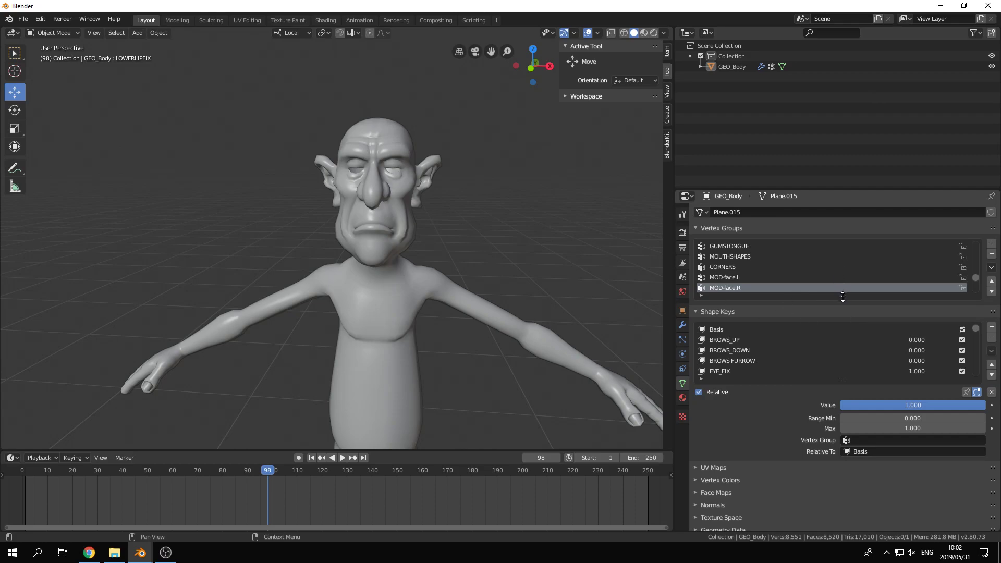
Step: Enlarge the Shape Keys list so the keys from Basis to NOSE CREASE are shown together
drag(841, 379, 863, 461)
drag(977, 456, 987, 315)
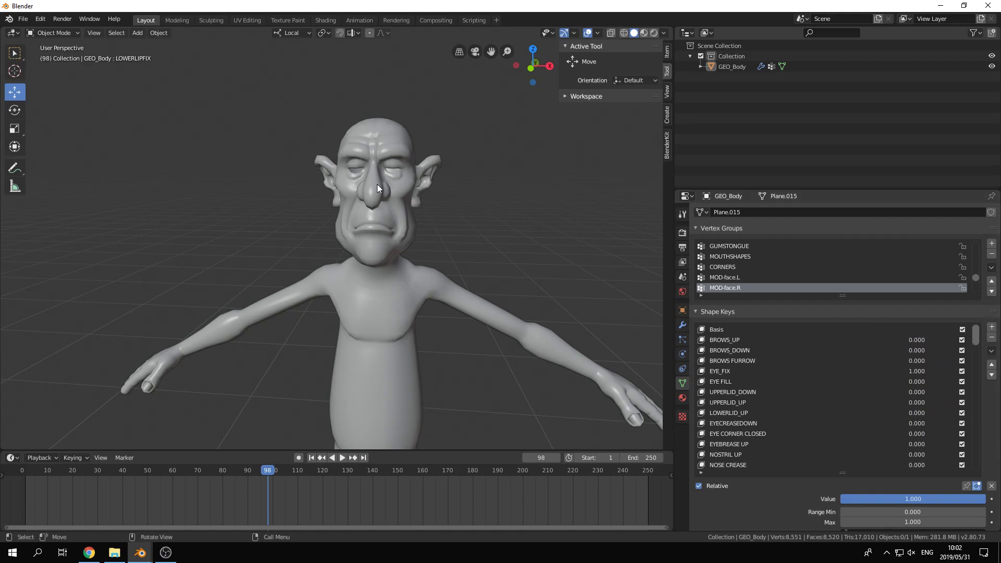
drag(916, 360, 960, 360)
middle_drag(489, 189, 467, 183)
scroll(467, 182, up, 3)
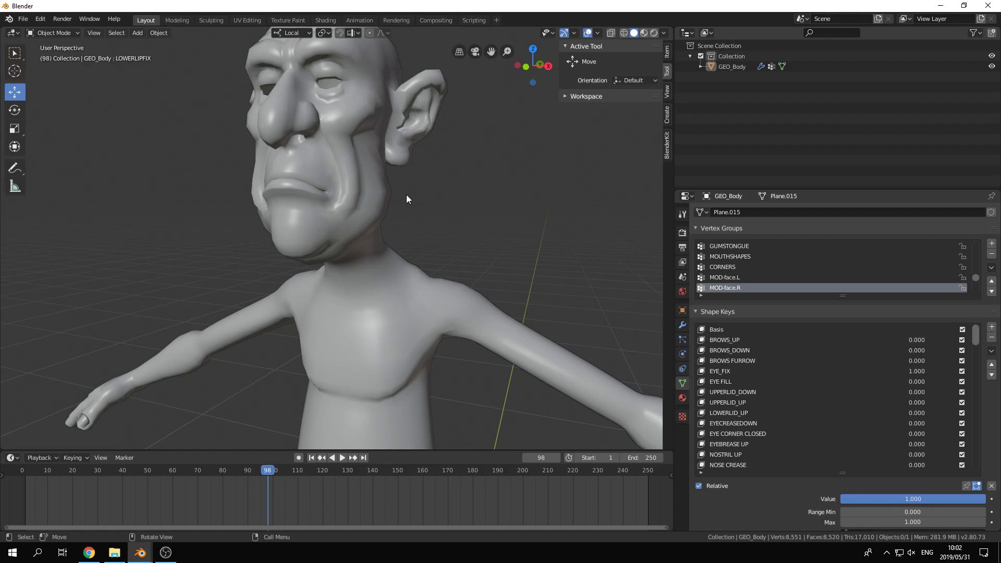
Step: Switch to the ArryFaceShapes.blend window and put its face armature in Pose Mode
key(alt+Tab)
key(alt+Tab)
key(Tab)
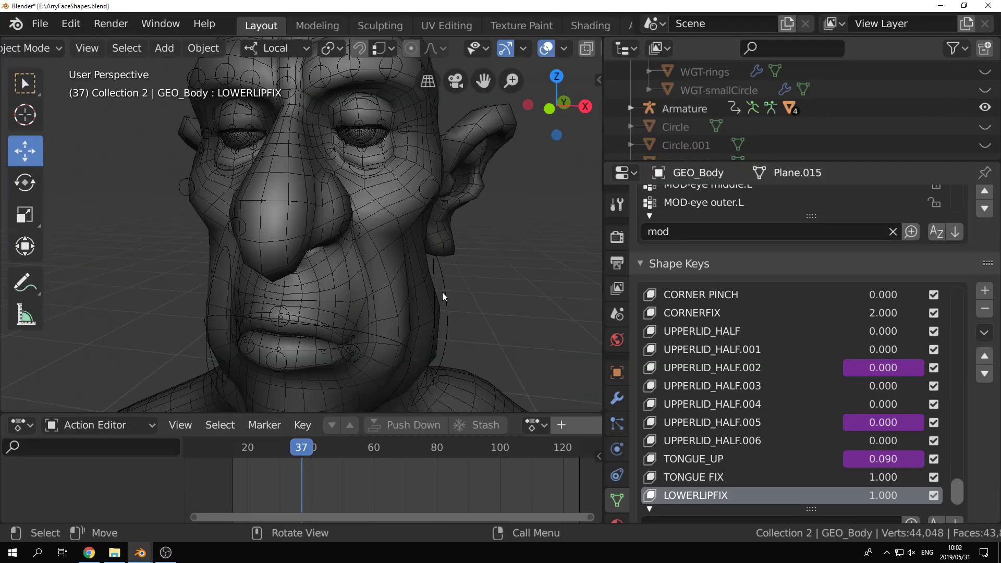
click(358, 349)
middle_drag(359, 349, 364, 330)
key(ctrl+Tab)
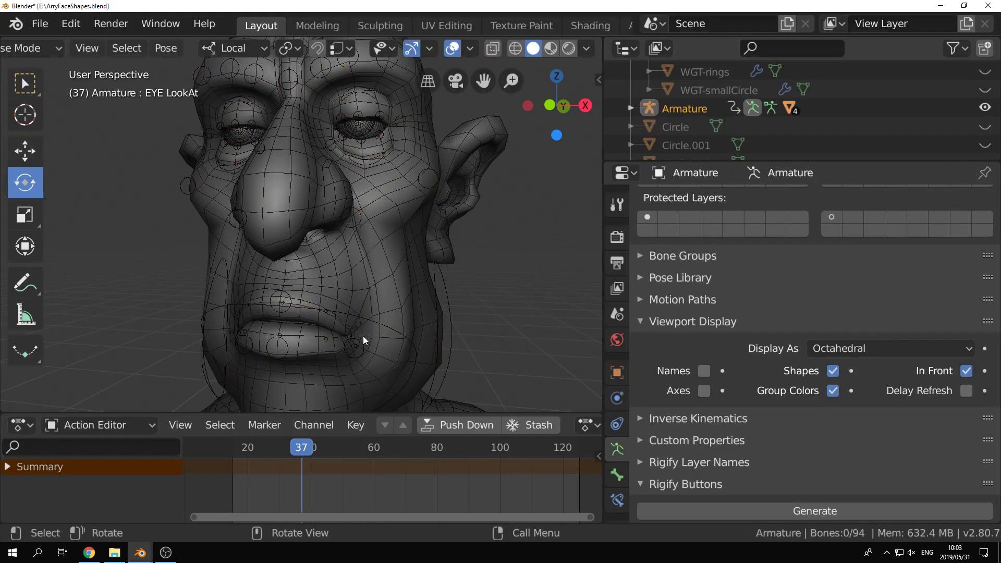
Step: Try moving the MOUTH CORNER.L control bone up toward the nose to test the mouth deformation
click(362, 349)
key(g)
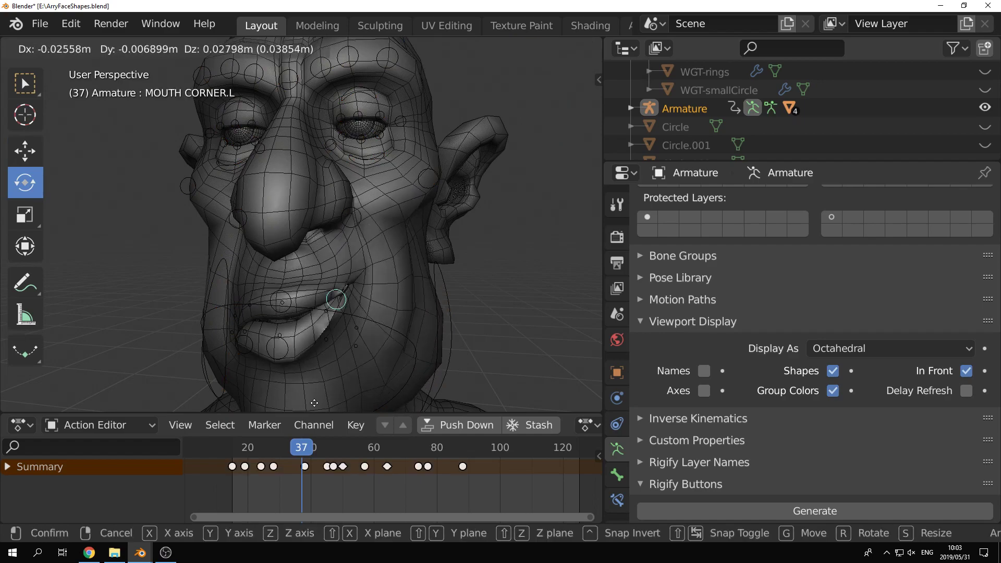
click(363, 354)
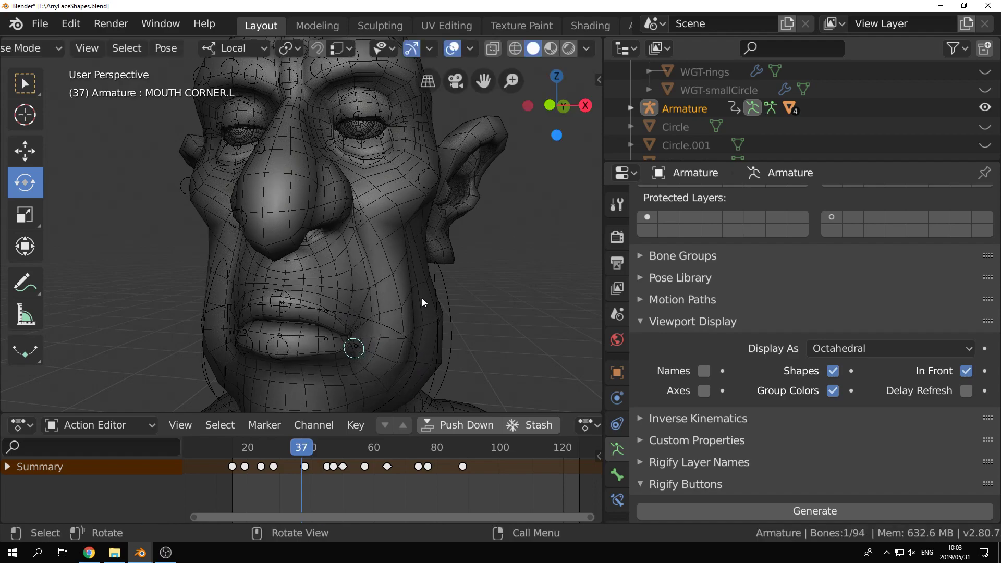
middle_drag(422, 302, 381, 368)
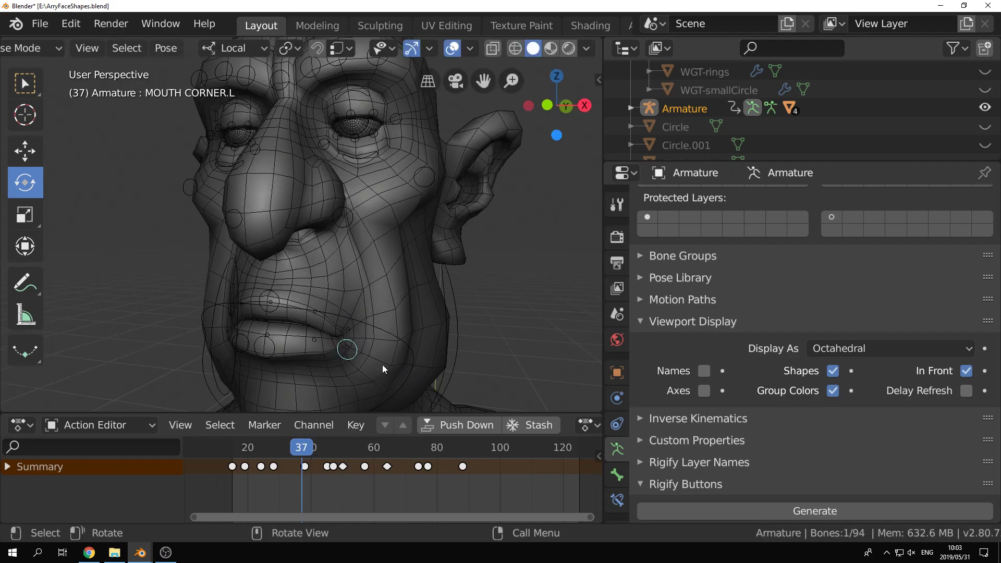
Step: Switch back to the unsaved Blender scene with GEO_Body and set the viewport lighting to a dark MatCap
key(alt+Tab)
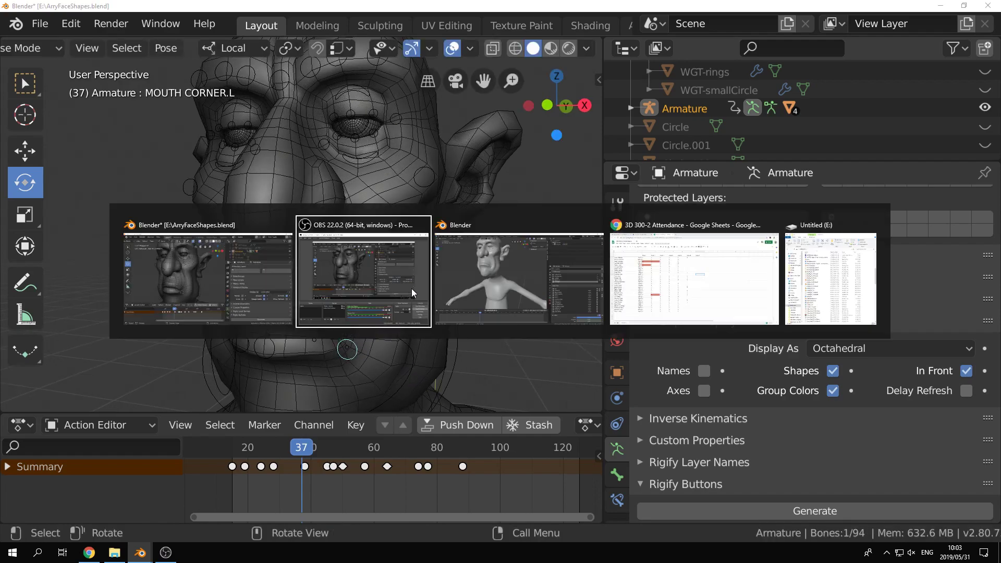
shift+middle_drag(319, 148, 431, 206)
scroll(361, 207, down, 9)
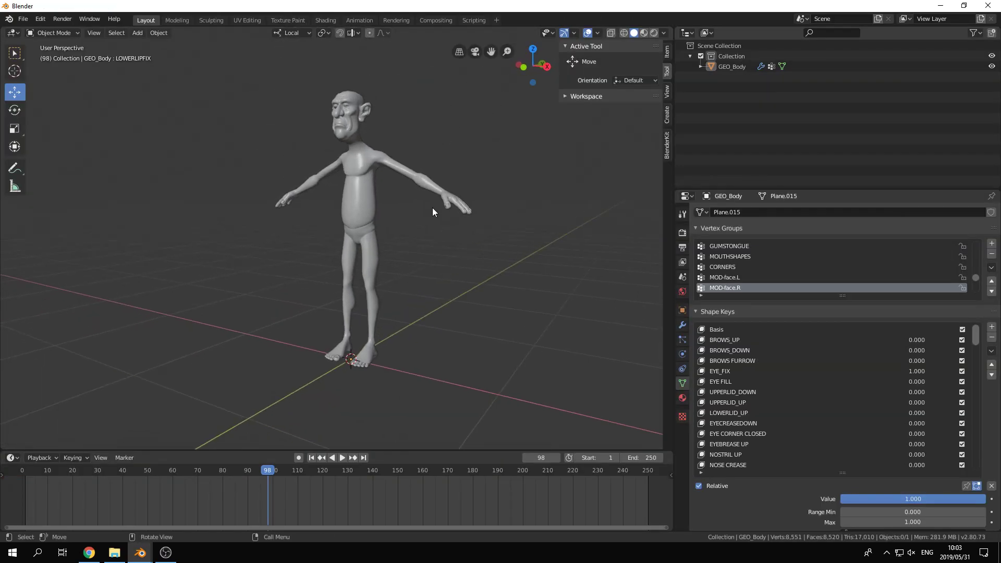
scroll(418, 248, up, 2)
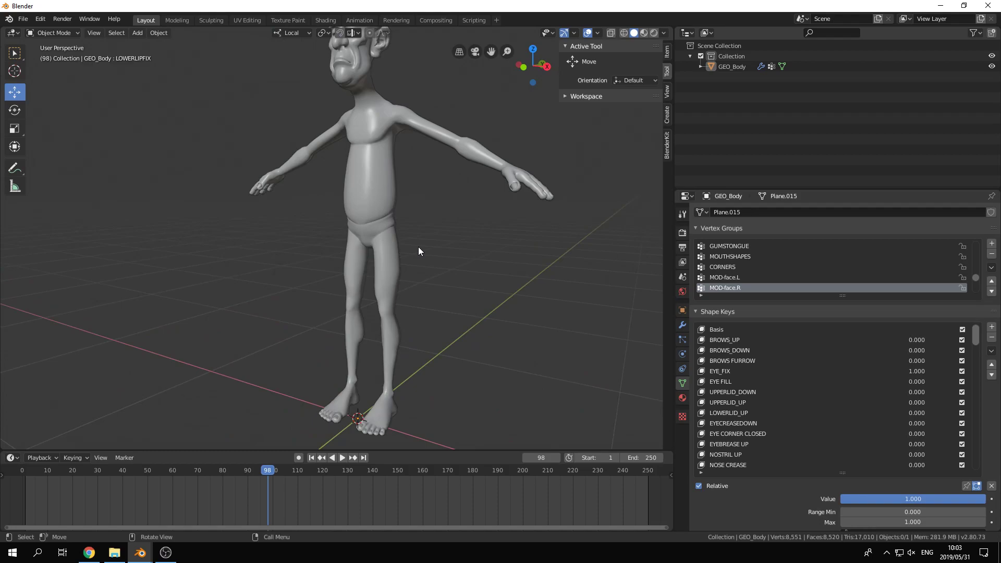
click(665, 33)
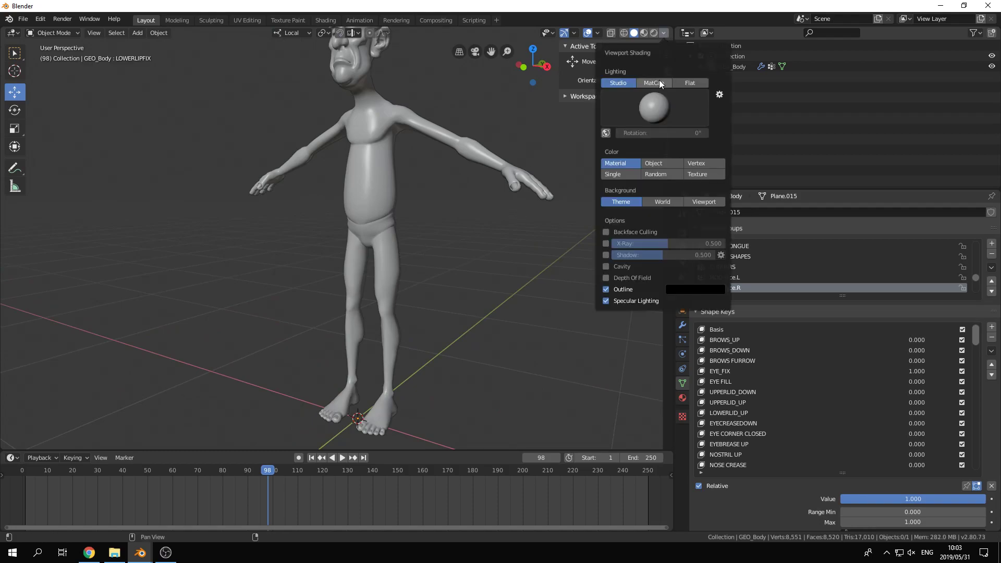
click(659, 83)
click(652, 107)
click(676, 144)
shift+middle_drag(439, 127, 452, 212)
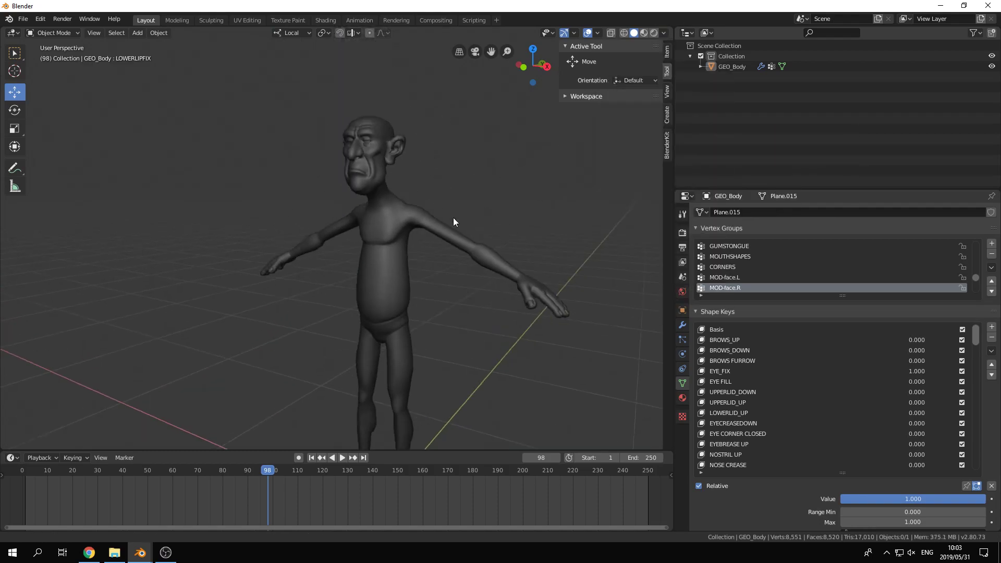
Step: Examine the character's face and eye area up close, along with the whole body
scroll(452, 212, up, 6)
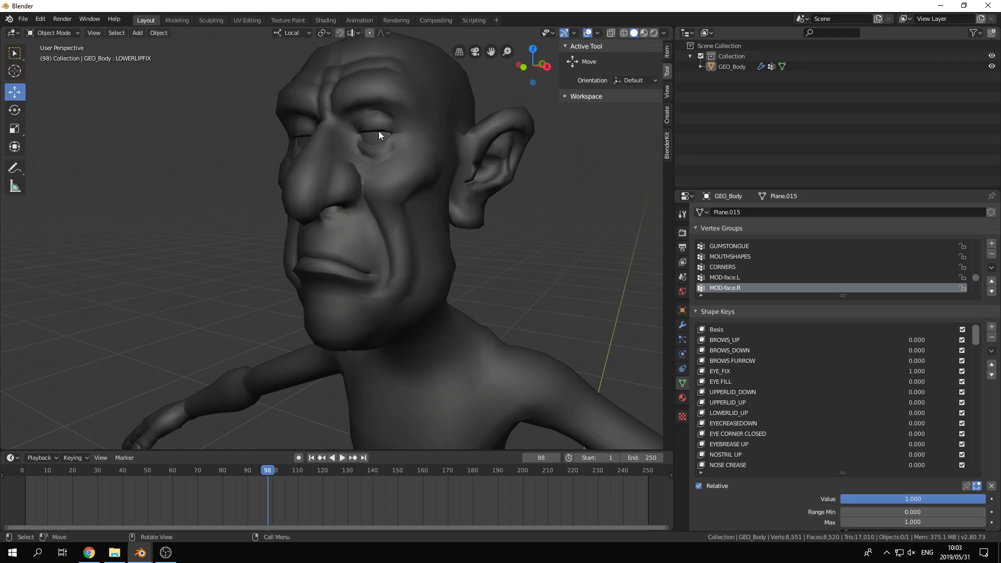
scroll(399, 148, up, 5)
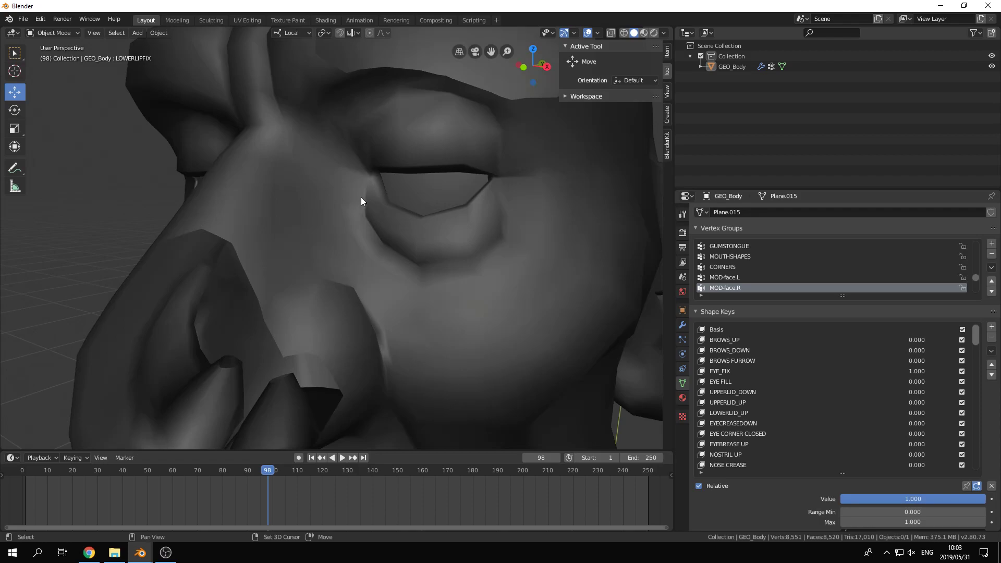
scroll(365, 198, down, 8)
scroll(426, 170, down, 3)
shift+middle_drag(416, 159, 401, 105)
scroll(432, 157, down, 2)
middle_drag(455, 194, 447, 174)
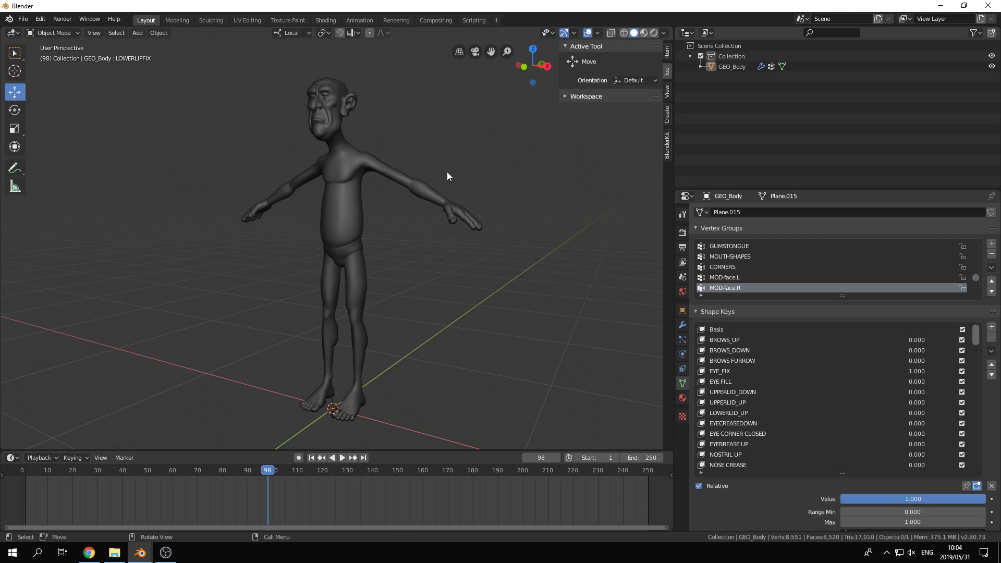
Step: Add a single-bone armature at the world origin between the character's feet
key(shift+a)
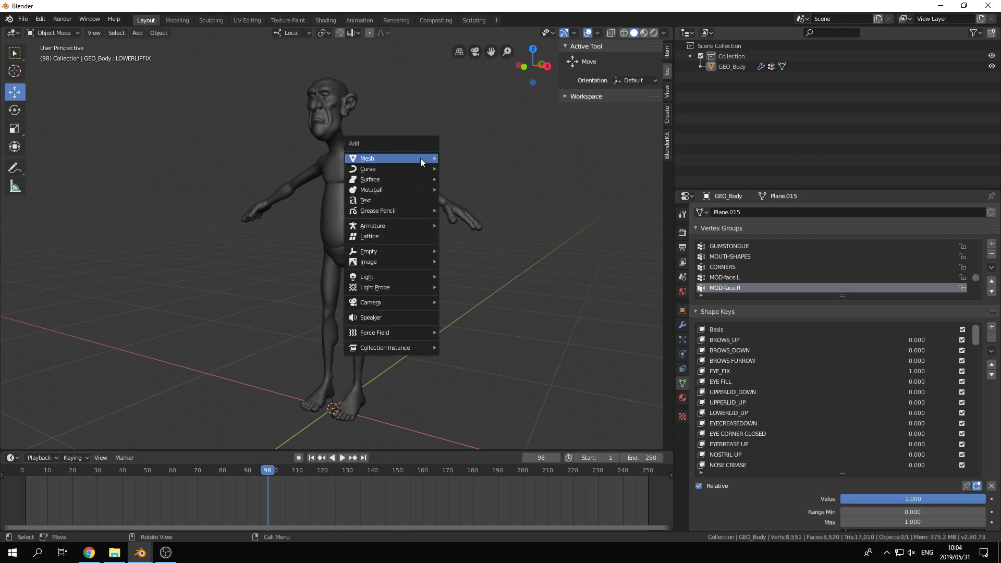
mouse_move(420, 158)
key(Escape)
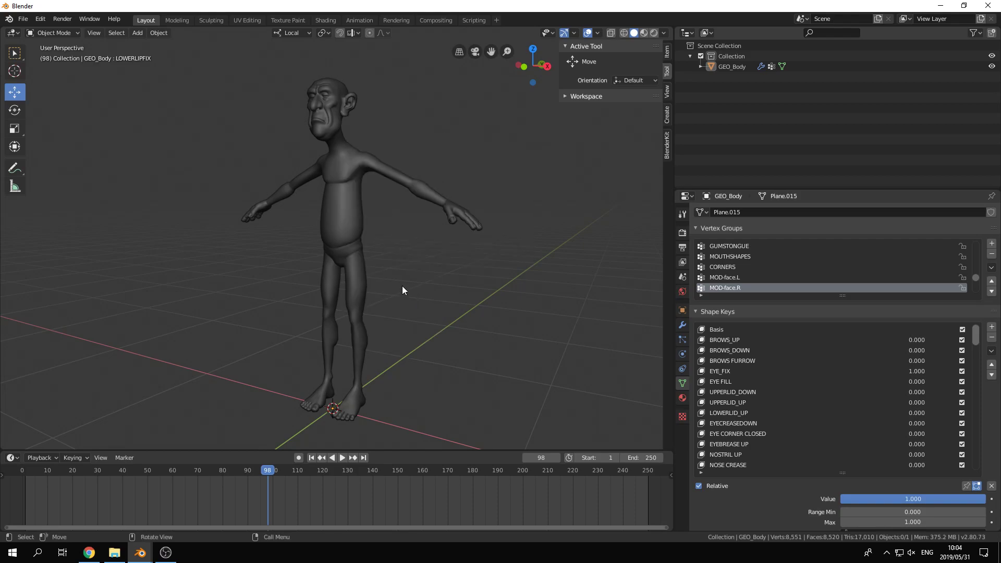
key(shift+a)
mouse_move(392, 368)
click(449, 368)
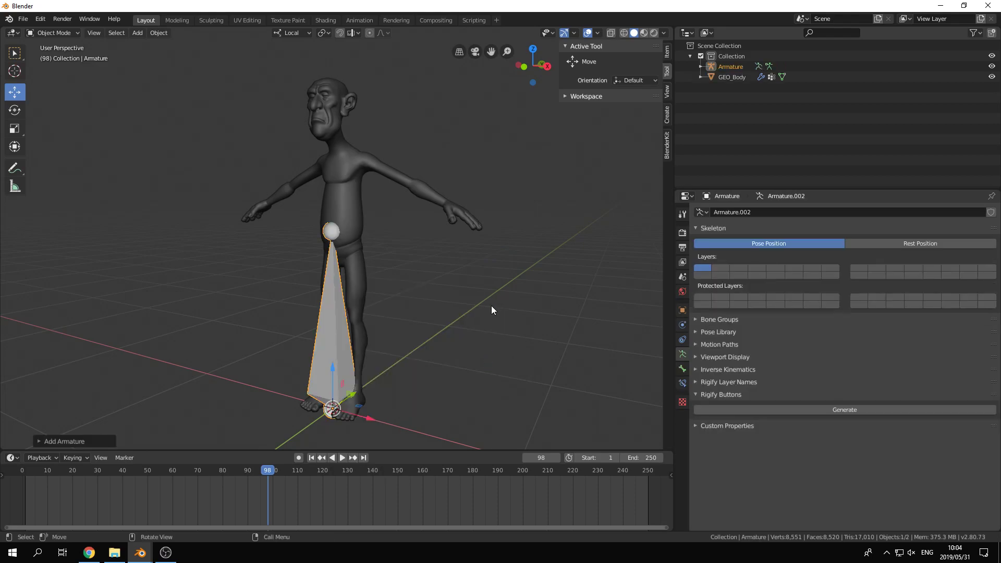
Step: Enter Edit Mode on the armature in right orthographic view and enable X-Ray in Solid shading
key(KP_3)
key(Tab)
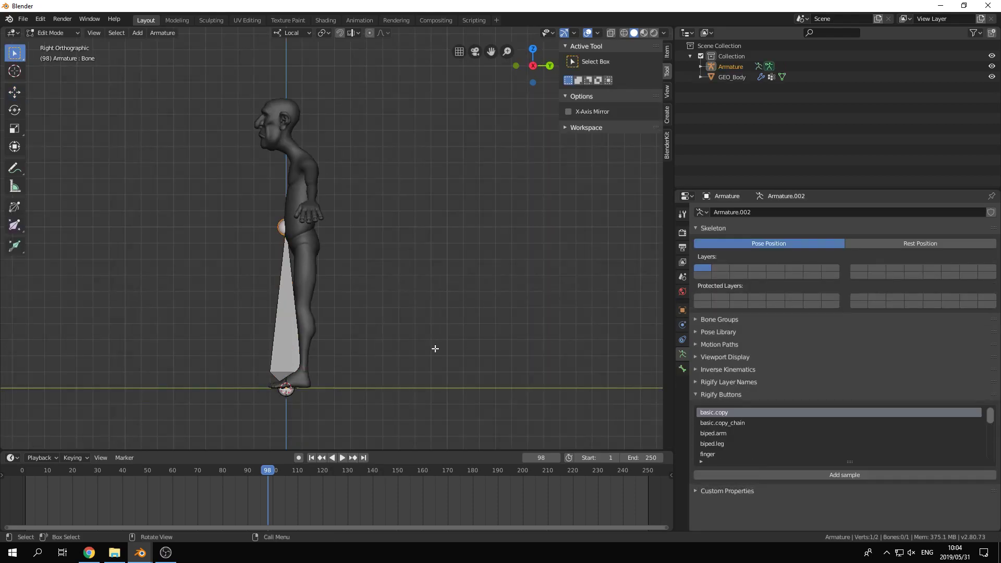
scroll(373, 282, up, 2)
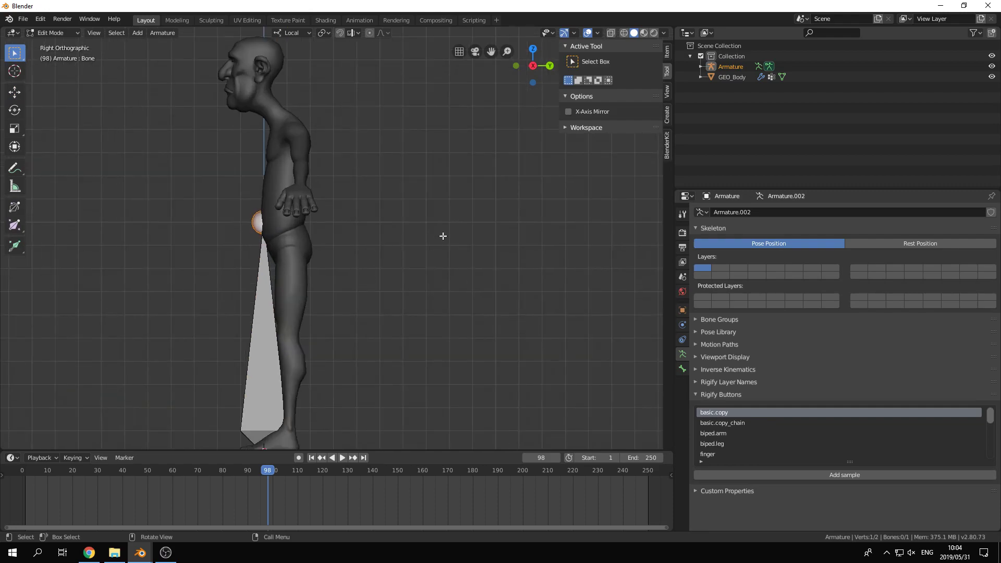
key(z)
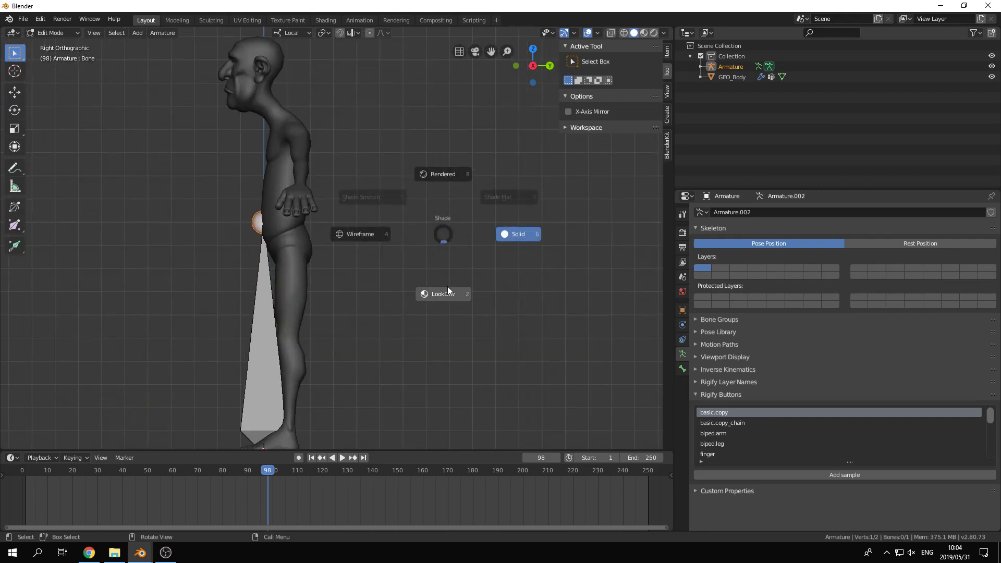
click(508, 235)
click(611, 34)
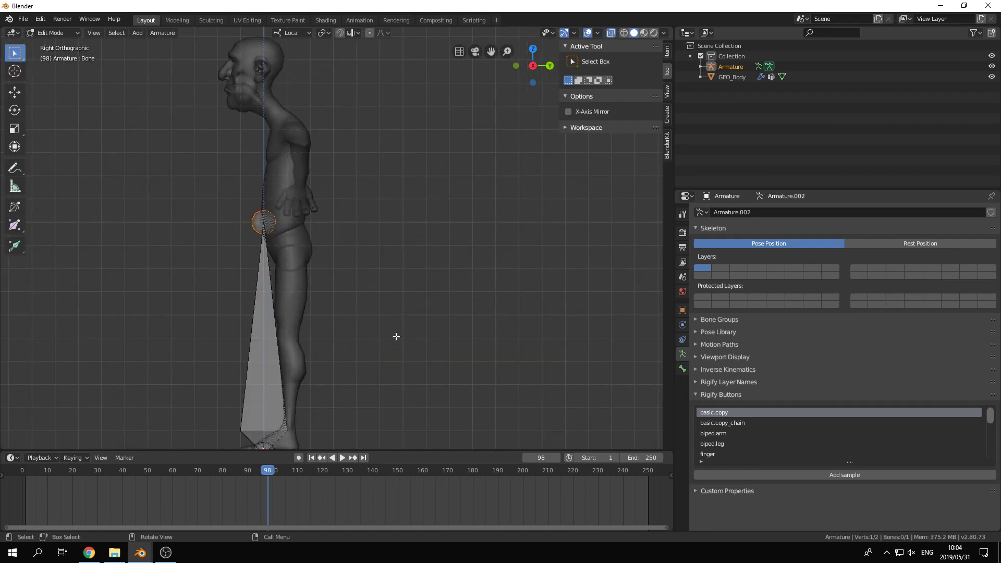
Step: Scale the whole bone down and move it up to the character's head
key(a)
key(s)
click(313, 346)
key(g)
click(293, 69)
Step: Refine the bone to about 0.07 m long and place it upright inside the head, just in front of the ear
shift+middle_drag(293, 70, 373, 204)
scroll(373, 203, up, 3)
scroll(373, 203, up, 1)
key(s)
click(360, 165)
key(g)
click(384, 166)
scroll(396, 187, up, 1)
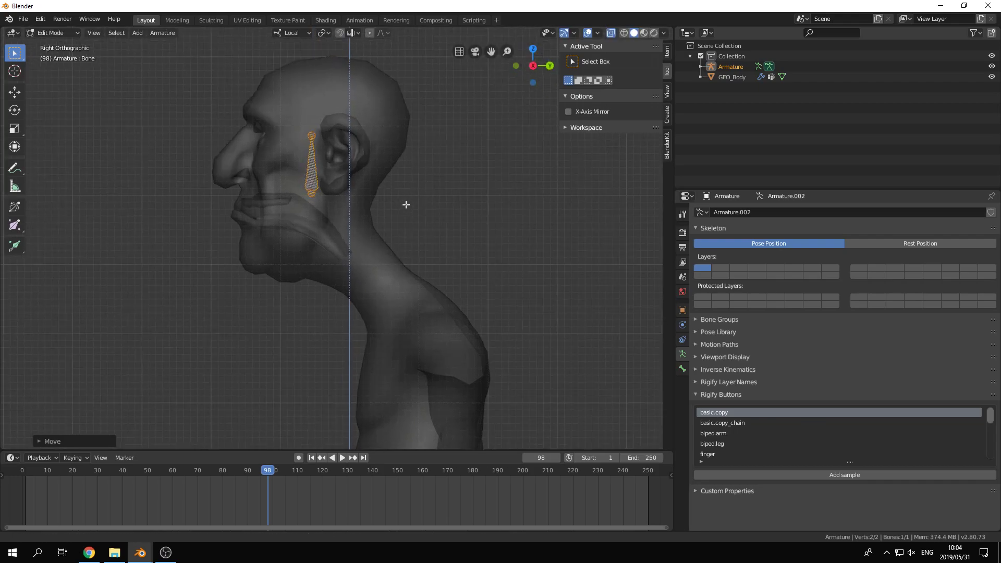
key(g)
click(445, 202)
key(s)
click(464, 196)
Step: Rename the bone inside the head as FACE RIG ROOT
click(683, 368)
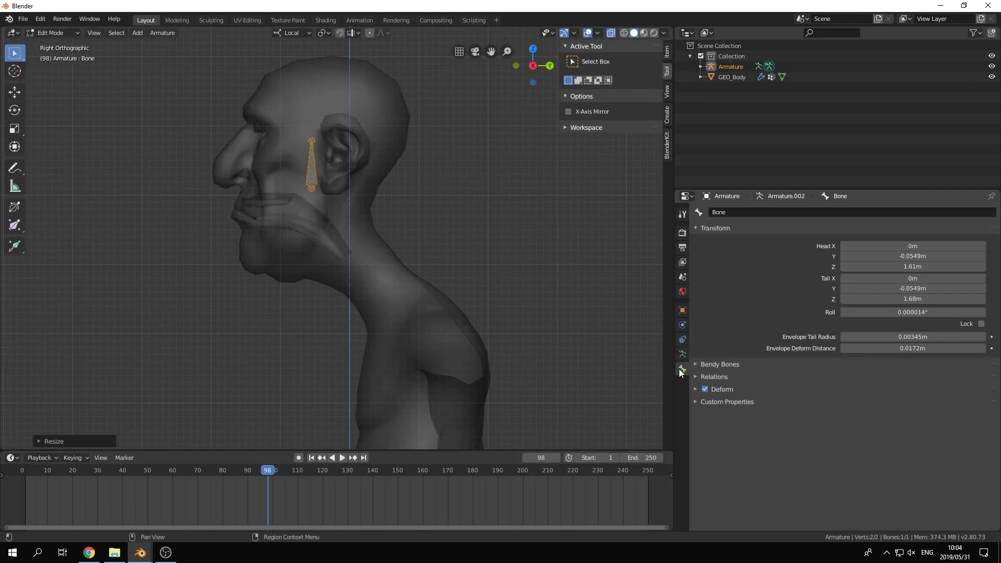
click(742, 212)
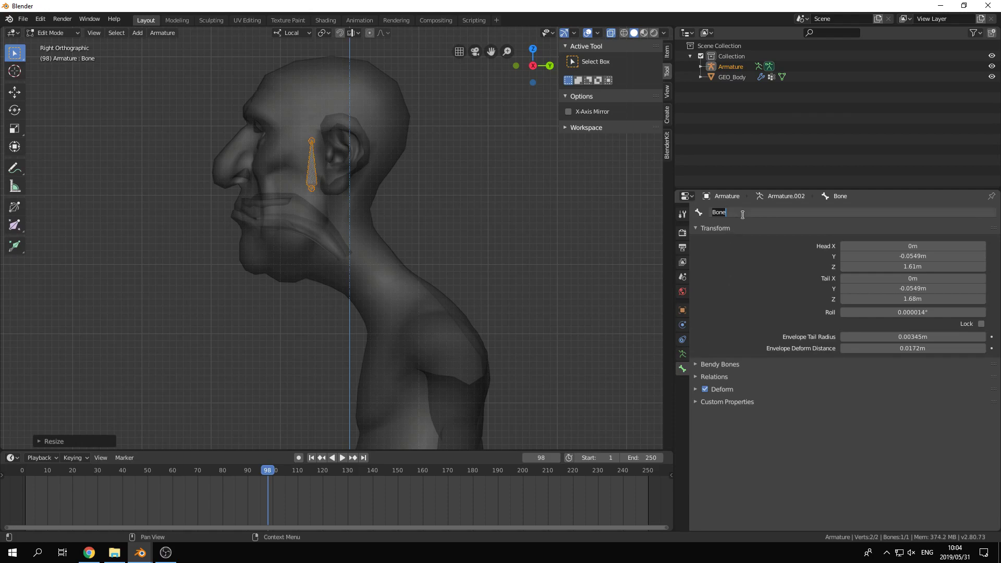
text(FACE RIG ROOT)
key(Return)
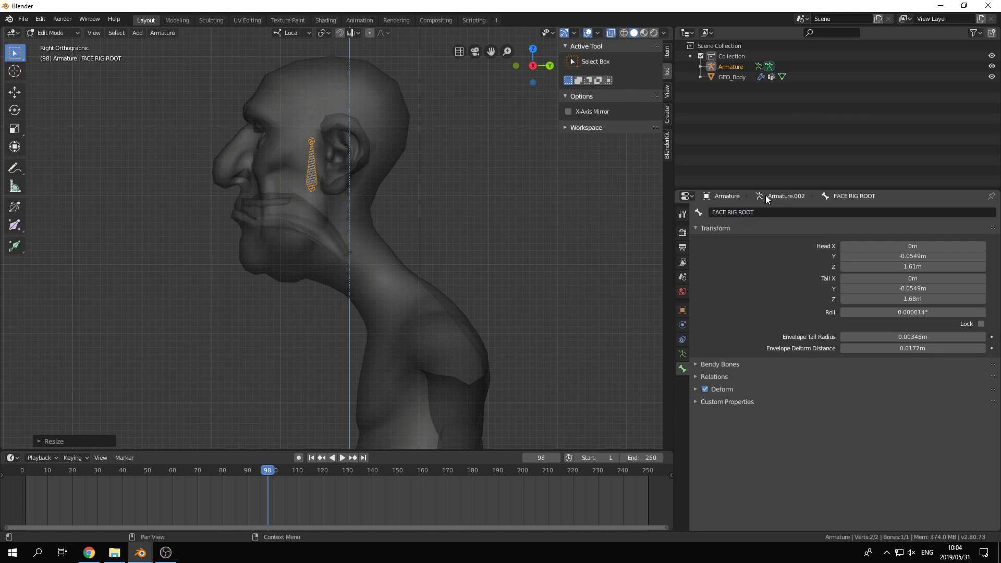
Step: Try LookDev shading on the head and return to Solid shading
shift+middle_drag(380, 180, 402, 216)
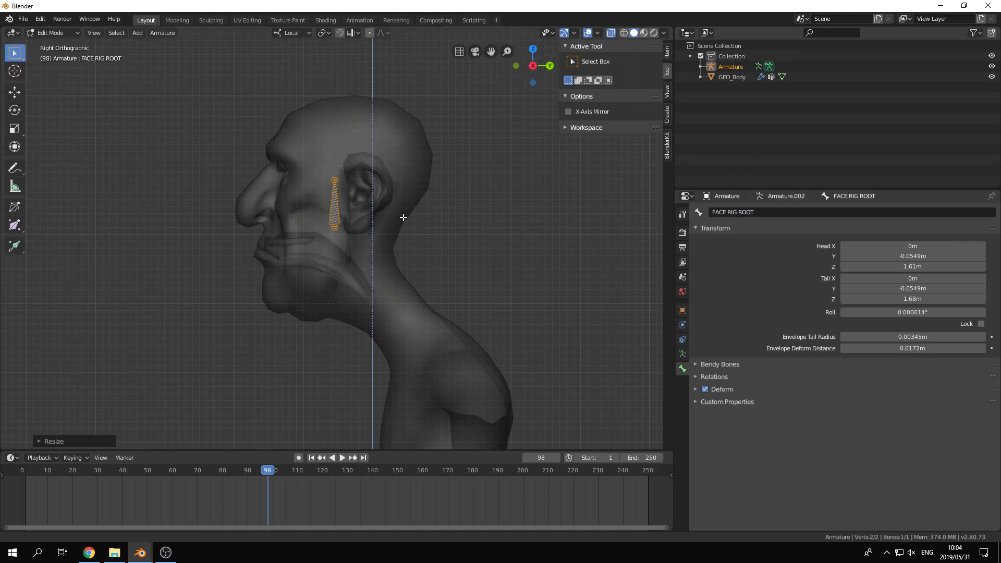
scroll(402, 216, up, 4)
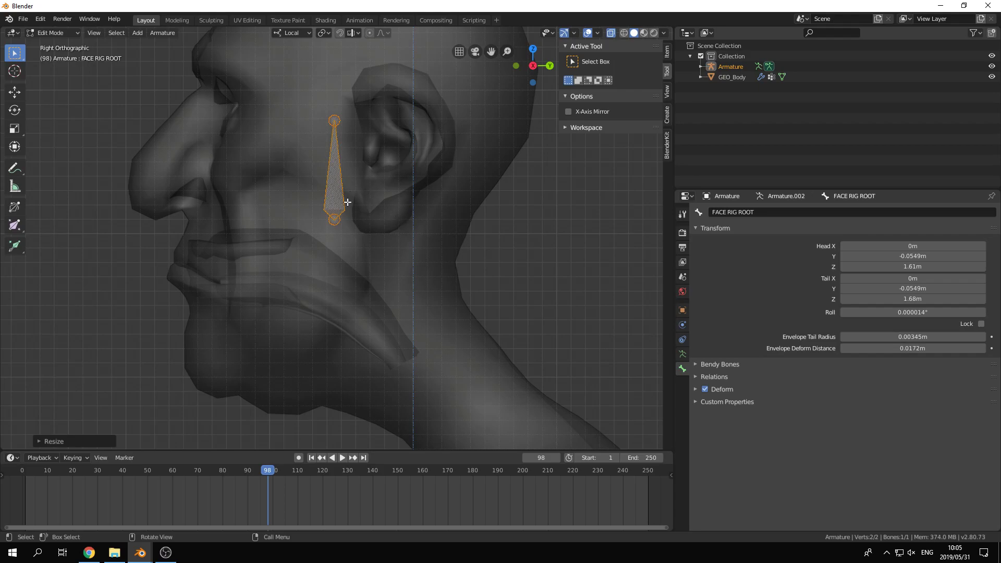
shift+middle_drag(348, 202, 416, 230)
key(z)
middle_drag(292, 186, 360, 191)
key(z)
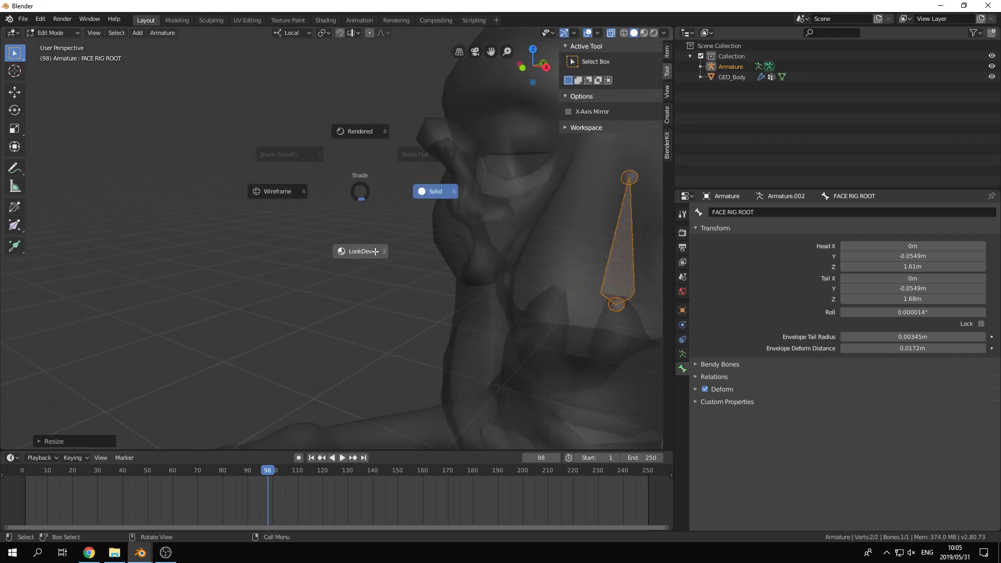
click(342, 249)
key(z)
click(455, 186)
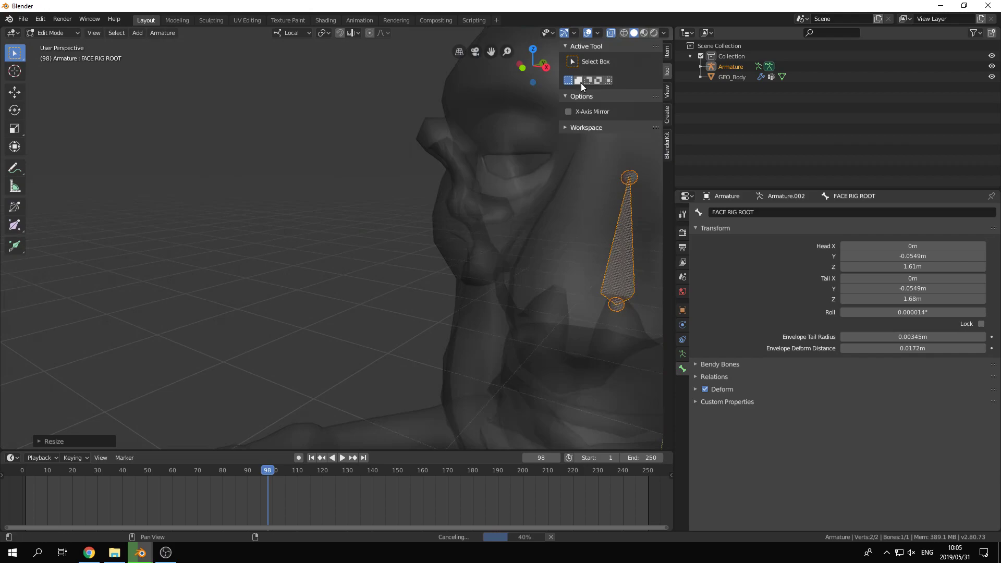
Step: Turn off X-Ray and enable the wireframe overlay on the face in a front-facing view
click(609, 33)
shift+middle_drag(407, 232, 325, 233)
middle_drag(462, 147, 362, 145)
middle_drag(397, 186, 386, 186)
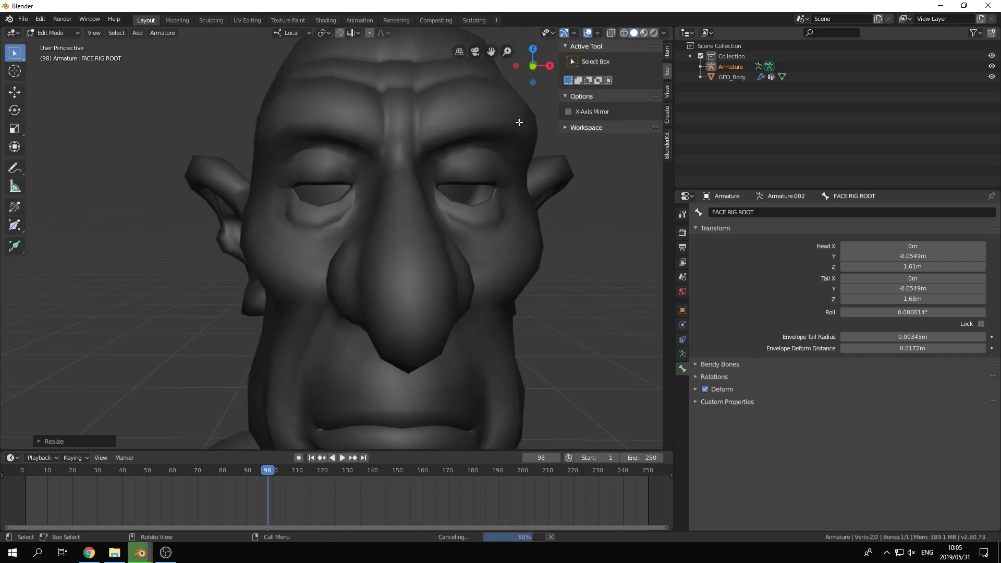
click(574, 33)
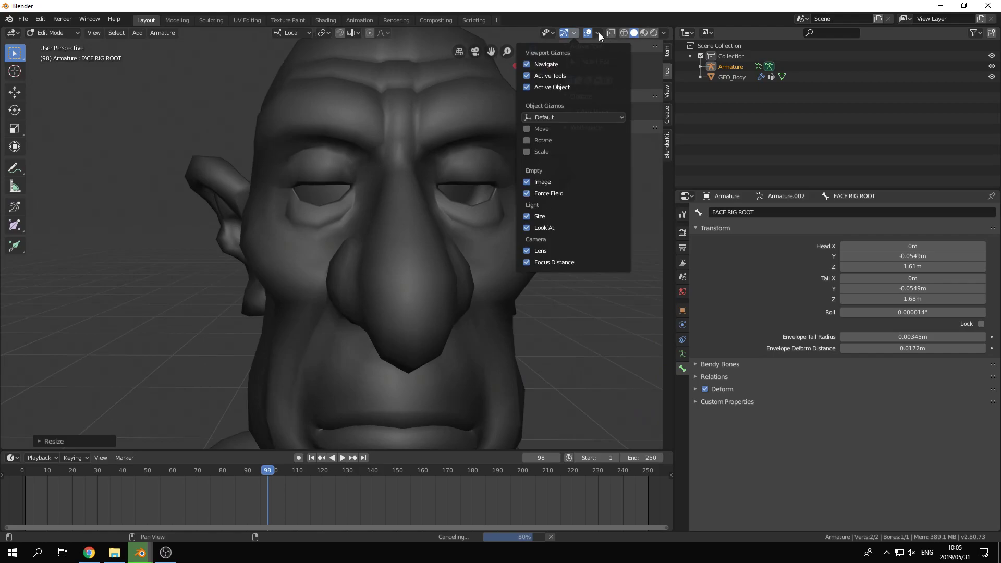
click(598, 32)
click(536, 207)
Step: Place the 3D cursor on the brow above the character's left eye and add a new bone there
shift+middle_drag(384, 121, 318, 153)
scroll(358, 210, up, 1)
shift+right_click(374, 147)
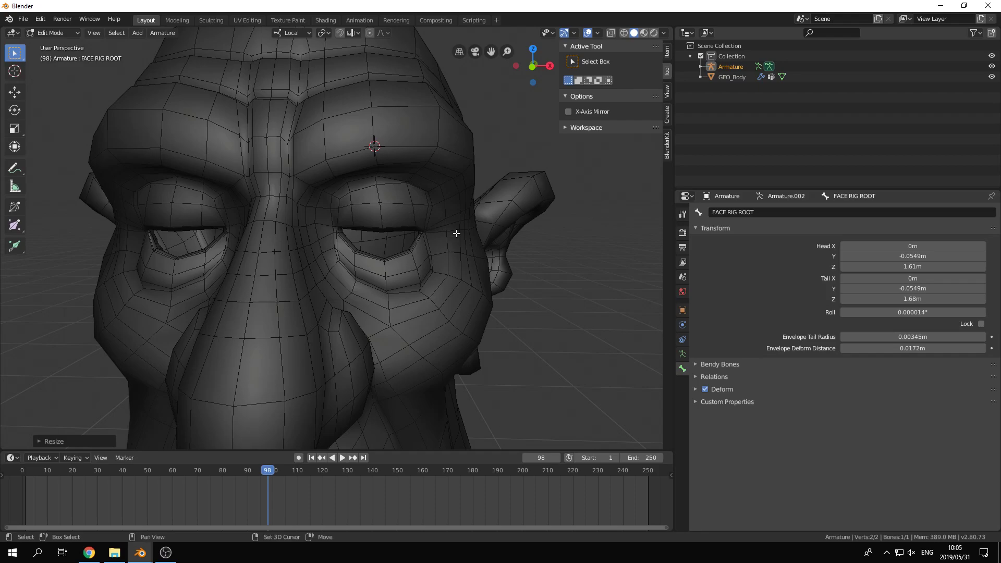
key(shift+a)
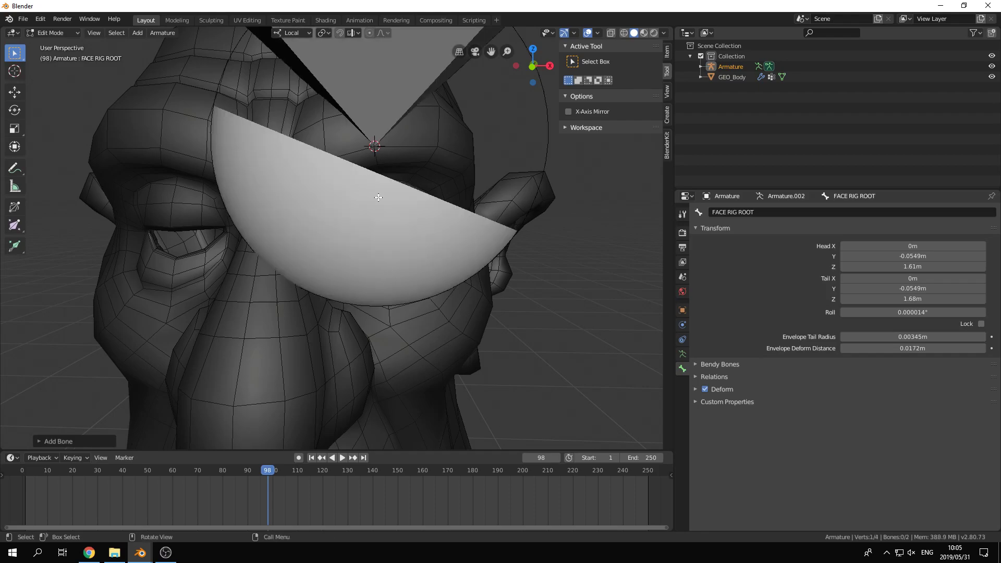
Step: Display the head and the new brow bone in Wireframe shading, staying in the armature's Edit Mode
scroll(364, 193, down, 8)
key(Tab)
middle_drag(339, 137, 317, 185)
key(Tab)
key(ctrl+Tab)
key(Escape)
key(z)
click(329, 225)
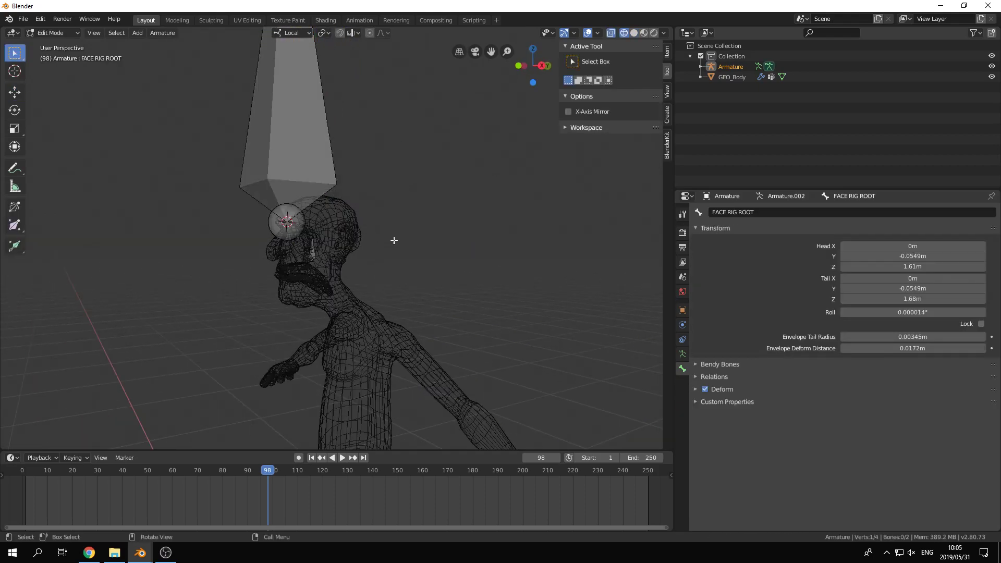
Step: Select the whole brow bone in the armature's Edit Mode and scale it down to about 0.21 m long
middle_drag(411, 239, 396, 241)
scroll(396, 241, up, 3)
key(a)
key(alt+a)
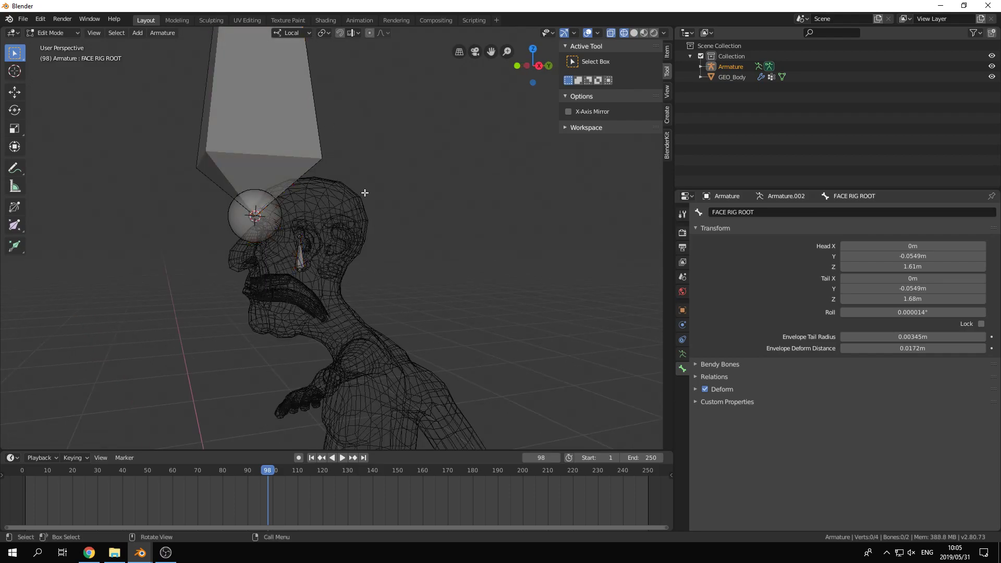
key(period)
click(433, 242)
right_click(324, 180)
key(Tab)
key(Tab)
key(ctrl+Tab)
click(357, 199)
scroll(333, 170, down, 5)
key(shift+a)
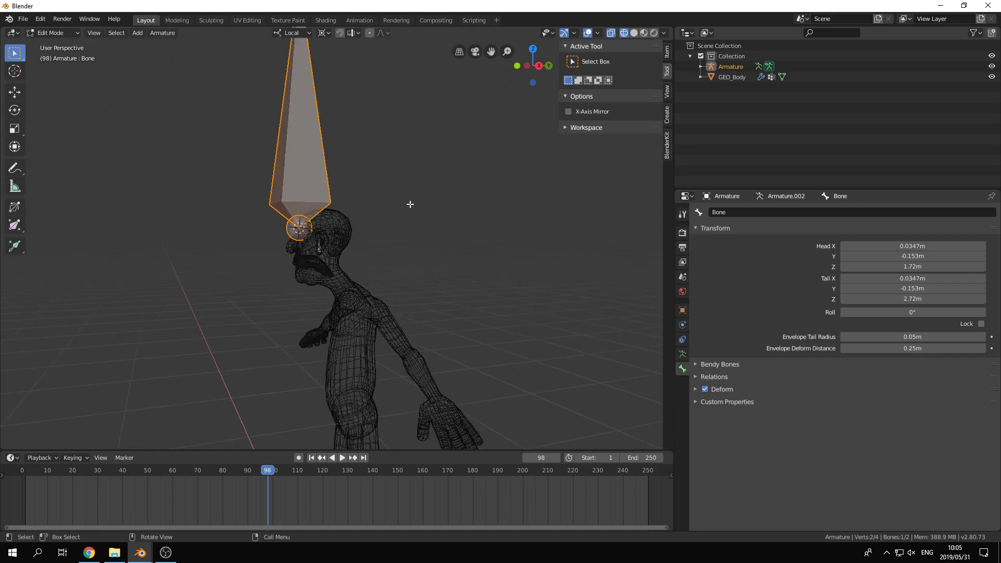
key(s)
key(Return)
Step: In the front view, scale the brow bone down further to about 0.02 m long
key(KP_1)
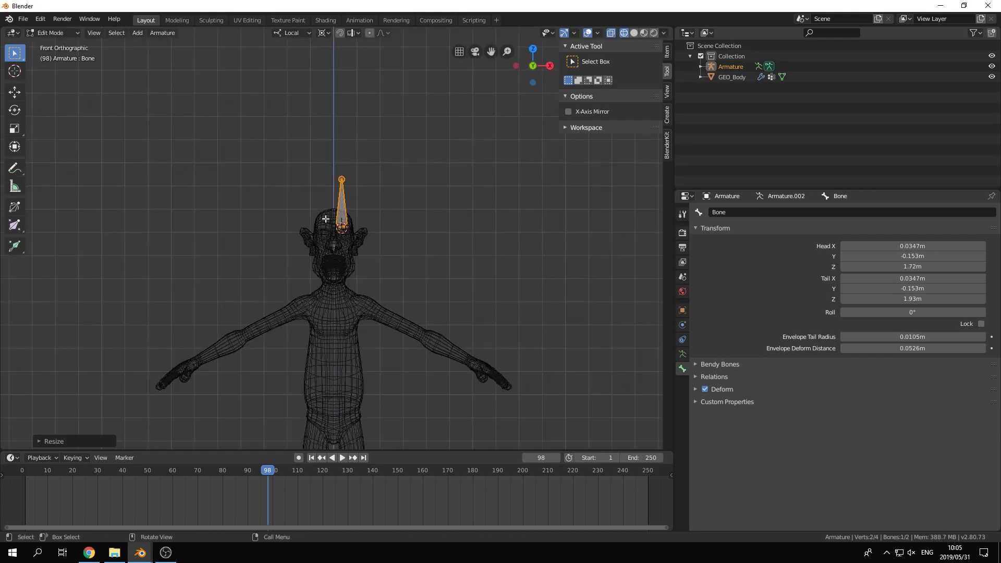
scroll(472, 218, up, 5)
key(s)
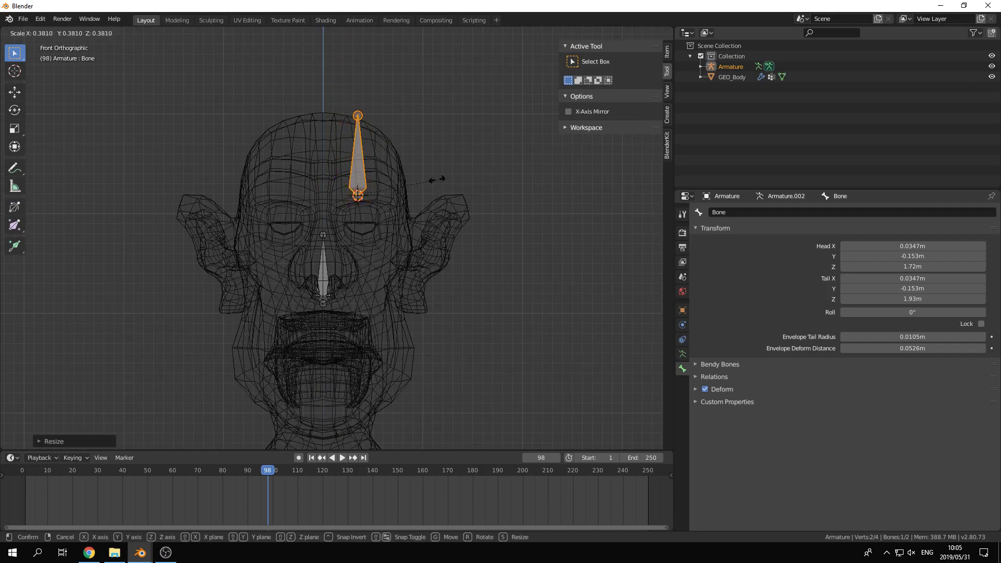
key(Return)
scroll(519, 203, up, 2)
key(s)
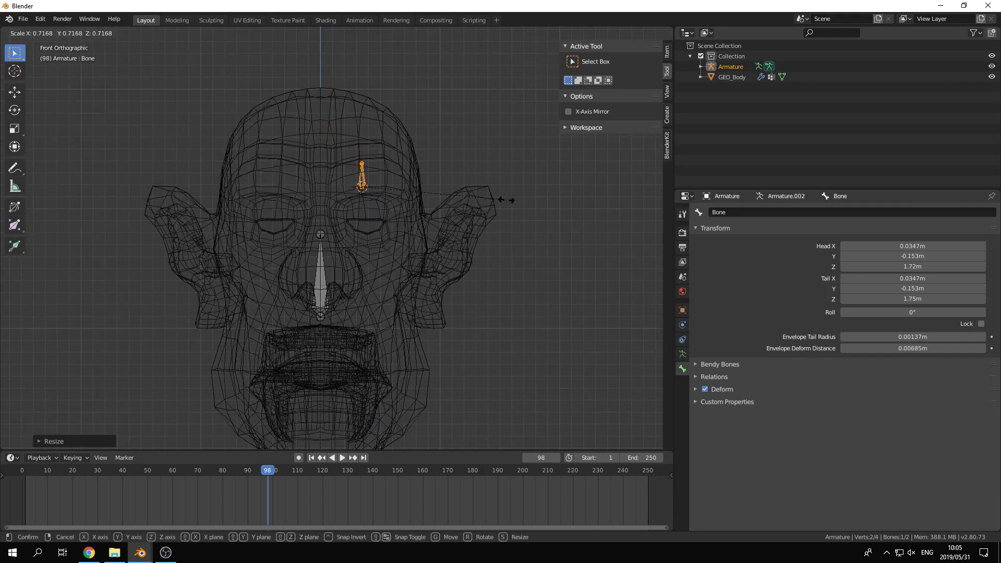
click(502, 200)
shift+middle_drag(481, 173, 481, 190)
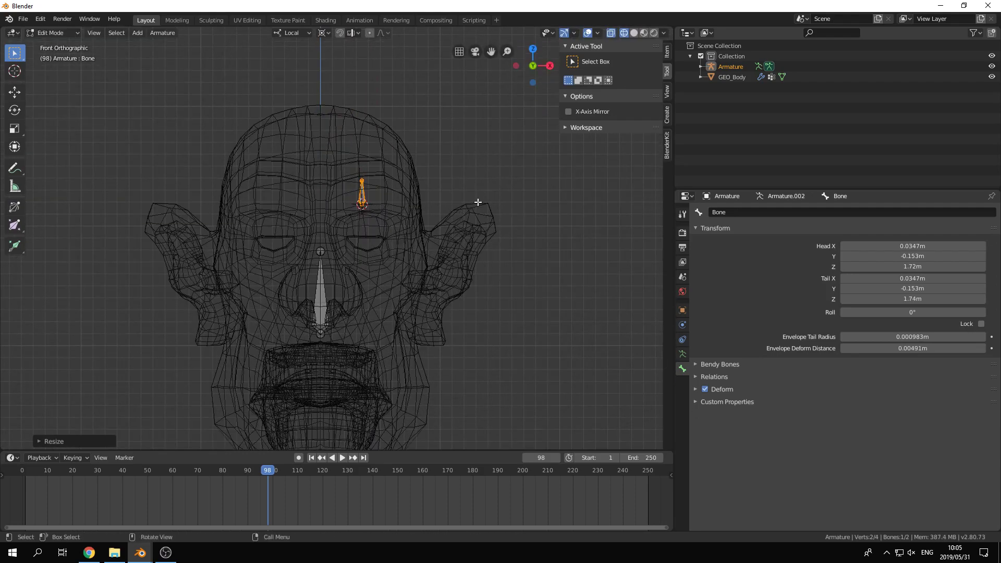
Step: Switch to Solid shading, shrink the brow bone slightly and nudge it to about X 0.034 m
click(634, 32)
scroll(469, 214, up, 4)
key(s)
click(520, 190)
key(g)
click(520, 191)
shift+middle_drag(402, 191, 404, 208)
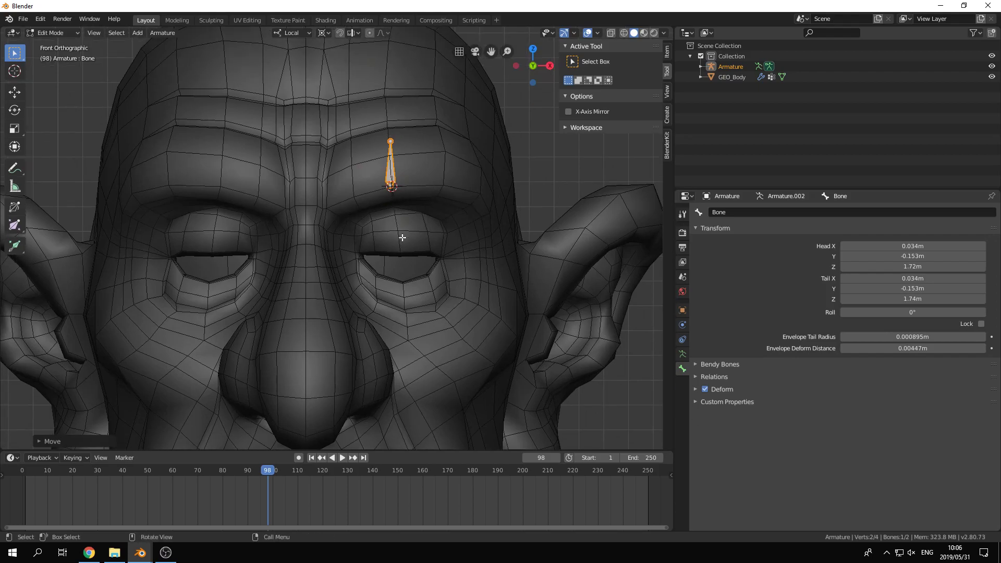
Step: Align the brow bone's base with the brow vertex at the 3D cursor, at about X 0.0345 m
scroll(432, 191, up, 4)
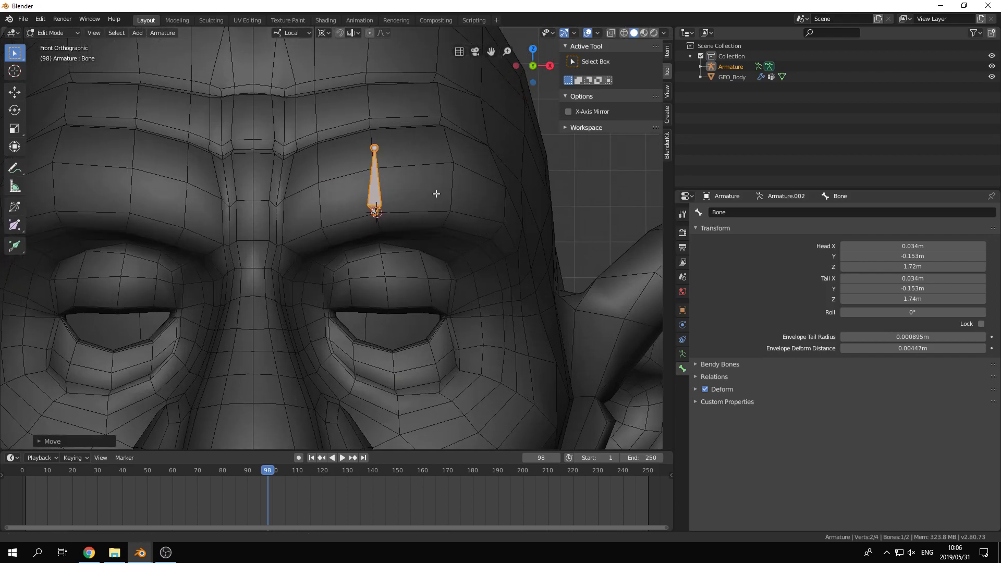
scroll(433, 193, up, 2)
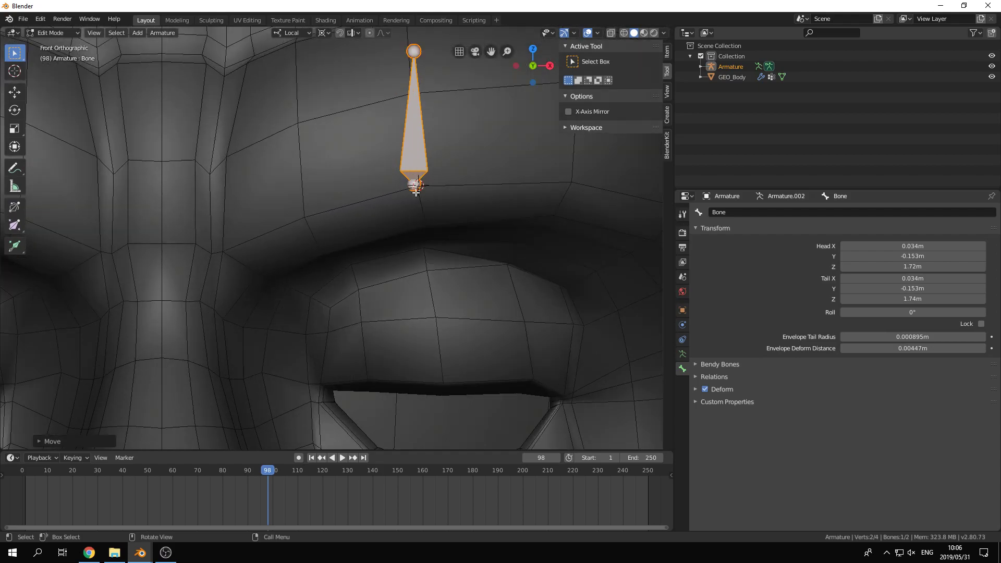
key(g)
click(418, 185)
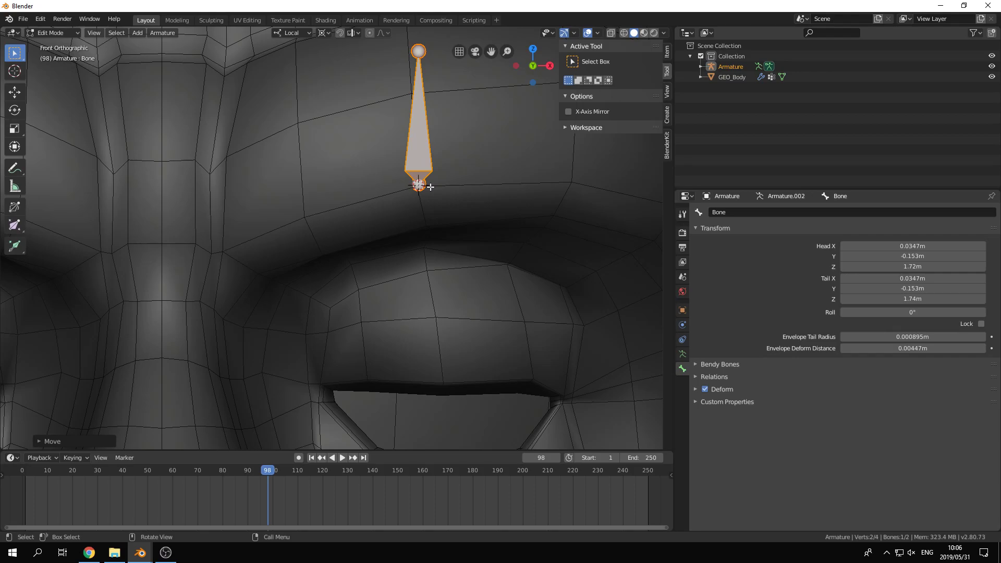
key(g)
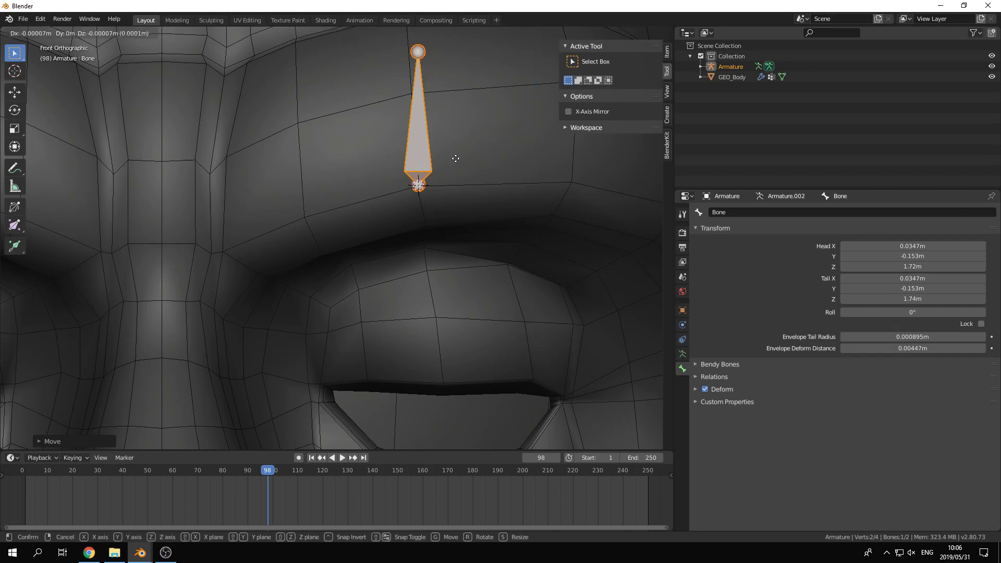
click(456, 158)
Step: In the side view, move the brow bone forward just off the brow surface to about Y -0.155 m
scroll(481, 166, down, 2)
key(KP_3)
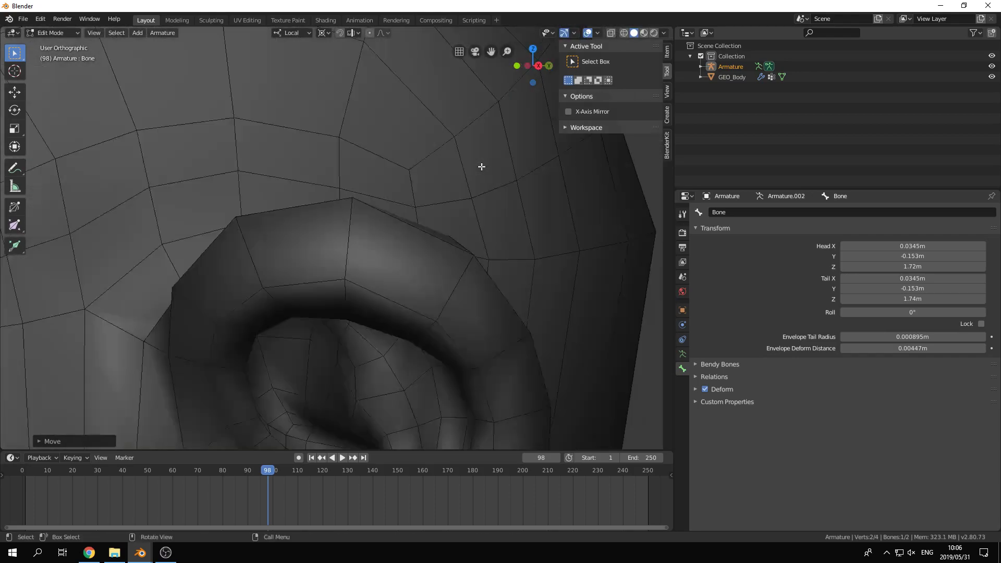
scroll(478, 170, down, 4)
shift+middle_drag(359, 167, 411, 215)
scroll(158, 226, up, 4)
scroll(413, 199, down, 4)
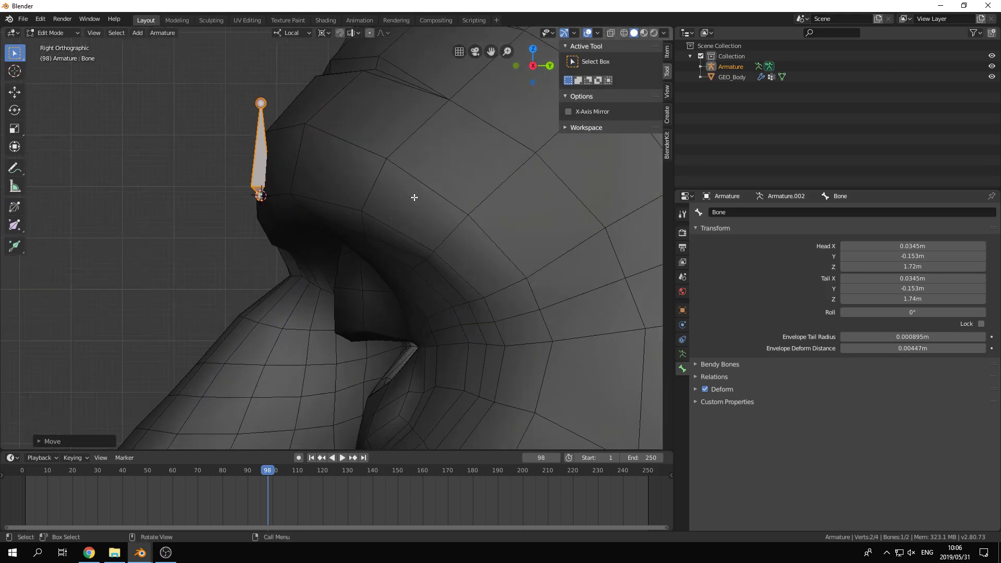
key(g)
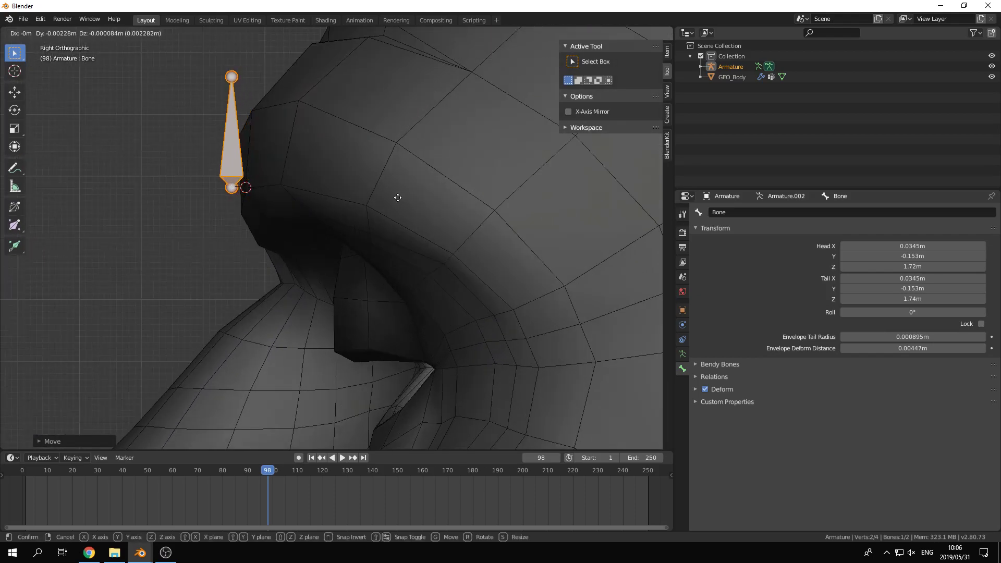
click(398, 198)
middle_drag(398, 199, 472, 214)
scroll(473, 214, down, 2)
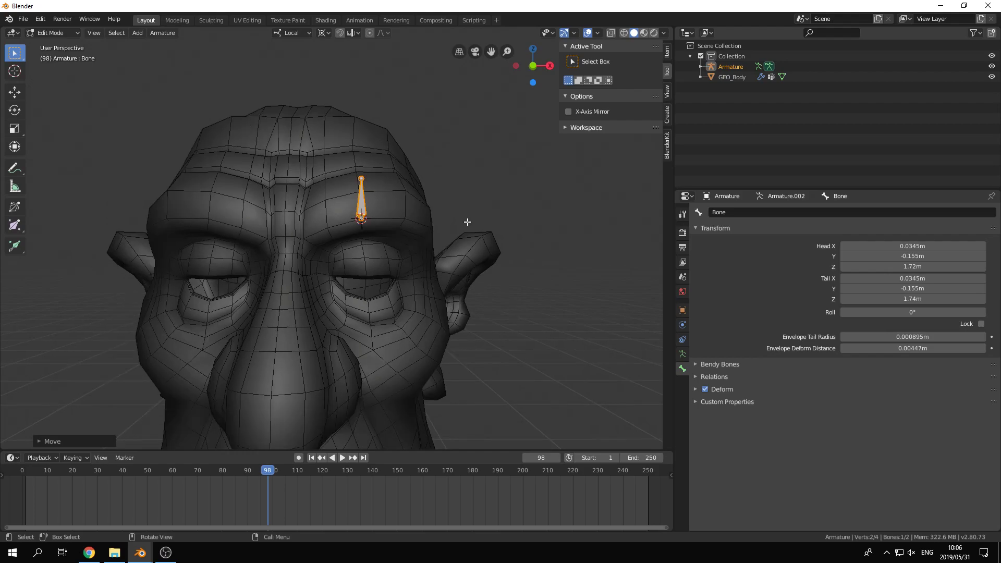
Step: Rename the brow bone as Brow_middle.L
mouse_move(467, 264)
middle_down()
mouse_move(407, 277)
mouse_move(464, 251)
middle_up()
scroll(465, 250, down, 2)
click(766, 212)
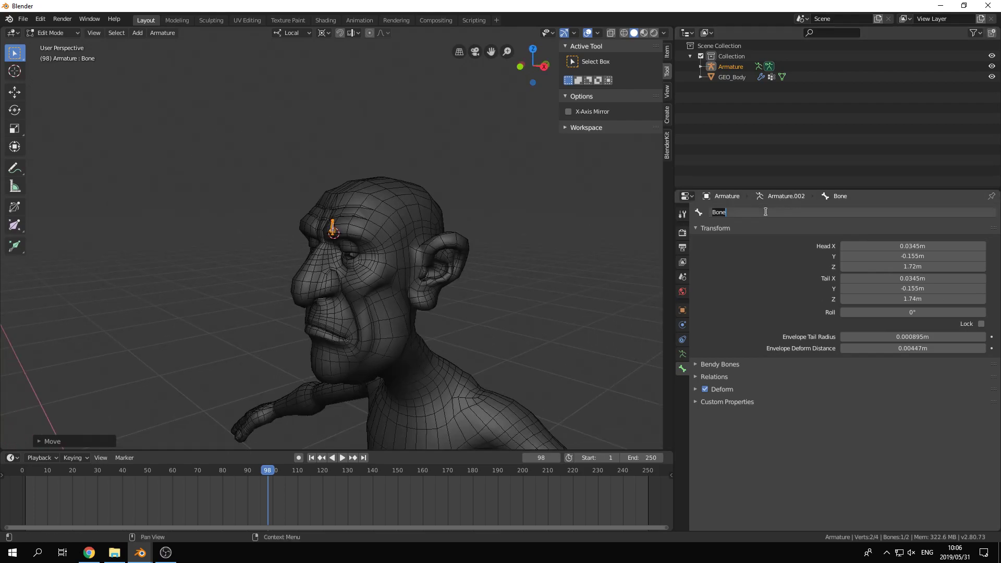
text(Bro)
text(w_middle.L)
key(Return)
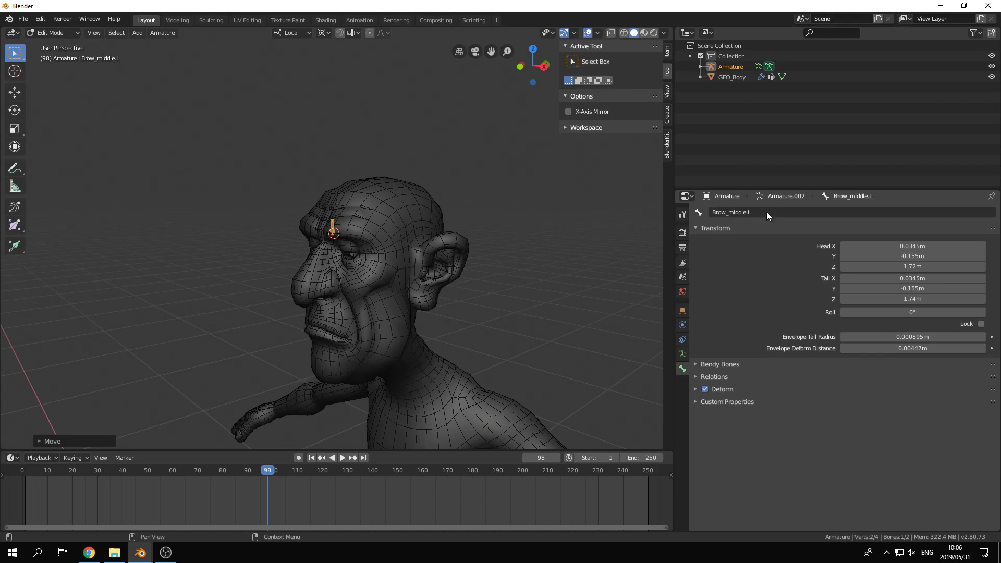
middle_drag(455, 223, 340, 184)
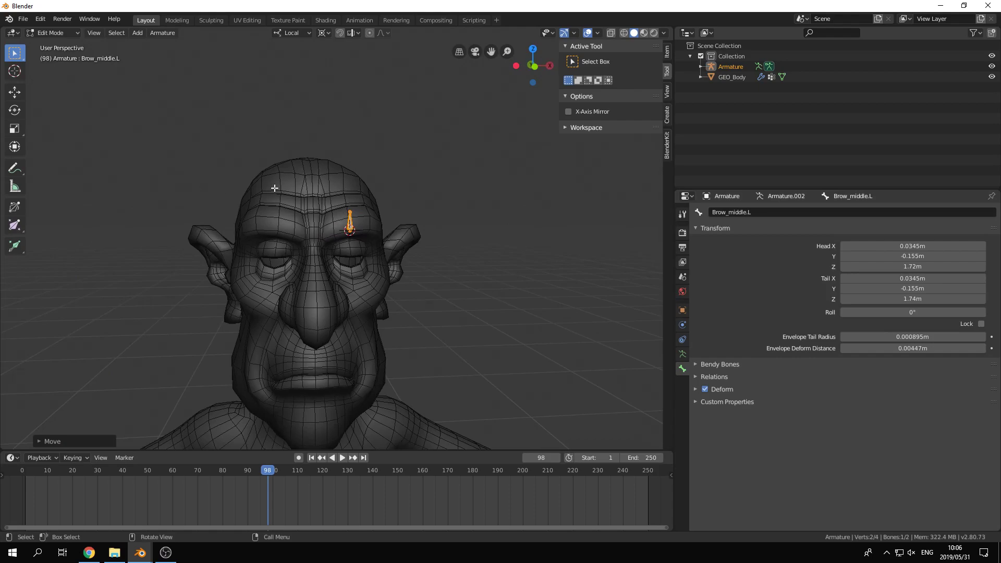
scroll(388, 205, up, 5)
middle_drag(386, 210, 358, 216)
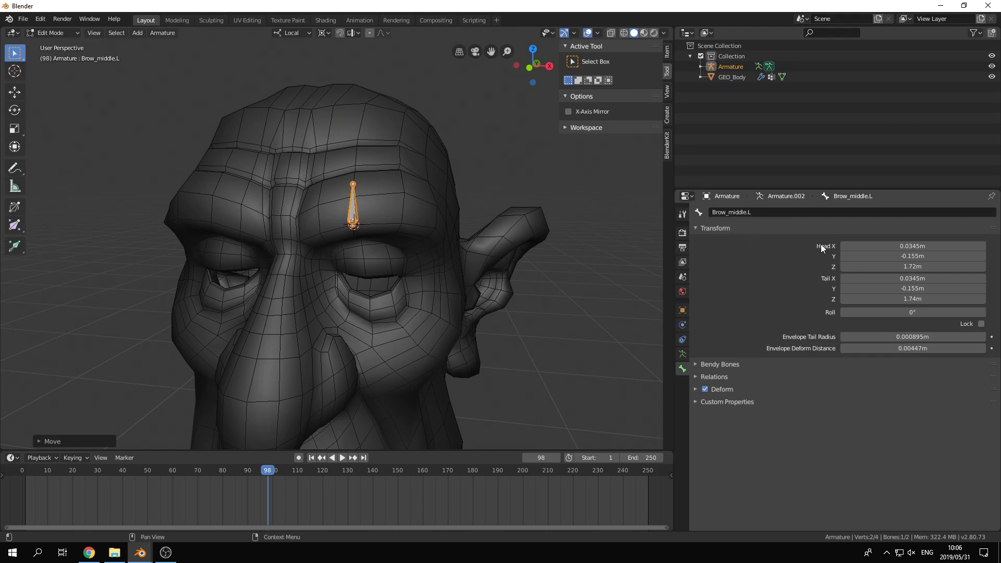
scroll(346, 338, down, 2)
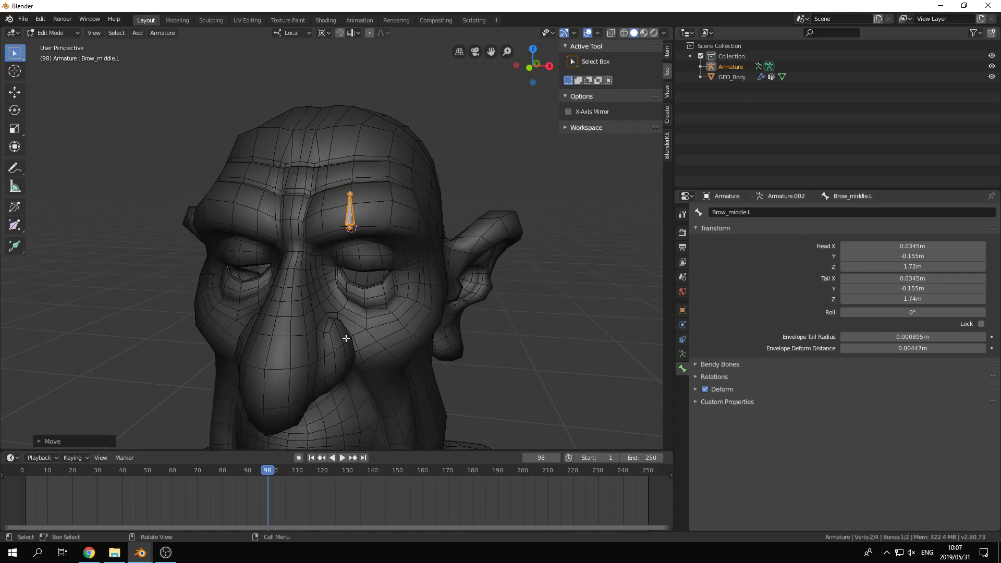
click(367, 311)
click(359, 212)
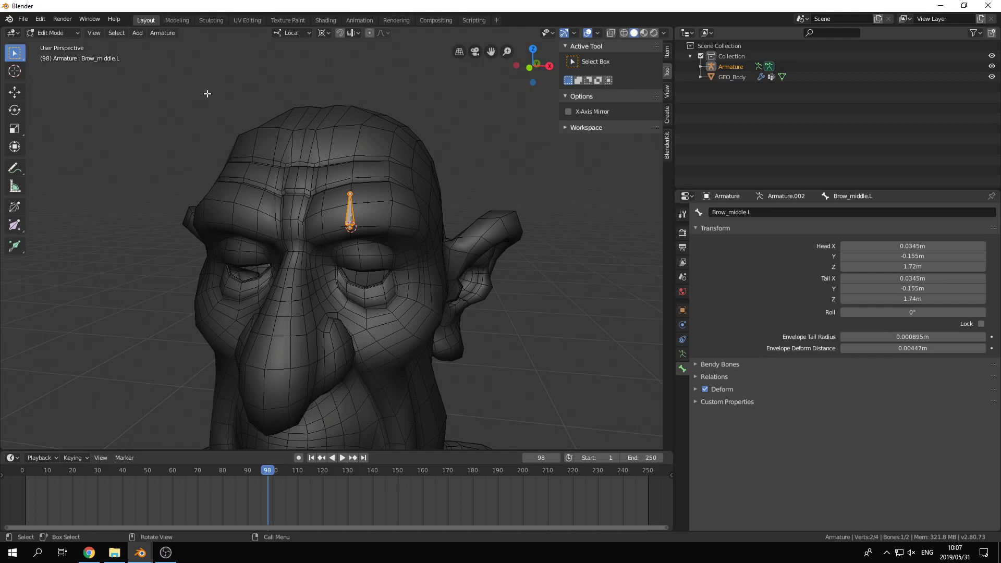
Step: Select all the bones and symmetrize them to mirror the brow bone onto the character's right side
click(213, 111)
key(a)
click(162, 33)
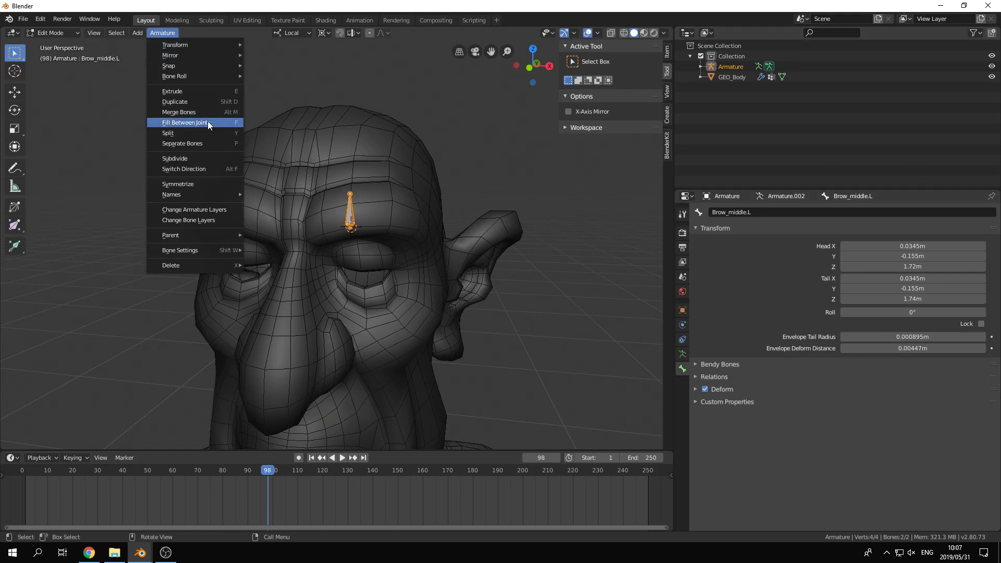
click(193, 186)
middle_drag(257, 233, 276, 221)
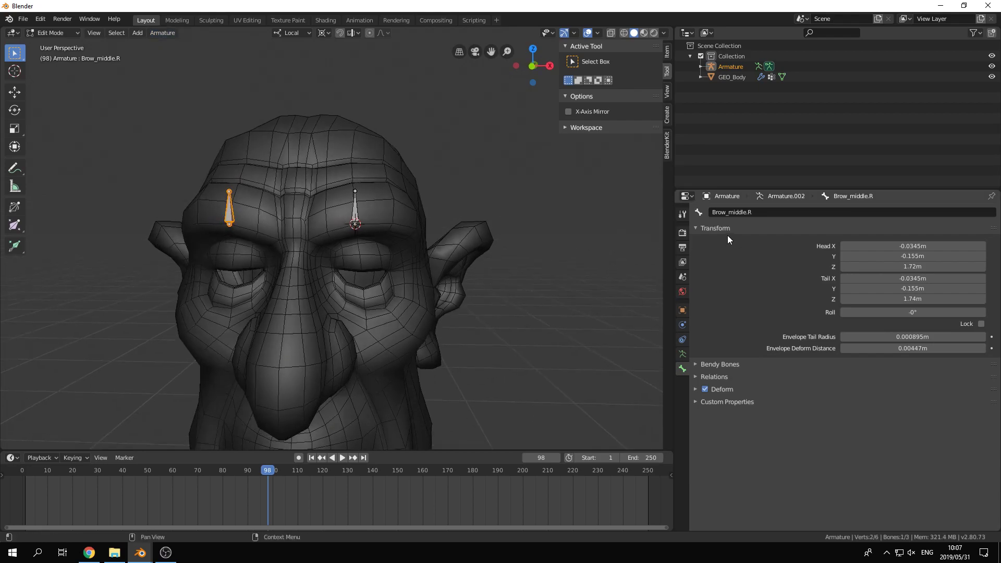
scroll(508, 263, up, 2)
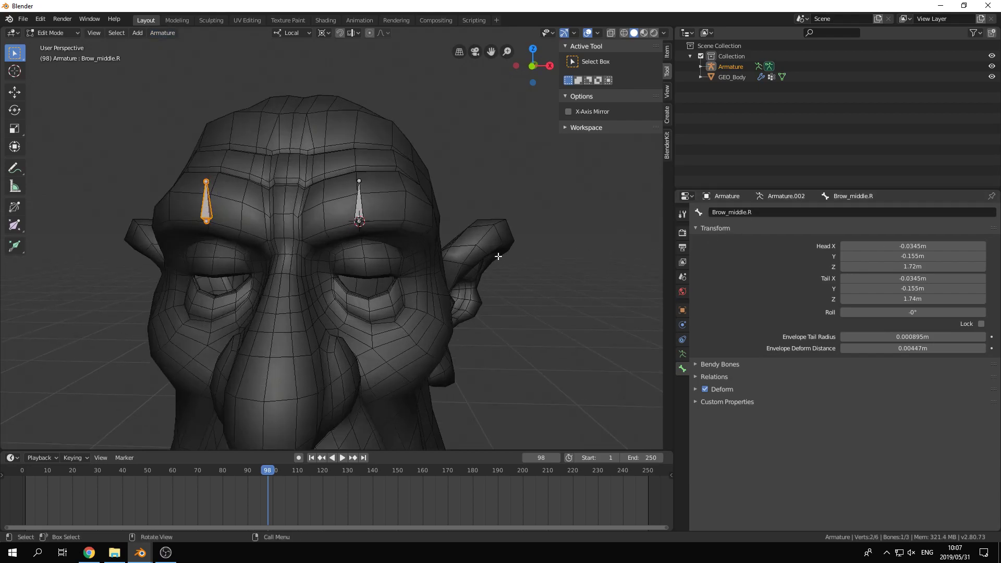
middle_drag(497, 212, 485, 208)
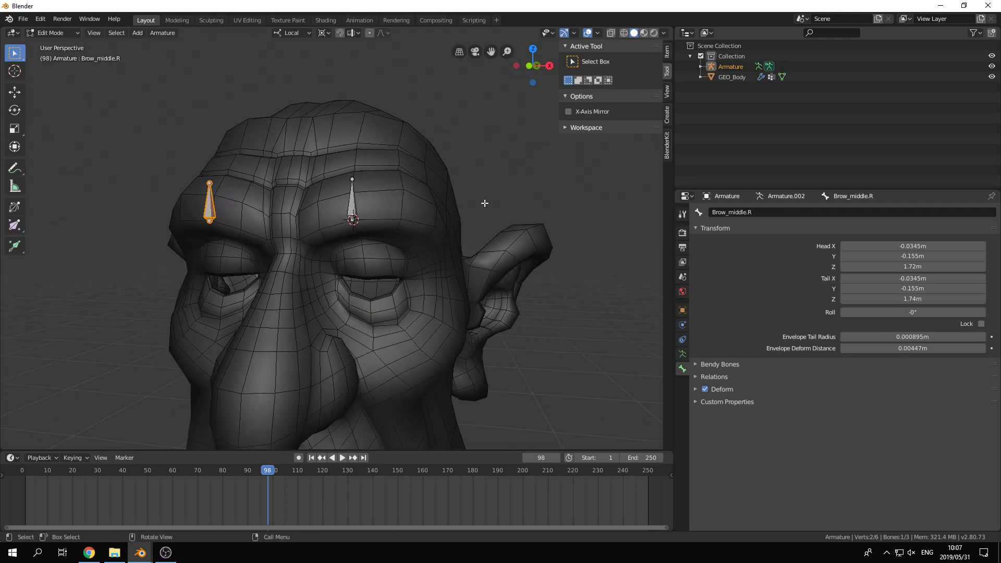
Step: Select the Brow_middle.L bone and place the 3D cursor on the edge of the character's left upper eyelid
scroll(486, 258, up, 2)
shift+middle_drag(486, 264, 383, 226)
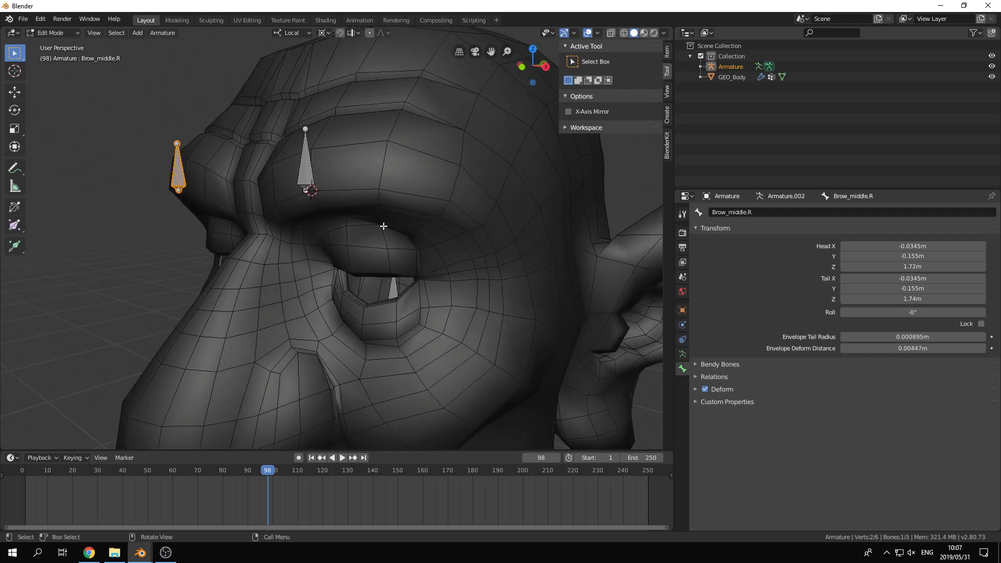
click(304, 169)
scroll(400, 375, down, 4)
middle_drag(401, 375, 371, 230)
scroll(367, 183, up, 1)
scroll(375, 250, up, 6)
scroll(364, 182, down, 3)
middle_drag(373, 196, 328, 207)
shift+right_click(327, 208)
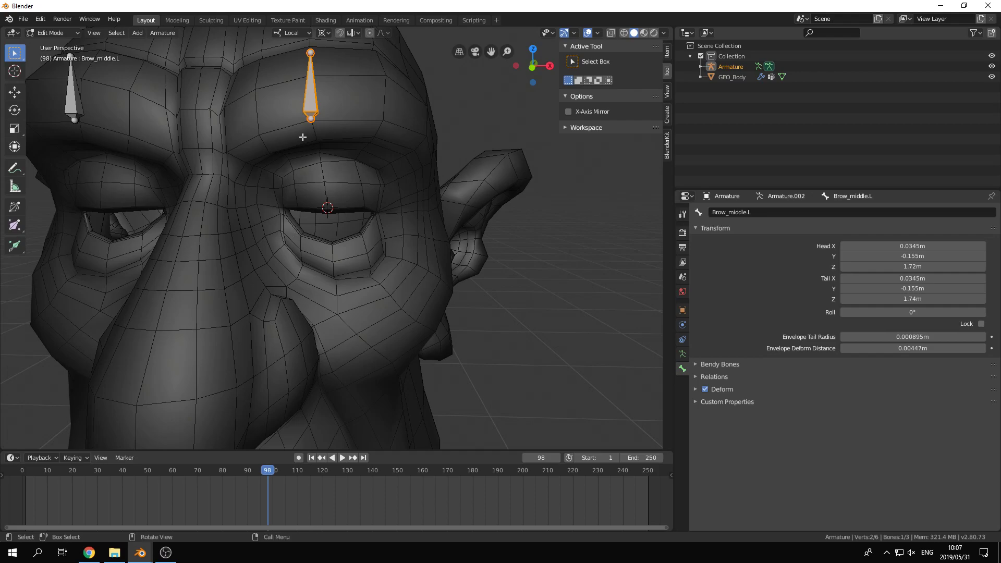
Step: Add a bone at the left upper eyelid and scale it down to about 0.01 m long
key(shift+a)
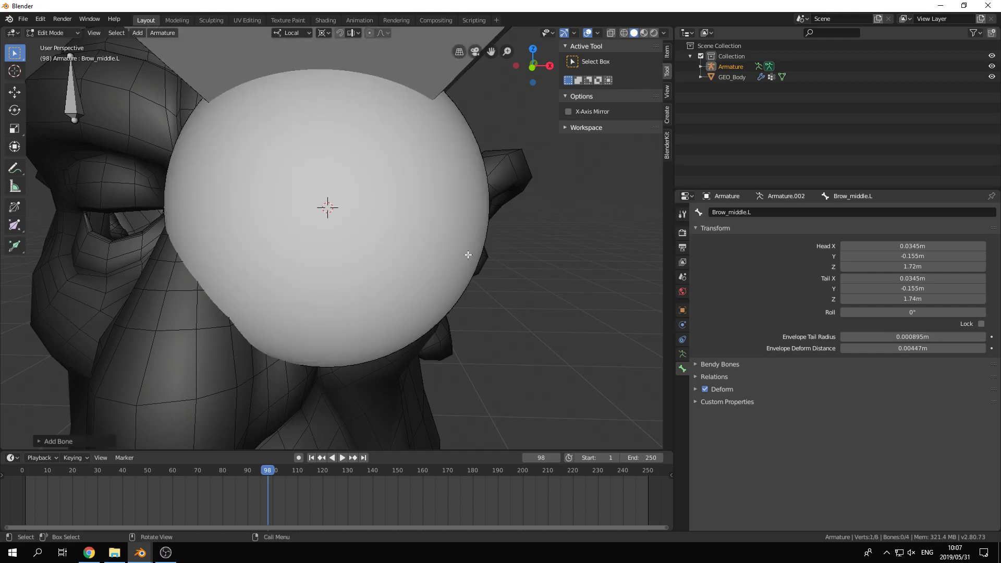
key(s)
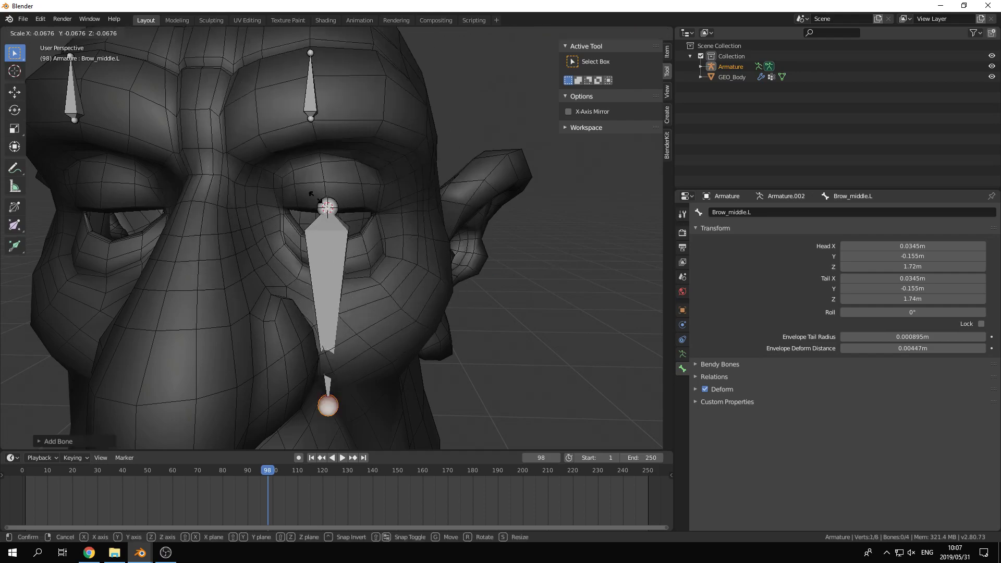
click(373, 210)
key(s)
click(348, 210)
key(s)
click(437, 214)
scroll(350, 230, down, 1)
scroll(342, 226, up, 1)
Step: Duplicate the left middle brow bone to the inner brow at about X 0.0195 m and again to the outer brow
middle_drag(317, 127, 328, 121)
click(324, 100)
key(shift+d)
click(264, 113)
key(shift+d)
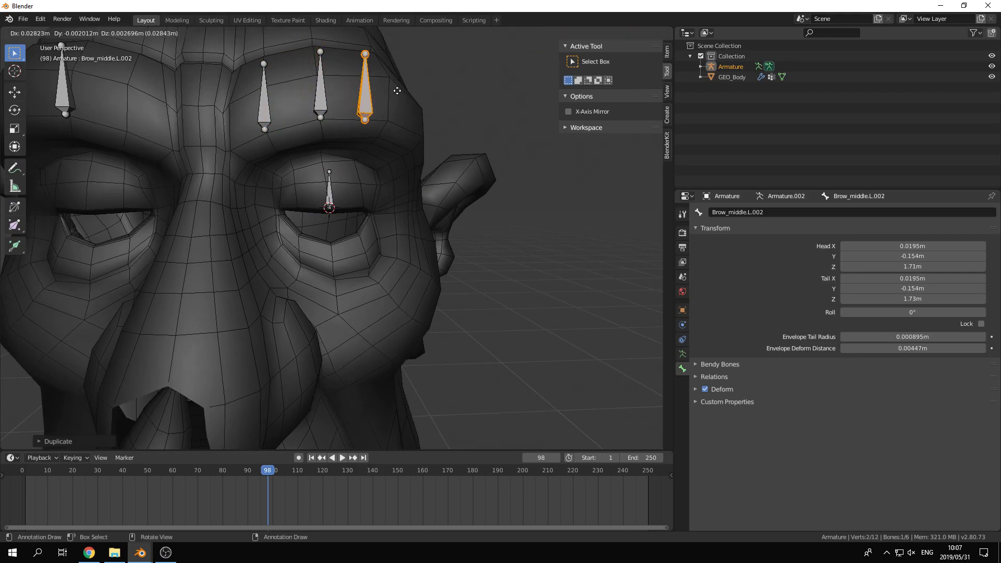
click(398, 91)
Step: Duplicate the left upper eyelid bone and place the copy on the lower eyelid
middle_drag(398, 217, 331, 263)
click(328, 169)
key(shift+d)
click(329, 208)
Step: Place the 3D cursor at the left corner of the mouth and add a bone there, scaled down to about 0.02 m long
scroll(358, 227, down, 2)
shift+right_click(333, 280)
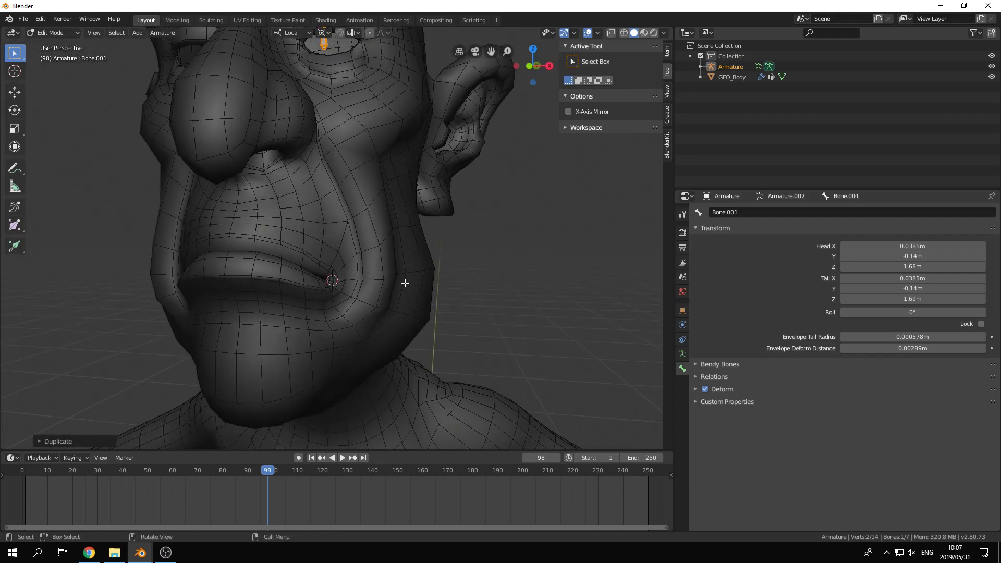
key(shift+a)
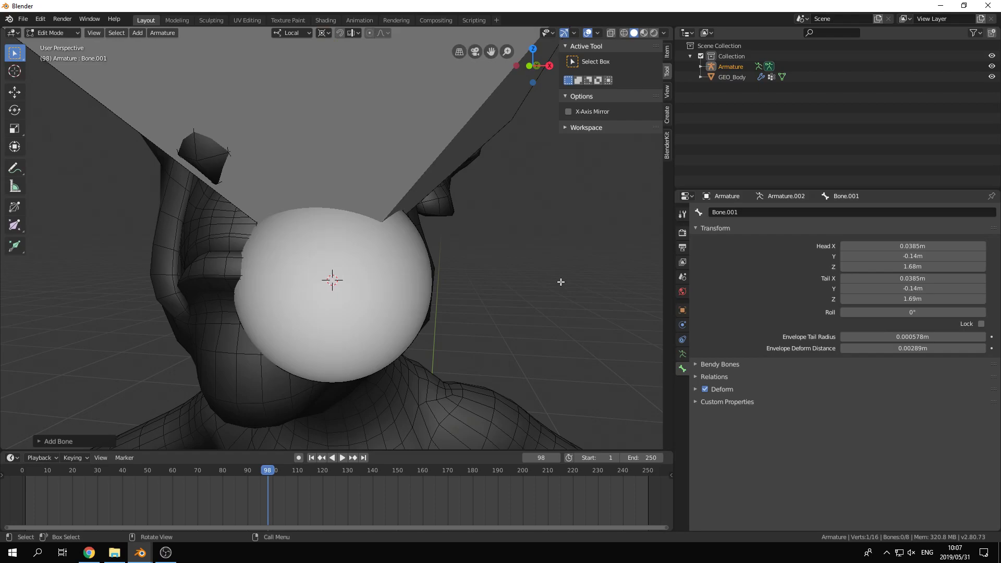
key(s)
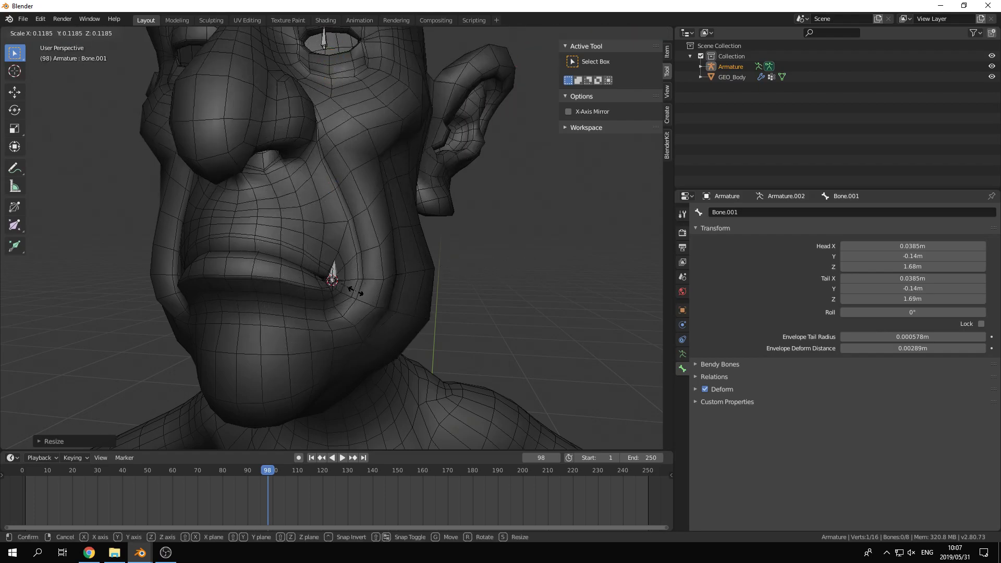
click(356, 292)
Step: Move the left mouth-corner bone outward and forward so its head sits at about X 0.0489 m, Y -0.139 m
middle_drag(462, 267, 353, 303)
key(g)
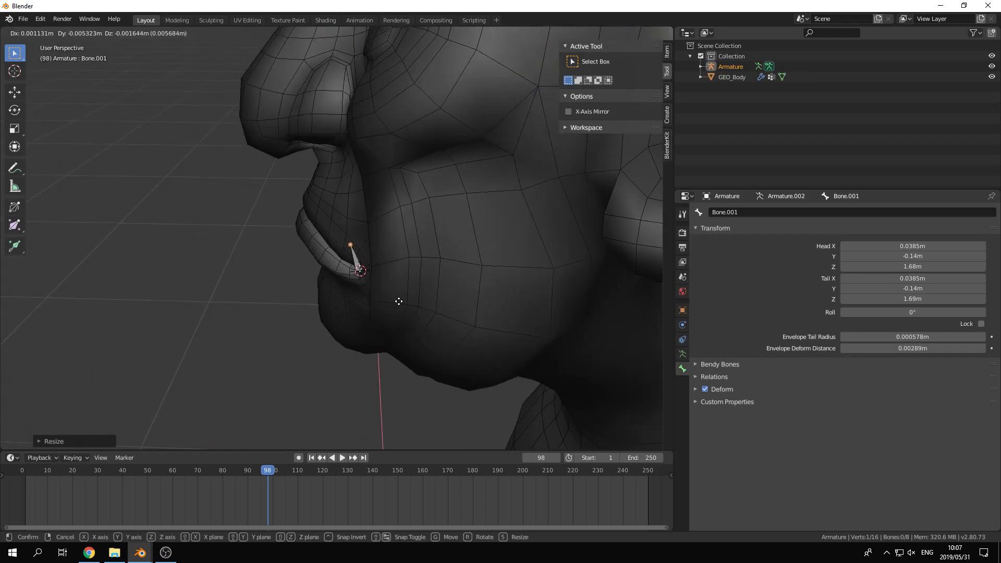
right_click(399, 303)
key(a)
click(357, 265)
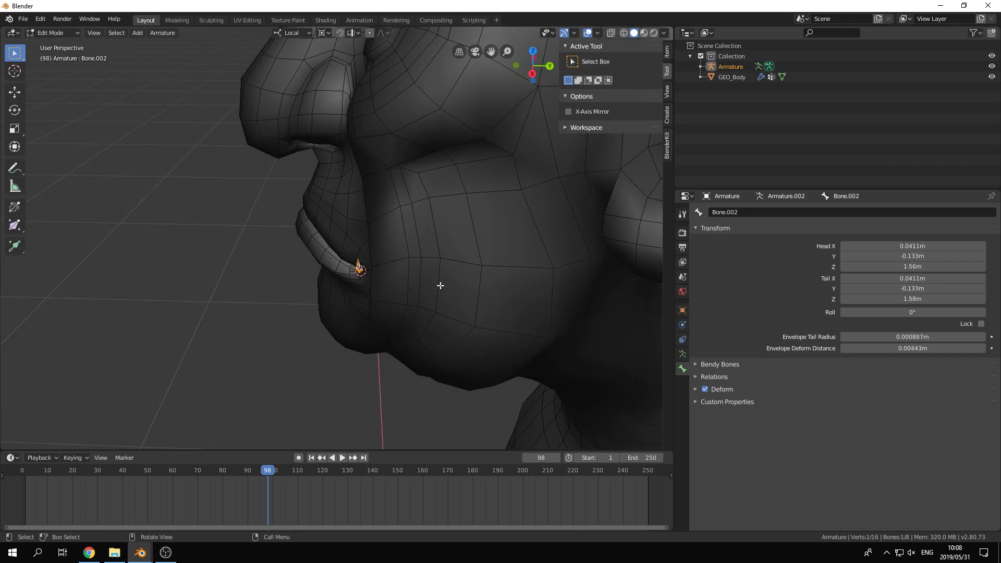
key(g)
click(420, 284)
middle_drag(420, 284, 458, 323)
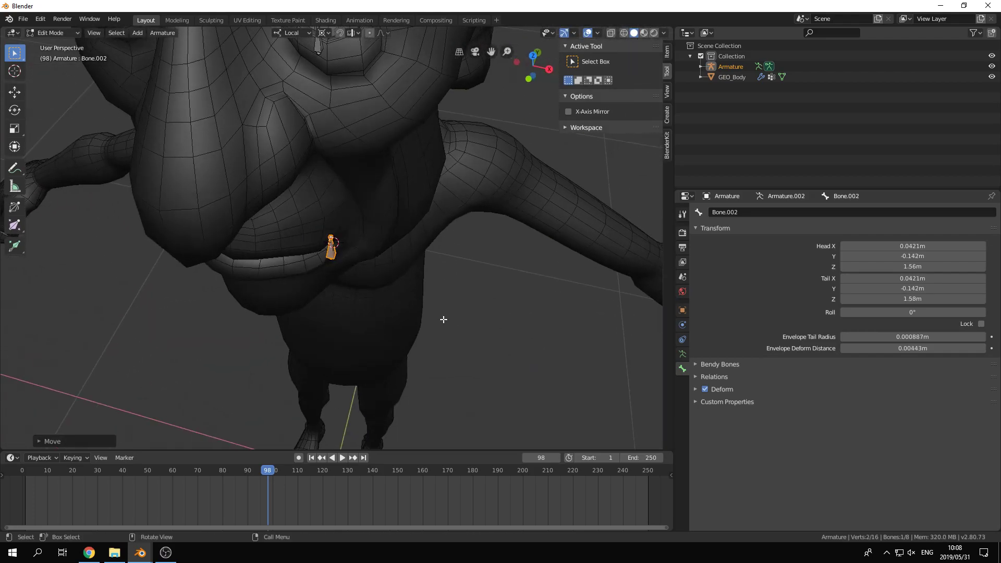
key(g)
click(429, 292)
mouse_move(429, 293)
middle_down()
mouse_move(459, 227)
mouse_move(414, 288)
middle_up()
Step: Delete the left lower eyelid bone and the left inner and outer brow bones
scroll(369, 213, up, 4)
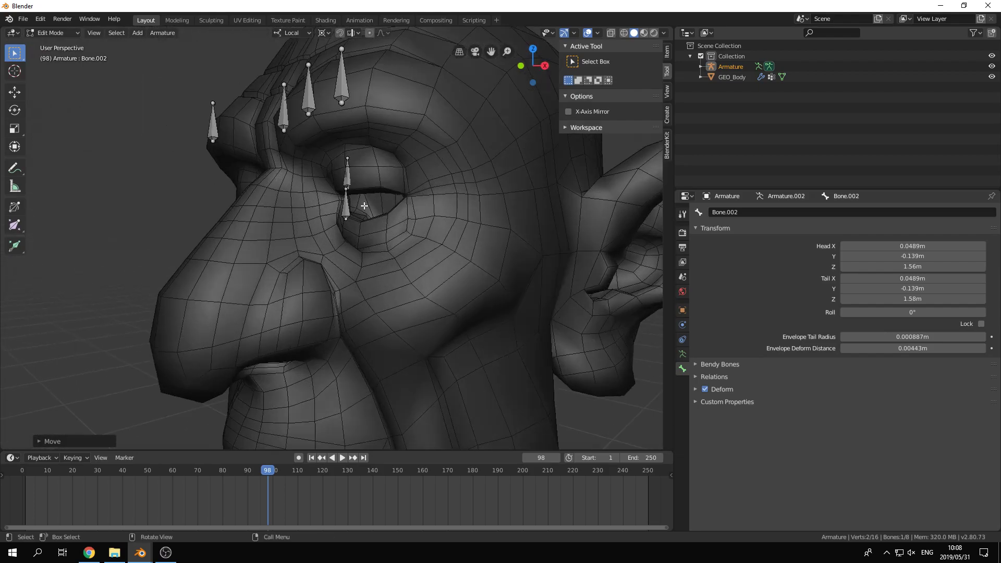
click(346, 209)
key(x)
click(346, 208)
middle_drag(378, 172, 296, 146)
click(306, 107)
key(x)
click(305, 107)
click(401, 93)
key(x)
click(402, 94)
scroll(459, 250, down, 5)
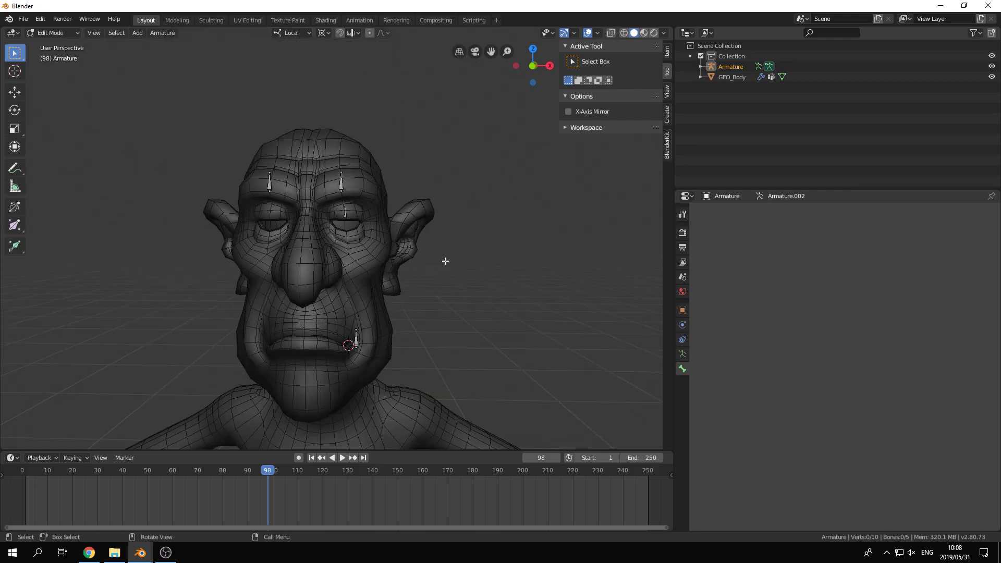
Step: Leave editing the armature and put it in Pose Mode
key(Tab)
middle_drag(465, 277, 386, 346)
scroll(328, 270, down, 4)
key(ctrl+Tab)
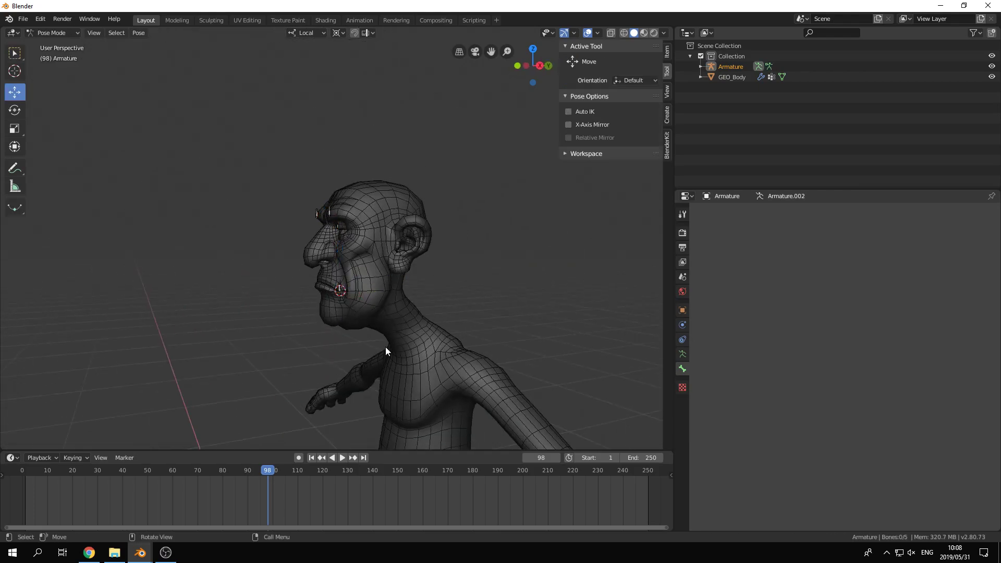
middle_drag(286, 292, 359, 279)
scroll(359, 277, up, 6)
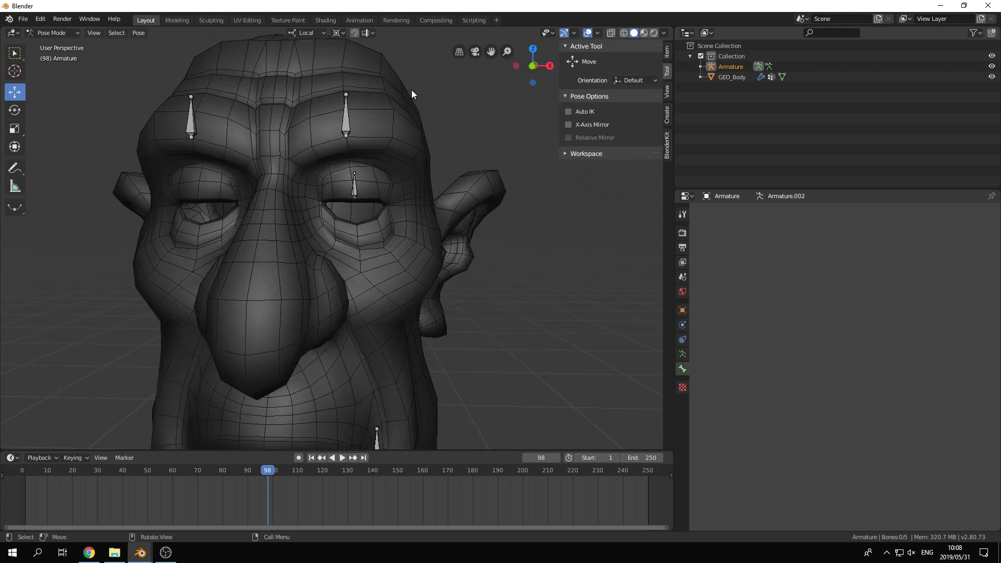
Step: Switch to the ArryFaceShapes.blend window and examine the finished rig's control shapes around the brow and mouth
key(alt+Tab)
key(alt+Tab)
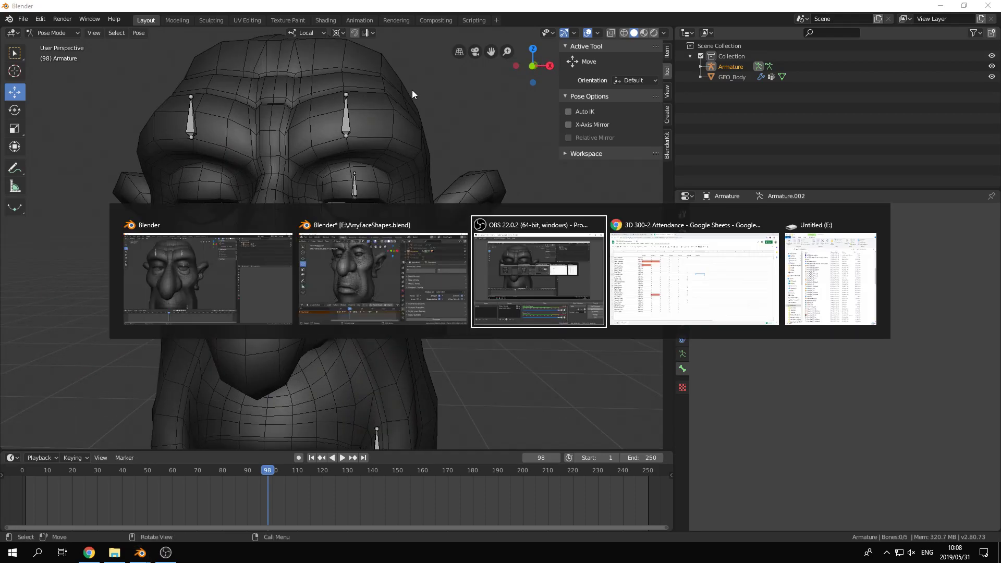
click(398, 259)
scroll(399, 255, down, 4)
middle_drag(346, 228, 362, 220)
click(351, 141)
middle_drag(371, 149, 350, 162)
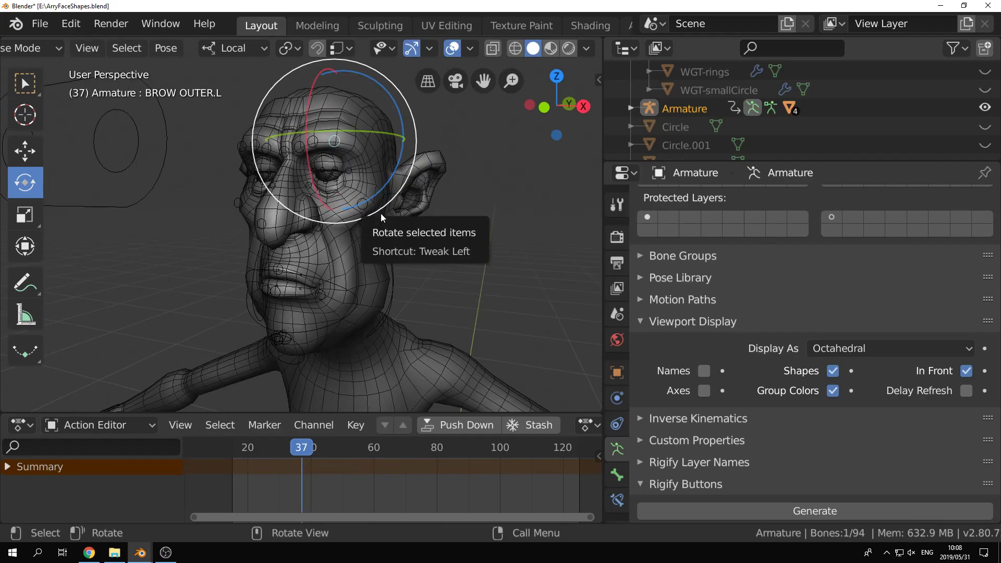
scroll(427, 267, up, 8)
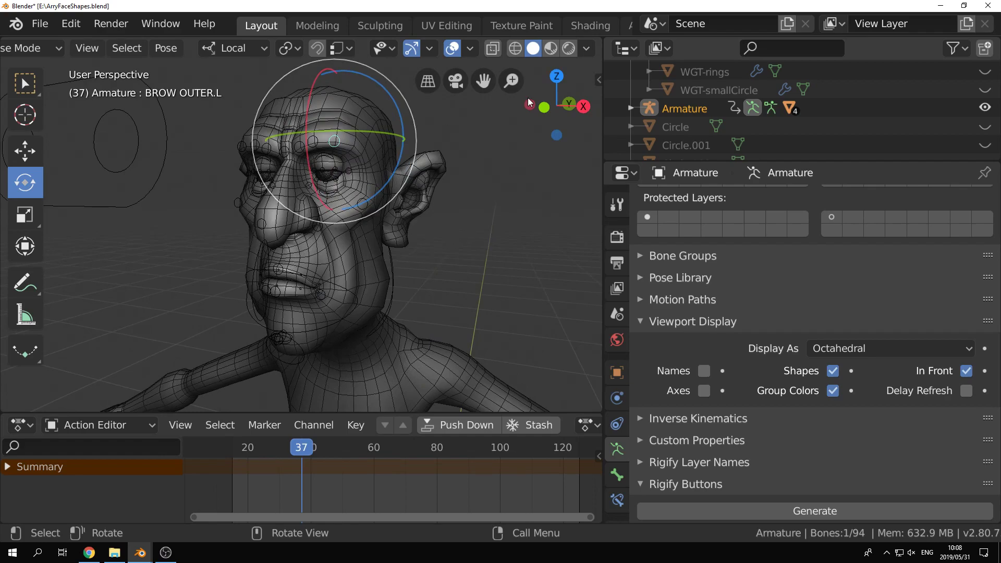
middle_drag(311, 260, 374, 247)
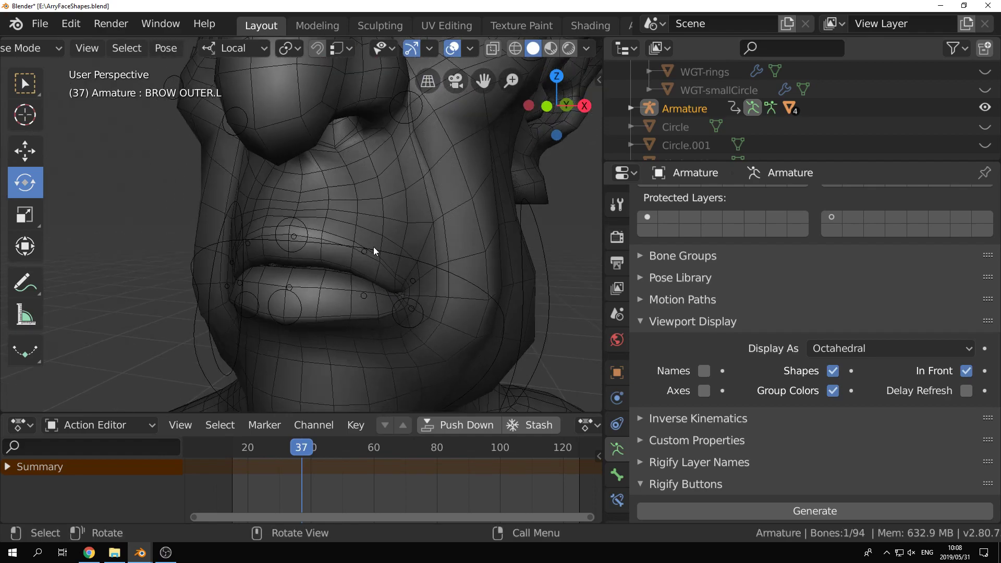
middle_drag(351, 280, 386, 280)
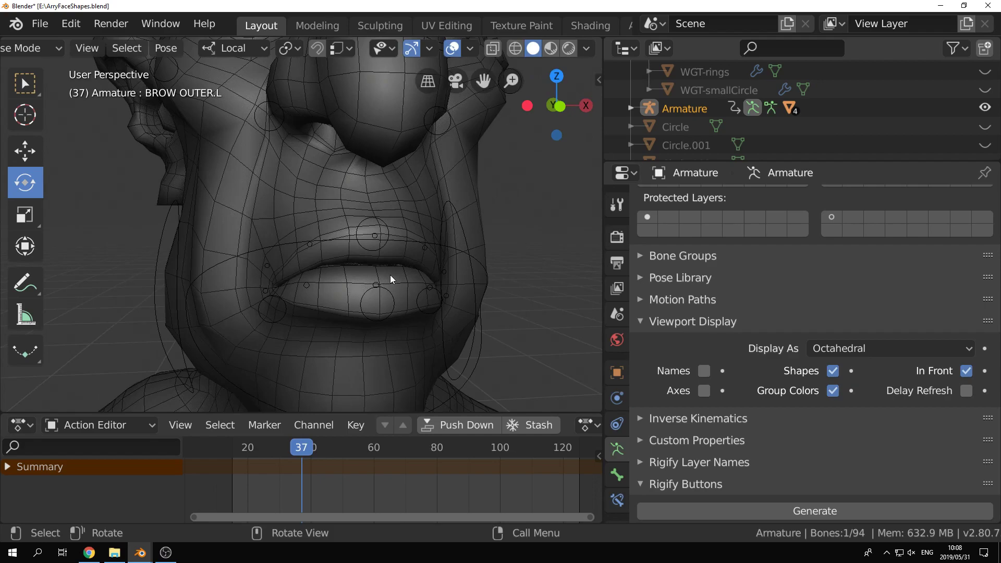
scroll(390, 274, down, 4)
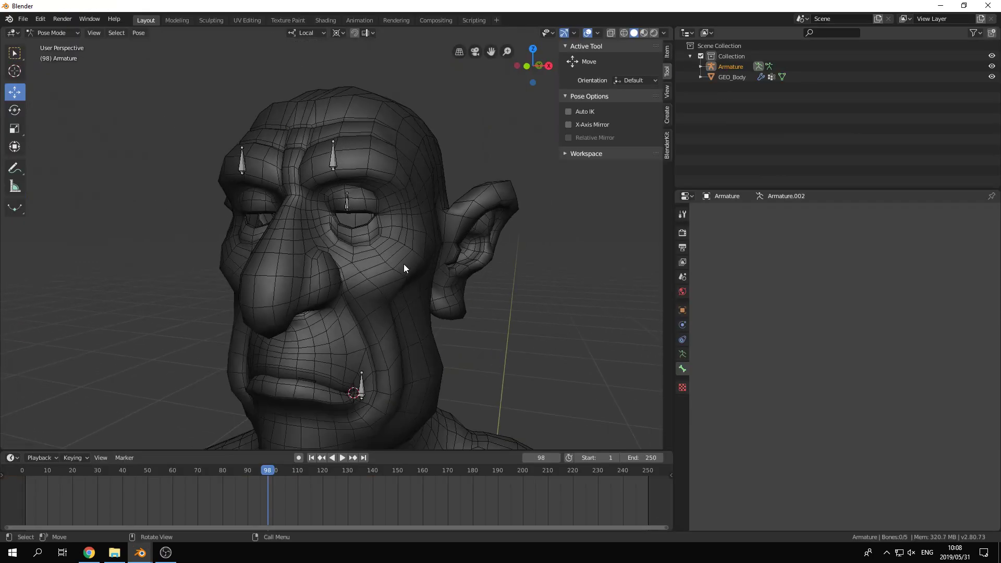
Step: Reset the 3D cursor to the world origin in the new face rig scene
shift+middle_drag(404, 264, 385, 221)
scroll(398, 220, down, 3)
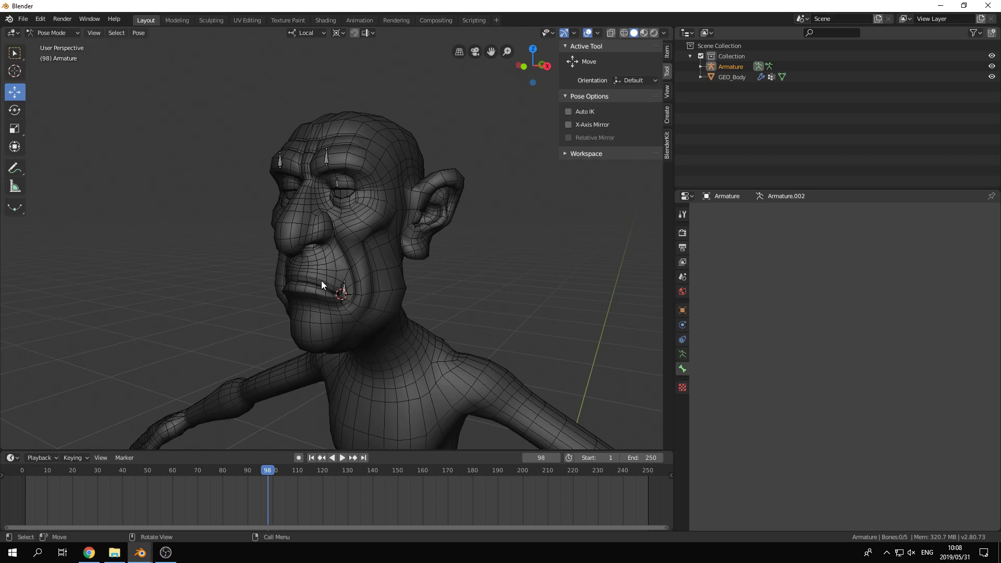
scroll(361, 188, down, 5)
key(a)
key(alt+a)
scroll(358, 292, down, 2)
shift+middle_drag(259, 349, 317, 311)
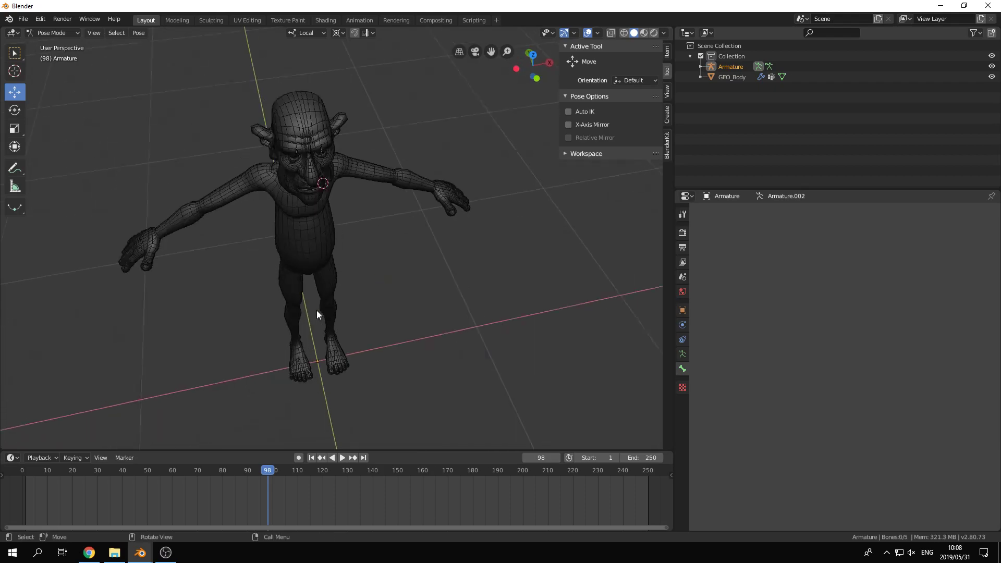
scroll(317, 310, down, 3)
middle_drag(422, 318, 370, 297)
key(shift+c)
scroll(387, 329, up, 2)
scroll(387, 329, down, 2)
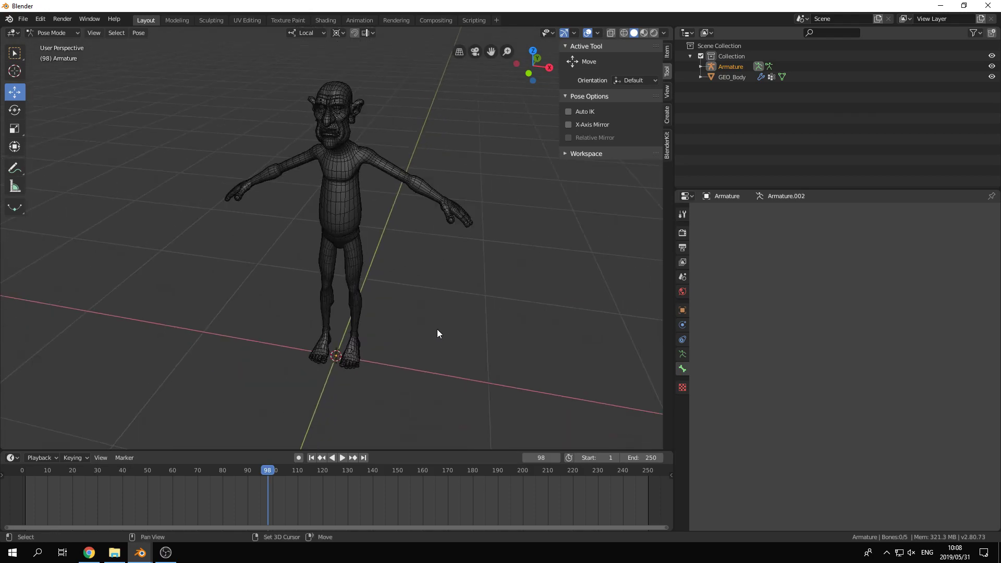
Step: Add a Monkey mesh at the world origin and scale it down to about 0.063
key(shift+a)
mouse_move(435, 261)
click(484, 359)
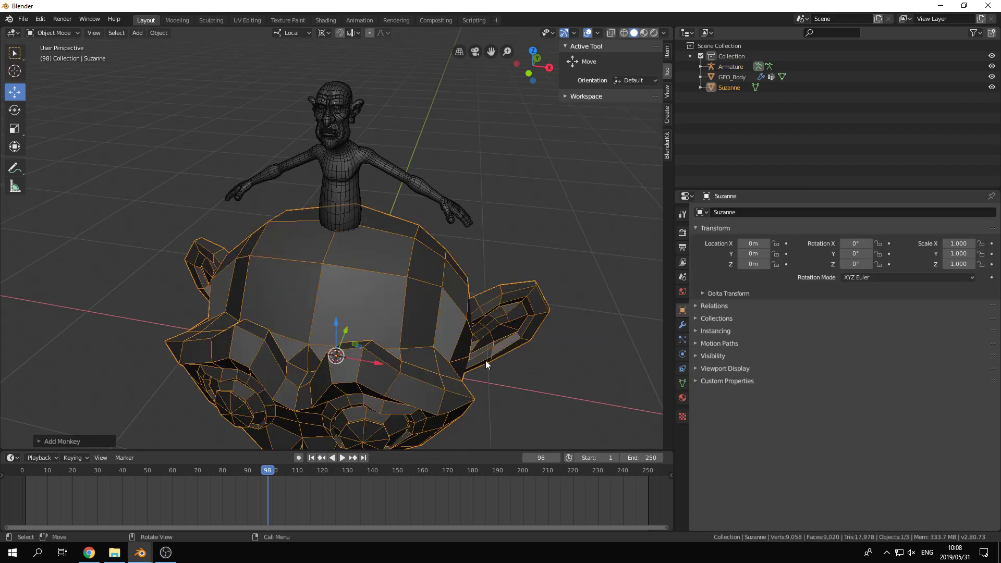
key(s)
click(349, 349)
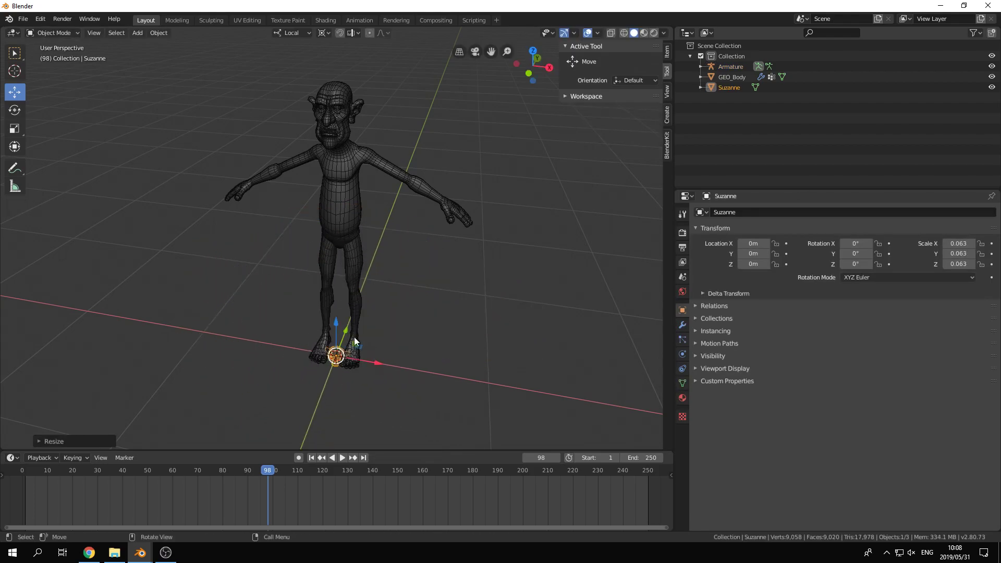
Step: In Pose Mode, assign Suzanne as the custom display object of the left middle brow bone
scroll(386, 214, up, 6)
scroll(436, 296, up, 3)
shift+middle_drag(415, 161, 368, 198)
click(319, 184)
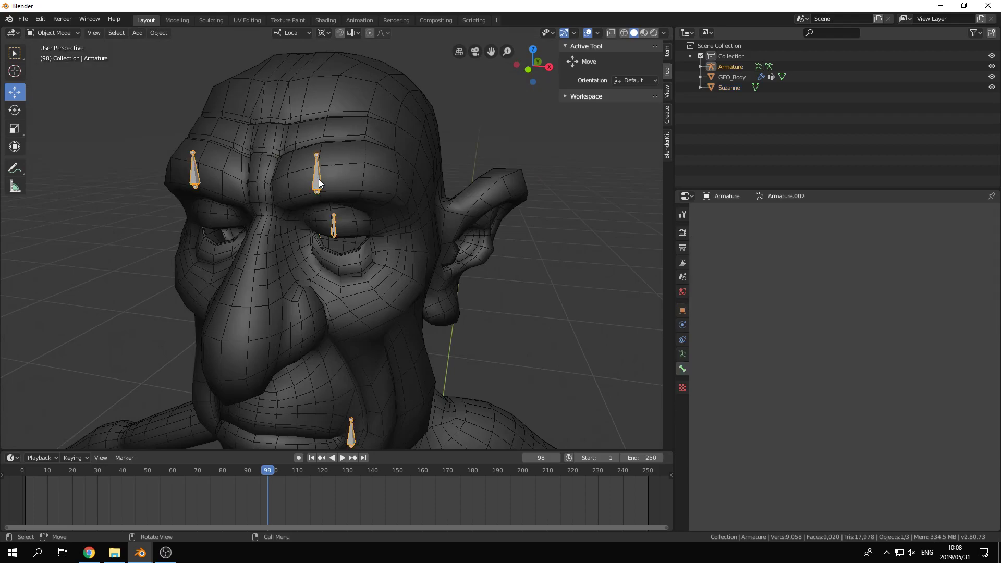
key(ctrl+Tab)
click(316, 181)
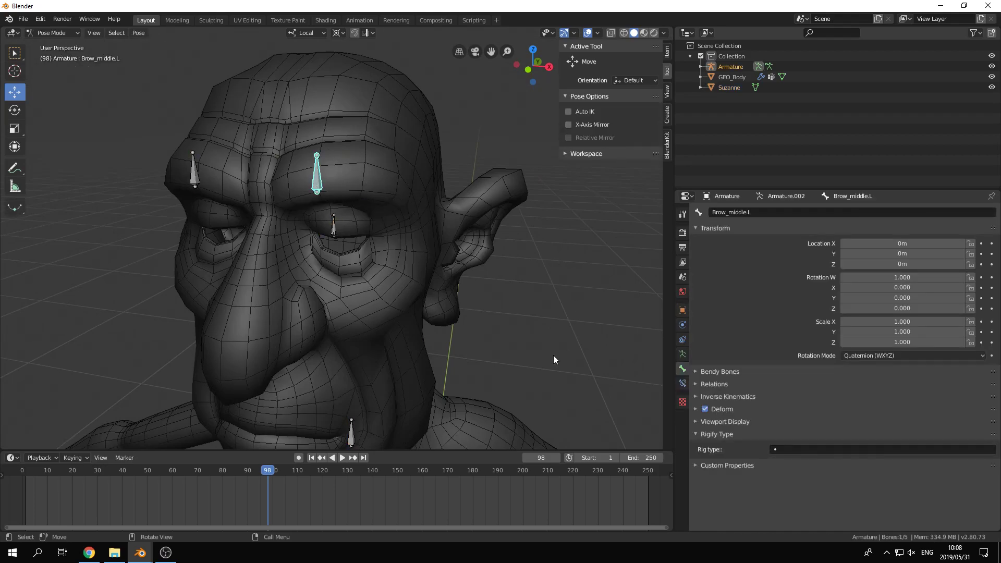
click(696, 421)
click(936, 461)
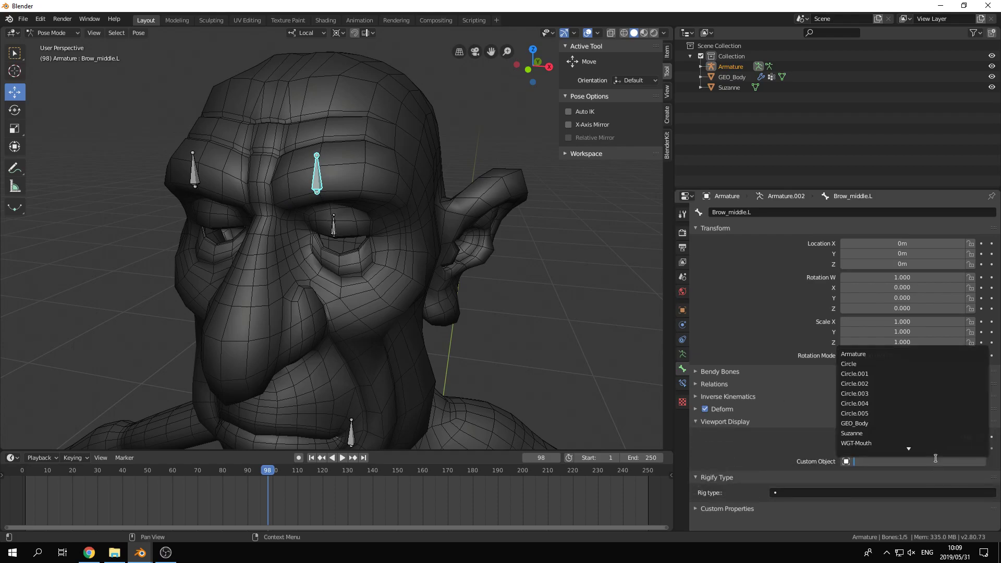
click(872, 434)
middle_drag(374, 260, 330, 294)
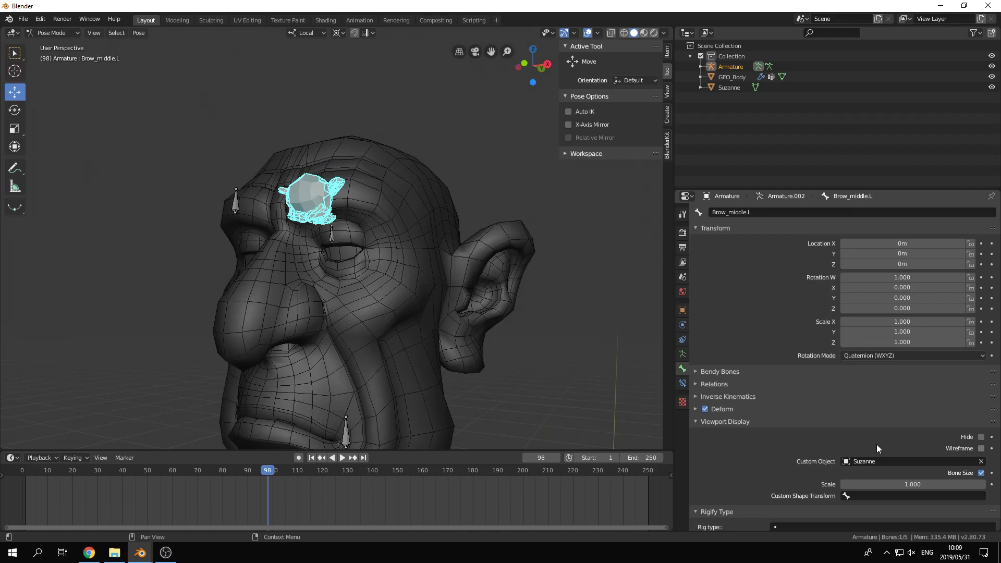
Step: Enable Wireframe display for the left middle brow bone's custom shape and clear its Suzanne custom object
click(980, 449)
middle_drag(396, 285, 306, 286)
scroll(467, 225, up, 6)
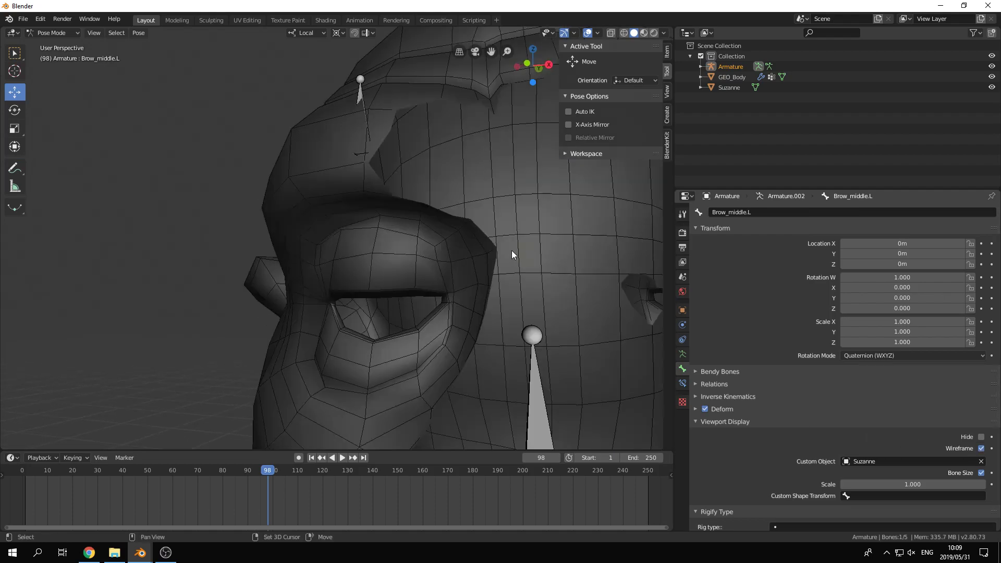
scroll(468, 271, down, 3)
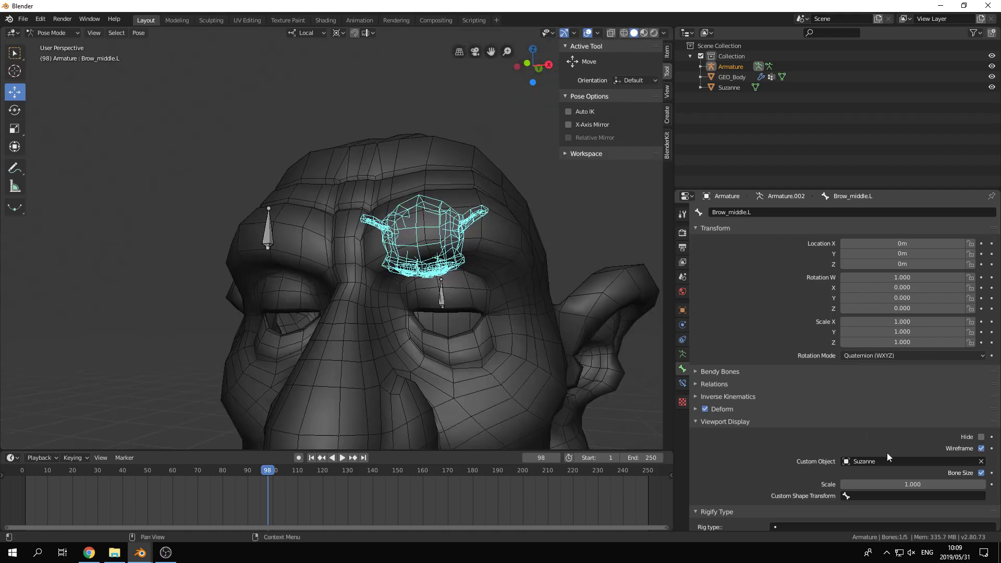
click(980, 460)
Step: Add a Circle mesh at the world origin to serve as a bone widget
scroll(451, 362, down, 5)
shift+middle_drag(452, 361, 348, 234)
scroll(437, 284, down, 4)
scroll(393, 336, down, 2)
scroll(349, 233, down, 2)
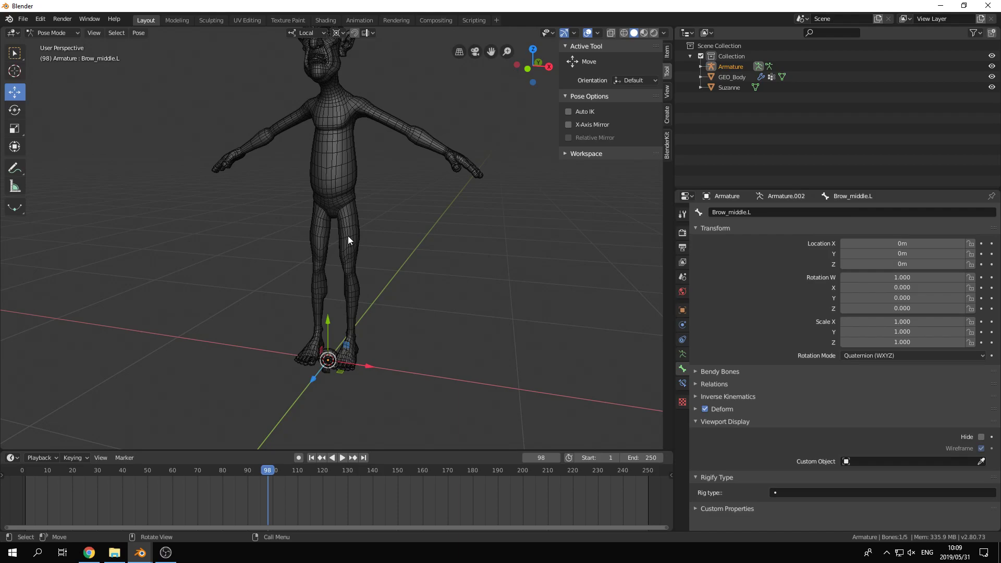
shift+middle_drag(387, 91, 402, 161)
scroll(402, 161, up, 2)
scroll(402, 161, down, 4)
mouse_move(402, 312)
middle_down()
mouse_move(400, 302)
mouse_move(387, 321)
middle_up()
key(shift)
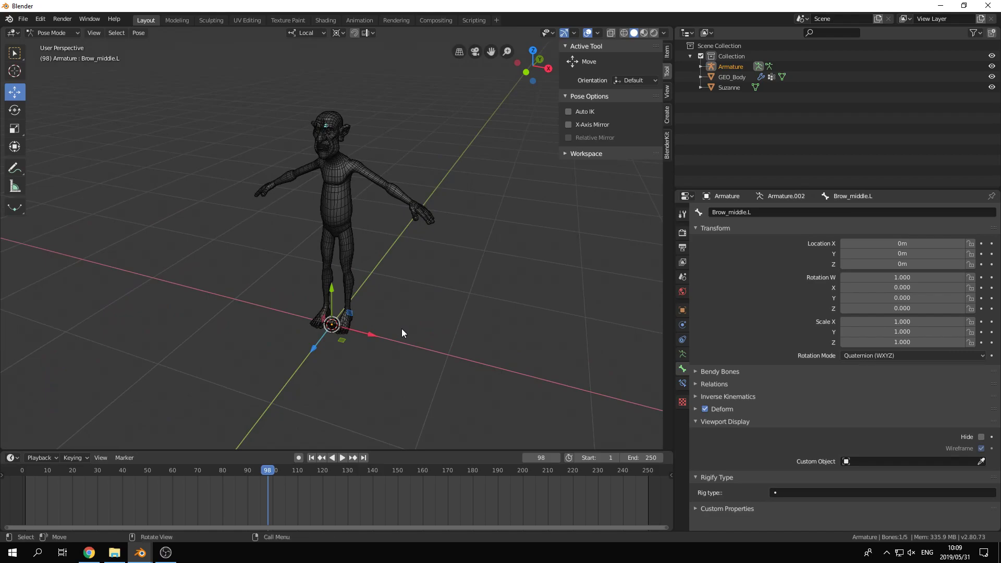
key(shift+a)
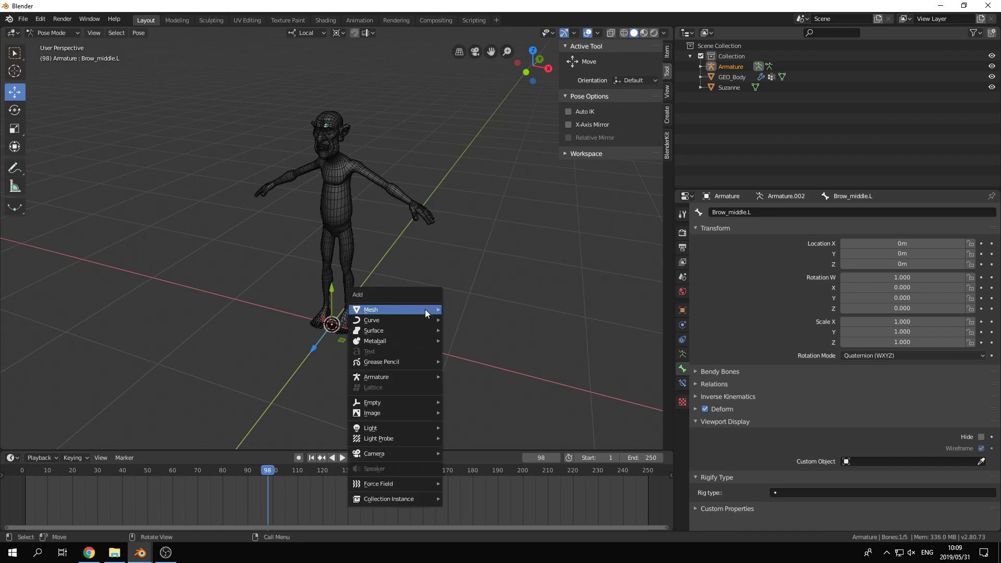
mouse_move(425, 309)
click(476, 330)
scroll(390, 322, up, 1)
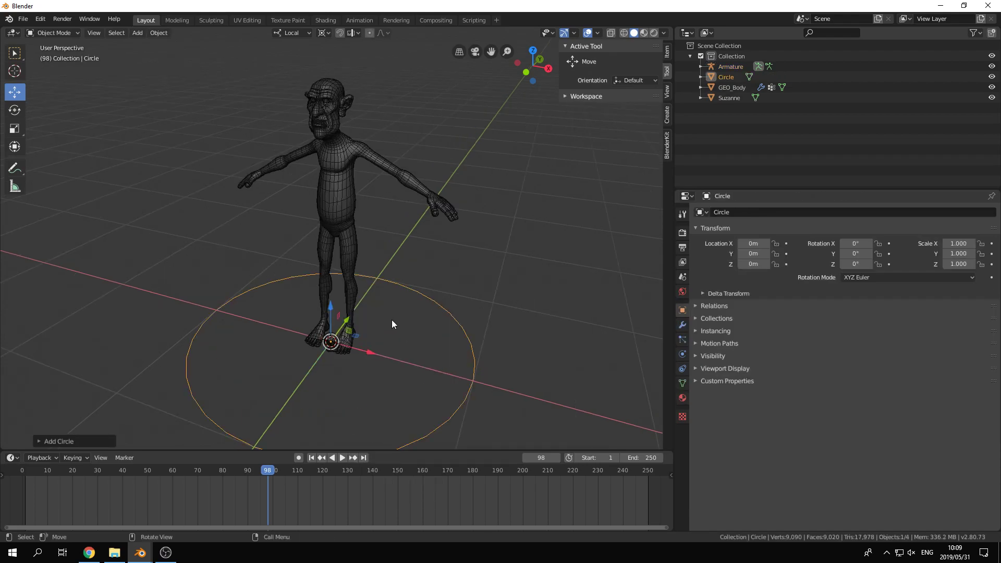
scroll(397, 287, up, 3)
shift+middle_drag(359, 169, 365, 252)
scroll(365, 252, up, 1)
click(365, 302)
middle_drag(365, 302, 357, 206)
key(ctrl+Tab)
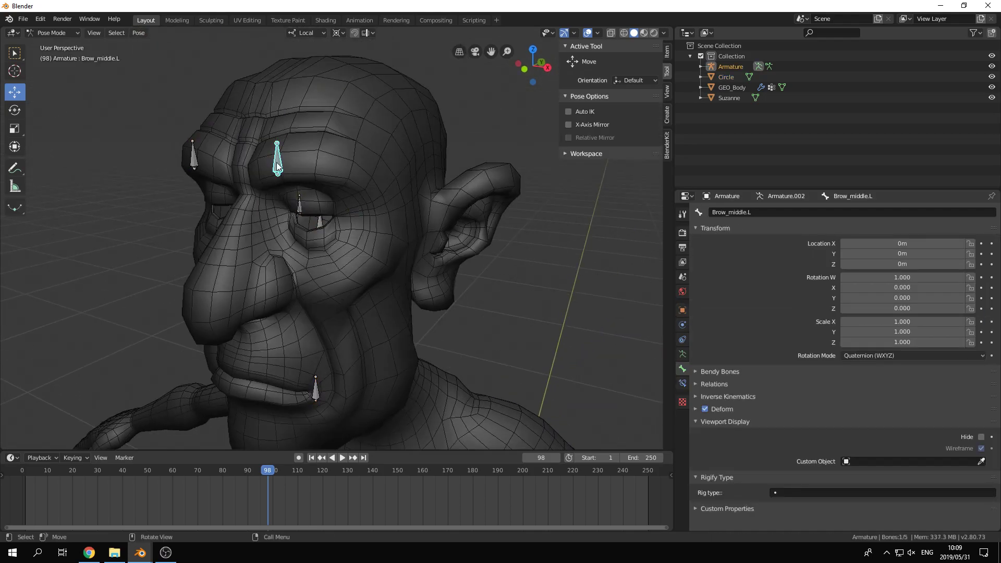
scroll(489, 327, down, 12)
shift+middle_drag(323, 302, 352, 221)
click(447, 356)
key(ctrl+Tab)
Step: Select the circle at the character's feet and rename it WGT-bigcircle
click(436, 361)
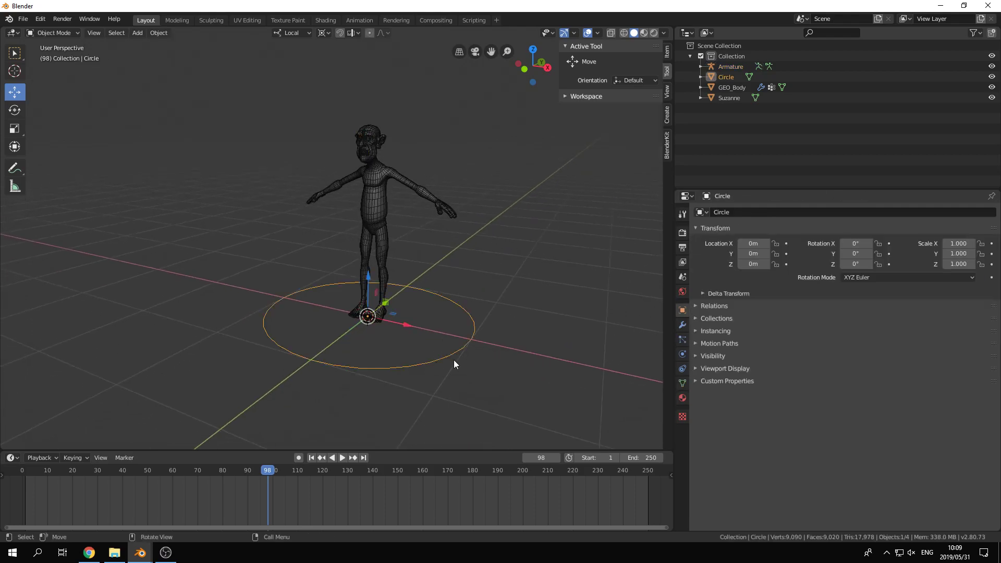
double_click(740, 211)
text(WGT)
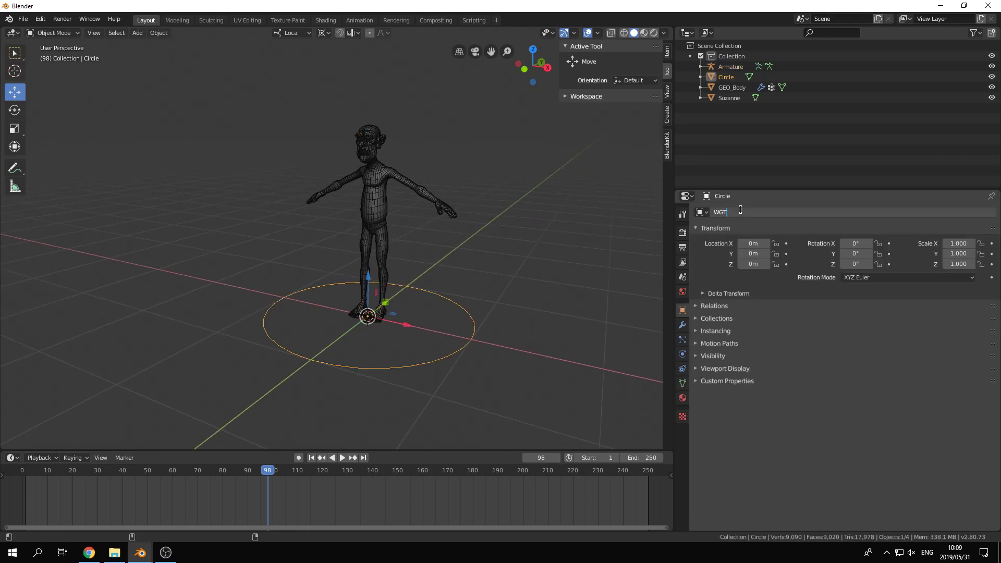
text(_)
text(big)
text(smal)
text(ircle)
key(Return)
Step: Assign WGT-bigcircle as the custom display object of the left middle brow bone
scroll(402, 122, up, 4)
scroll(408, 123, up, 10)
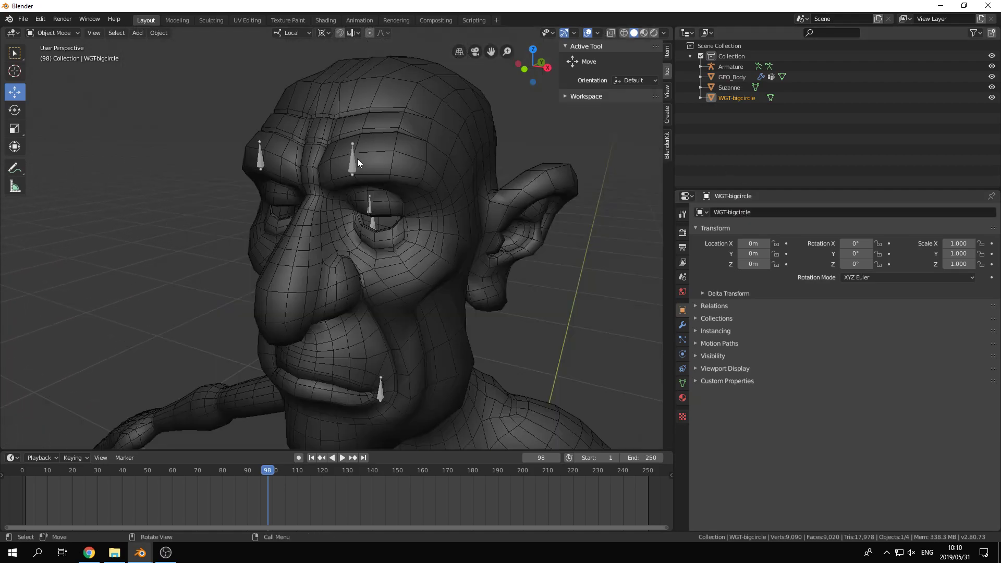
click(358, 158)
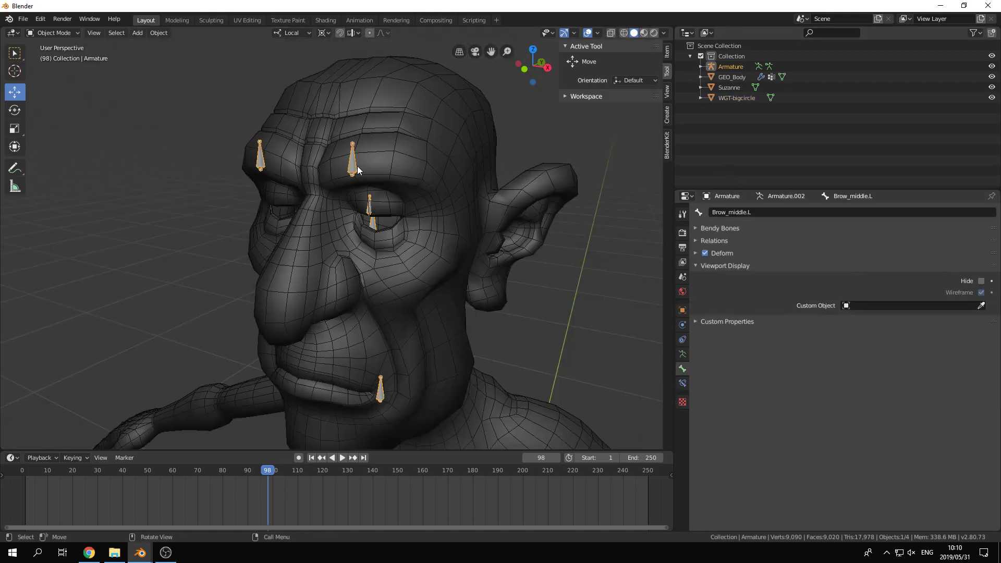
click(713, 269)
click(720, 267)
click(861, 307)
text(wgt)
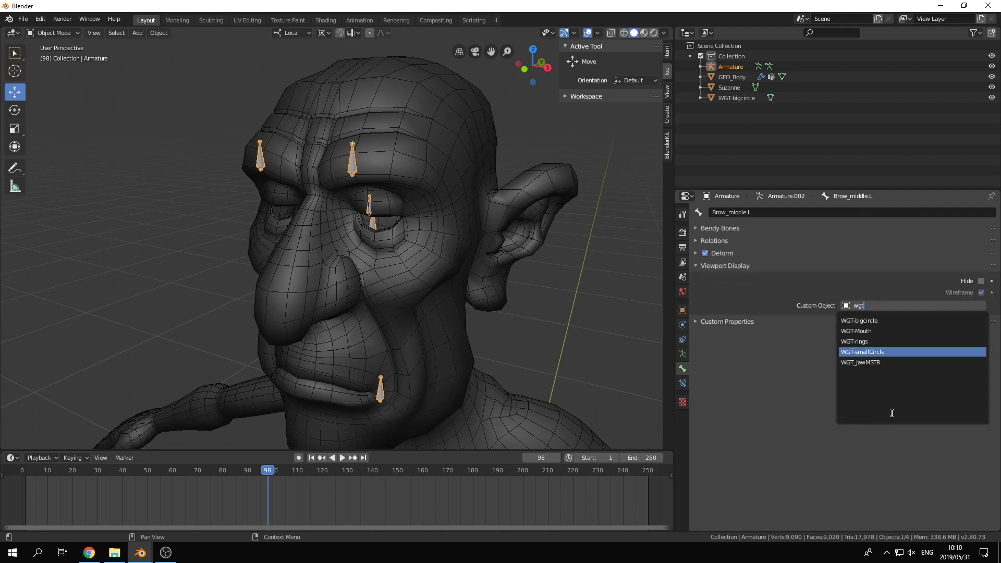
click(879, 320)
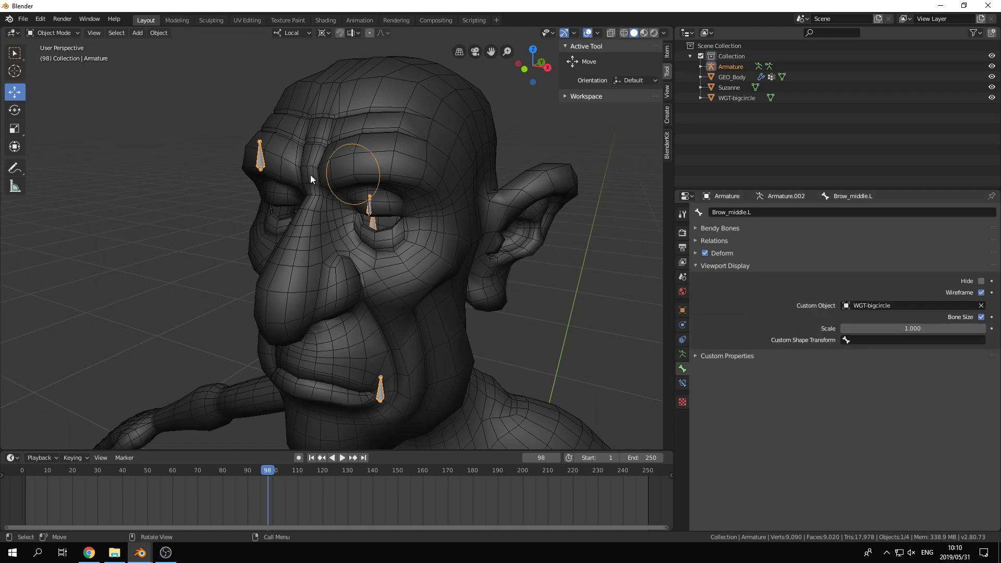
Step: Scale down the WGT-bigcircle mesh in Edit Mode to shrink the left brow widget
scroll(488, 224, down, 10)
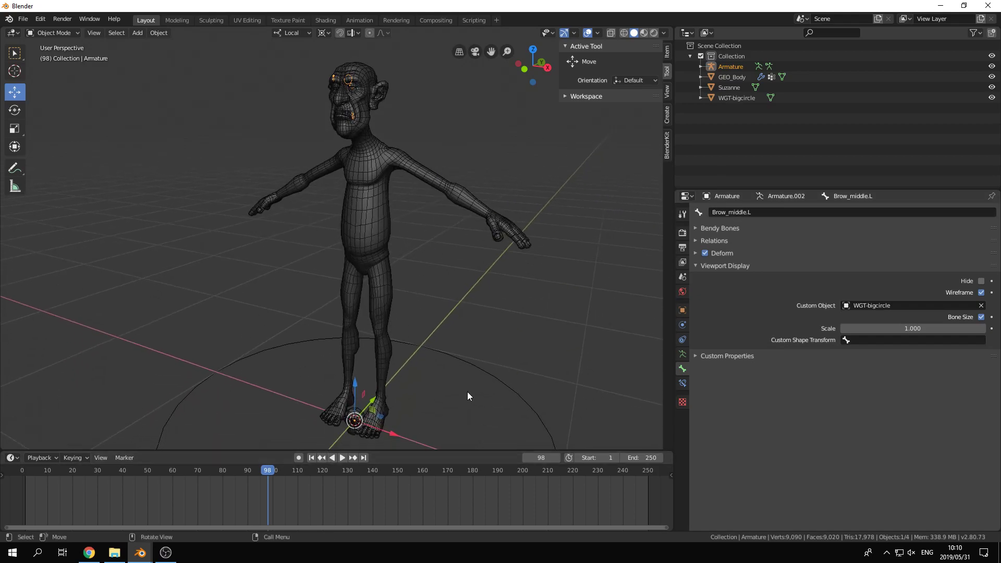
click(473, 365)
key(Tab)
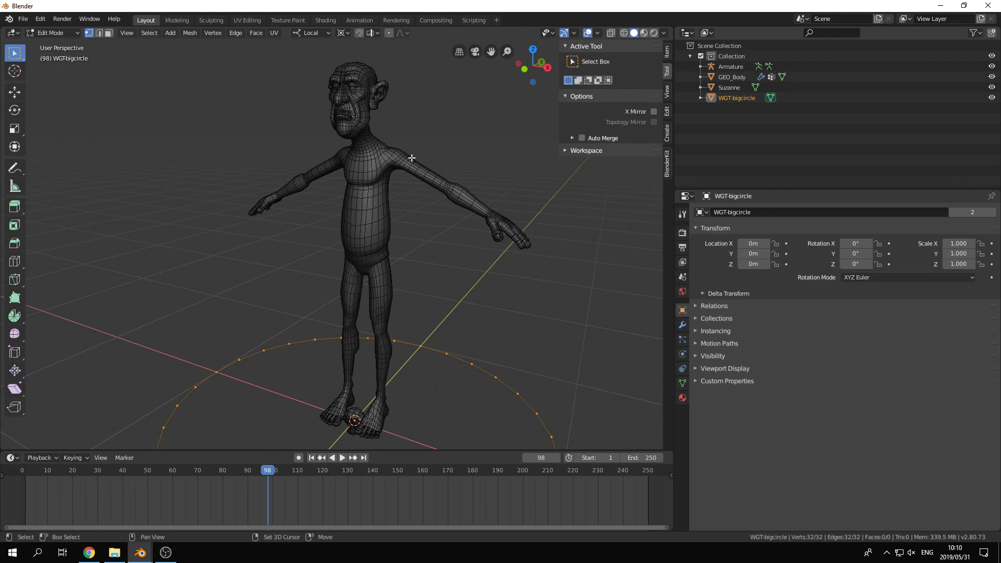
scroll(420, 263, up, 8)
key(s)
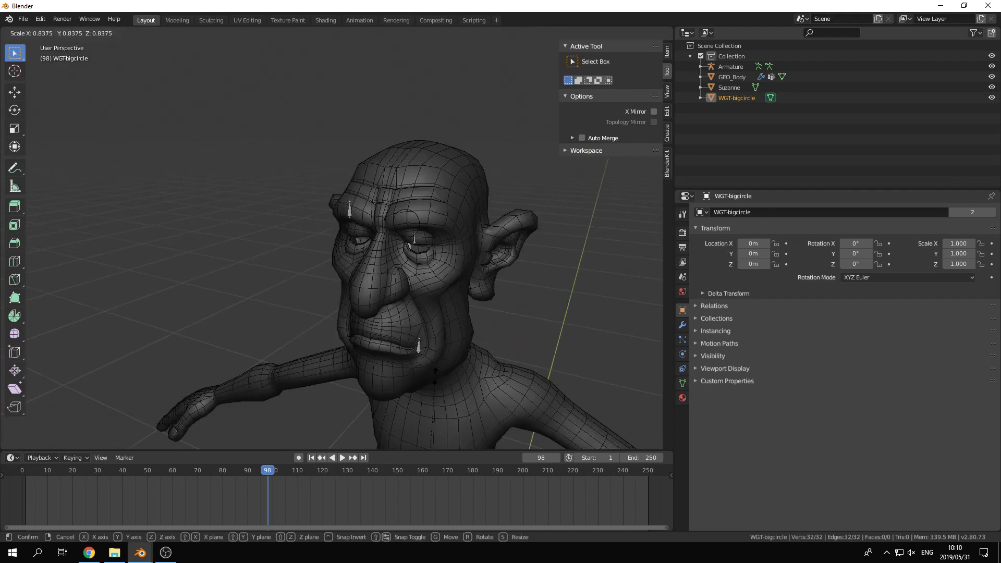
click(457, 244)
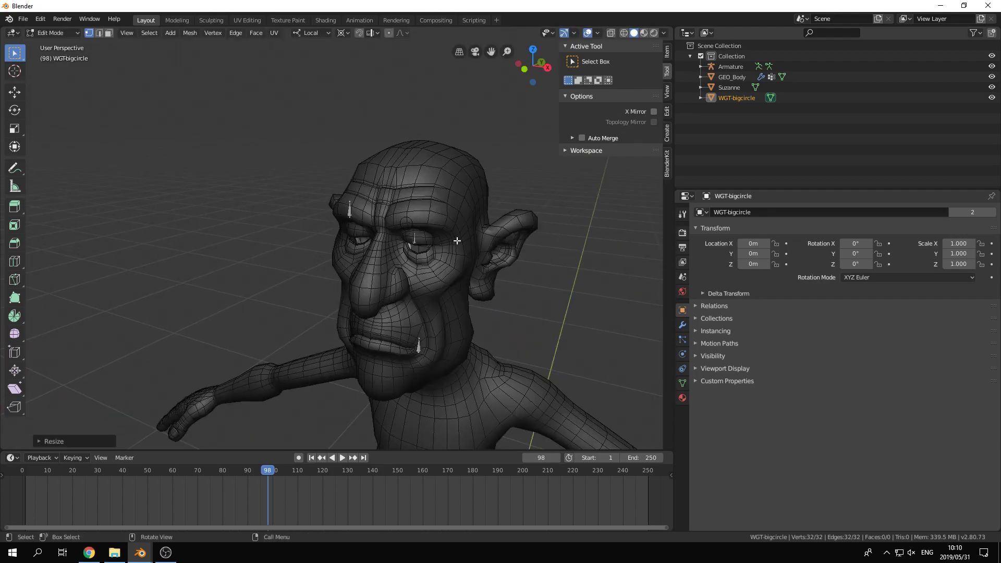
Step: Move the WGT-bigcircle vertices along Z to reposition the widget relative to the left brow, and return to Object Mode
key(KP_Decimal)
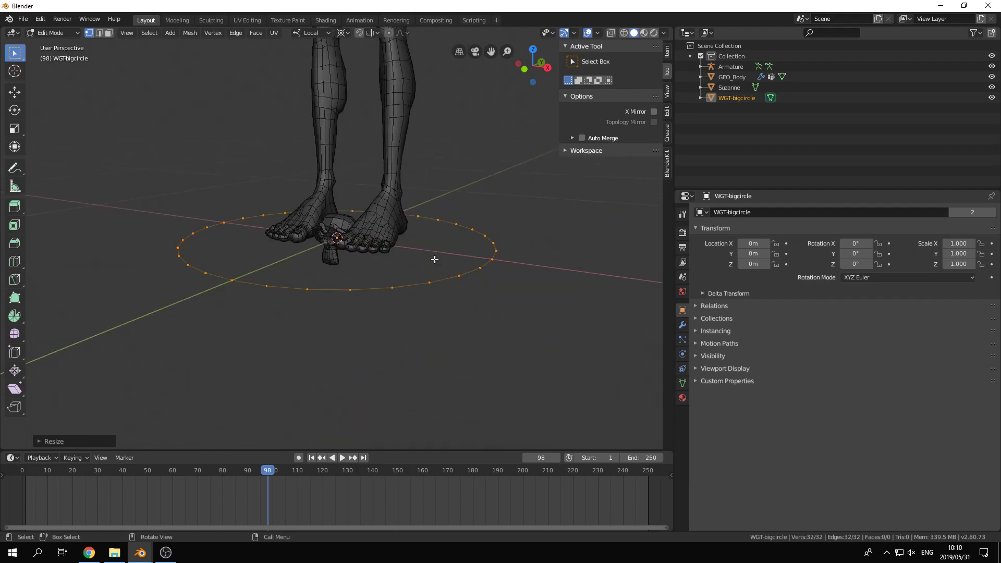
shift+middle_drag(420, 105, 386, 307)
shift+middle_drag(386, 151, 423, 385)
middle_drag(443, 156, 314, 150)
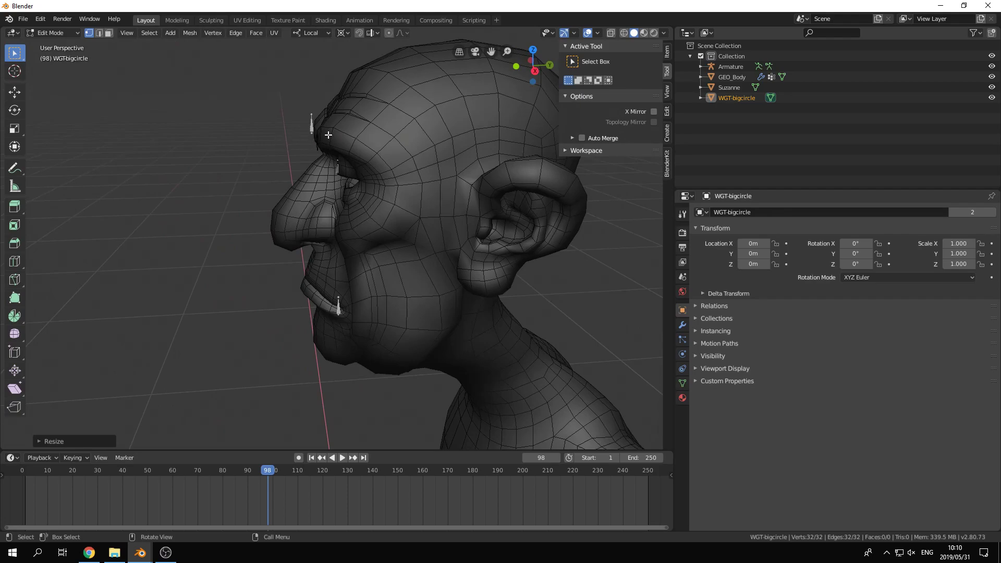
middle_drag(297, 144, 400, 153)
shift+middle_drag(448, 186, 423, 195)
scroll(433, 180, up, 1)
scroll(432, 181, up, 3)
scroll(433, 191, down, 2)
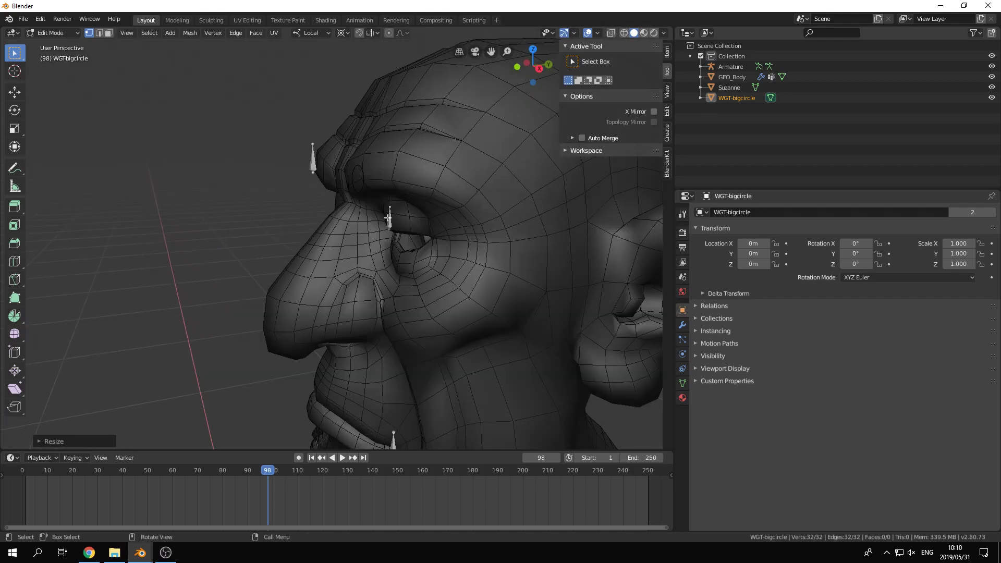
key(g)
key(z)
right_click(394, 107)
key(g)
key(z)
click(408, 127)
scroll(411, 128, down, 5)
middle_drag(418, 165, 439, 181)
scroll(472, 208, up, 1)
key(Tab)
Step: In Pose Mode, assign WGT-smallCircle as the custom display object of the left eyelid bone
shift+middle_drag(536, 197, 416, 194)
click(400, 200)
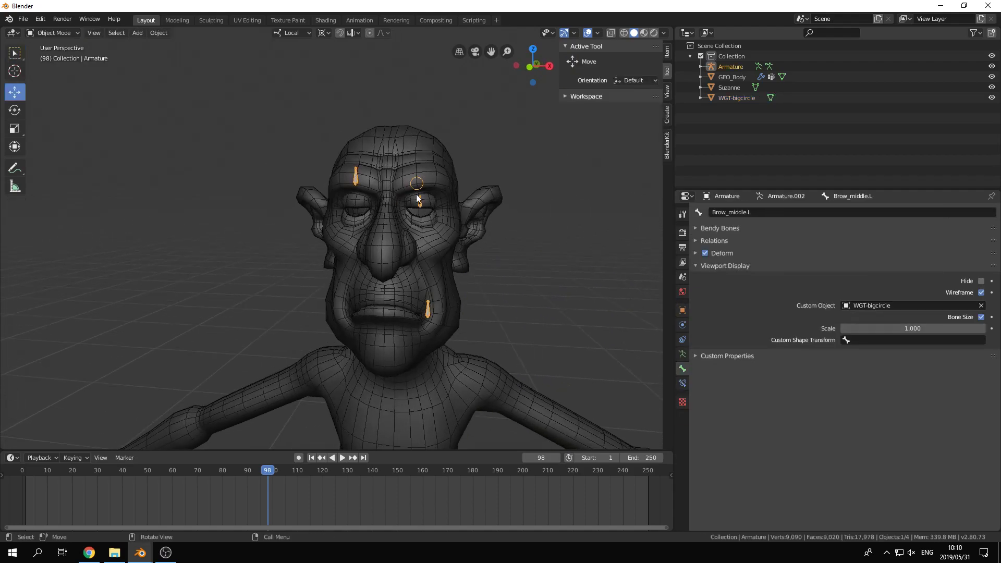
click(421, 207)
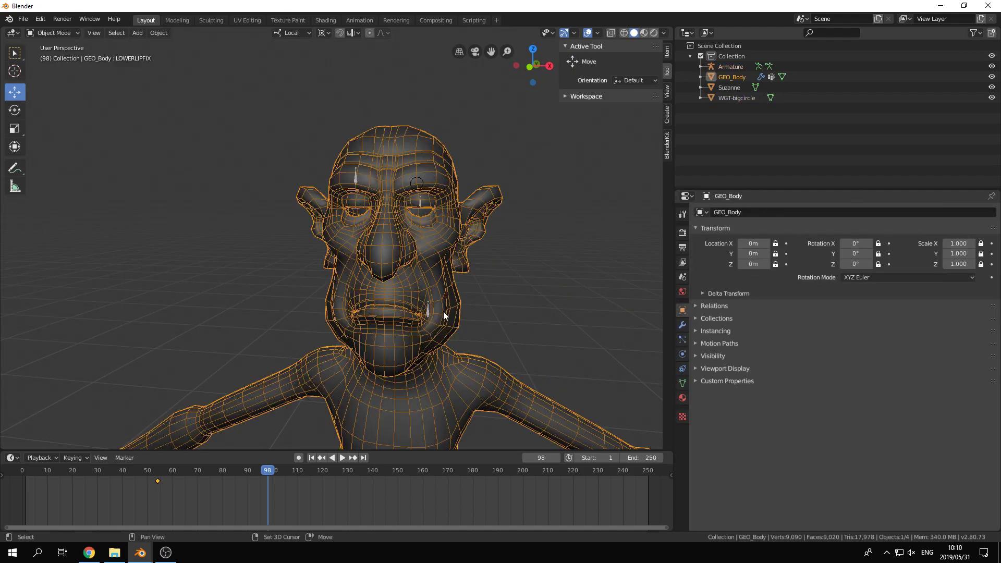
shift+middle_drag(444, 311, 408, 369)
scroll(401, 290, up, 2)
click(410, 268)
key(ctrl+Tab)
click(408, 271)
click(887, 462)
text(wgt)
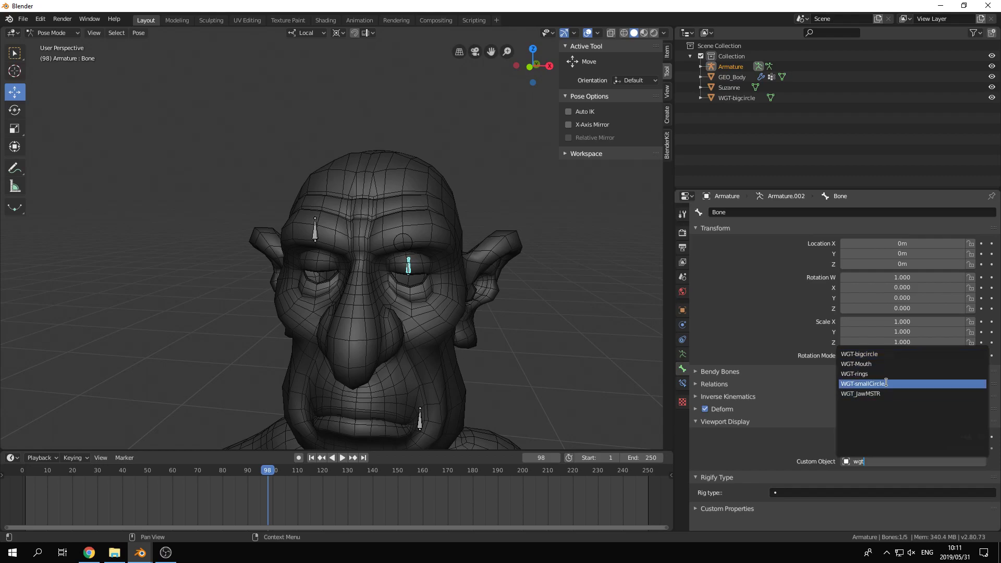
click(879, 384)
scroll(495, 355, up, 2)
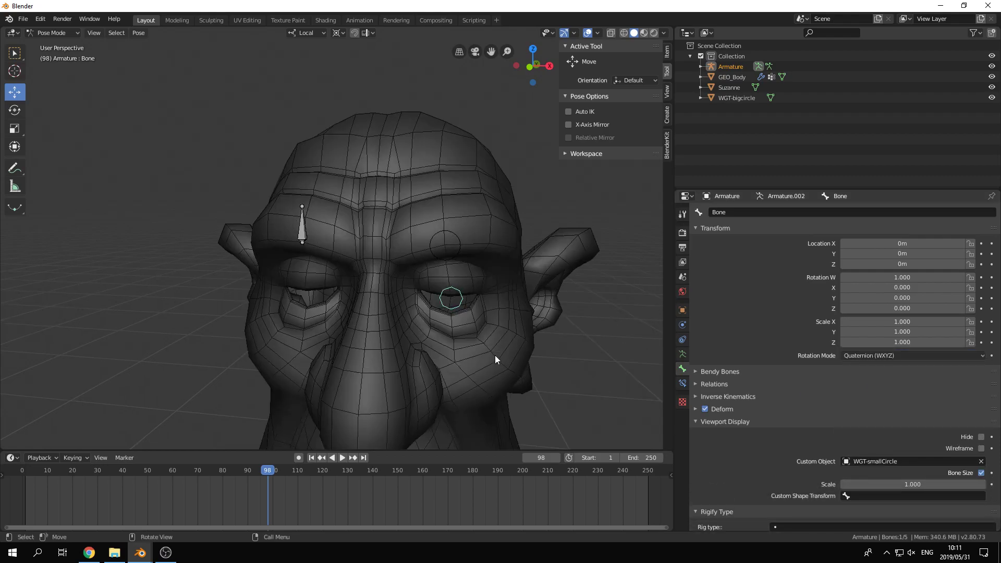
scroll(496, 355, down, 2)
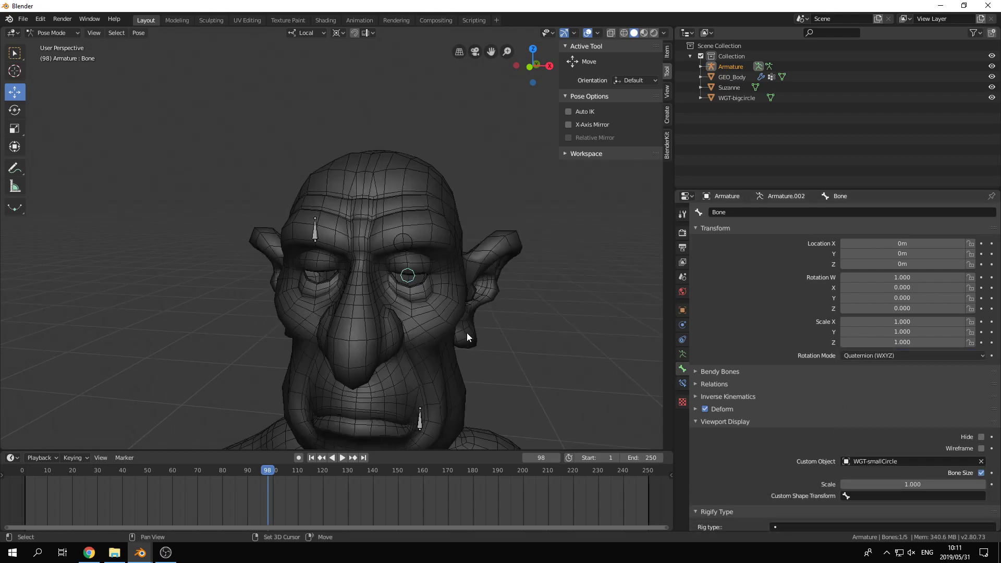
Step: Assign WGT-bigcircle as the custom display object of the left mouth-corner bone
middle_drag(464, 332, 452, 323)
click(379, 407)
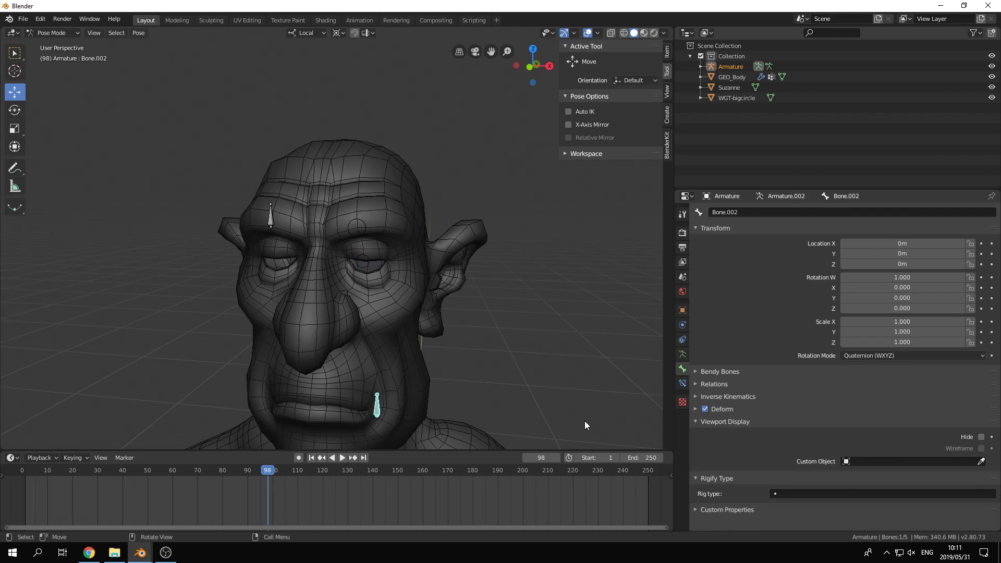
click(866, 461)
text(wgt)
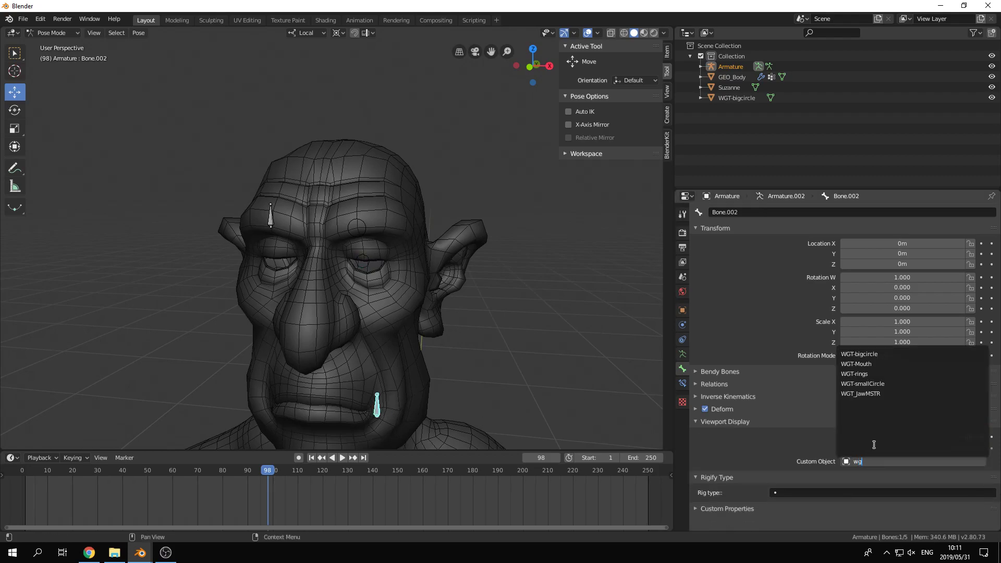
click(894, 354)
Step: Assign WGT-bigcircle as the custom display object of the right middle brow bone
middle_drag(533, 374, 353, 318)
click(389, 130)
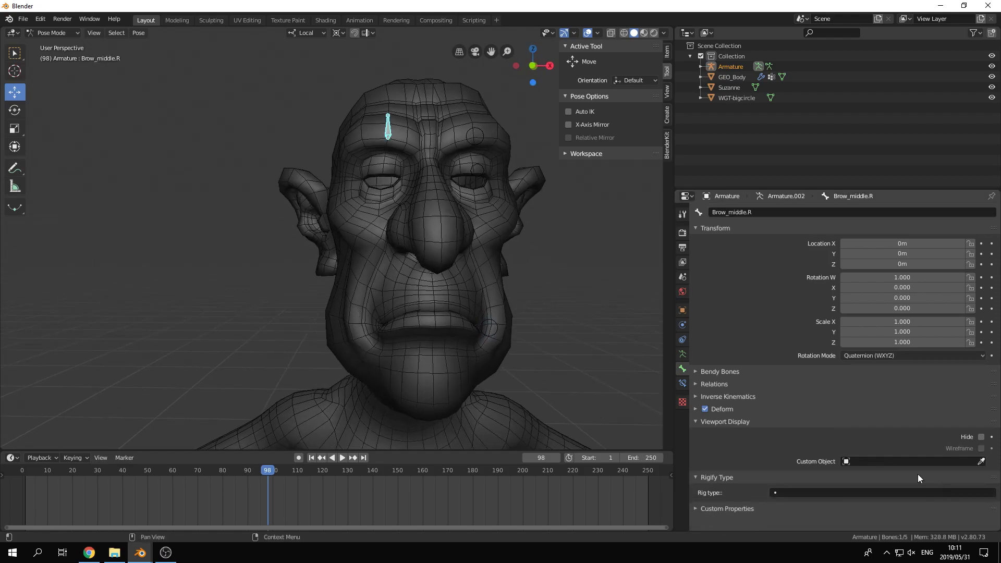
click(893, 463)
text(w)
click(888, 354)
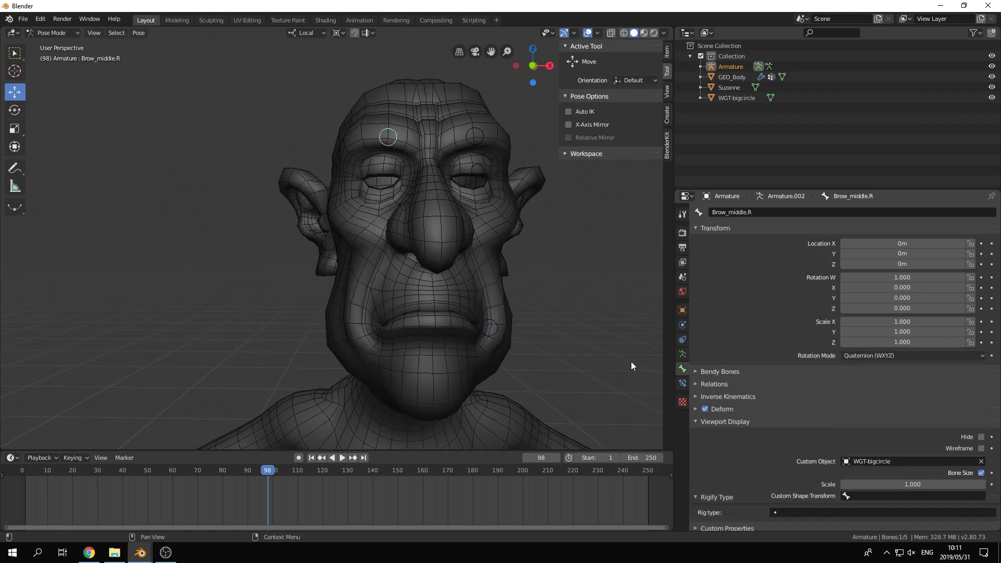
Step: Examine the brow and eyelid widgets up close from the front, and select the left middle brow bone
middle_drag(547, 281, 490, 286)
middle_drag(334, 286, 406, 255)
scroll(412, 207, up, 2)
shift+middle_drag(412, 207, 355, 340)
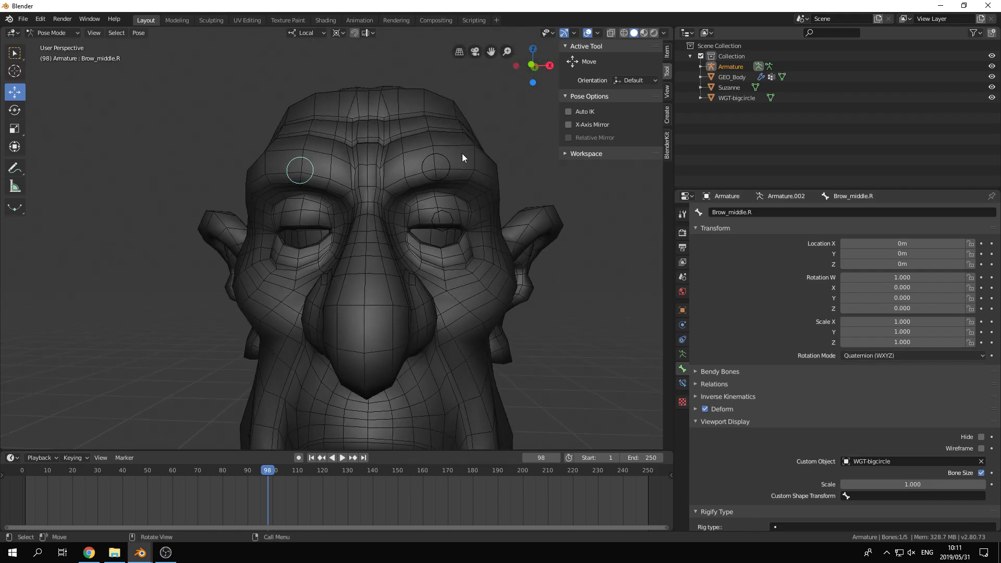
shift+middle_drag(511, 274, 464, 304)
scroll(483, 292, up, 3)
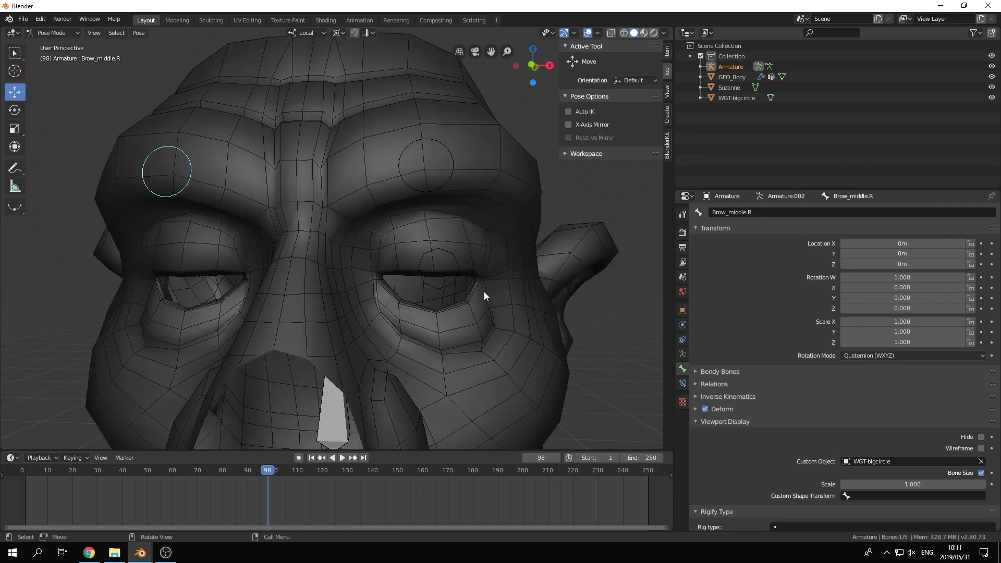
scroll(483, 292, down, 3)
middle_drag(461, 246, 446, 231)
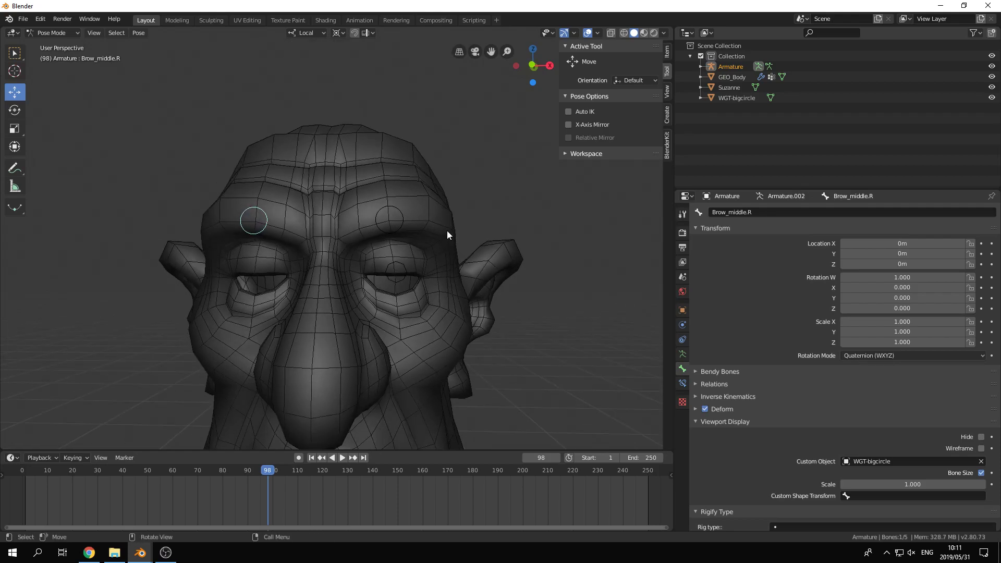
key(KP_1)
scroll(449, 231, up, 8)
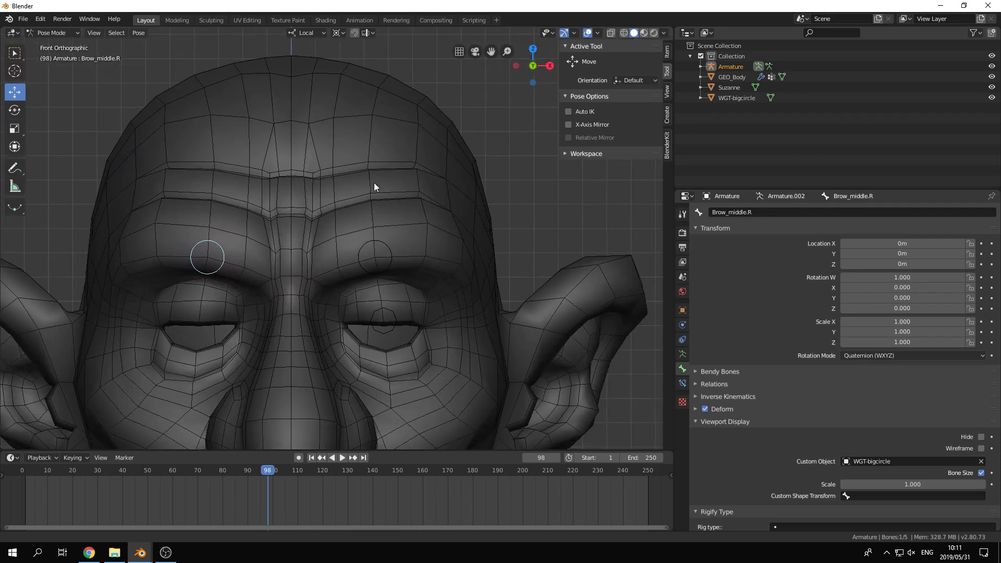
click(398, 261)
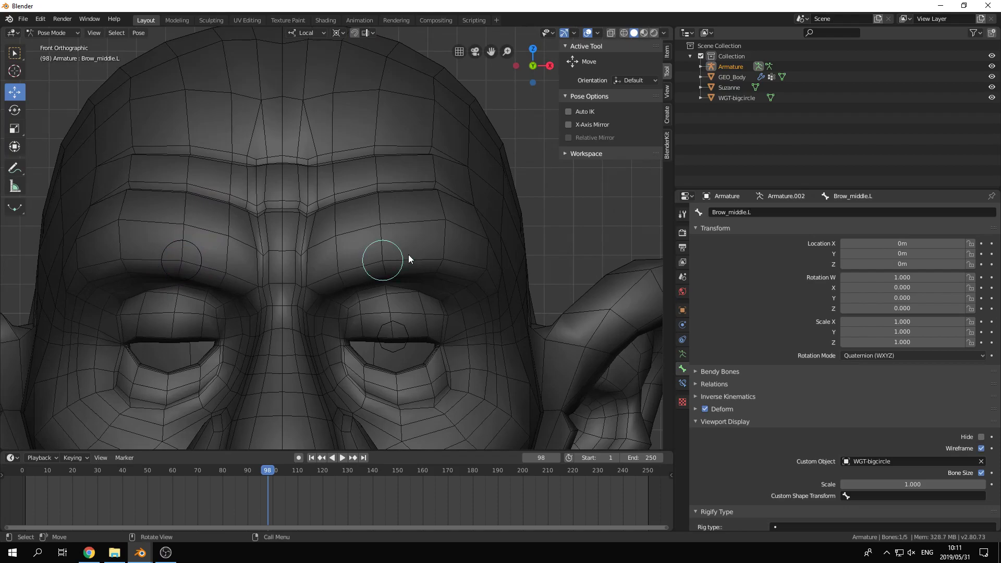
Step: Select GEO_Body in Object Mode and delete the existing driver from its BROWS_UP.006 shape key
click(573, 227)
key(ctrl+Tab)
click(409, 225)
click(682, 384)
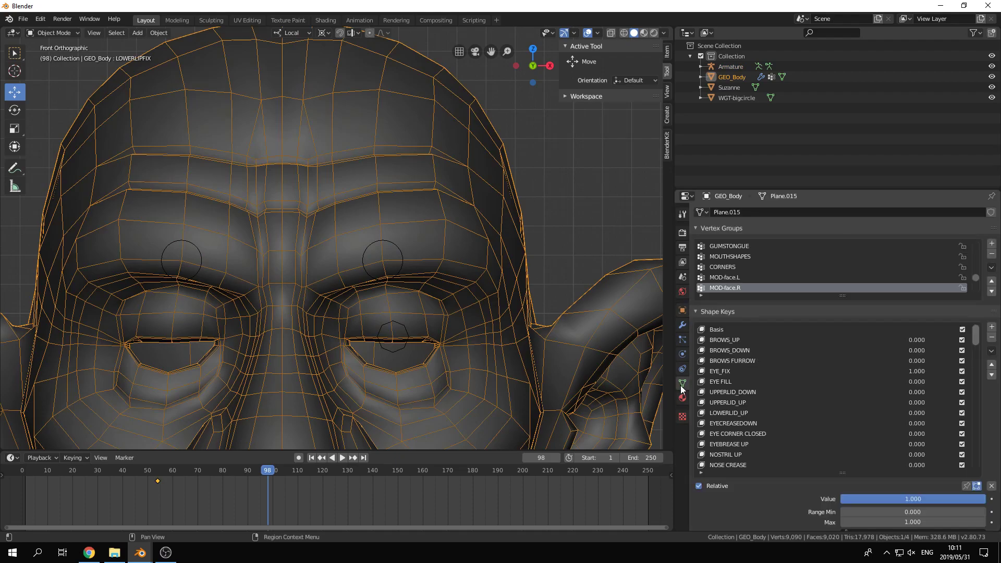
scroll(879, 408, down, 5)
scroll(879, 406, down, 6)
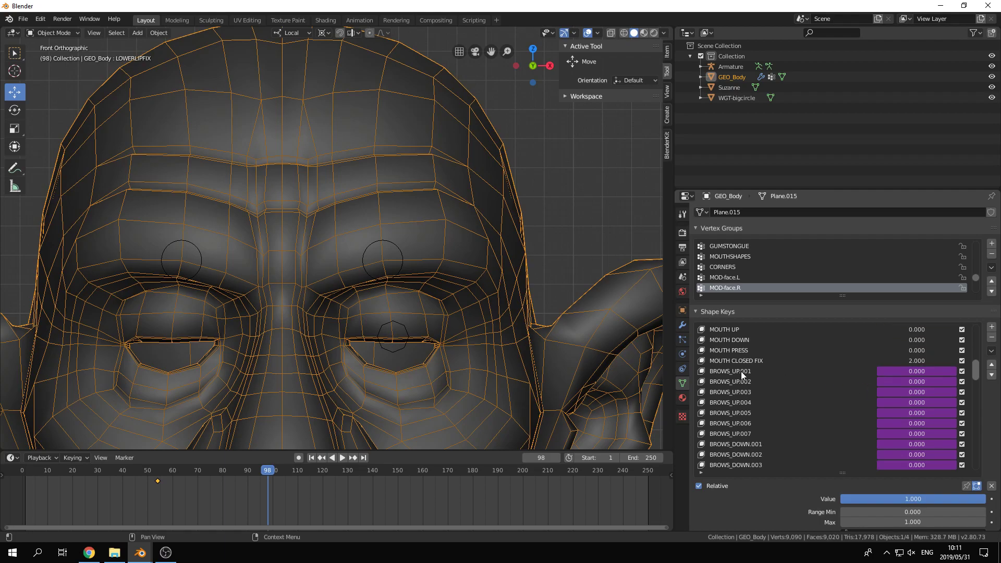
click(751, 423)
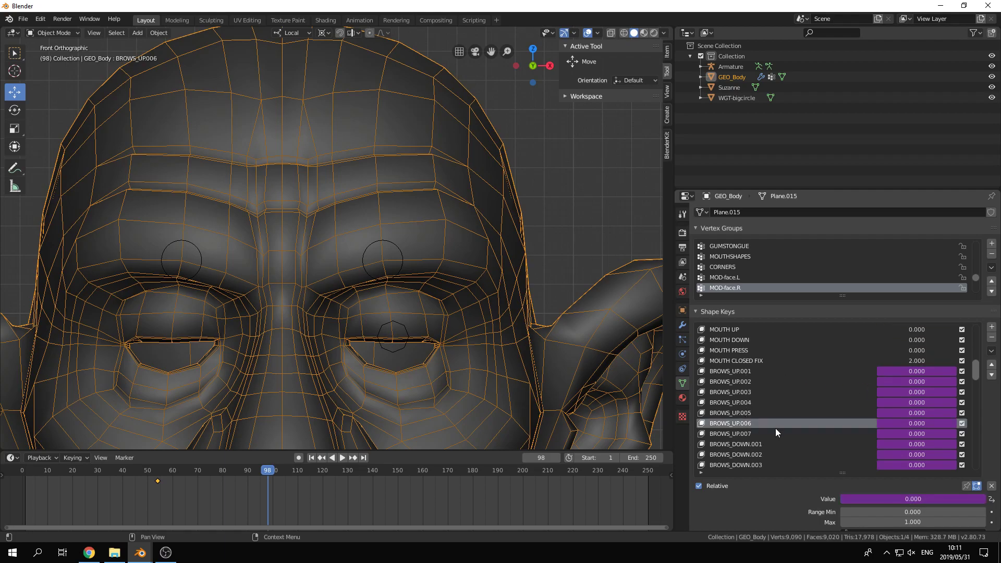
right_click(911, 420)
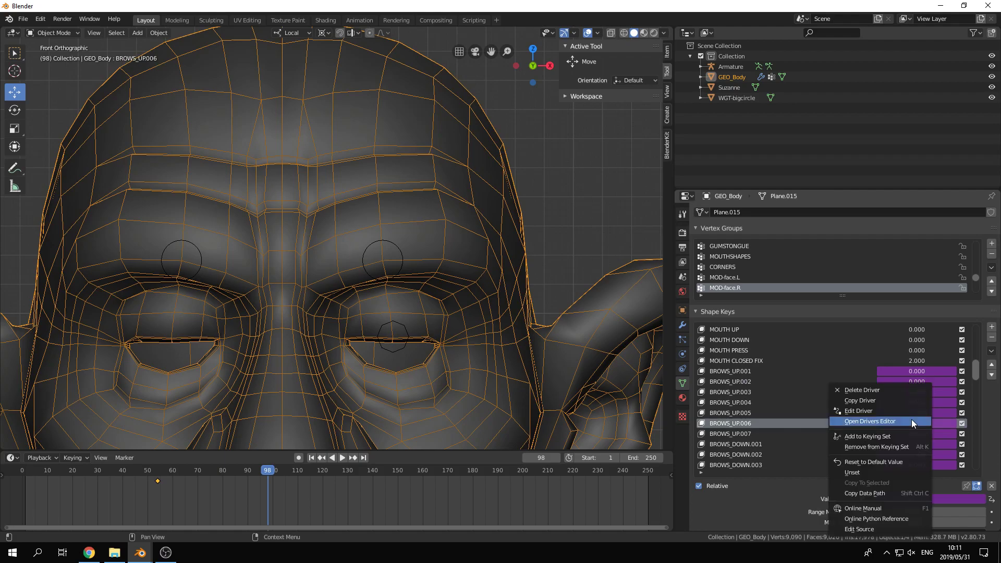
click(892, 390)
Step: Set the BROWS_UP.006 shape key value to 1.0
mouse_move(913, 499)
mouse_down()
mouse_move(980, 499)
mouse_move(845, 499)
mouse_move(980, 499)
mouse_move(845, 499)
mouse_move(980, 499)
mouse_move(913, 499)
mouse_up()
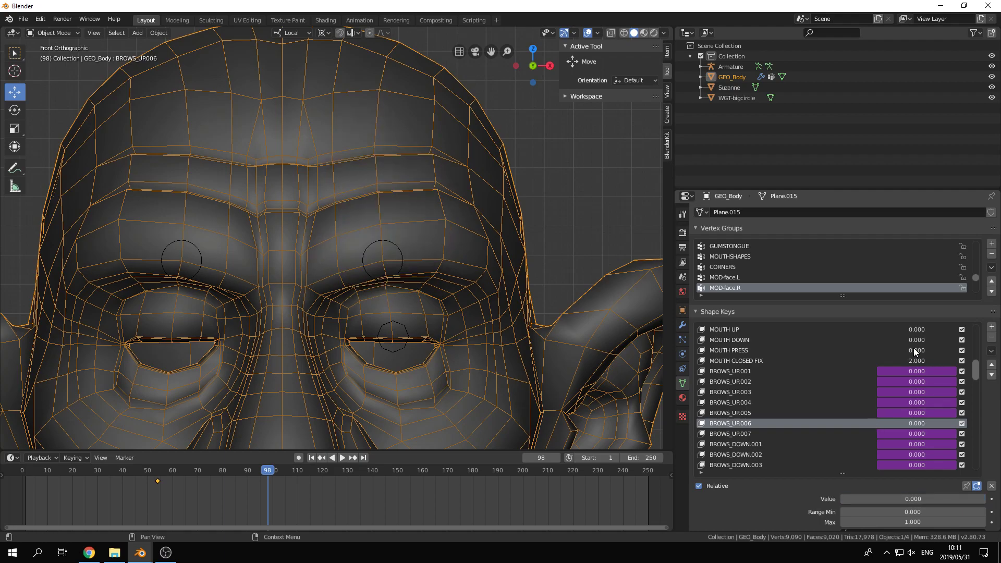
drag(923, 424, 980, 424)
click(918, 423)
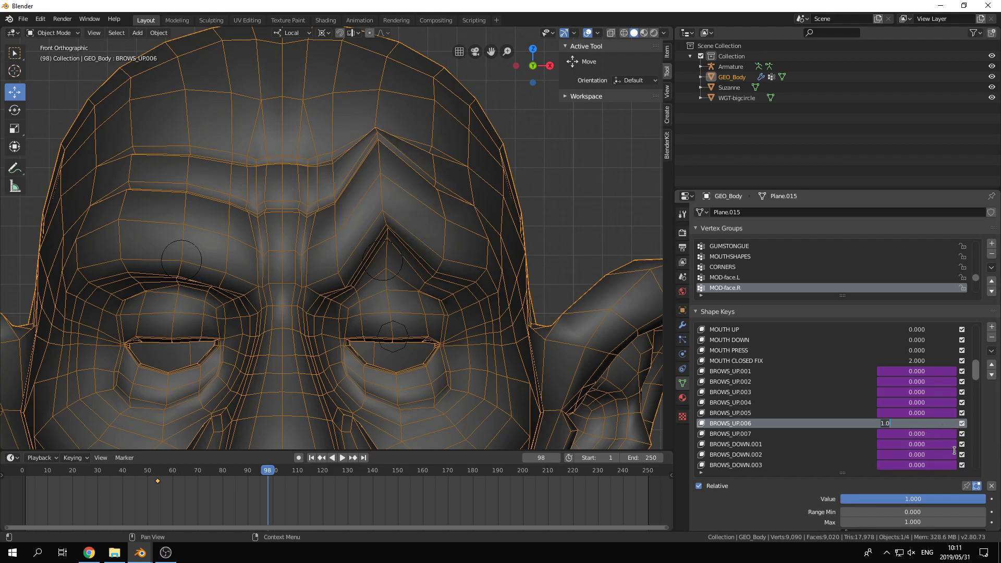
key(Return)
Step: In Pose Mode, raise the left middle brow bone about 0.018 m along global Z and show its transform values
click(385, 279)
key(ctrl+Tab)
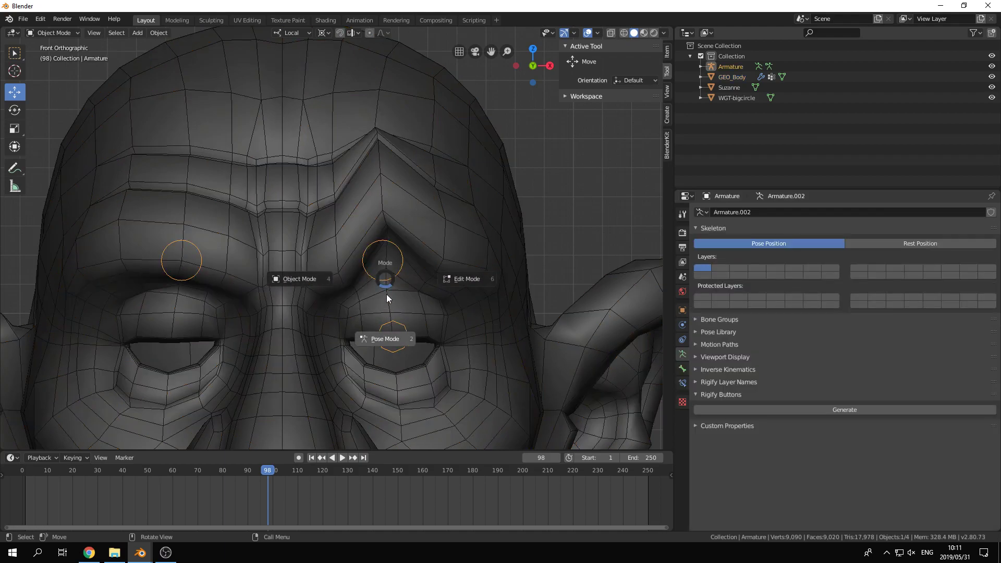
click(387, 346)
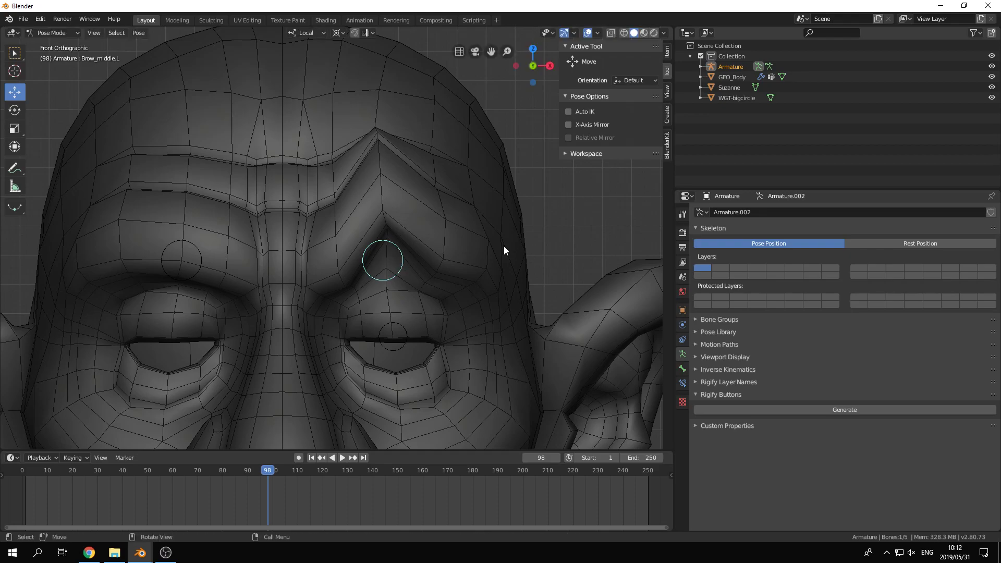
key(g)
key(z)
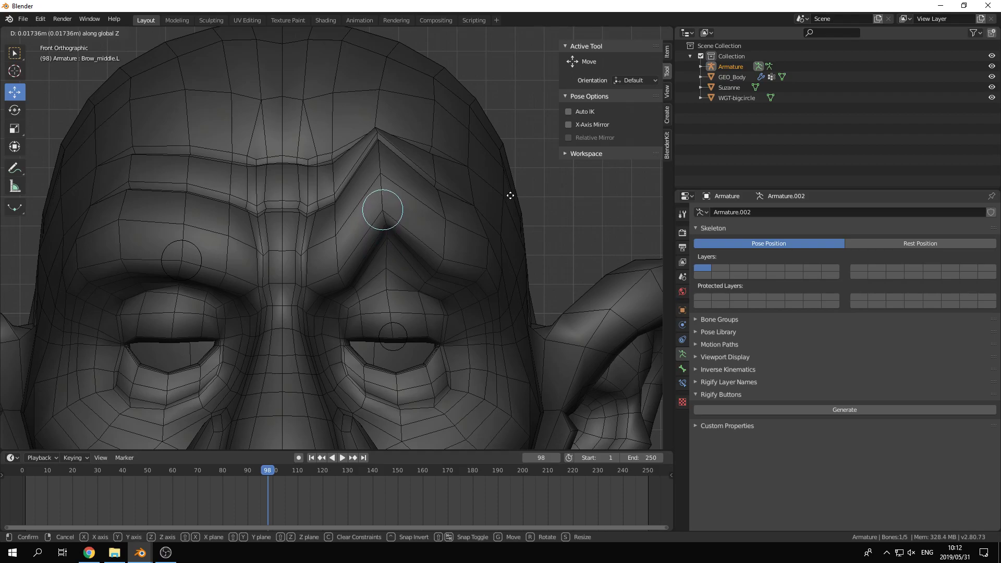
click(509, 194)
click(667, 53)
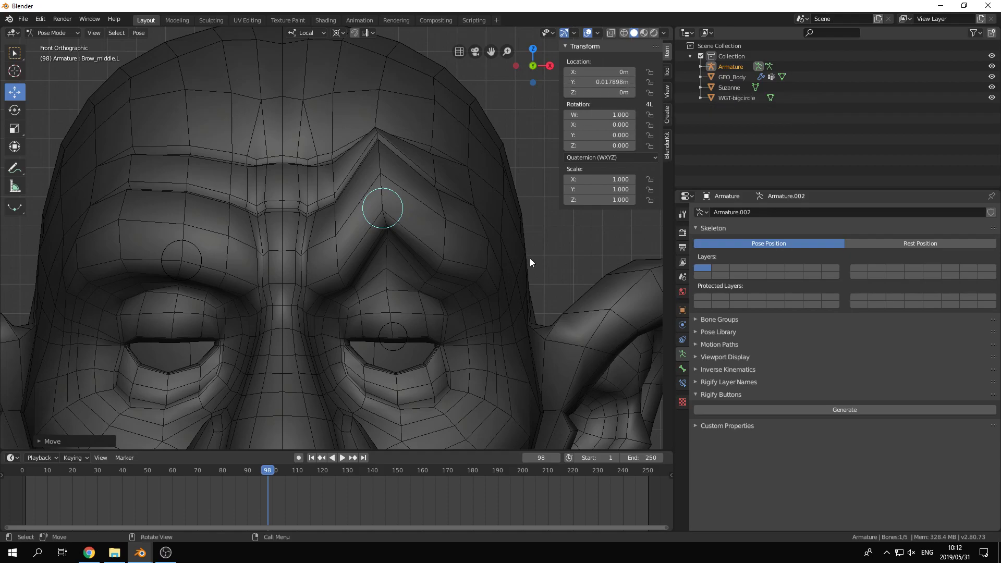
Step: Return to Object Mode, select GEO_Body and add a new driver to the BROWS_UP.006 shape key value
click(475, 270)
key(ctrl+Tab)
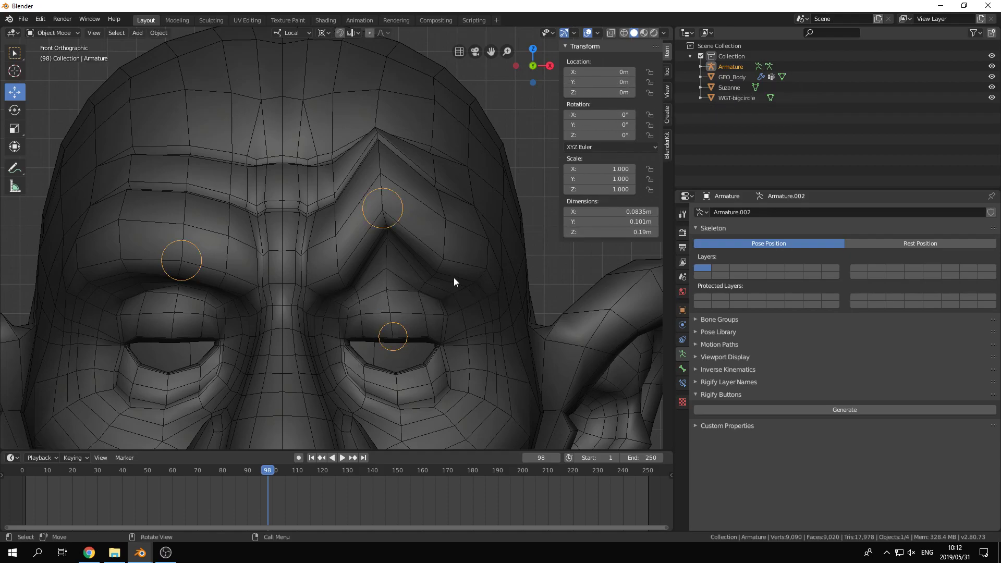
click(446, 277)
right_click(914, 421)
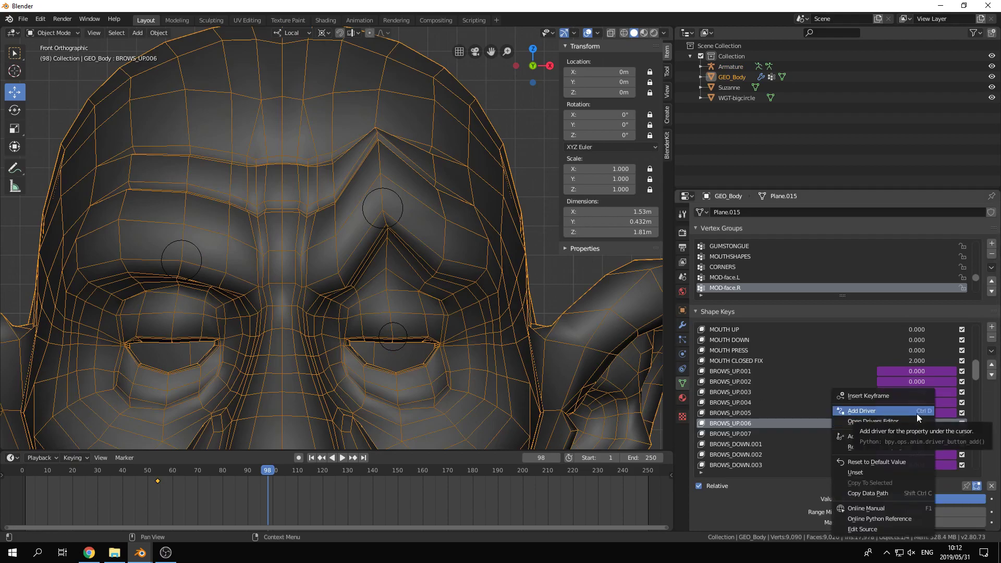
click(916, 414)
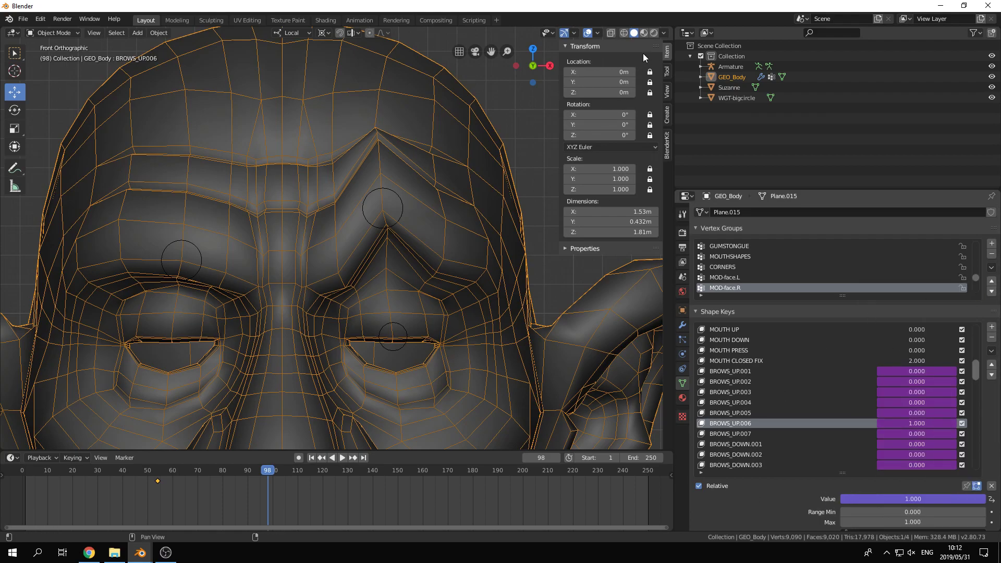
Step: Split the 3D viewport into two side-by-side areas and set the interface resolution scale to 1.5 in the preferences
drag(669, 27, 654, 29)
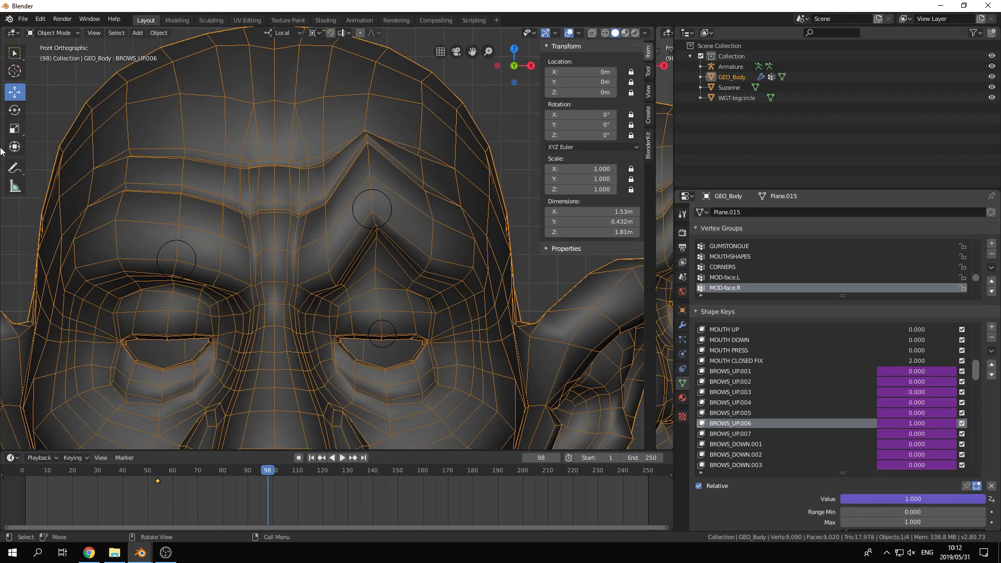
click(25, 21)
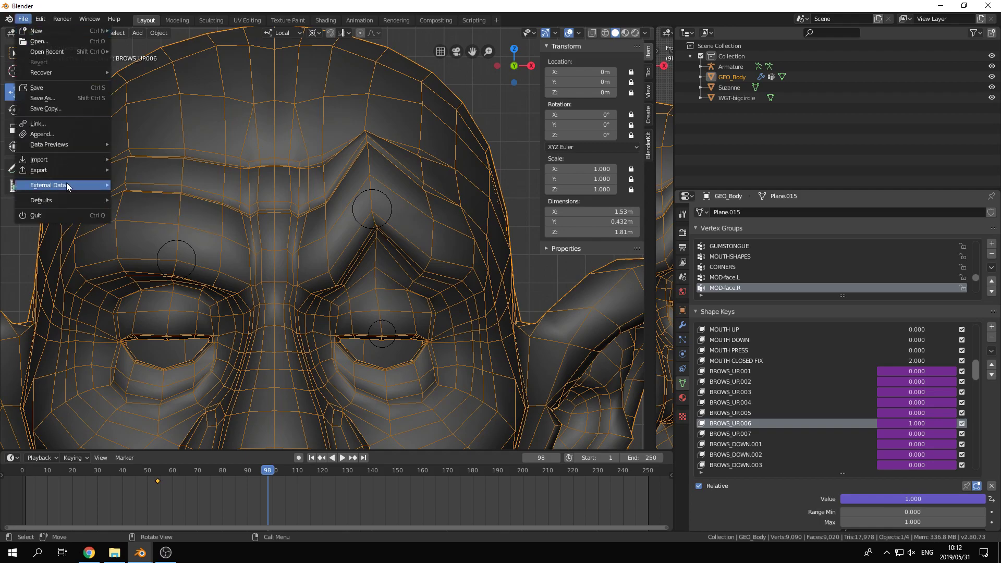
mouse_move(41, 19)
click(59, 157)
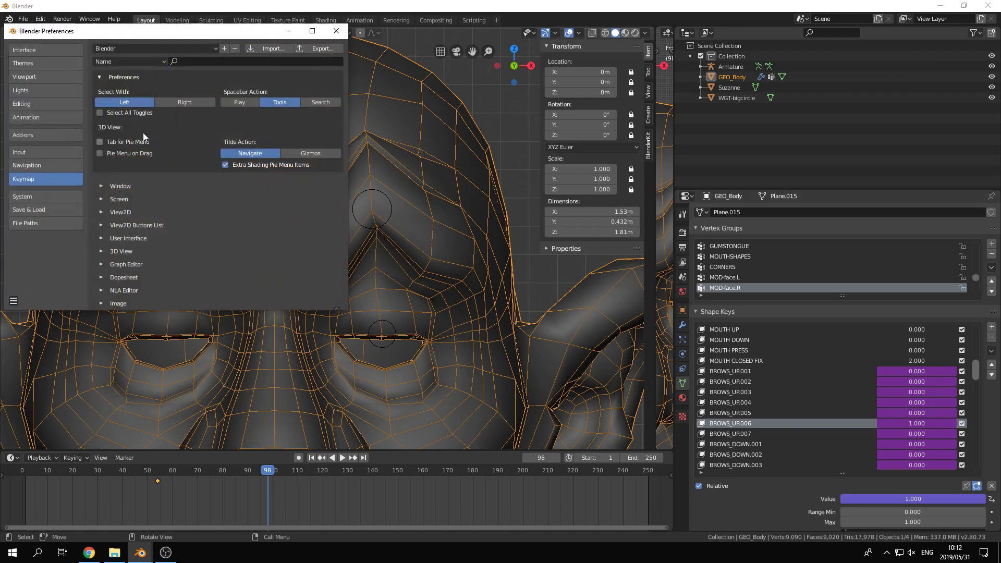
click(55, 46)
click(257, 58)
text(1.5)
key(Return)
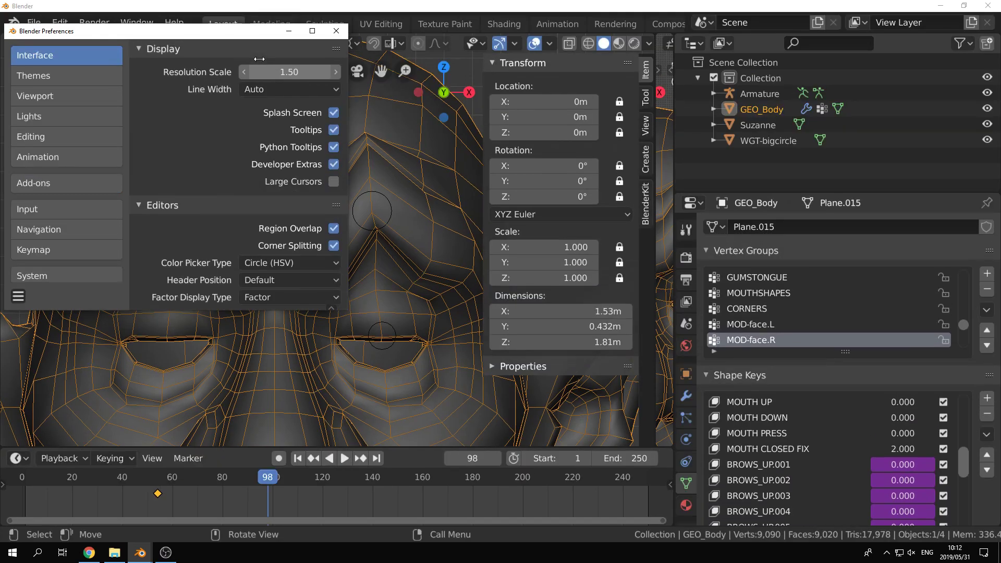
click(337, 32)
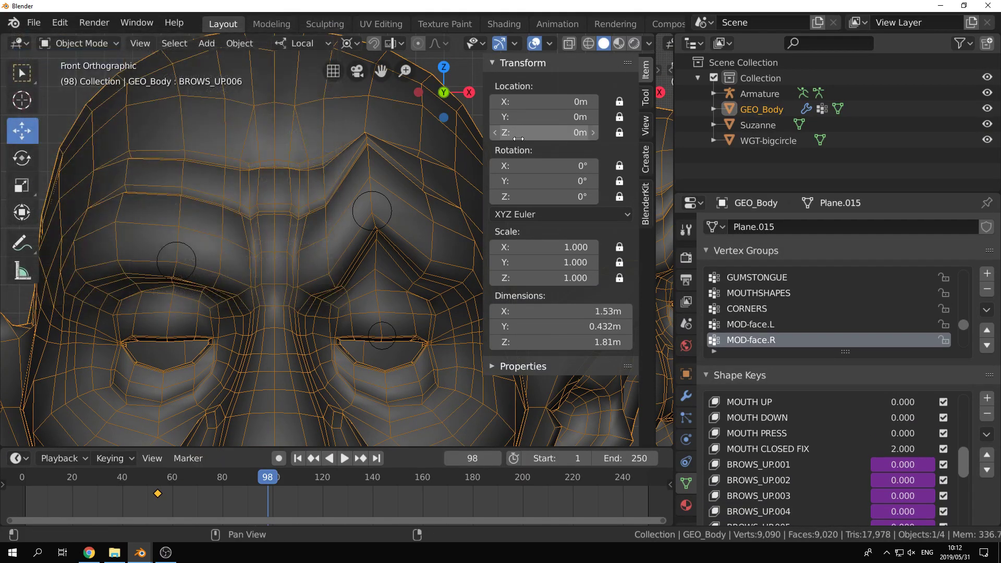
Step: Enlarge the second viewport area, turn it into a Drivers editor and widen it
key(n)
key(n)
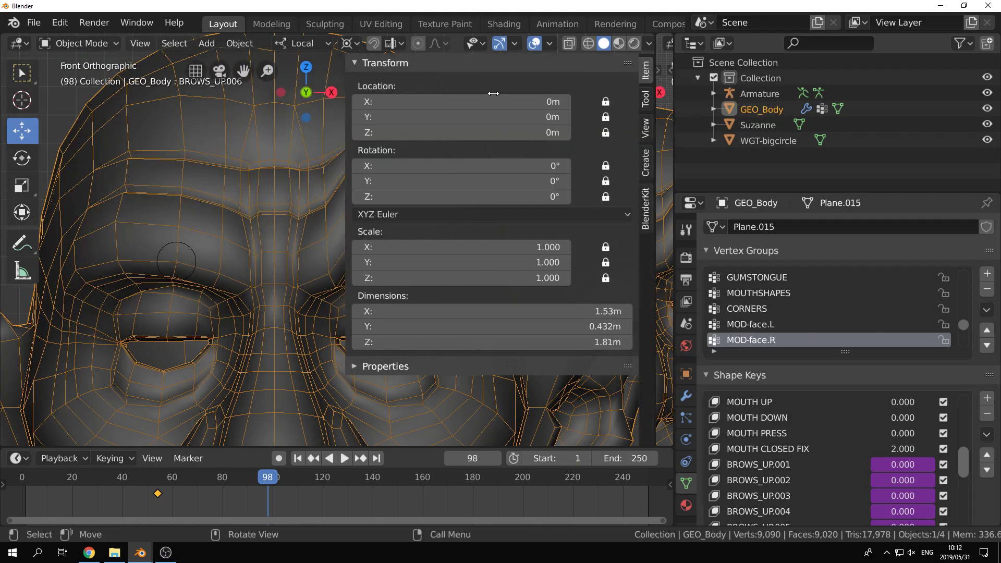
drag(573, 91, 681, 75)
drag(656, 265, 475, 264)
click(495, 44)
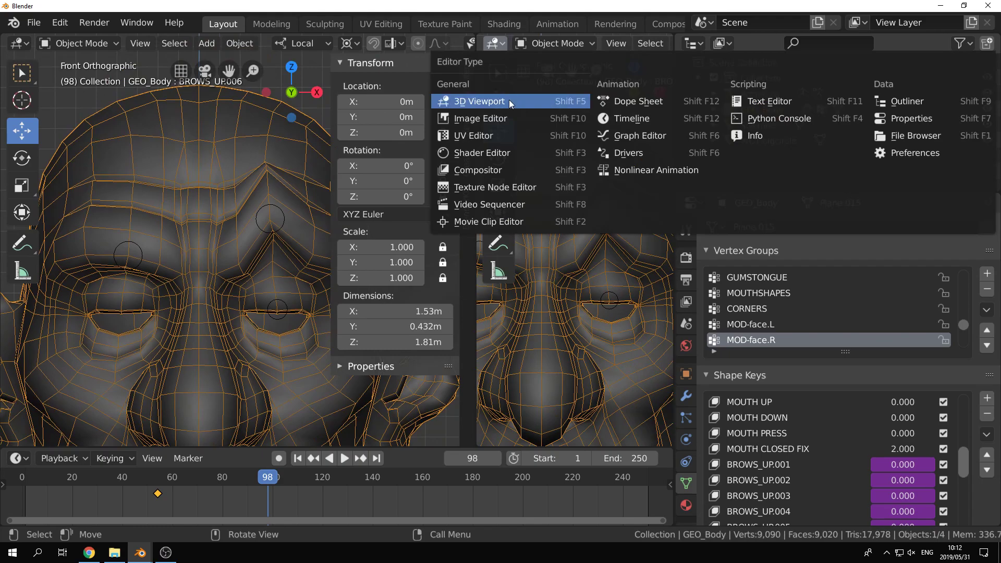
click(640, 154)
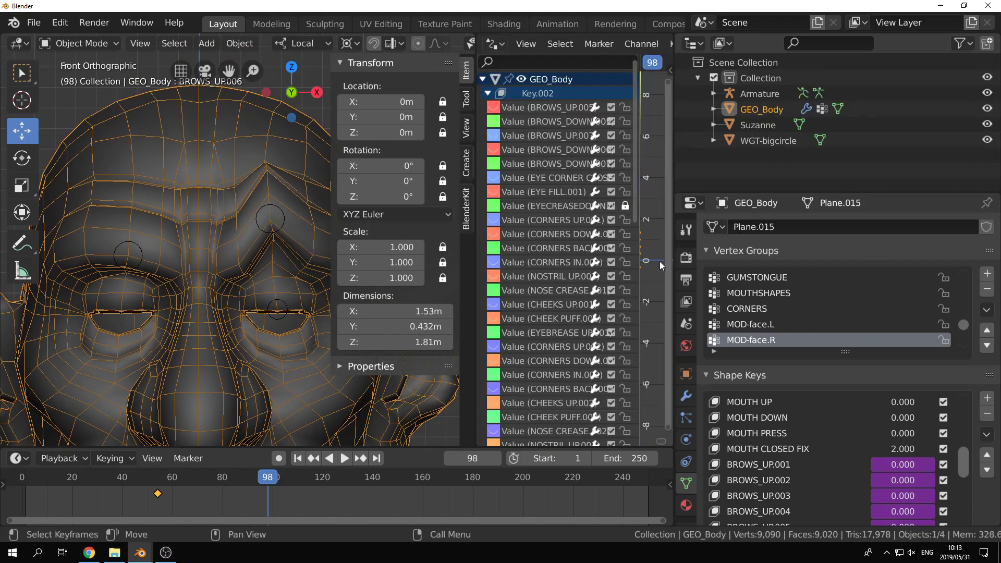
drag(672, 267, 745, 266)
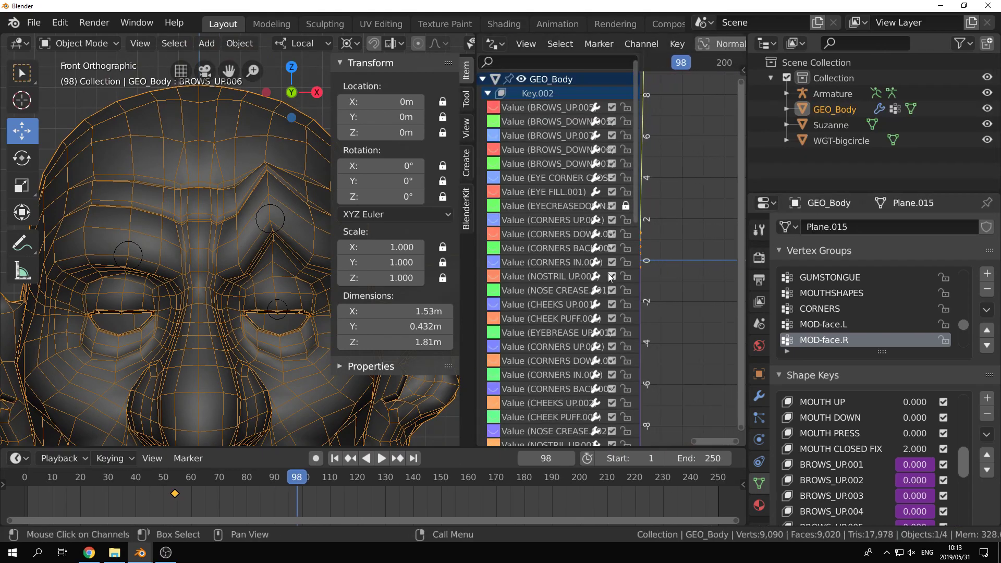
Step: Delete all of GEO_Body's unlocked shape key drivers in the Drivers editor
scroll(553, 282, down, 4)
scroll(554, 281, up, 4)
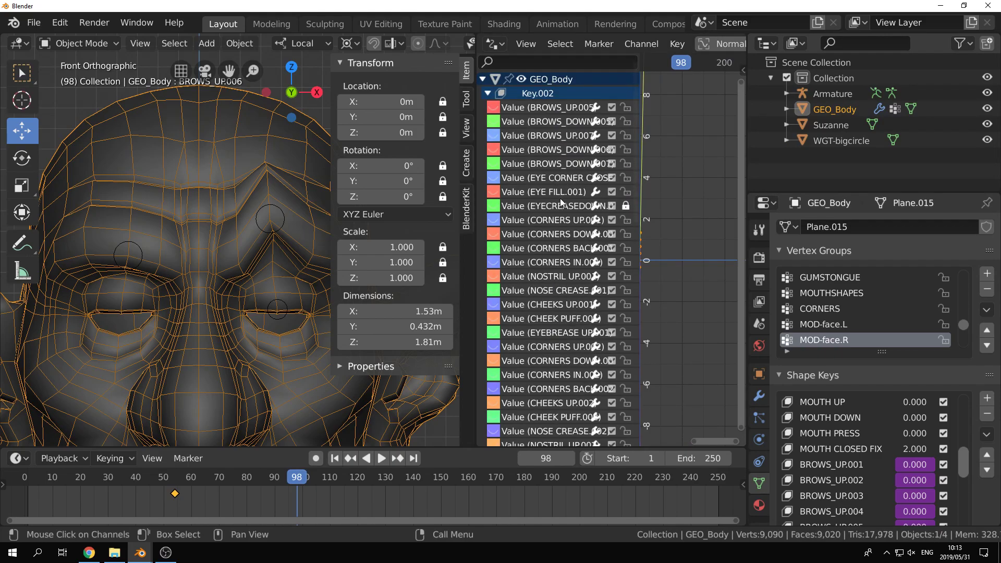
key(x)
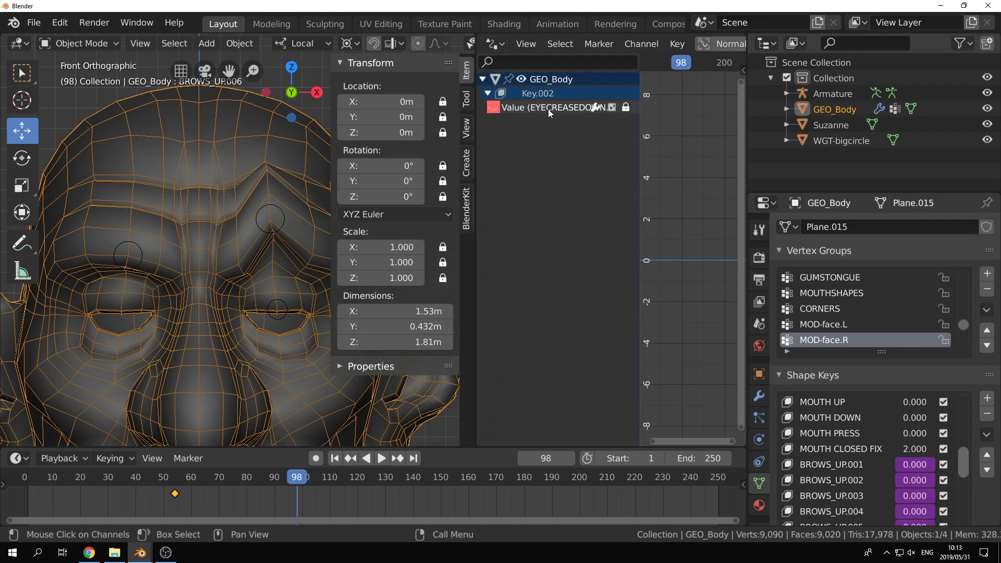
right_click(548, 108)
right_click(543, 107)
click(509, 326)
Step: Add a new driver to the BROWS_UP.006 shape key value and select its channel in the Drivers editor
scroll(904, 465, down, 6)
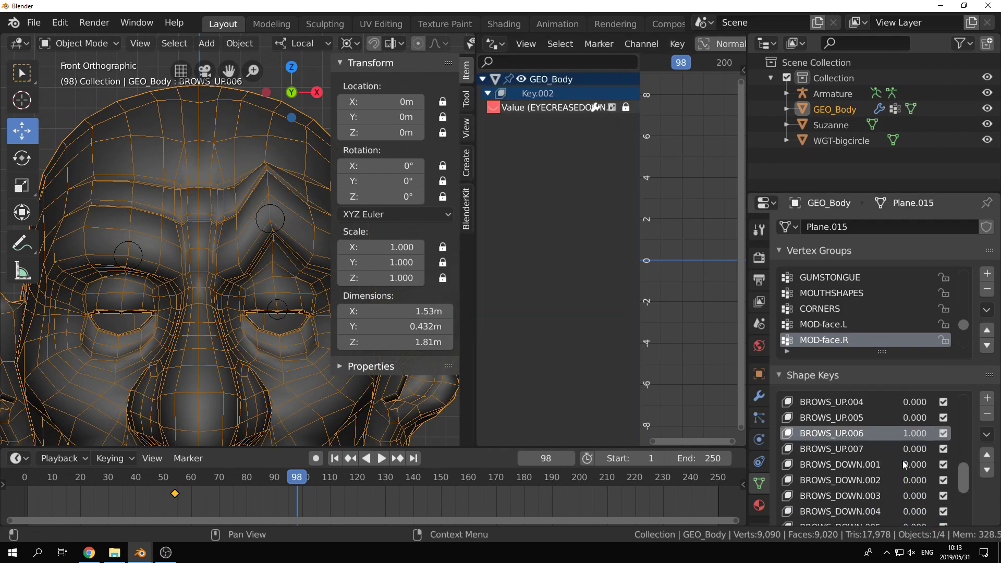
right_click(918, 447)
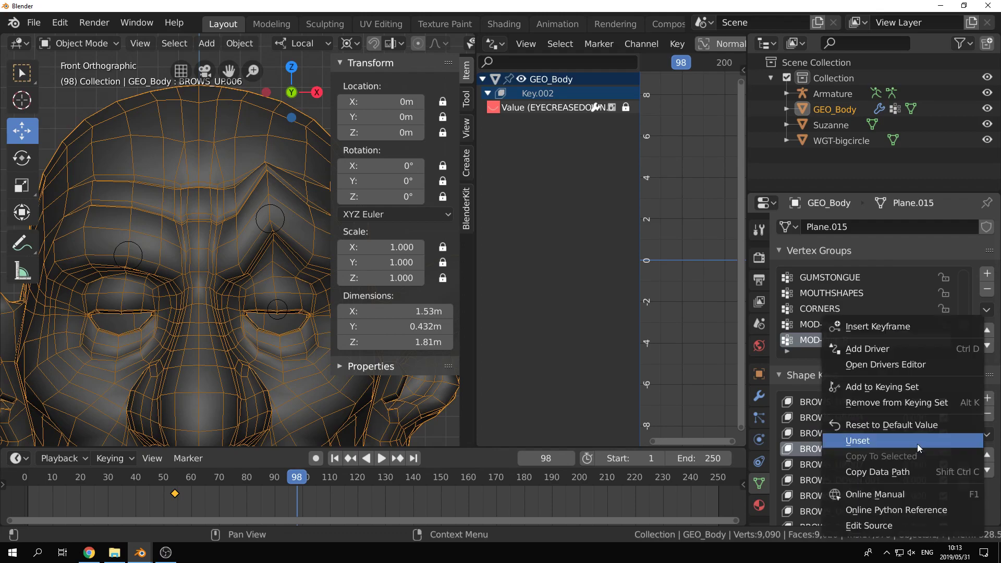
click(915, 345)
click(537, 121)
Step: Make room for the BROWS_UP.006 driver settings and set the scripted expression to var
drag(639, 208, 579, 209)
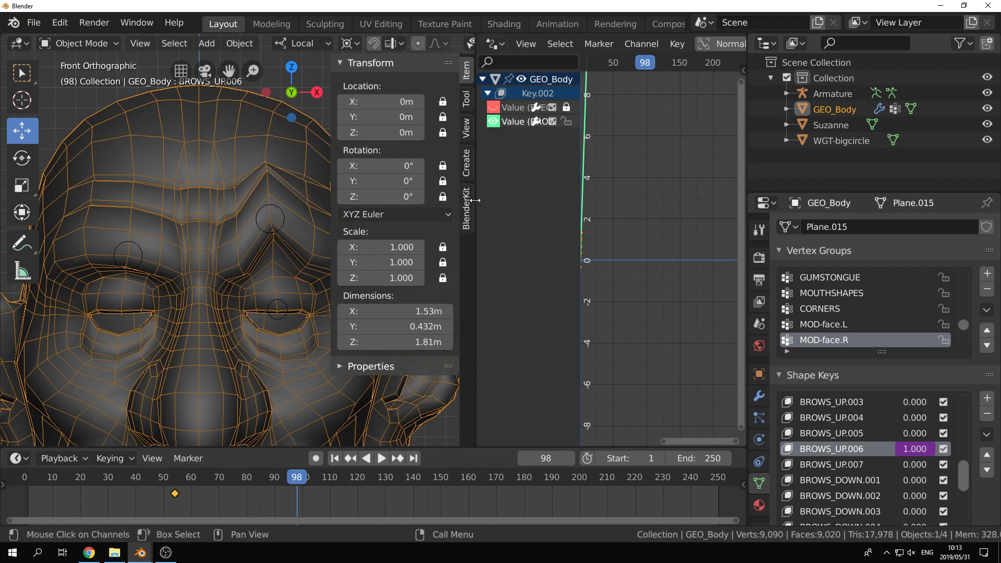
drag(475, 200, 400, 197)
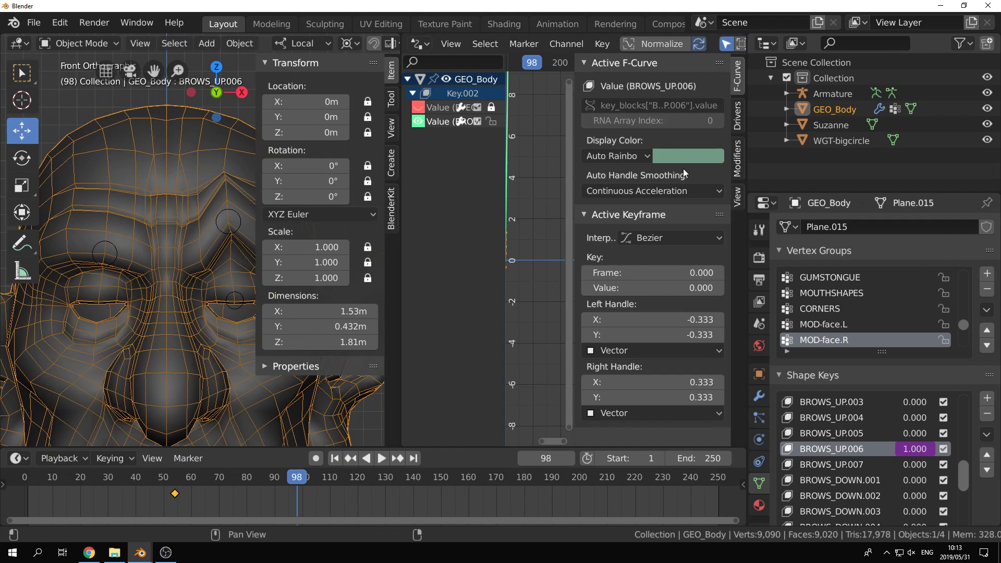
click(738, 118)
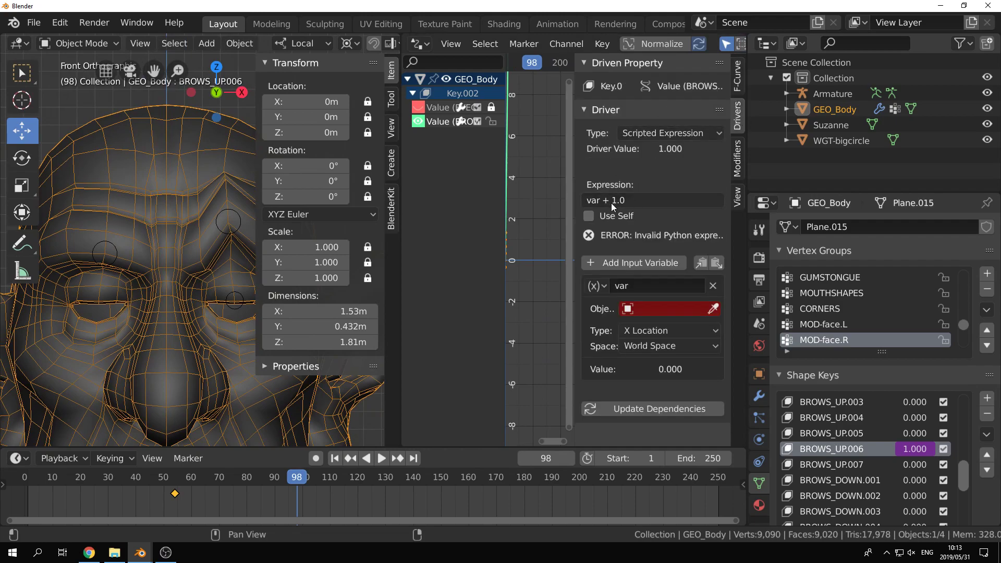
click(629, 199)
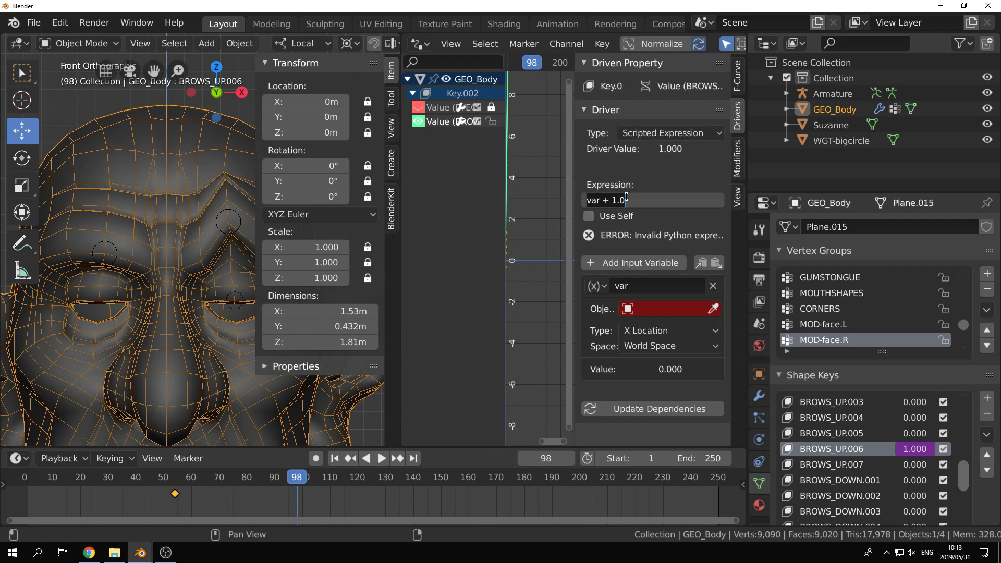
key(BackSpace)
key(BackSpace)
key(BackSpace)
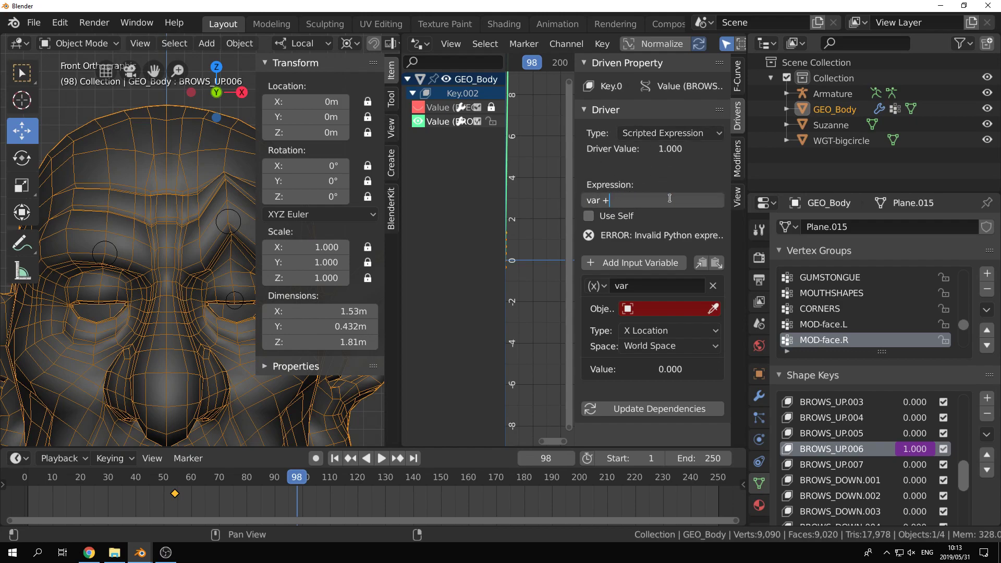
key(Return)
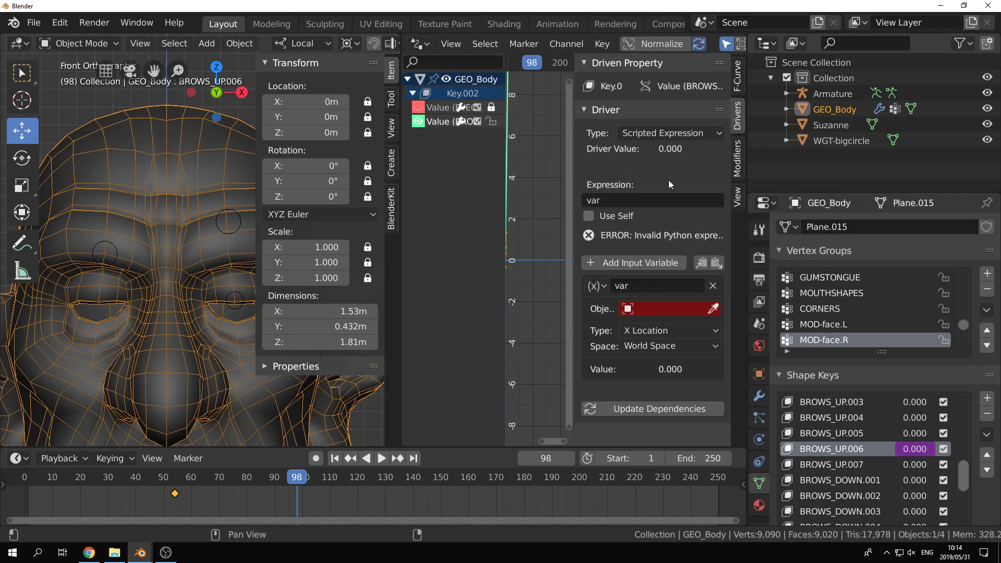
Step: Point the driver's input variable at the Armature object and its Brow_middle.L bone
click(649, 309)
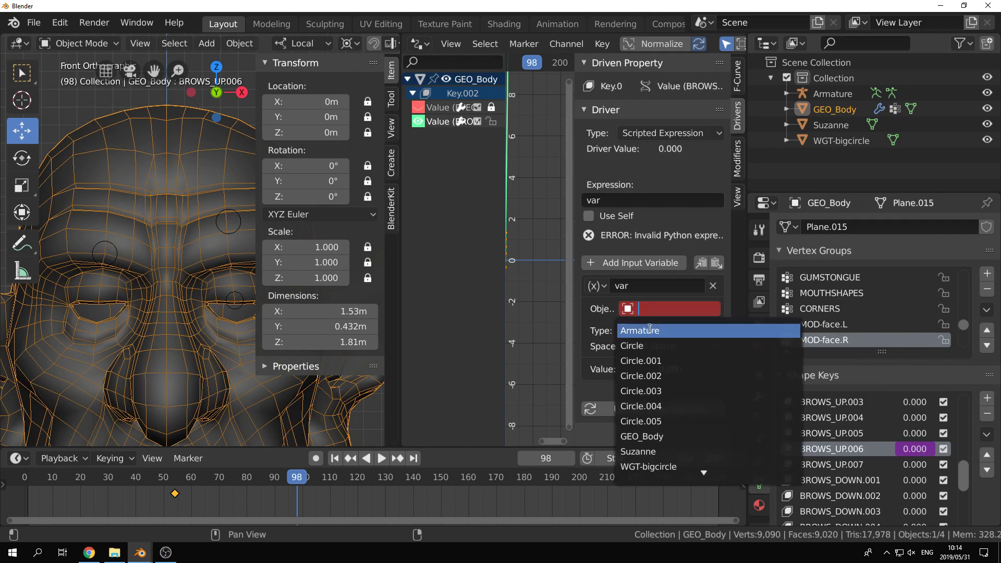
click(649, 328)
click(651, 324)
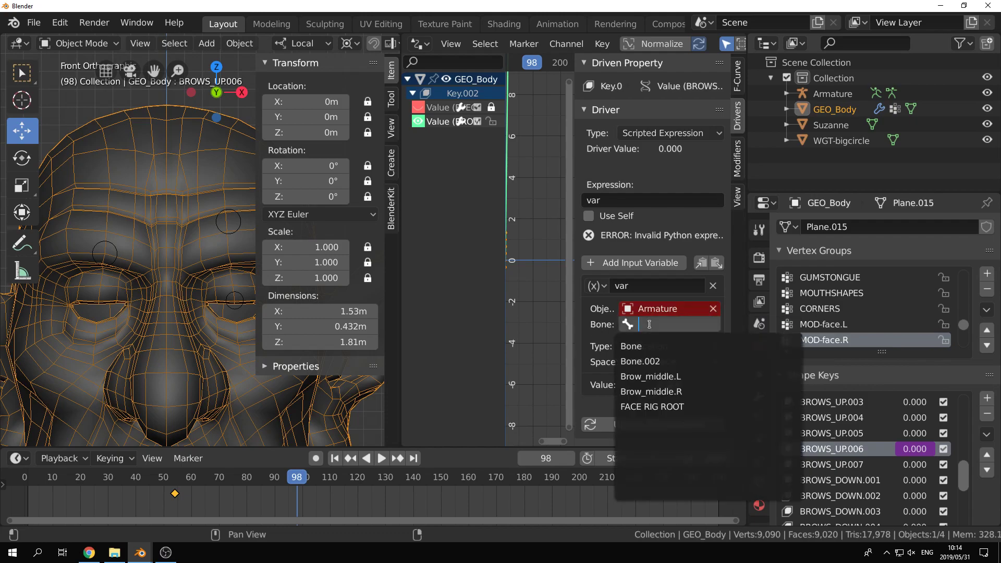
click(676, 376)
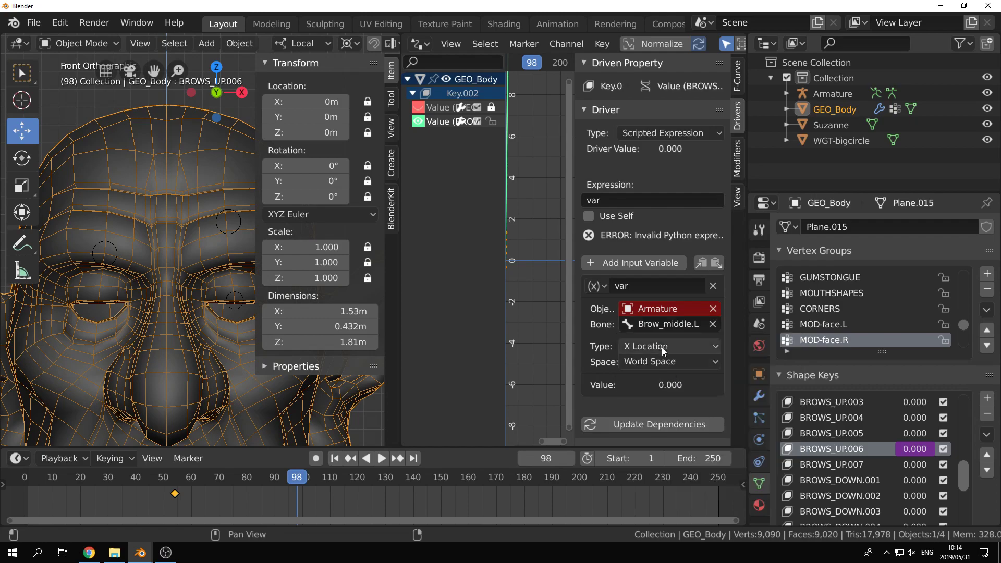
Step: Set the driver variable to Y Location in Local Space and update its dependencies
click(663, 346)
click(651, 312)
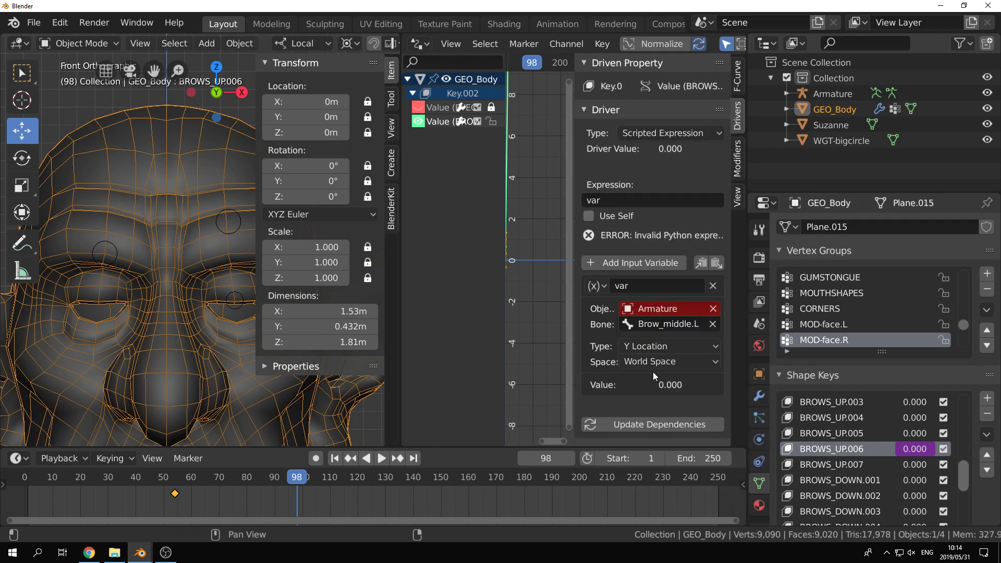
click(655, 362)
click(653, 415)
click(655, 428)
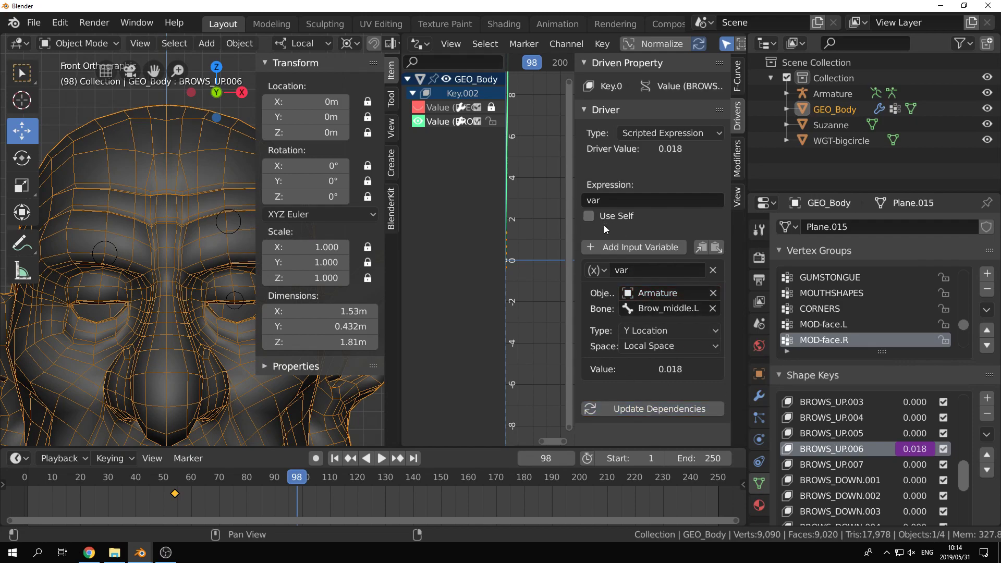
Step: Show the driver's F-curve settings, maximize the editor with the whole curve framed, and select the keyframe at 1.0
click(737, 78)
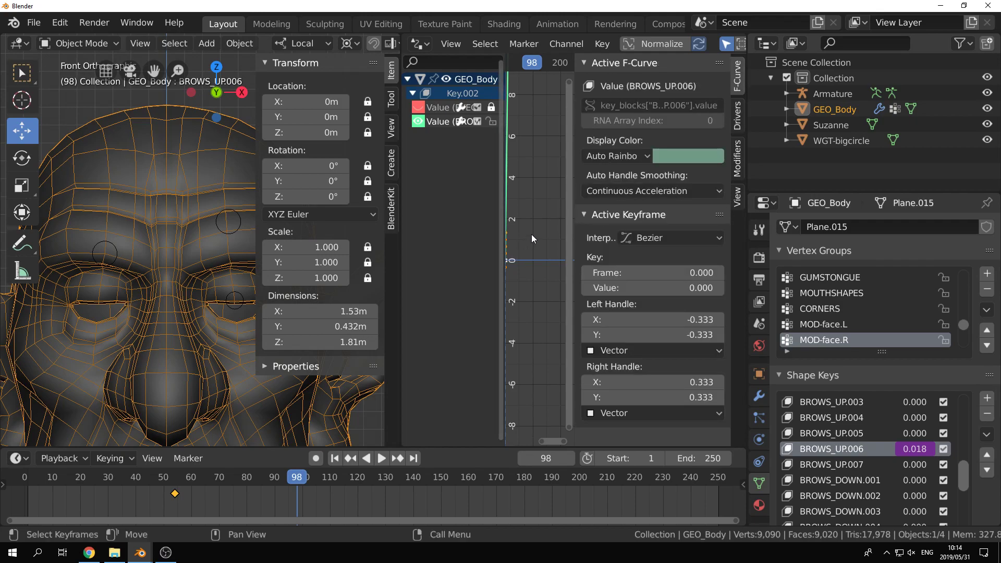
key(ctrl+space)
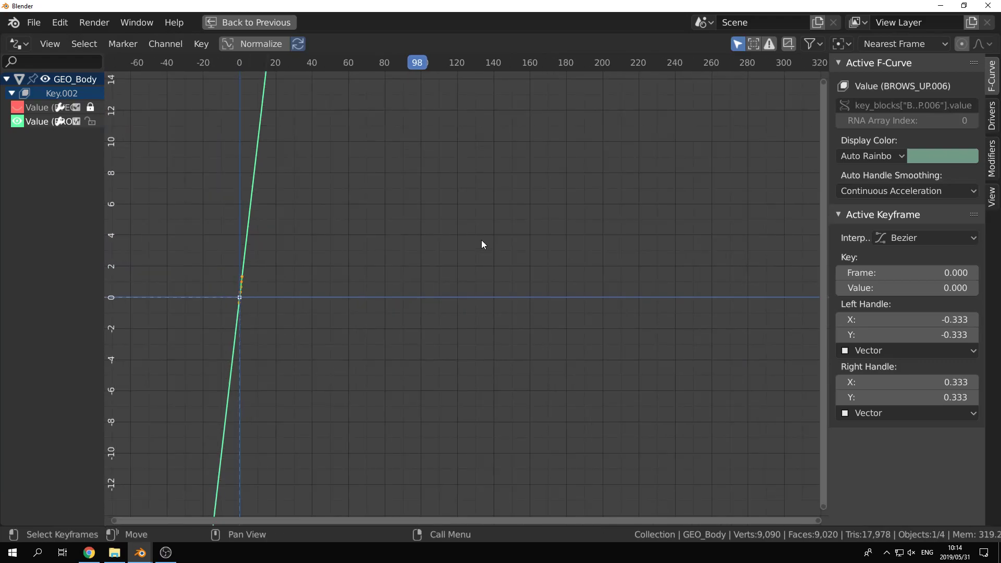
key(Home)
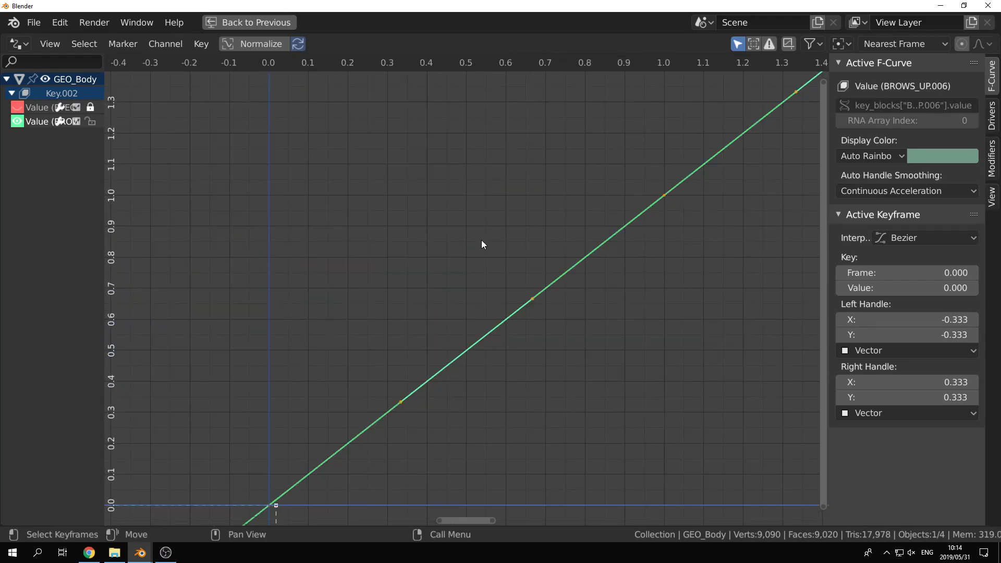
click(663, 316)
click(666, 198)
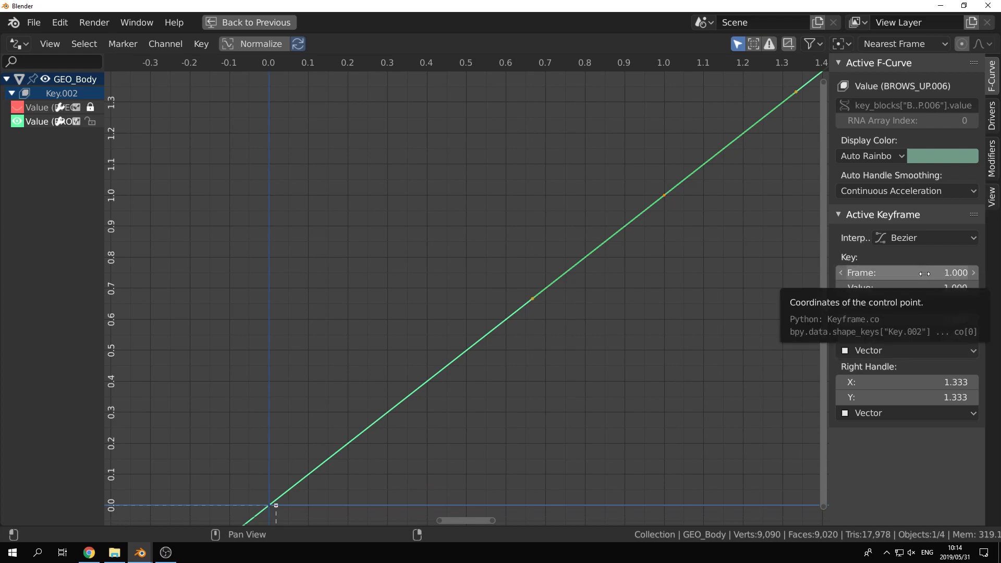
key(ctrl+v)
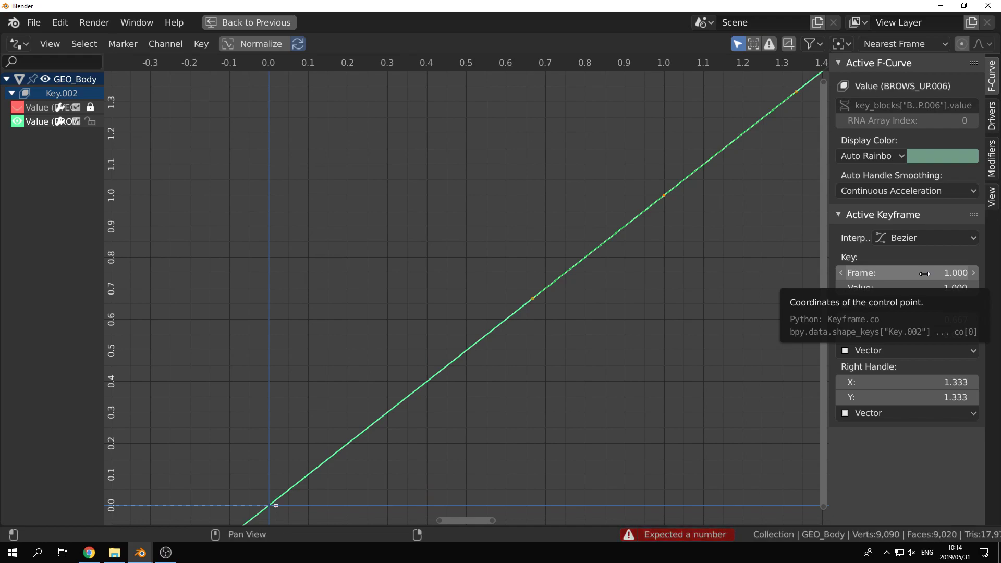
key(ctrl+space)
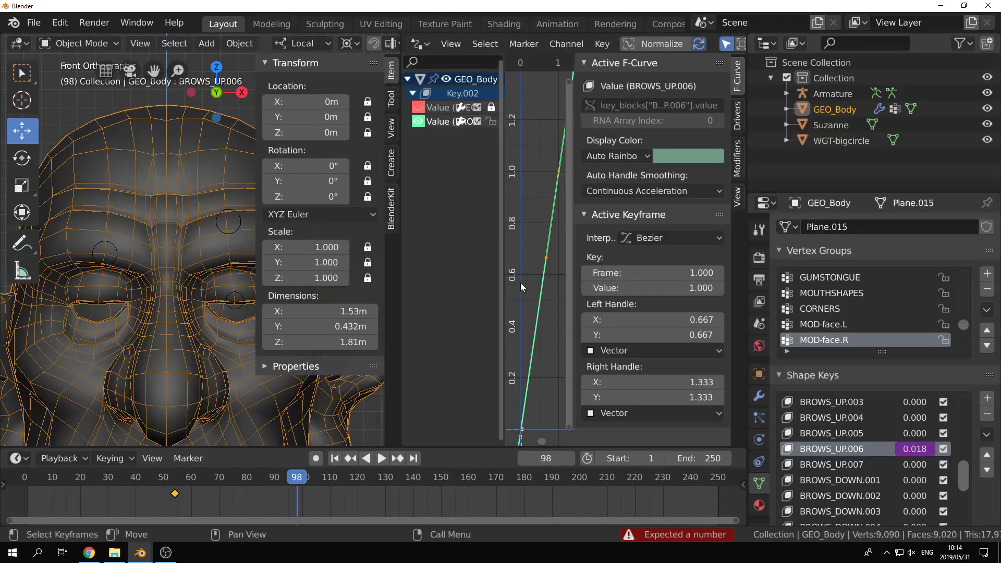
key(ctrl+space)
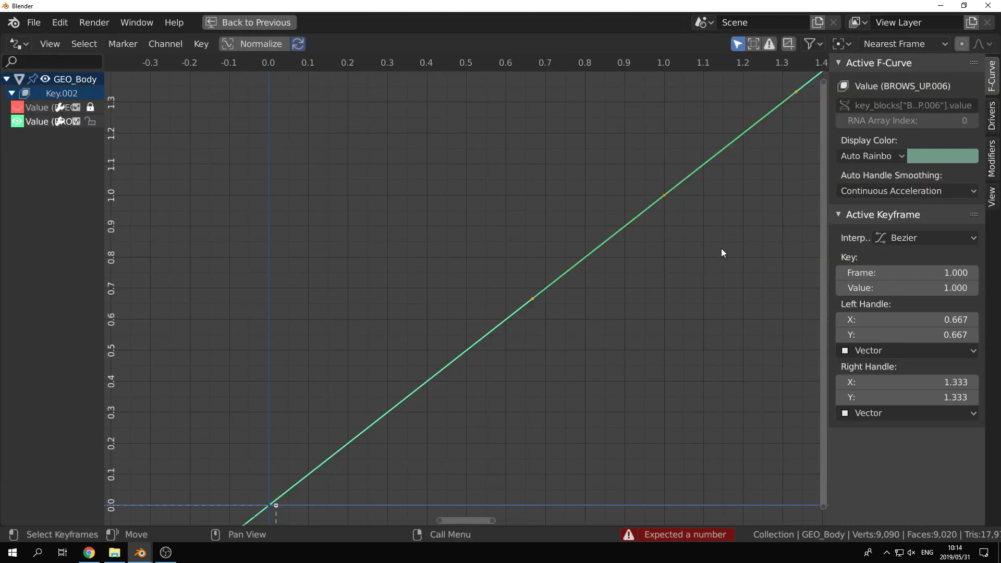
Step: Set the selected driver curve keyframe's frame to 0.017 and restore the full workspace layout
click(919, 272)
text(0)
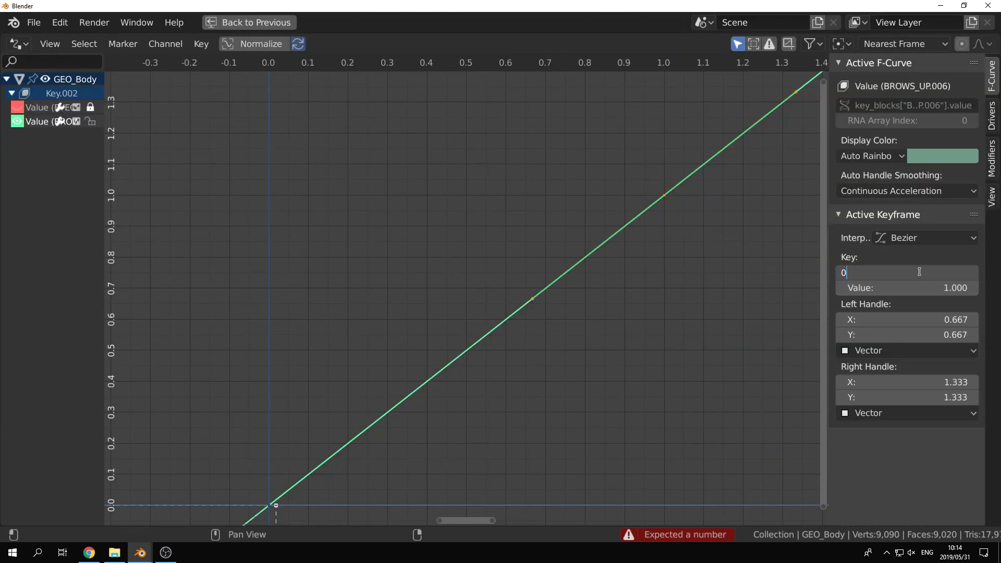
text(.017)
key(Return)
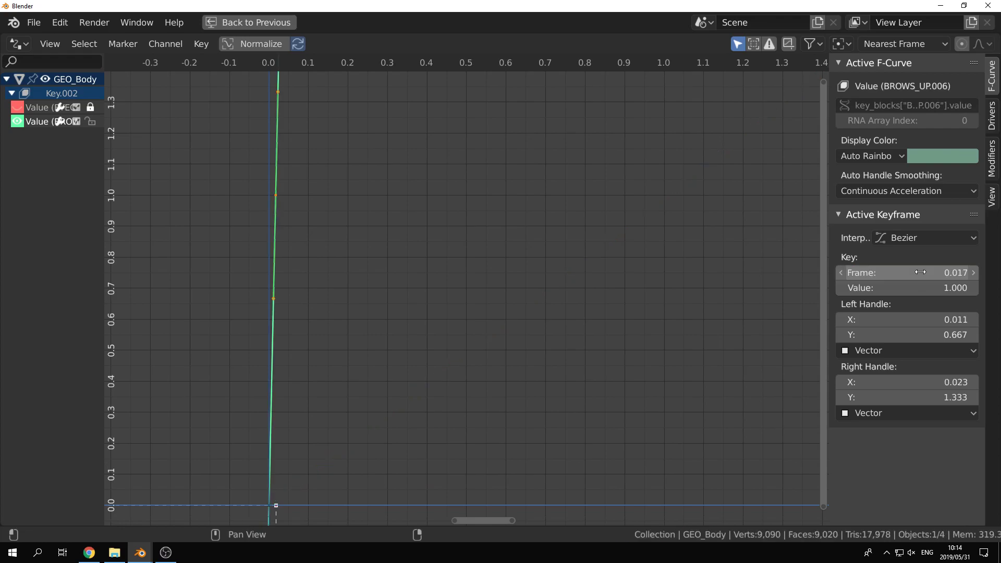
key(ctrl+space)
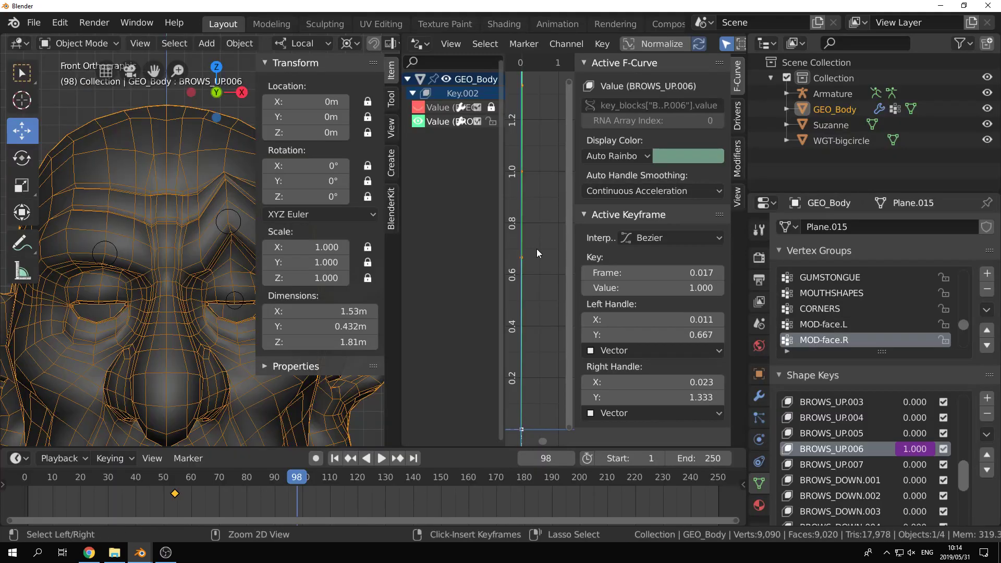
Step: Put the Armature in Pose Mode and test the brow driver by temporarily moving the Brow_middle.L bone
click(231, 234)
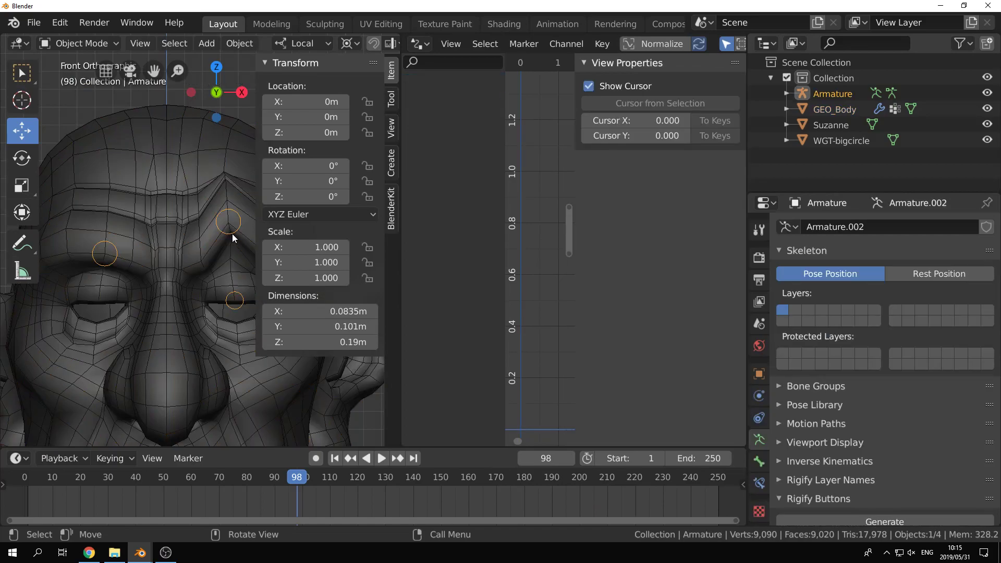
key(ctrl+Tab)
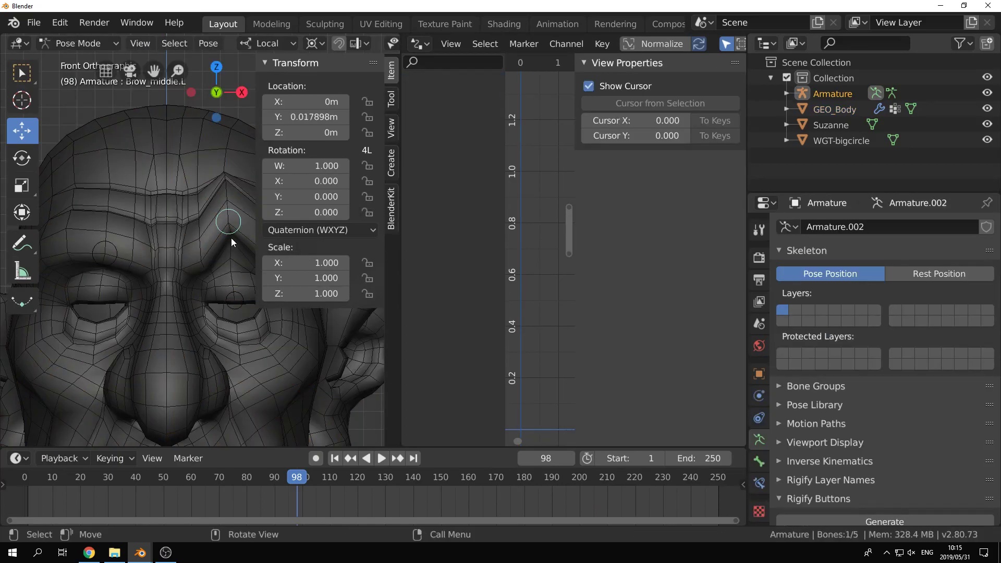
key(g)
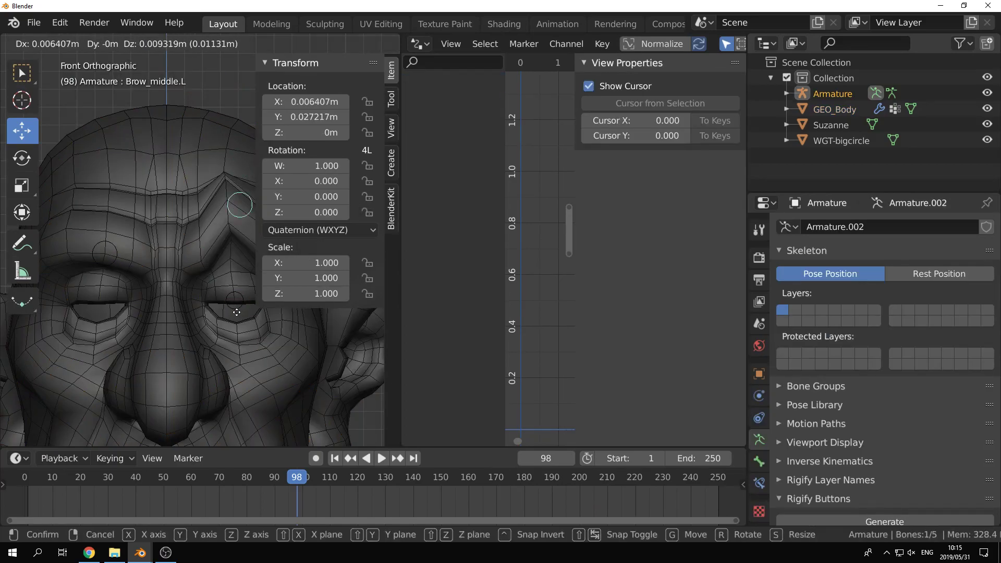
right_click(241, 237)
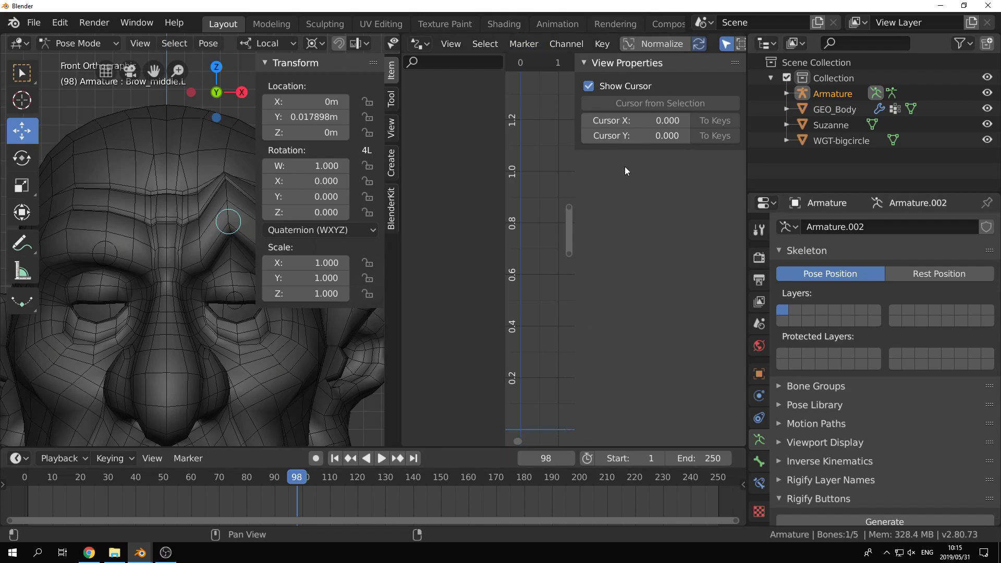
Step: Return to Object Mode, select GEO_Body and review the BROWS_UP.006 driver variable and F-curve keyframe settings
key(ctrl+Tab)
click(124, 151)
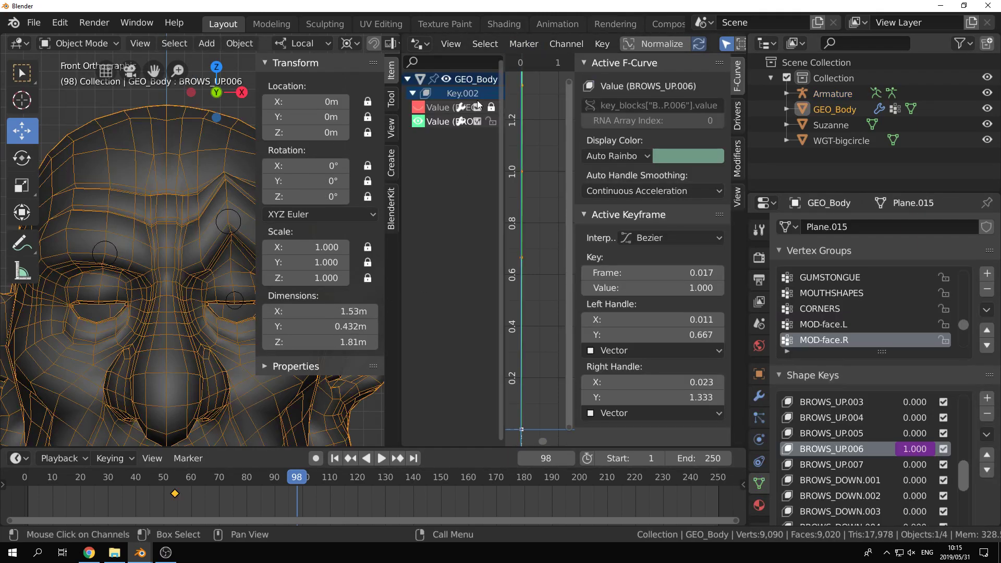
click(738, 116)
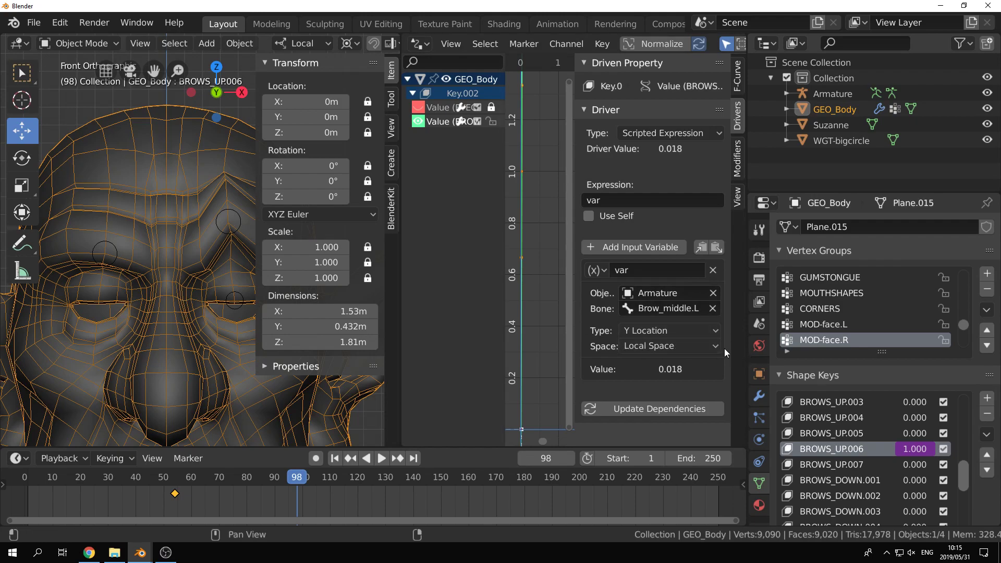
click(737, 76)
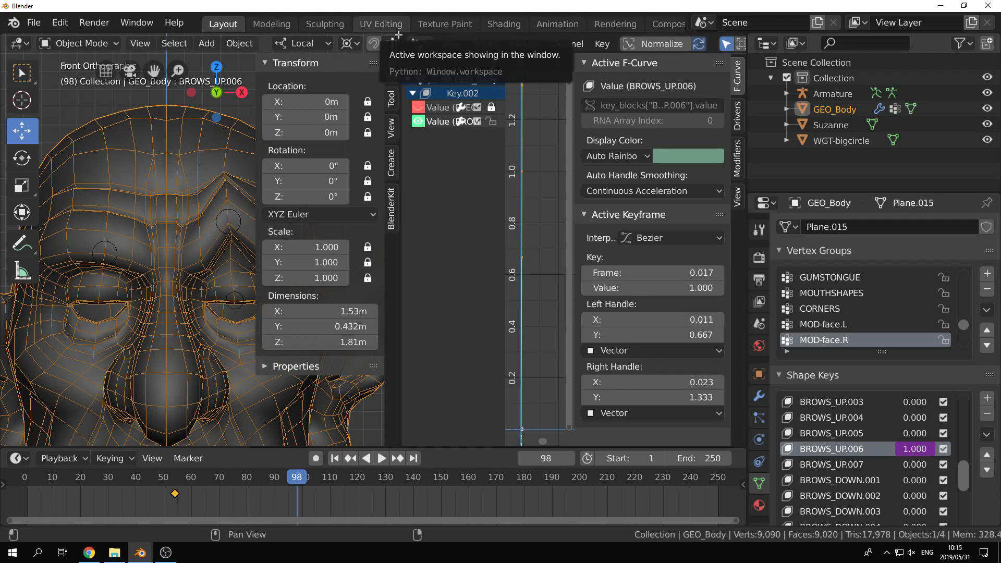
Step: Merge the driver editor area into the 3D viewport so the face fills the enlarged view
drag(399, 34, 428, 35)
drag(497, 33, 498, 267)
scroll(499, 267, down, 5)
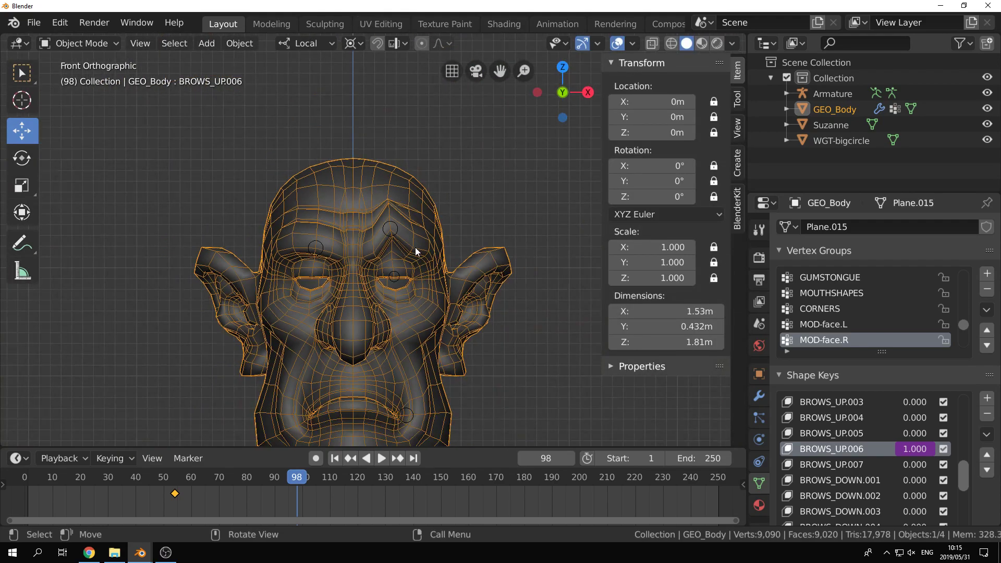
click(396, 231)
scroll(408, 251, up, 4)
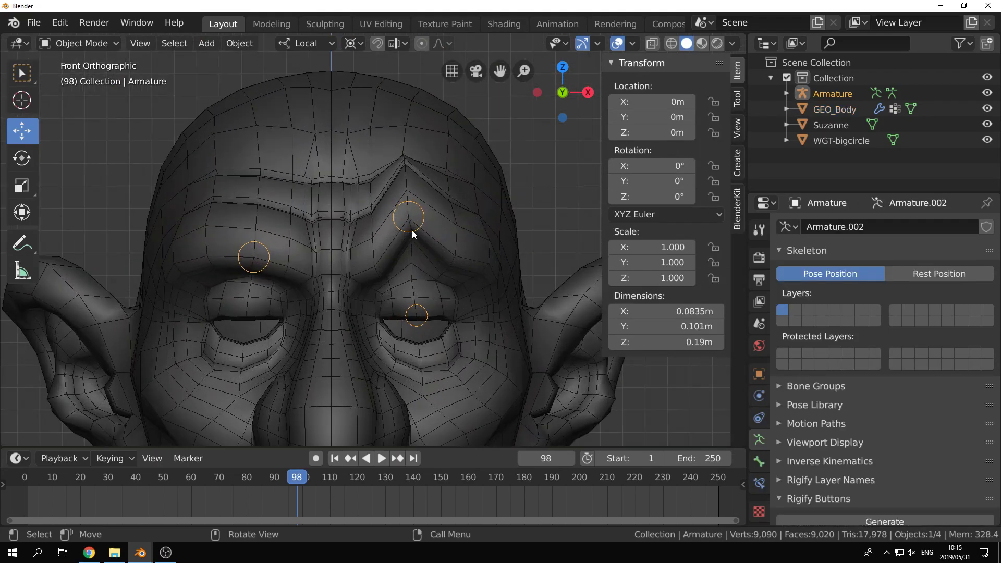
click(414, 232)
key(ctrl+Tab)
click(418, 247)
key(ctrl+Tab)
click(405, 237)
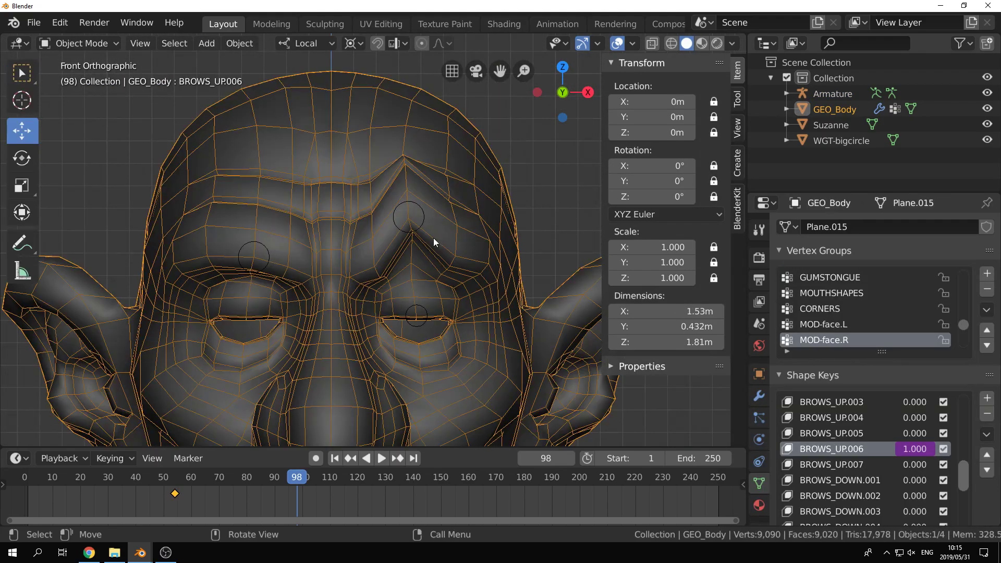
Step: Switch the Armature to Pose Mode and test the brow shape by temporarily moving the Brow_middle.L bone downward
click(418, 224)
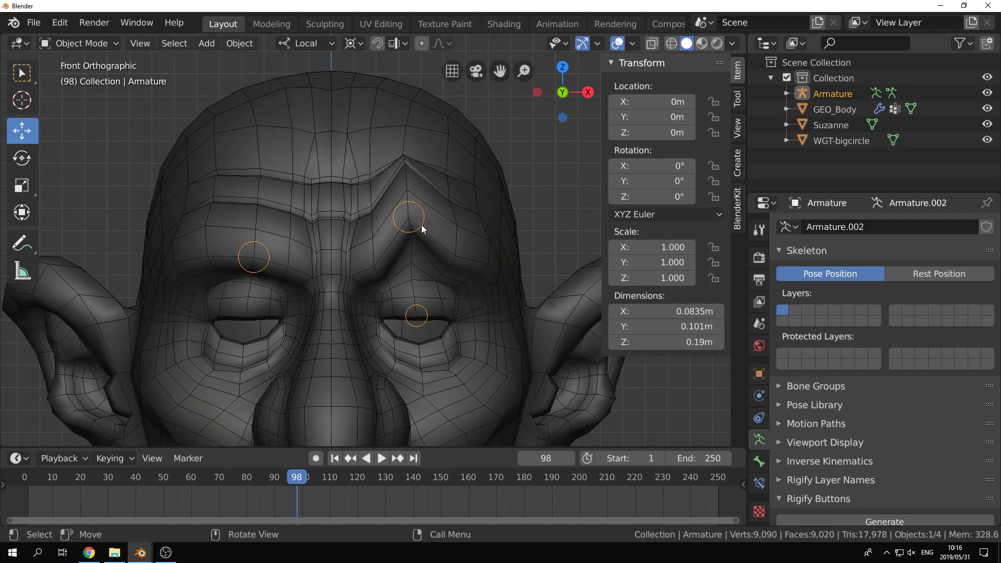
key(ctrl+Tab)
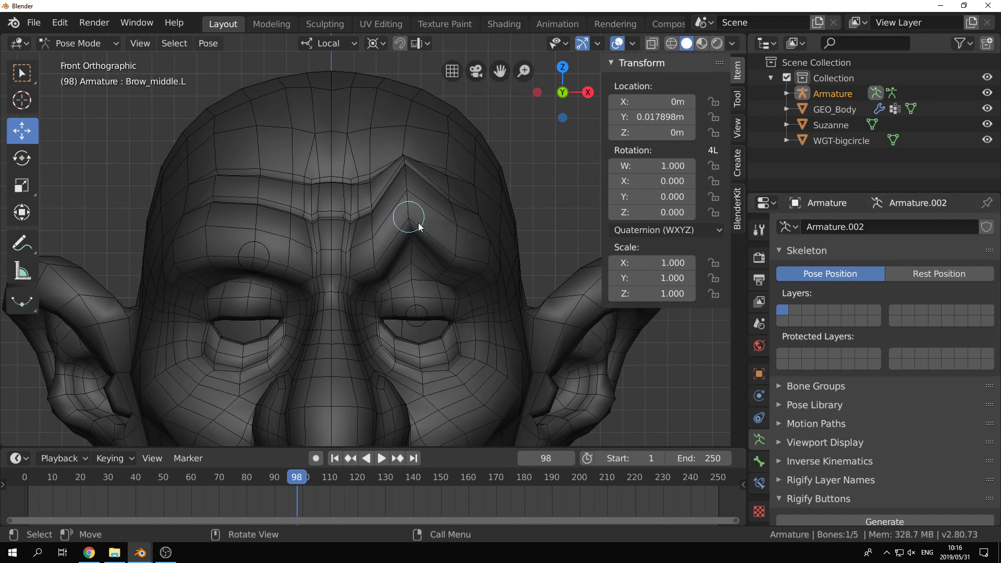
key(g)
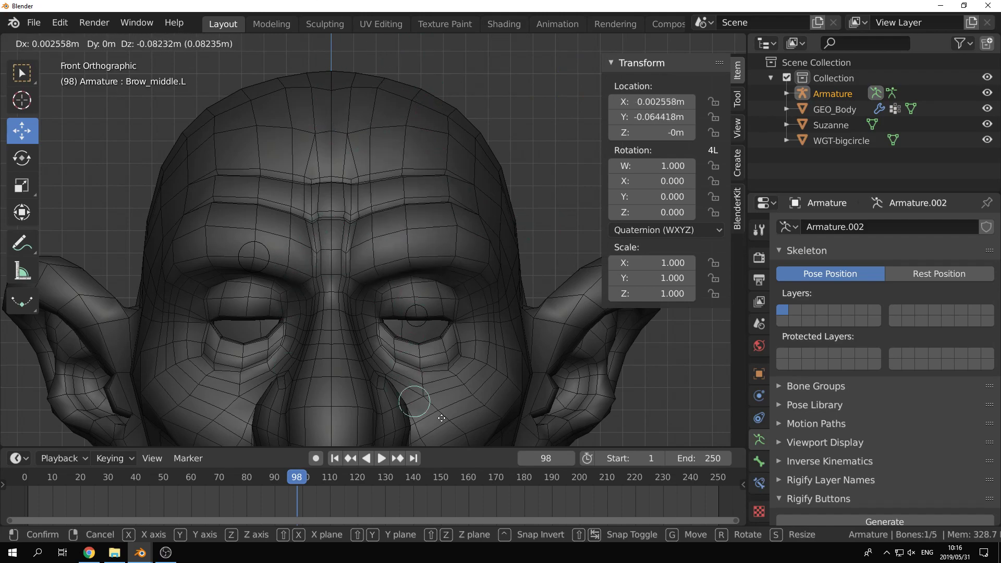
click(426, 214)
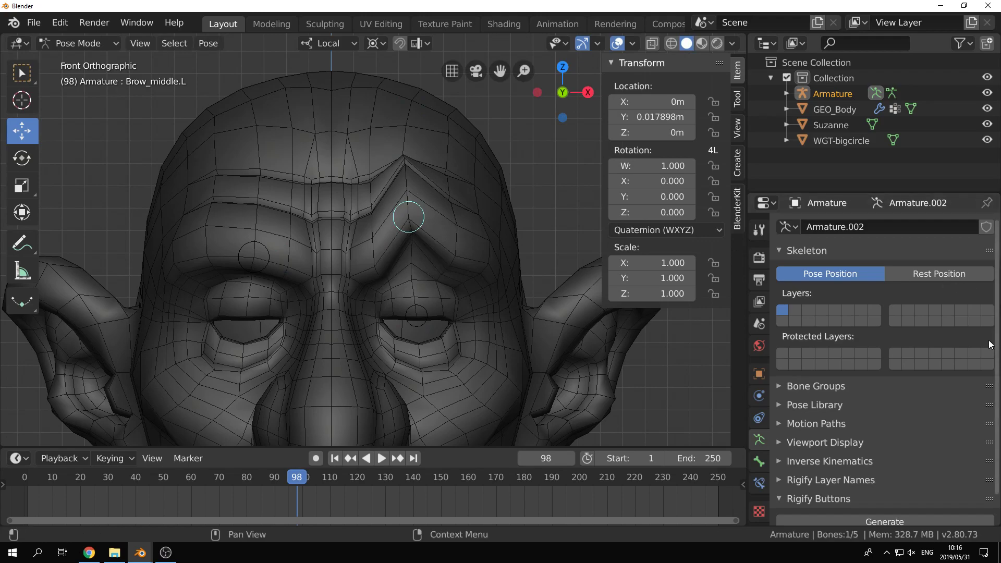
Step: Add a Limit Location constraint to the Brow_middle.L bone and set its conversion to Local Space
click(760, 482)
click(803, 229)
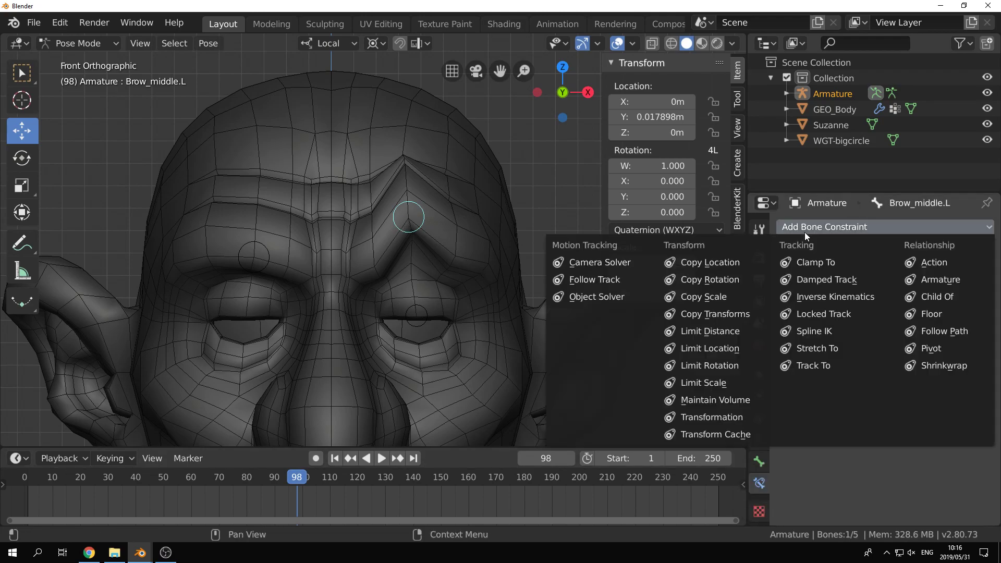
click(727, 353)
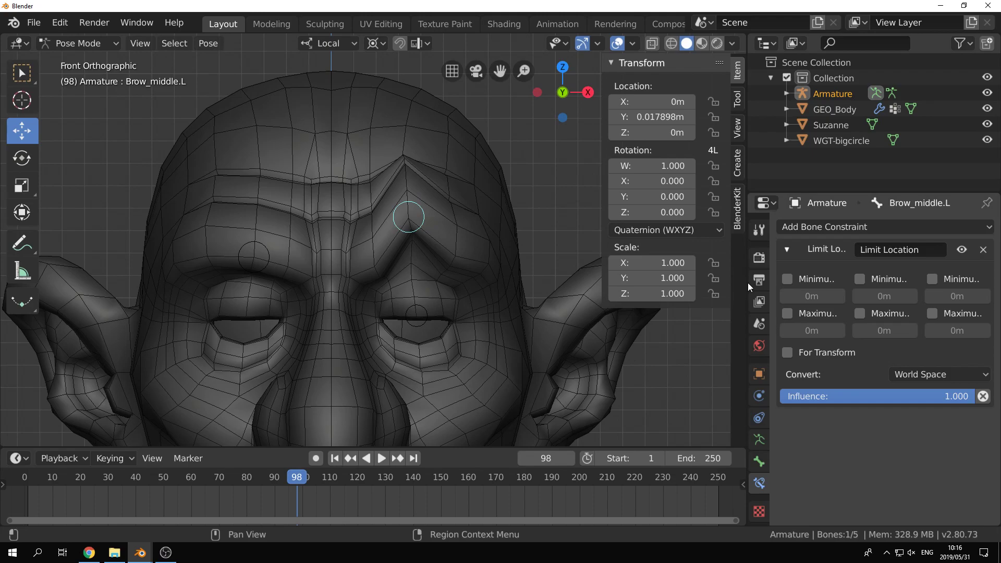
drag(747, 283, 685, 282)
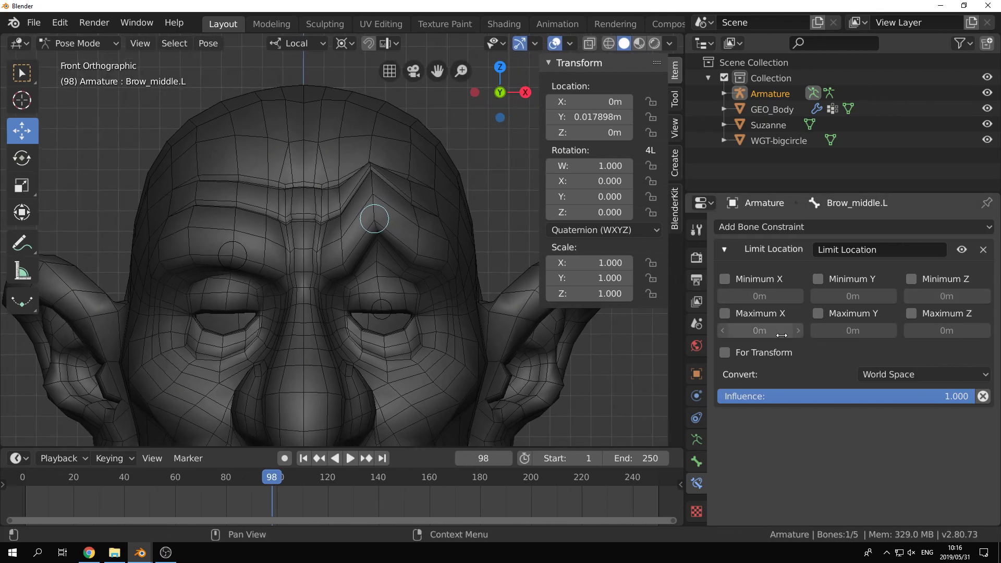
click(916, 373)
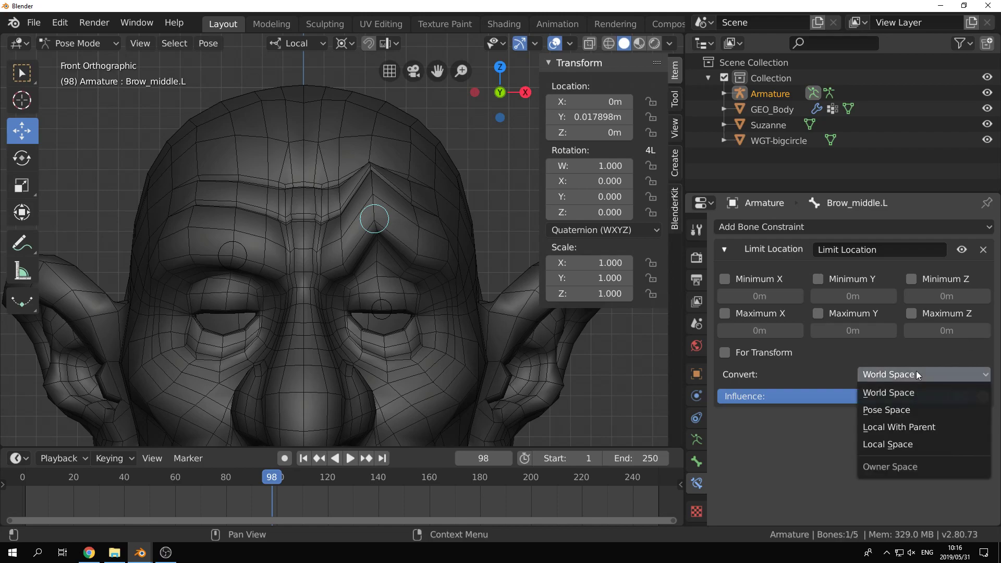
click(908, 442)
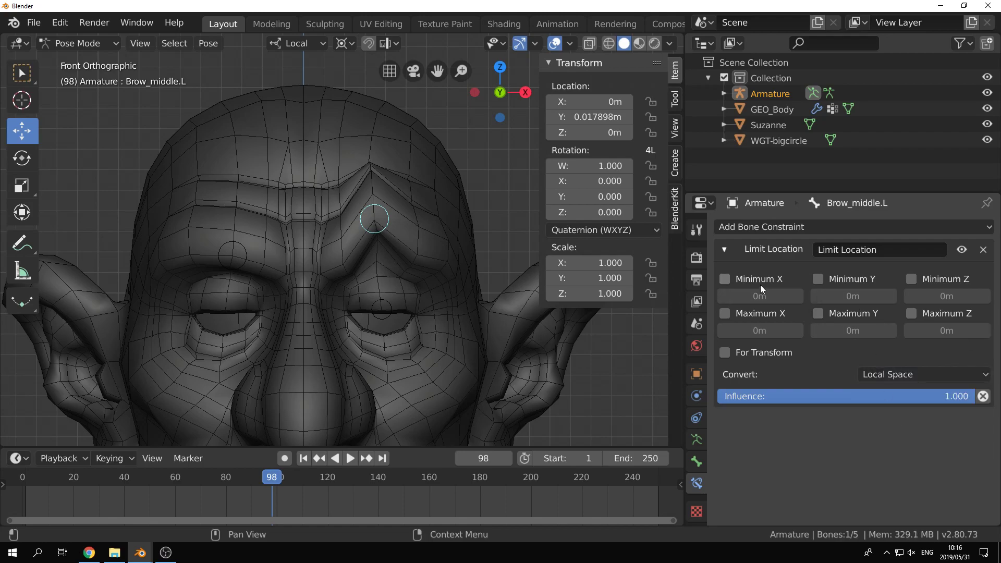
Step: Enable the minimum and maximum X and Z limits at 0 m in the Limit Location constraint
click(726, 278)
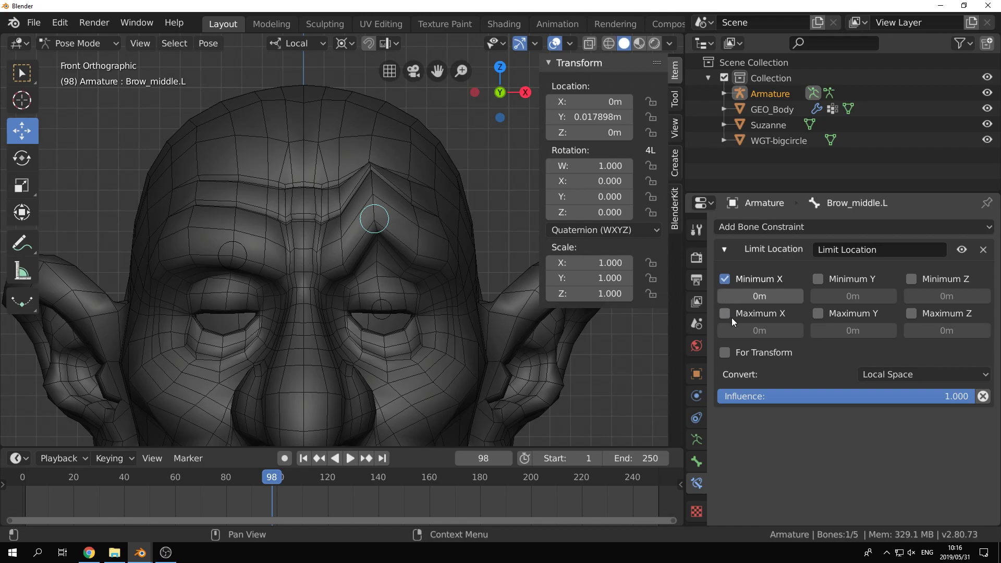
click(724, 313)
click(911, 279)
click(911, 313)
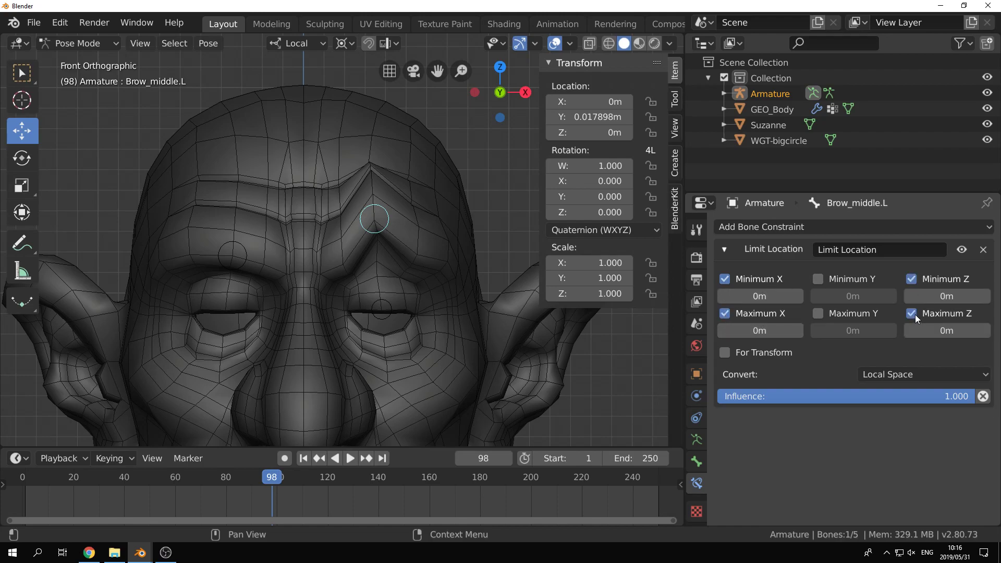
Step: Activate the Move tool and frame the Brow_middle.L bone in an angled perspective view
key(shift+space)
key(g)
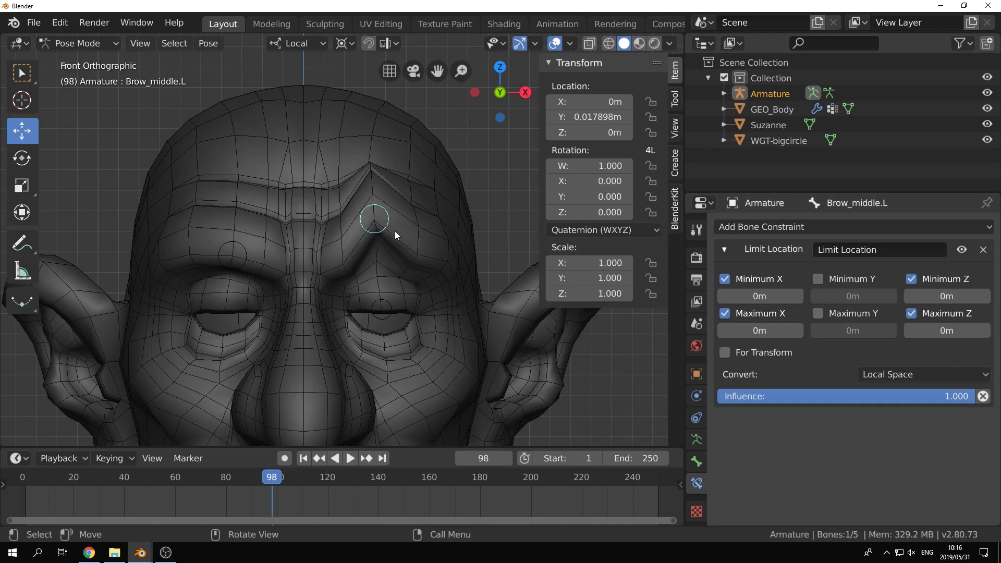
key(shift+space)
key(g)
key(shift+space)
key(g)
middle_drag(446, 222, 437, 223)
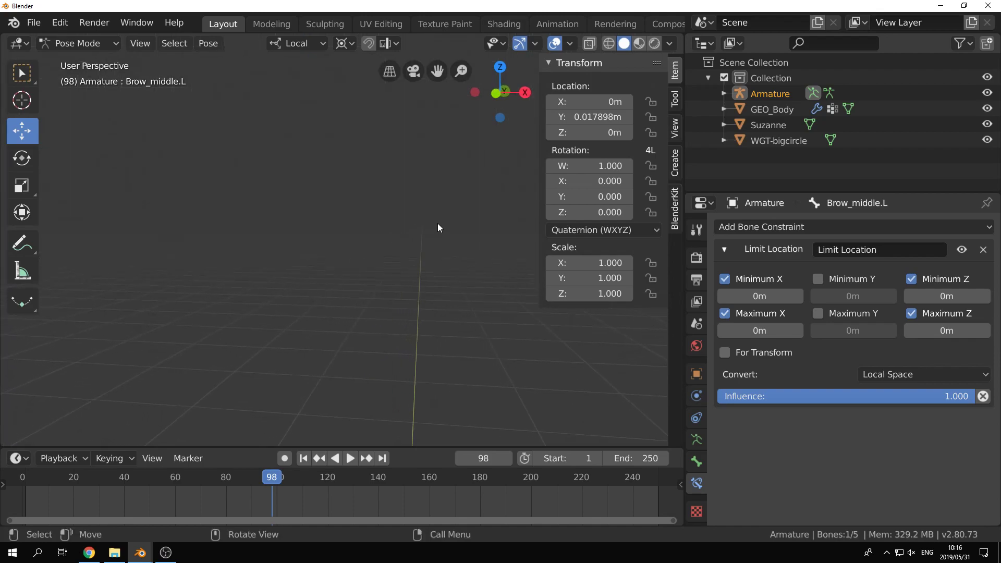
key(KP_Decimal)
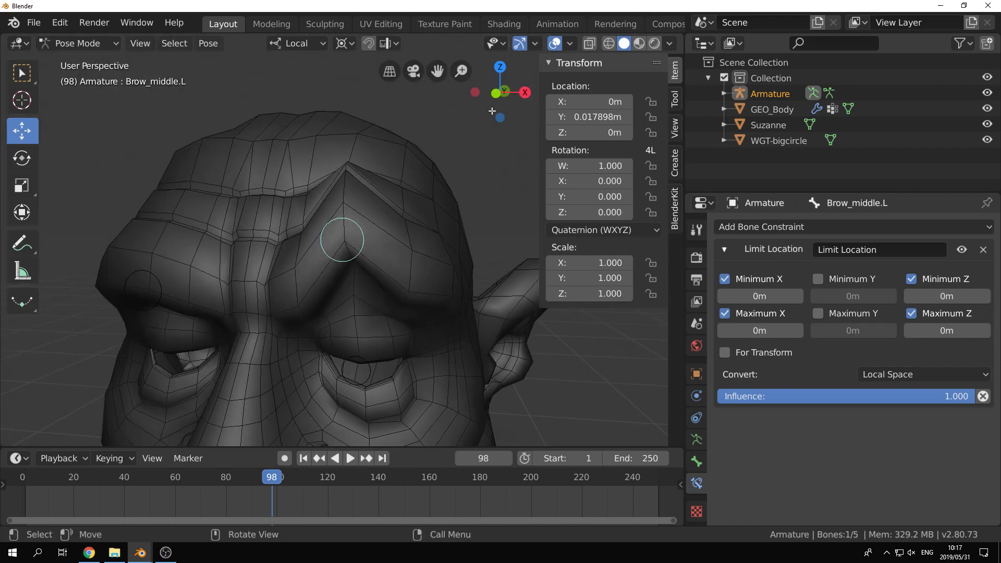
click(588, 46)
click(588, 45)
key(shift+space)
key(Escape)
key(shift+space)
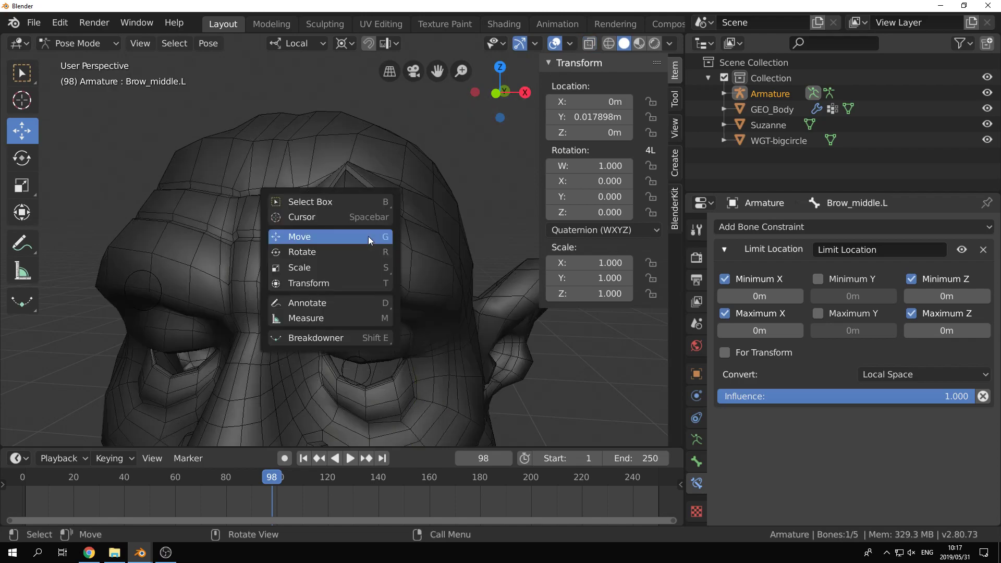
key(Escape)
Step: Change the transform pivot point so the move gizmo sits on the Brow_middle.L bone
scroll(368, 236, down, 4)
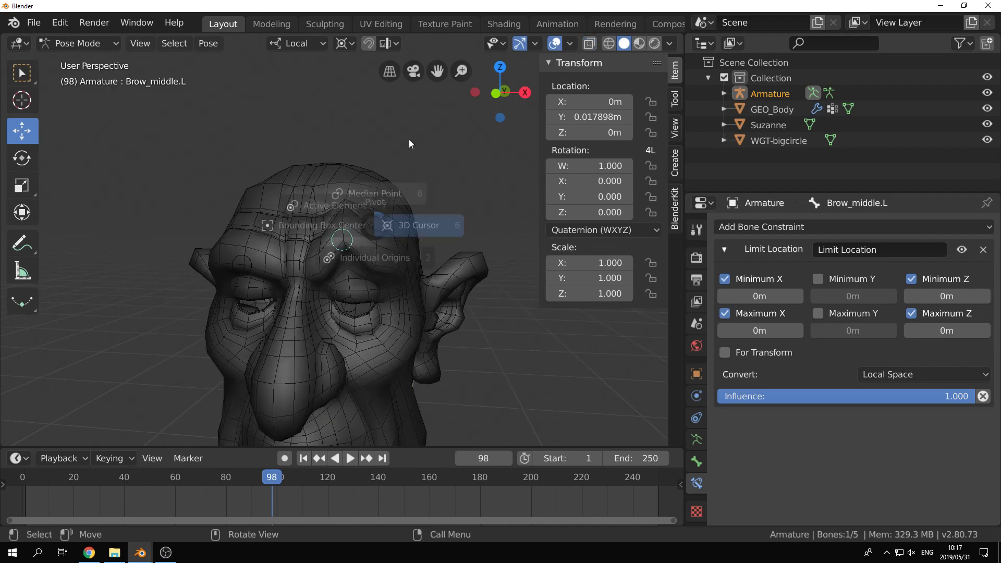
scroll(408, 227, up, 2)
scroll(426, 243, up, 1)
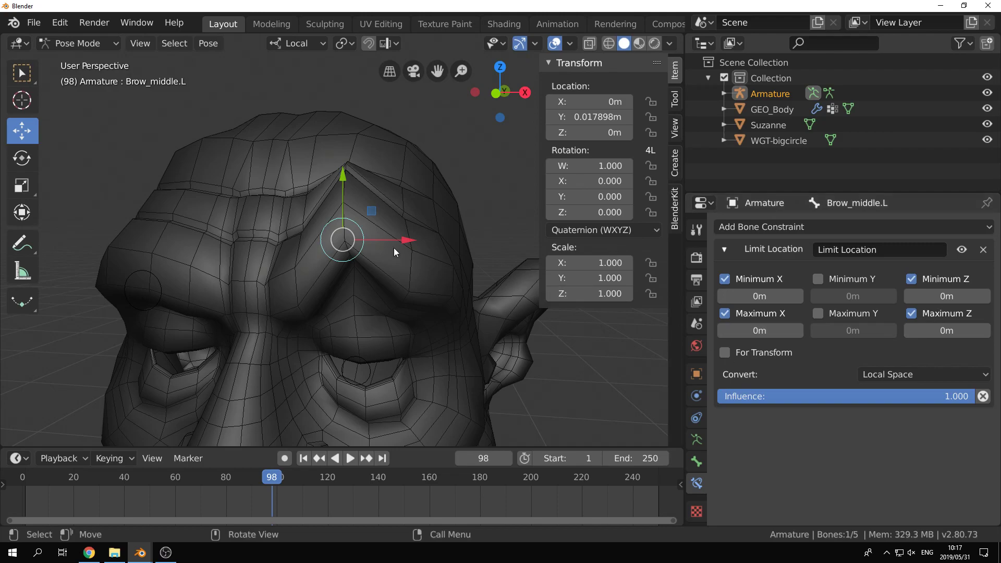
Step: Test the location limits by moving Brow_middle.L along its local X and Z axes, clearing its location between attempts
drag(406, 244, 333, 239)
middle_drag(415, 228, 396, 289)
key(g)
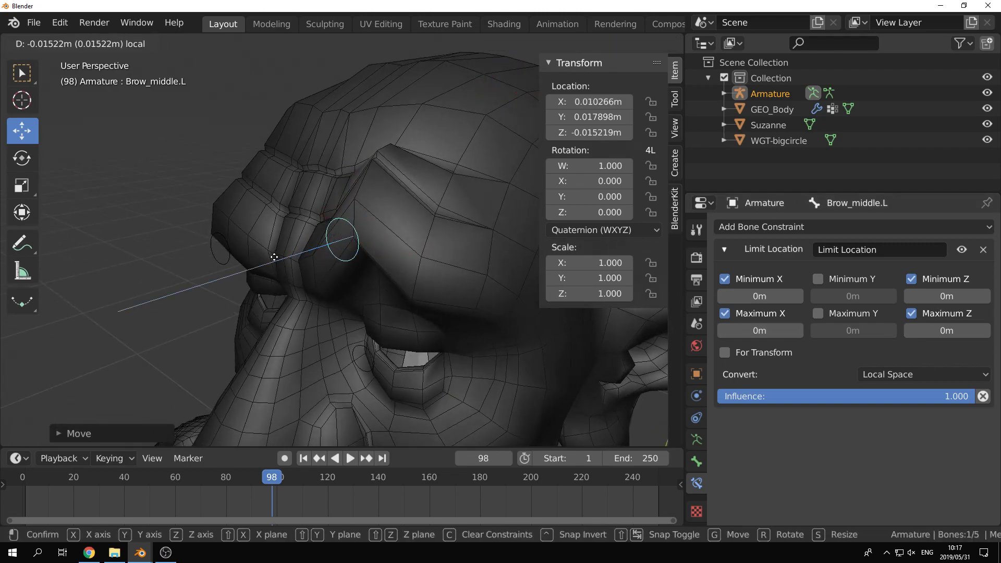
click(306, 298)
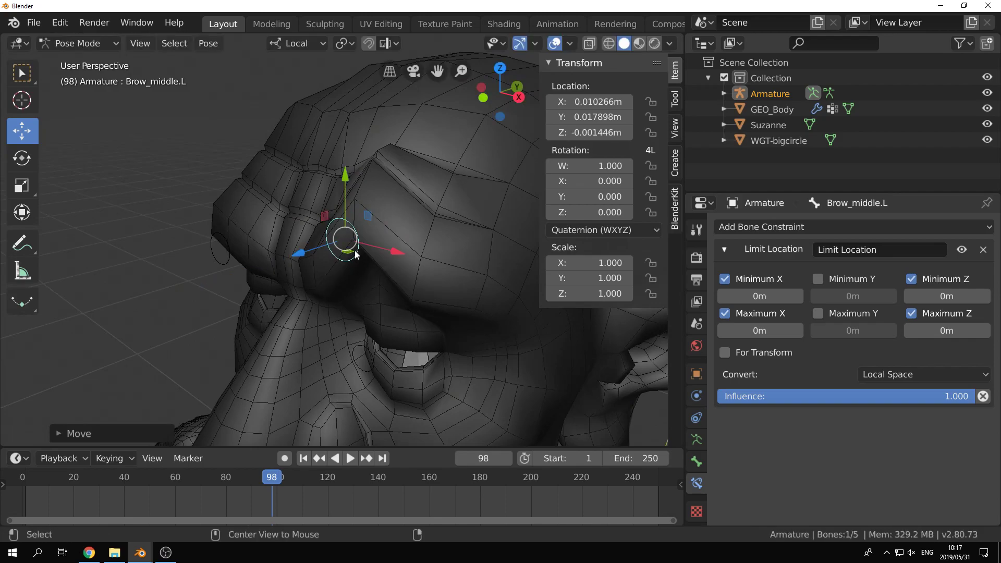
key(alt+g)
mouse_move(408, 256)
middle_down()
mouse_move(370, 289)
mouse_move(376, 228)
mouse_move(408, 273)
middle_up()
mouse_move(407, 273)
mouse_down()
mouse_move(460, 274)
mouse_move(293, 280)
mouse_move(436, 289)
mouse_move(387, 284)
mouse_move(415, 285)
mouse_up()
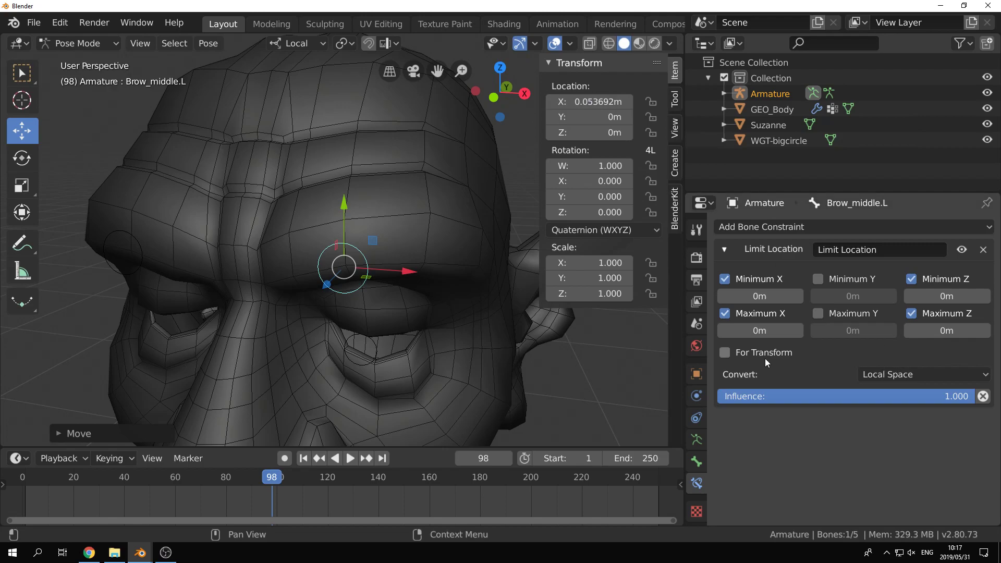
Step: Enable For Transform on the Limit Location constraint, clear the bone's location and test moving it along the locked axes
click(724, 352)
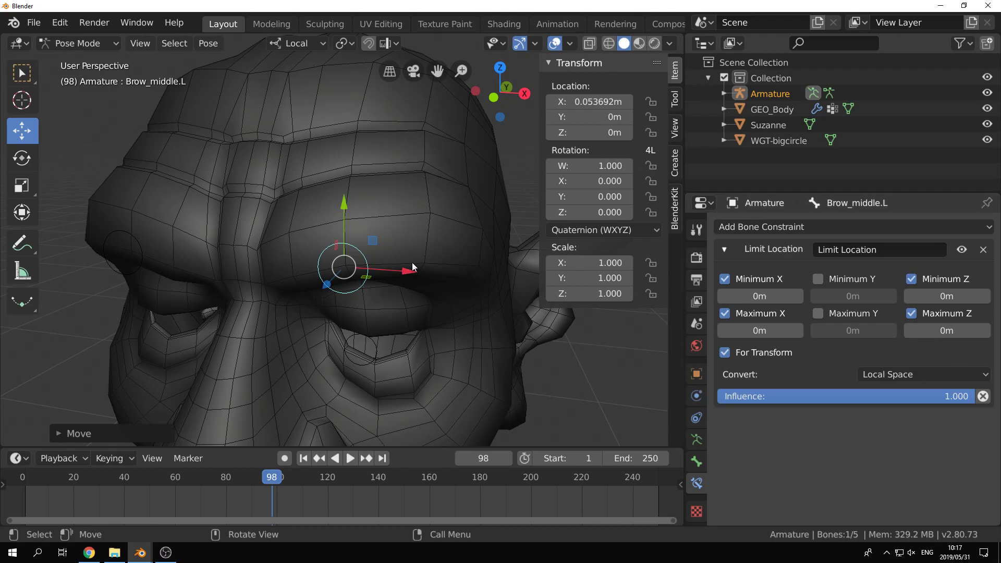
key(alt+g)
key(g)
key(x)
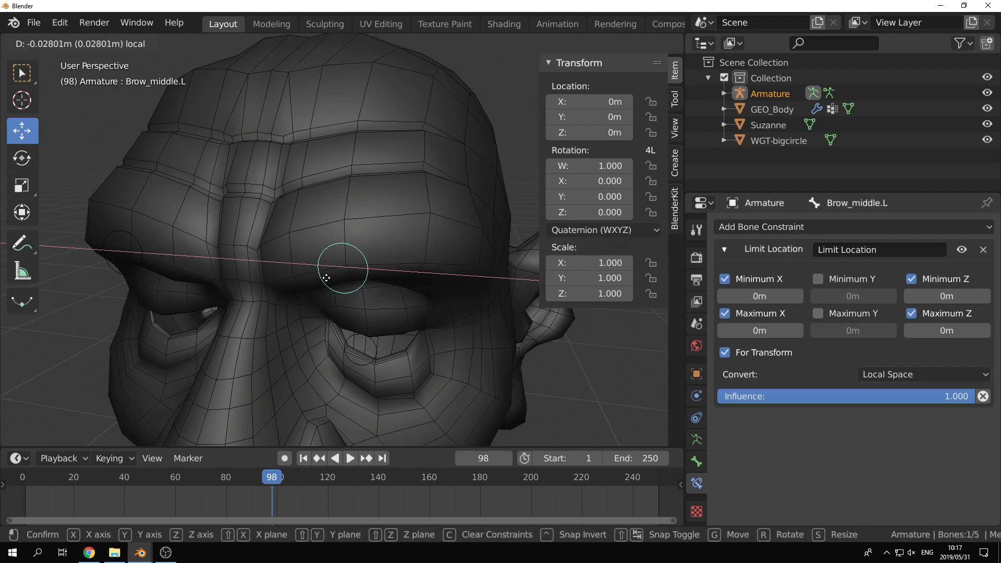
click(446, 298)
drag(327, 287, 284, 323)
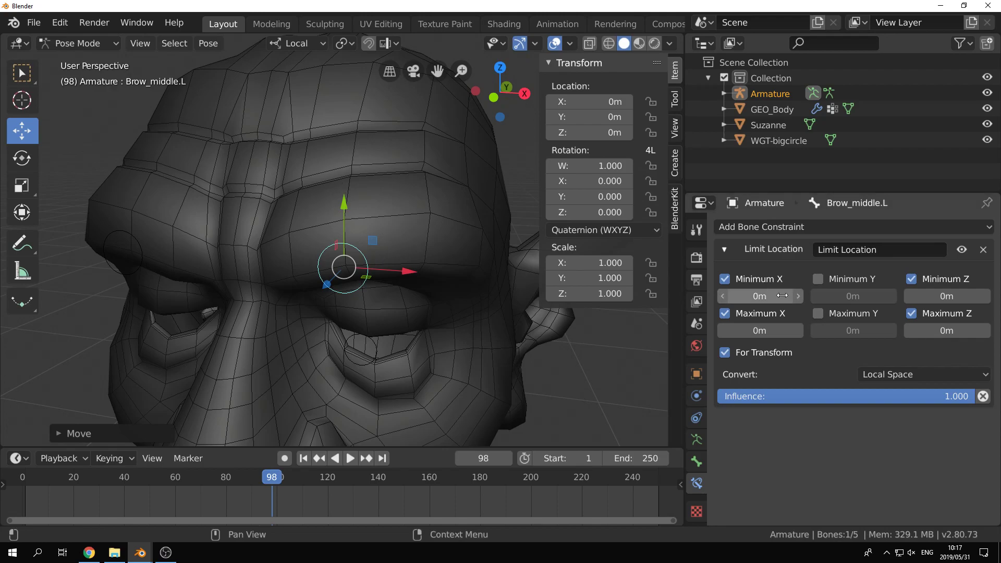
Step: Enable the constraint's Maximum Y limit at 0.017 m and raise the Brow_middle.L bone to that limit
click(817, 313)
click(847, 333)
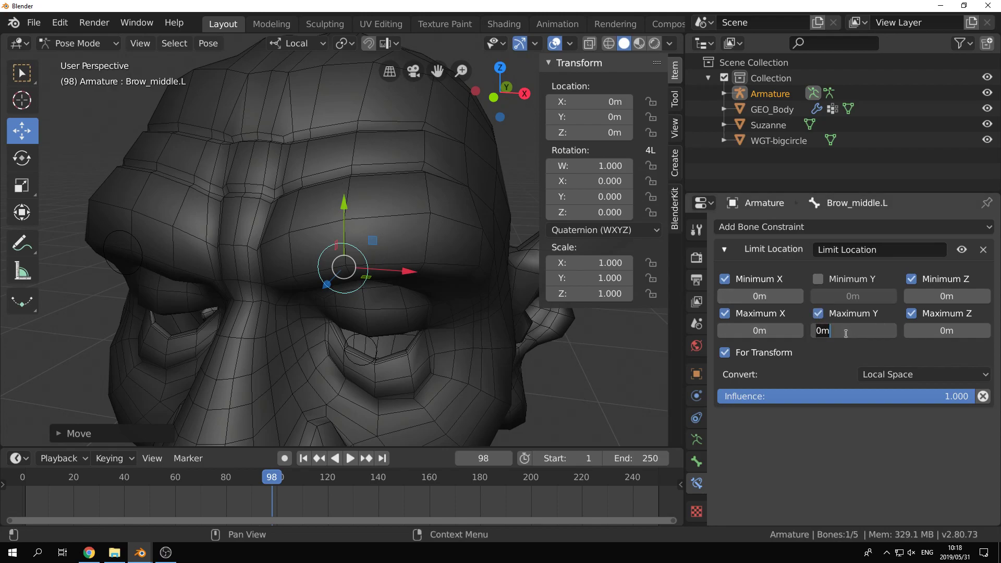
text(0.017)
key(Return)
drag(342, 205, 373, 96)
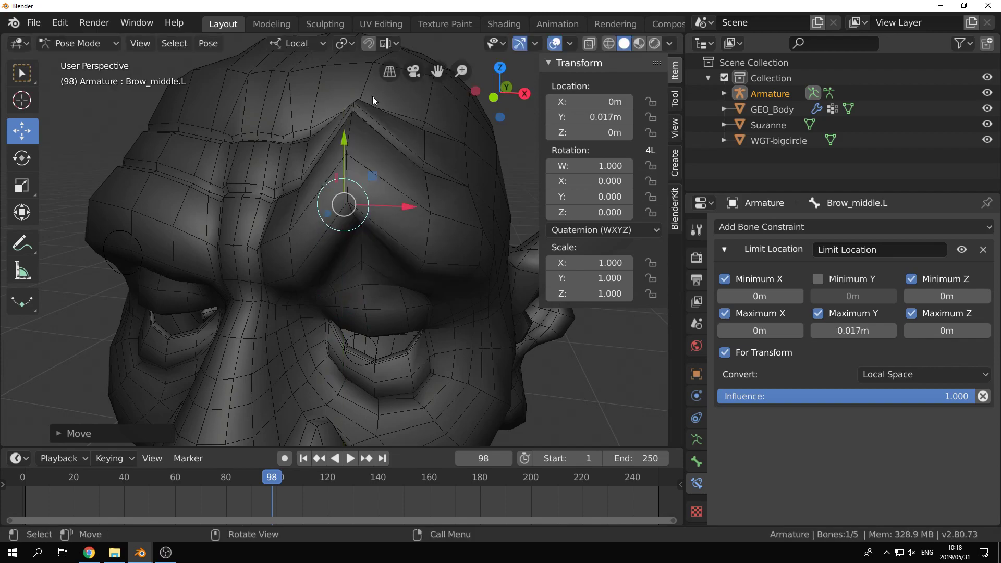
Step: Enable the Limit Location constraint's Minimum Y limit at 0.017 m and test lowering the Brow_middle.L bone
middle_drag(349, 225, 415, 263)
click(841, 293)
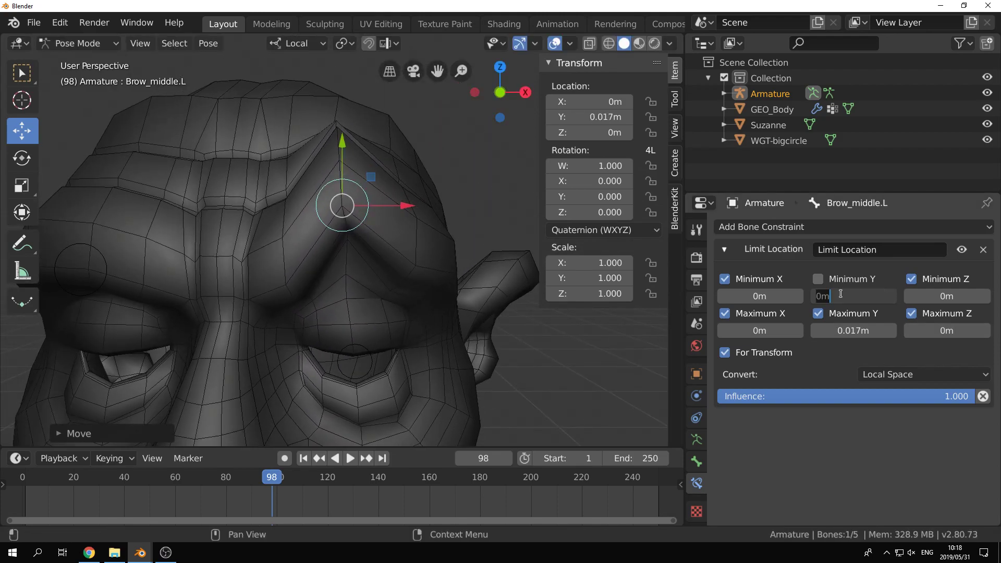
text(0.017)
key(Return)
click(818, 280)
drag(342, 141, 345, 297)
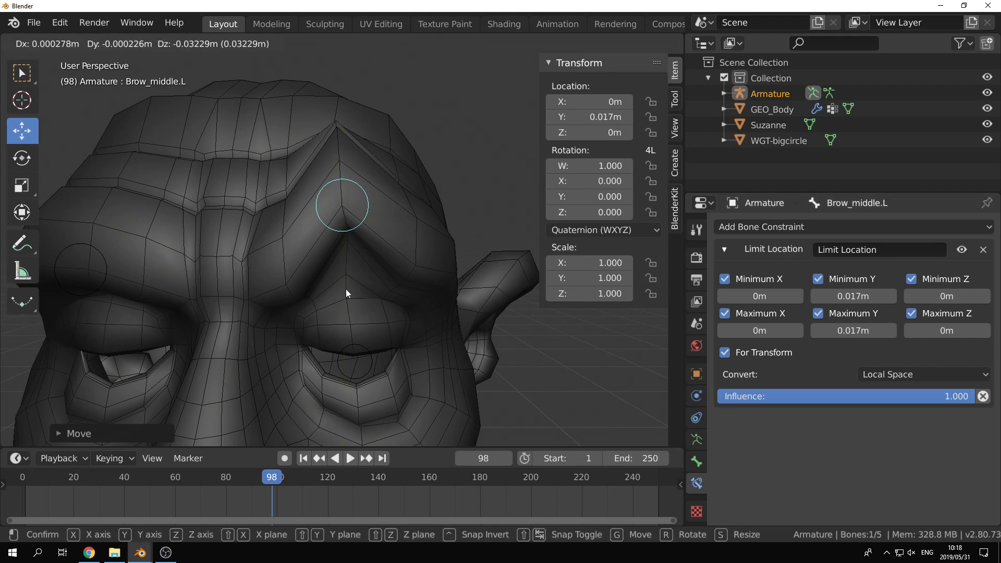
drag(343, 142, 391, 353)
Step: Set Minimum Y to -0.083 m, then to -0.013 m, testing Brow_middle.L's downward travel each time and finally clearing its location
click(827, 296)
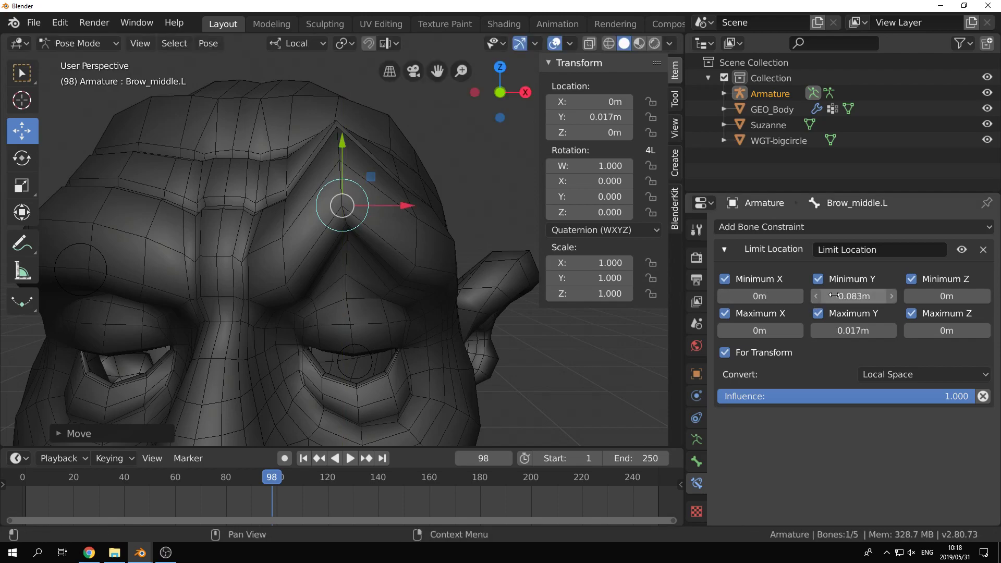
drag(342, 140, 378, 320)
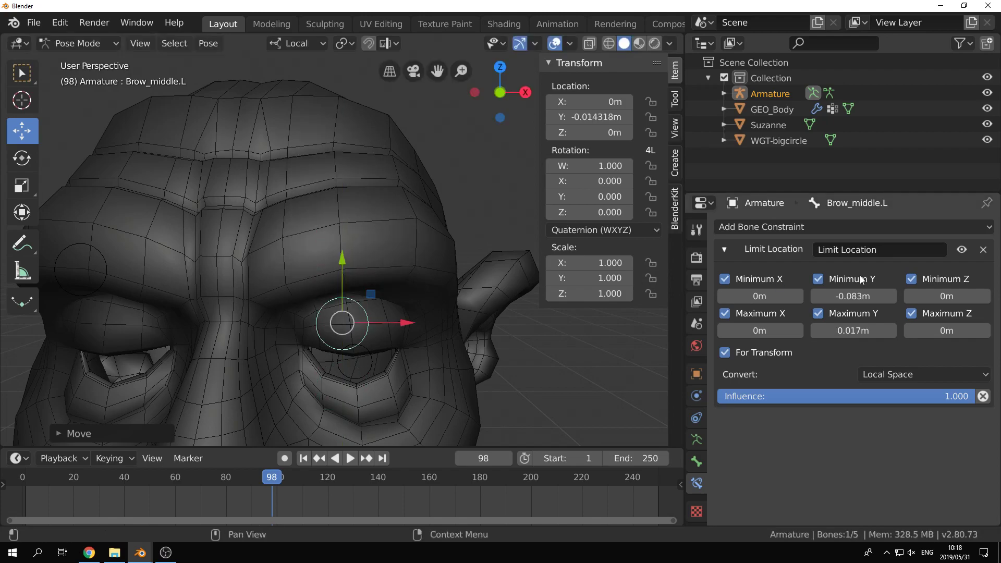
click(839, 296)
click(834, 296)
key(BackSpace)
text(10)
key(BackSpace)
key(Return)
drag(344, 256, 353, 344)
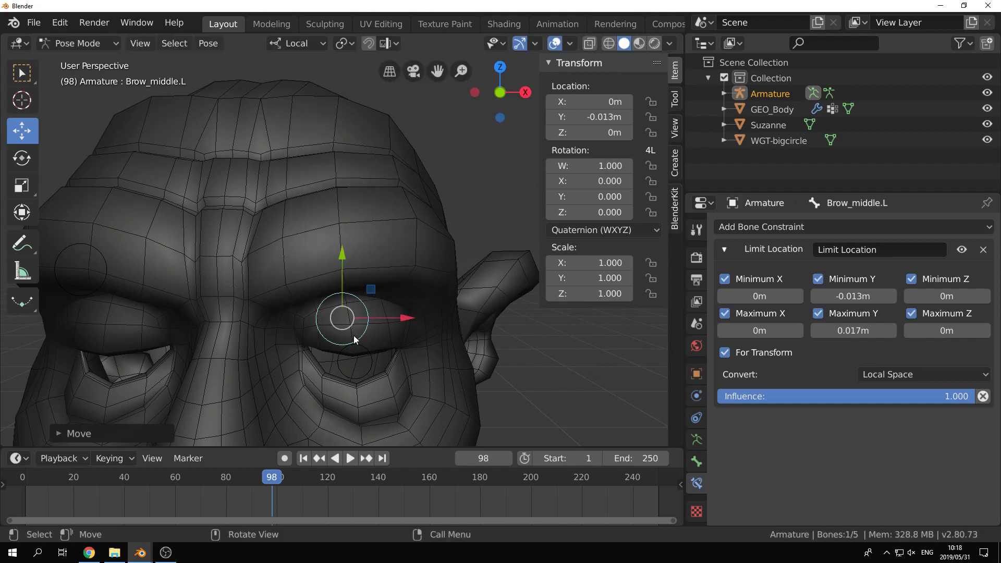
key(alt+g)
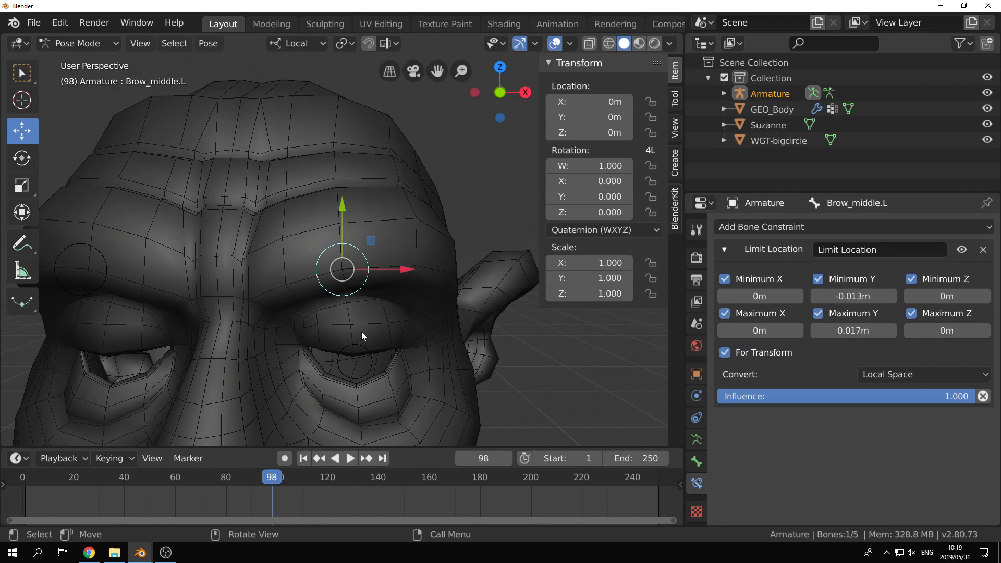
Step: Lock Brow_middle.L's X and Z location and all its rotation and scale channels, and switch to the Rotate tool to check
middle_drag(362, 332, 346, 346)
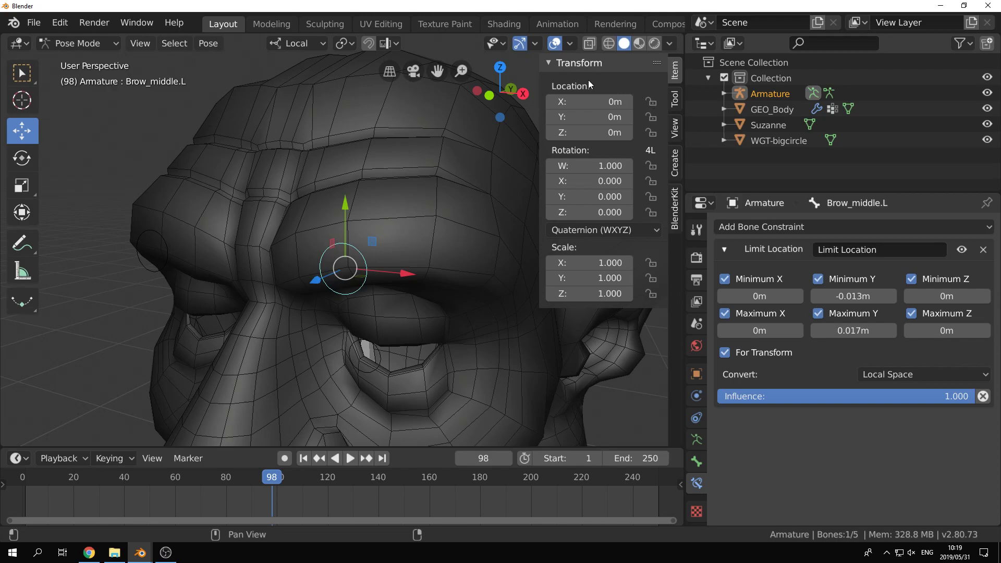
click(651, 102)
click(650, 133)
click(651, 294)
key(shift+space)
key(r)
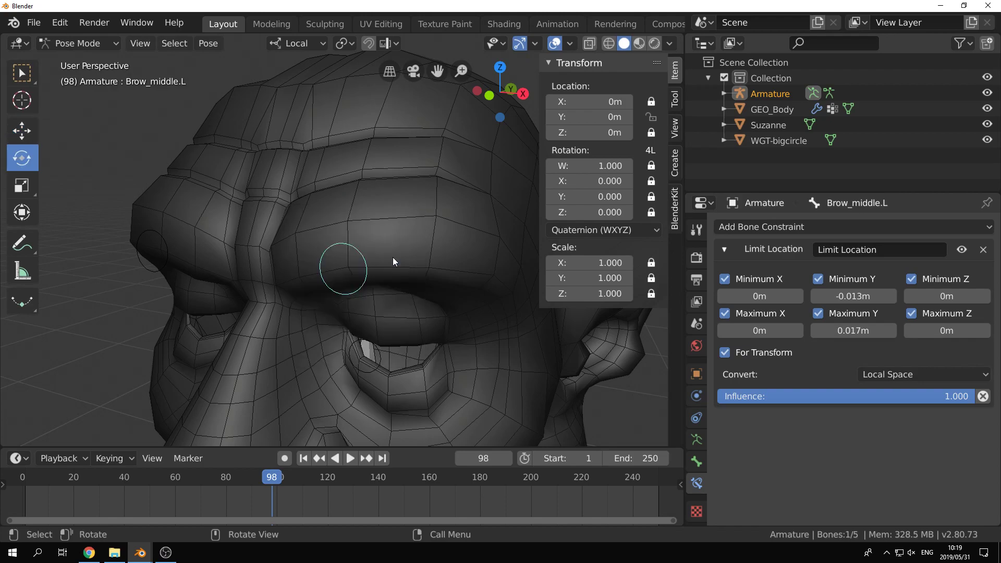
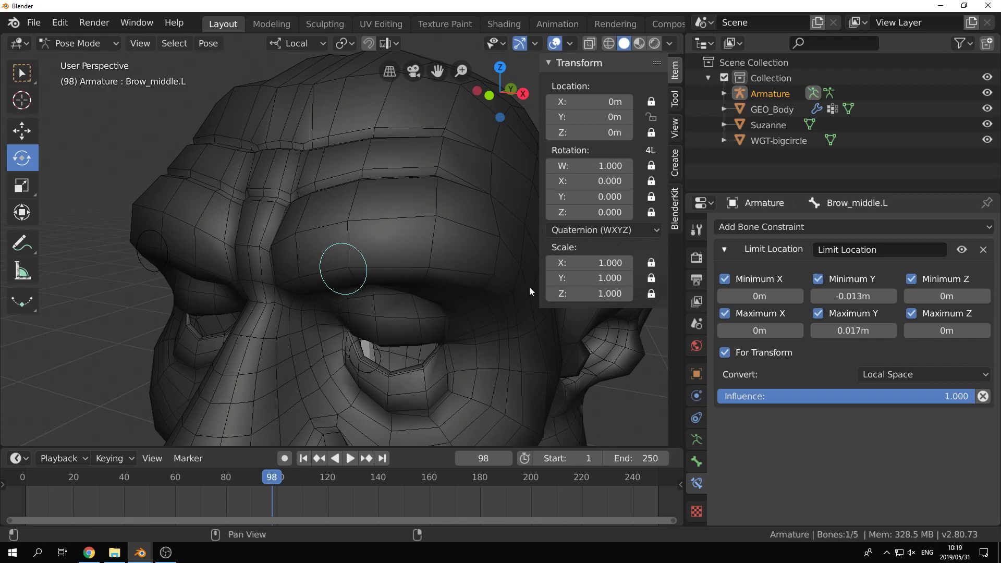
Step: Unlock Brow_middle.L's Y scale and switch to the Scale tool to check which axis remains available
click(650, 278)
key(shift+space)
click(385, 268)
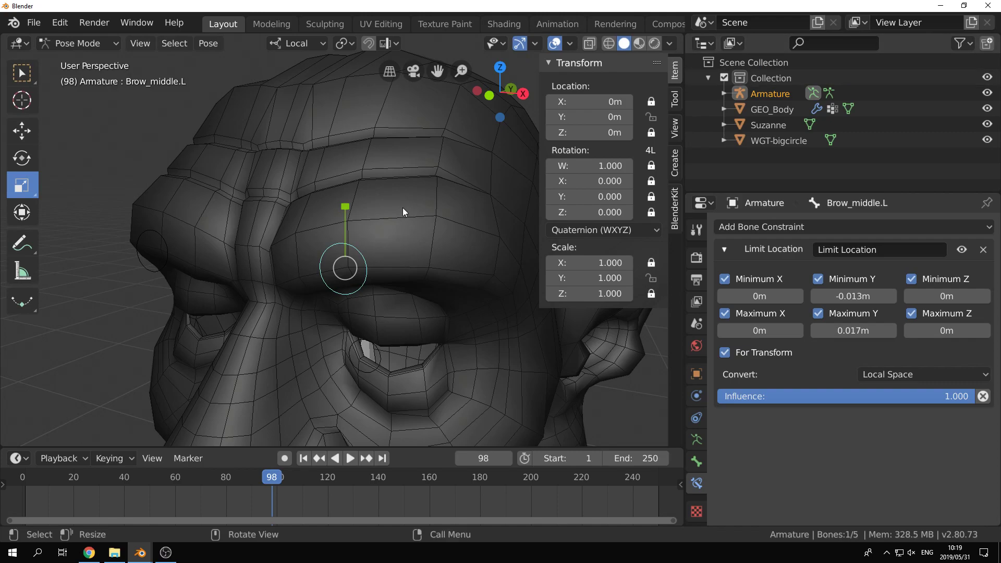
Step: Select the control bone at the corner of the mouth
scroll(283, 214, down, 3)
middle_drag(321, 246, 420, 242)
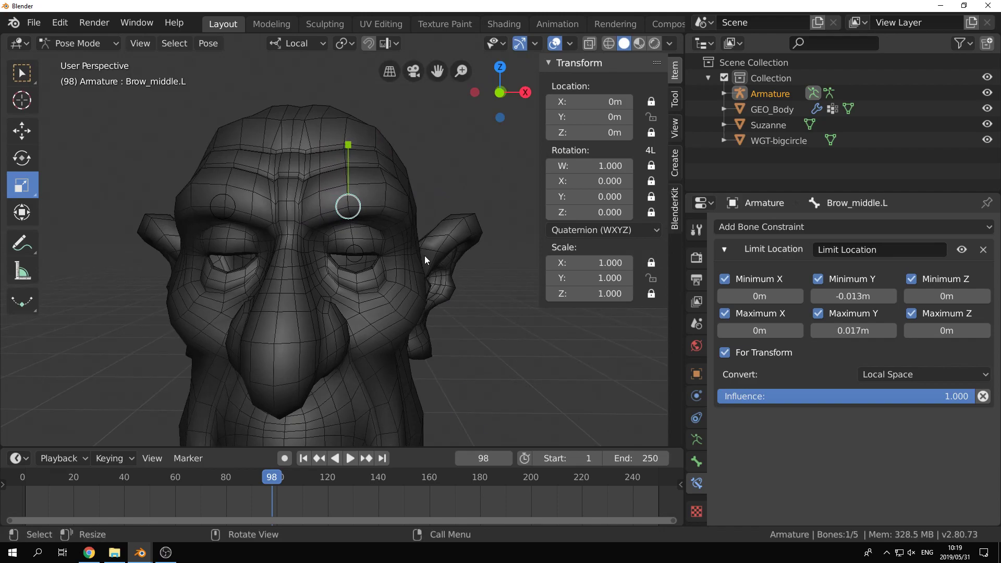
middle_drag(356, 139, 321, 344)
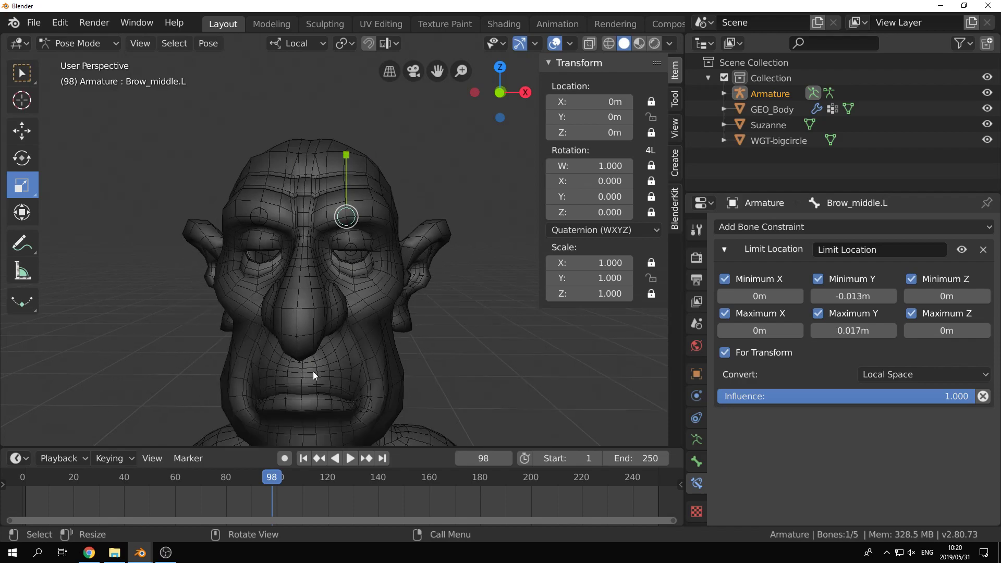
shift+middle_drag(429, 373, 435, 238)
click(373, 267)
scroll(436, 314, up, 2)
middle_drag(444, 298, 428, 296)
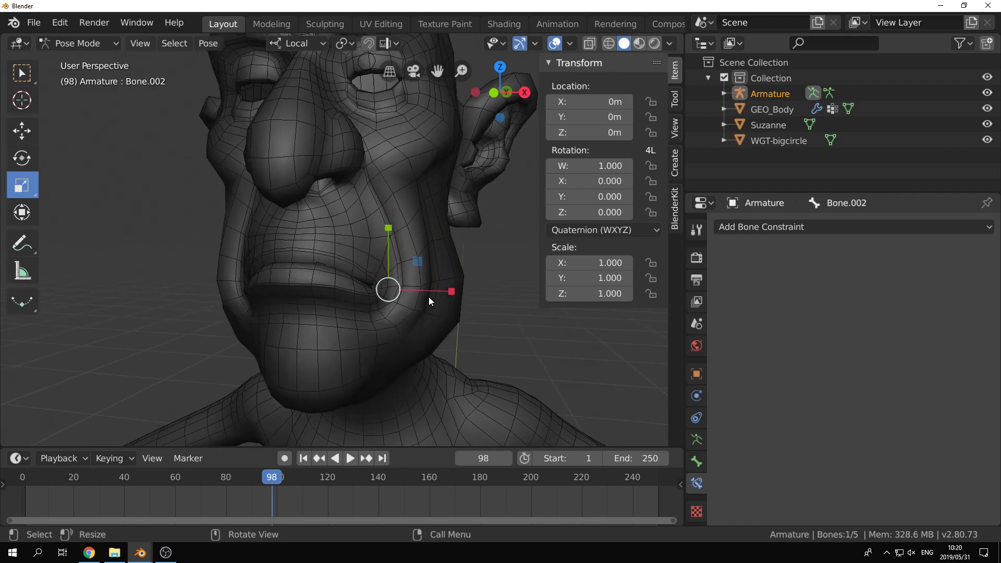
scroll(442, 338, up, 1)
middle_drag(442, 339, 384, 329)
Step: Switch to Object Mode, select GEO_Body and display its shape keys
key(ctrl+Tab)
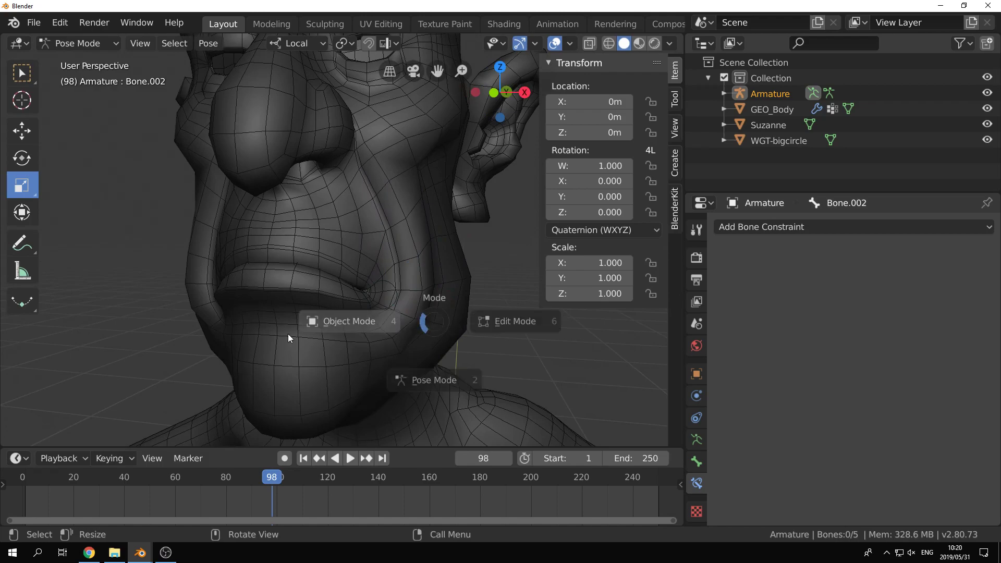
click(300, 334)
click(418, 329)
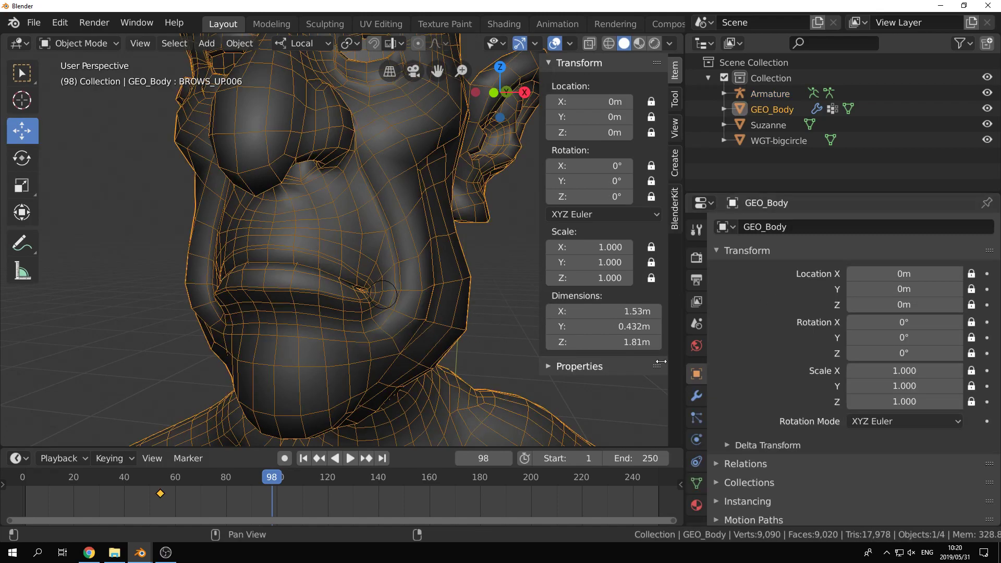
click(697, 483)
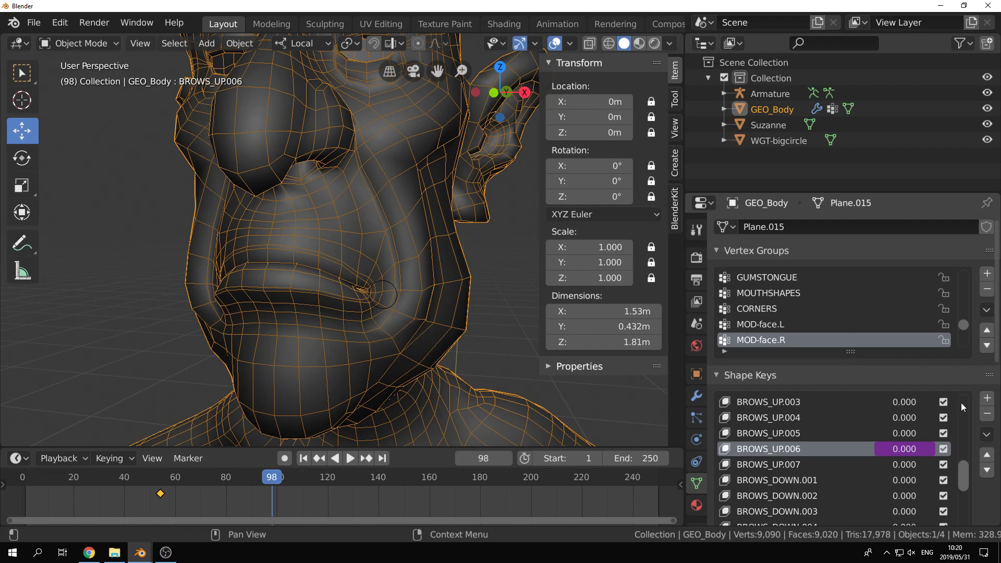
Step: Find the CORNERS UP.001 shape key, try out its value, and add a driver to it
scroll(834, 417, down, 4)
scroll(834, 427, down, 4)
scroll(838, 427, up, 13)
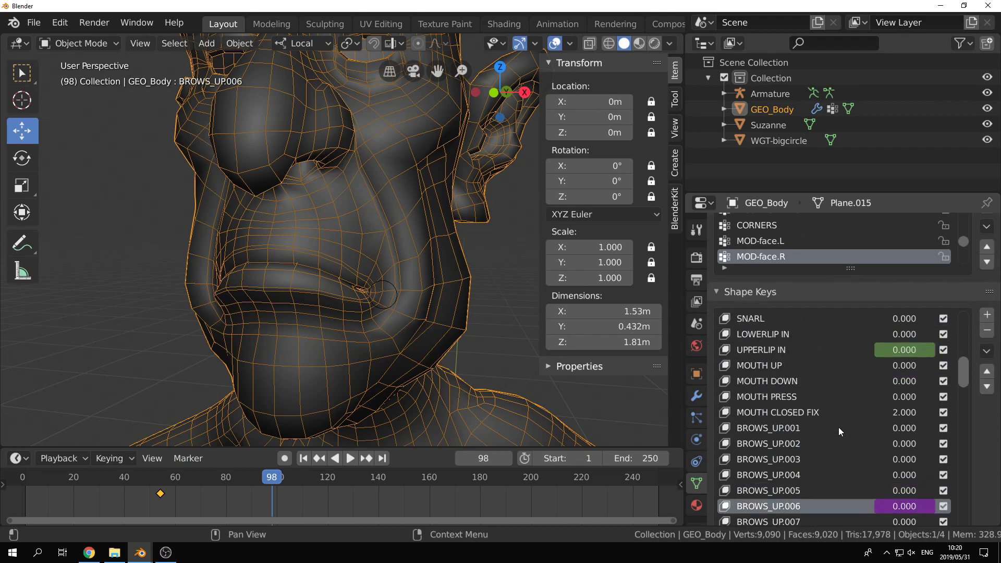
scroll(838, 427, down, 8)
scroll(839, 426, down, 15)
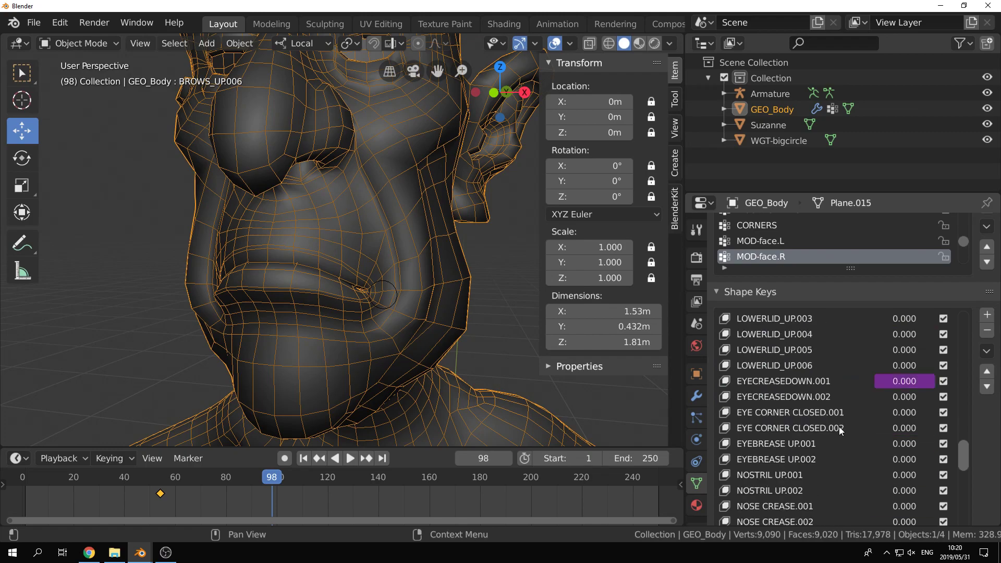
scroll(839, 427, down, 3)
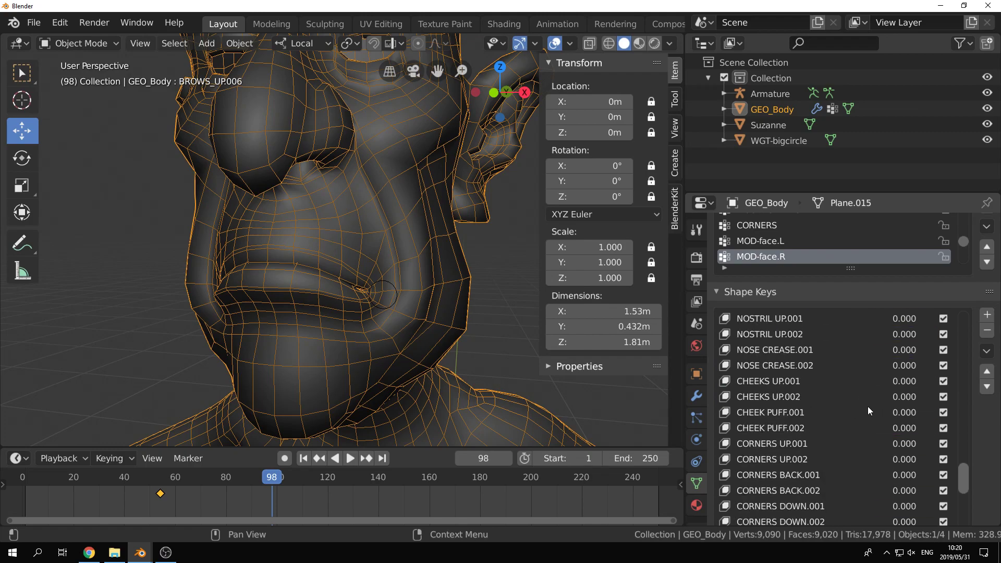
scroll(818, 399, down, 1)
mouse_move(891, 428)
mouse_down()
mouse_move(938, 428)
mouse_move(877, 432)
mouse_up()
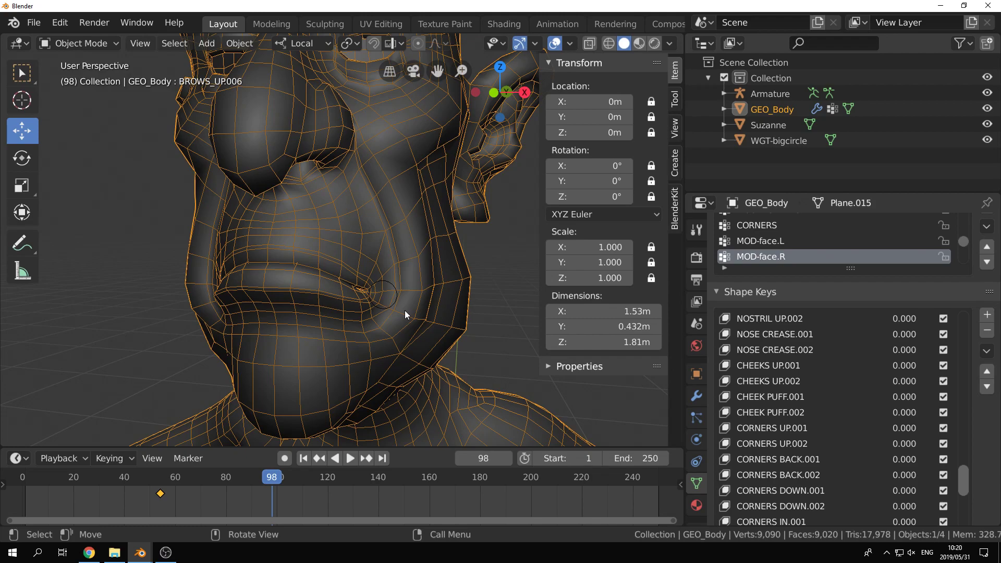
right_click(902, 424)
click(890, 348)
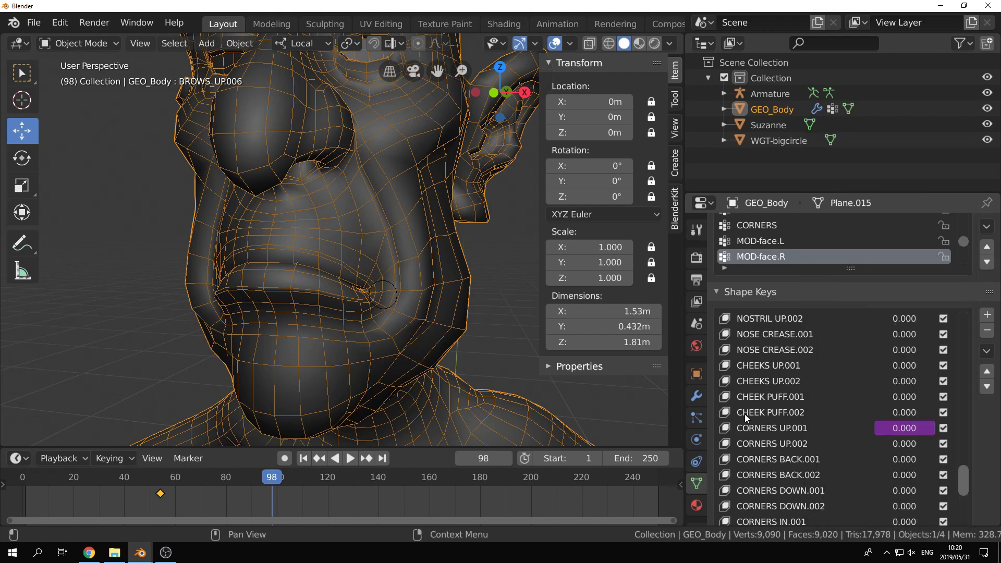
Step: Split the 3D viewport in two and turn the new area into the Drivers editor
drag(678, 39, 359, 82)
key(n)
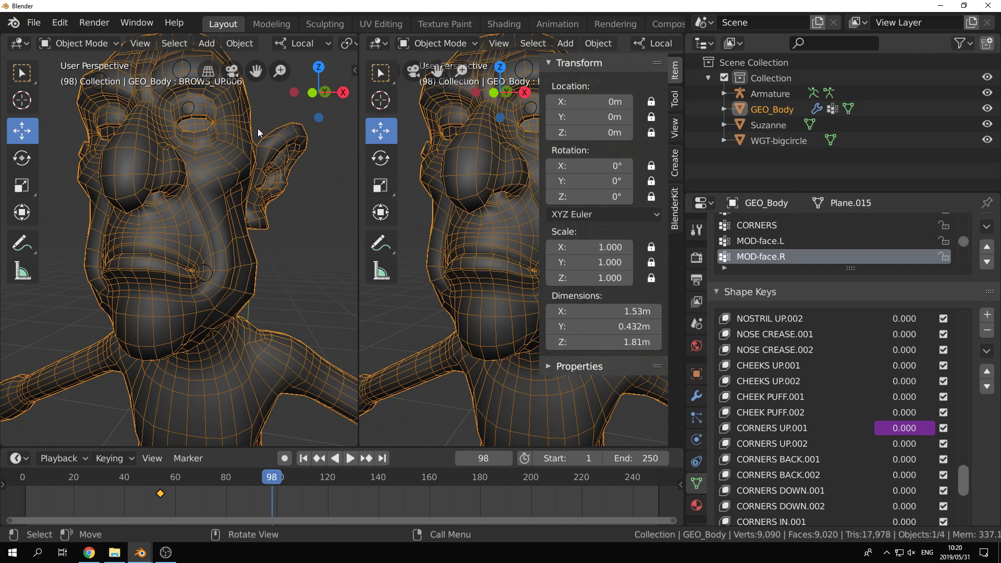
click(378, 46)
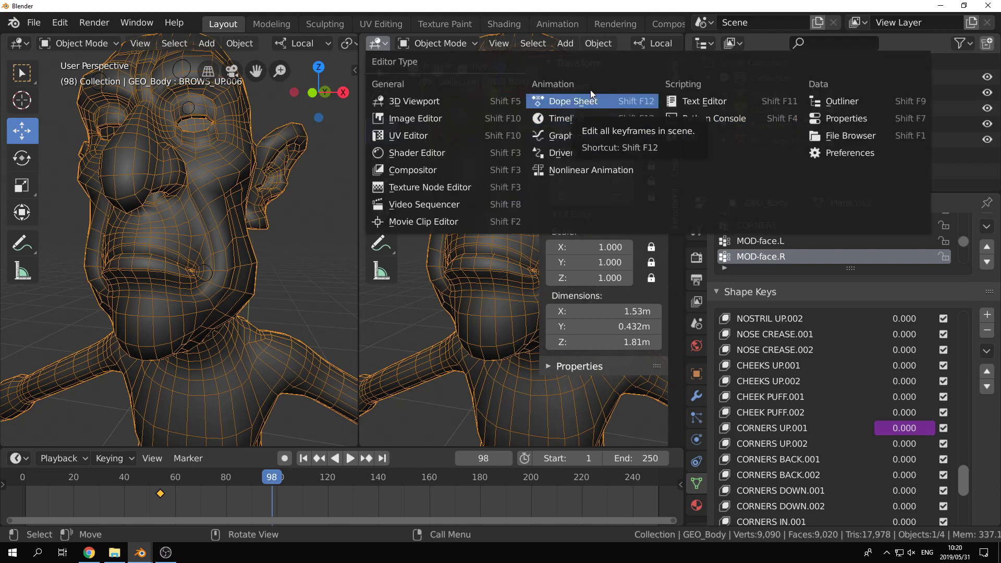
click(574, 138)
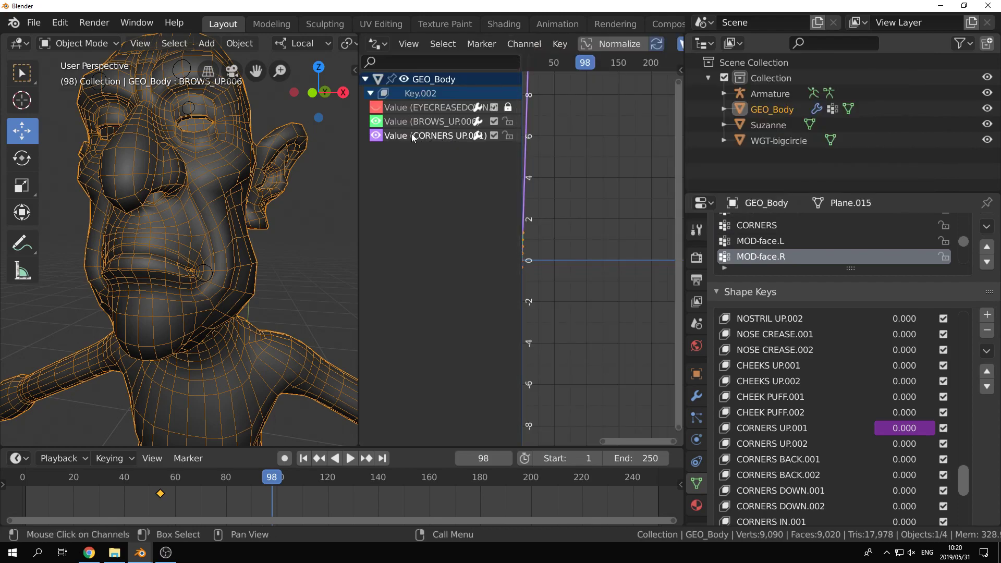
Step: Hide the BROWS_UP.006 driver curve and make room in the Drivers editor to show the CORNERS UP.001 driver settings
click(377, 123)
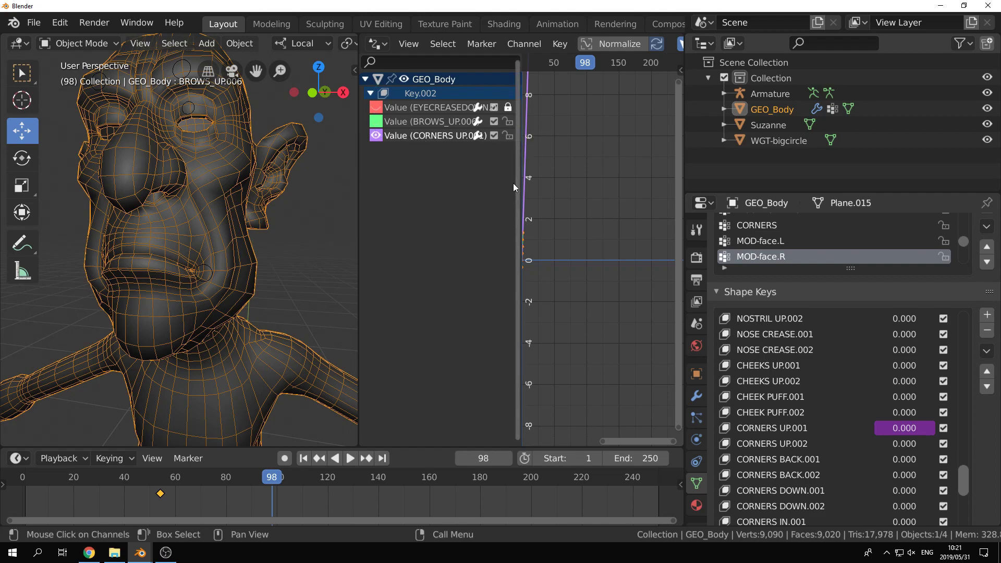
drag(521, 183, 446, 194)
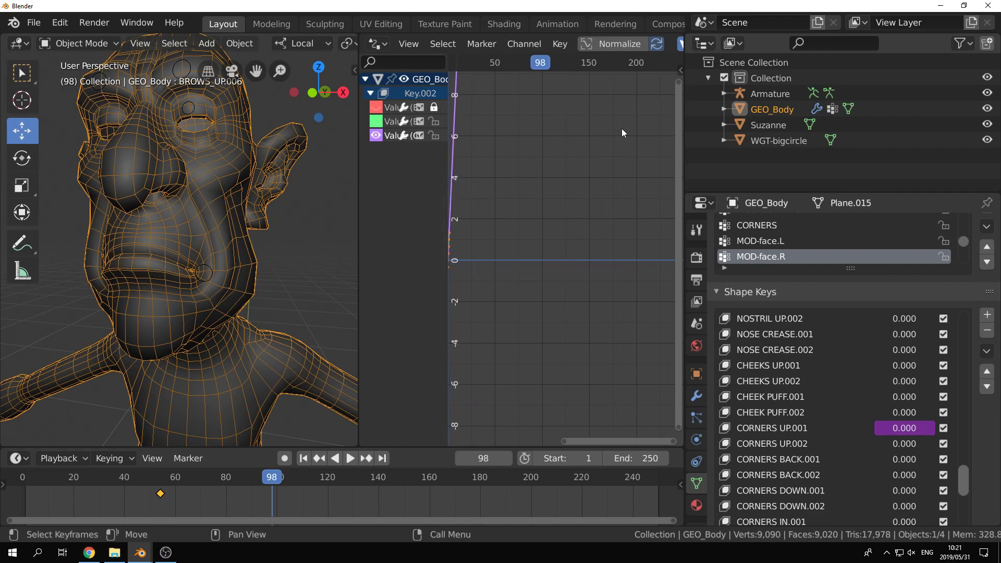
drag(684, 141, 759, 143)
key(n)
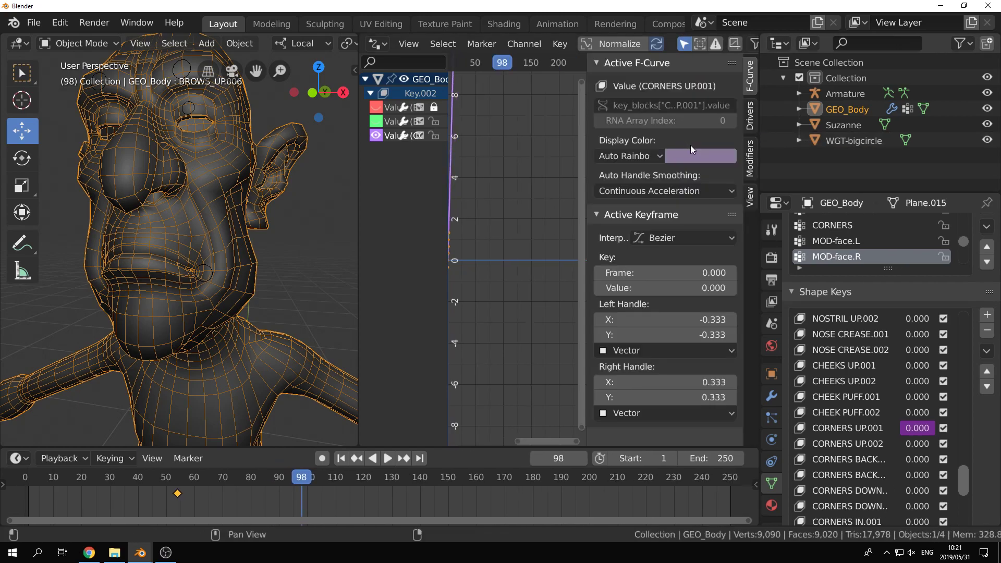
click(752, 124)
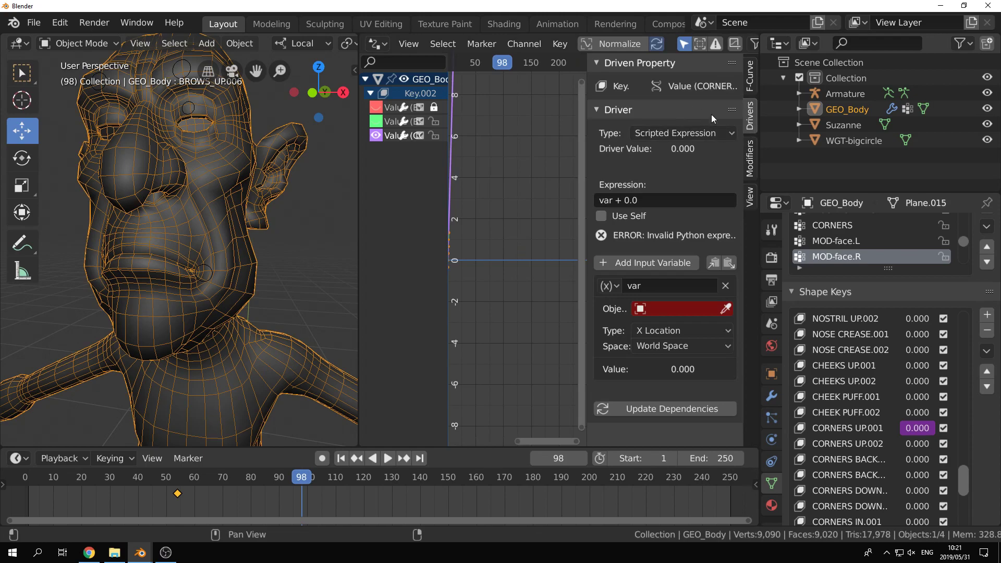
Step: Change the CORNERS UP.001 driver's expression to var
click(611, 200)
drag(614, 200, 700, 205)
key(BackSpace)
key(Return)
click(656, 309)
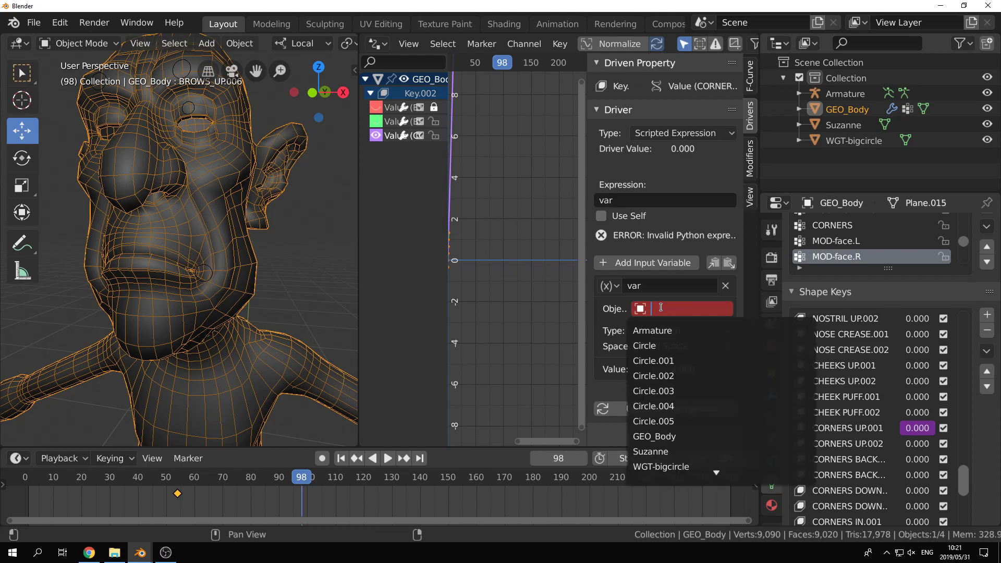
Step: Select the mouth corner bone in Pose Mode and rename it MouthCorner.L
click(213, 278)
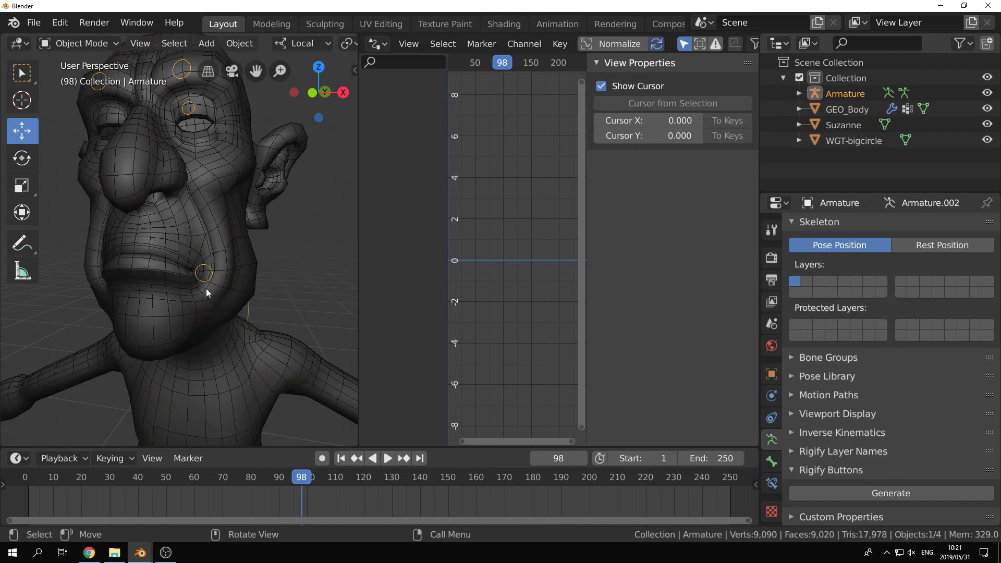
key(ctrl+Tab)
click(213, 278)
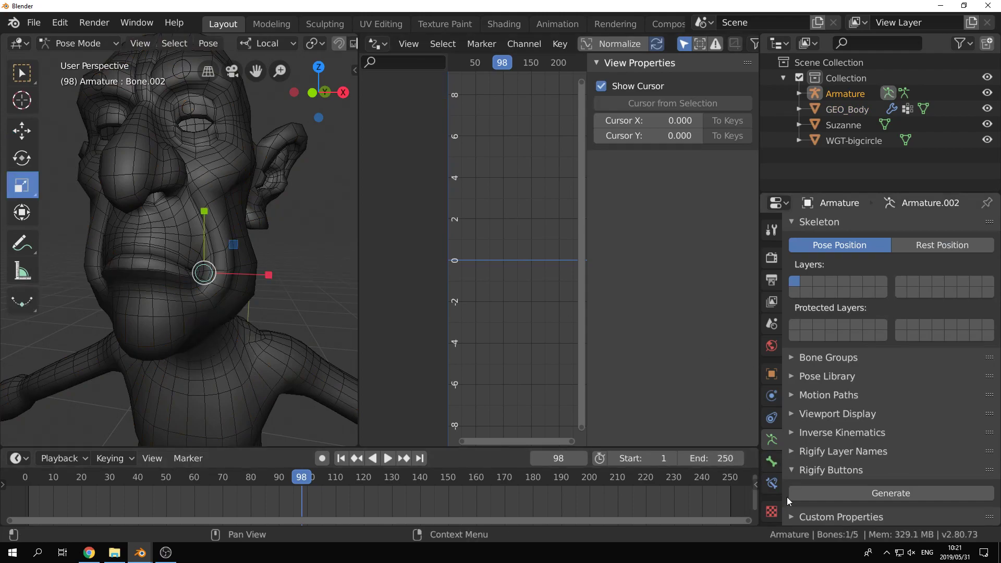
click(771, 462)
click(872, 224)
text(MouthCorner.L)
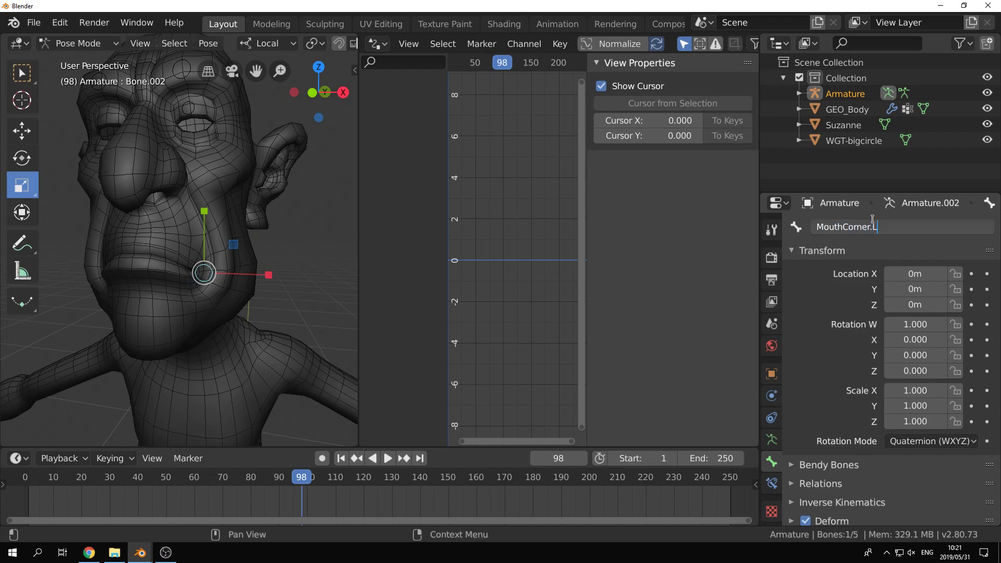
key(Return)
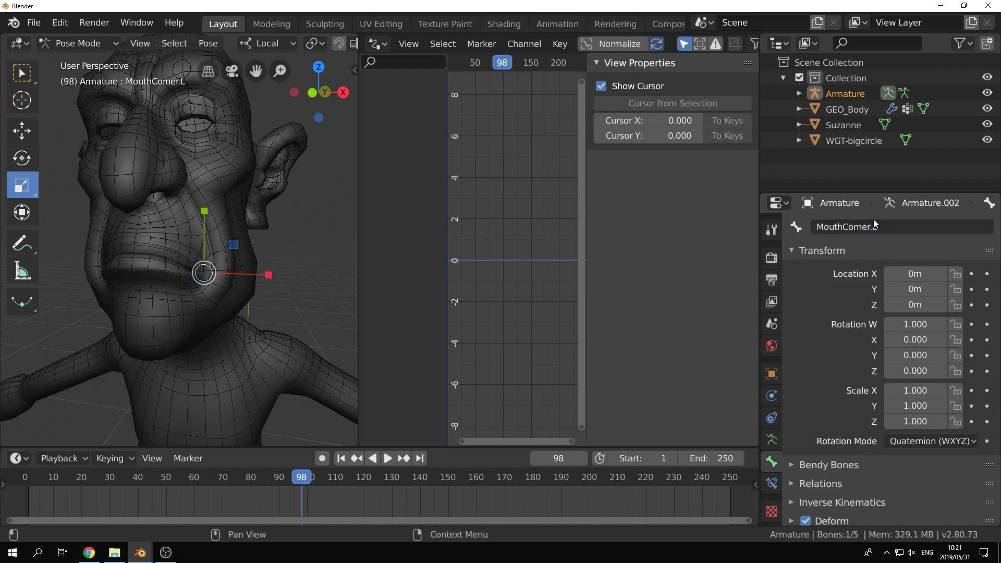
Step: Return to GEO_Body in Object Mode and set the CORNERS UP.001 driver variable's object to Armature
key(ctrl+Tab)
click(214, 174)
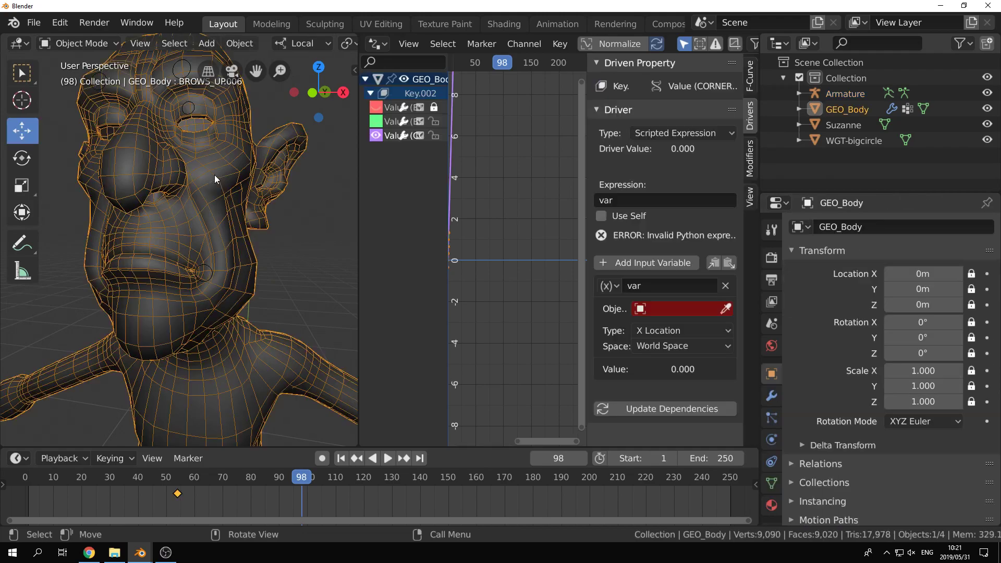
click(662, 310)
click(662, 329)
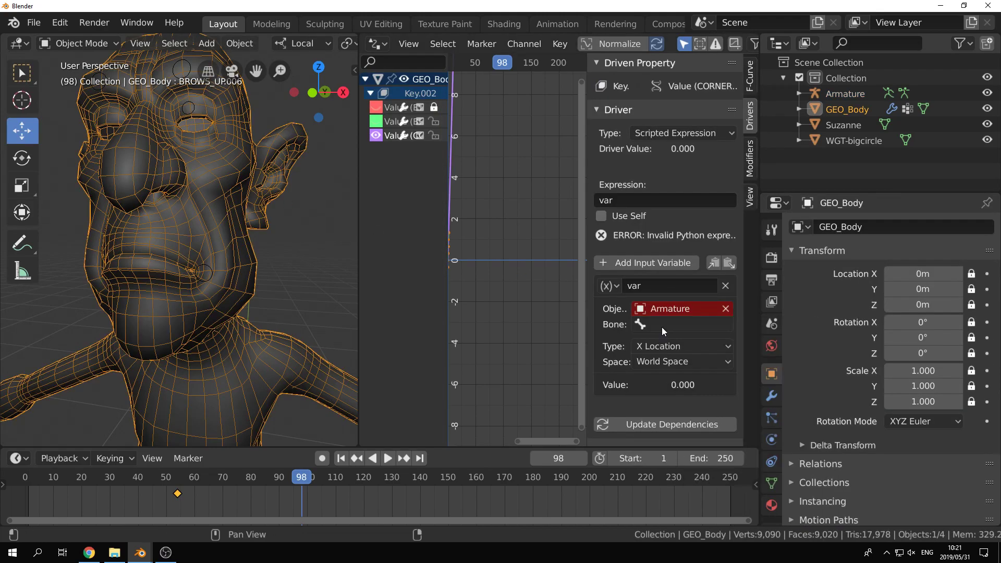
Step: Set the CORNERS UP.001 driver variable's bone to MouthCorner.L and its transform type to Y Location
click(664, 326)
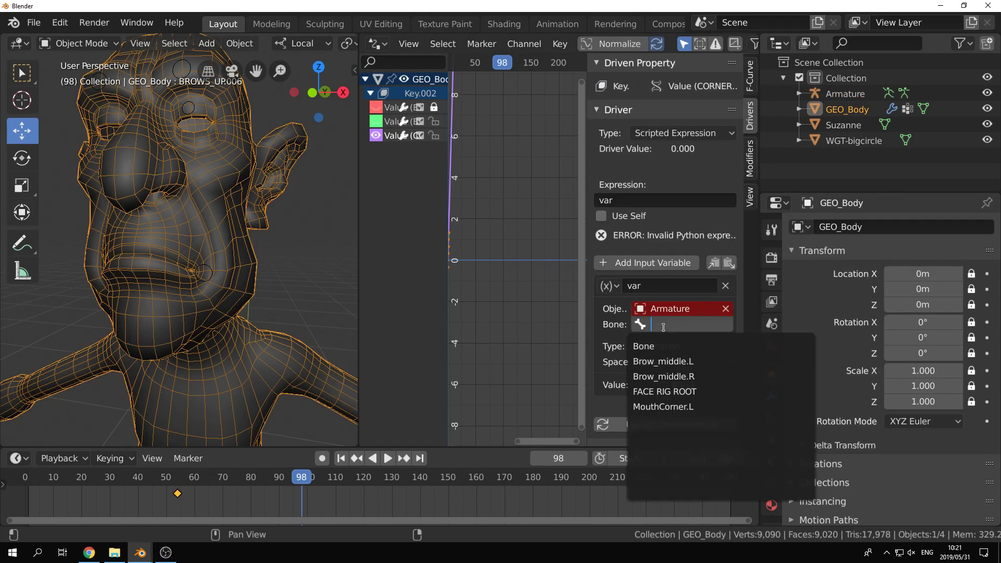
click(688, 406)
click(695, 348)
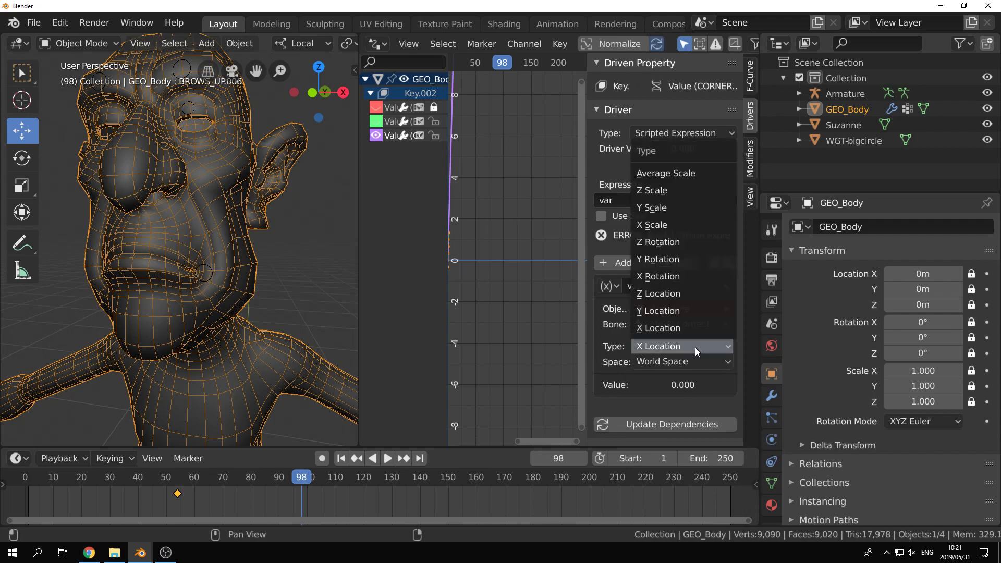
click(695, 347)
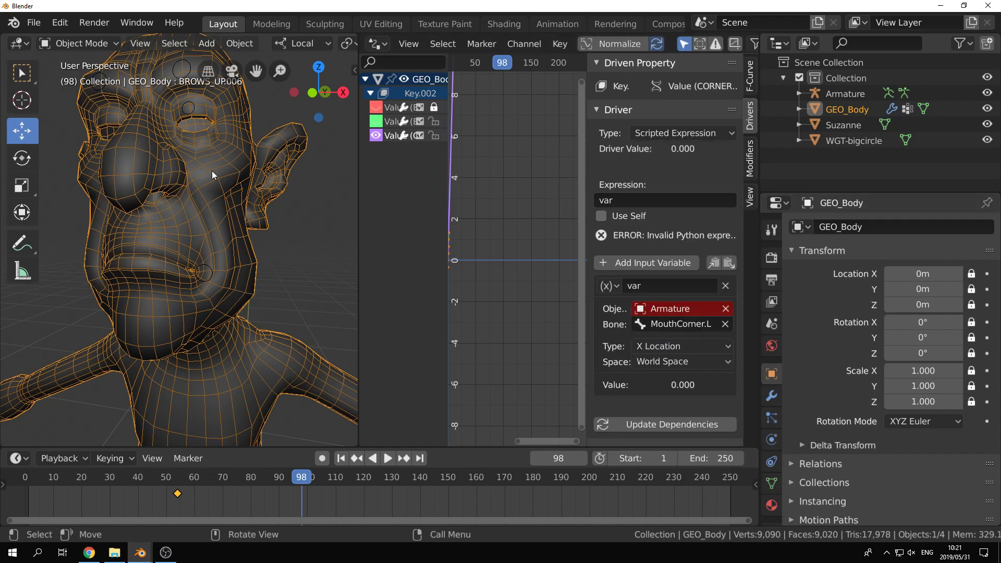
click(693, 346)
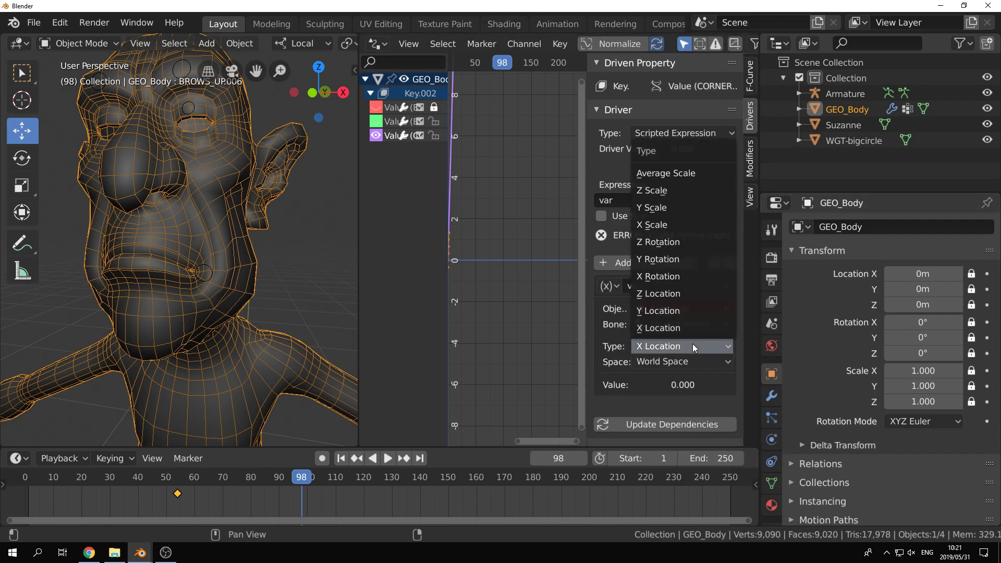
click(680, 311)
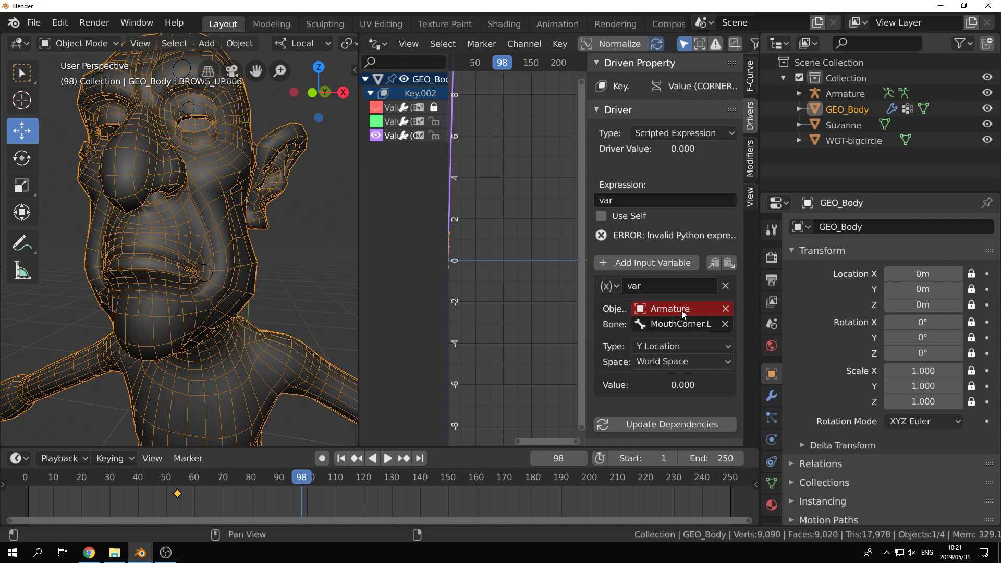
Step: Set the driver variable's transform space to Local Space and update the driver's dependencies
click(691, 363)
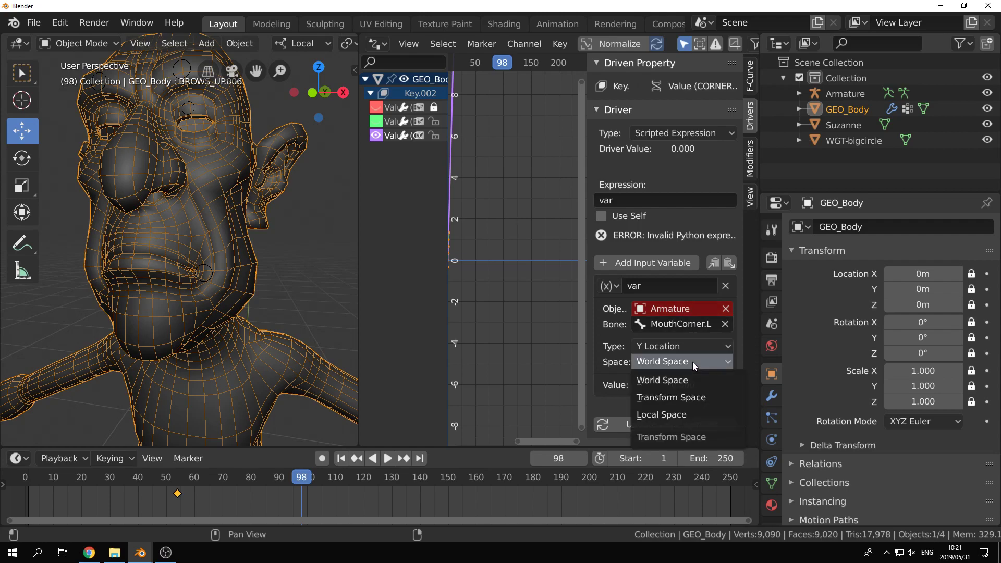
click(684, 415)
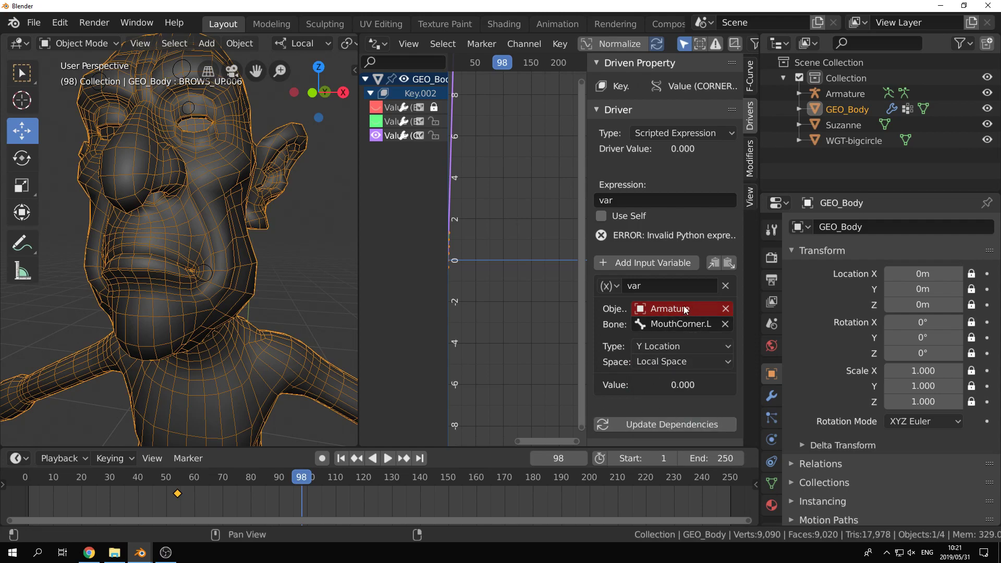
click(647, 425)
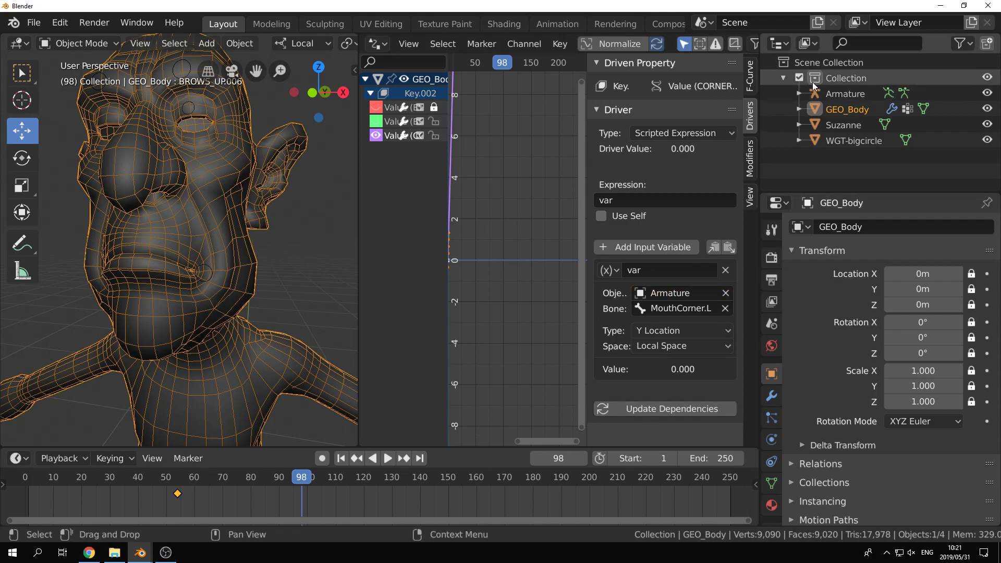
Step: Select the MouthCorner.L bone in Pose Mode and move it about 1.667 m up along global Z to raise the mouth corner
click(751, 81)
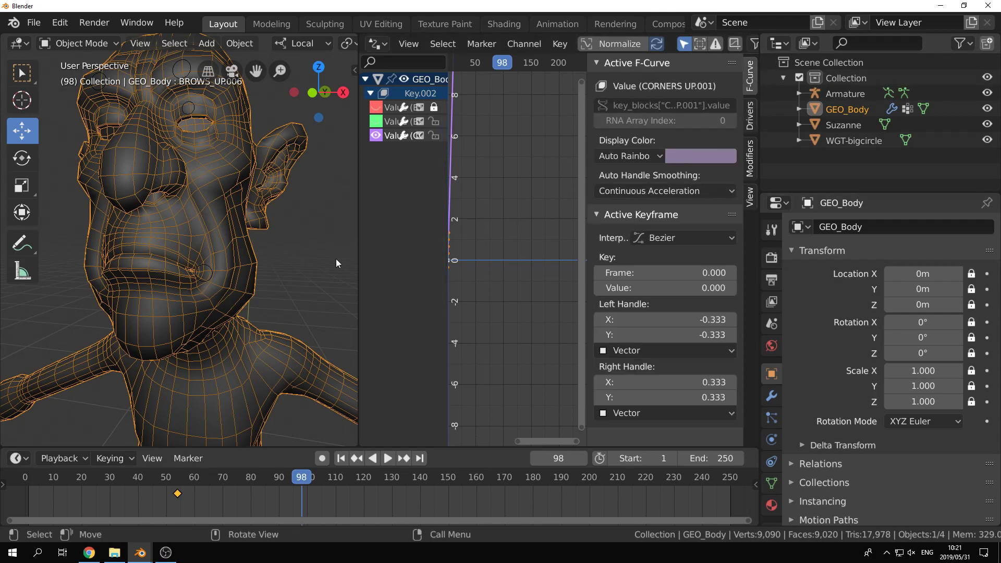
middle_drag(230, 261, 230, 273)
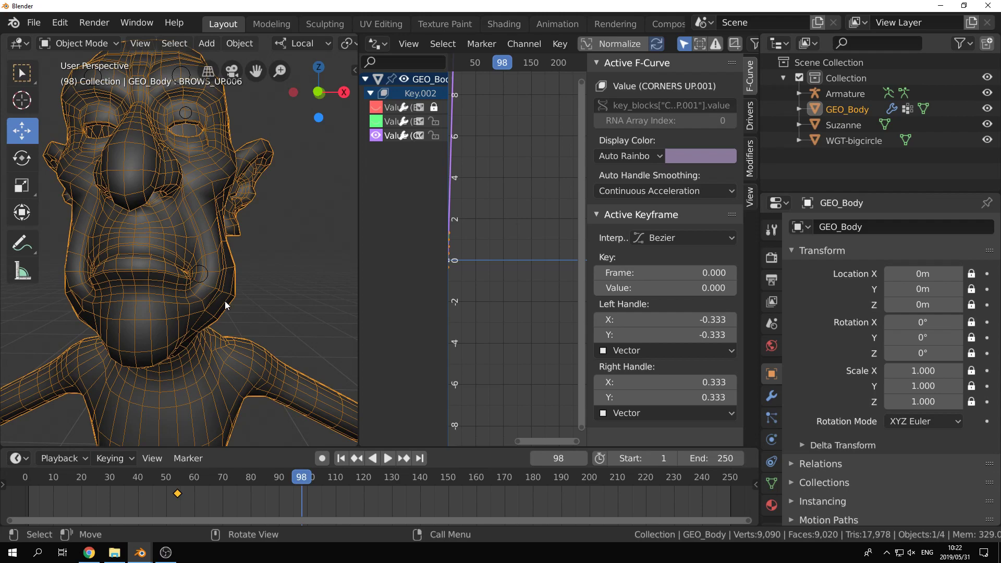
click(206, 267)
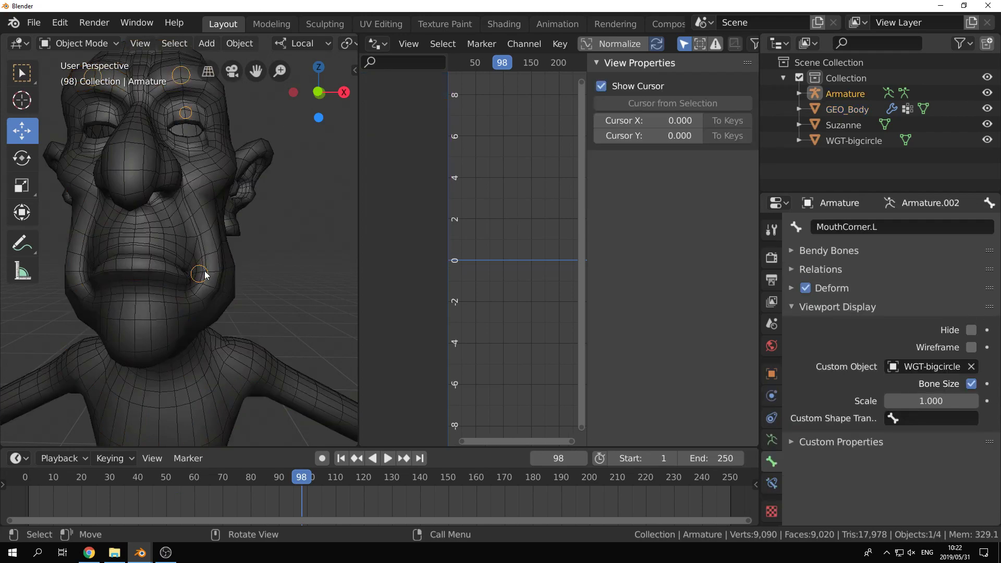
click(201, 274)
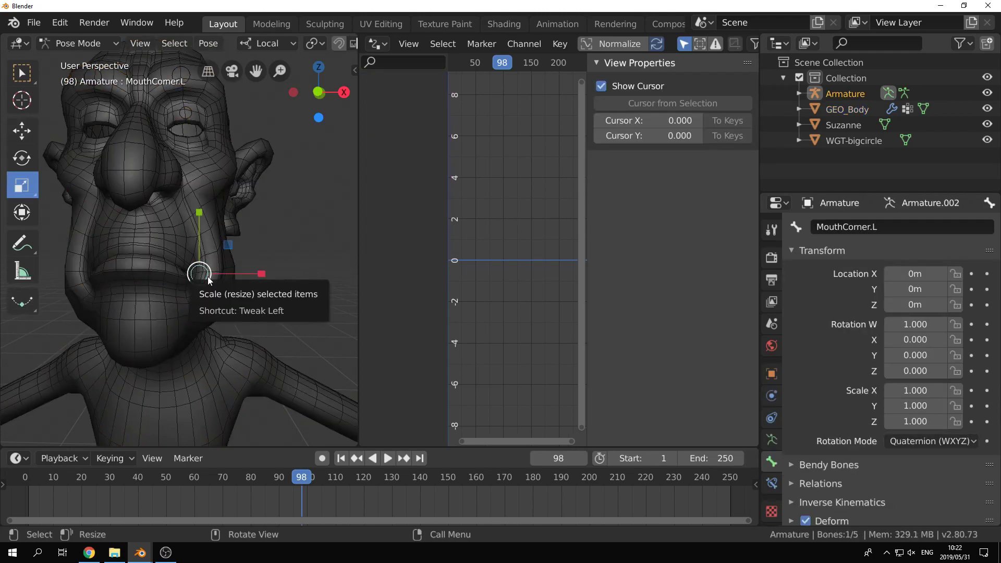
key(g)
key(z)
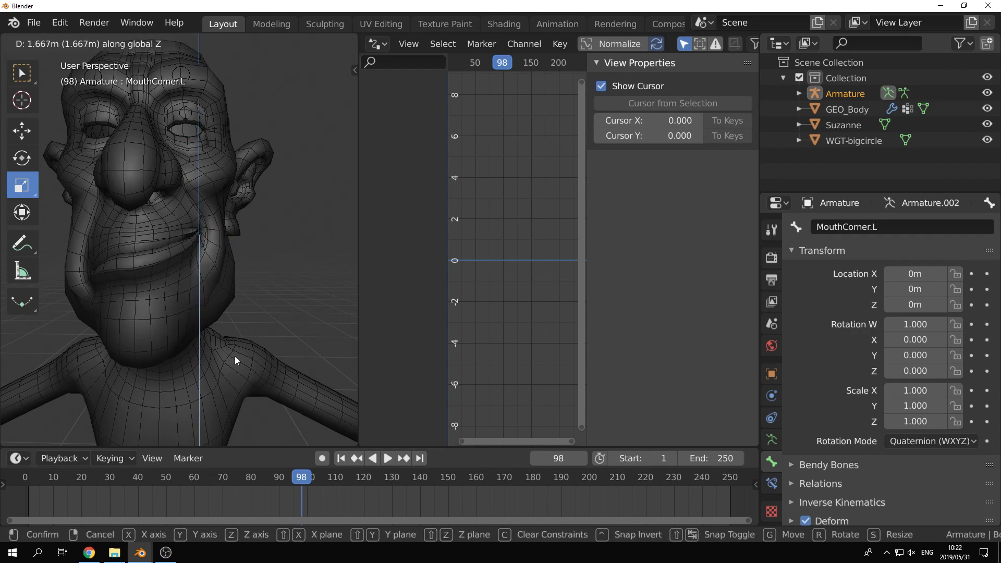
click(239, 342)
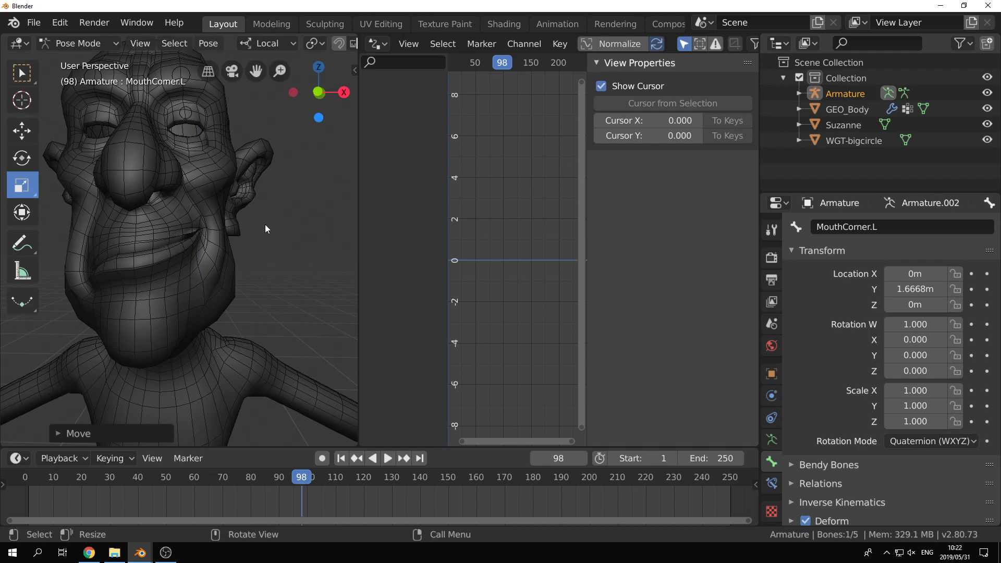
Step: Place the 3D cursor on the raised mouth corner in front view as a position marker
key(KP_1)
scroll(279, 242, up, 2)
scroll(260, 224, up, 2)
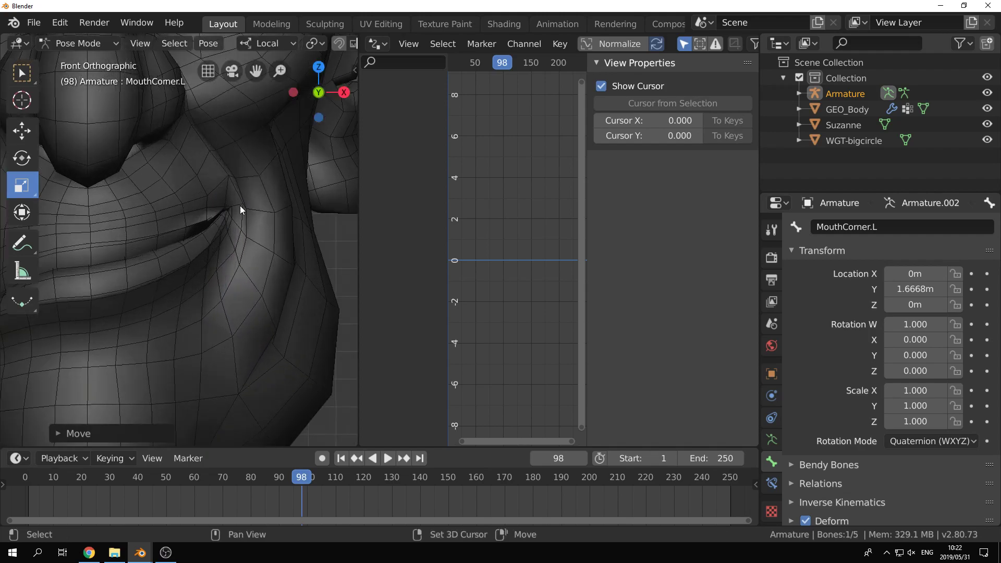
shift+right_click(225, 211)
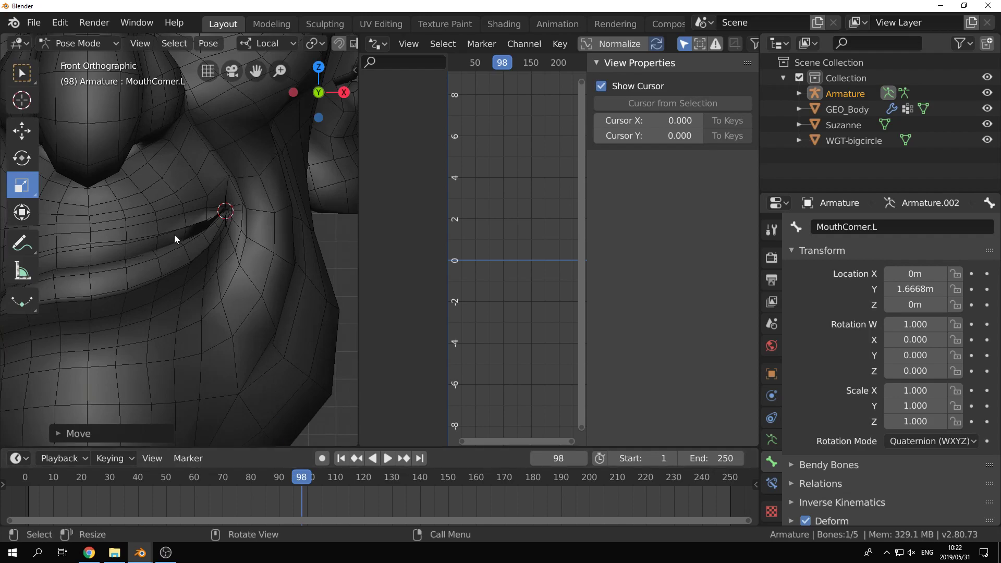
Step: Clear the MouthCorner.L bone's location, raise it about 0.0376 m along its local Y to the 3D cursor, and check its Y location
scroll(260, 230, down, 3)
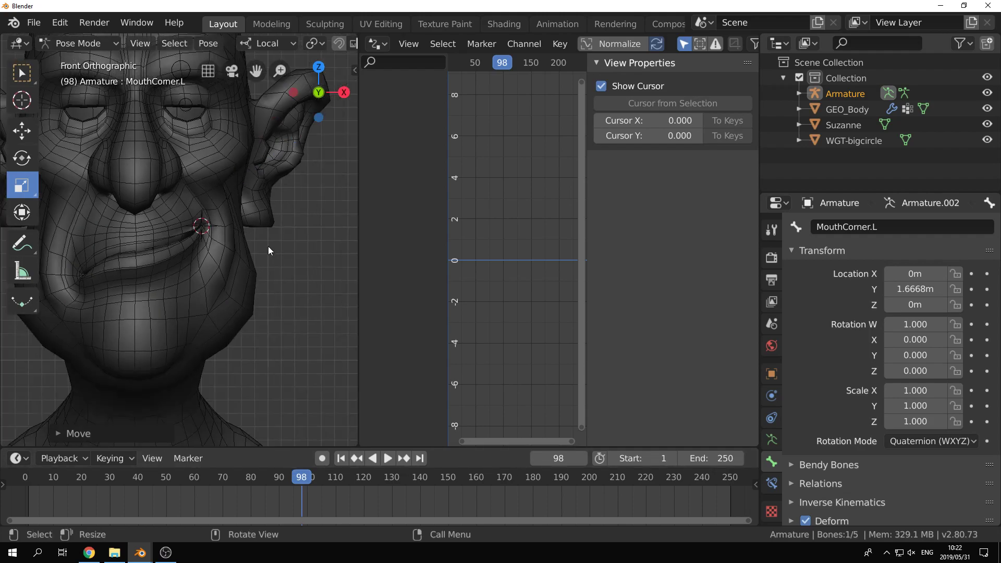
scroll(248, 209, down, 5)
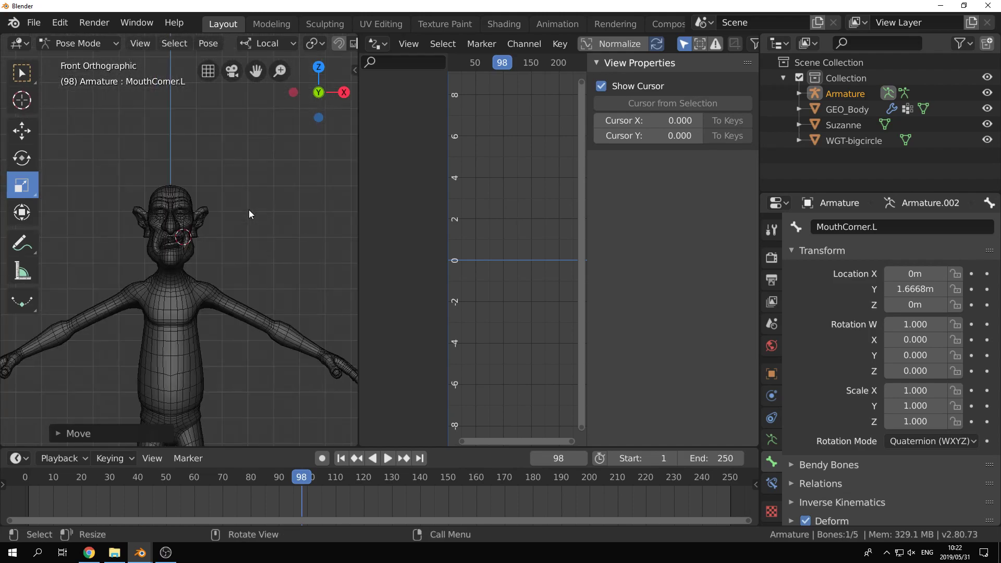
click(249, 209)
scroll(245, 224, up, 5)
scroll(245, 236, up, 5)
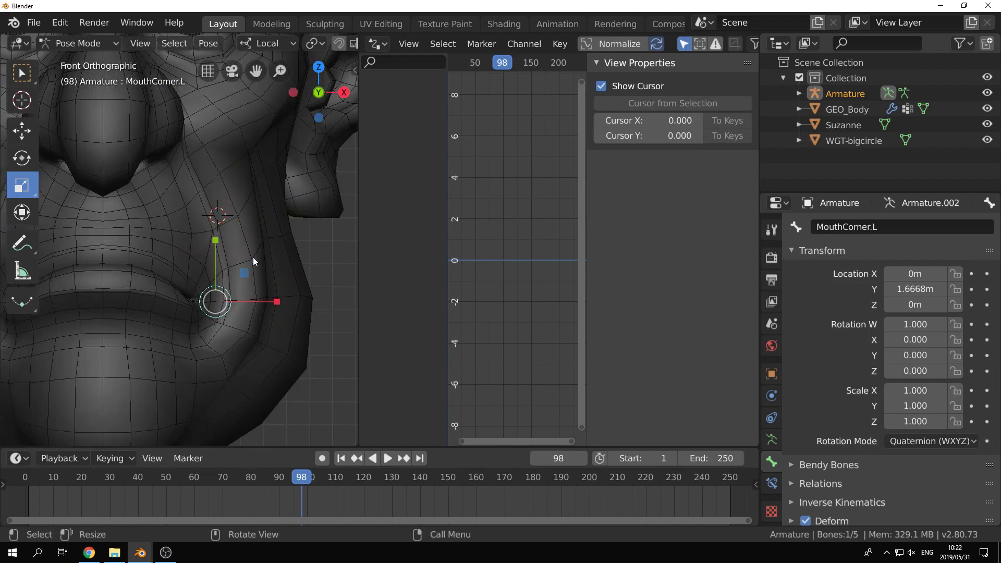
key(g)
key(y)
click(258, 180)
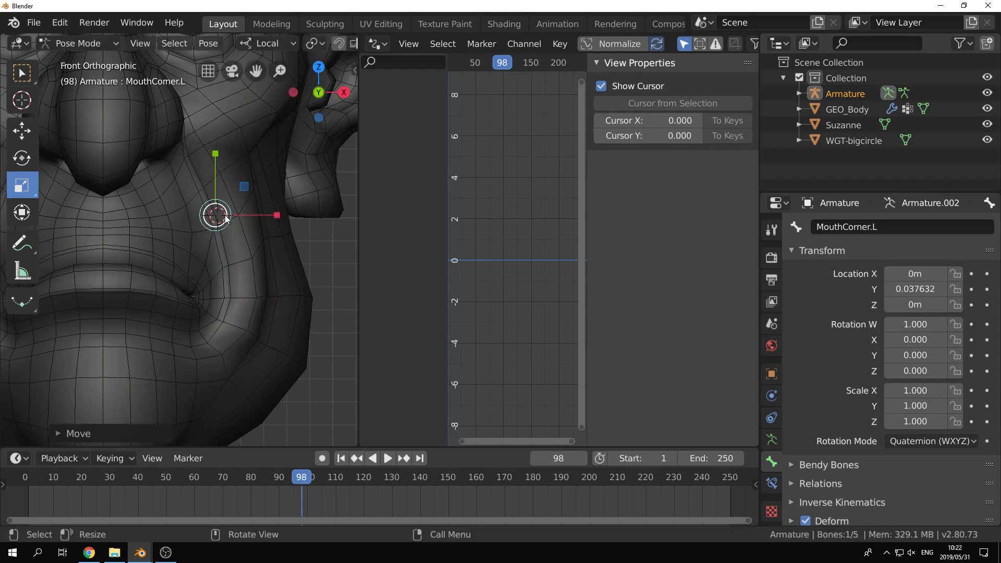
key(n)
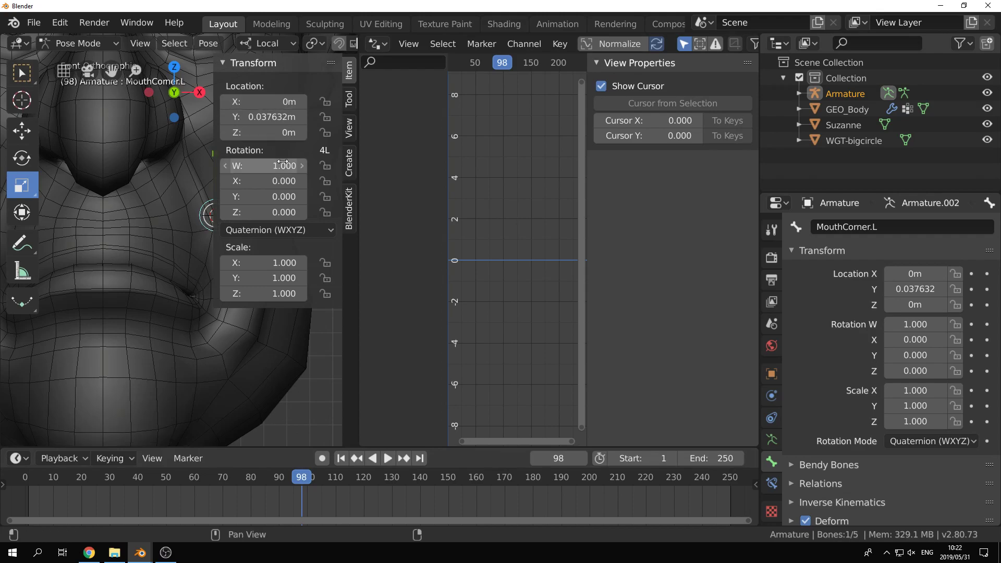
key(n)
Step: Select GEO_Body in Object Mode and set the frame of the CORNERS UP.001 driver curve's upper keyframe to 0.037
key(ctrl+Tab)
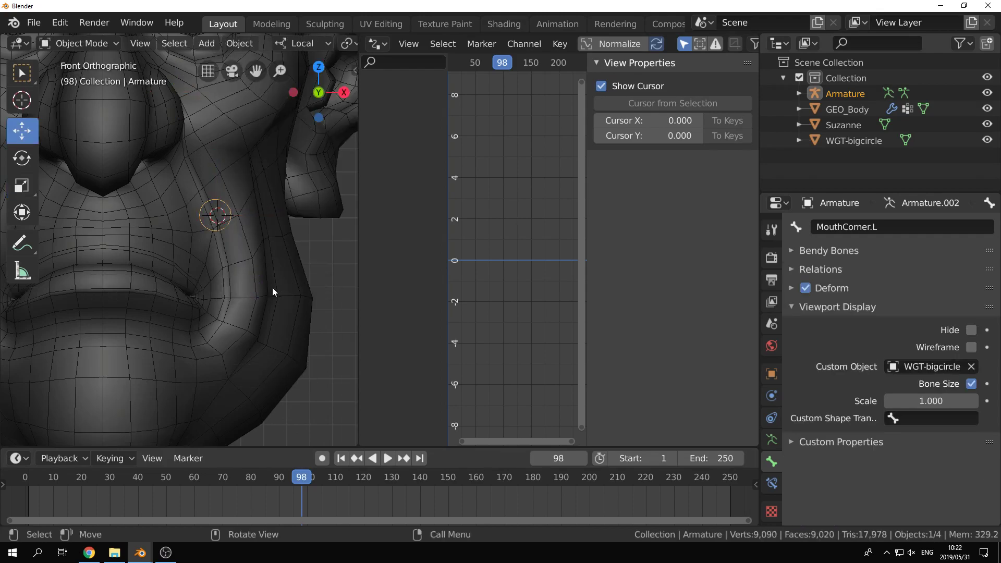
click(272, 286)
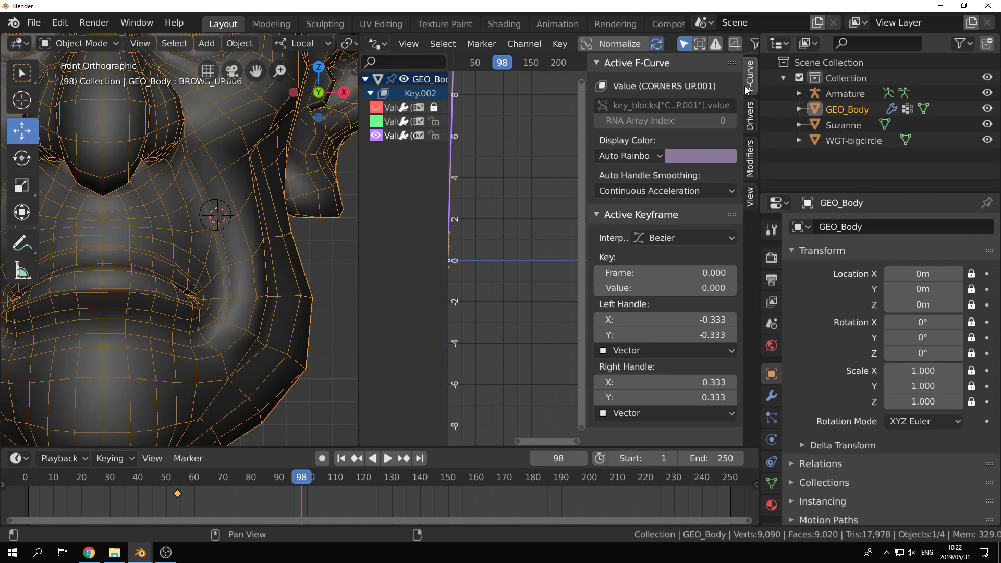
key(Home)
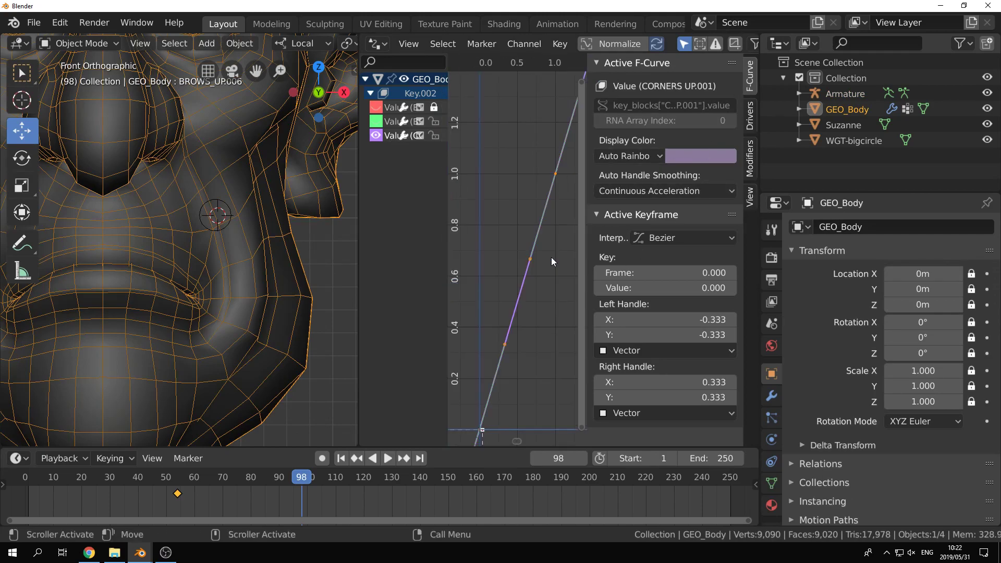
click(556, 177)
click(676, 273)
text(0.03)
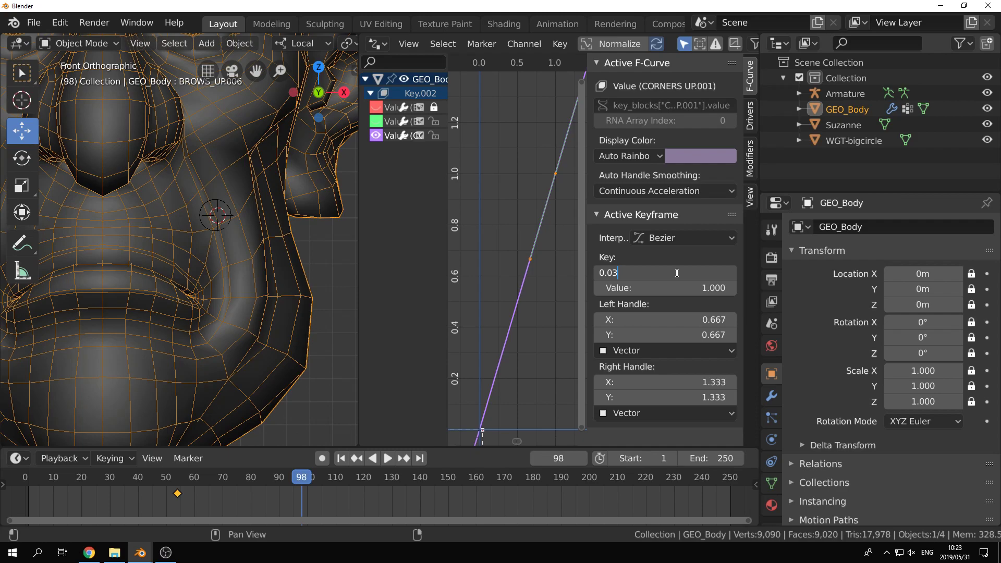
text(7)
key(Return)
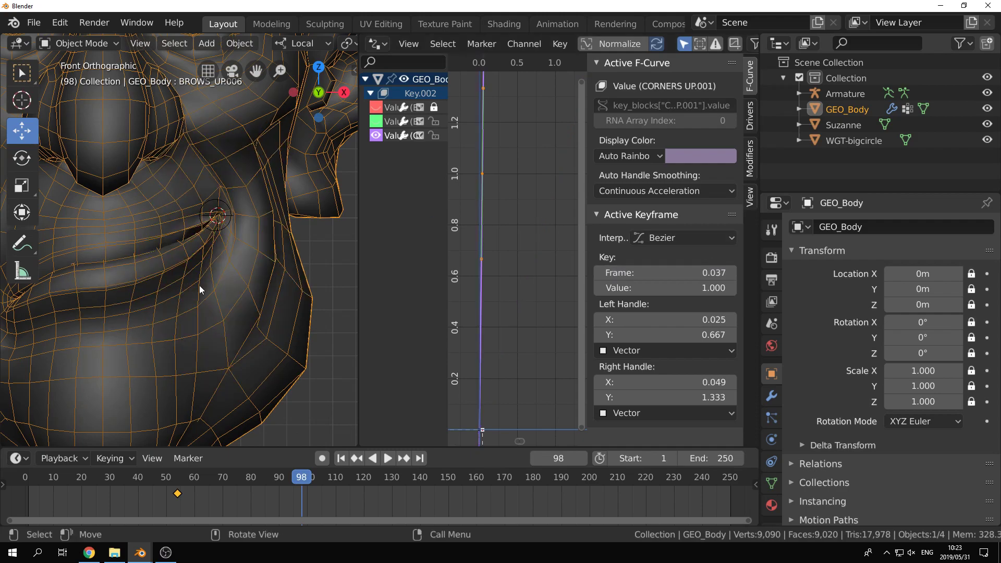
Step: Select the Armature in Object Mode and lock its location, rotation and scale on all axes
click(227, 227)
key(g)
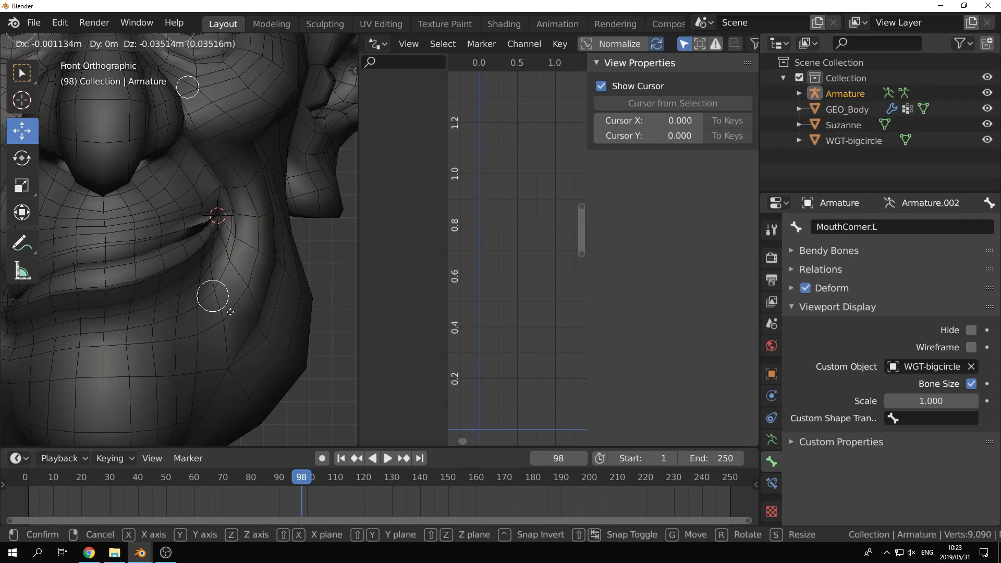
right_click(226, 224)
scroll(226, 224, down, 7)
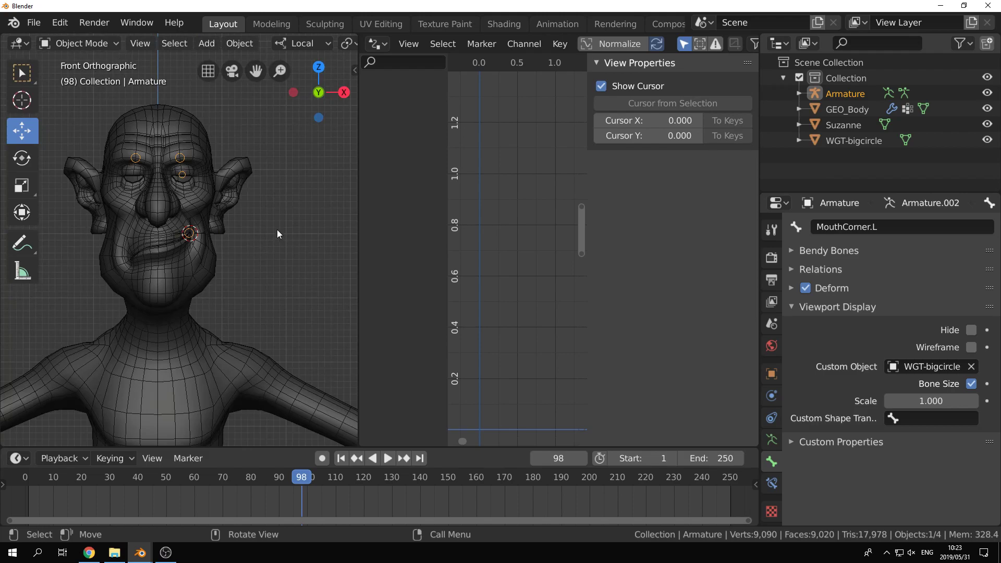
key(n)
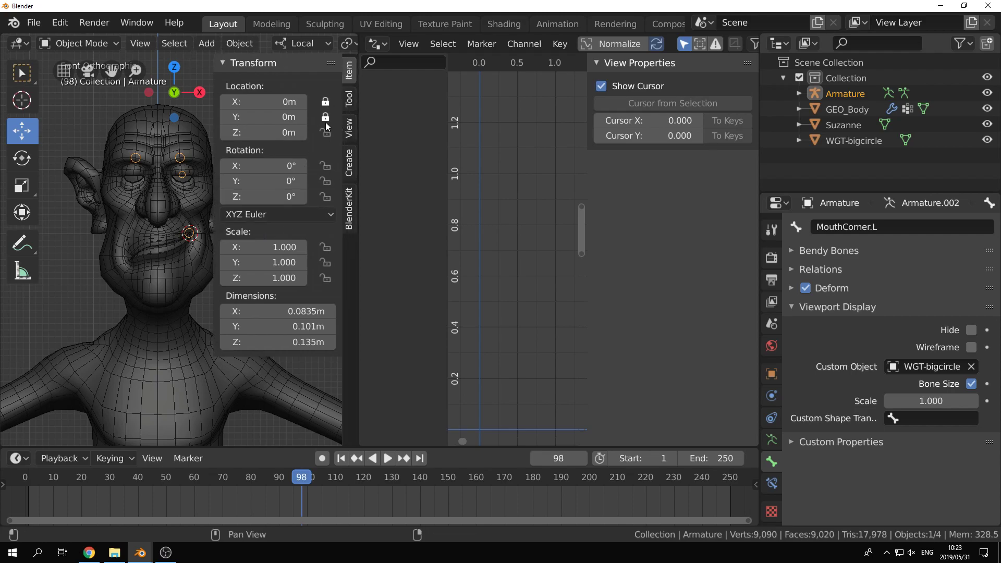
click(326, 279)
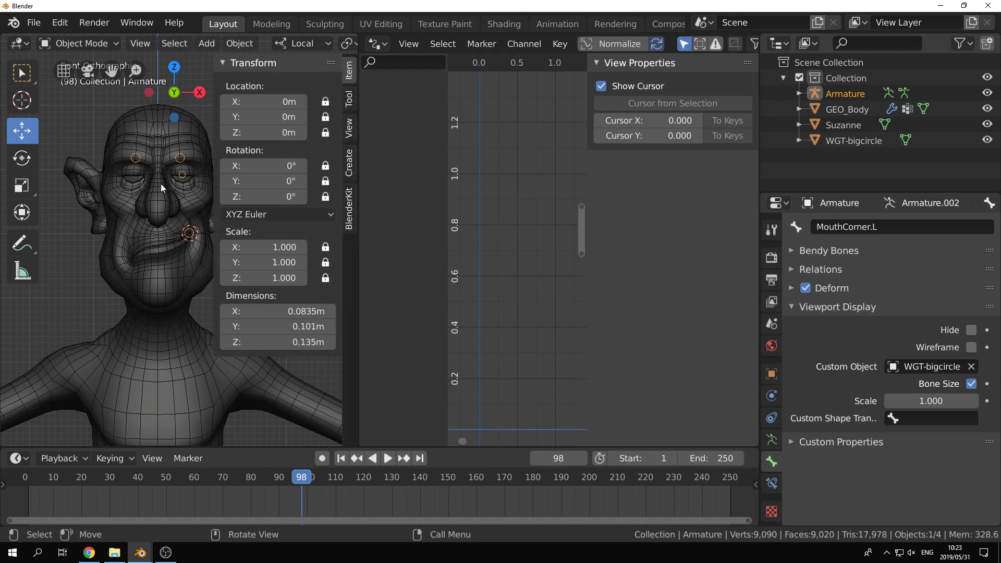
click(193, 247)
click(191, 235)
key(n)
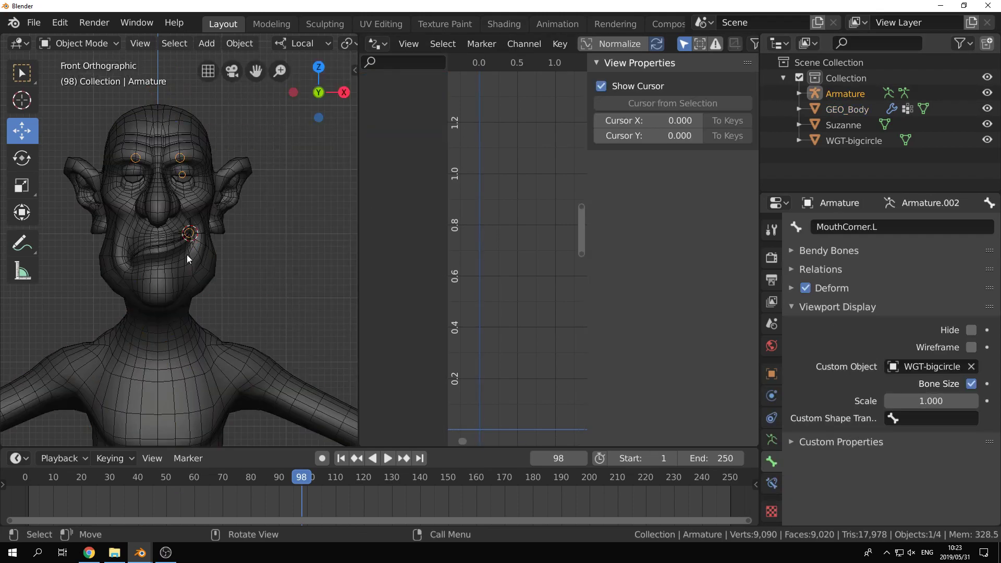
key(g)
key(Escape)
Step: Switch the Armature to Pose Mode and clear the MouthCorner.L bone's location
scroll(203, 250, up, 5)
key(ctrl+Tab)
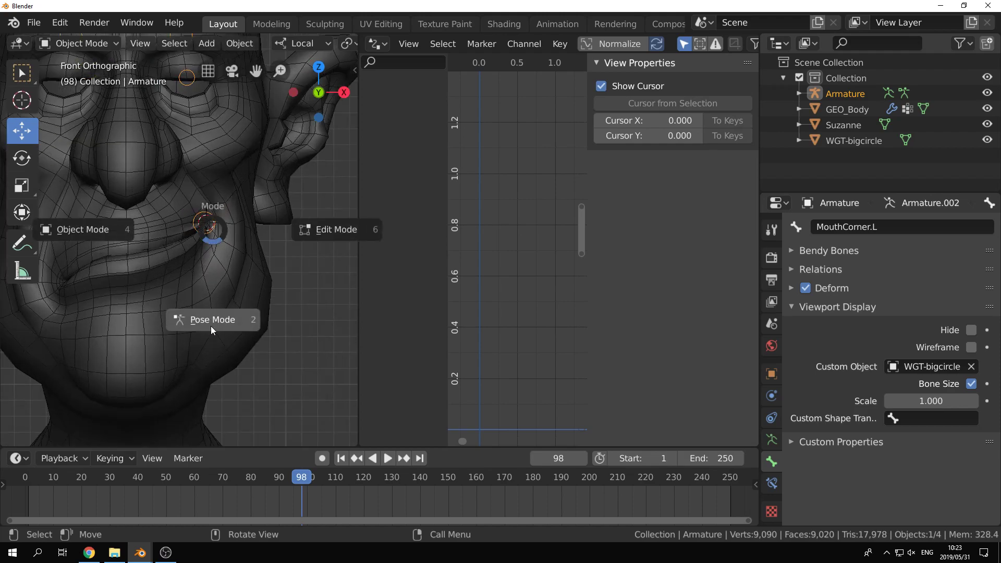
click(210, 332)
shift+middle_drag(252, 242, 197, 264)
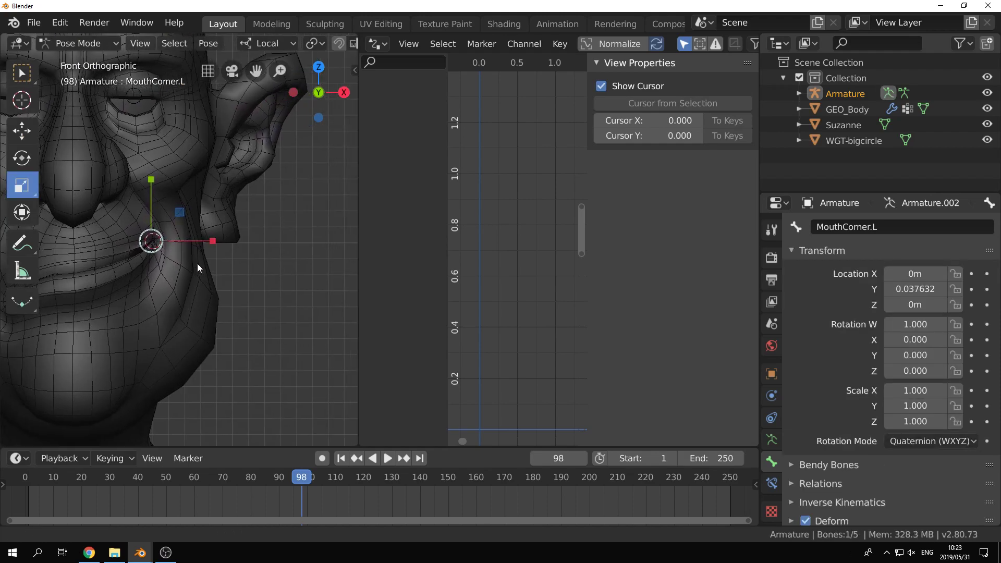
key(g)
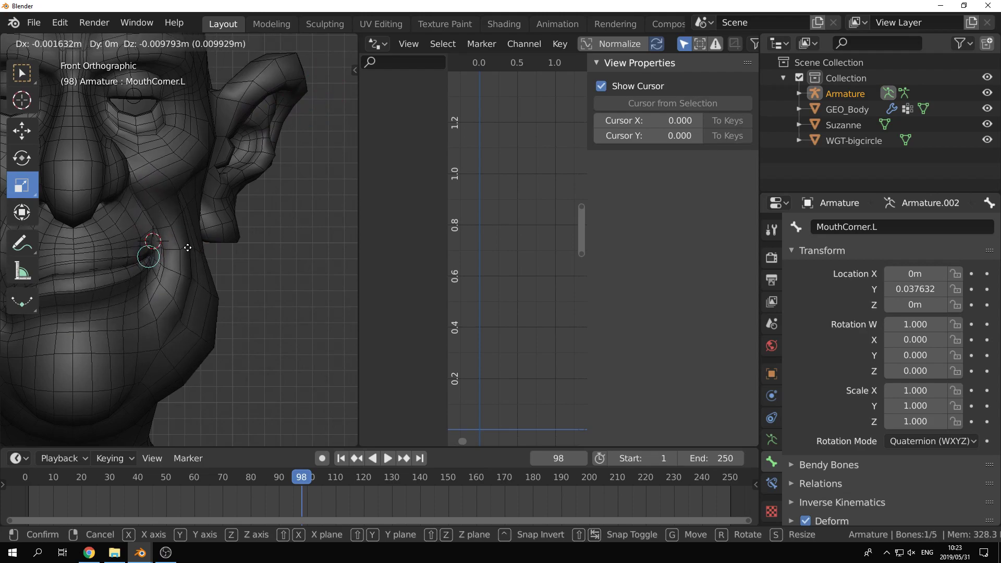
right_click(185, 198)
key(alt+g)
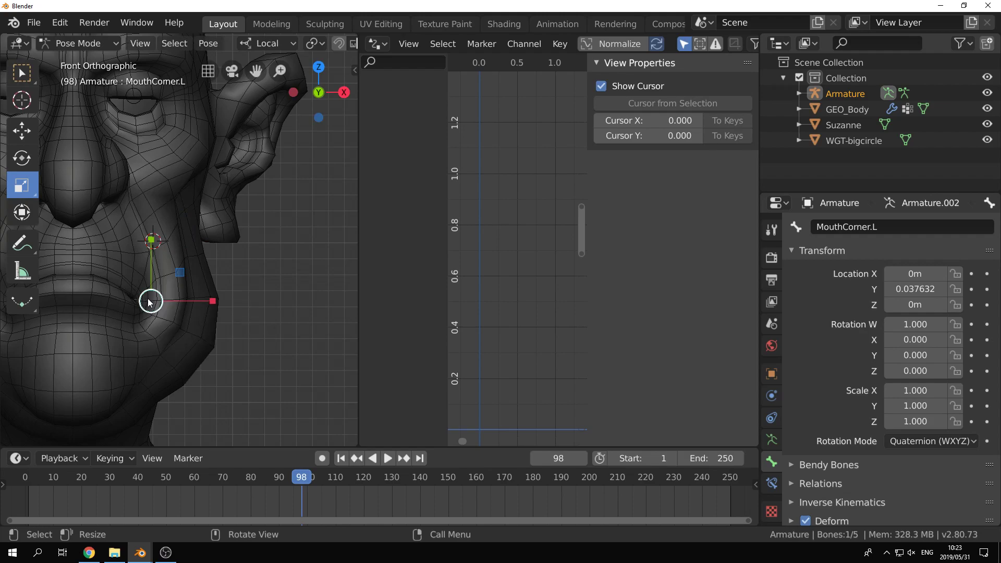
Step: Undo the last action and set GEO_Body's CORNERS DOWN.001 shape key to 1.000 in Object Mode
key(ctrl+z)
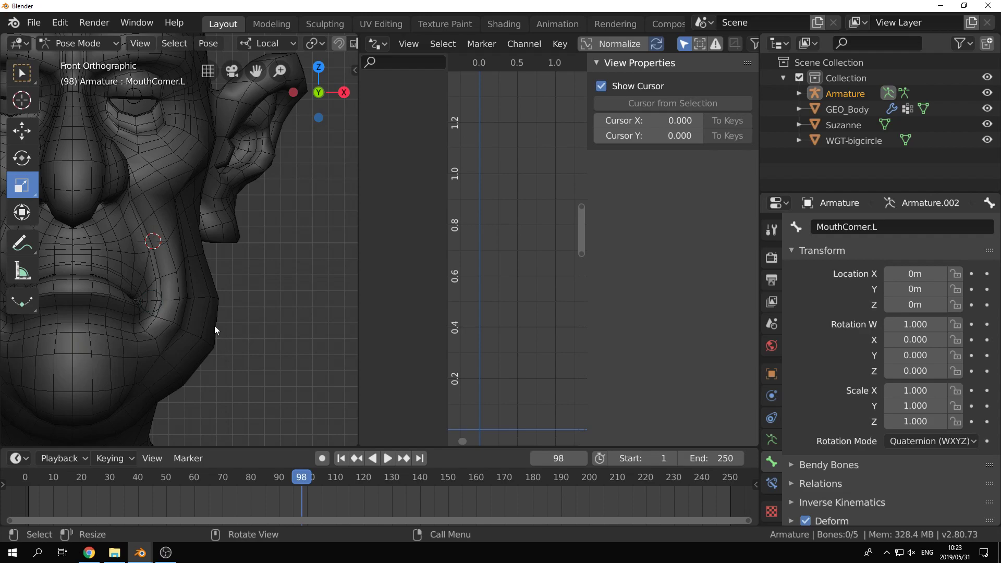
key(ctrl+Tab)
click(197, 333)
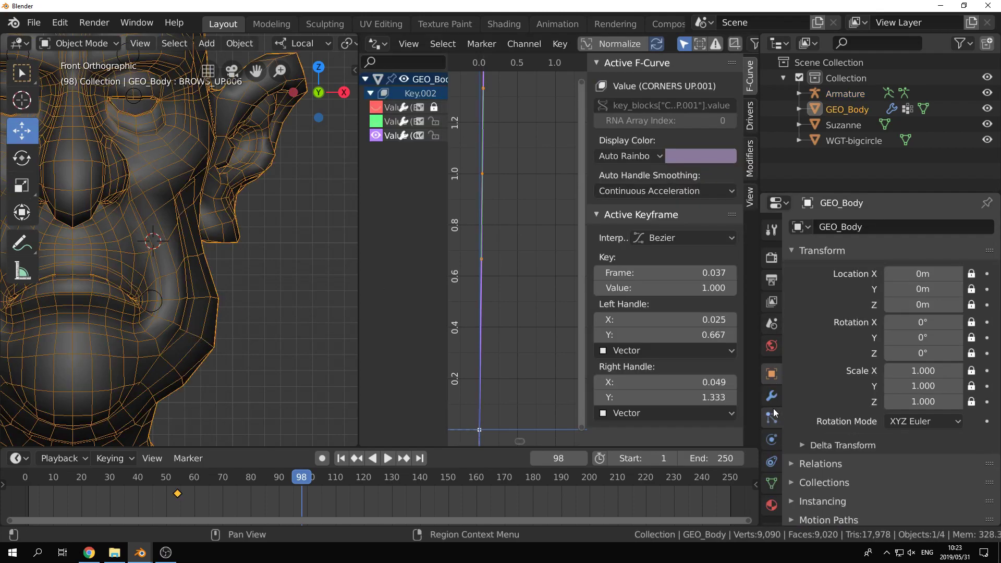
click(771, 484)
scroll(893, 432, down, 1)
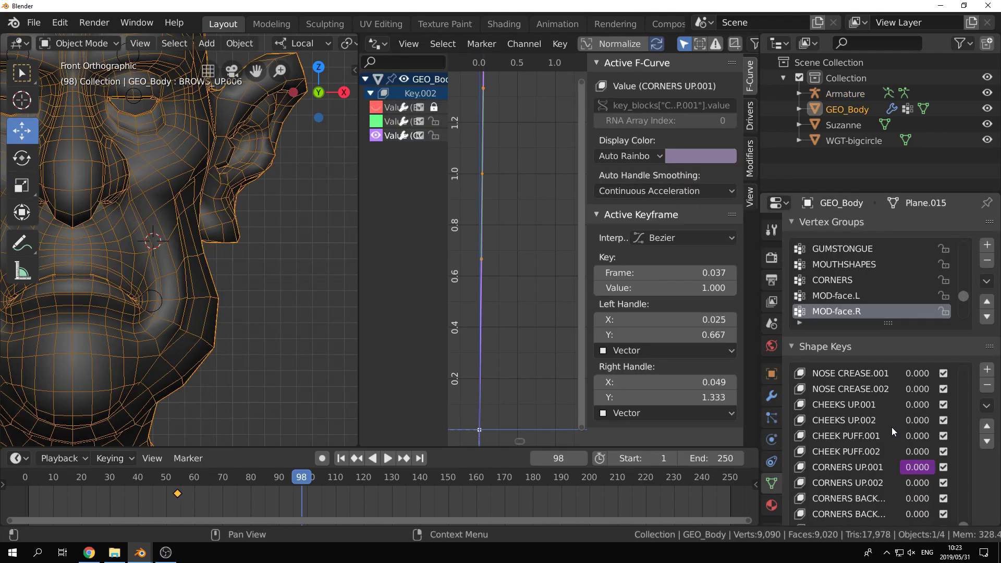
scroll(893, 432, down, 3)
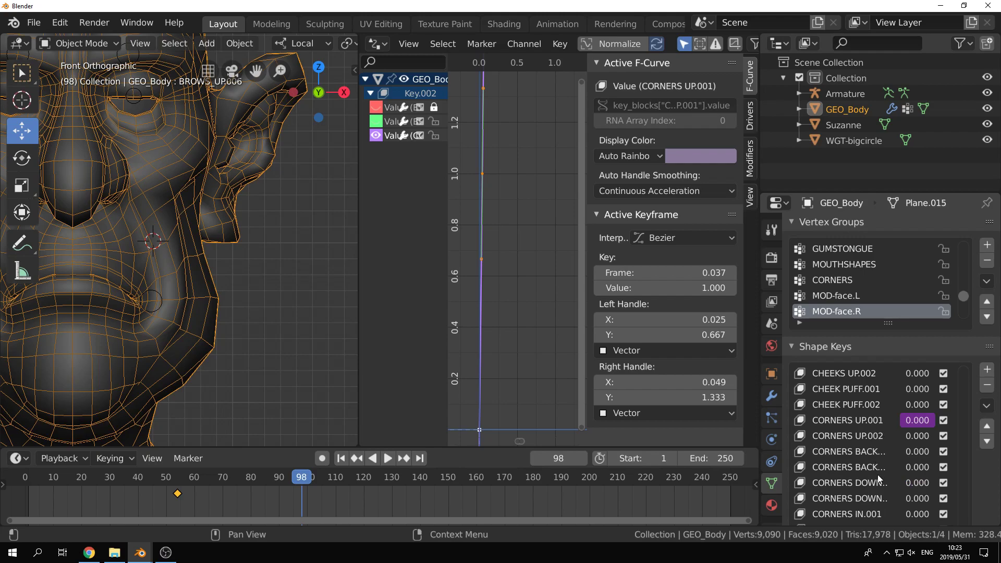
drag(916, 484, 939, 485)
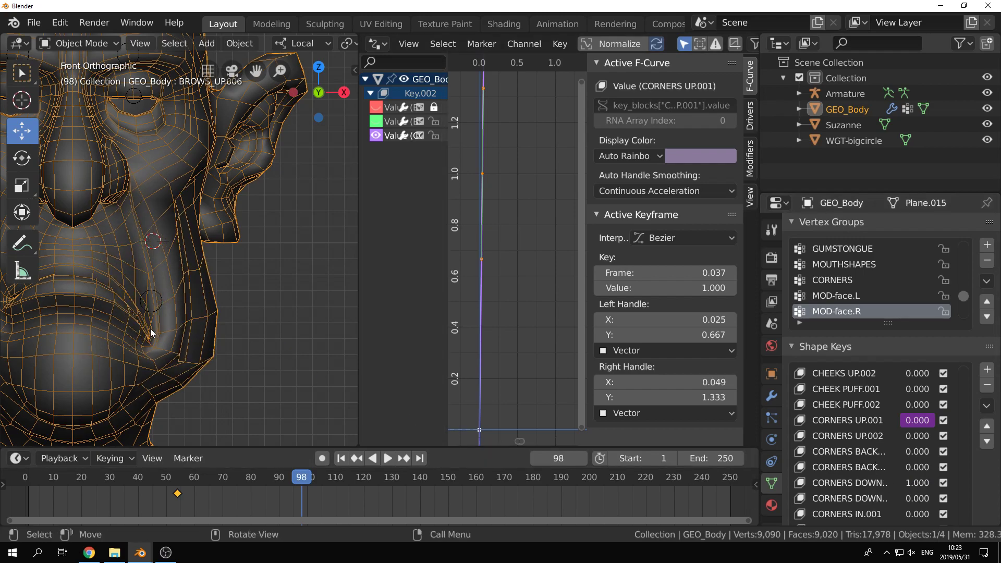
Step: In Pose Mode, measure the MouthCorner.L bone's downward travel along global Z to the lowered mouth corner, then cancel the move
click(156, 312)
key(ctrl+Tab)
click(158, 411)
click(154, 308)
key(g)
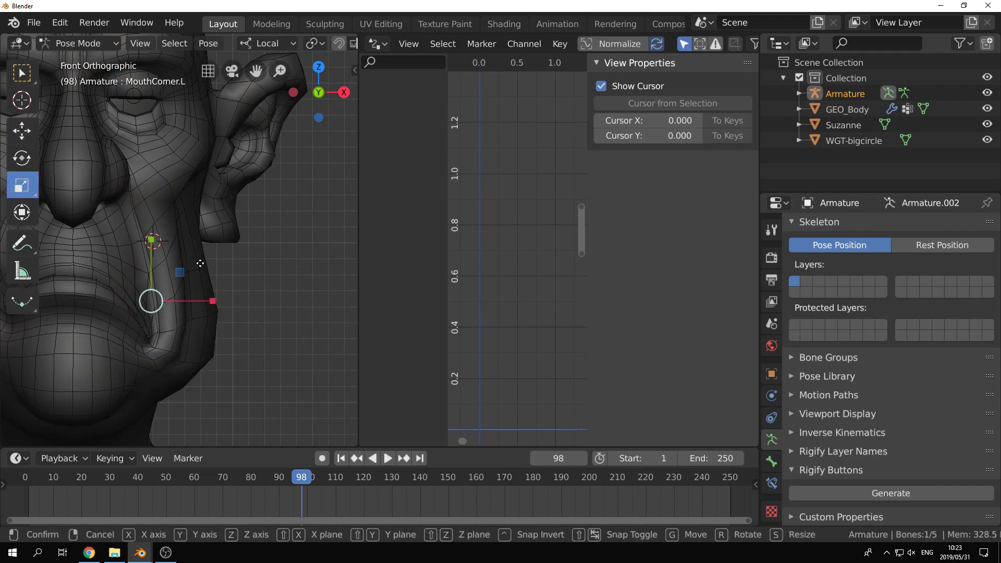
key(z)
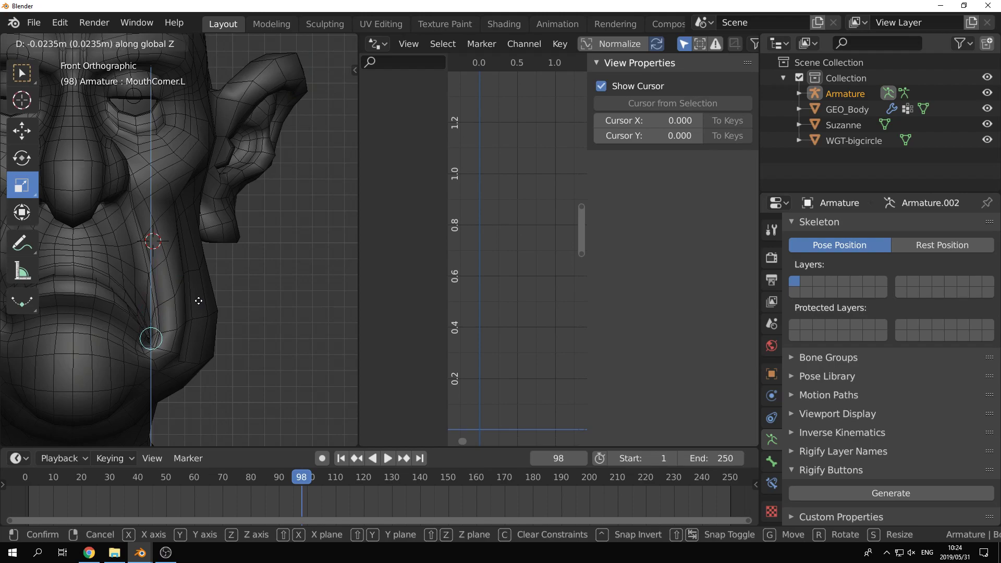
right_click(199, 301)
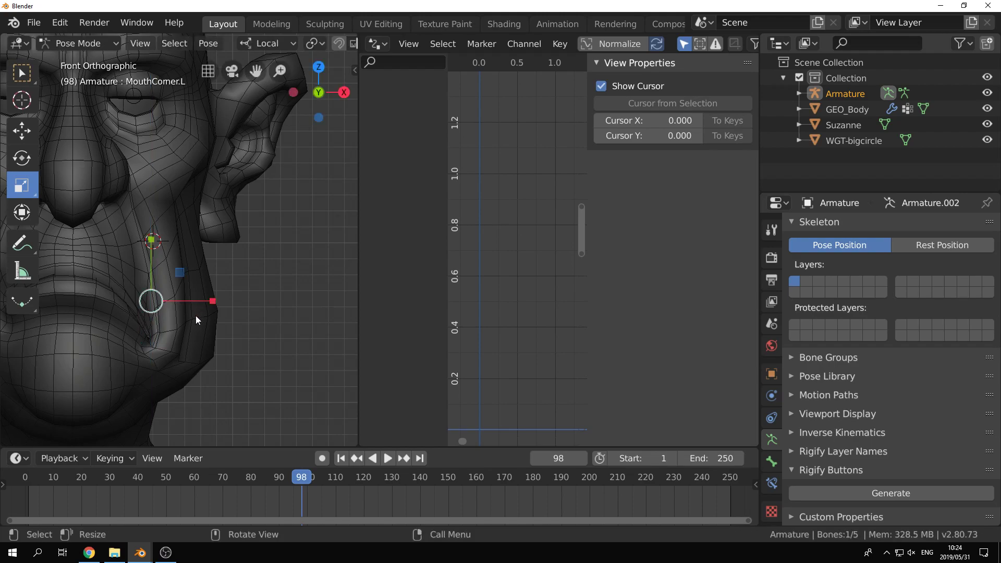
Step: Select GEO_Body in Object Mode and copy the CORNERS UP.001 driver onto the CORNERS DOWN.001 shape key
key(ctrl+Tab)
click(201, 343)
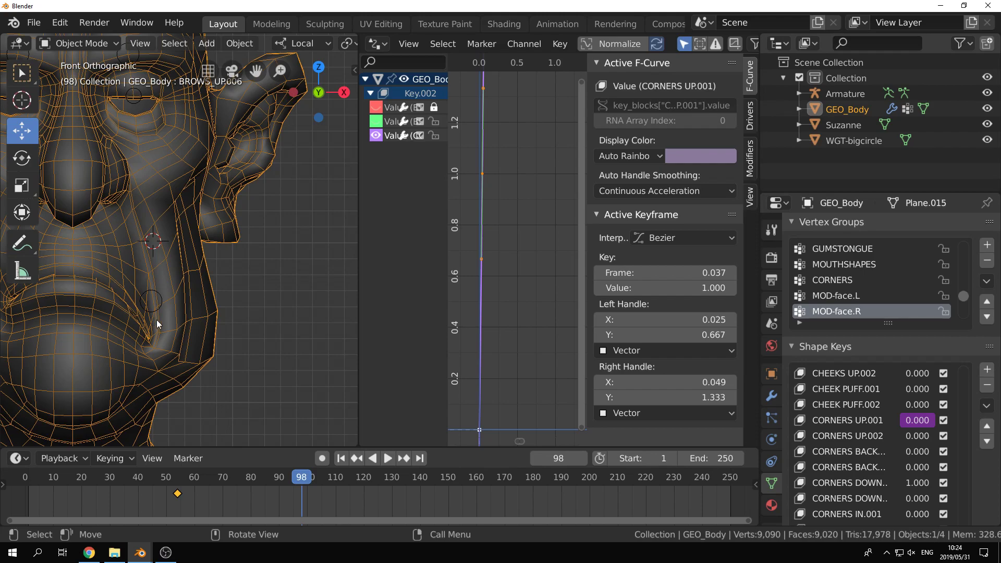
right_click(923, 419)
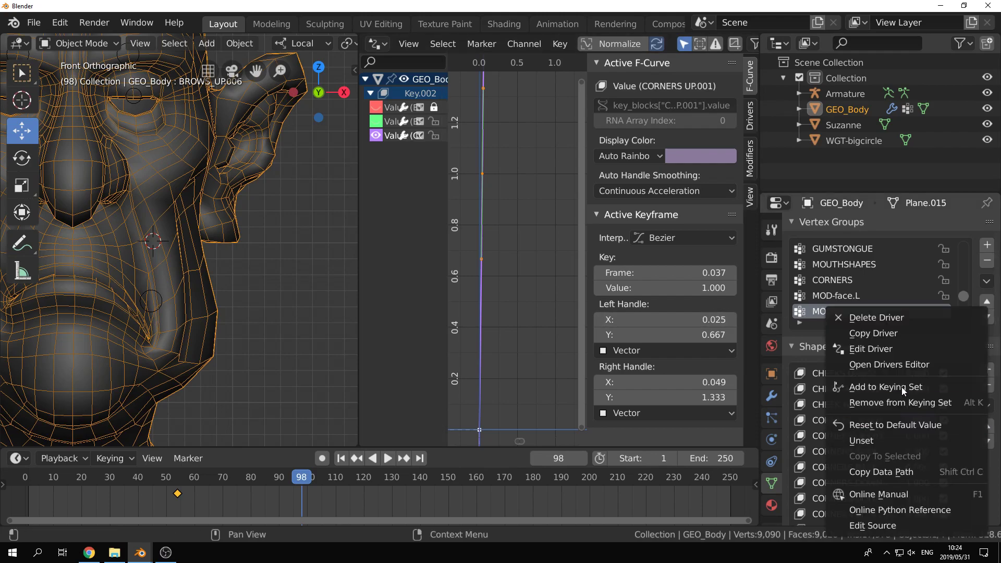
click(899, 333)
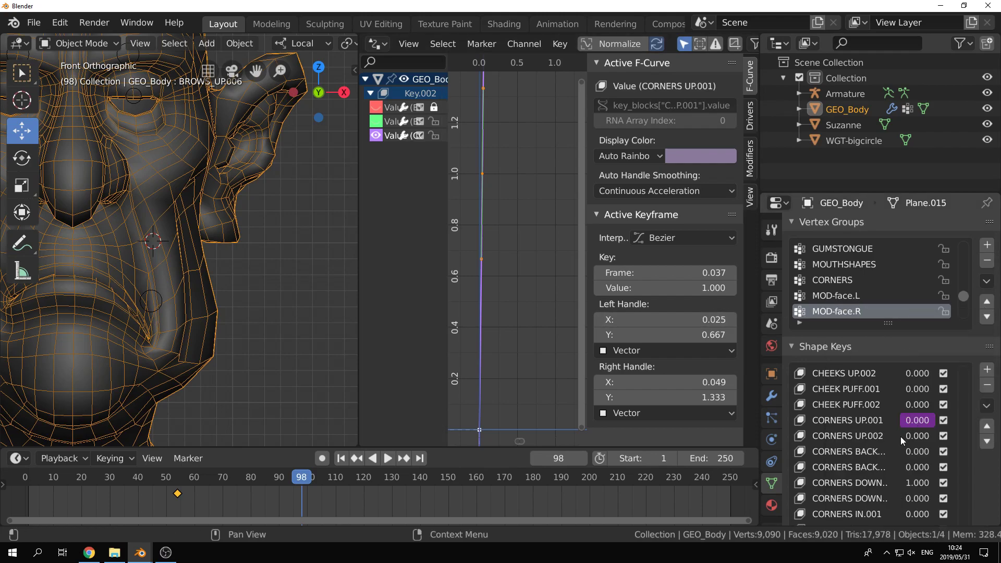
right_click(917, 483)
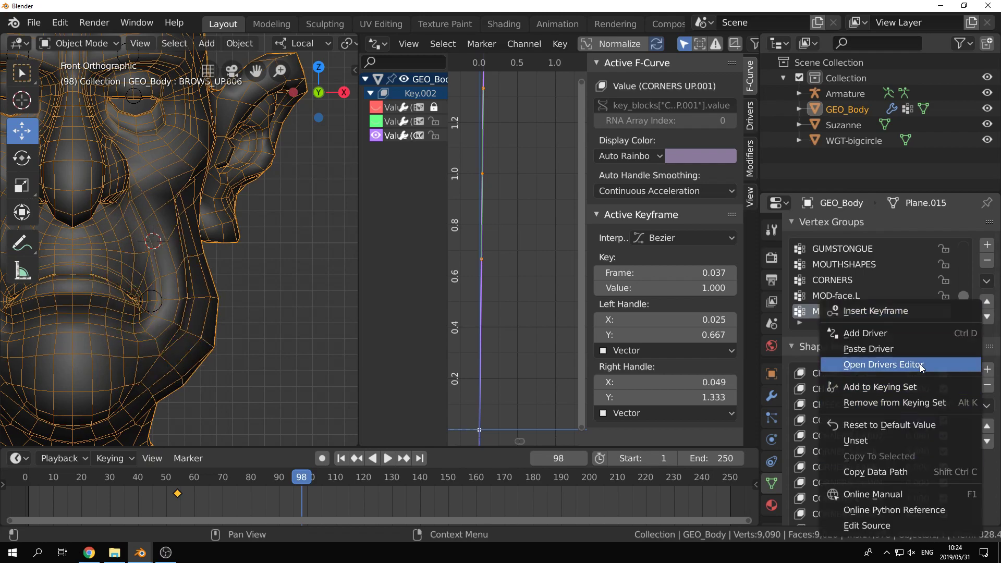
click(911, 352)
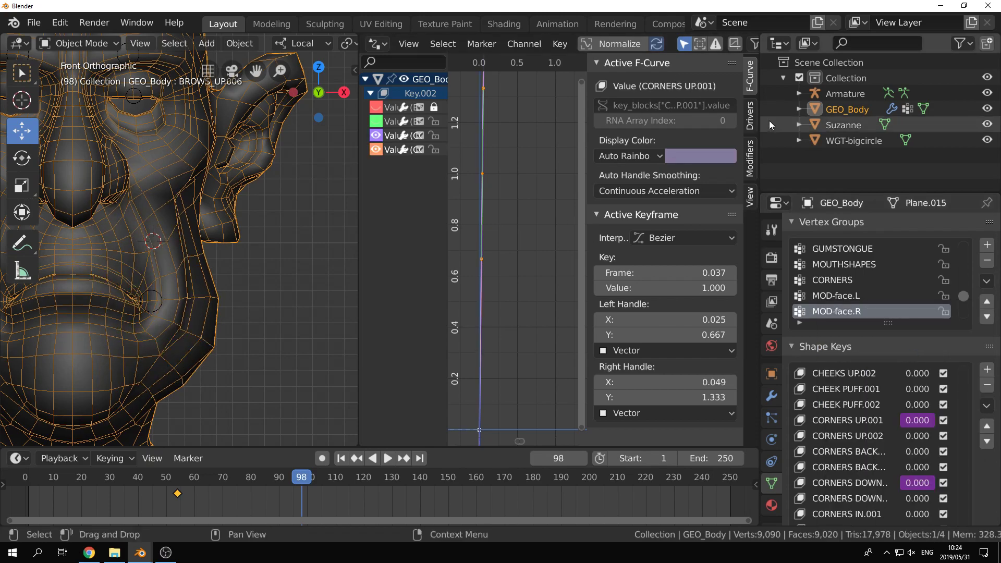
Step: Check the CORNERS DOWN.001 driver's variable and set the frame of its curve's upper keyframe to -0.023
click(402, 150)
click(749, 117)
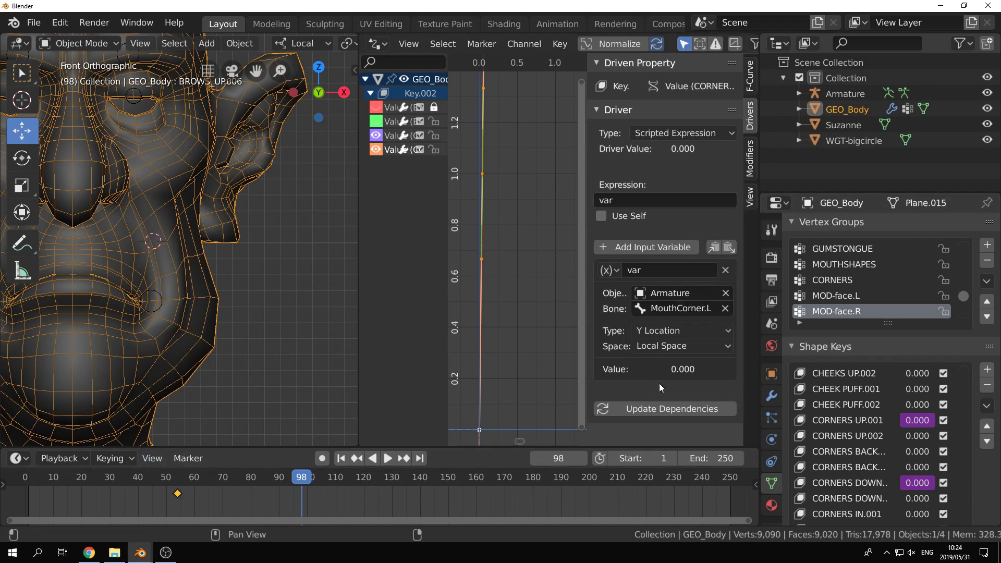
click(748, 78)
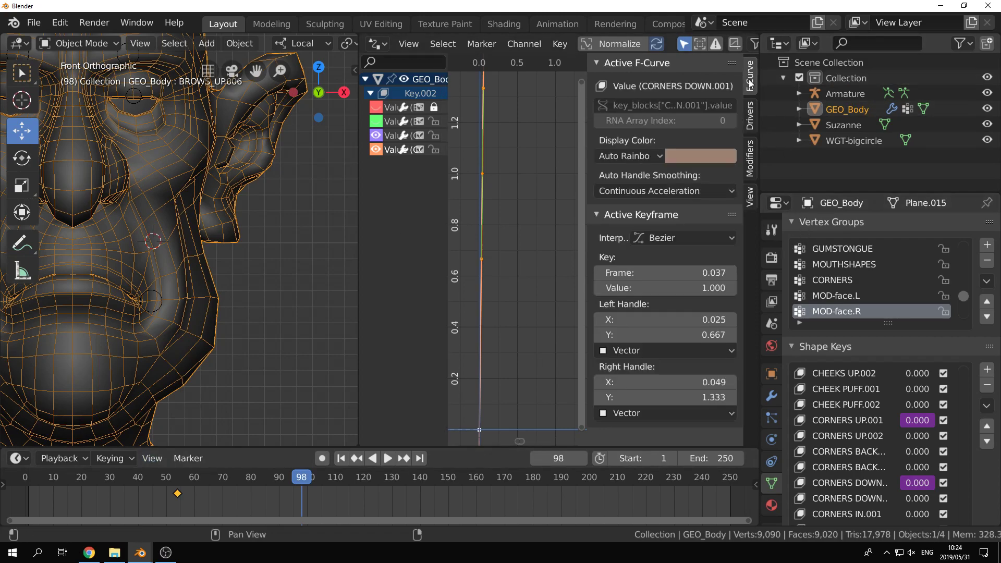
click(708, 273)
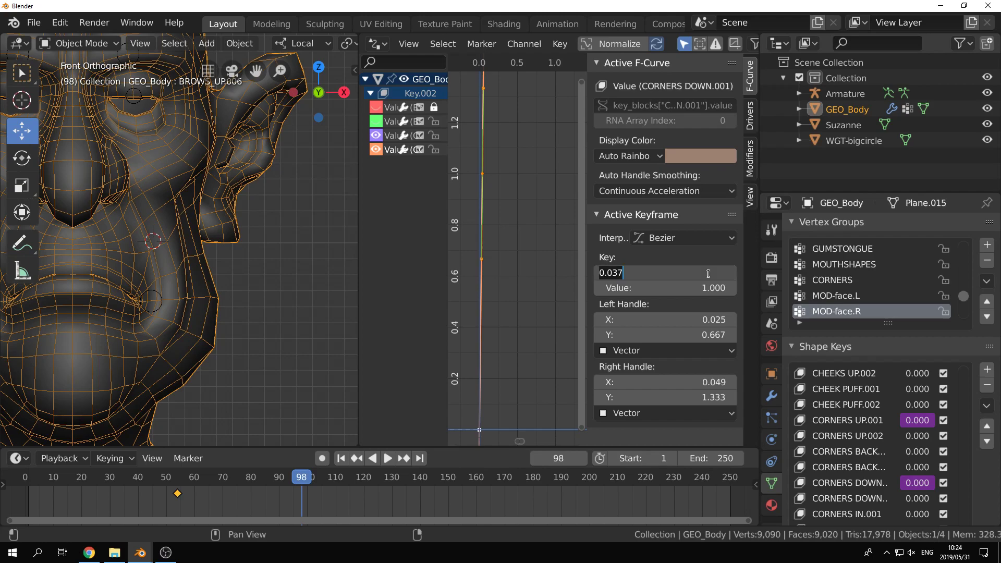
text(-0.023)
key(Return)
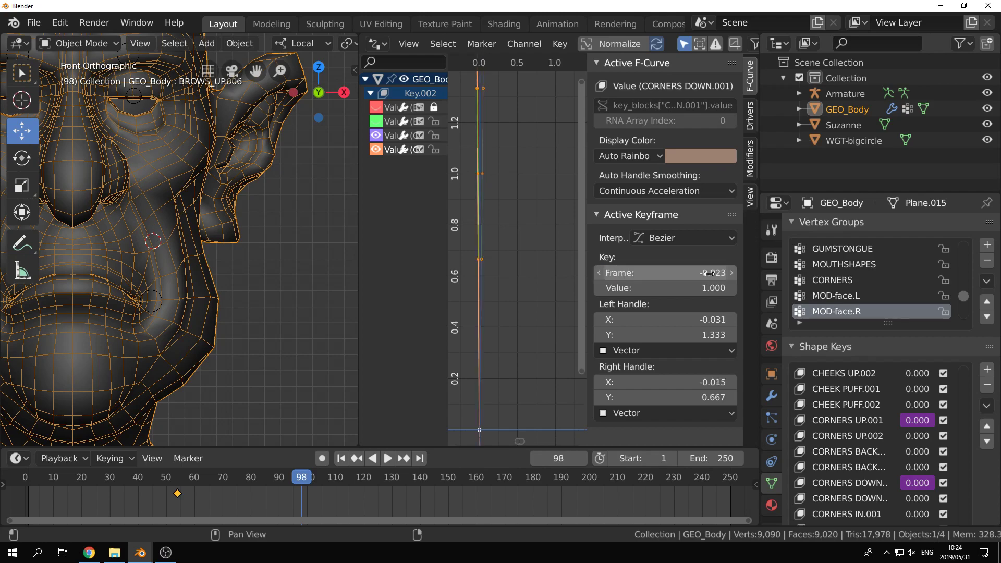
Step: Put the Armature in Pose Mode and test the mouth corner drivers by moving the MouthCorner.L bone around
click(155, 286)
key(ctrl+Tab)
click(182, 402)
click(152, 310)
key(g)
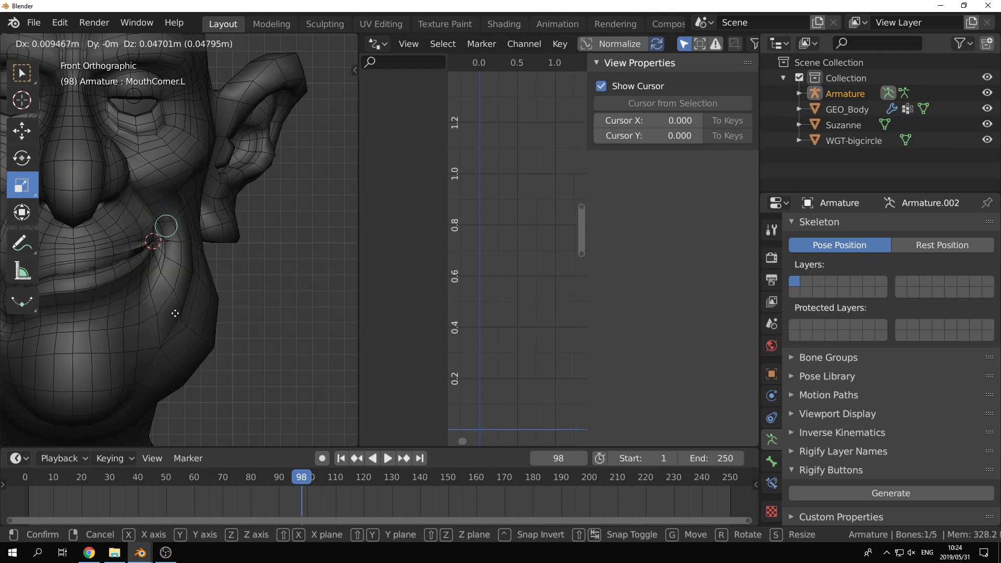
click(165, 302)
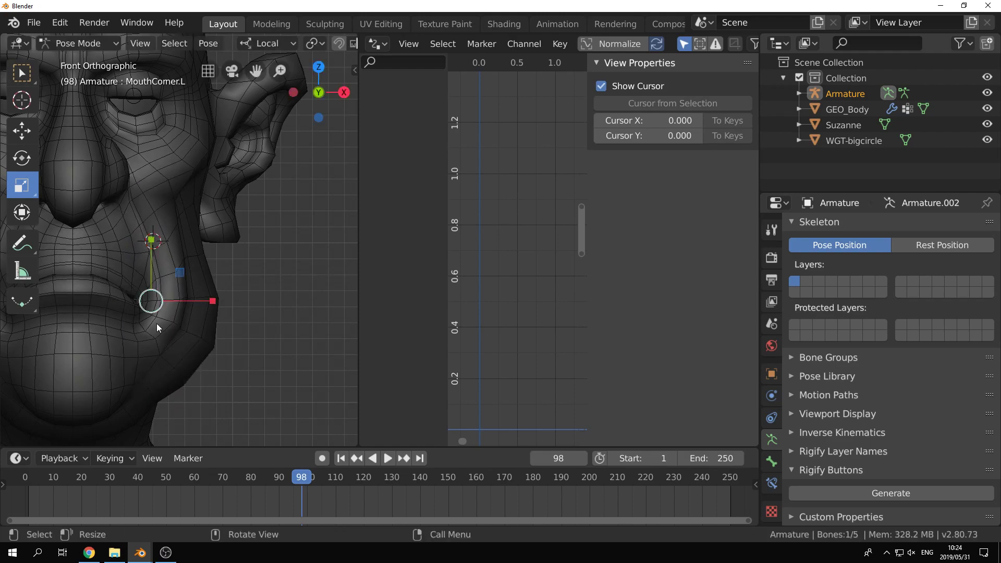
Step: Select GEO_Body in Object Mode and set its CORNERS BACK.001 shape key to 1.000
key(ctrl+Tab)
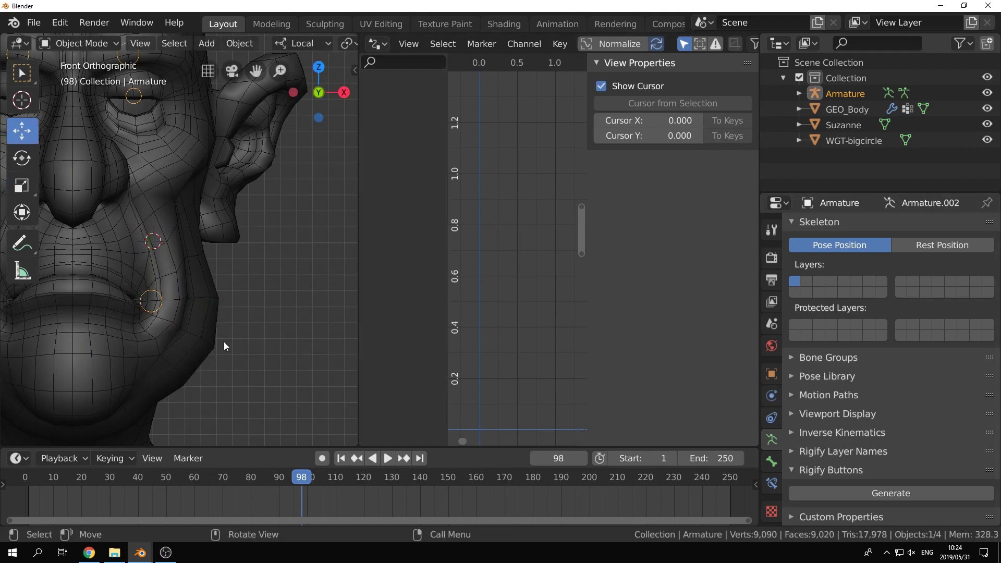
click(200, 348)
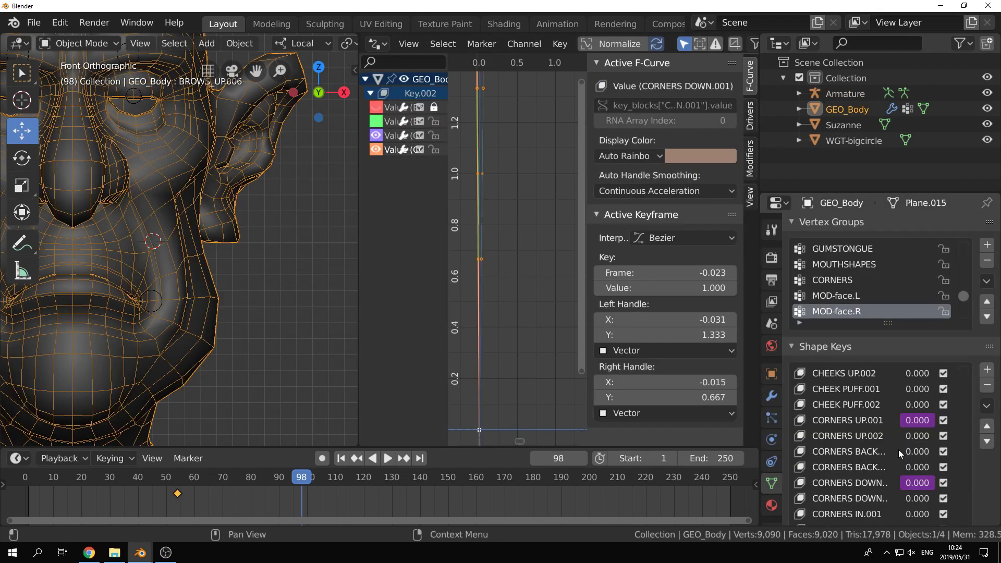
drag(912, 449, 964, 450)
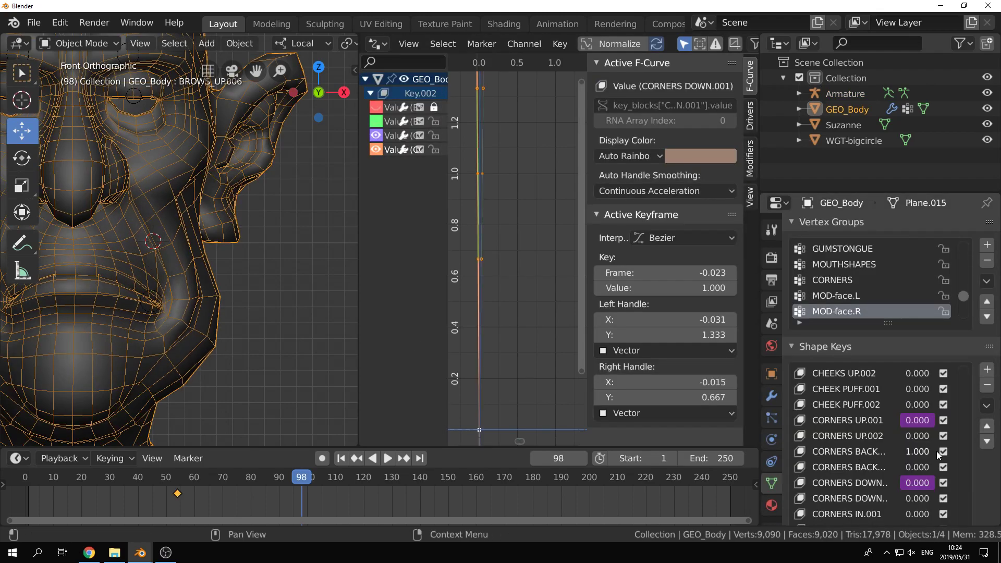
Step: Put the Armature in Pose Mode and move the MouthCorner.L bone outward about 0.010 m along X to the stretched mouth corner
click(148, 312)
key(ctrl+Tab)
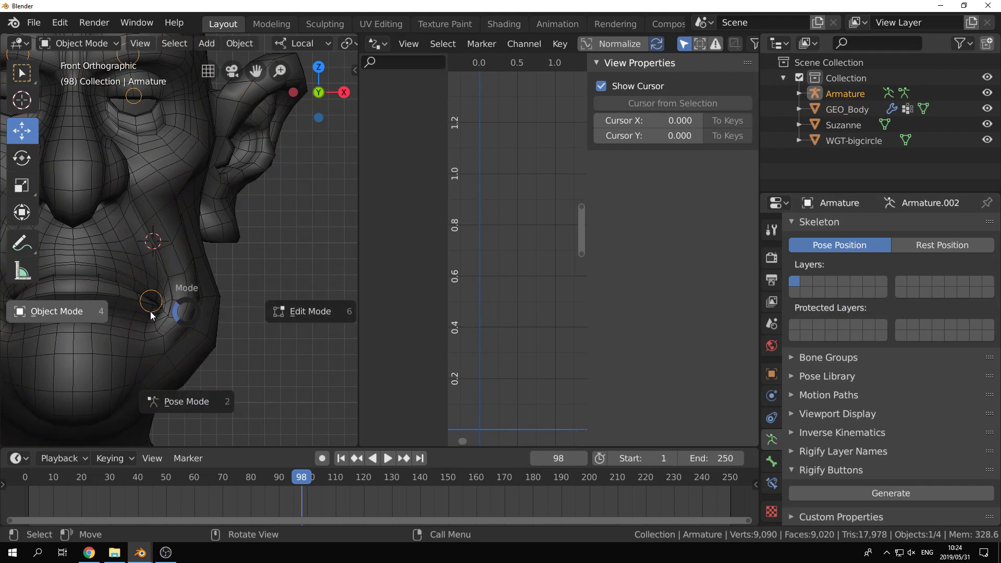
click(175, 399)
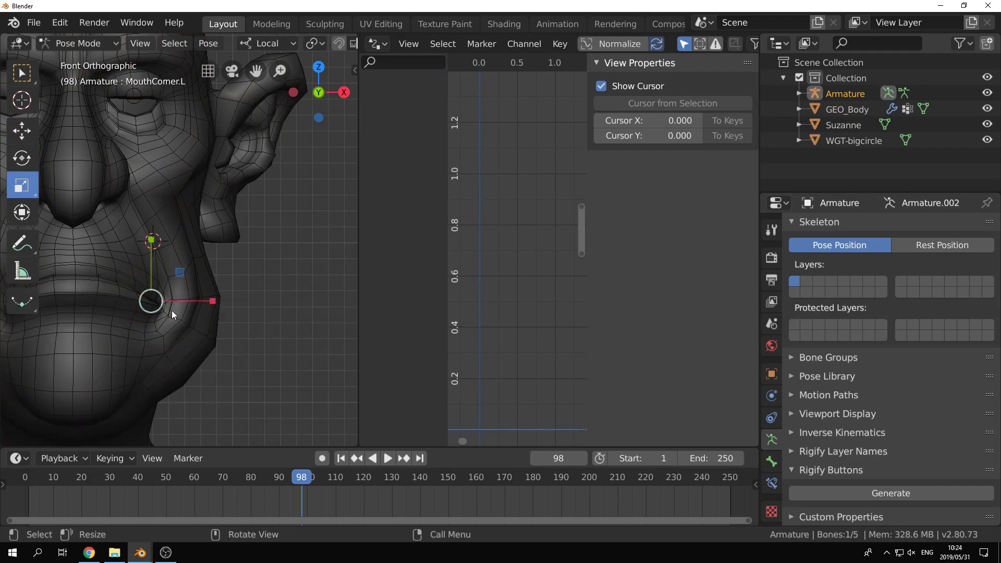
key(g)
key(x)
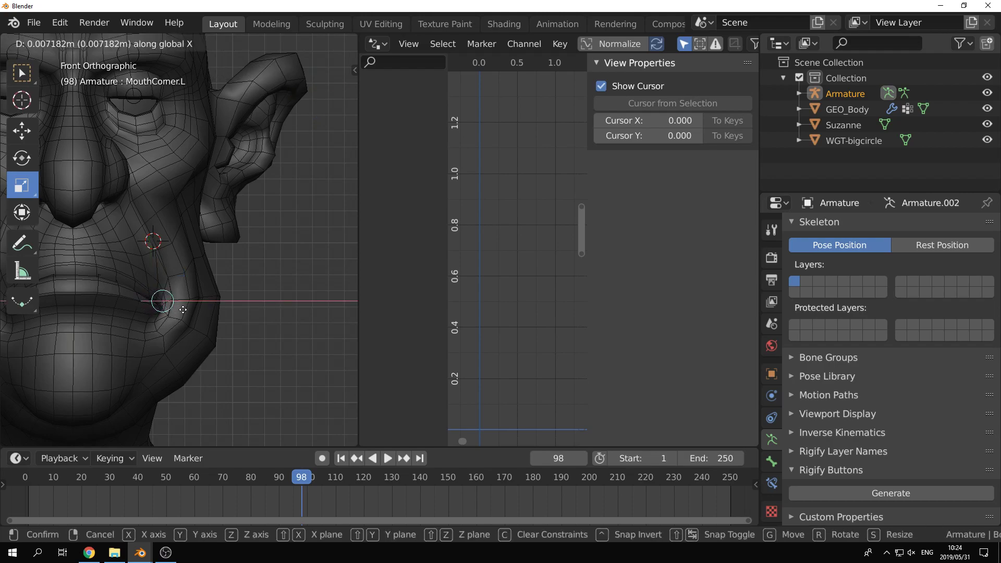
click(193, 311)
key(g)
key(x)
key(x)
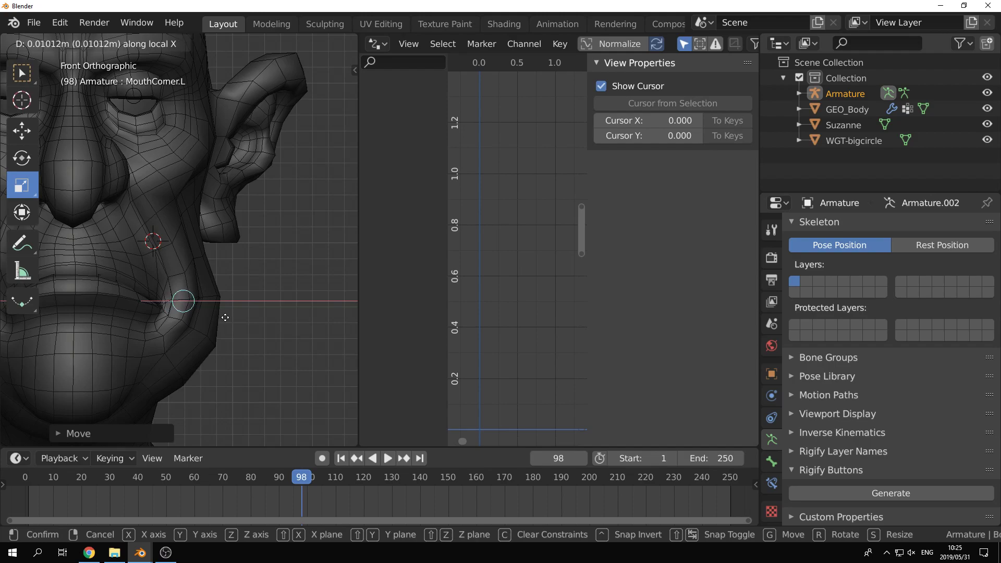
right_click(226, 317)
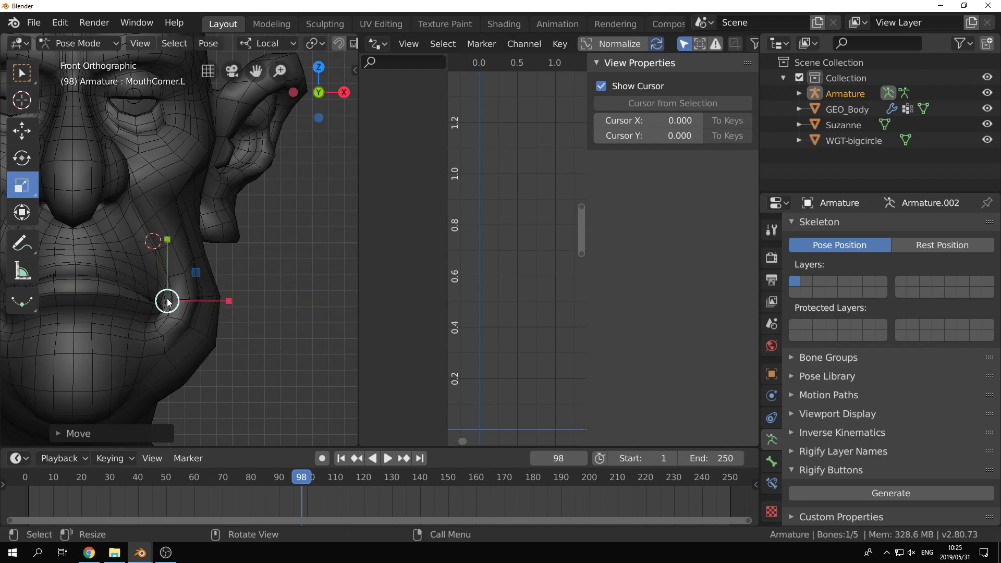
Step: Select GEO_Body in Object Mode and paste the copied driver onto the CORNERS BACK.001 shape key
key(ctrl+Tab)
click(138, 355)
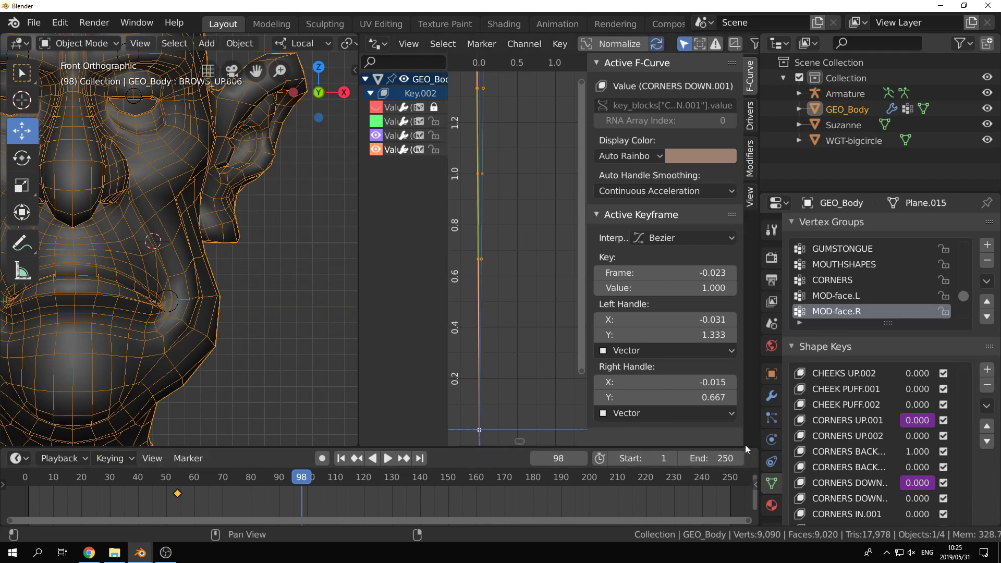
right_click(914, 452)
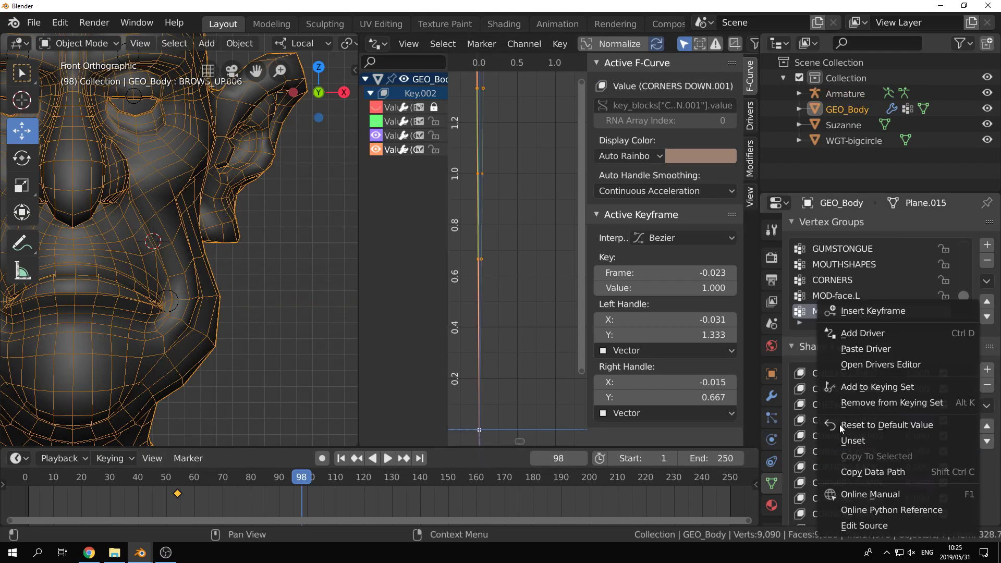
click(891, 346)
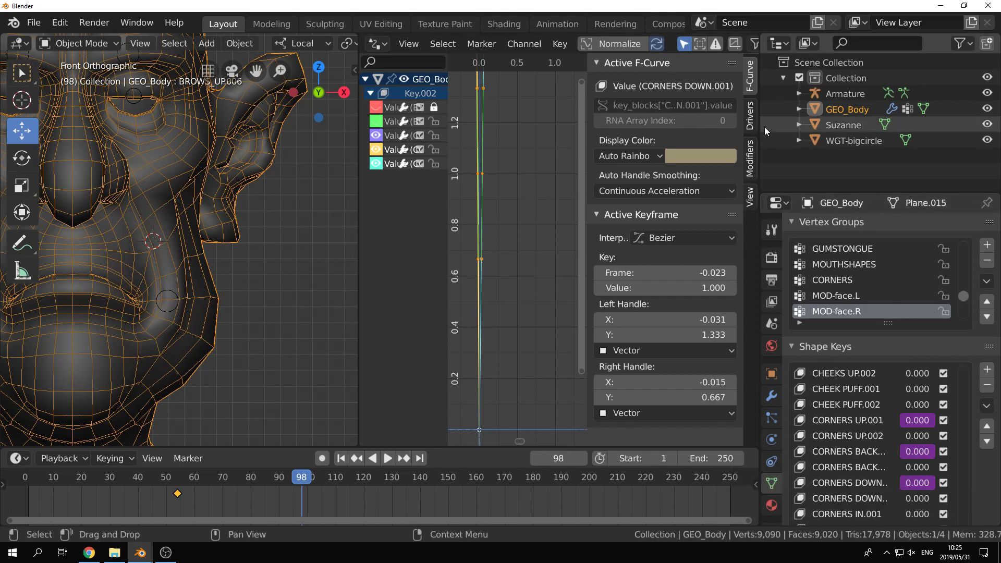
Step: Set the CORNERS BACK.001 driver variable to X Location and the frame of its curve's upper keyframe to 0.010
click(404, 161)
click(750, 115)
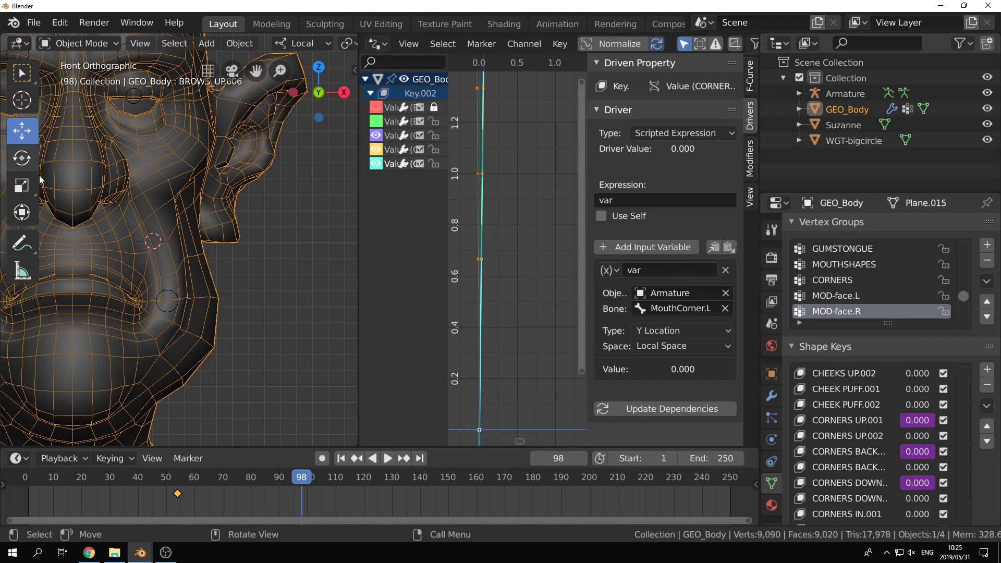
click(703, 330)
click(690, 349)
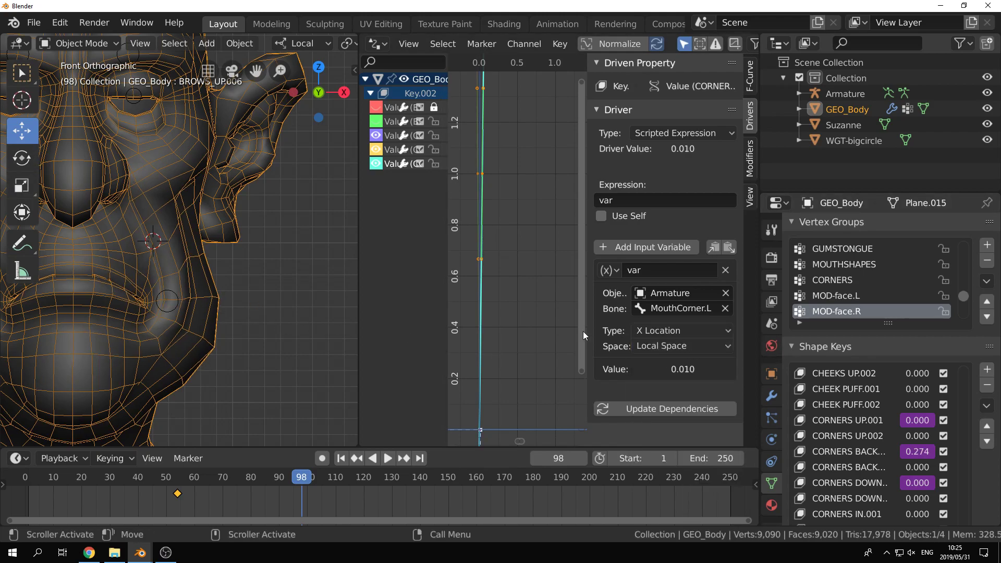
click(753, 81)
click(687, 275)
text(0.010)
key(Return)
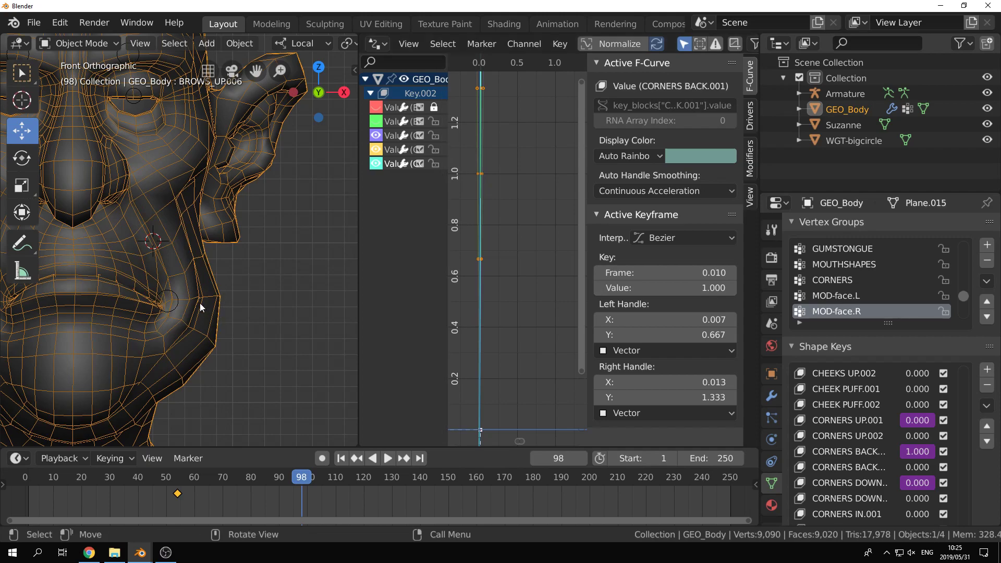
Step: Test the mouth corner shapes by moving the MouthCorner.L bone in Pose Mode, and return to Object Mode
click(176, 317)
key(ctrl+Tab)
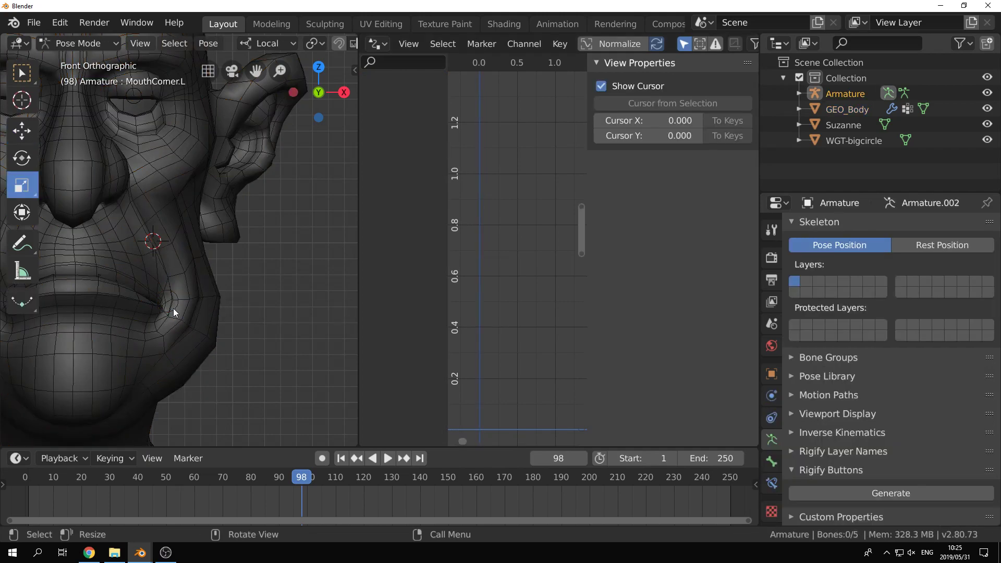
key(g)
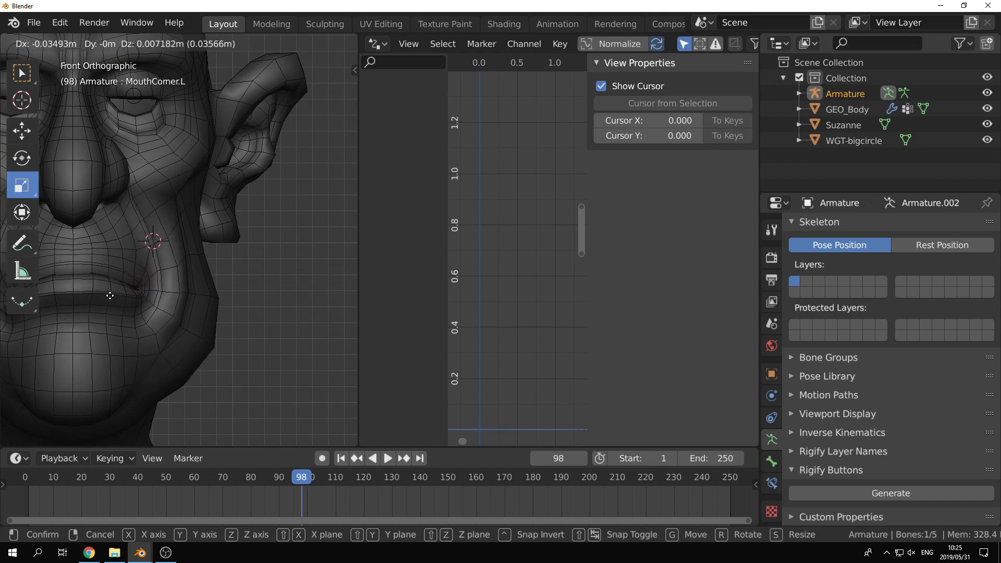
click(167, 299)
key(ctrl+Tab)
click(174, 347)
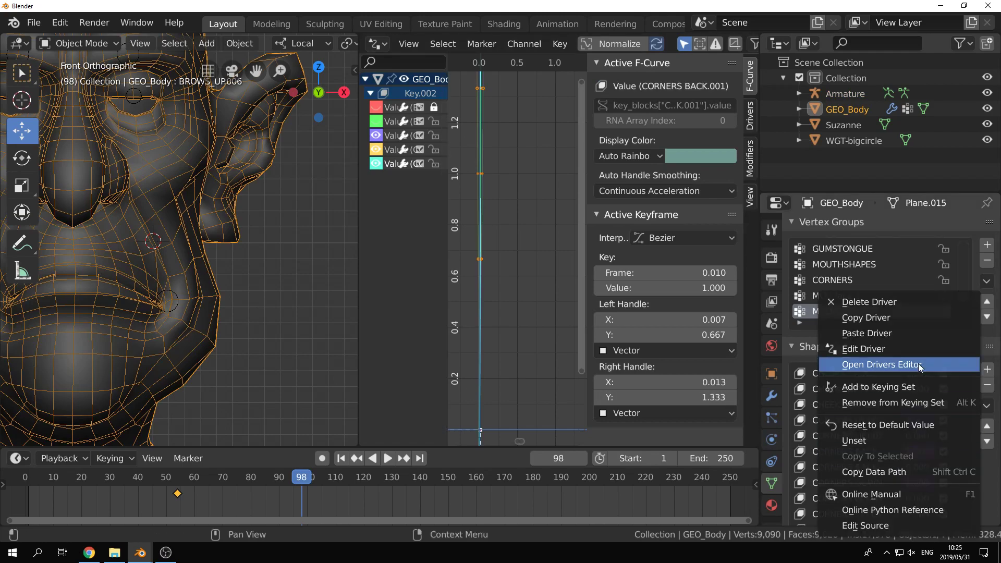
Step: Copy the driver from CORNERS BACK.001 and set the CORNERS IN.001 shape key to 1.000
click(914, 316)
click(921, 455)
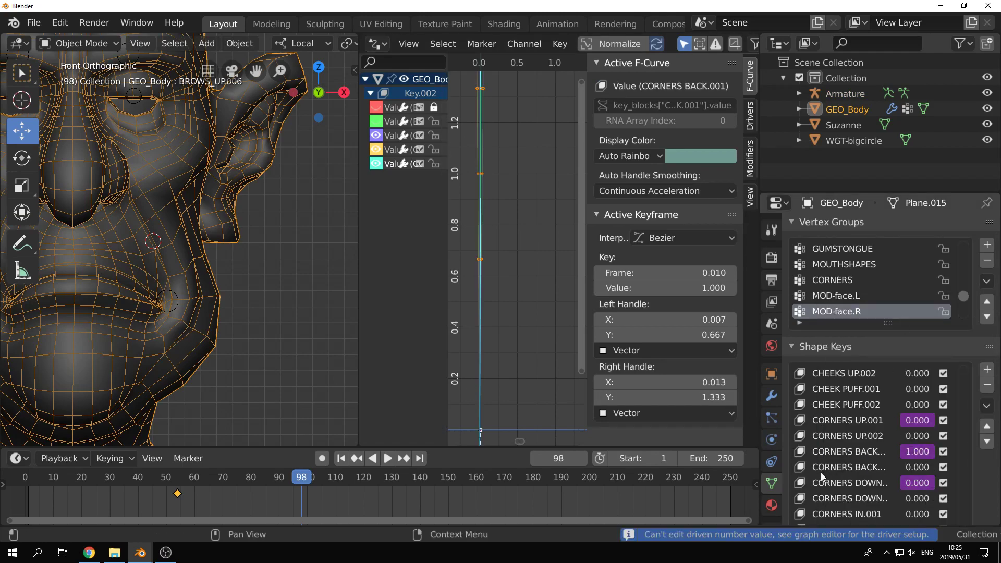
scroll(865, 453, down, 1)
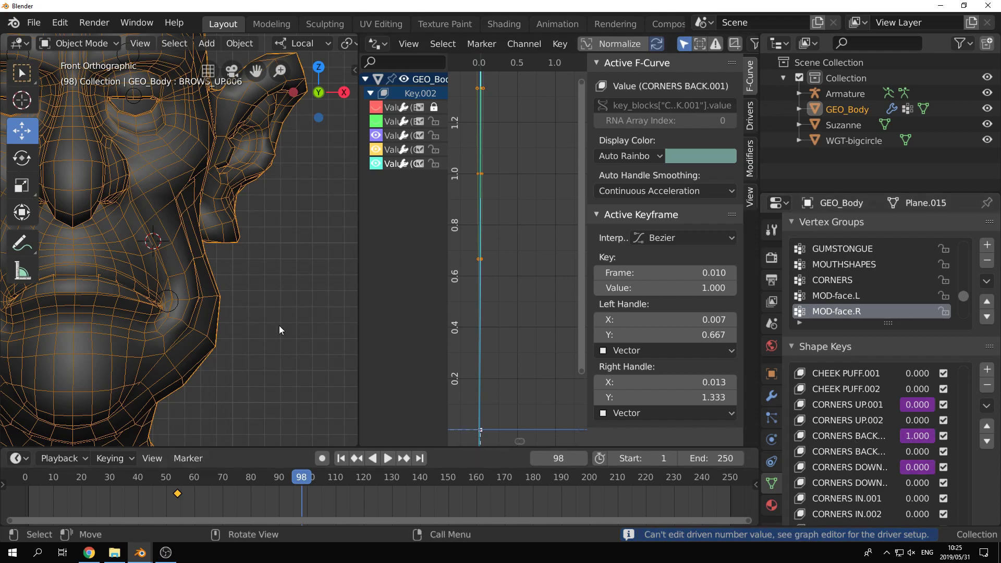
right_click(921, 499)
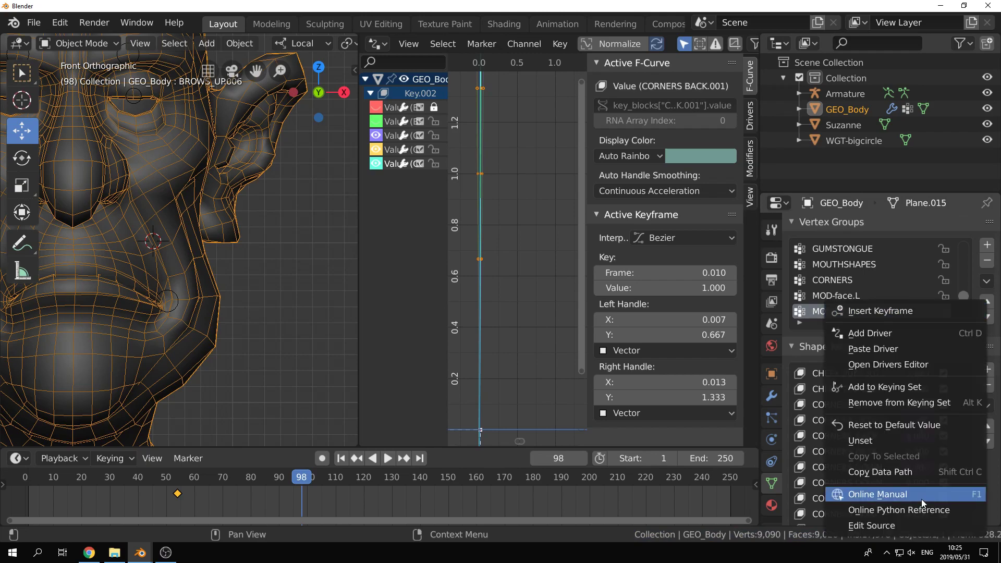
drag(923, 497, 980, 498)
Step: Put the Armature in Pose Mode and return the MouthCorner.L bone to its rest location
click(165, 308)
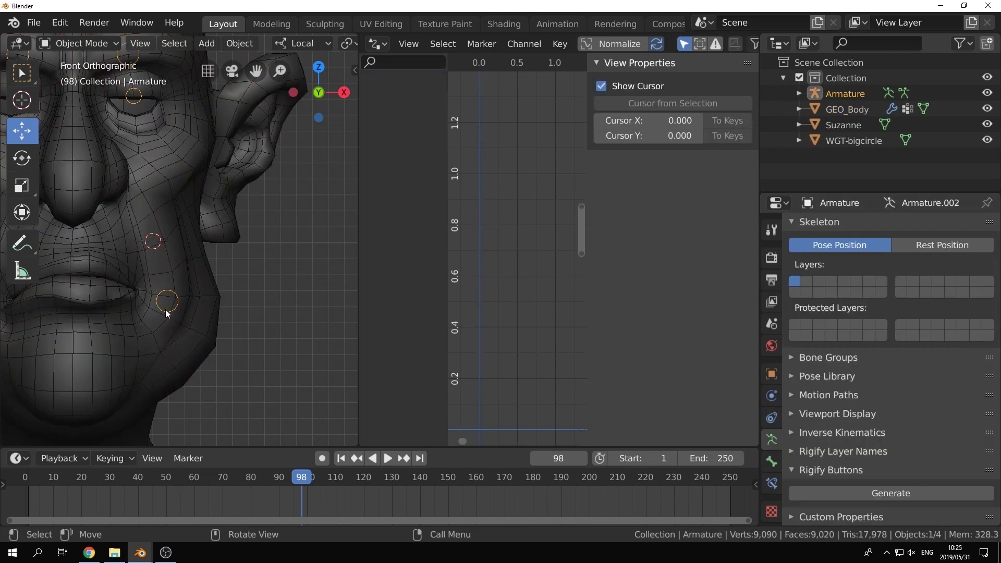
key(ctrl+Tab)
click(184, 399)
click(168, 311)
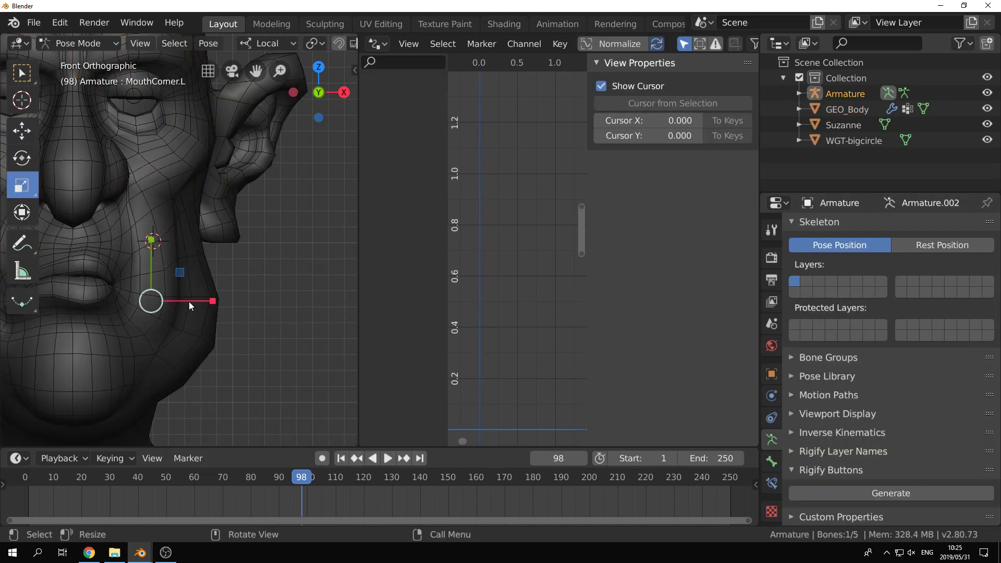
Step: Measure how far the MouthCorner.L bone moves inward along global X to reach the pulled-in mouth corner
key(g)
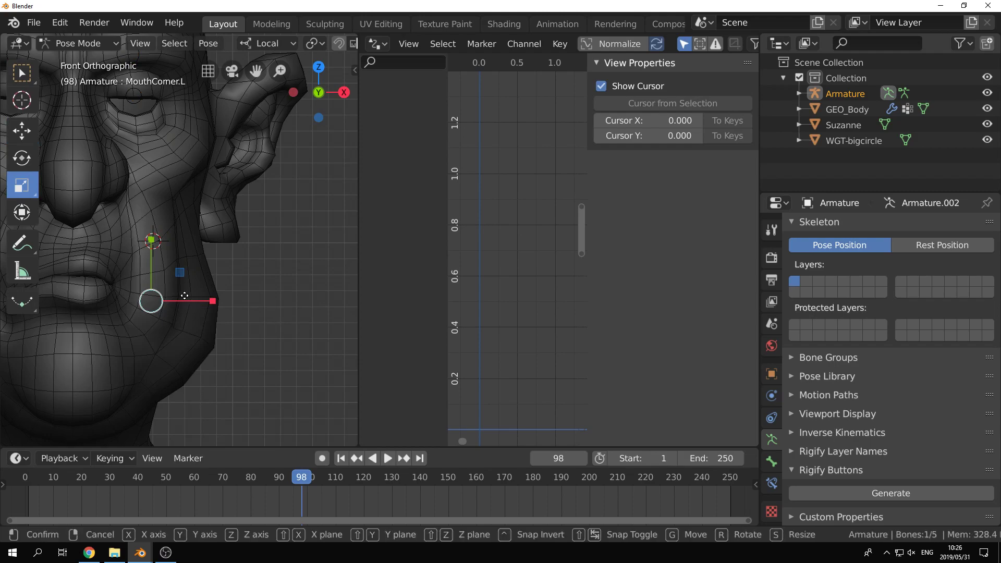
right_click(159, 293)
key(g)
right_click(172, 305)
key(g)
key(x)
right_click(147, 304)
key(g)
key(x)
key(x)
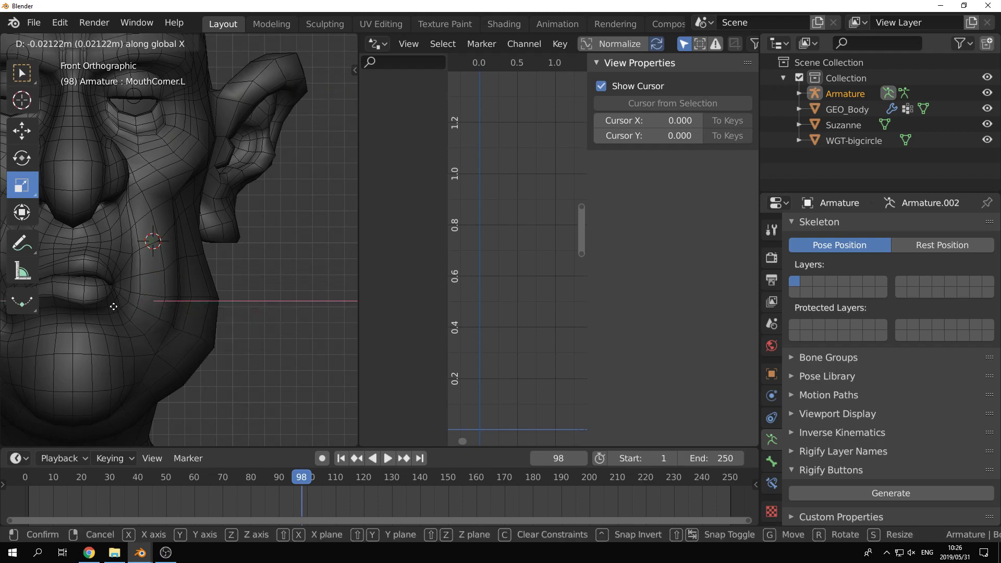
click(114, 307)
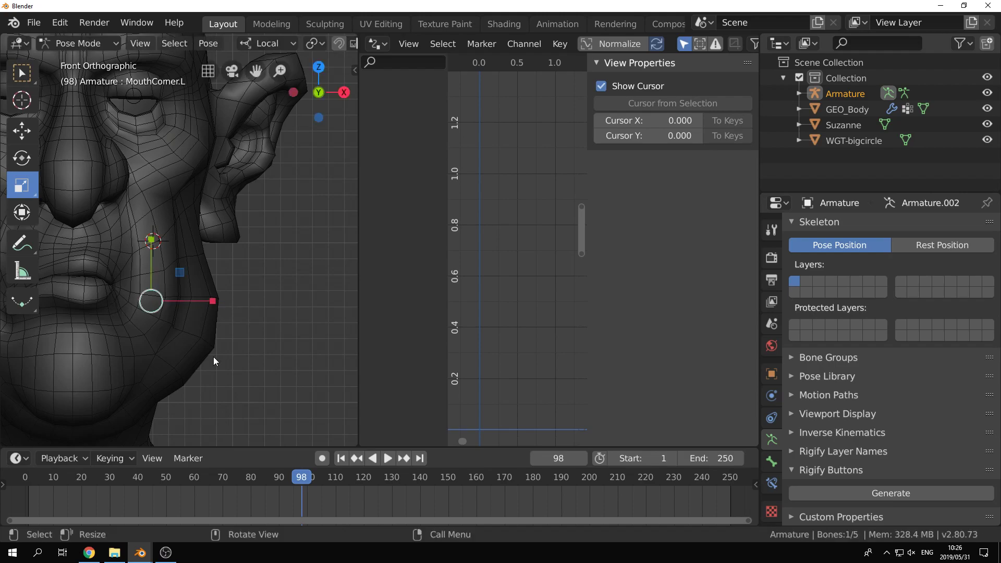
Step: Reset the CORNERS IN.001 shape key of GEO_Body to 0 in Object Mode and paste the copied driver onto it
key(ctrl+Tab)
click(177, 336)
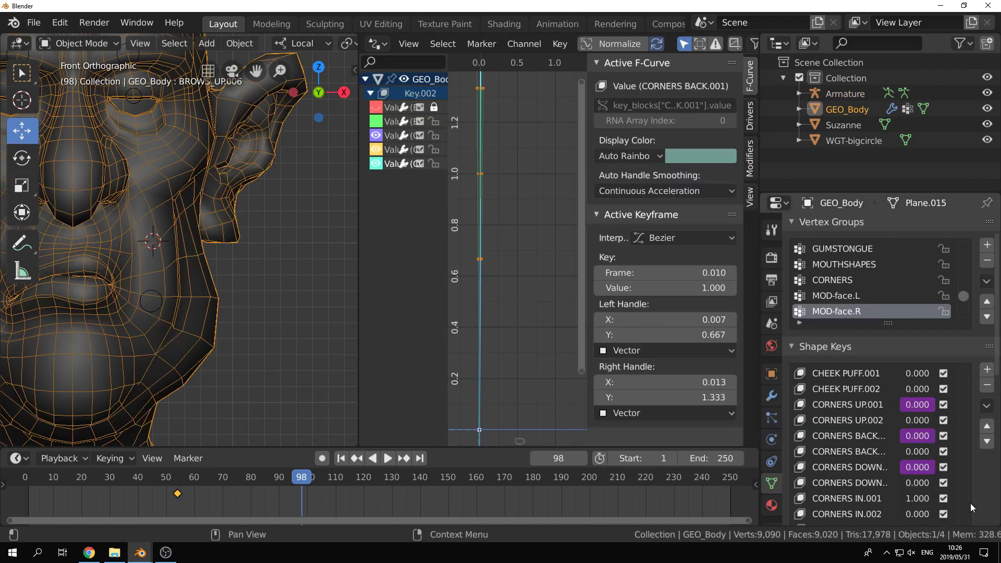
drag(921, 499, 886, 498)
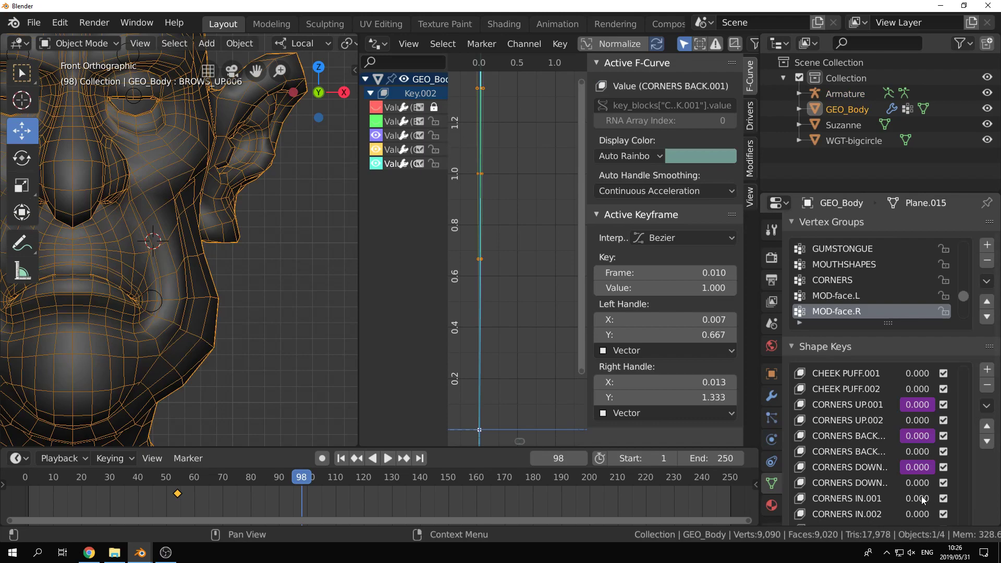
right_click(921, 495)
click(926, 355)
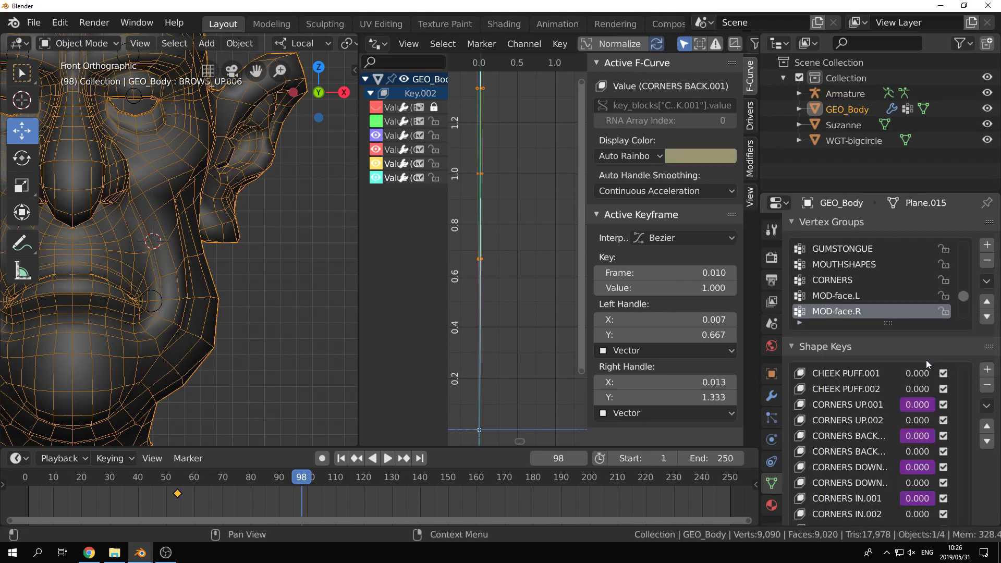
Step: Check the CORNERS IN.001 driver variable and set the frame of its curve's upper keyframe to -0.020
click(849, 497)
click(390, 177)
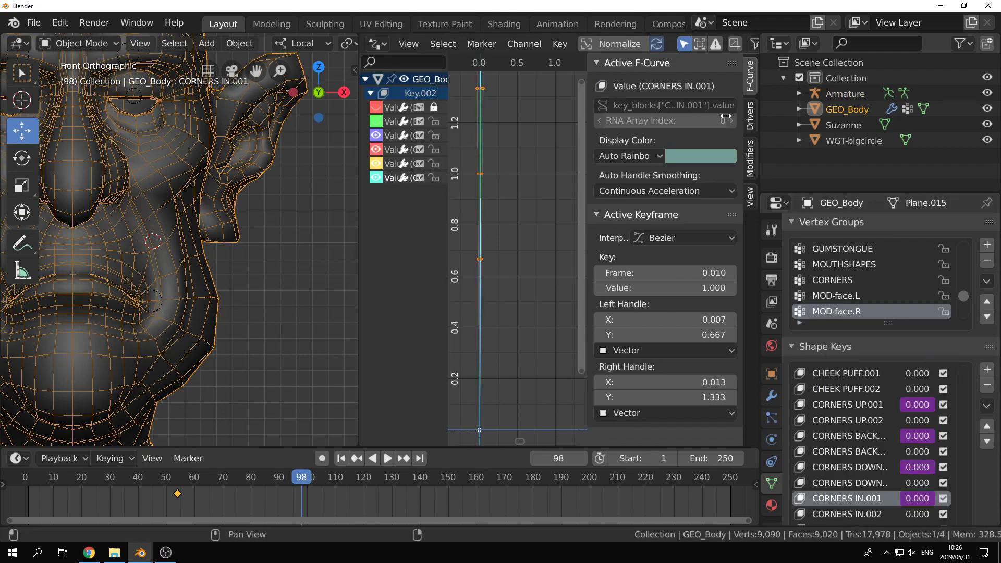
click(751, 114)
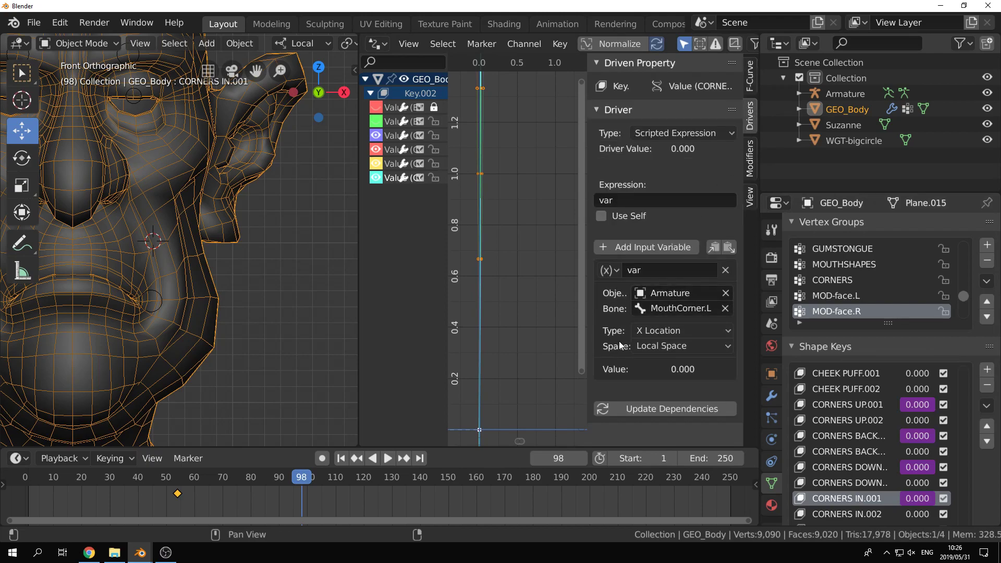
click(751, 77)
click(695, 273)
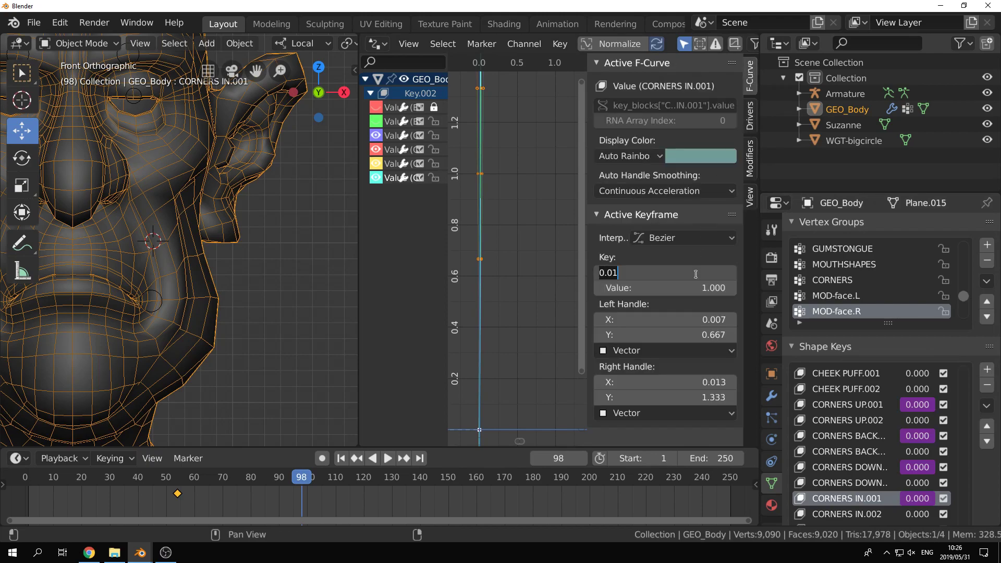
text(-0.02)
key(Return)
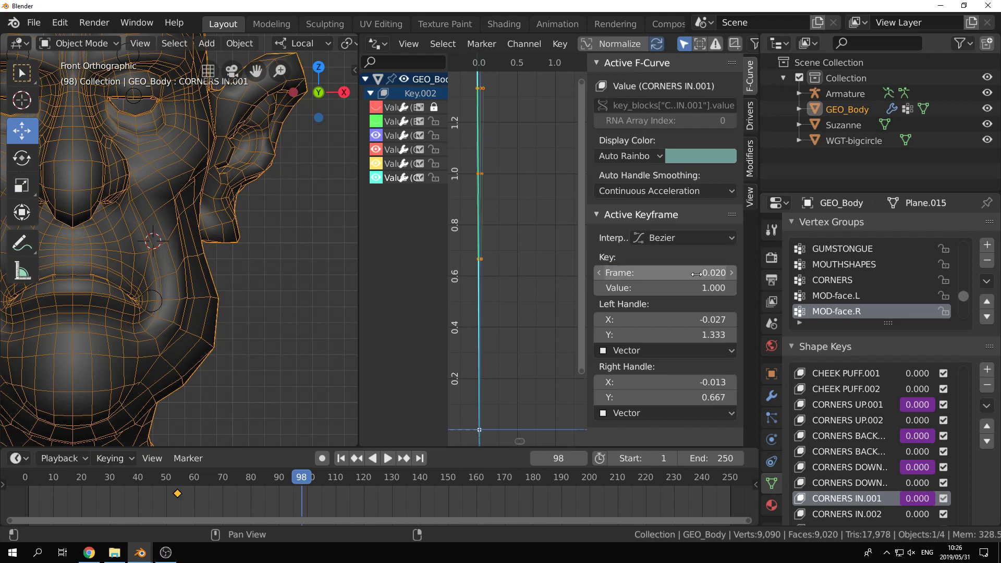
Step: Test the inward mouth corner driver by moving the MouthCorner.L bone in Pose Mode, and cancel the move
click(154, 312)
key(ctrl+Tab)
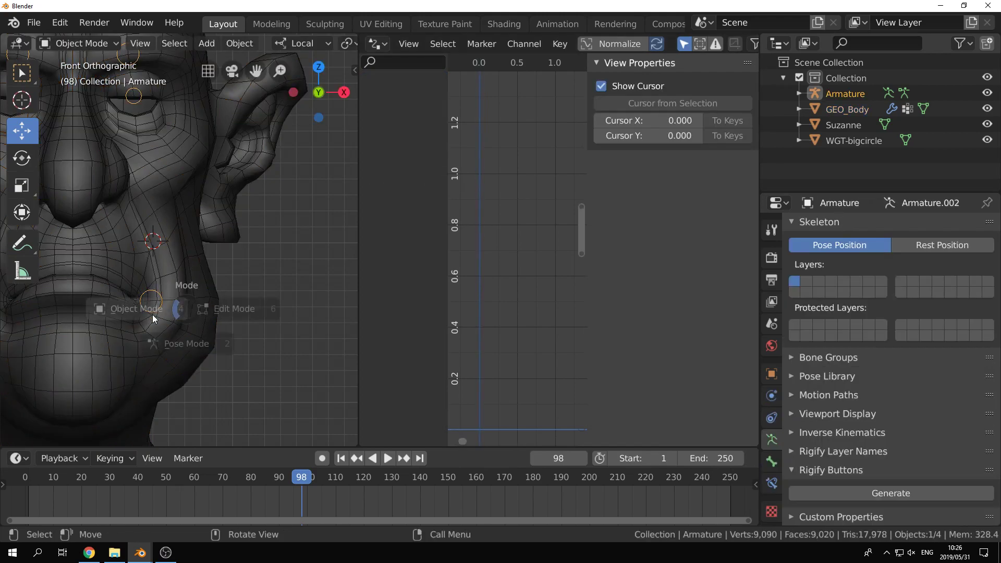
click(154, 332)
click(154, 312)
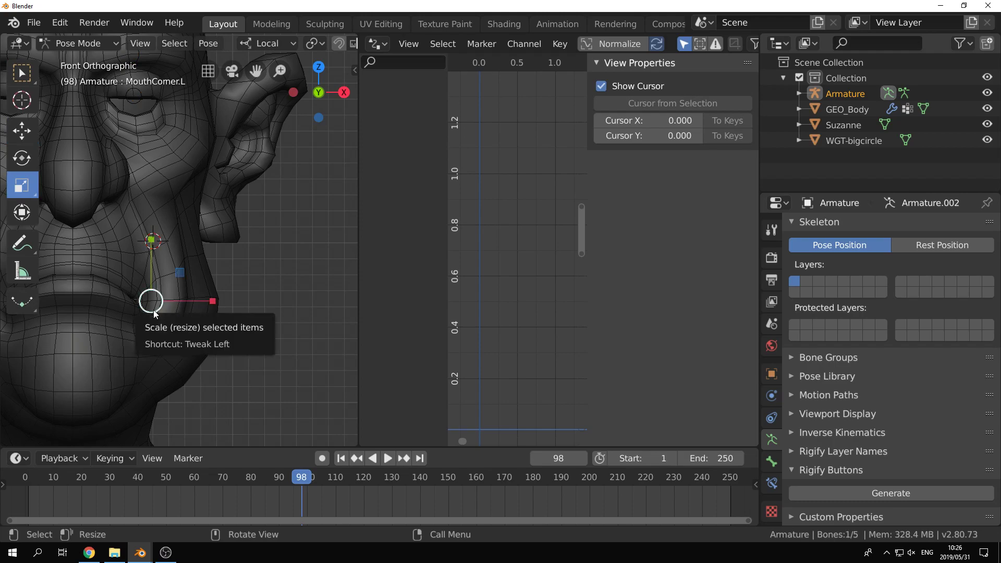
key(ctrl+Tab)
key(g)
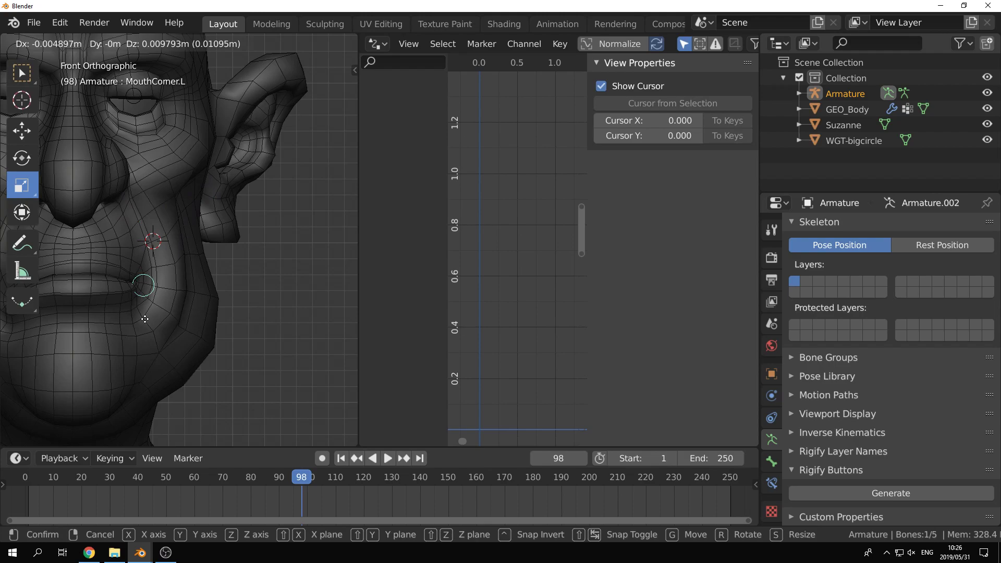
right_click(145, 319)
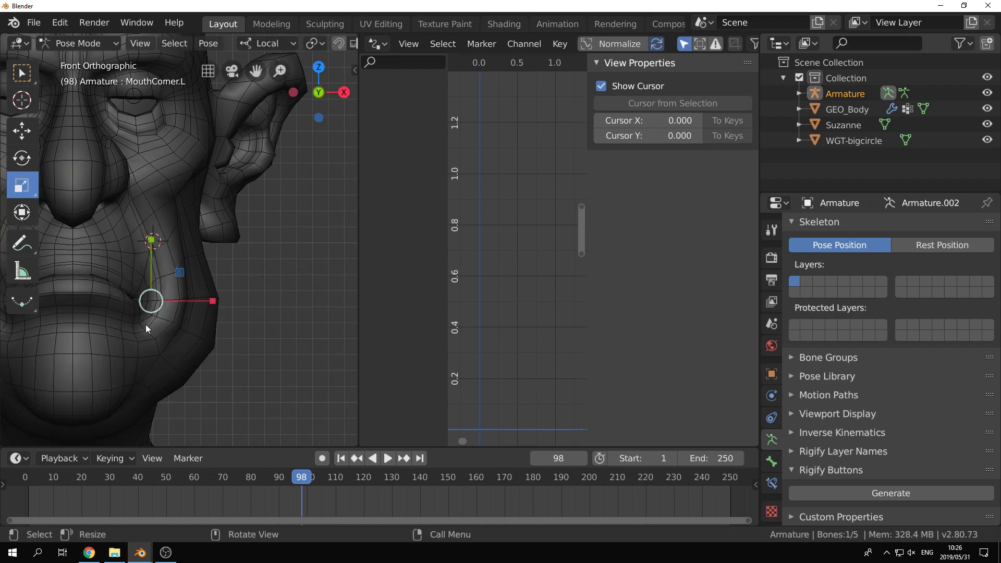
Step: Return to Object Mode, select GEO_Body and frame all its driver curves to compare their slopes
click(174, 334)
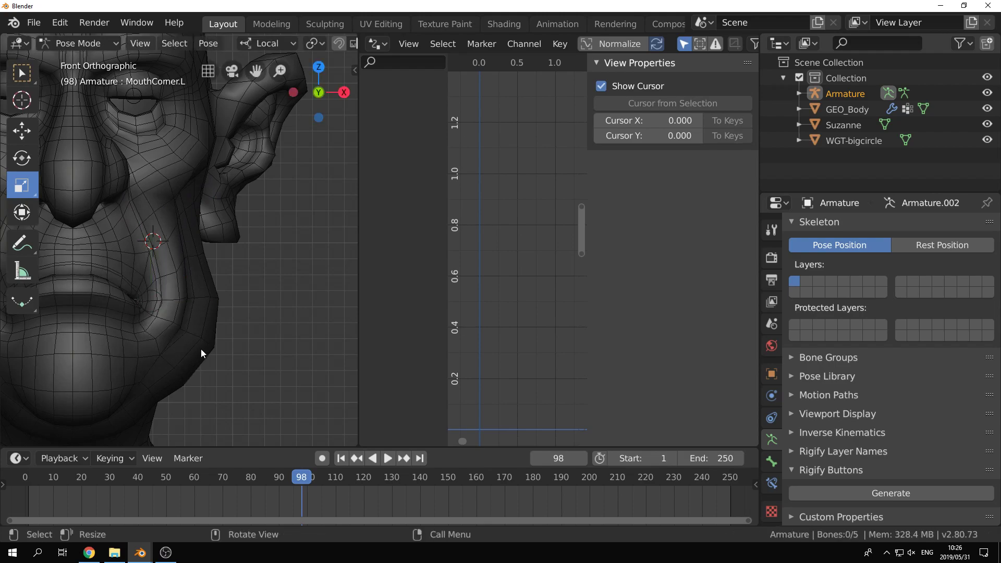
key(ctrl+Tab)
click(196, 346)
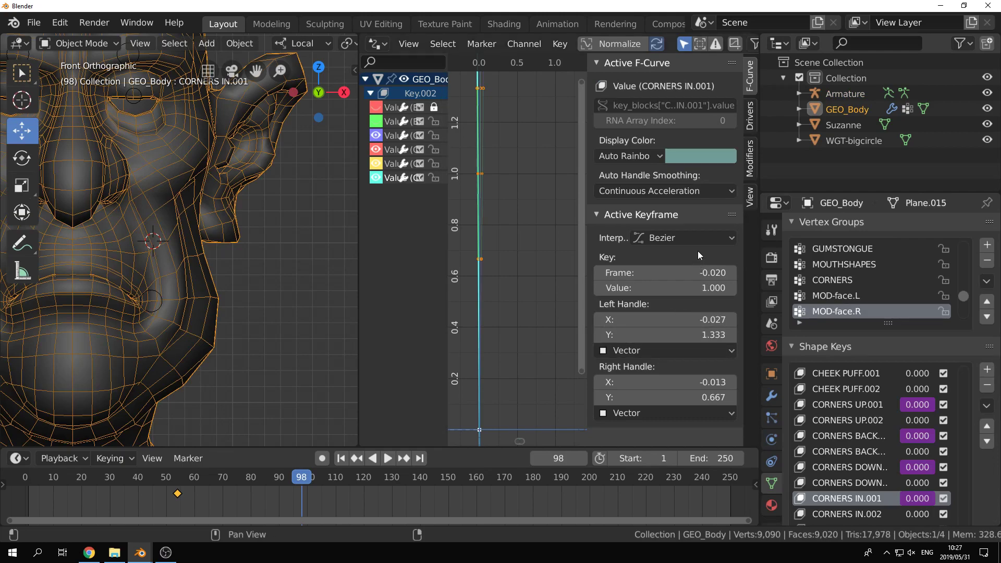
key(Home)
ctrl+middle_drag(509, 197, 570, 232)
ctrl+middle_drag(489, 249, 554, 262)
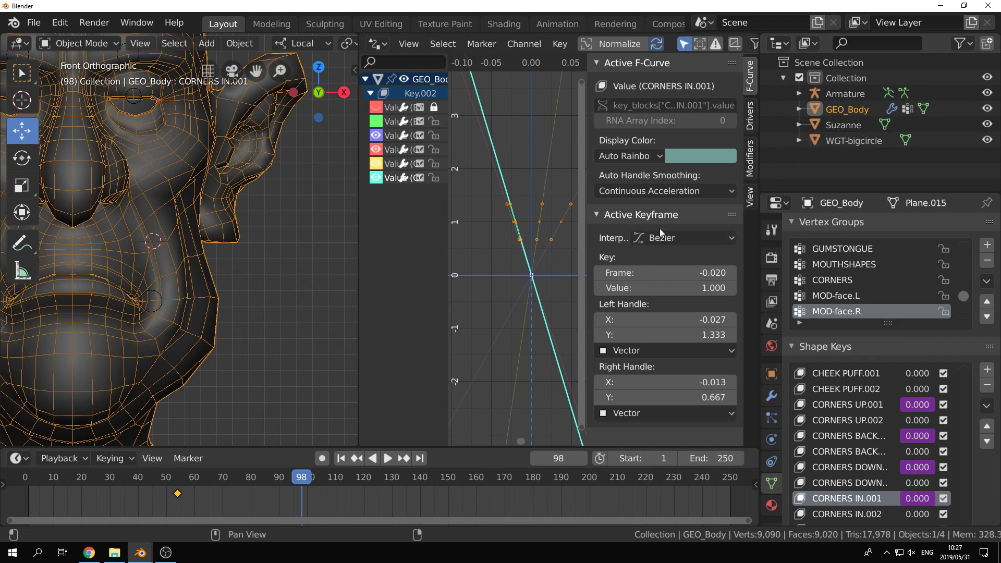
key(a)
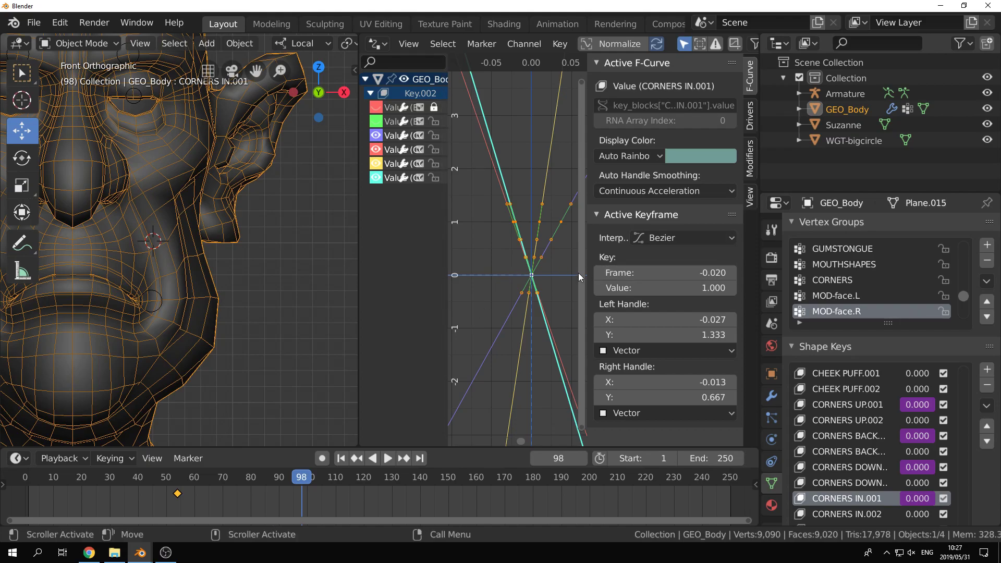
click(278, 335)
shift+middle_drag(240, 280, 271, 380)
click(157, 199)
scroll(186, 202, up, 6)
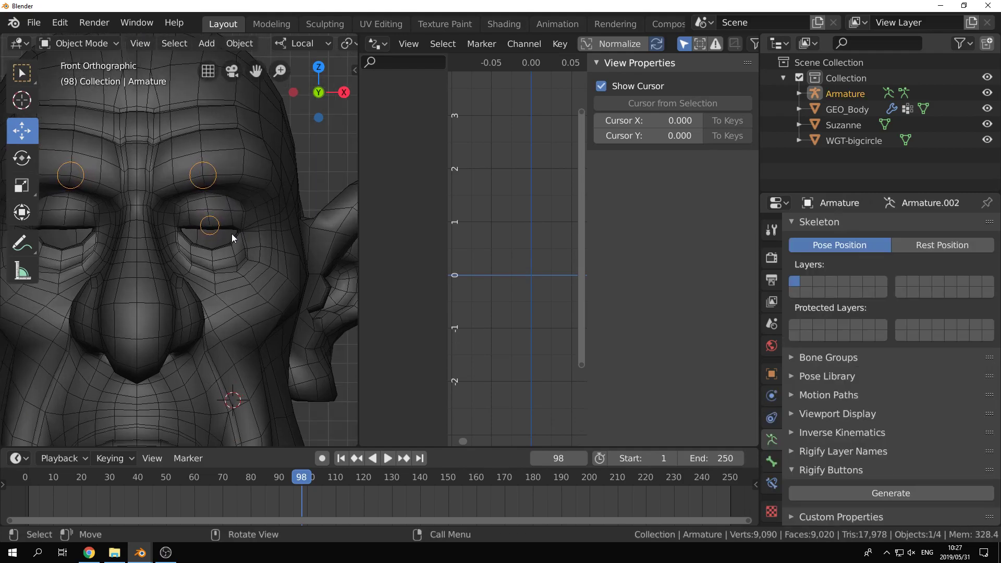
click(276, 219)
key(ctrl+Tab)
click(287, 236)
scroll(287, 235, down, 5)
mouse_move(287, 236)
middle_down()
mouse_move(217, 236)
mouse_move(230, 228)
middle_up()
key(ctrl+Tab)
click(213, 243)
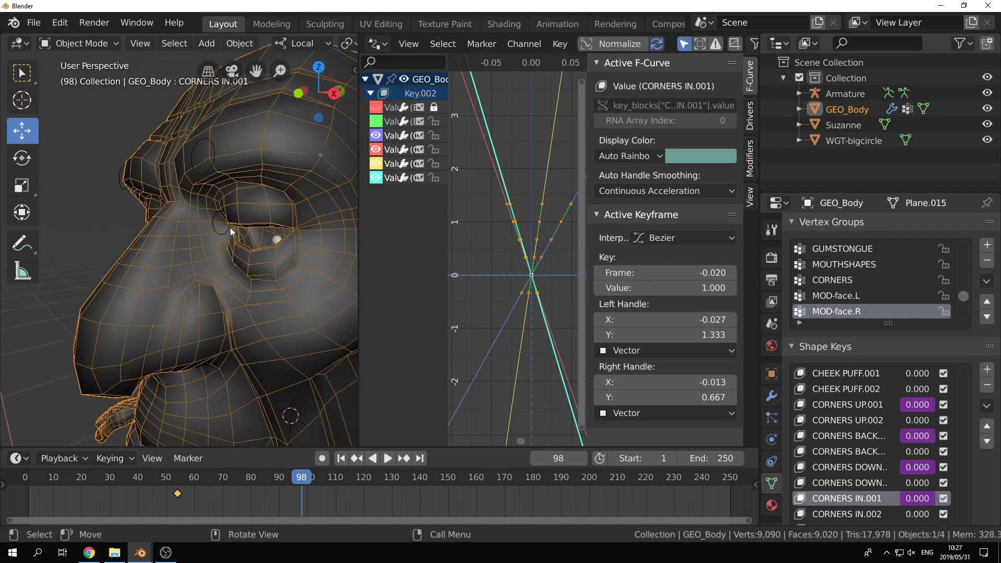
Step: Put the Armature in Pose Mode, select the control bone in front of the eye and inspect its placement
click(224, 232)
key(ctrl+Tab)
click(224, 321)
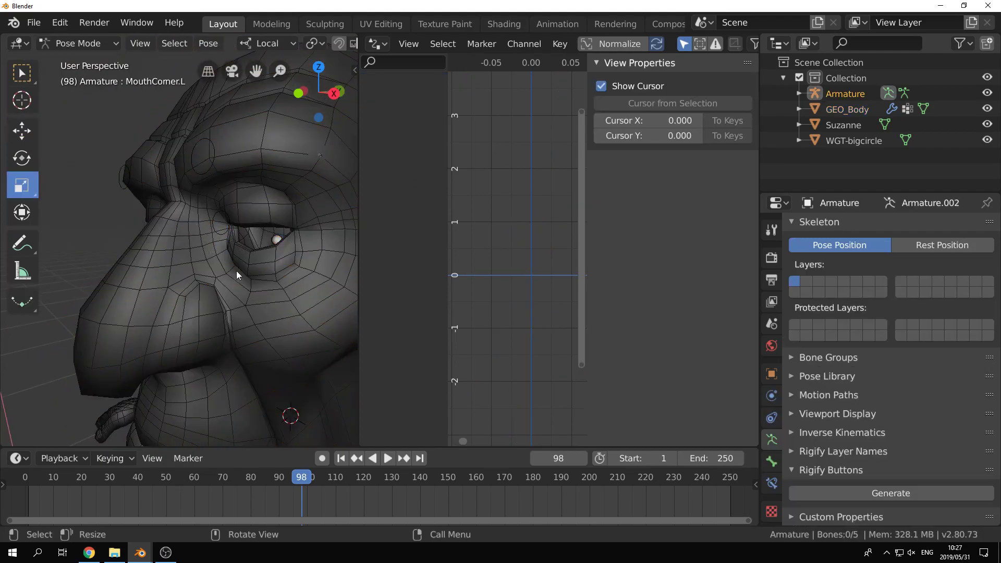
click(224, 232)
key(KP_Decimal)
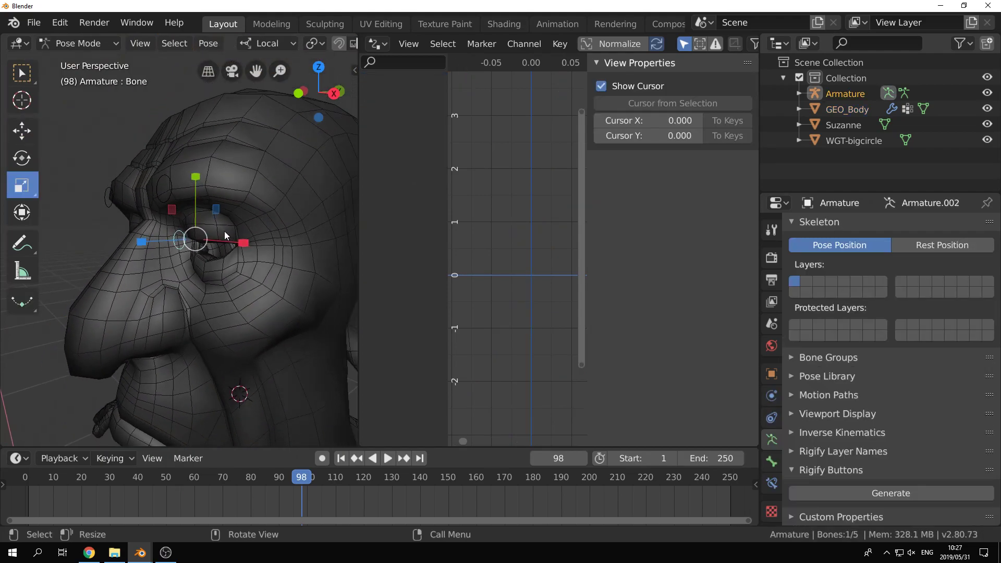
scroll(234, 227, up, 3)
scroll(234, 228, down, 3)
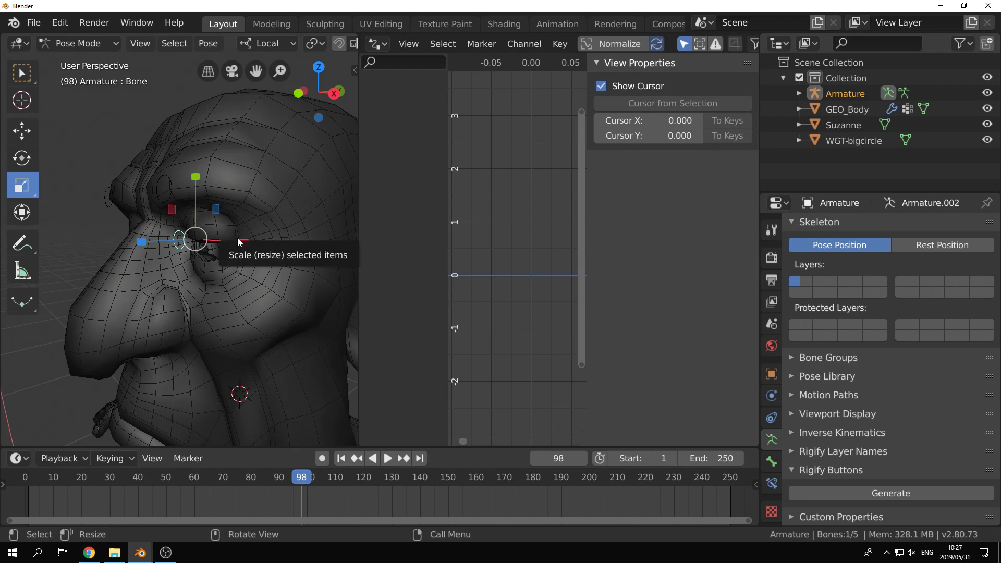
Step: Sketch a curved eyeball outline with upper and lower lid strokes beside the character's head with the Annotate tool
middle_drag(334, 158, 244, 212)
scroll(244, 211, down, 4)
middle_drag(171, 267, 229, 219)
click(268, 194)
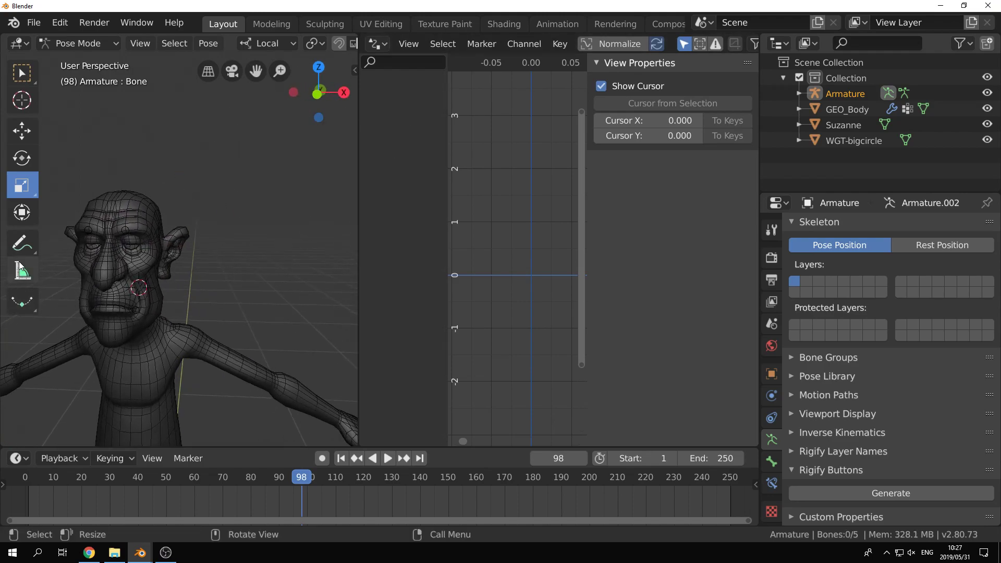
click(30, 245)
mouse_move(285, 129)
mouse_down()
mouse_move(256, 235)
mouse_move(288, 301)
mouse_up()
drag(286, 129, 316, 168)
drag(275, 117, 320, 171)
mouse_move(318, 252)
mouse_down()
mouse_move(269, 296)
mouse_move(249, 251)
mouse_up()
mouse_move(248, 263)
mouse_down()
mouse_move(266, 299)
mouse_move(303, 274)
mouse_up()
drag(280, 119, 307, 103)
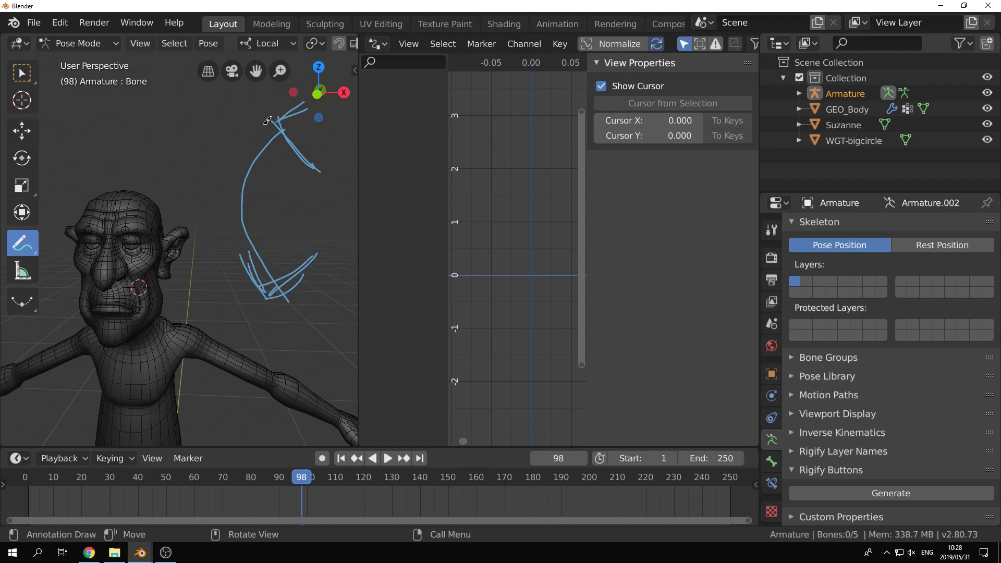
Step: Annotate a curved downward arrow outside the eyeball outline and a straight downward arrow inside it
mouse_move(262, 123)
mouse_down()
mouse_move(234, 184)
mouse_move(233, 245)
mouse_move(206, 230)
mouse_up()
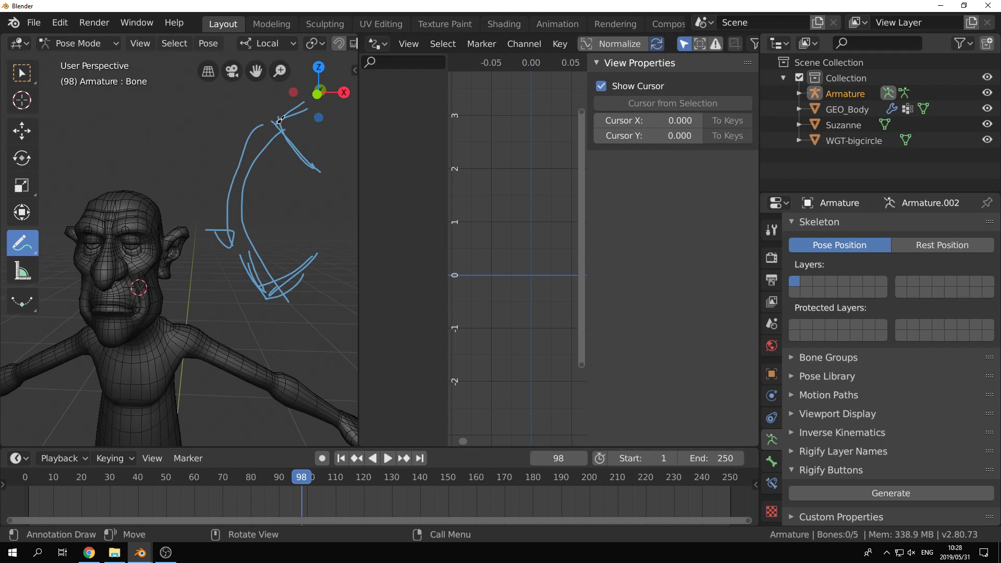
drag(280, 120, 277, 220)
drag(262, 182, 305, 221)
mouse_move(263, 182)
mouse_down()
mouse_move(260, 228)
mouse_move(298, 225)
mouse_up()
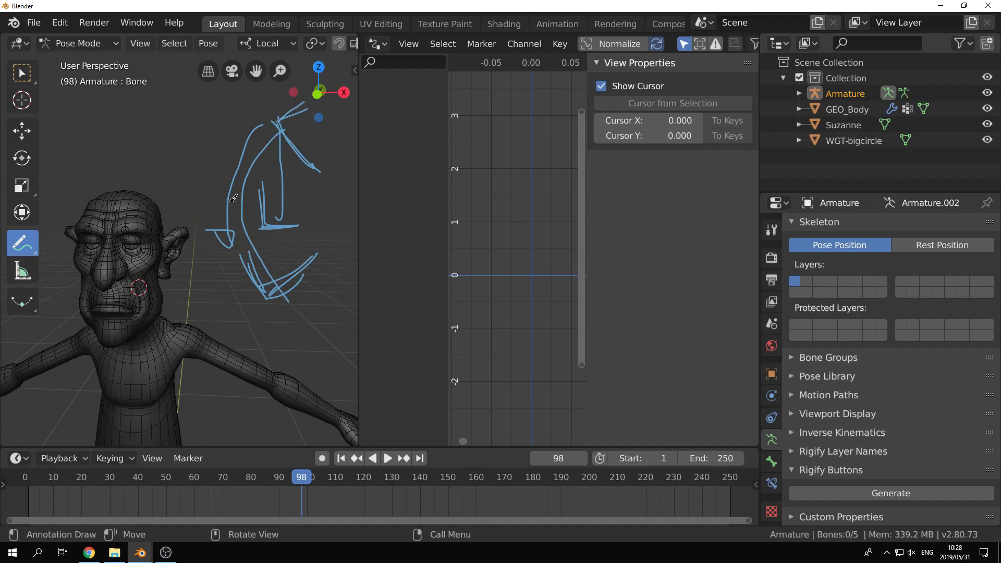
Step: Annotate the eyeball sketch with a halfway mark and straight strokes linking the lid curve's upper, middle and lower points
mouse_move(229, 189)
mouse_down()
mouse_move(232, 216)
mouse_move(257, 219)
mouse_move(227, 224)
mouse_move(270, 221)
mouse_up()
mouse_move(282, 124)
mouse_down()
mouse_move(231, 227)
mouse_move(279, 272)
mouse_up()
drag(234, 218, 280, 282)
drag(238, 216, 282, 128)
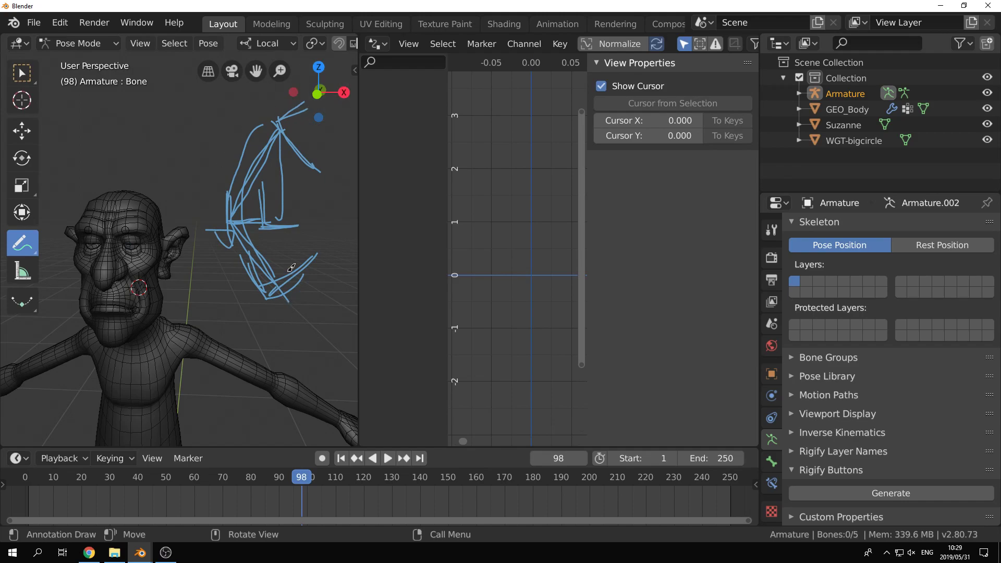
mouse_move(262, 142)
mouse_down()
mouse_move(242, 163)
mouse_move(263, 183)
mouse_move(249, 166)
mouse_move(253, 141)
mouse_up()
Step: Return the Armature to Object Mode and select GEO_Body close up at the eye
scroll(237, 224, up, 1)
key(ctrl+Tab)
scroll(151, 272, up, 2)
shift+middle_drag(151, 272, 183, 253)
click(204, 247)
scroll(238, 275, up, 2)
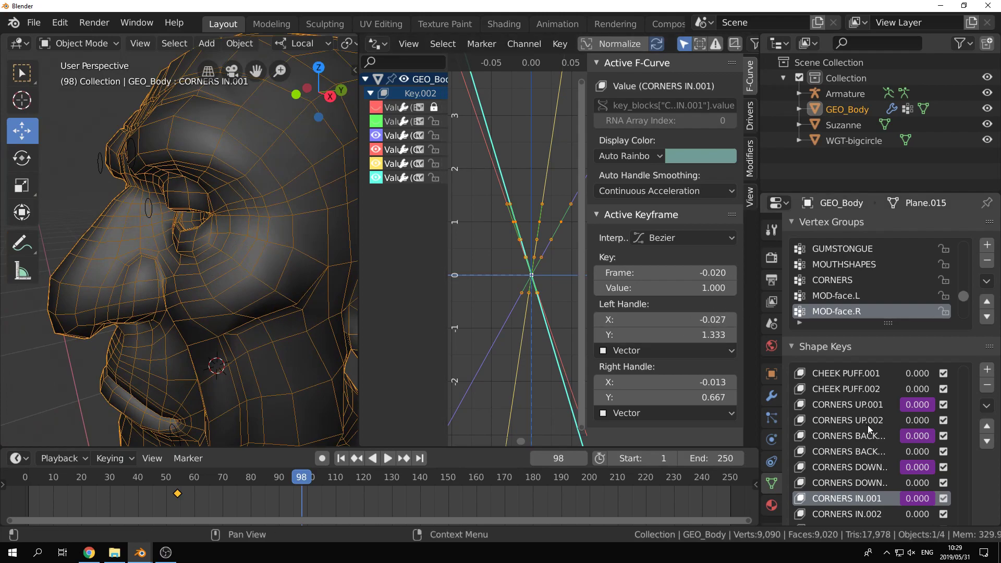
Step: Widen the Properties editor to show full shape key names and find GEO_Body's base eyelid keys
scroll(869, 428, down, 10)
scroll(861, 431, up, 4)
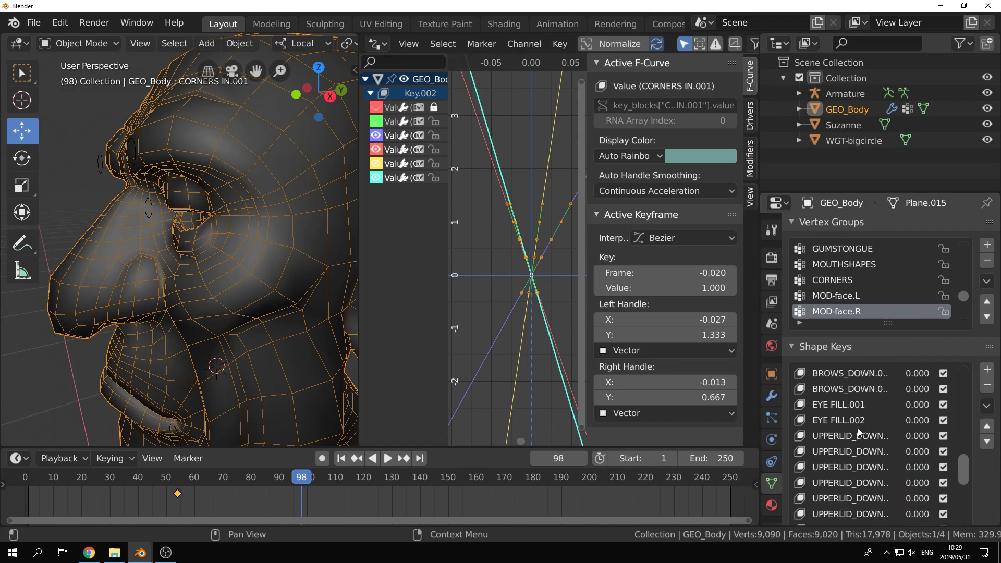
drag(760, 428, 689, 428)
scroll(831, 439, up, 1)
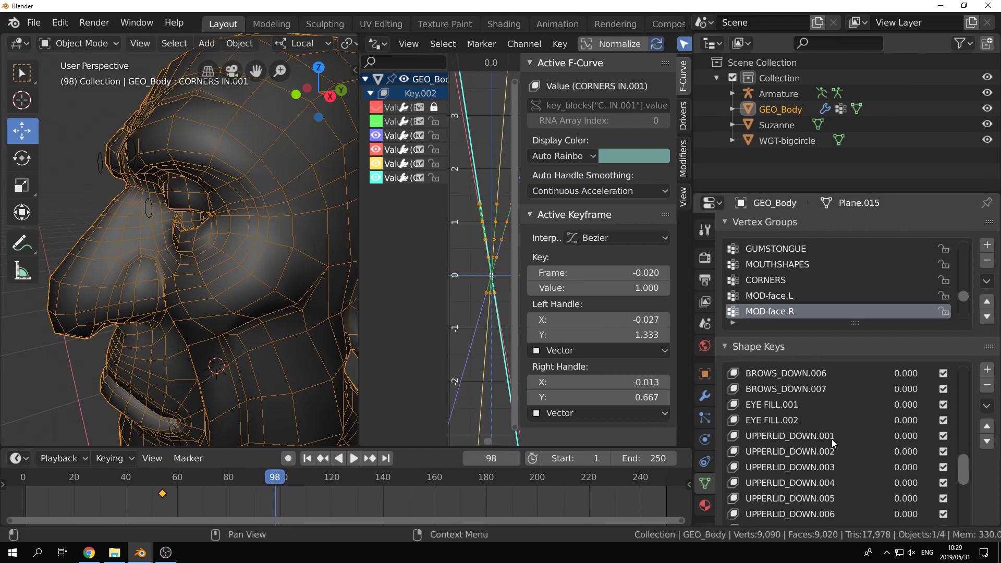
scroll(832, 439, up, 15)
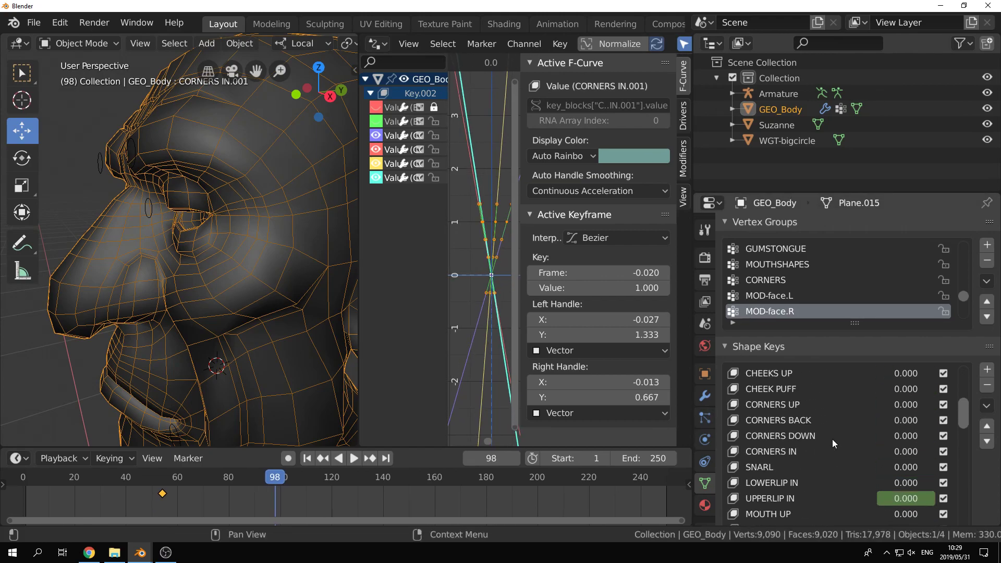
scroll(832, 439, down, 3)
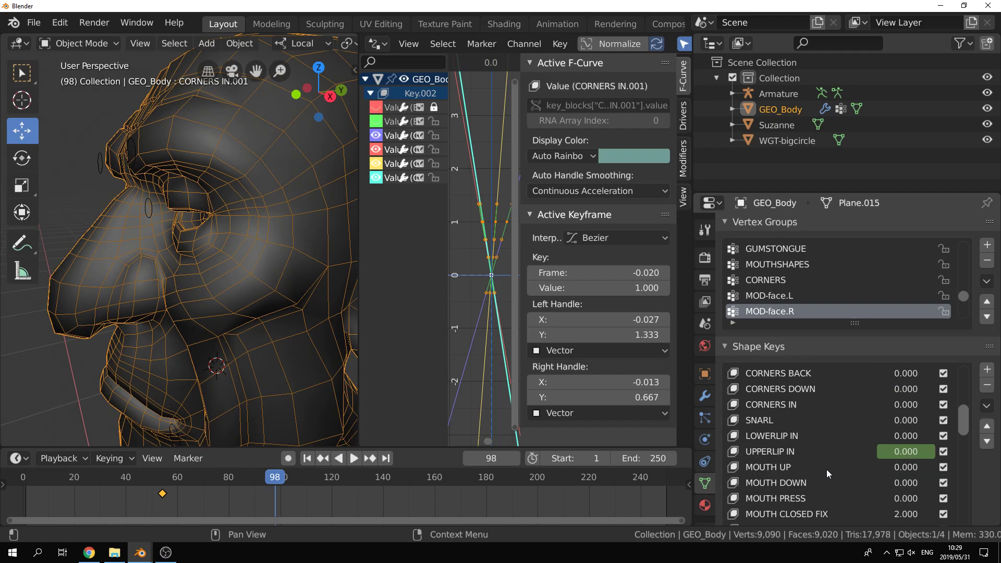
scroll(809, 438, up, 13)
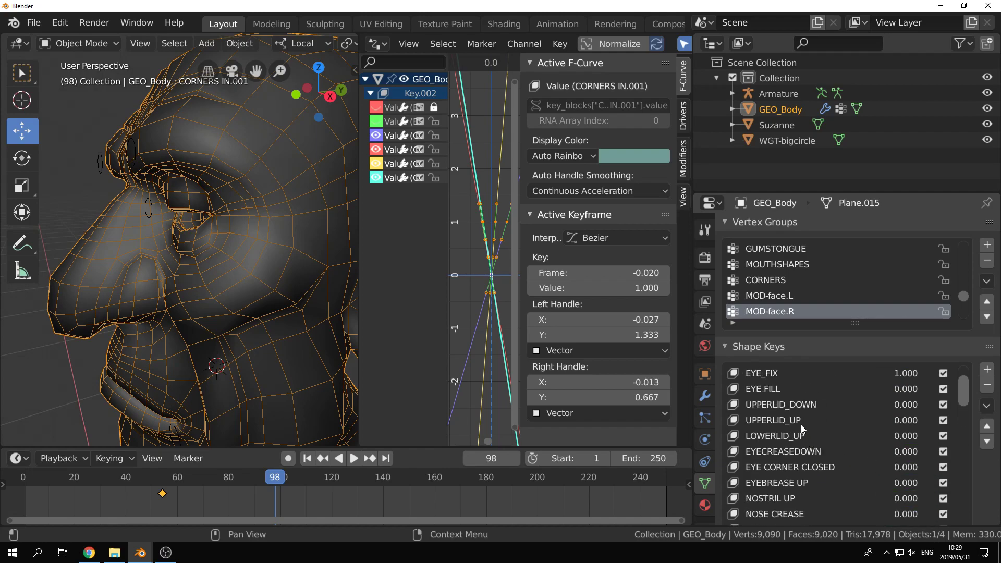
Step: Set the UPPERLID_DOWN shape key to 0.5 and view the eye in right orthographic view
drag(902, 404, 928, 403)
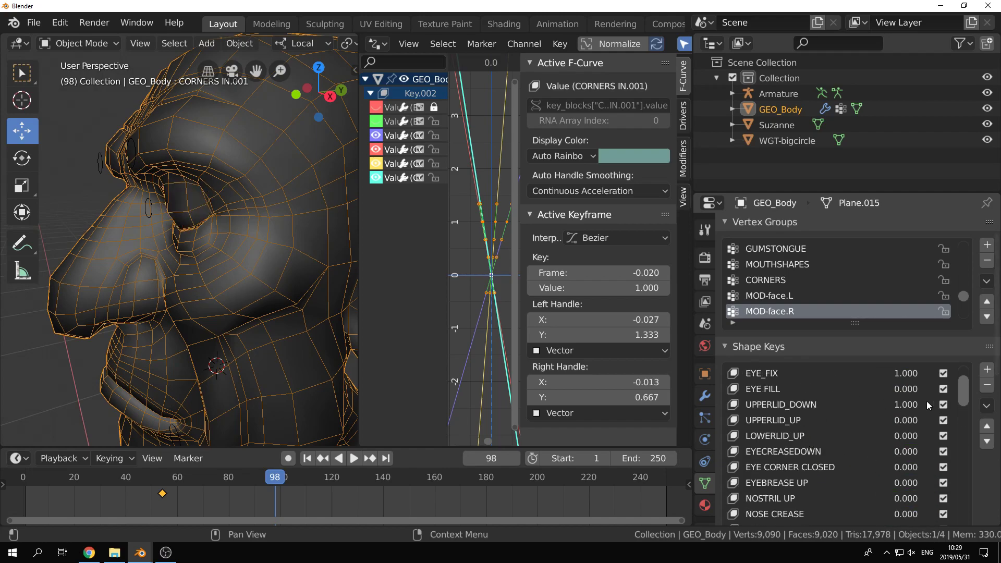
double_click(909, 406)
text(.5)
key(Return)
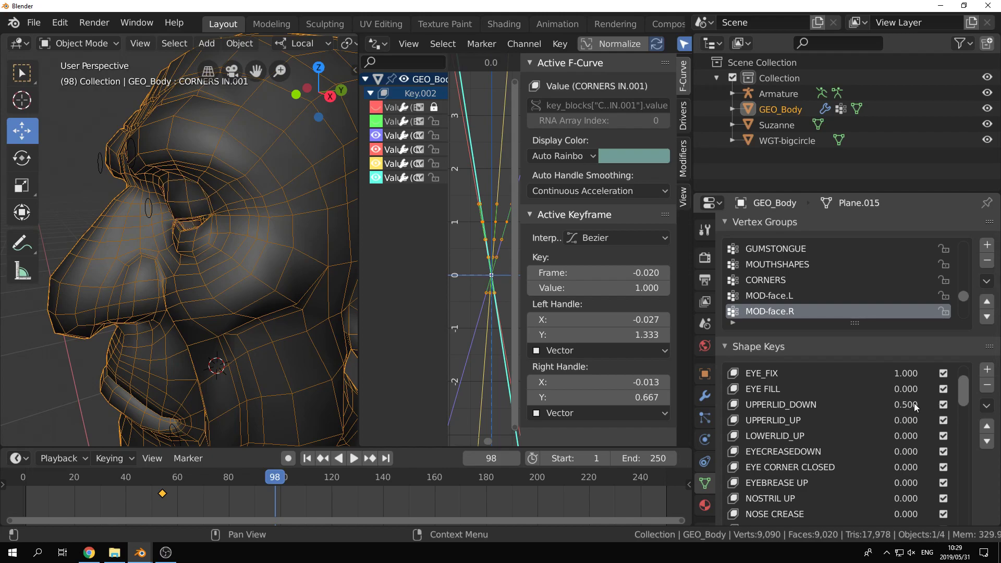
key(KP_3)
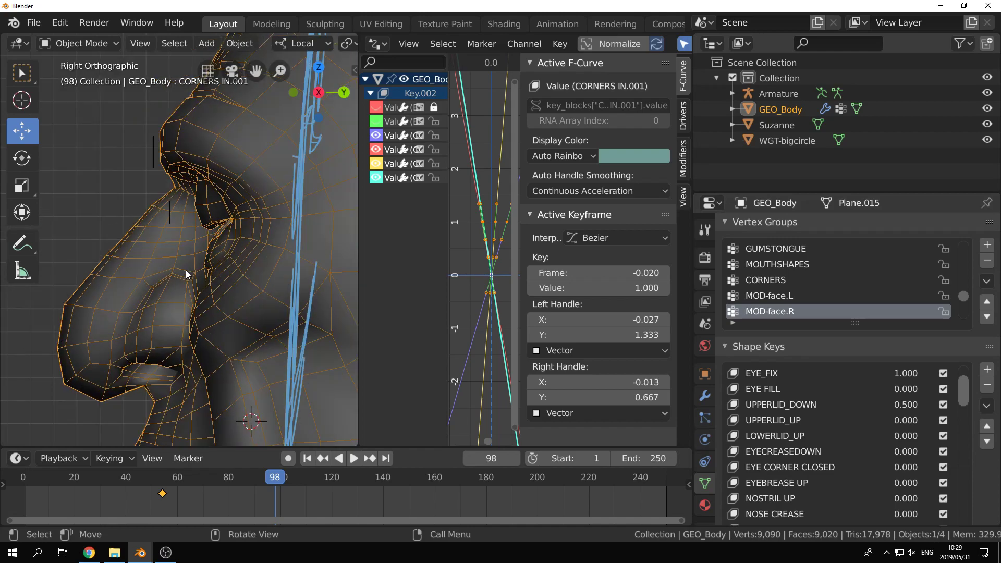
Step: Select the UPPERLID_DOWN shape key and create a new shape key from the current mix
click(985, 404)
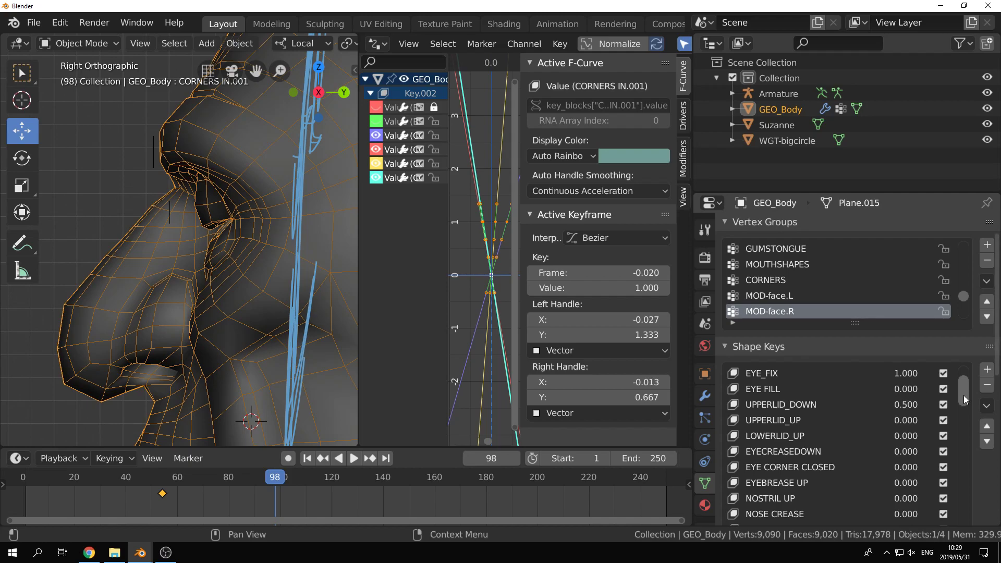
click(796, 406)
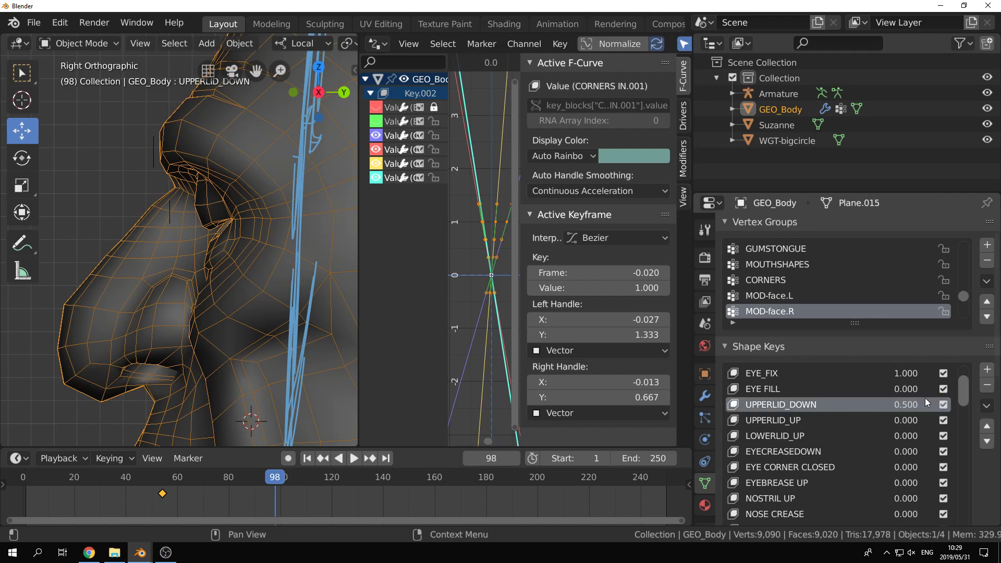
click(985, 405)
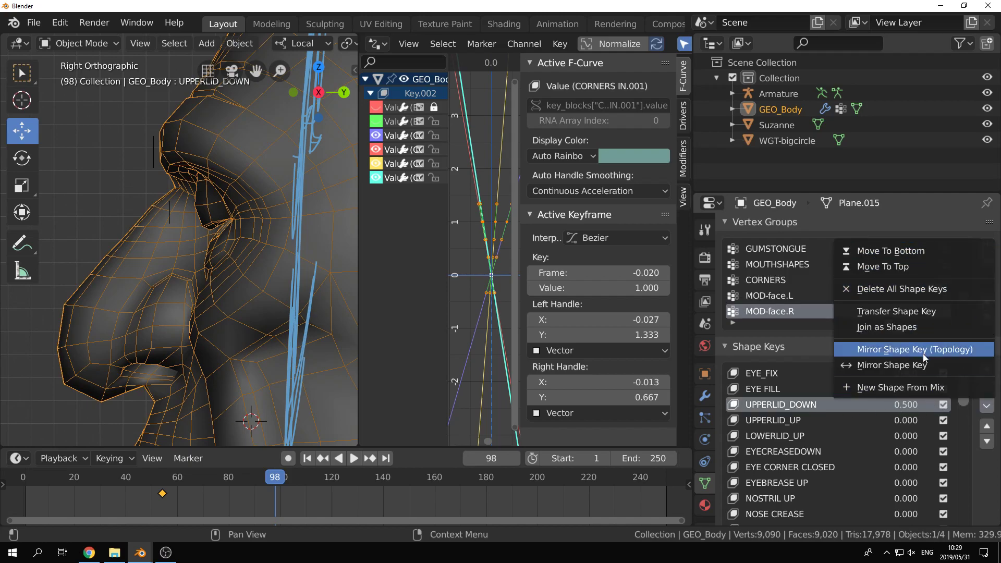
click(902, 387)
Step: Rename the new shape key at the end of the list to UPPER HALF
scroll(195, 253, up, 3)
scroll(195, 253, up, 2)
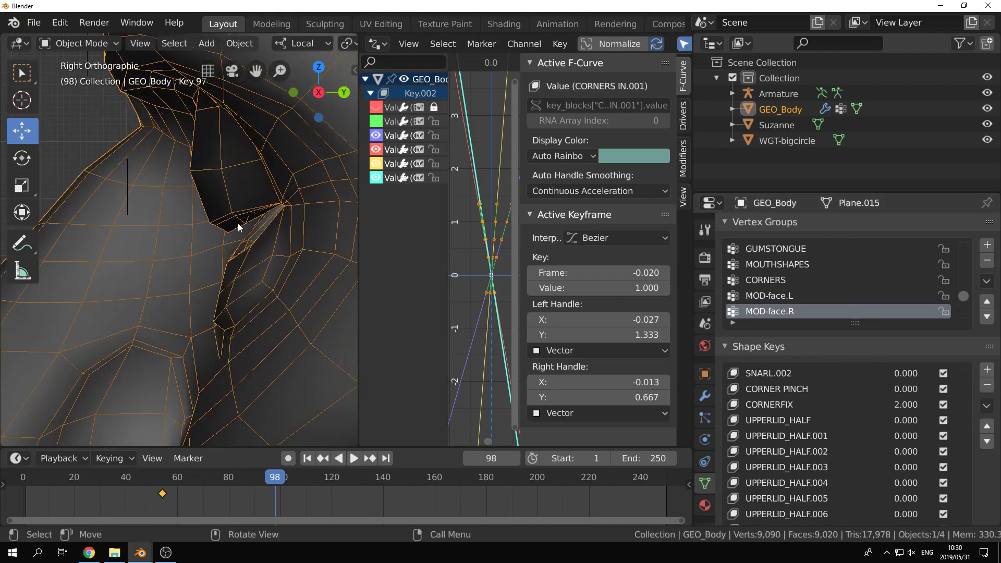
scroll(946, 451, up, 1)
scroll(945, 450, down, 1)
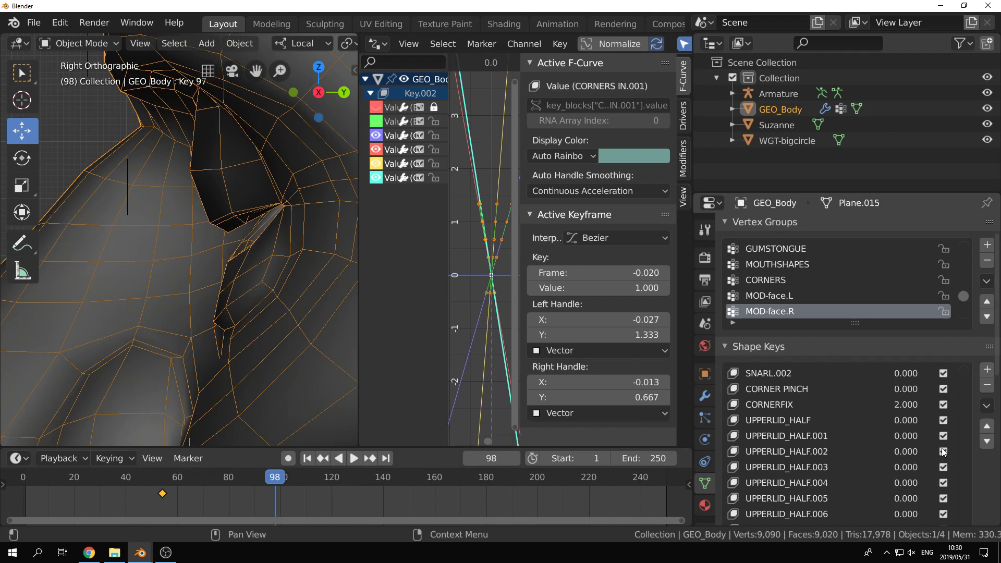
scroll(963, 446, down, 8)
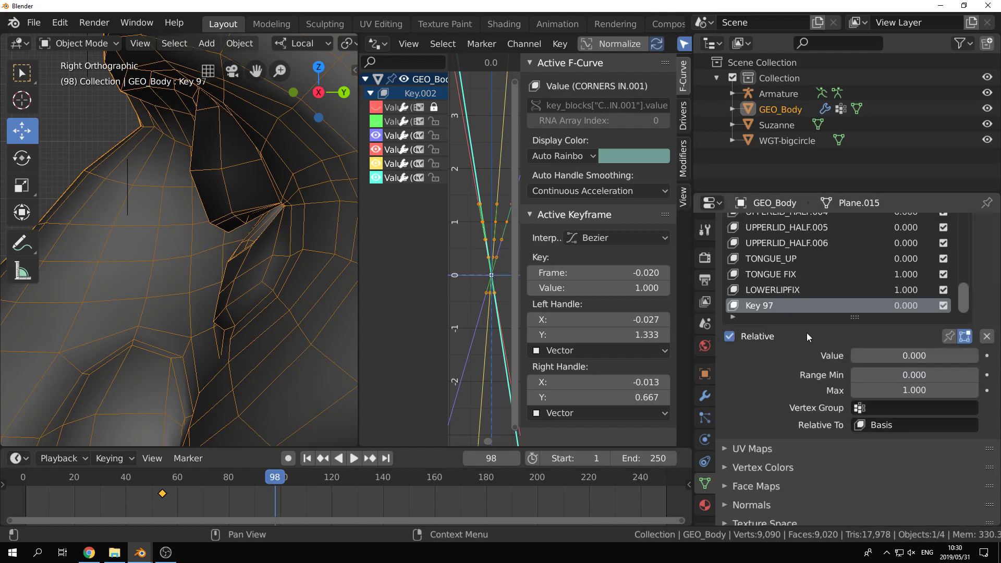
text(U)
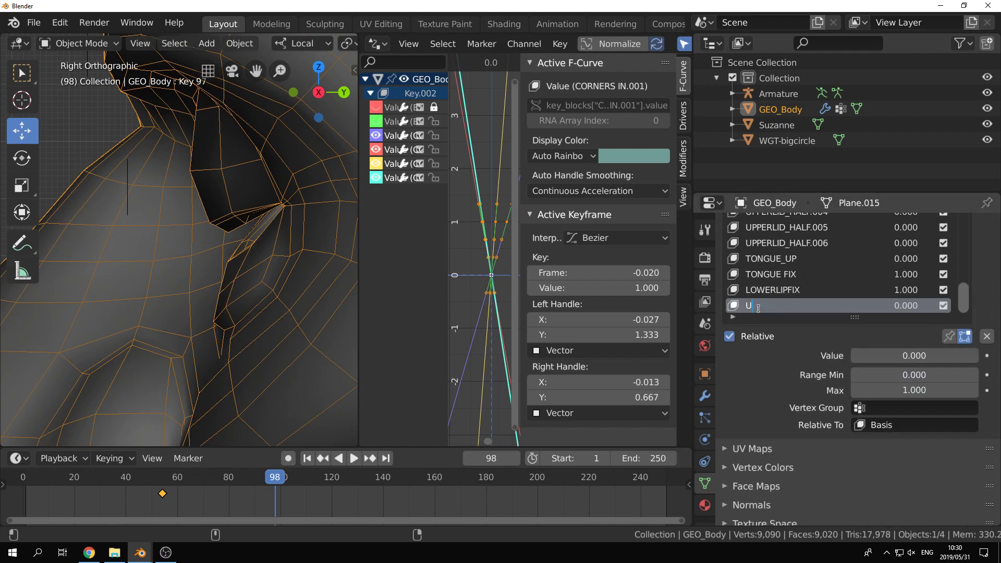
text(PPER HALF)
key(Return)
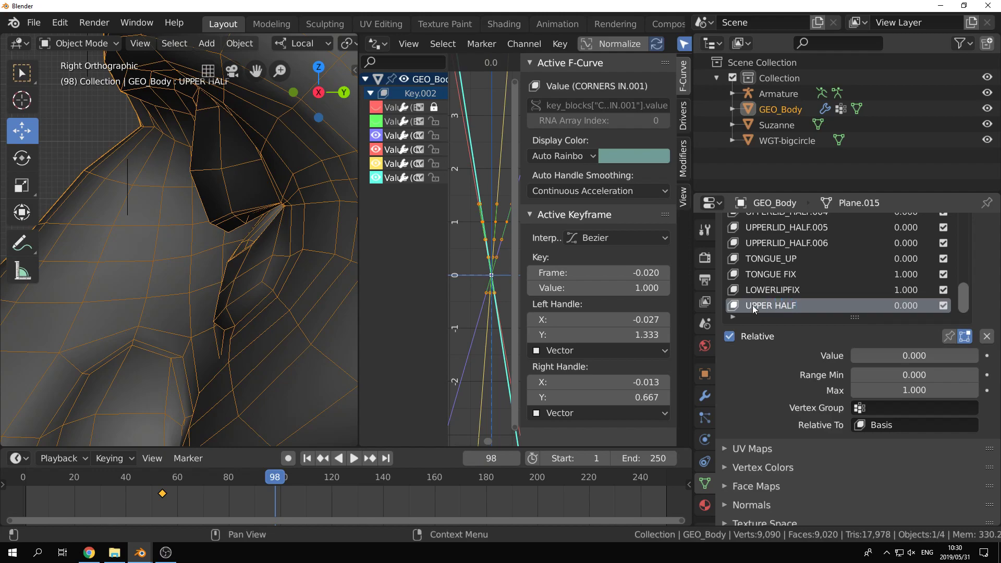
Step: Set the UPPER HALF shape key's value to 1.000 and put GEO_Body in Edit Mode
drag(872, 304, 852, 312)
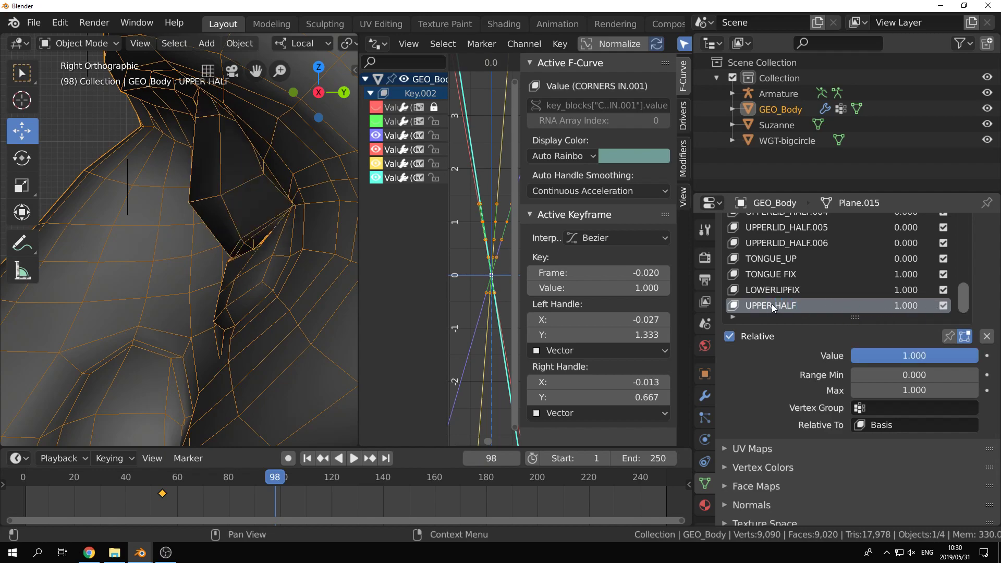
click(902, 309)
key(Return)
key(ctrl+Tab)
click(327, 274)
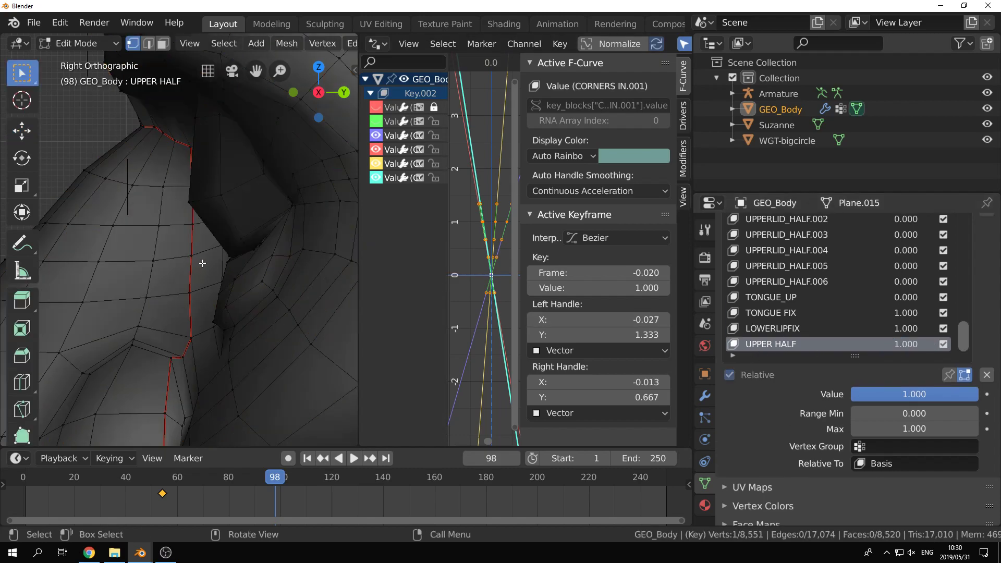
Step: Reset the UPPERLID_DOWN shape key to 0.000 and return to UPPER HALF with the eyelid in close-up
scroll(203, 263, up, 1)
drag(965, 332, 961, 177)
scroll(896, 270, up, 5)
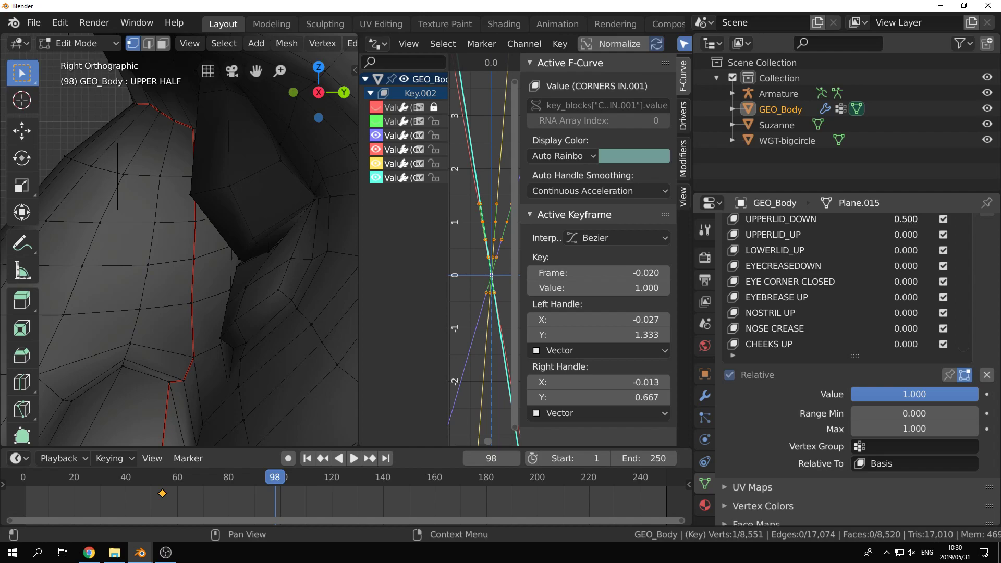
drag(909, 219, 860, 219)
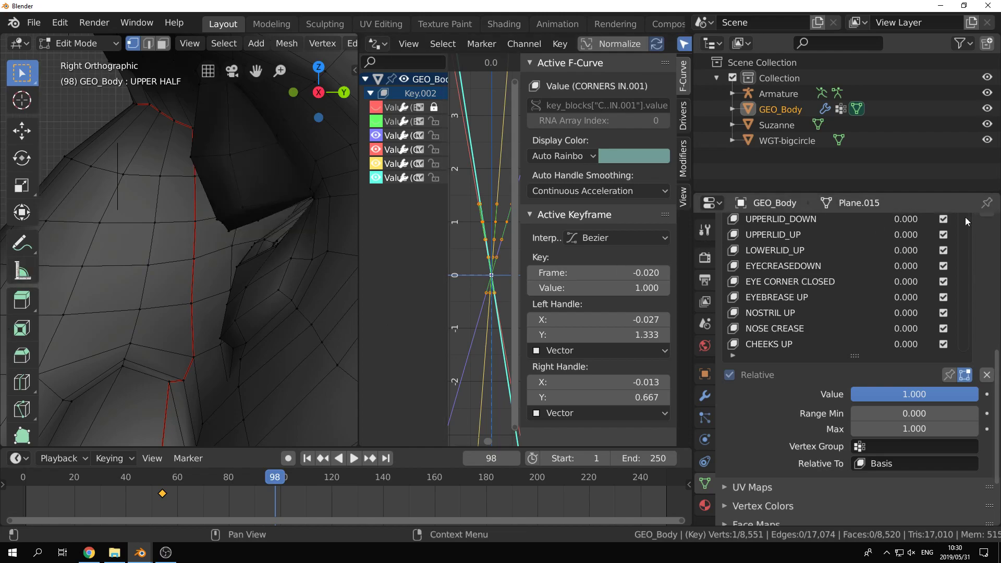
scroll(974, 275, up, 4)
drag(965, 274, 983, 471)
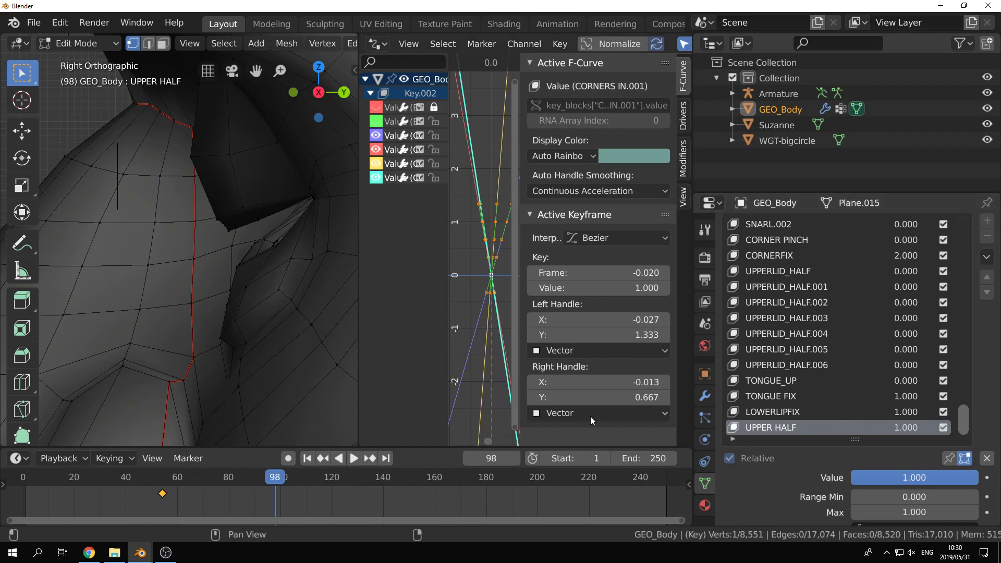
scroll(227, 272, up, 1)
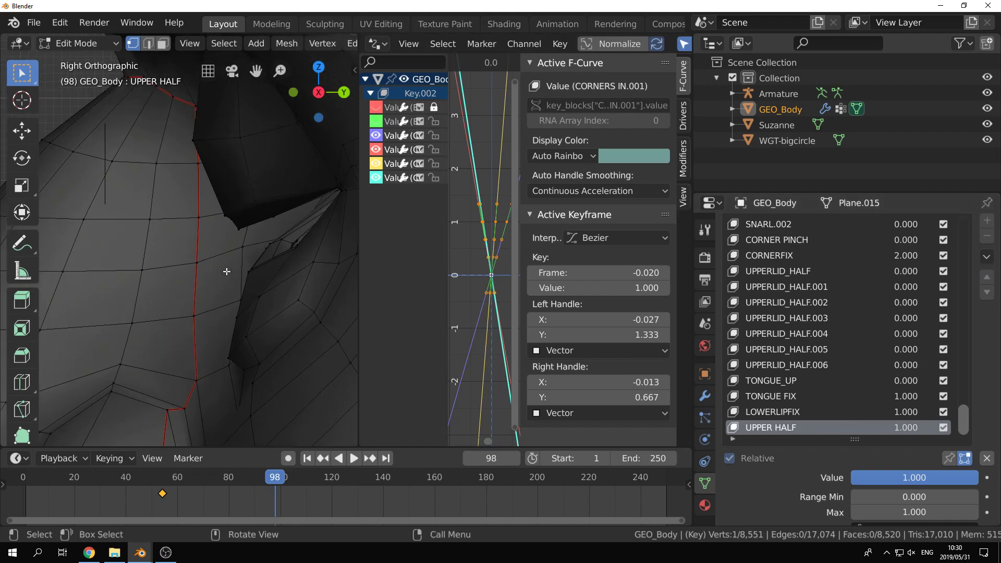
Step: Reposition the selected vertices along the upper eyelid's lower edge in the UPPER HALF shape key and return to Object Mode
ctrl+click(237, 227)
key(g)
click(266, 256)
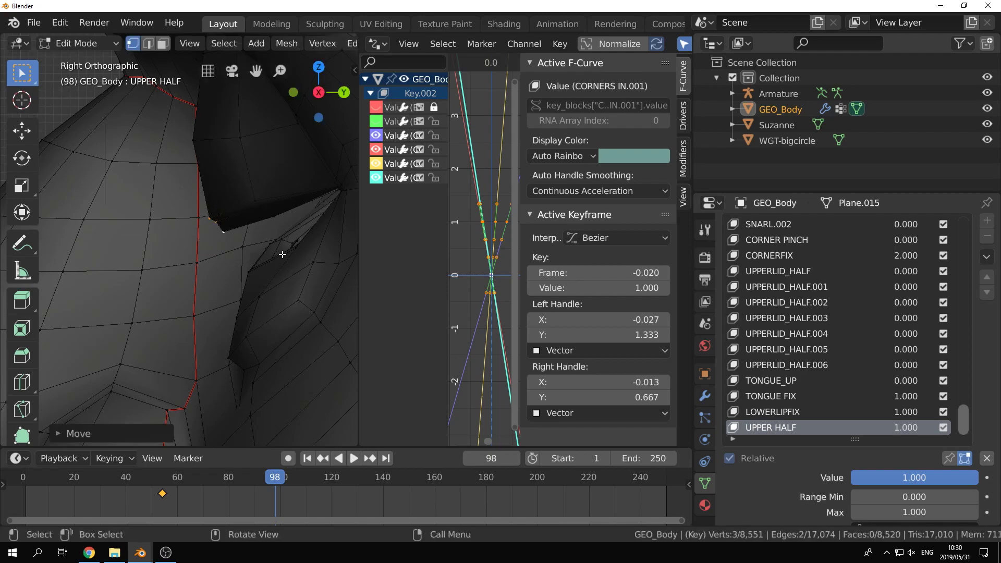
ctrl+click(281, 210)
key(g)
click(292, 232)
key(Tab)
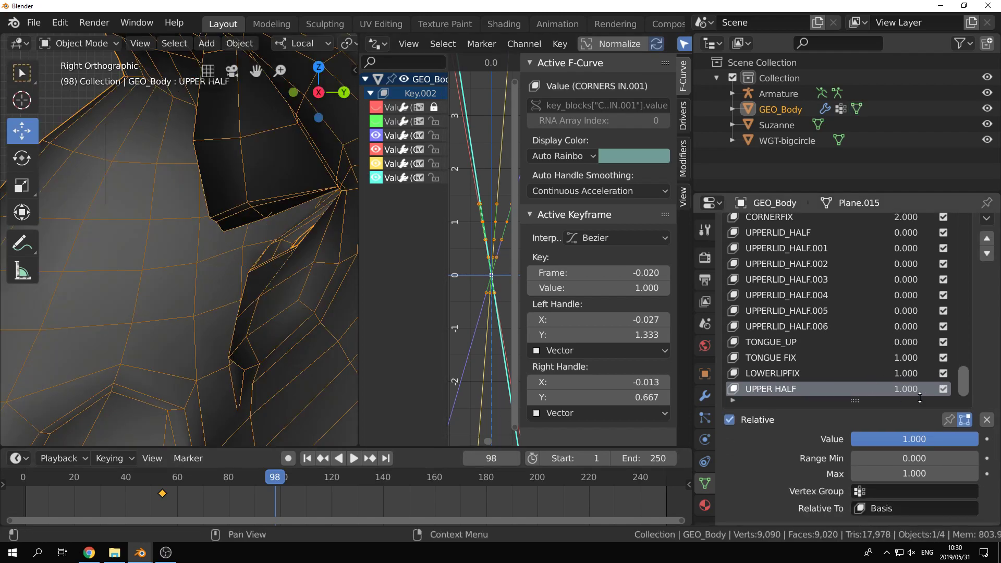
Step: Inspect the reshaped upper eyelids on the head from several angles
middle_drag(181, 278, 254, 259)
scroll(254, 258, down, 5)
shift+middle_drag(149, 240, 192, 240)
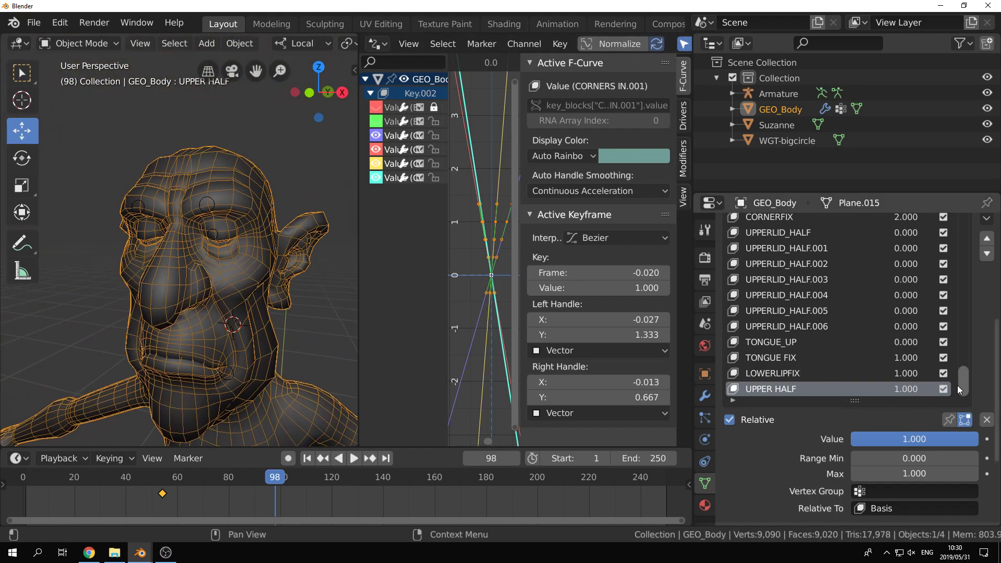
middle_drag(248, 268, 218, 263)
scroll(266, 263, up, 3)
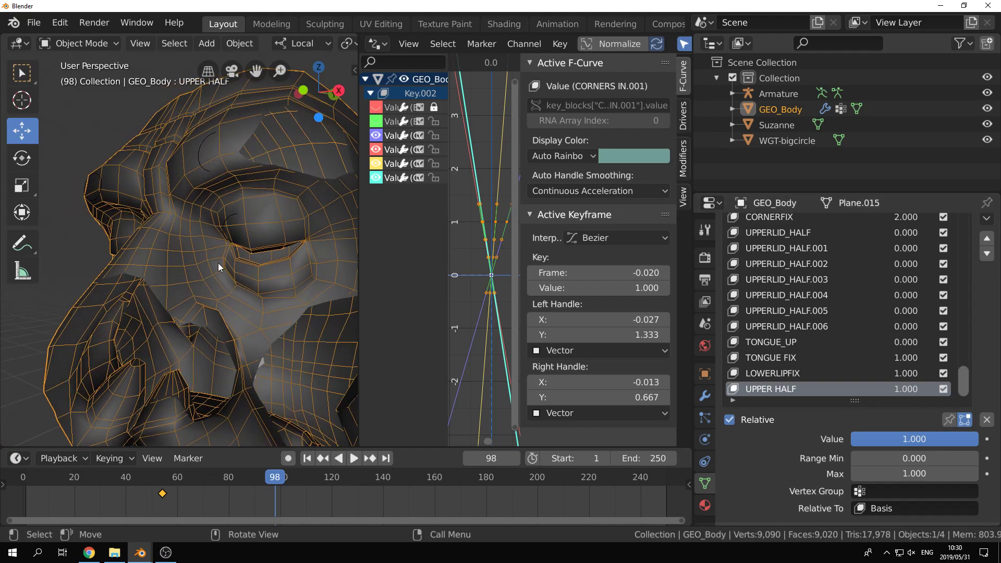
middle_drag(280, 271, 245, 283)
scroll(288, 254, down, 2)
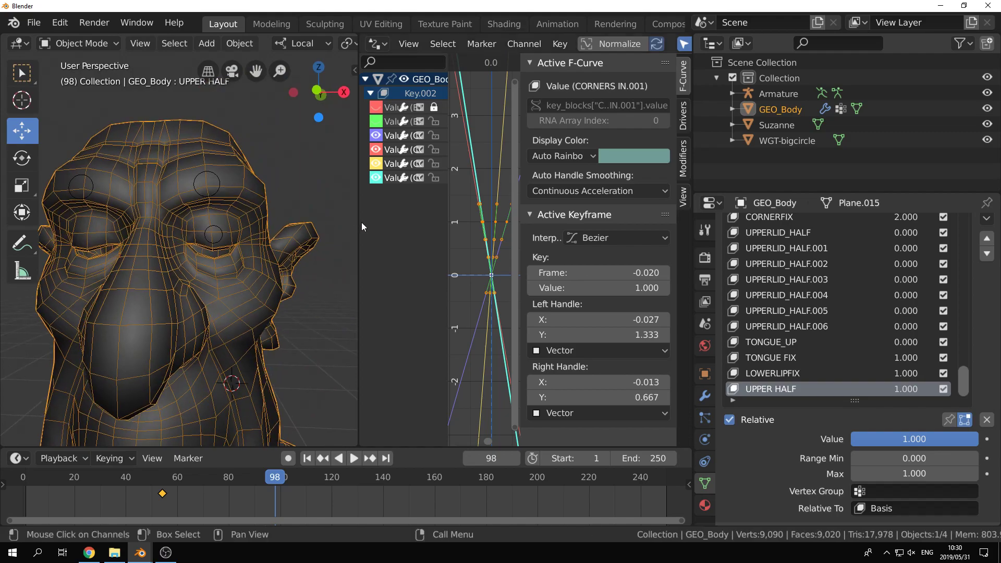
scroll(317, 217, down, 2)
Step: Widen the 3D view and annotate a vertical eyeball arc beside the existing eye sketch
drag(358, 242, 524, 250)
mouse_move(344, 260)
middle_down()
mouse_move(317, 277)
mouse_move(303, 251)
middle_up()
scroll(297, 258, down, 3)
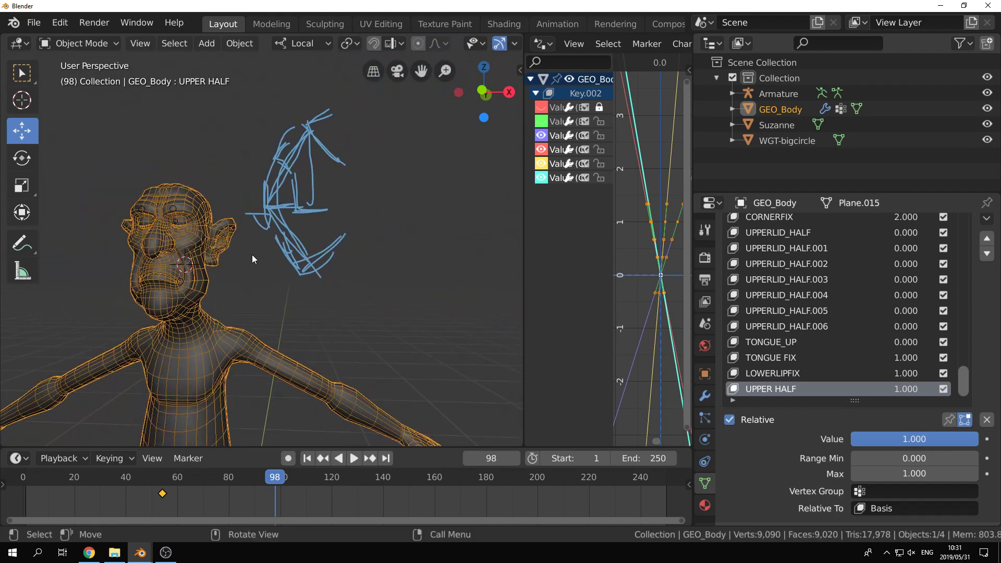
click(21, 243)
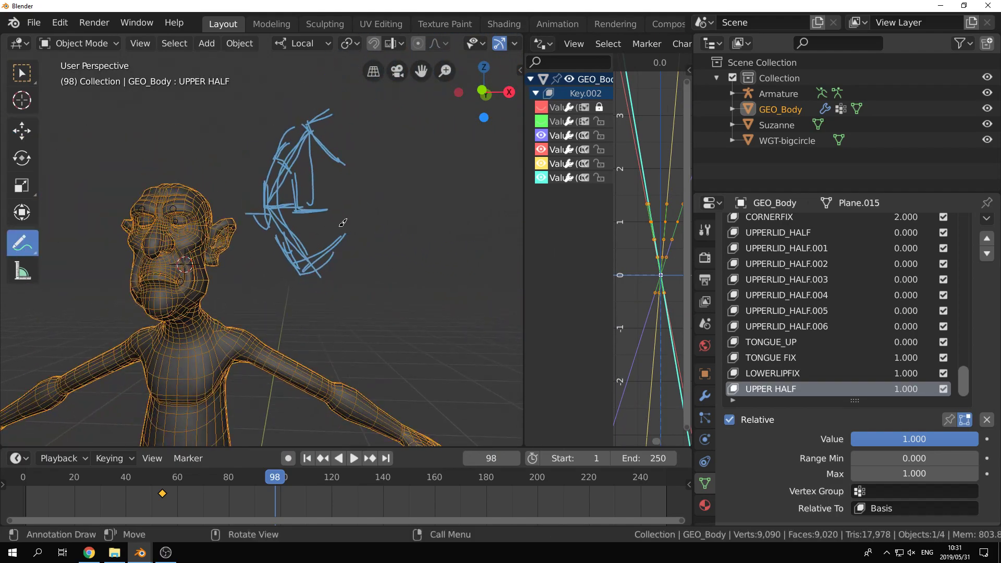
middle_drag(414, 221, 401, 219)
mouse_move(435, 138)
mouse_down()
mouse_move(416, 186)
mouse_move(452, 274)
mouse_up()
shift+middle_drag(452, 274, 404, 285)
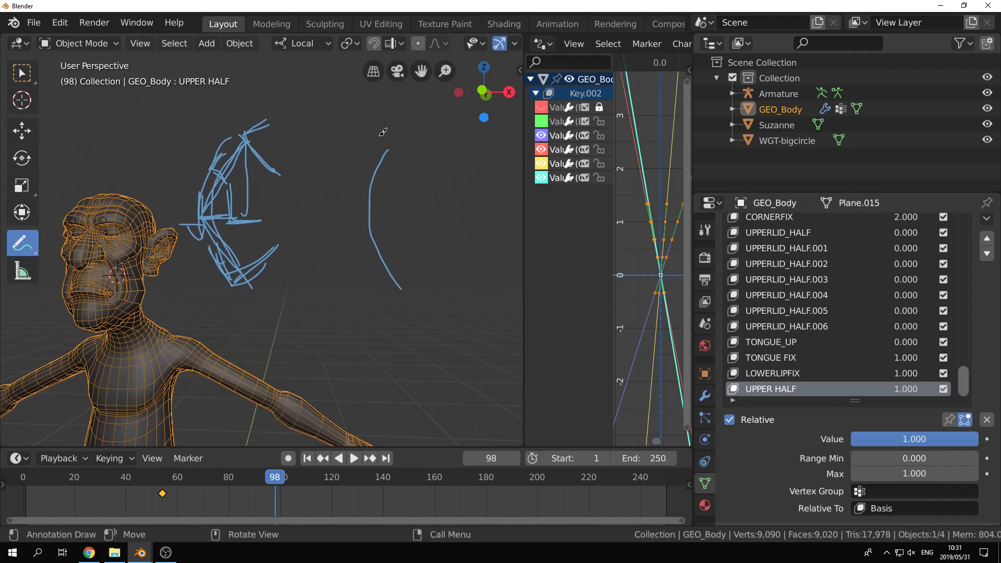
Step: Annotate short eyelid marks at the upper end, middle and lower end of the new arc
mouse_move(399, 120)
mouse_down()
mouse_move(385, 146)
mouse_move(408, 162)
mouse_move(402, 120)
mouse_up()
mouse_move(352, 211)
mouse_down()
mouse_move(357, 228)
mouse_move(386, 228)
mouse_move(347, 202)
mouse_up()
mouse_move(377, 285)
mouse_down()
mouse_move(395, 296)
mouse_move(413, 282)
mouse_move(395, 290)
mouse_up()
drag(402, 121, 400, 125)
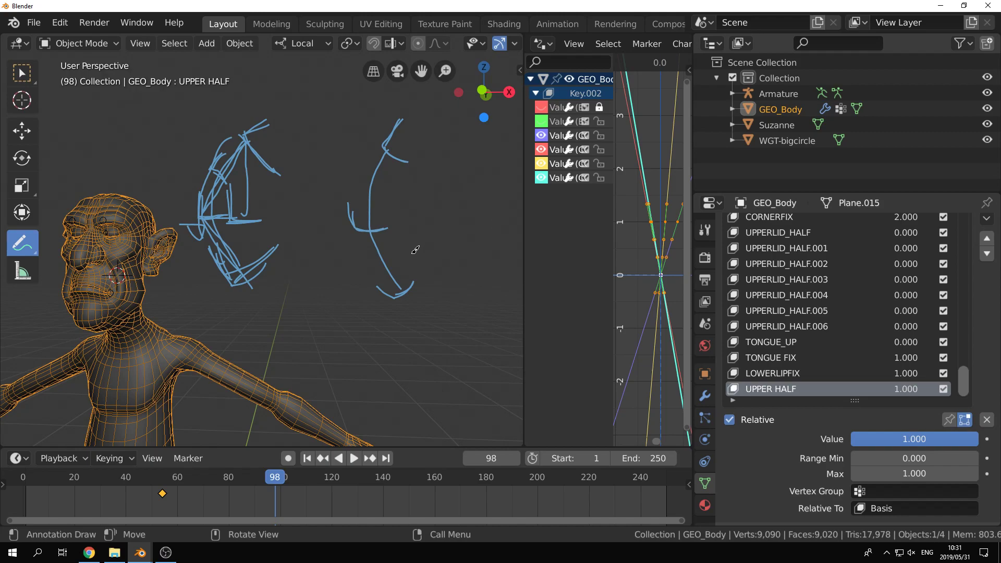
mouse_move(401, 110)
mouse_down()
mouse_move(381, 139)
mouse_move(407, 161)
mouse_up()
mouse_move(352, 206)
mouse_down()
mouse_move(361, 230)
mouse_move(387, 224)
mouse_up()
Step: Annotate three vertical ticks beside the arc and label its eyelid positions with 0 and 0, 1 and 0, and 0 and 1
drag(326, 110, 328, 129)
mouse_move(329, 197)
mouse_down()
mouse_move(323, 230)
mouse_move(327, 211)
mouse_move(363, 229)
mouse_up()
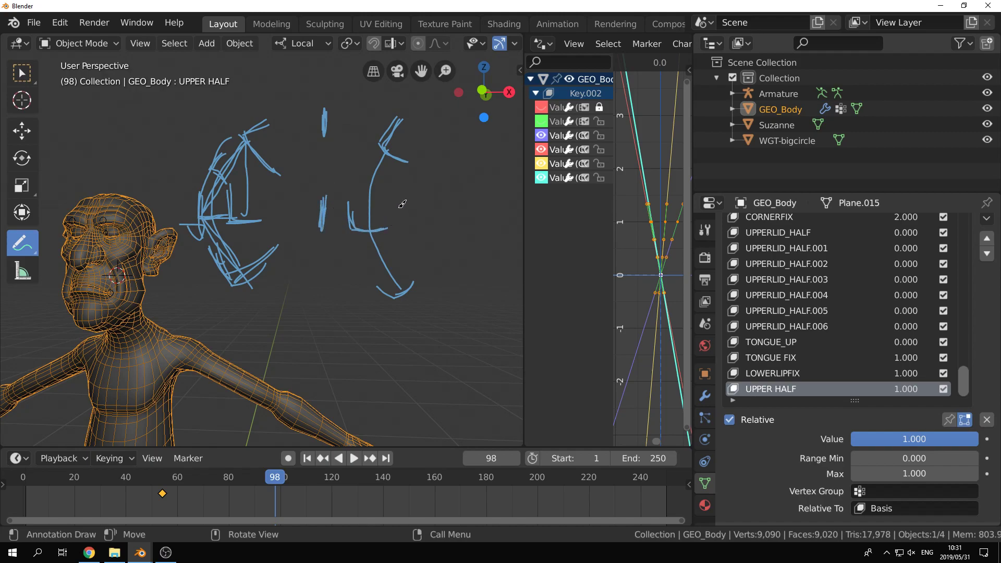
drag(404, 199, 404, 207)
mouse_move(419, 267)
mouse_down()
mouse_move(427, 270)
mouse_move(420, 266)
mouse_up()
drag(325, 299, 327, 267)
drag(426, 284, 430, 290)
drag(424, 365, 445, 371)
drag(408, 218, 407, 217)
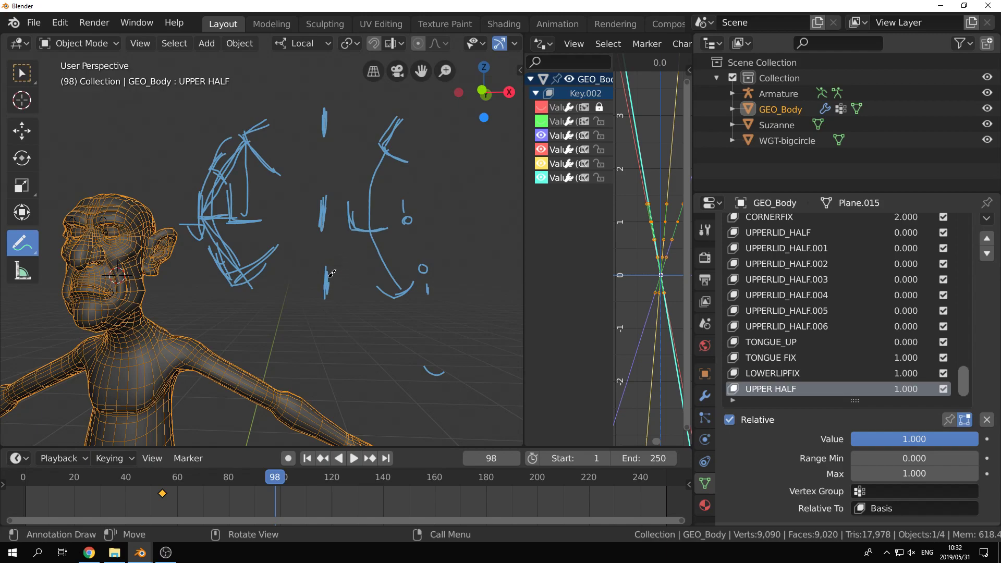
mouse_move(422, 124)
mouse_down()
mouse_move(413, 152)
mouse_move(420, 147)
mouse_up()
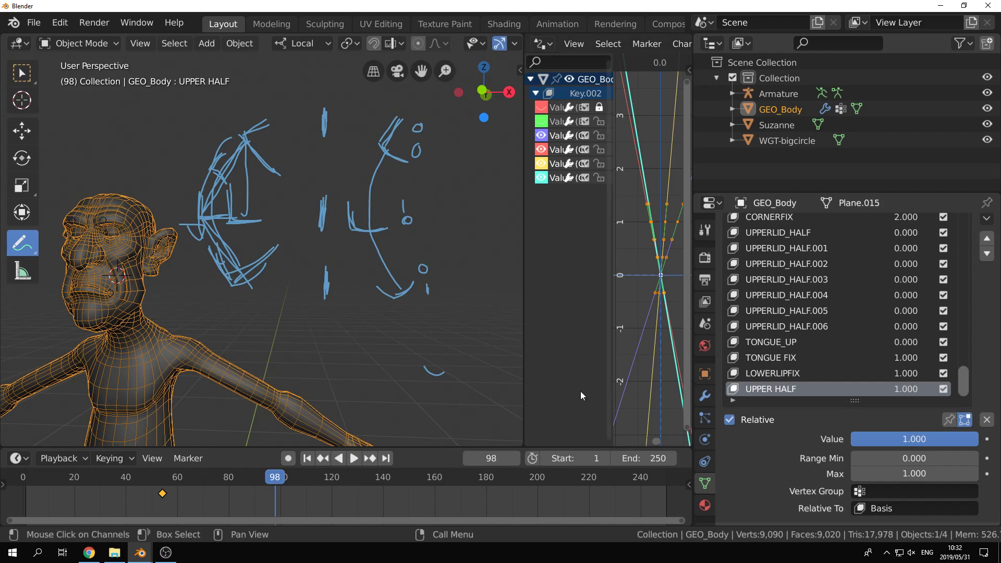
Step: Annotate a rising graph line with circled end points, a horizontal axis and a vertical axis beside the eyelid sketch
mouse_move(421, 262)
shift+middle_down()
mouse_move(313, 260)
mouse_move(282, 271)
shift+middle_up()
drag(326, 328, 467, 175)
drag(342, 309, 340, 315)
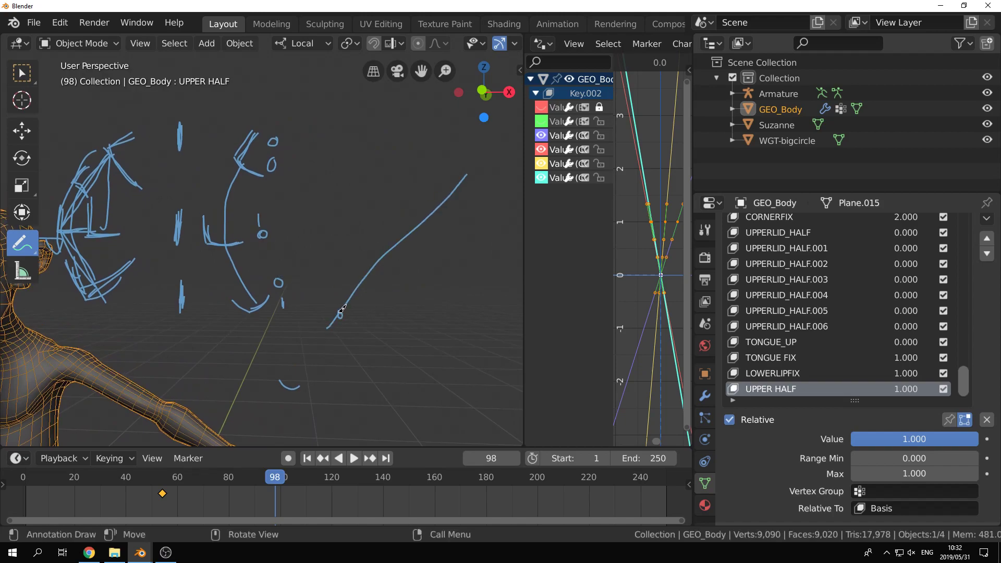
drag(456, 188, 451, 195)
drag(341, 313, 330, 315)
click(331, 311)
drag(347, 314, 485, 311)
drag(453, 195, 456, 331)
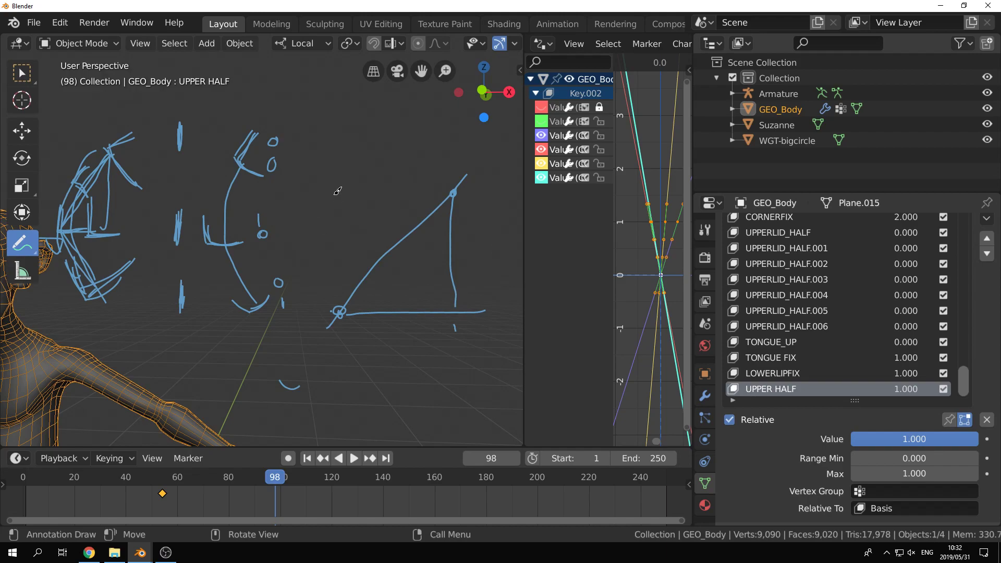
drag(323, 184, 323, 194)
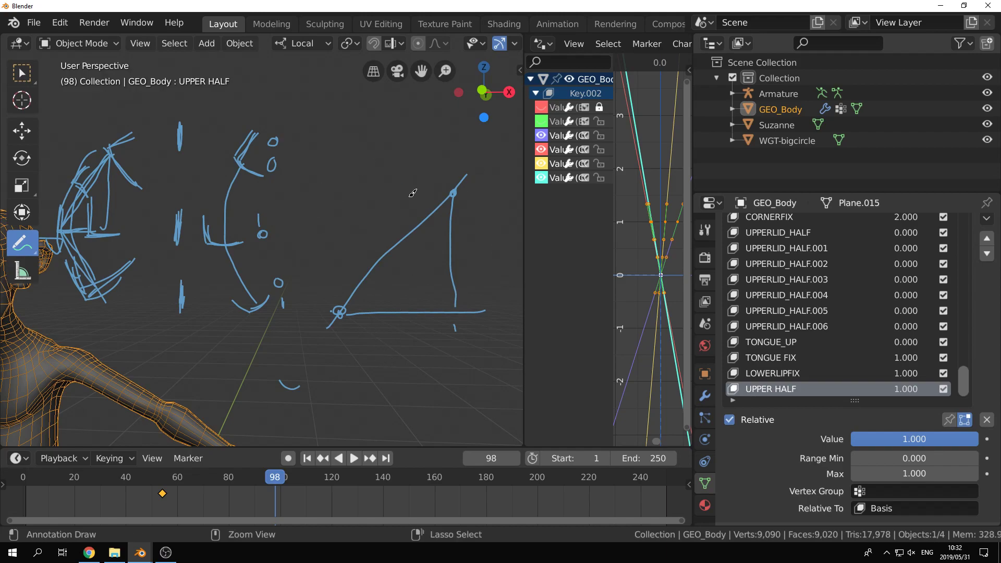
Step: Undo the annotation strokes of the rising graph
key(ctrl+z)
key(ctrl+z)
key(ctrl+z)
key(ctrl+z)
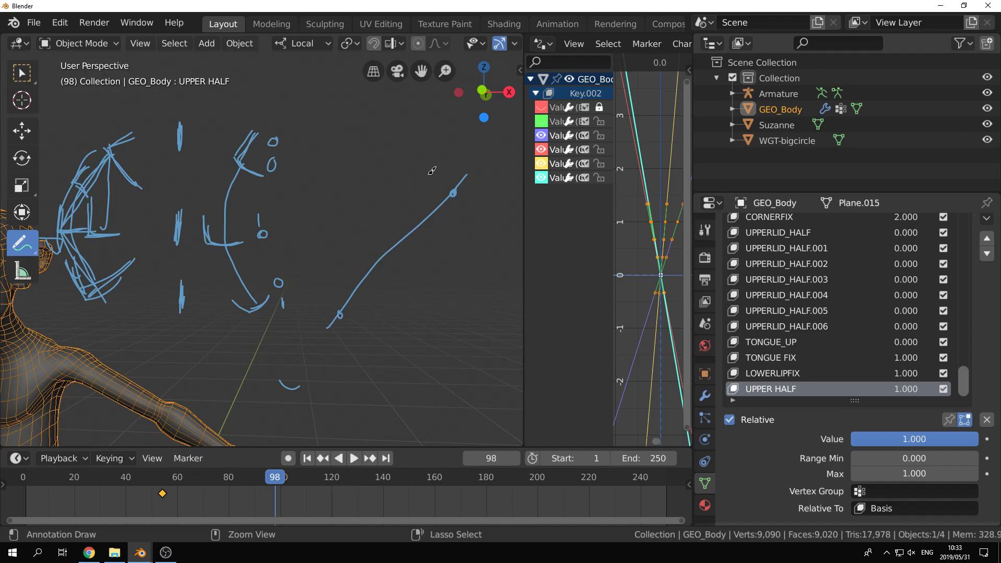
key(ctrl+z)
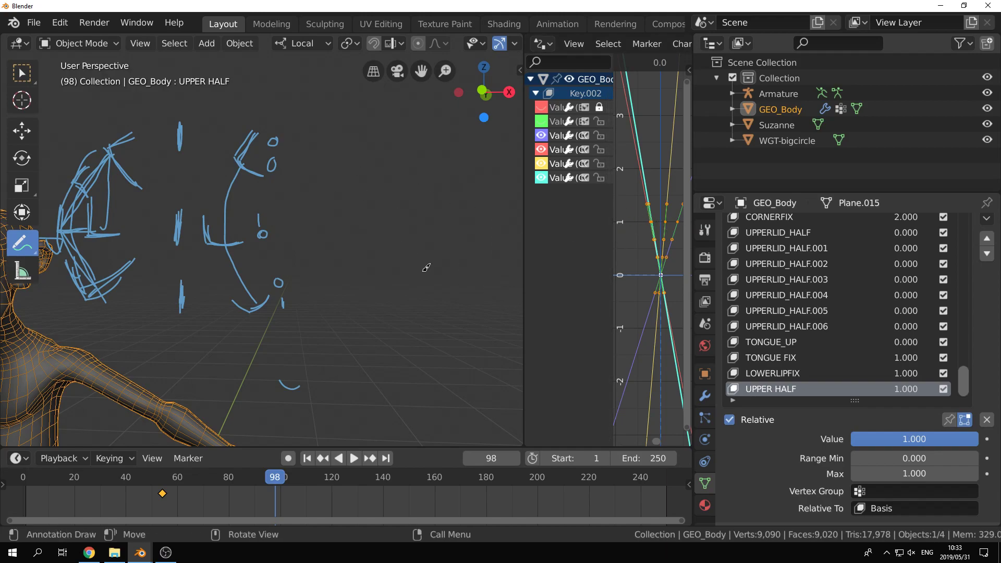
Step: Annotate a falling graph line with circled end points, plus a horizontal and a vertical axis each labelled 1
drag(348, 172, 518, 349)
mouse_move(490, 305)
mouse_down()
mouse_move(477, 316)
mouse_move(488, 311)
mouse_up()
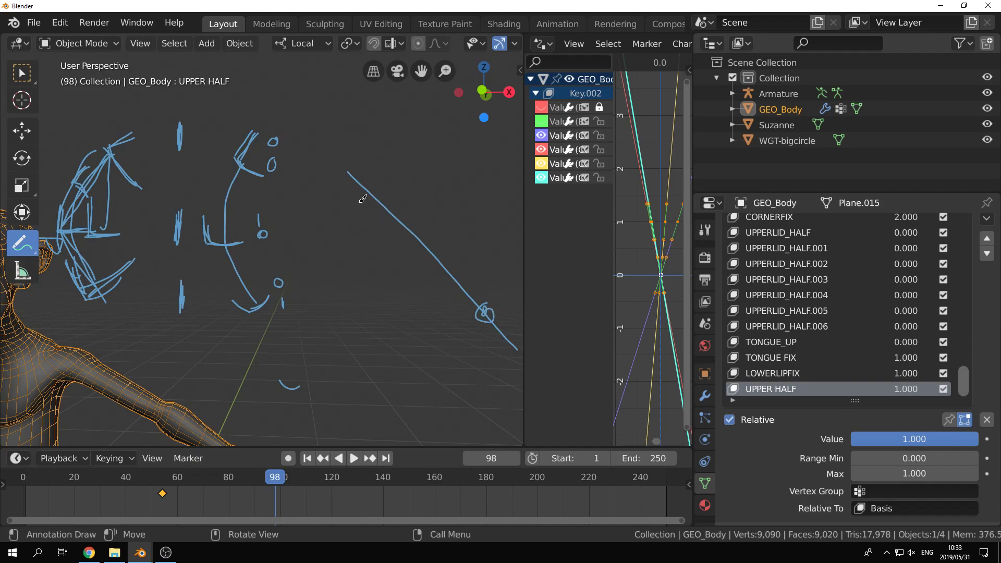
drag(379, 196, 375, 204)
drag(343, 320, 493, 320)
drag(490, 151, 508, 327)
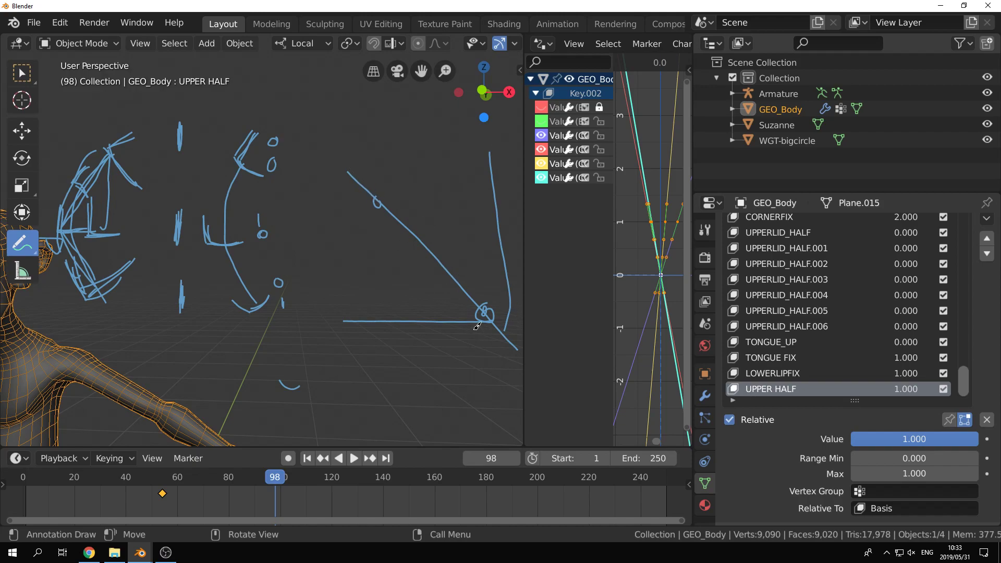
drag(373, 334, 372, 344)
drag(509, 192, 510, 200)
Step: Label the three vertical ticks of the eyelid sketch 0, 0.5 and 1
drag(163, 132, 164, 134)
mouse_move(148, 215)
mouse_down()
mouse_move(159, 214)
mouse_move(160, 234)
mouse_move(175, 220)
mouse_up()
drag(161, 290, 159, 303)
Step: Annotate a peaked curve over the graph's base line, circle its points and label the peak 0.5
mouse_move(502, 312)
mouse_down()
mouse_move(481, 312)
mouse_move(490, 316)
mouse_up()
mouse_move(436, 200)
mouse_down()
mouse_move(492, 314)
mouse_move(439, 191)
mouse_up()
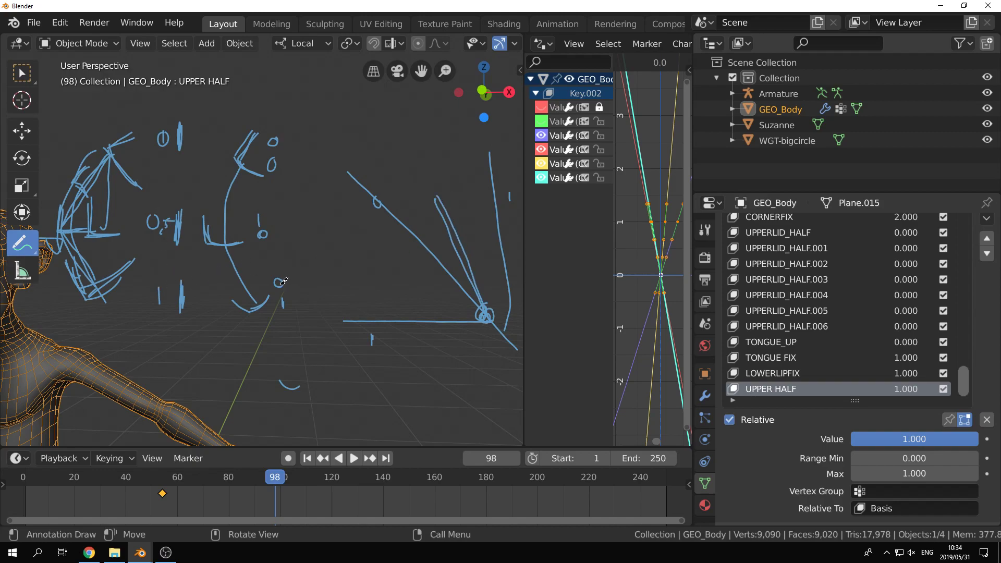
mouse_move(434, 197)
mouse_down()
mouse_move(368, 319)
mouse_move(437, 200)
mouse_move(478, 315)
mouse_up()
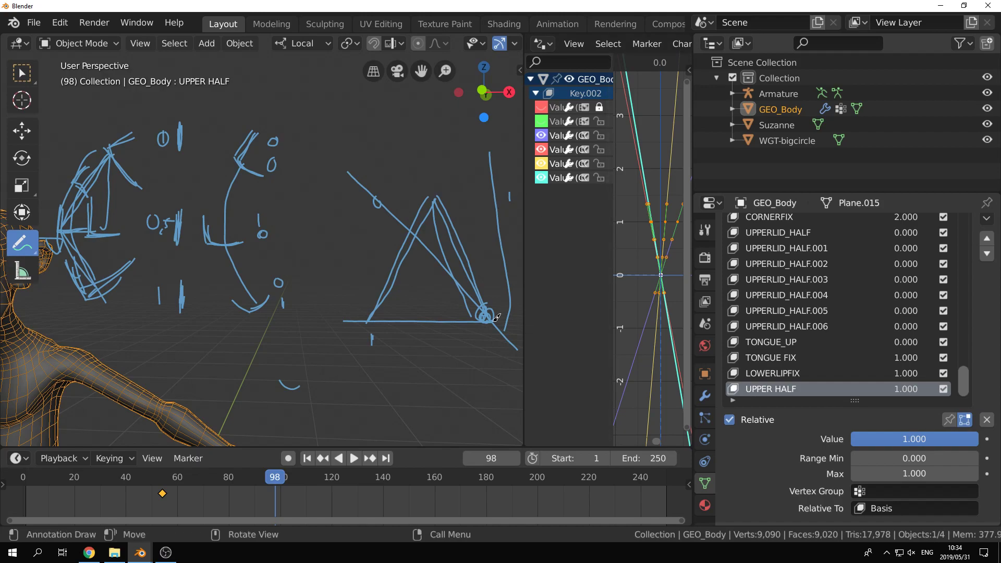
drag(433, 198, 433, 206)
drag(423, 159, 444, 161)
drag(367, 316, 365, 319)
Step: Retrace the lower eyelid mark and annotate a graph line falling to the base line's midpoint and running flat to its end
mouse_move(232, 298)
mouse_down()
mouse_move(255, 309)
mouse_move(247, 314)
mouse_up()
click(36, 253)
drag(435, 322, 490, 319)
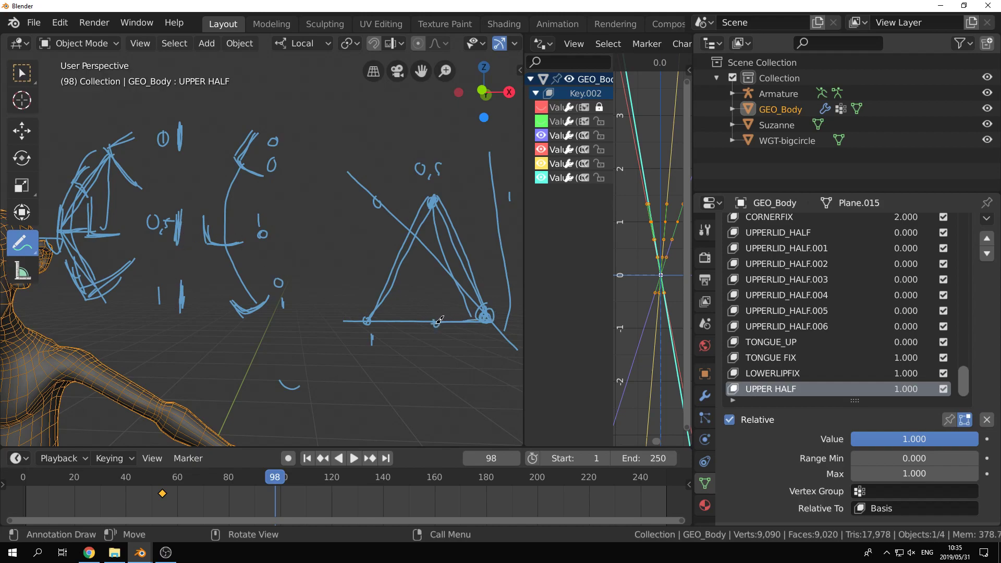
mouse_move(439, 321)
mouse_down()
mouse_move(380, 197)
mouse_move(440, 319)
mouse_move(501, 320)
mouse_up()
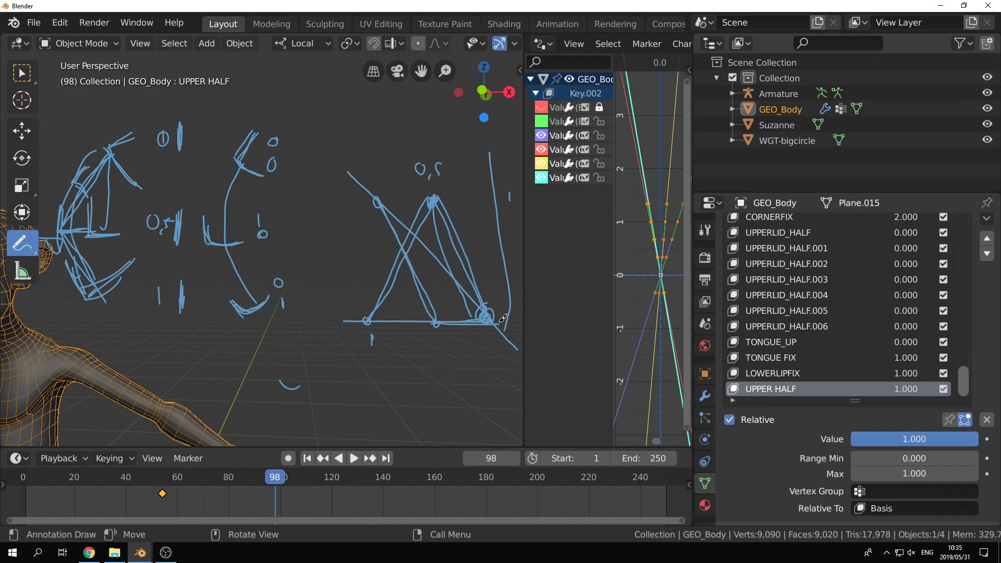
Step: Annotate a simplified graph below the first one, with a peaked curve crossed by a falling line that flattens out
shift+middle_drag(446, 357, 386, 324)
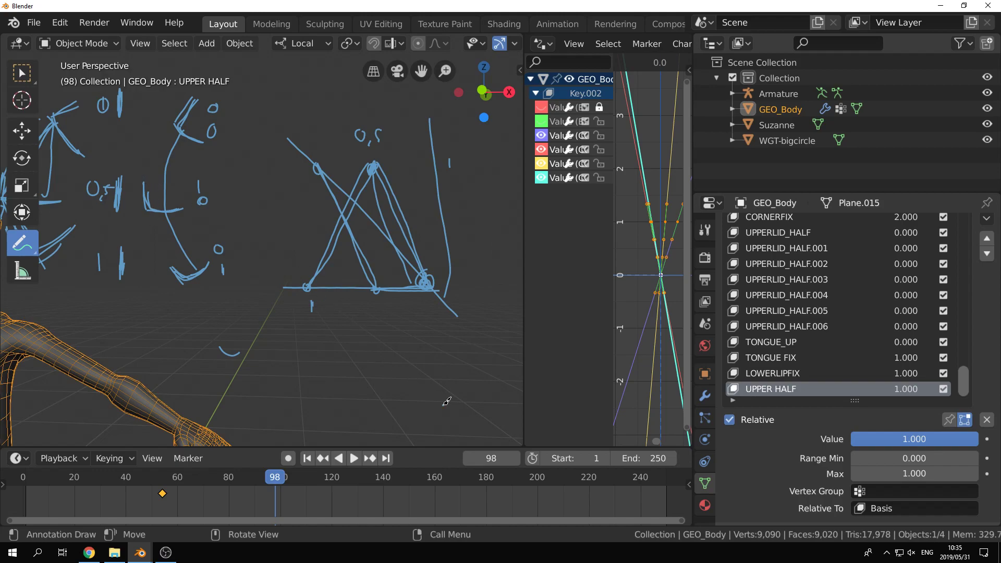
mouse_move(444, 404)
mouse_down()
mouse_move(390, 333)
mouse_move(355, 403)
mouse_up()
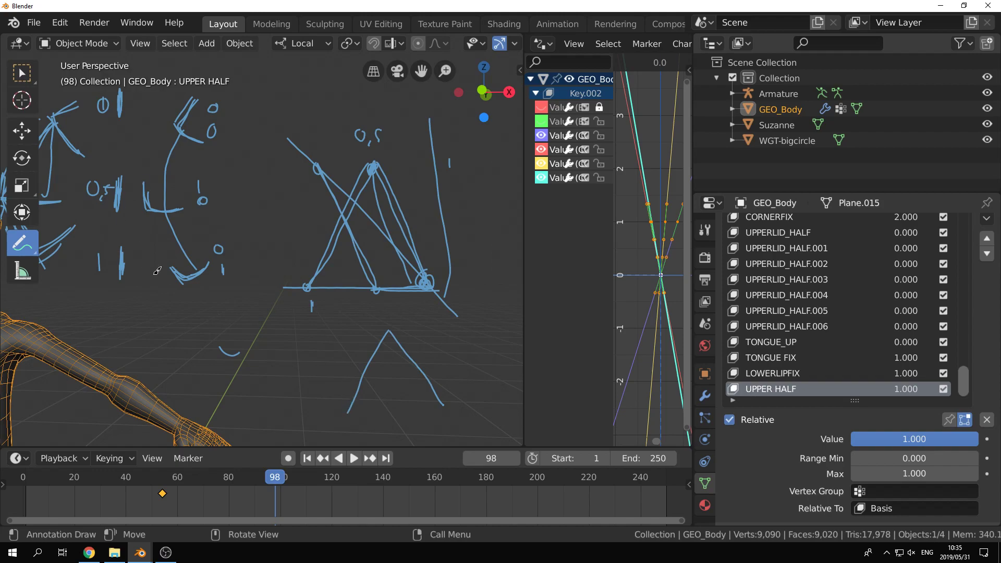
mouse_move(430, 400)
mouse_down()
mouse_move(394, 401)
mouse_move(353, 327)
mouse_up()
drag(443, 405, 501, 405)
drag(434, 399, 461, 429)
drag(349, 330, 388, 408)
drag(389, 333, 449, 418)
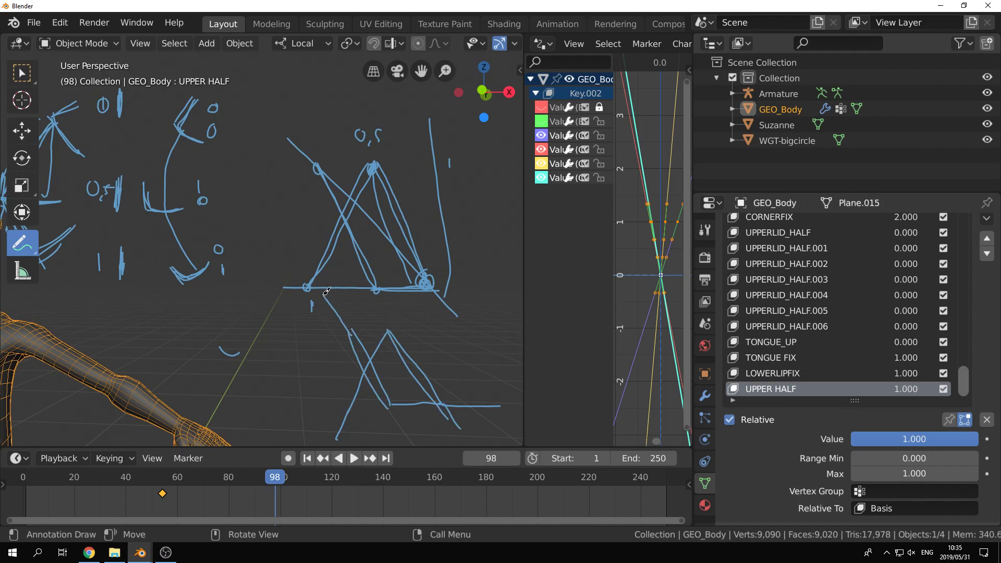
Step: Select the armature through its eyelid control on the face and switch it to Pose Mode
scroll(281, 295, down, 5)
scroll(281, 295, up, 10)
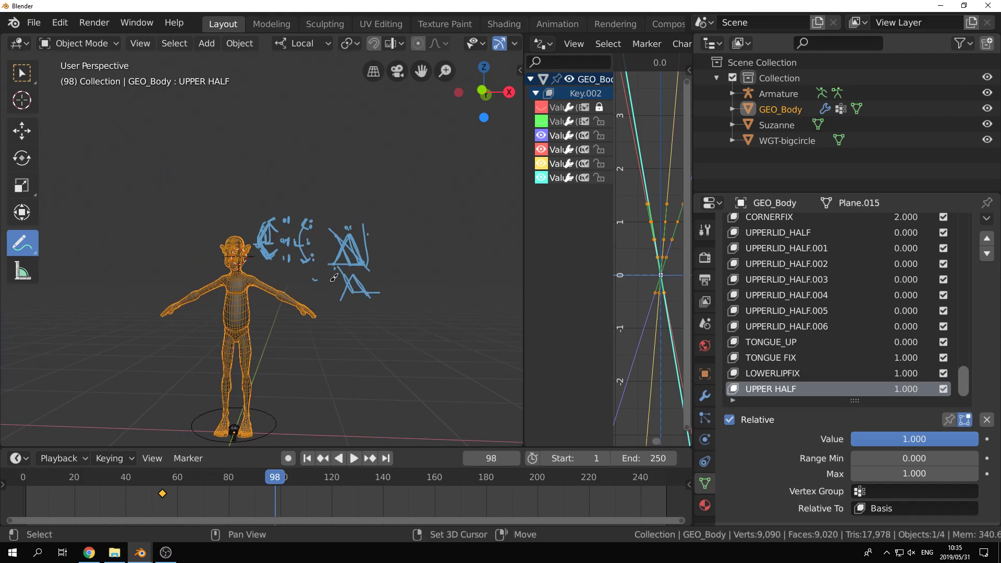
scroll(331, 219, up, 2)
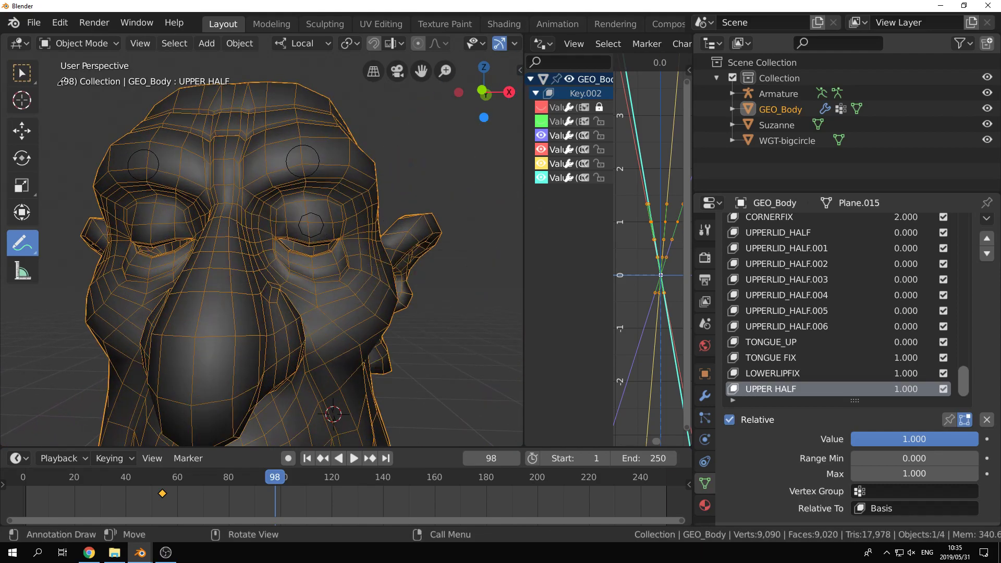
click(32, 78)
click(312, 239)
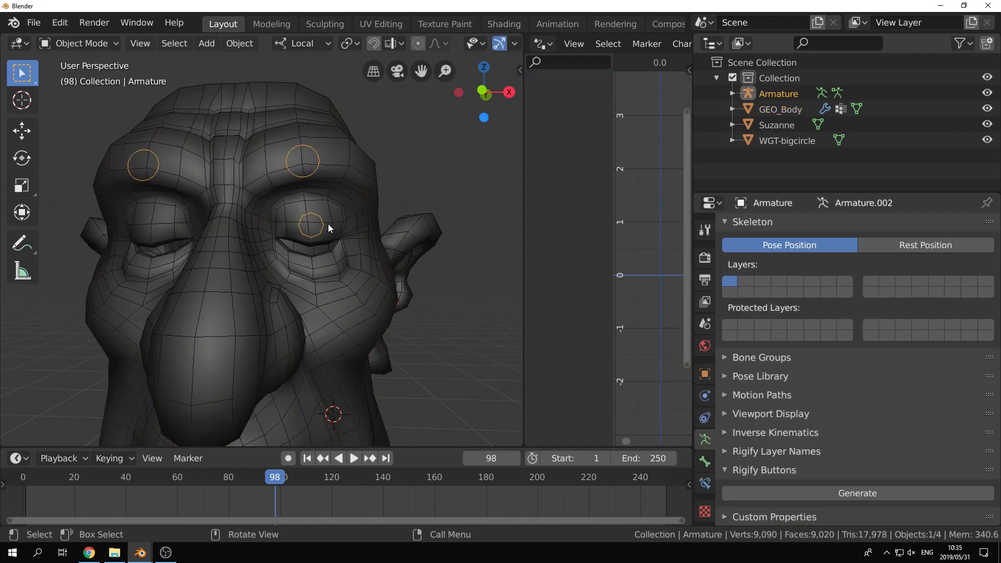
click(355, 281)
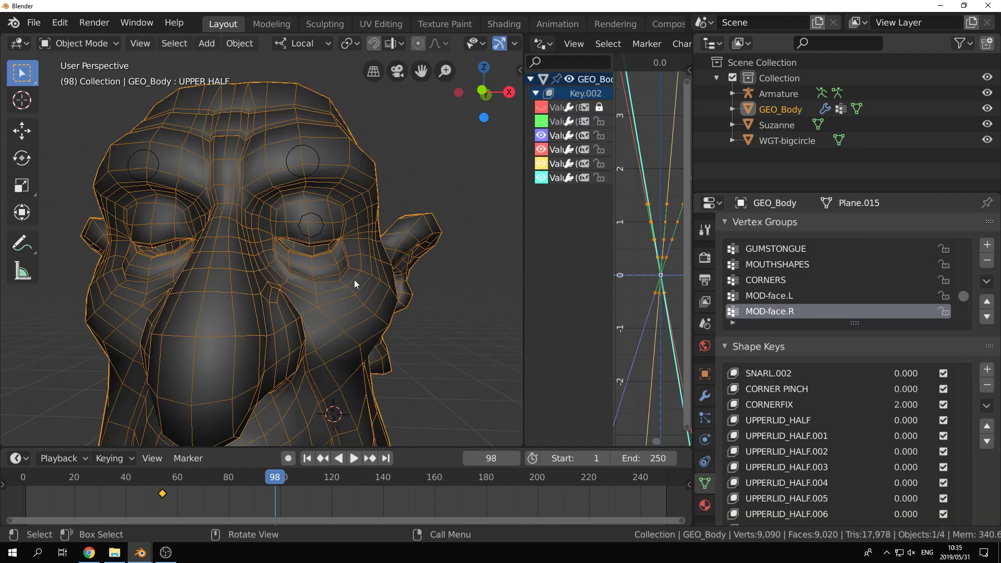
click(320, 227)
key(ctrl+Tab)
click(322, 236)
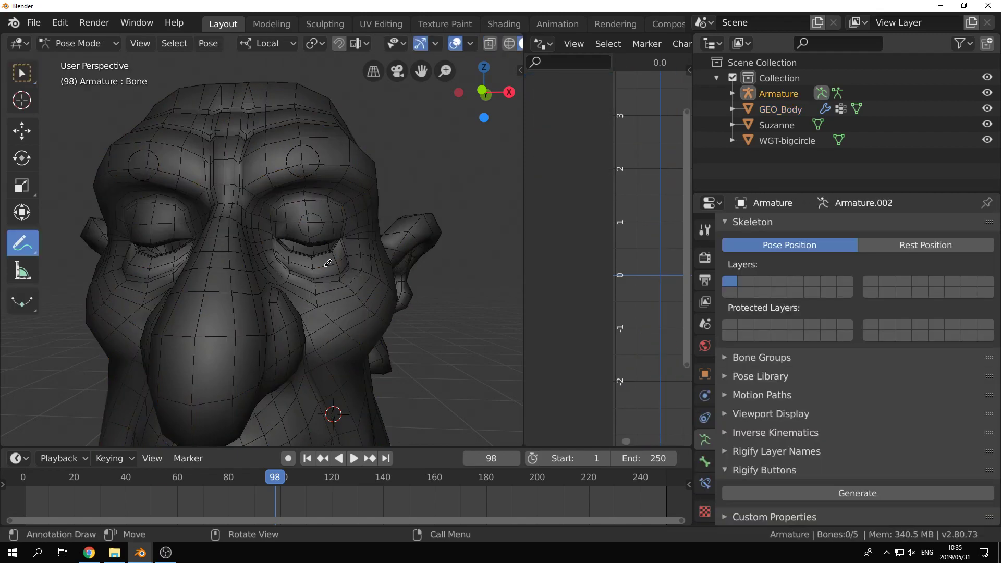
key(ctrl+Tab)
click(311, 239)
key(ctrl+Tab)
click(315, 251)
key(ctrl+Tab)
click(283, 237)
click(311, 236)
key(ctrl+Tab)
click(312, 328)
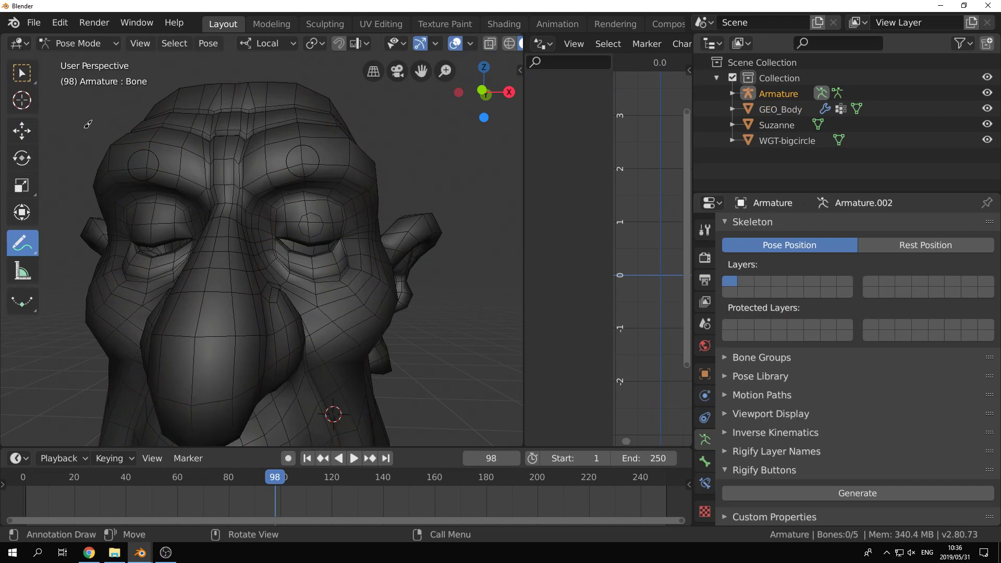
Step: Select the circular control bone over the eyelid, view it from the front and show its transform values
click(21, 73)
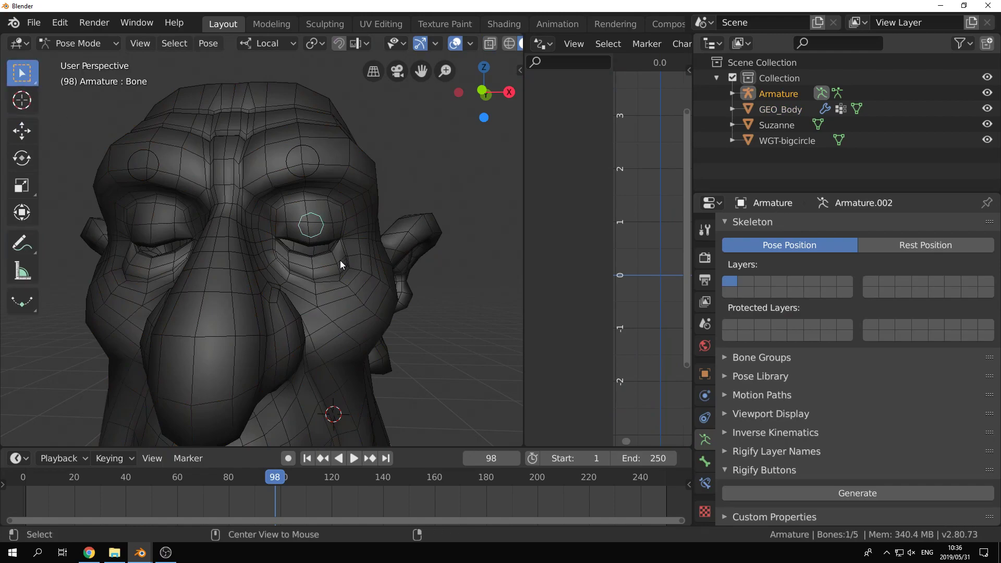
key(KP_1)
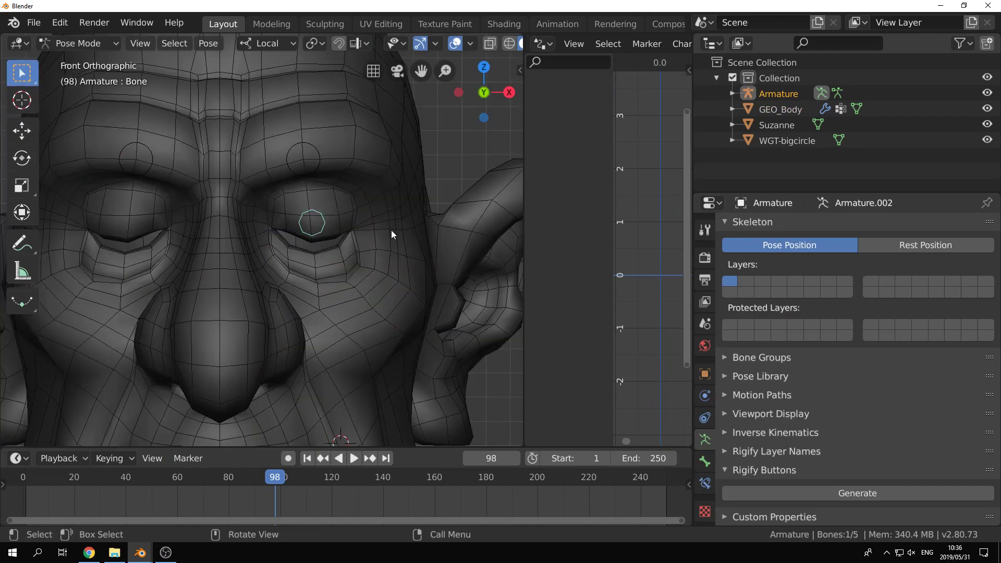
key(n)
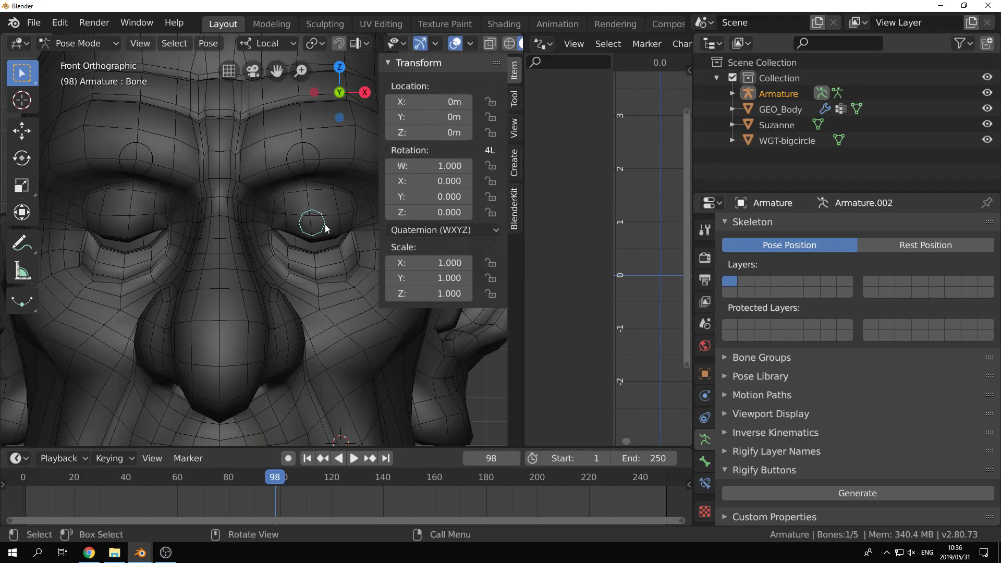
Step: Test the eyelid control bone's downward travel along global Z to the lower lid without keeping the move
key(g)
key(z)
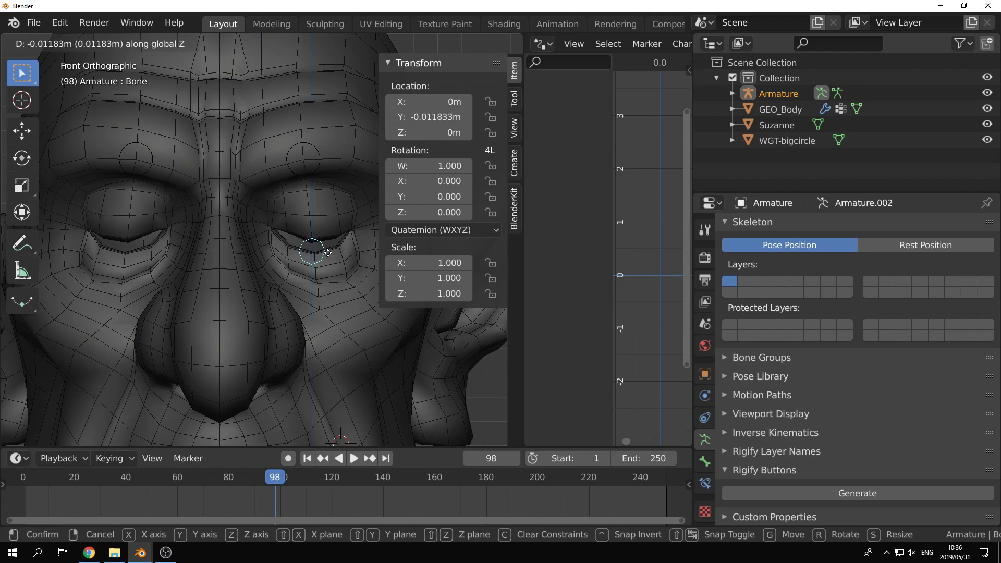
right_click(328, 253)
Step: Deselect the bone, return the armature to Object Mode and select the GEO_Body mesh
shift+middle_drag(302, 271, 209, 286)
click(265, 215)
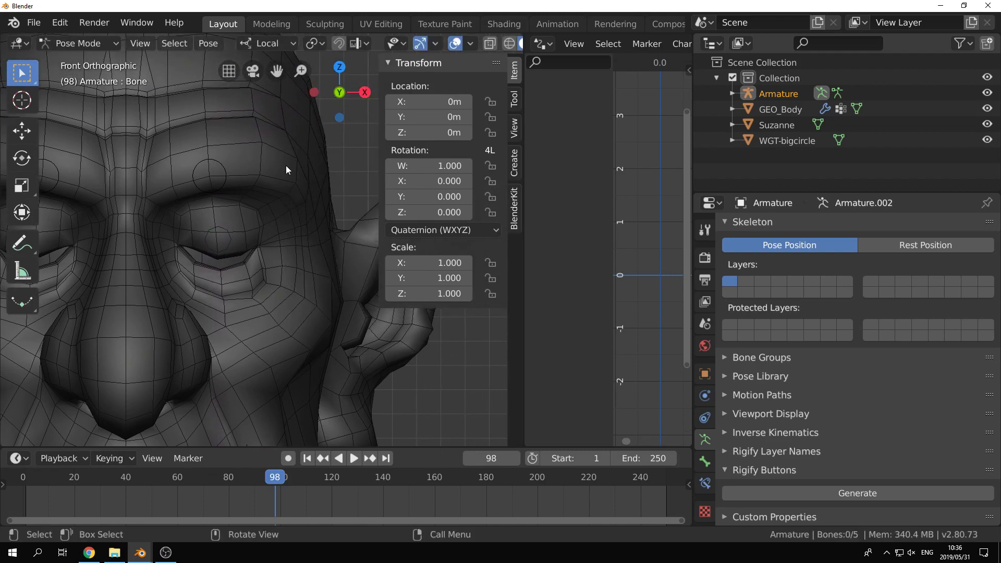
key(ctrl+Tab)
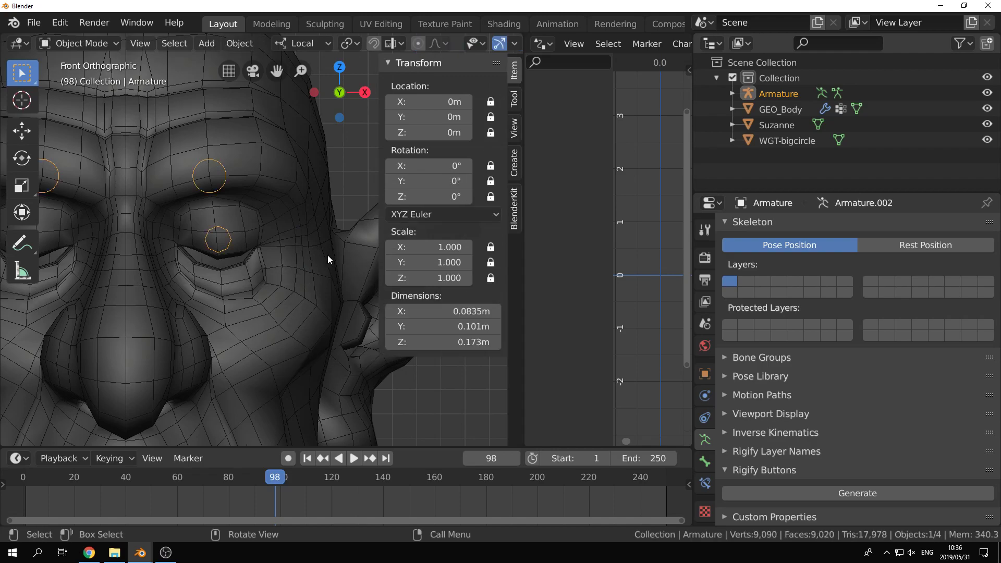
click(324, 256)
Step: Set the UPPER HALF shape key to 0 and add a driver to its value
scroll(853, 453, up, 20)
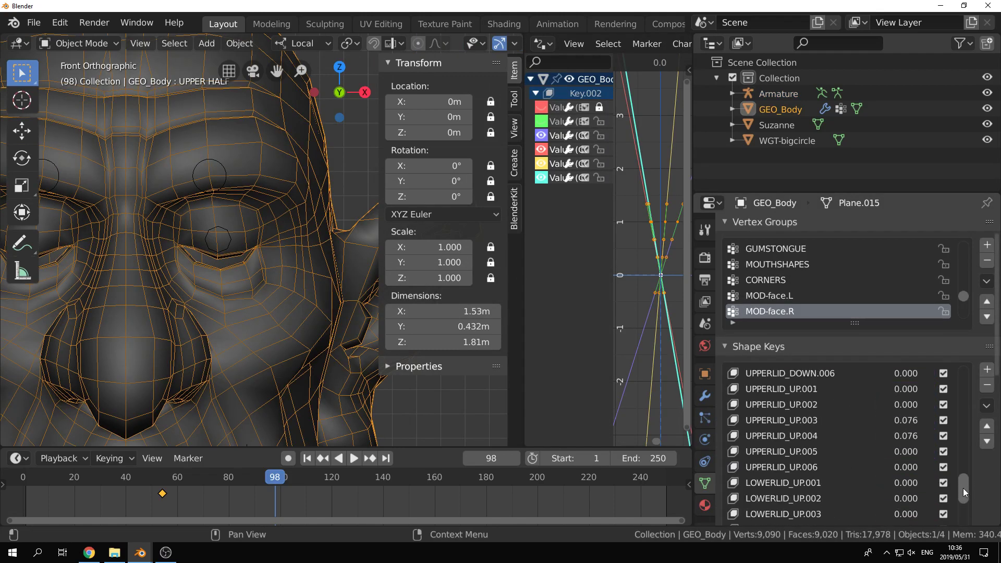
drag(965, 489, 959, 550)
click(955, 552)
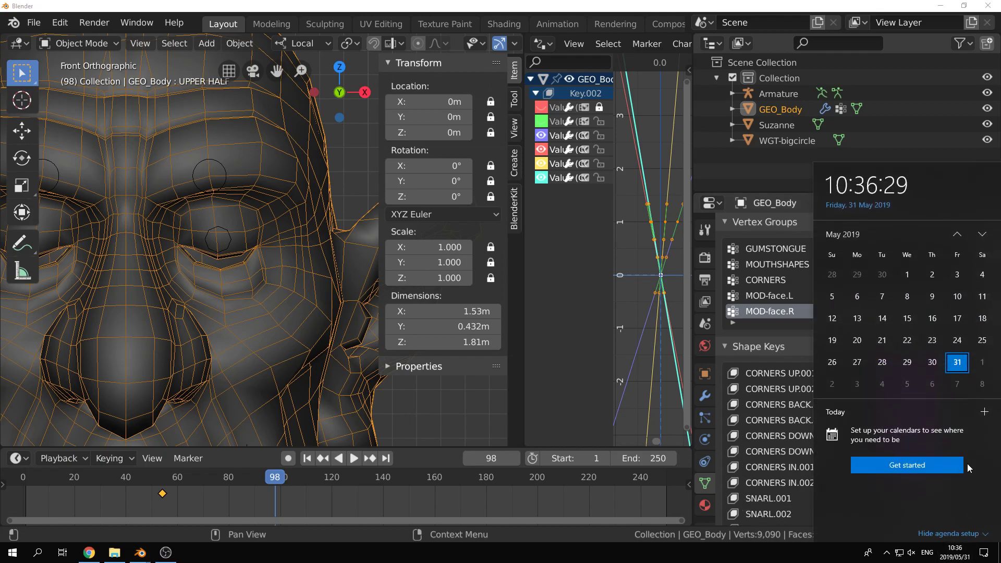
click(793, 484)
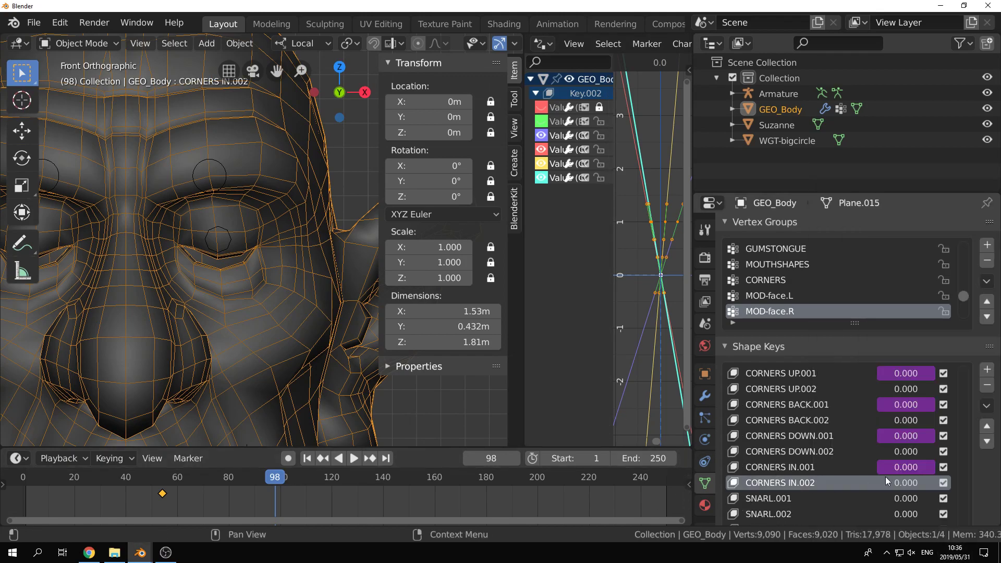
scroll(965, 448, down, 9)
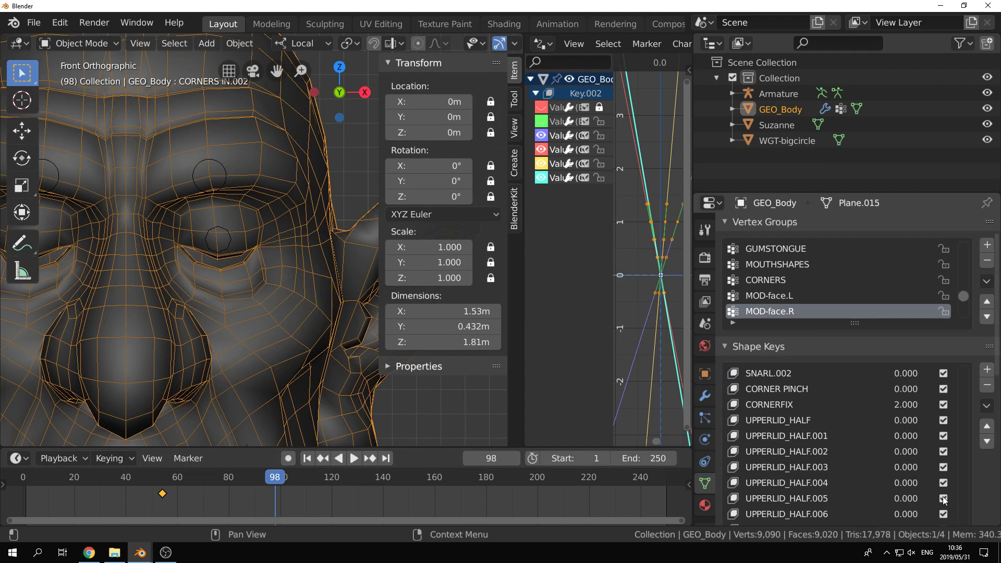
scroll(918, 276, down, 12)
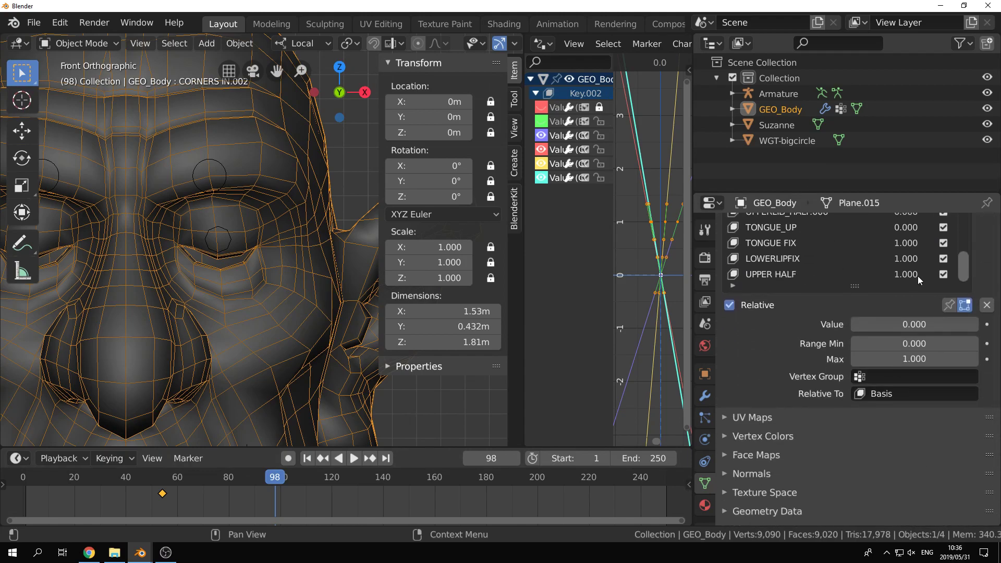
drag(905, 274, 853, 274)
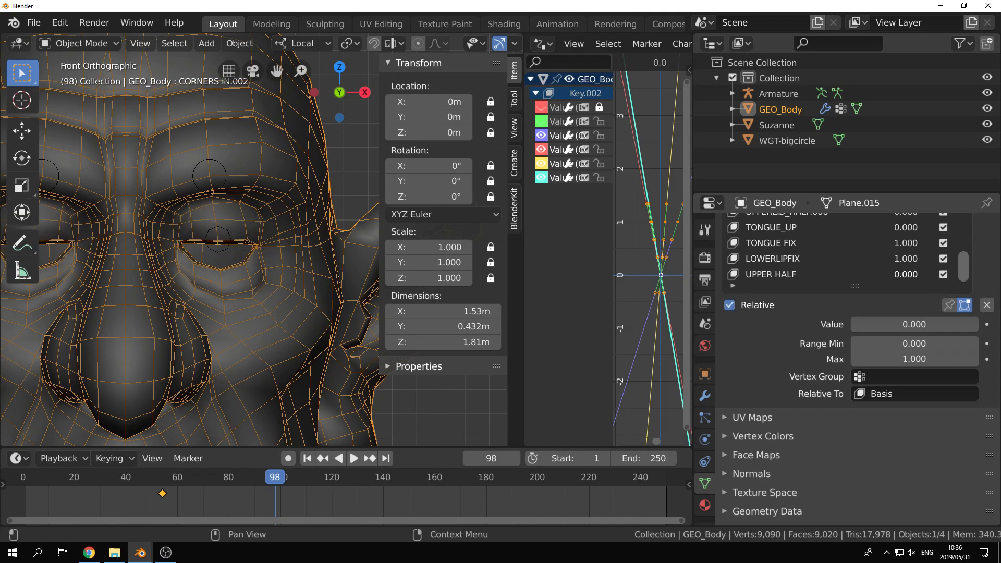
right_click(912, 275)
click(915, 258)
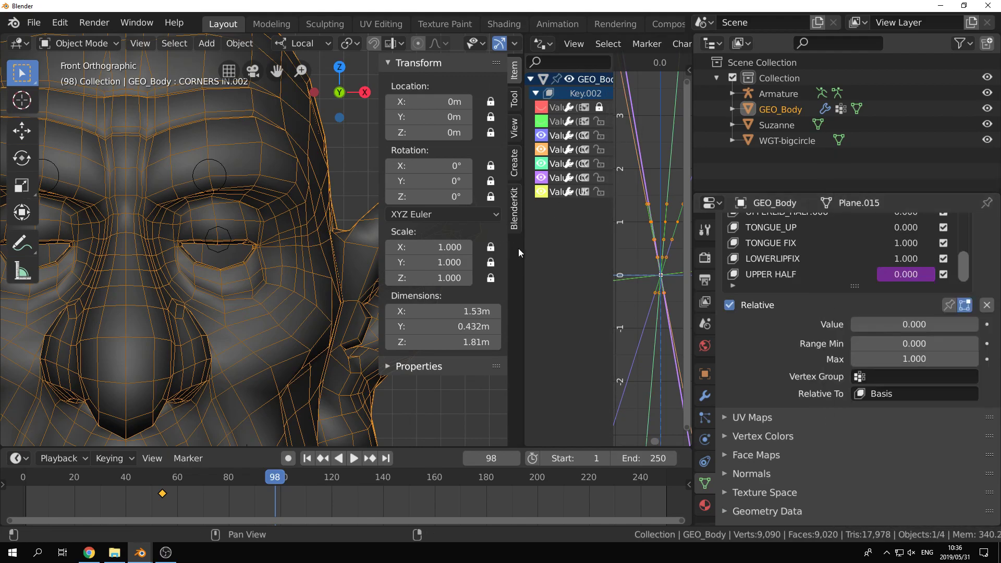
Step: Widen the drivers editor with its sidebar showing and isolate the UPPER HALF driver with its driver settings displayed
key(n)
drag(524, 252, 326, 252)
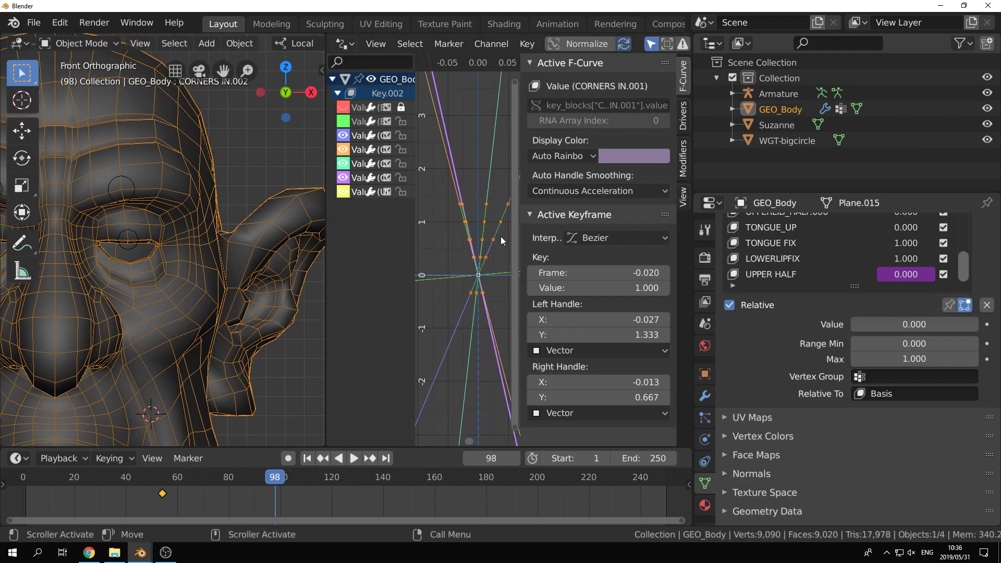
click(684, 117)
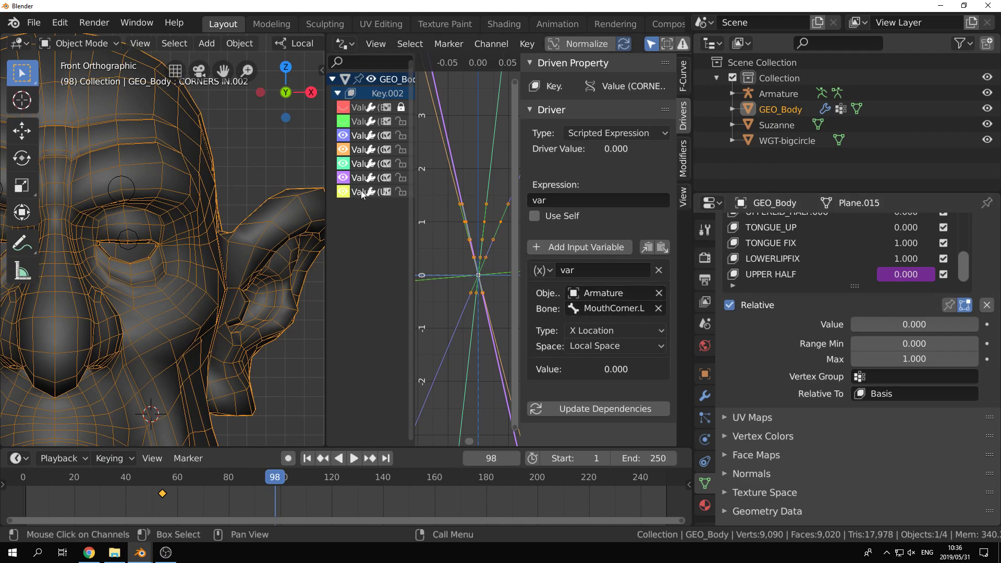
click(371, 121)
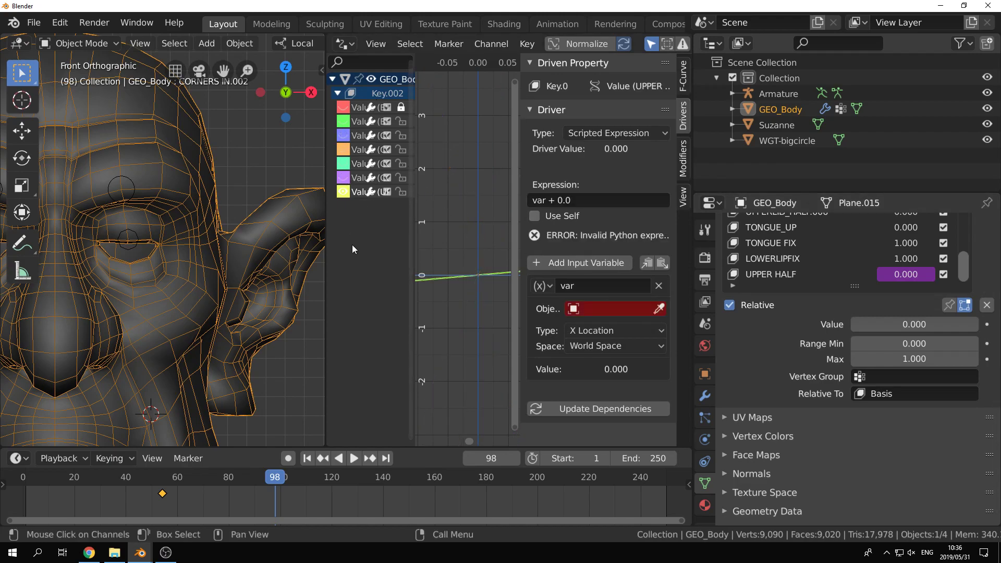
Step: Set the driver variable's object to Armature and look through its available bones
click(595, 309)
text(ar)
click(578, 329)
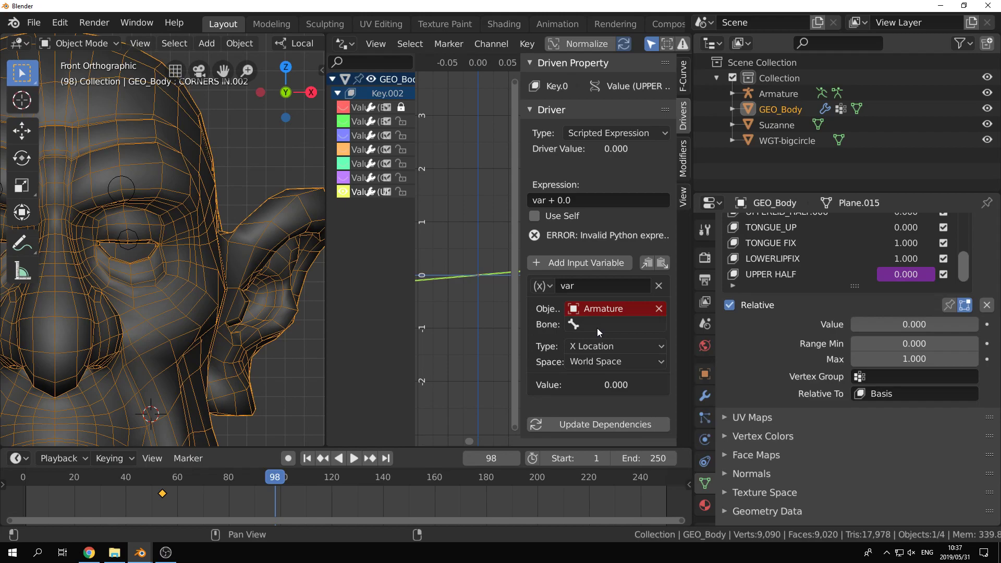
click(596, 325)
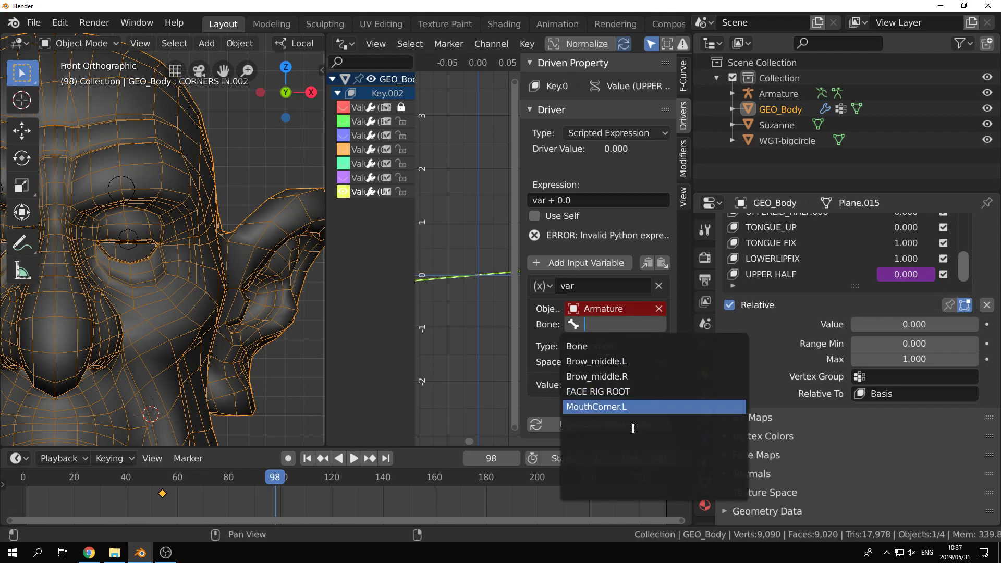
Step: In the armature's Pose Mode, rename the circular eyelid control bone as UpperLid.L
click(132, 248)
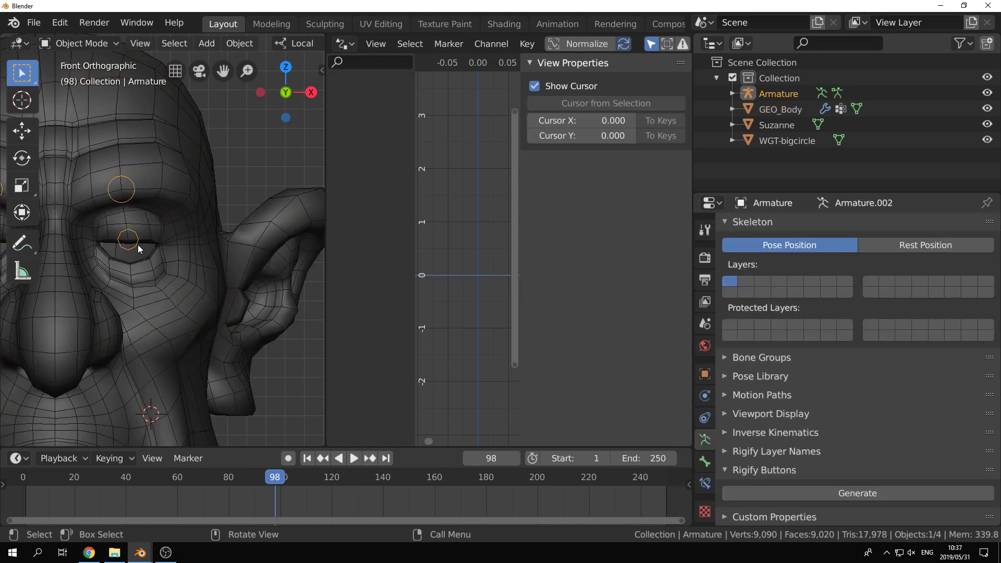
key(ctrl+Tab)
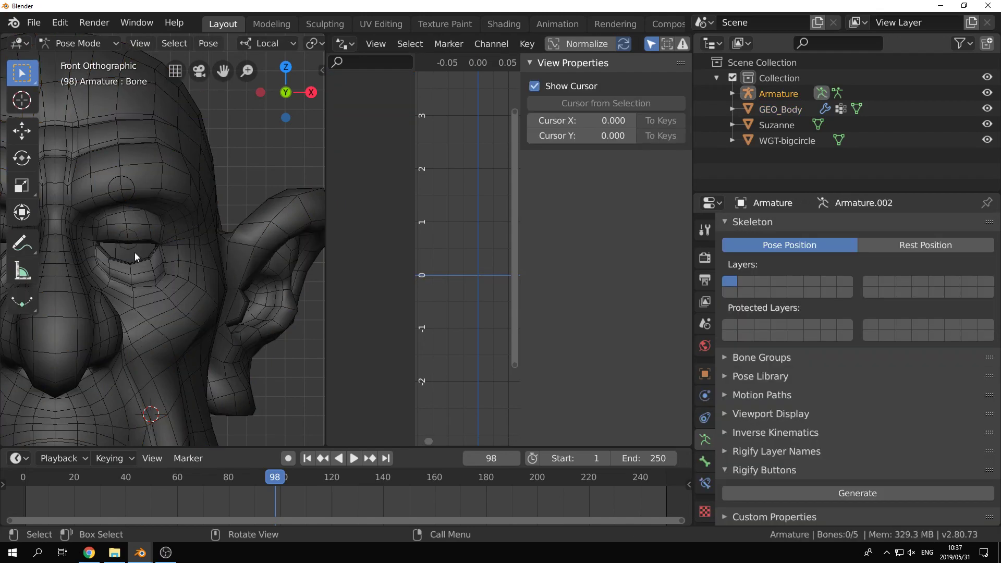
click(705, 461)
click(797, 228)
text(Upper)
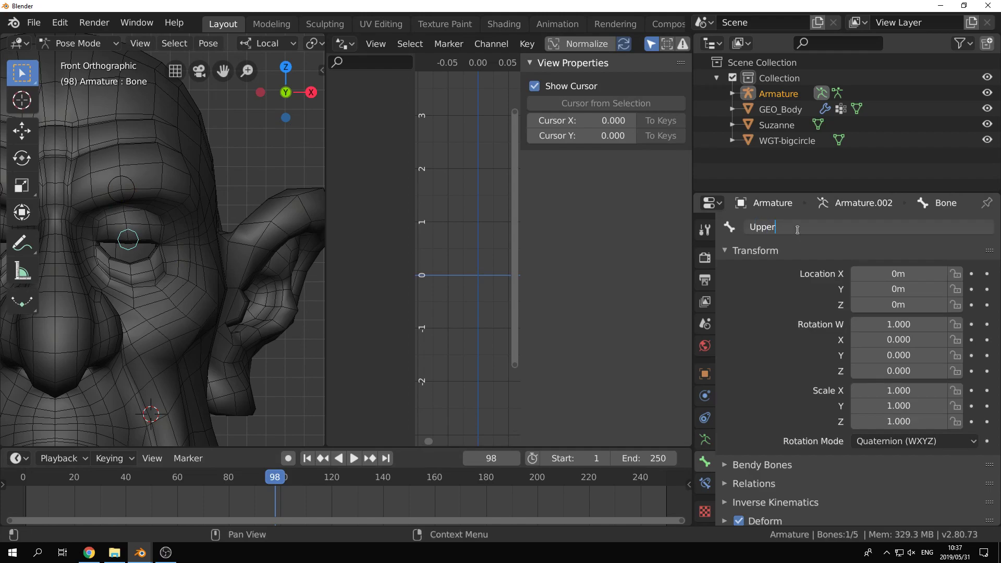
text(Lid.L)
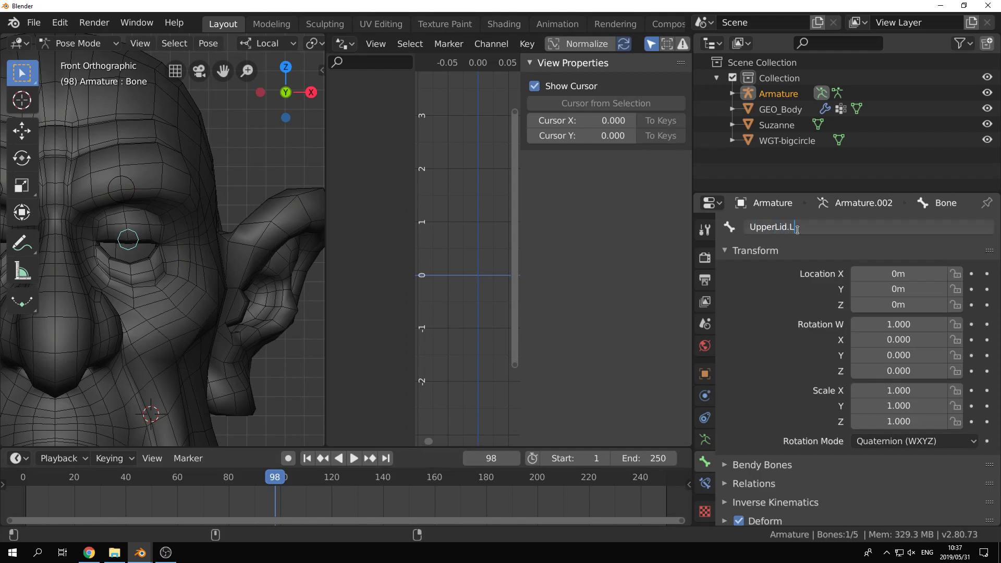
key(Return)
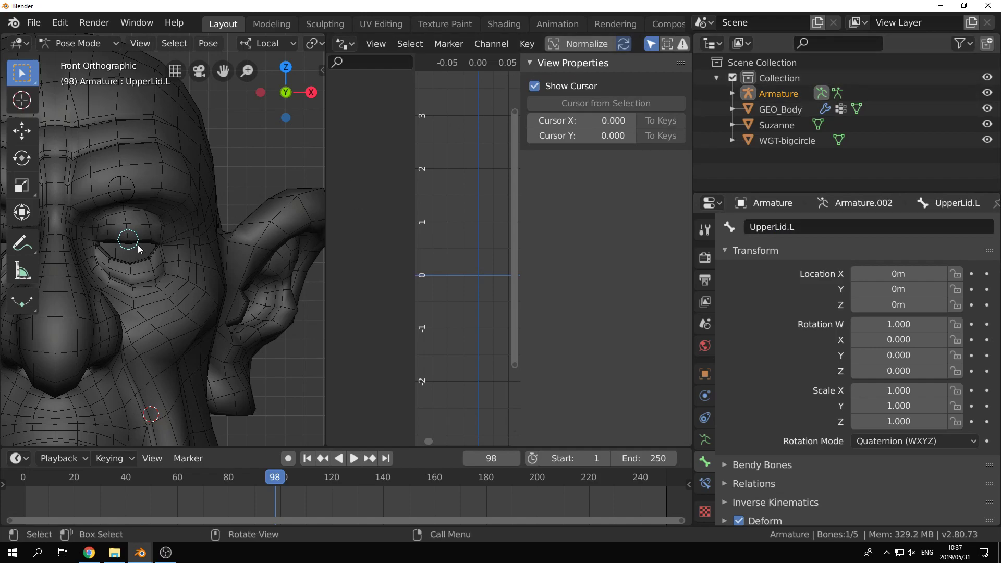
Step: Return to Object Mode, reselect the body mesh and assign the UpperLid.L bone of Armature to the driver variable
key(ctrl+Tab)
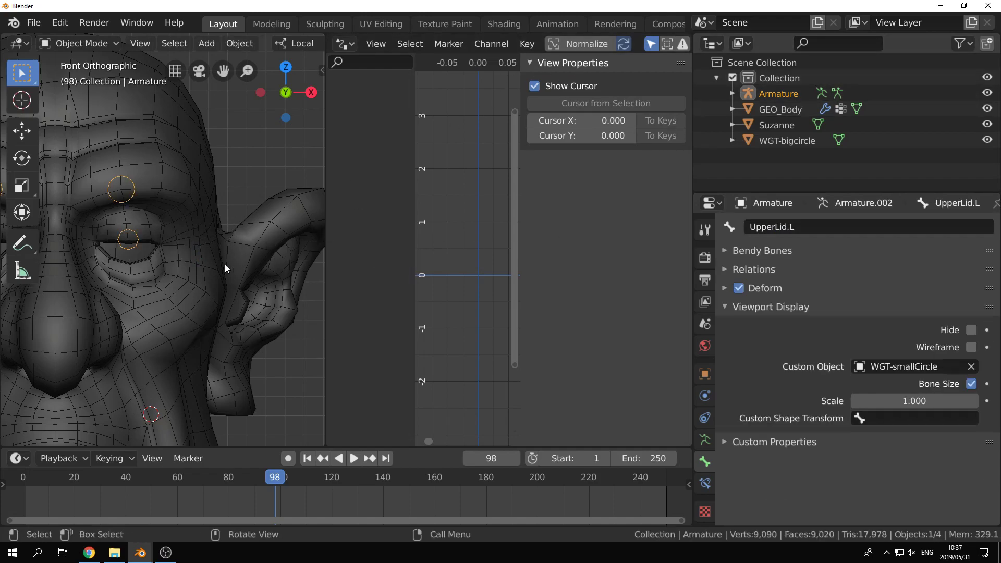
click(224, 264)
click(610, 312)
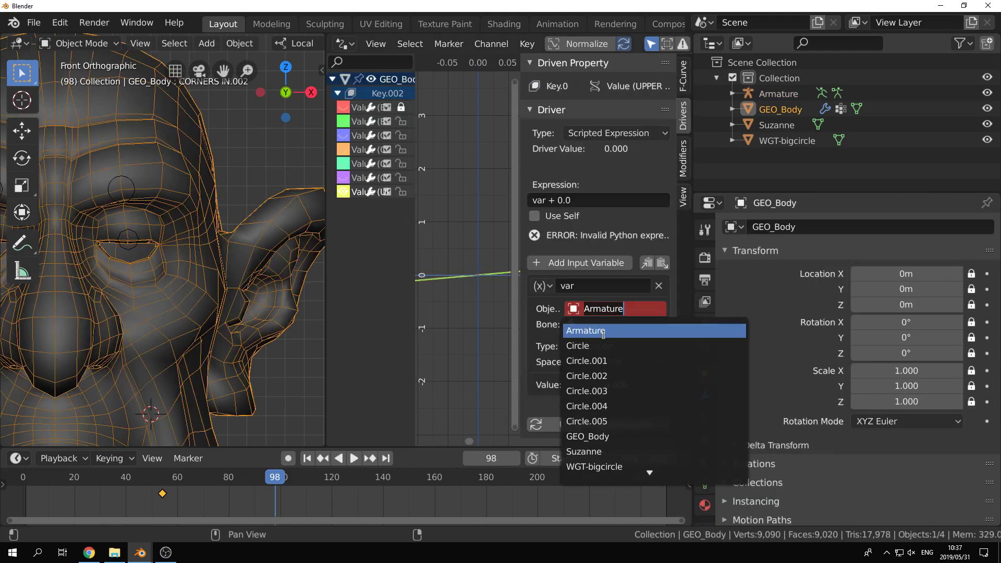
click(602, 331)
click(603, 328)
click(594, 406)
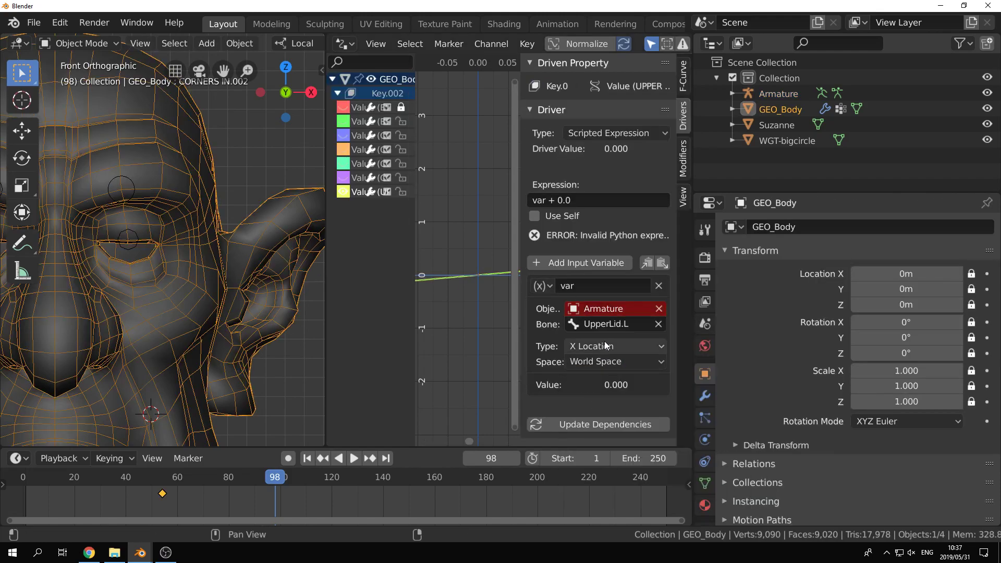
Step: Set the driver variable to Y Location in Local Space and update the driver's dependencies
click(616, 345)
click(610, 311)
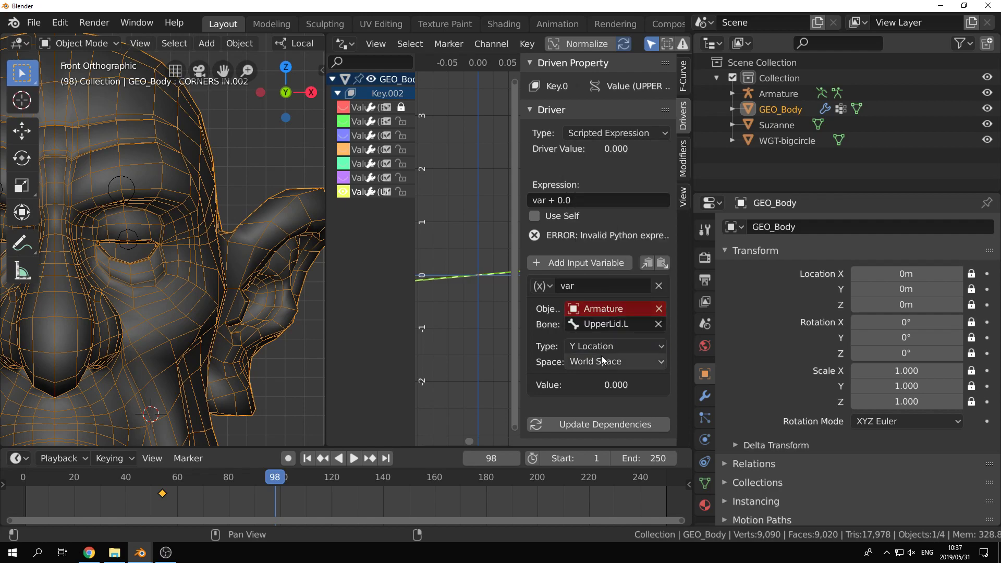
click(603, 362)
click(604, 415)
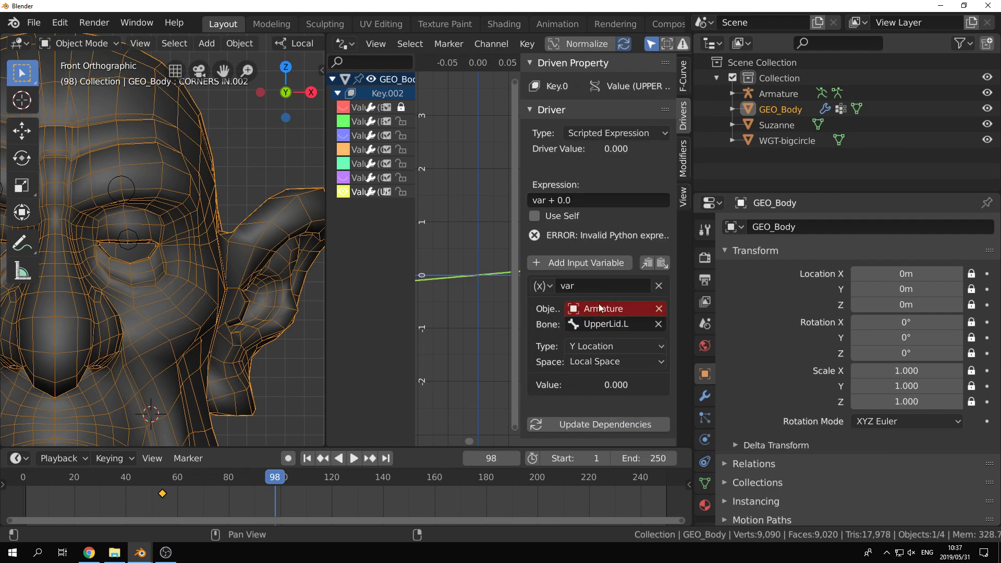
click(615, 425)
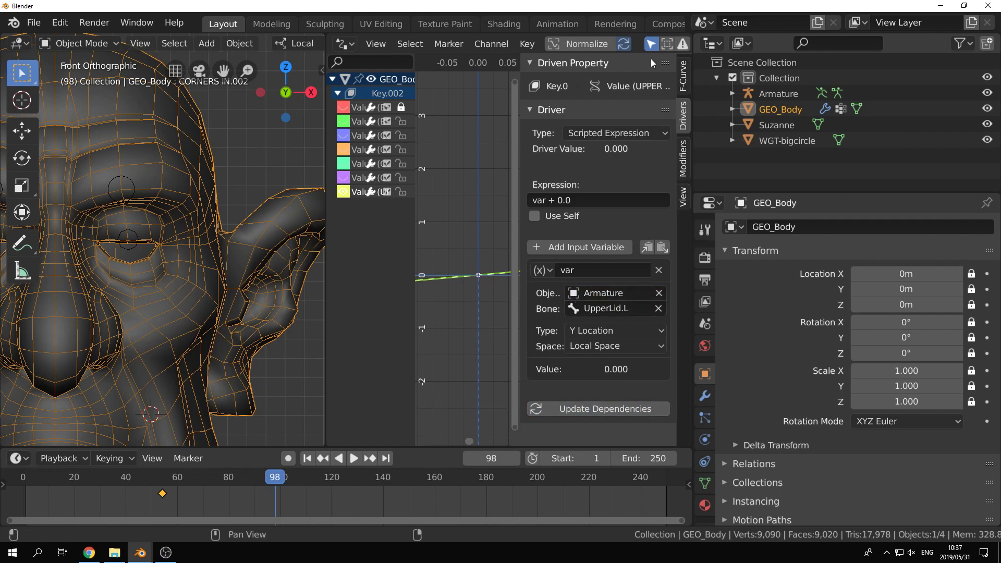
Step: Show the UPPER HALF curve's keyframe settings, maximize and frame the graph, and select the keyframe at value 1
click(686, 83)
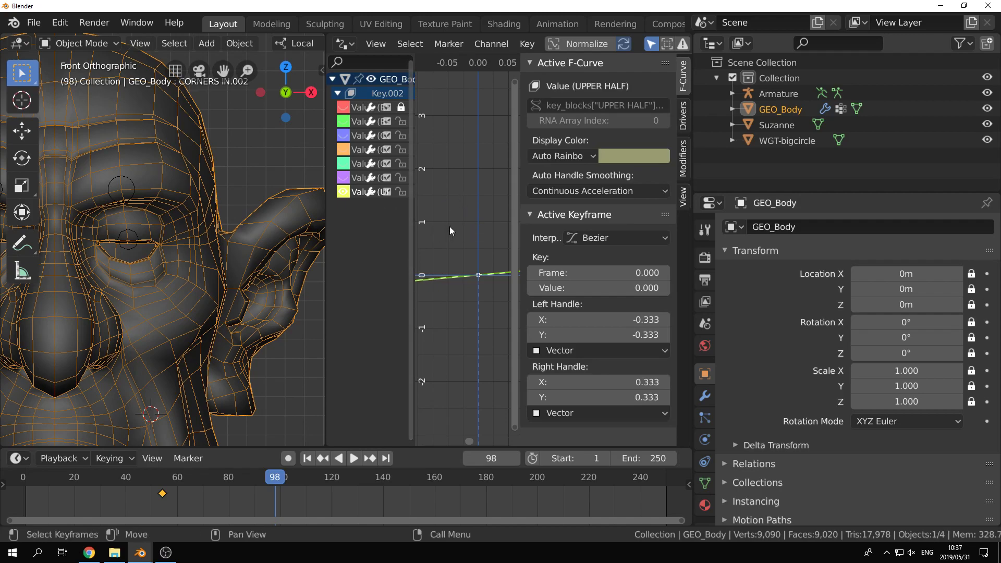
key(ctrl+space)
key(Home)
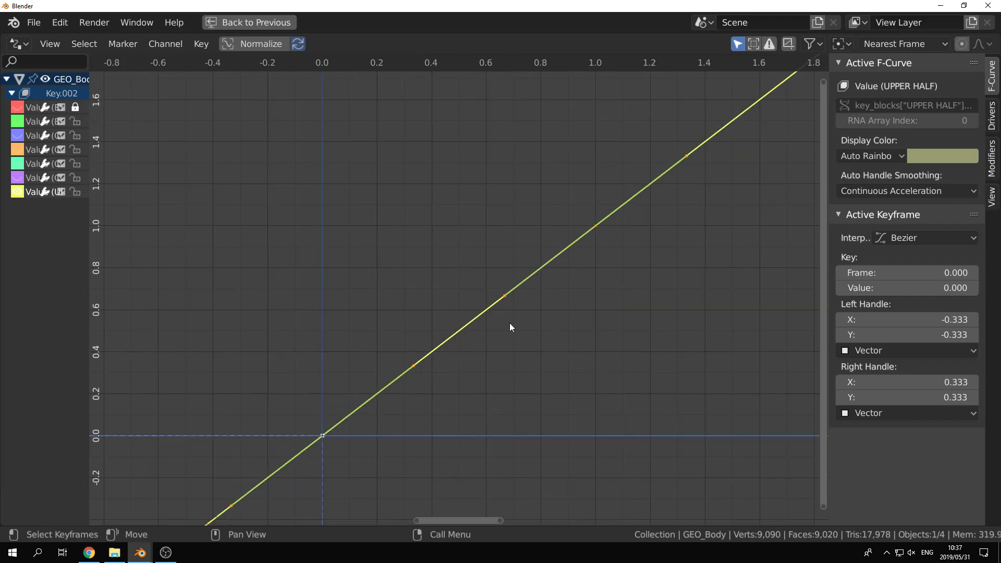
click(594, 230)
scroll(616, 321, down, 4)
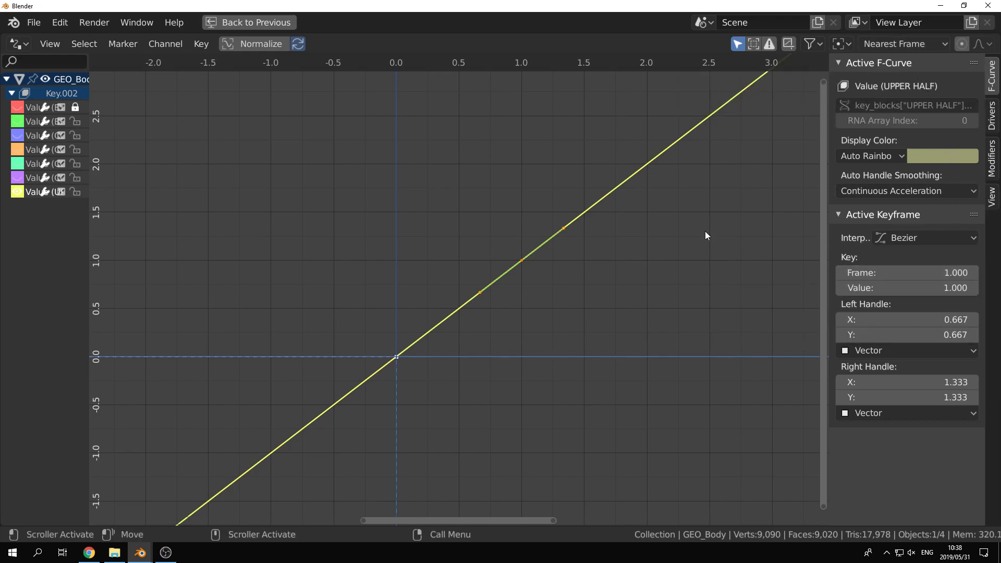
Step: Set snapping to No Auto-Snap and move the UPPER HALF curve's keyframe at value 1 to frame -0.01
click(894, 43)
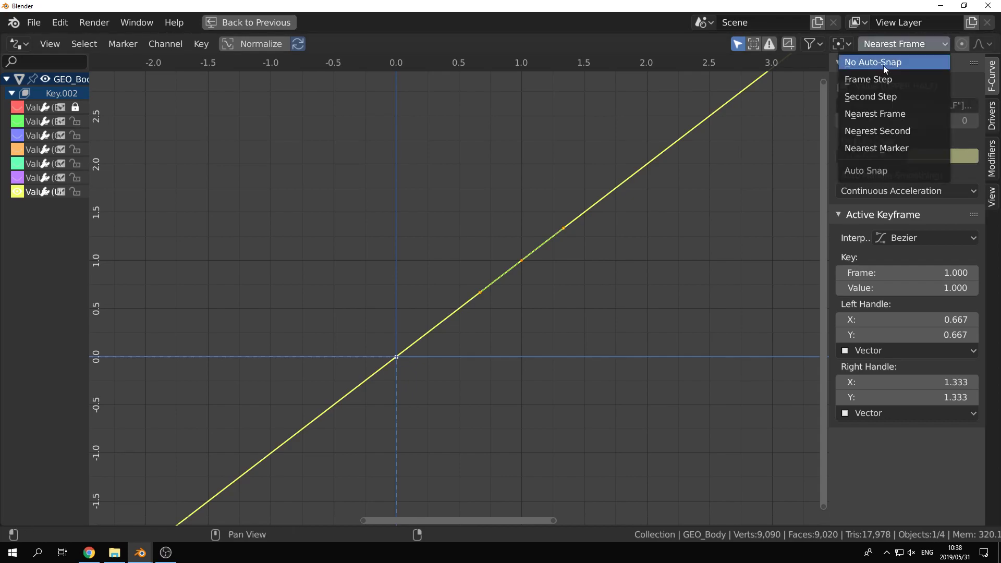
click(884, 64)
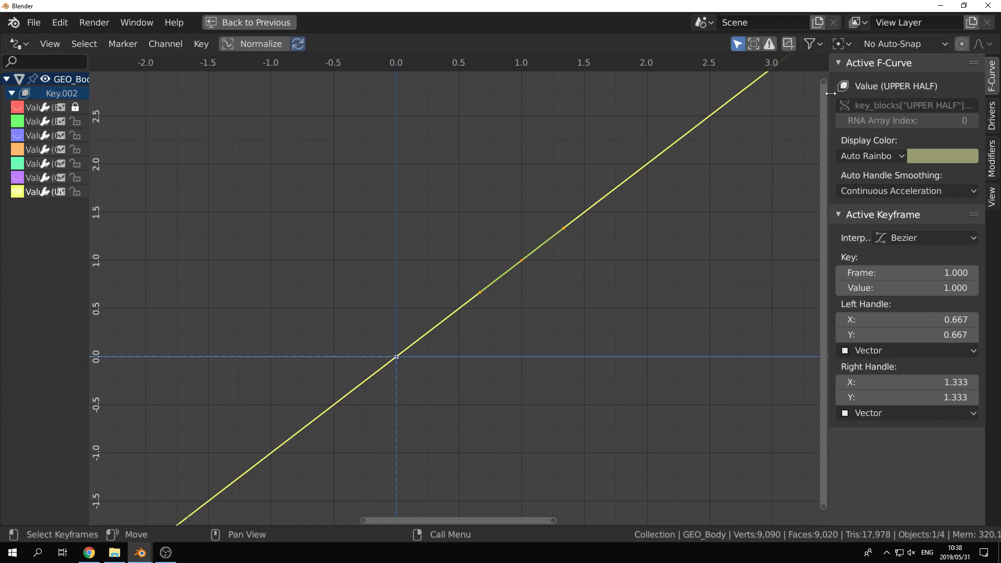
click(590, 266)
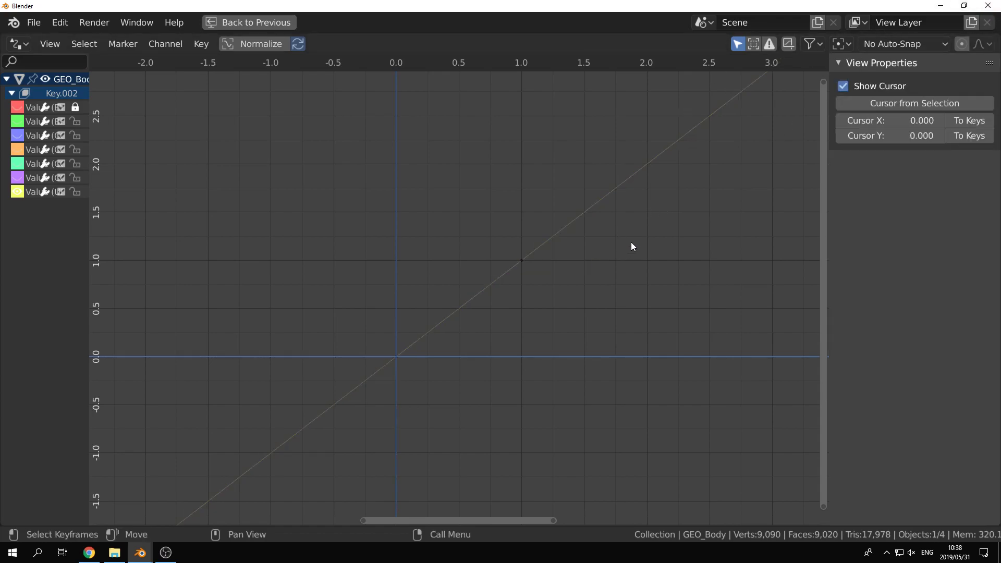
click(522, 261)
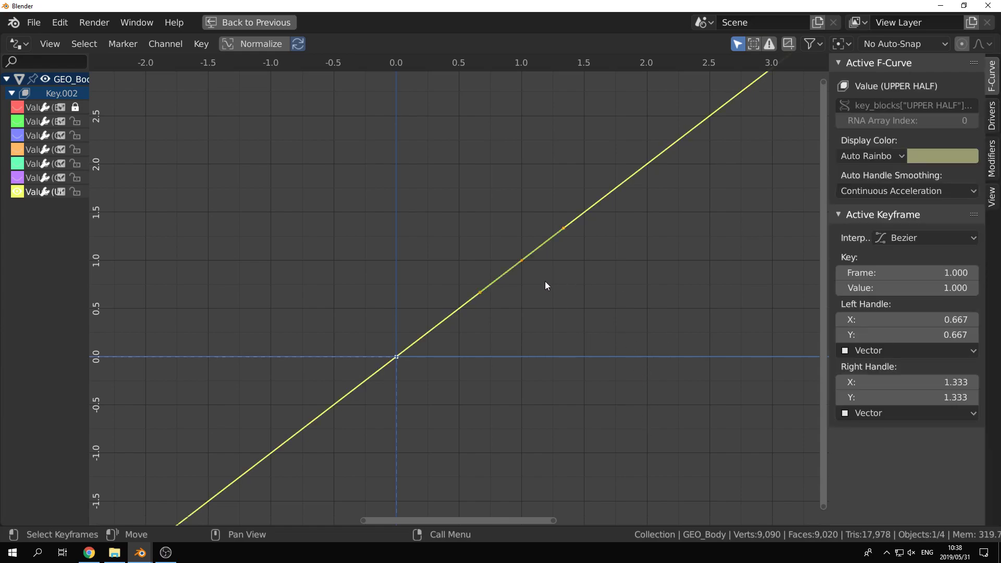
click(919, 268)
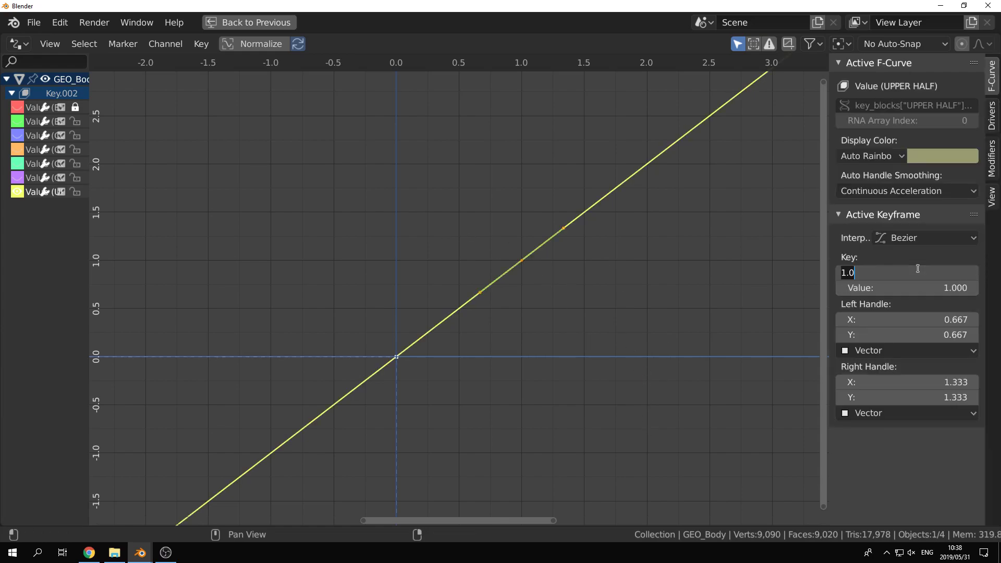
text(-0.01)
key(Return)
key(Home)
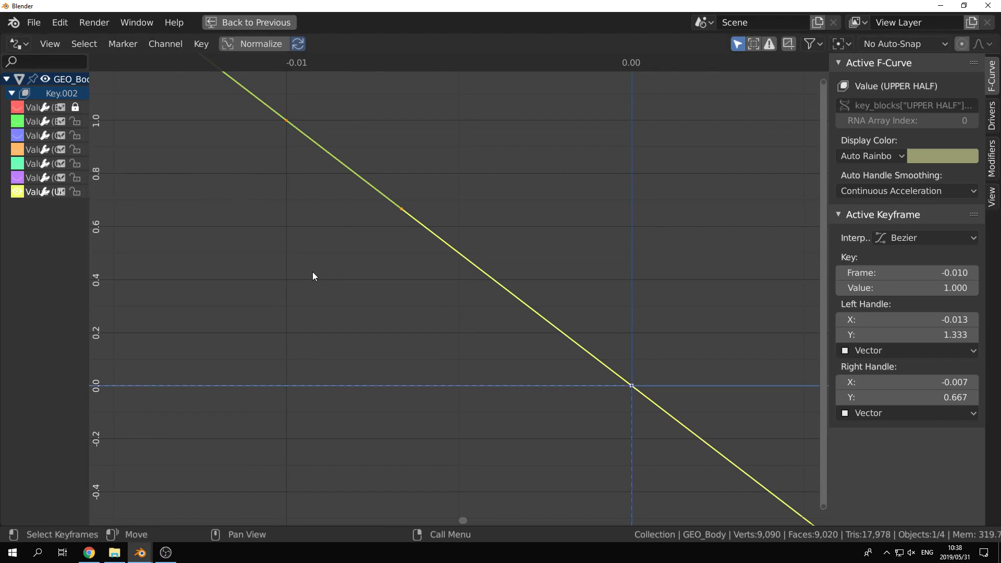
Step: Restore the graph editor to its normal size and bring the annotated curve sketch into view
key(ctrl+space)
mouse_move(277, 274)
shift+middle_down()
mouse_move(181, 275)
mouse_move(78, 258)
shift+middle_up()
mouse_move(236, 255)
shift+middle_down()
mouse_move(320, 258)
mouse_move(95, 259)
mouse_move(155, 271)
mouse_move(79, 163)
mouse_move(99, 158)
mouse_move(290, 338)
shift+middle_up()
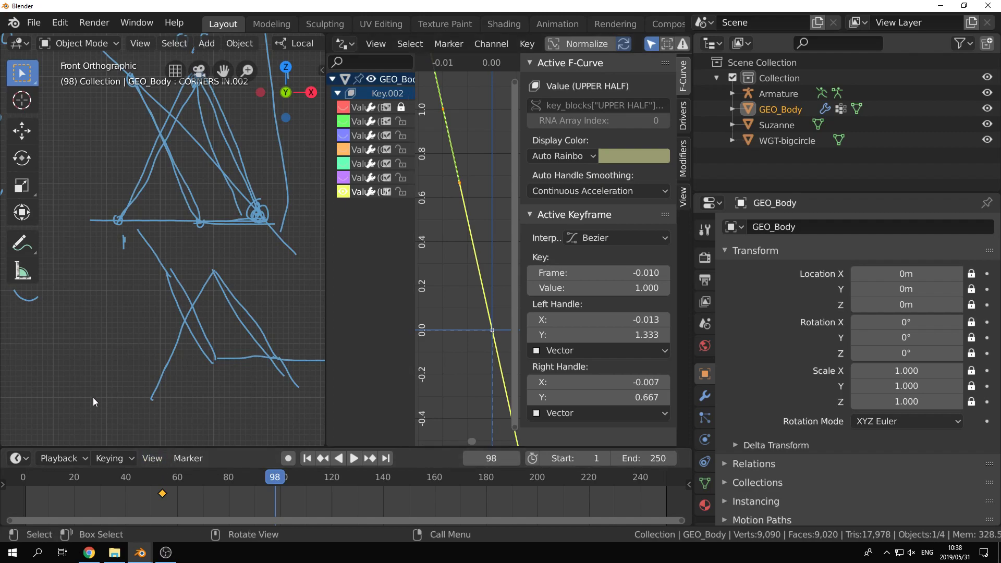
right_click(826, 375)
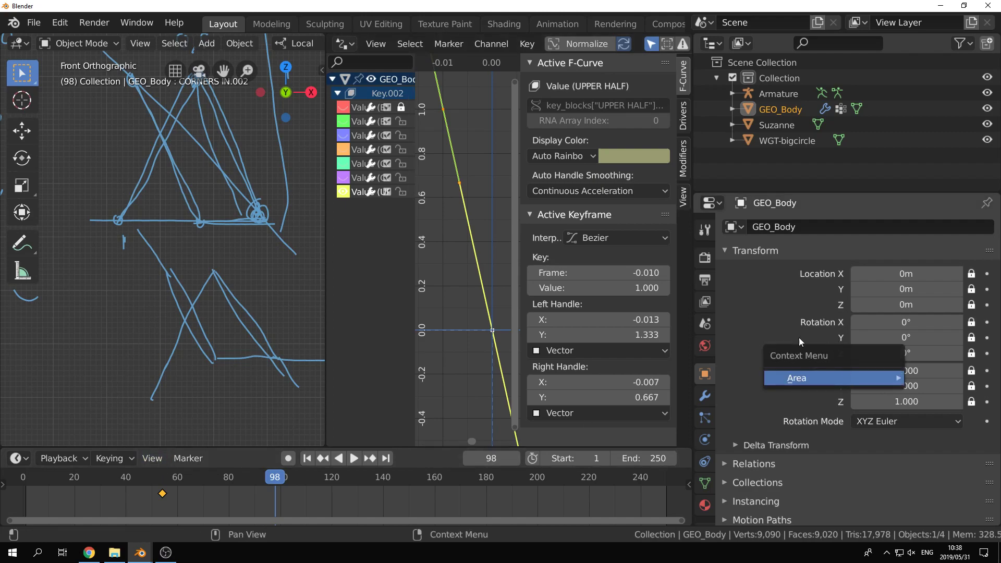
Step: Set the frame of the UPPER HALF curve's keyframe at value 1 to -0.005
click(648, 274)
click(549, 273)
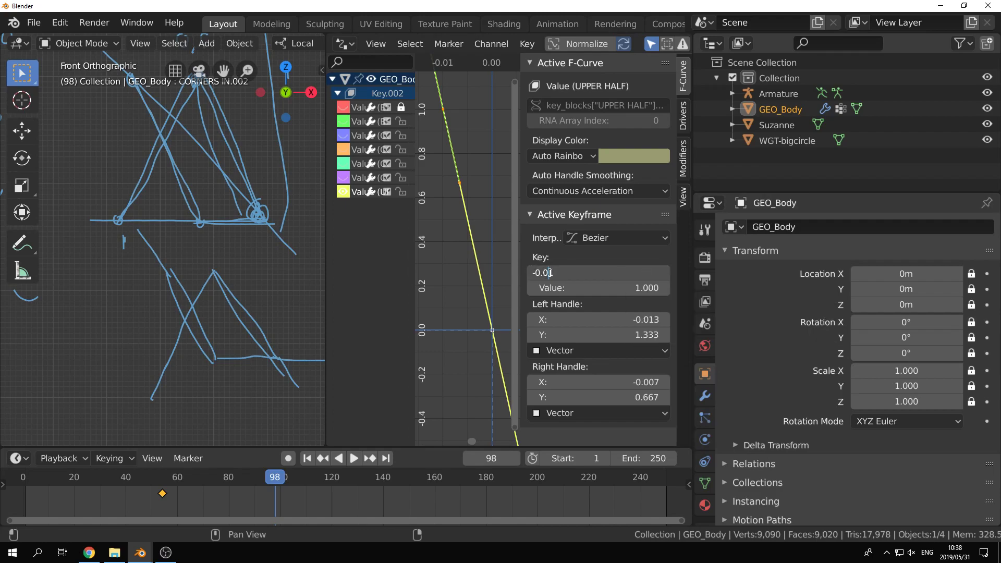
text(05)
text(.)
key(Return)
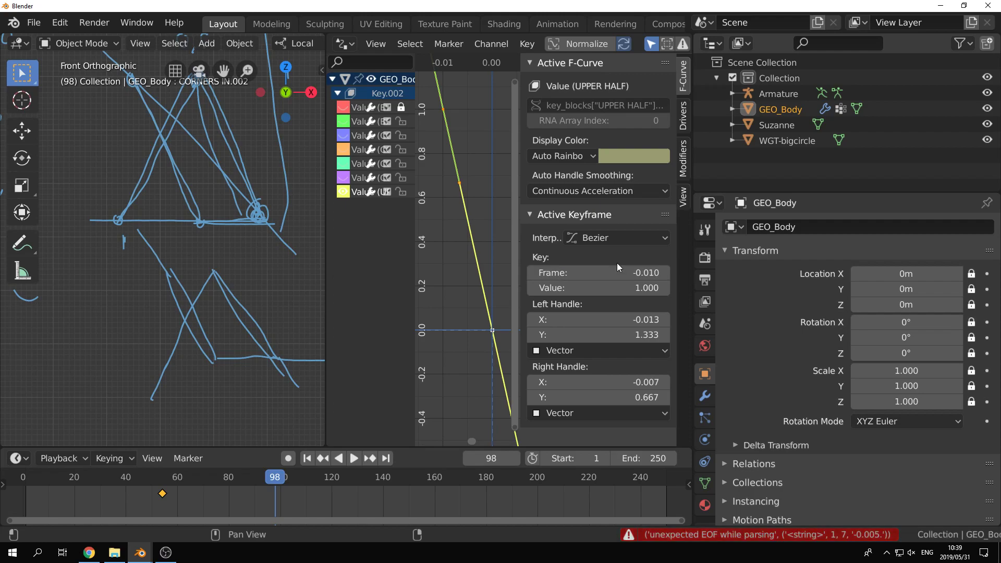
click(617, 275)
click(549, 274)
text(05)
key(Return)
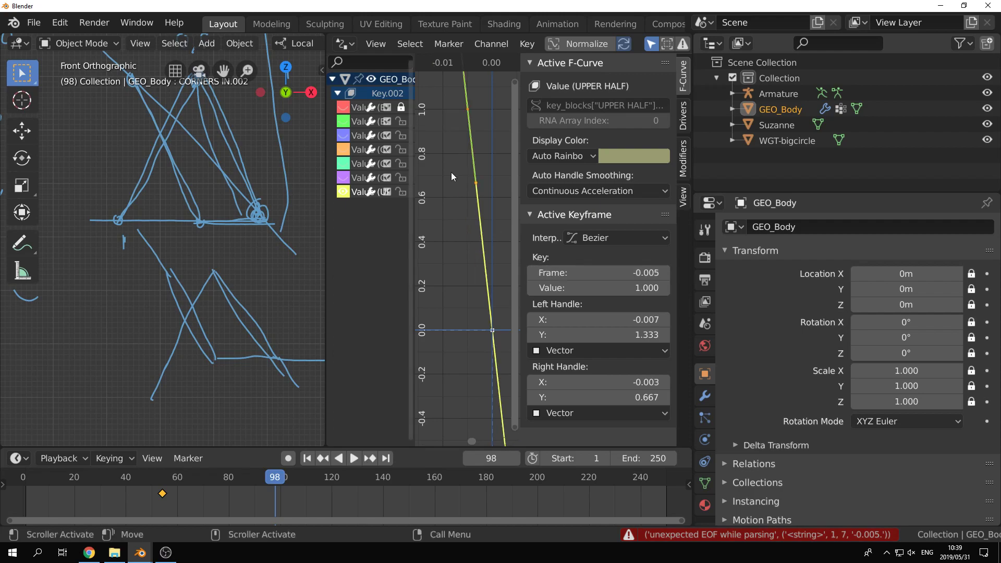
Step: Widen the graph editor, duplicate the UPPER HALF keyframe at value 1 and place the copy at a lower frame with a value of about 0.22
drag(327, 252, 246, 261)
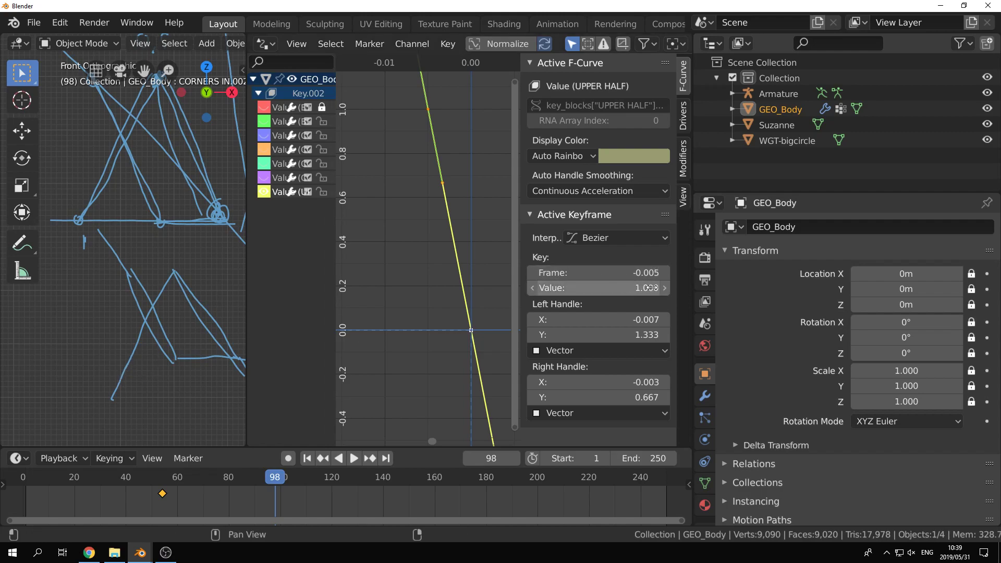
scroll(426, 275, down, 3)
shift+middle_drag(398, 251, 410, 285)
ctrl+middle_drag(411, 221, 413, 233)
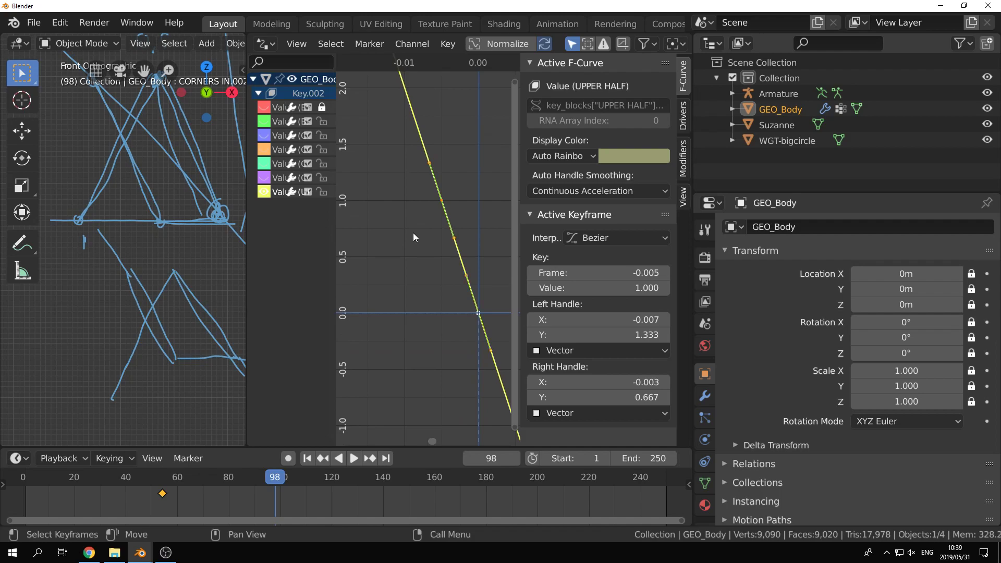
click(411, 234)
click(441, 201)
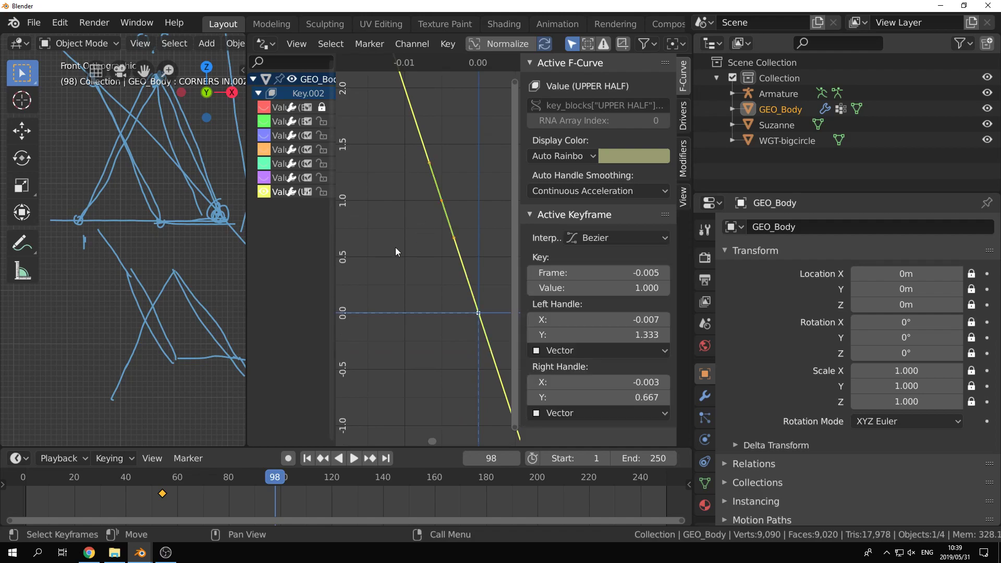
scroll(395, 251, down, 3)
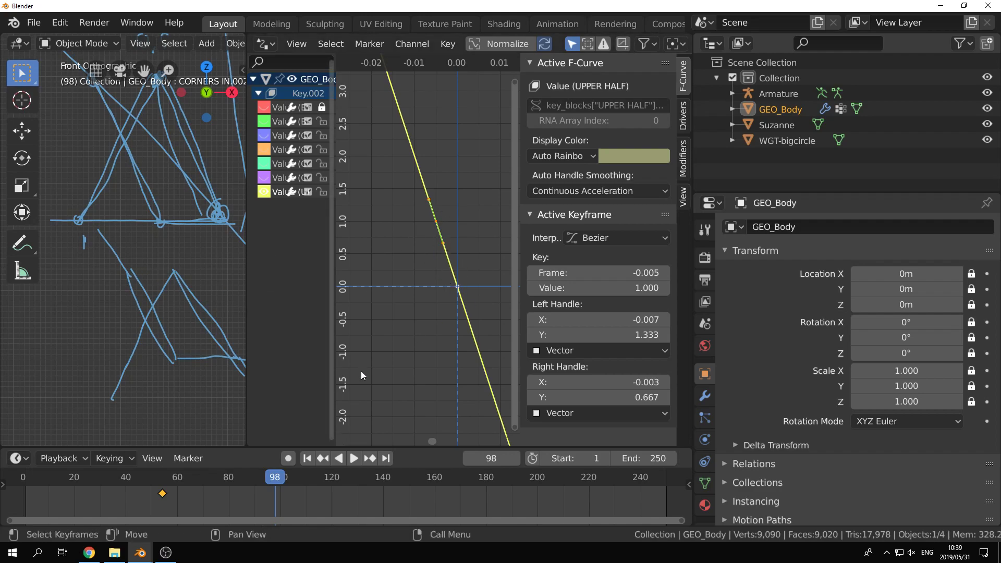
key(g)
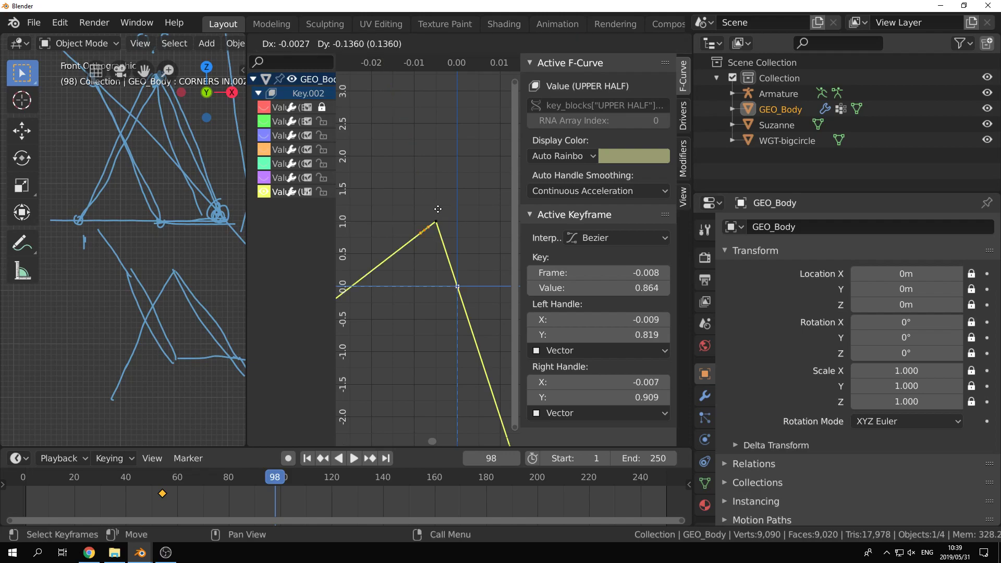
click(399, 246)
Step: Set the duplicated UPPER HALF keyframe to frame -0.01 and value 0
double_click(592, 273)
text(-0.01)
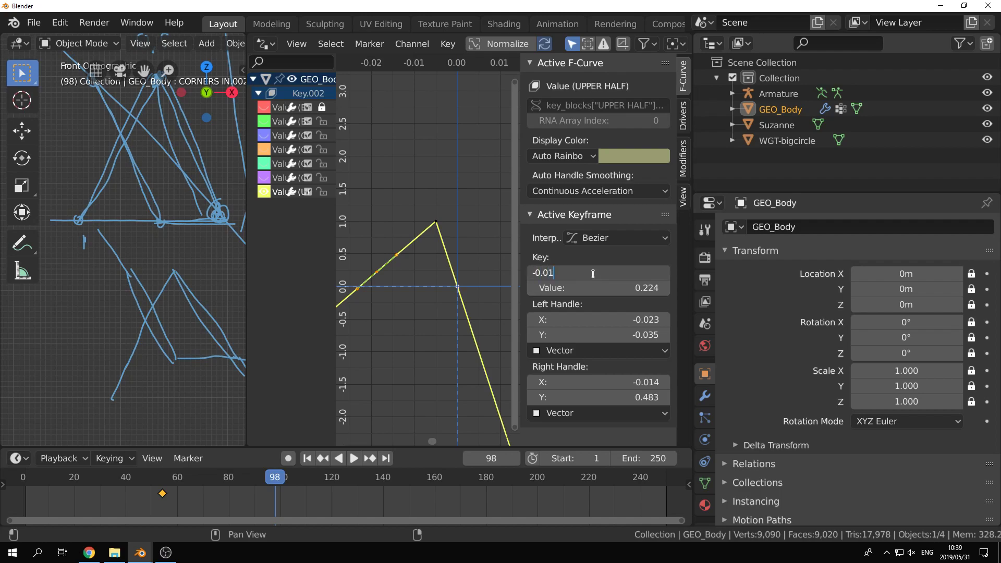
key(Return)
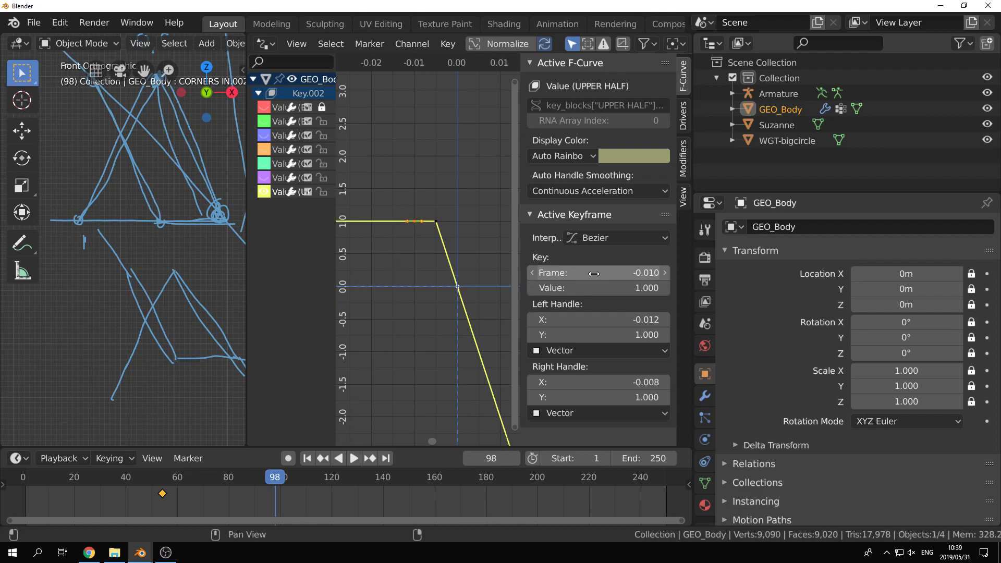
double_click(594, 288)
text(0)
key(Return)
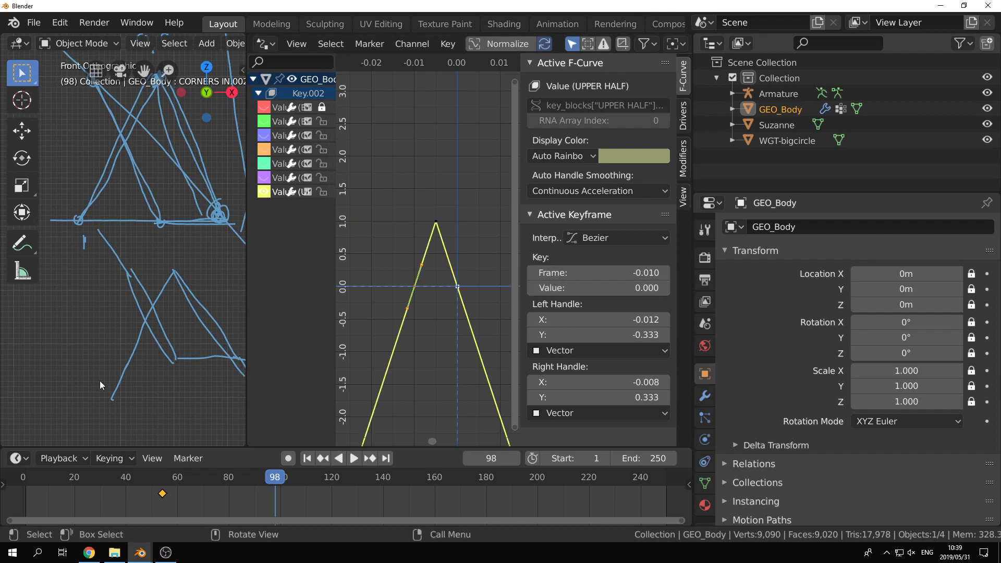
Step: Test the eyelid driver by moving the UpperLid.L bone downward, and cancel the move
scroll(100, 386, down, 8)
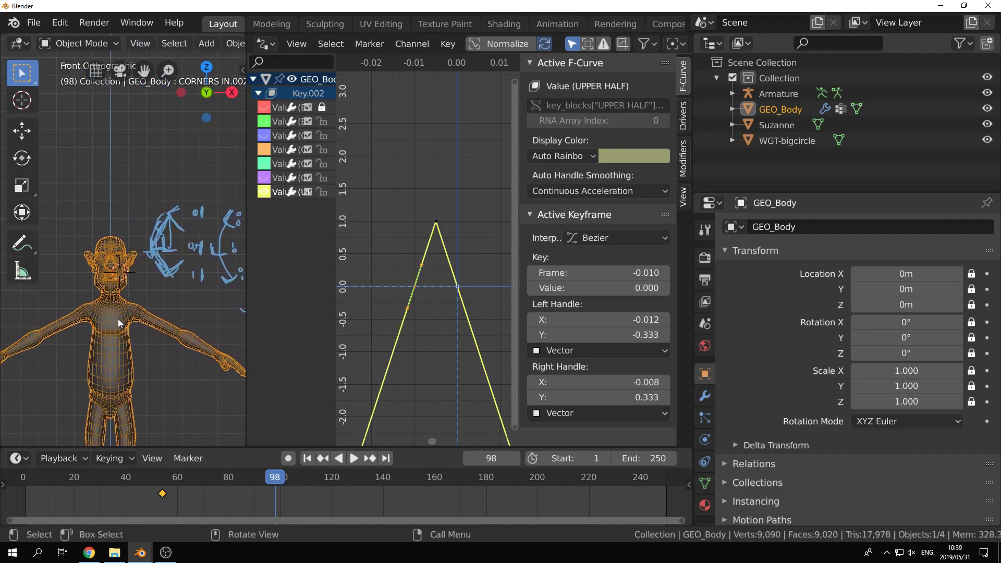
scroll(118, 319, up, 10)
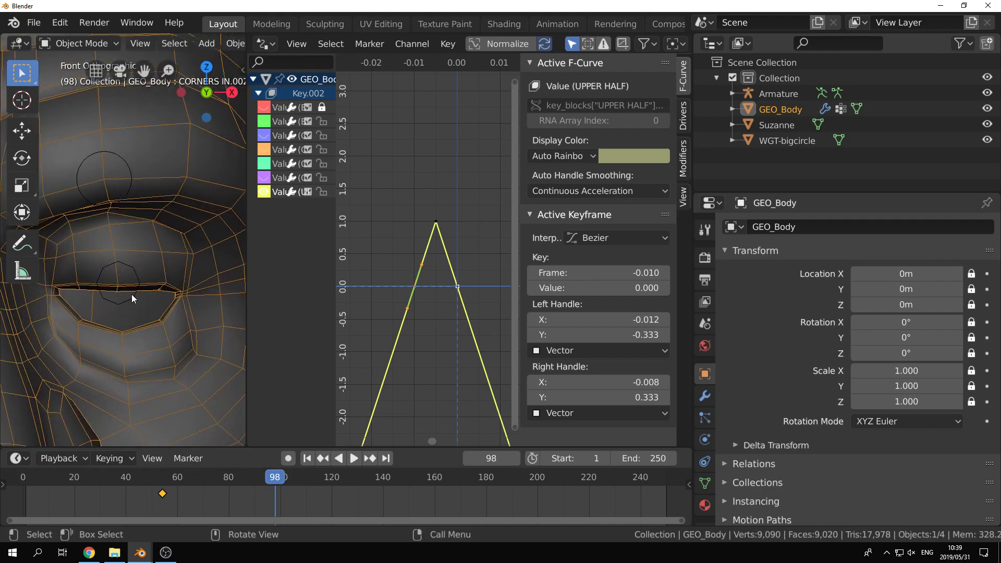
click(132, 298)
click(134, 299)
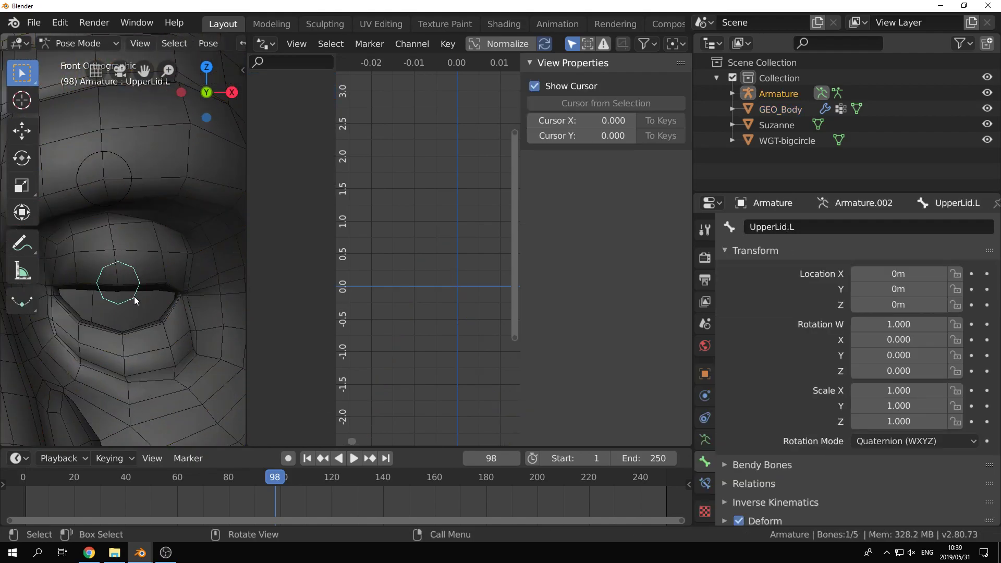
key(g)
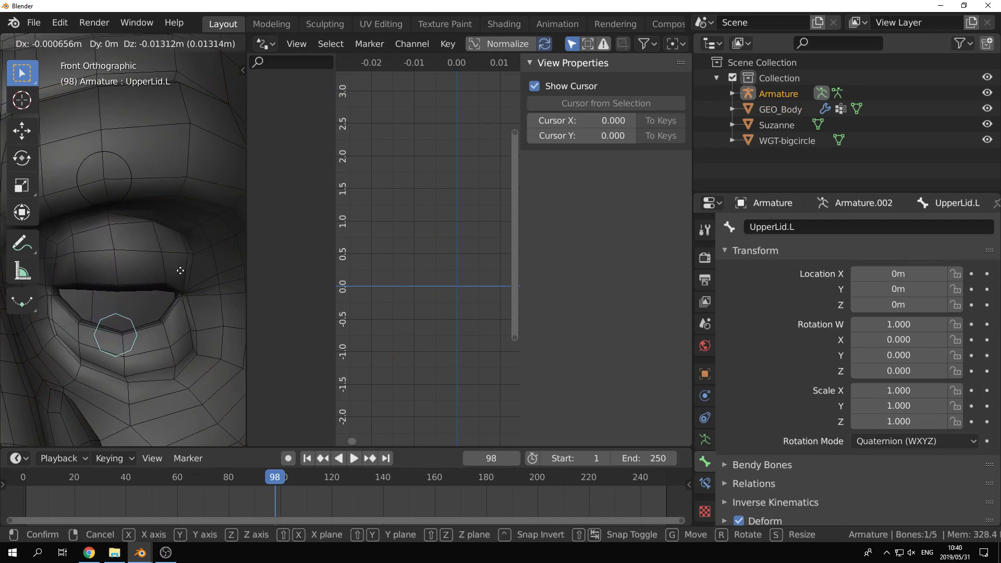
right_click(173, 224)
Step: Leave Pose Mode and select the GEO_Body mesh in Object Mode
scroll(208, 277, down, 1)
scroll(208, 276, down, 12)
shift+middle_drag(198, 271, 168, 257)
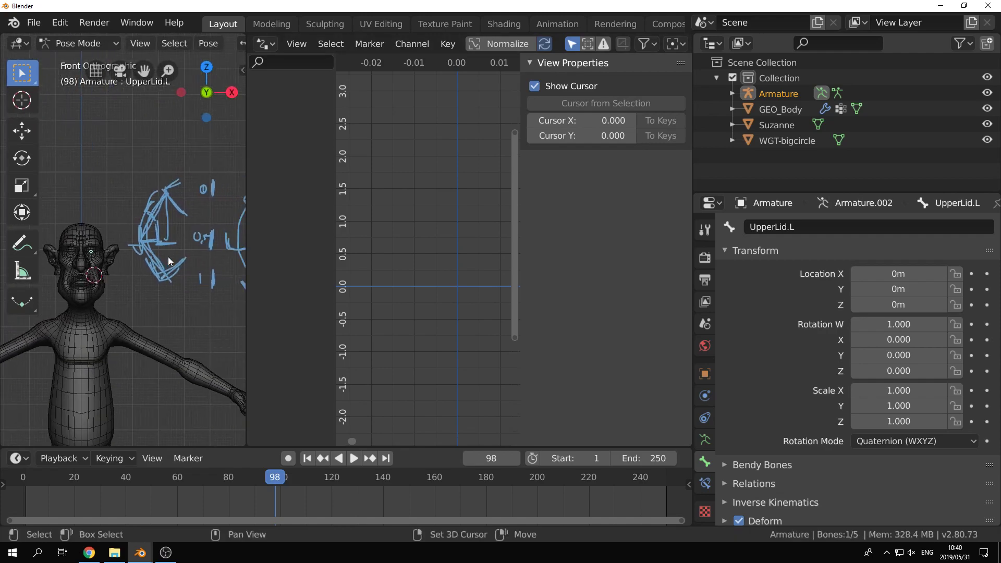
click(89, 322)
key(ctrl+Tab)
click(99, 340)
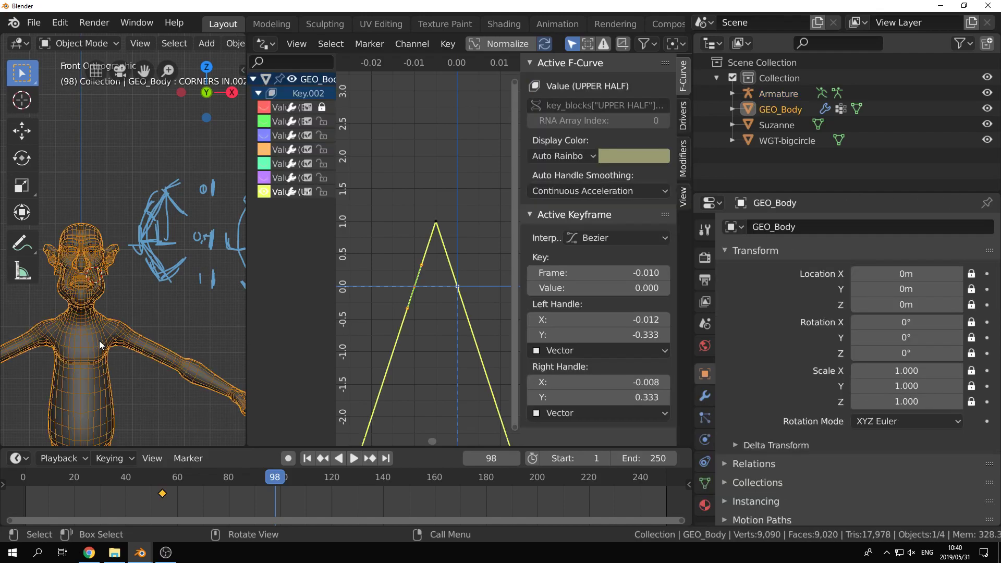
Step: Show the body mesh's shape keys and copy the driver of the UPPER HALF shape key
click(705, 483)
scroll(980, 449, down, 5)
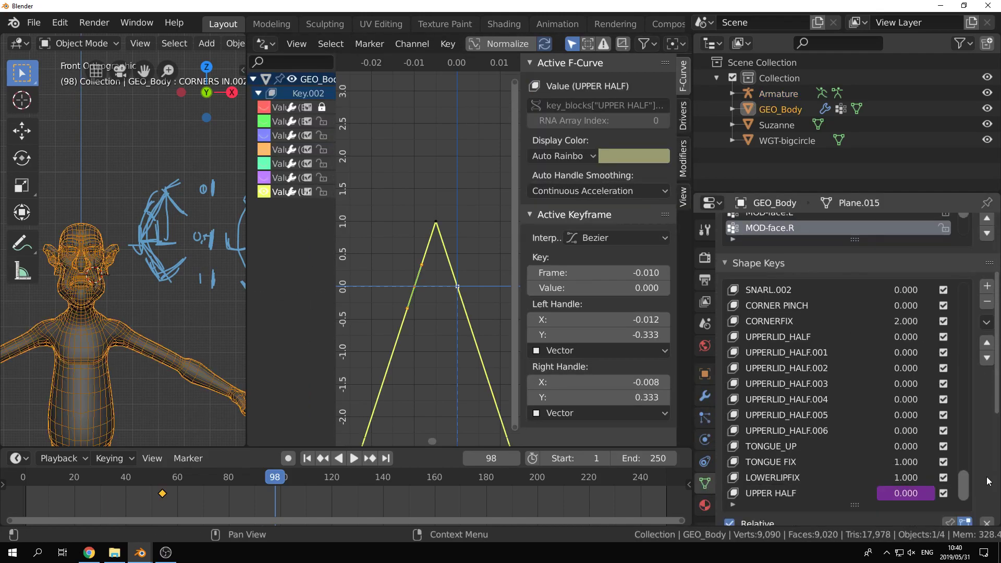
right_click(910, 451)
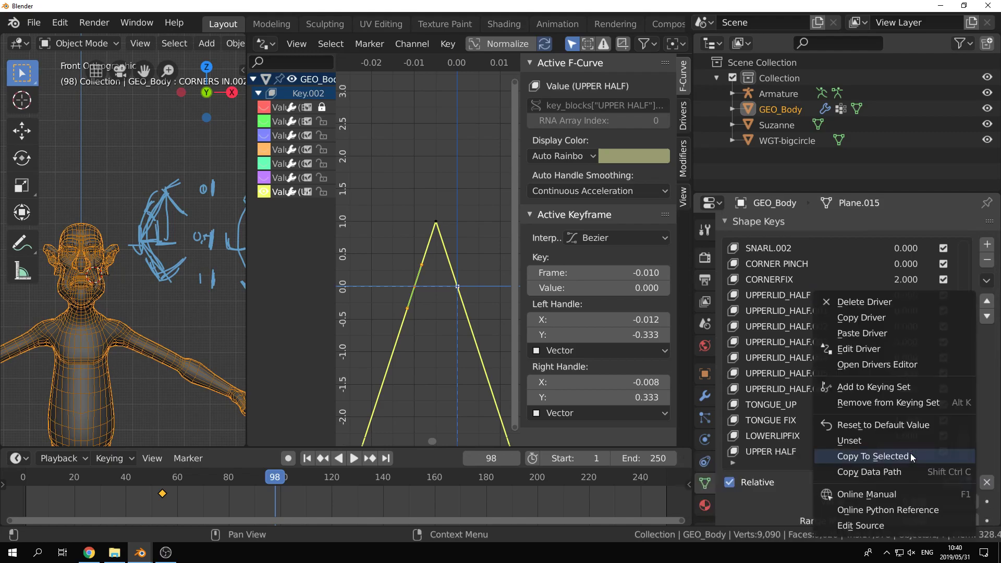
click(901, 316)
Step: Paste the copied driver onto the value of the UPPERLID_DOWN shape key
scroll(920, 408, up, 10)
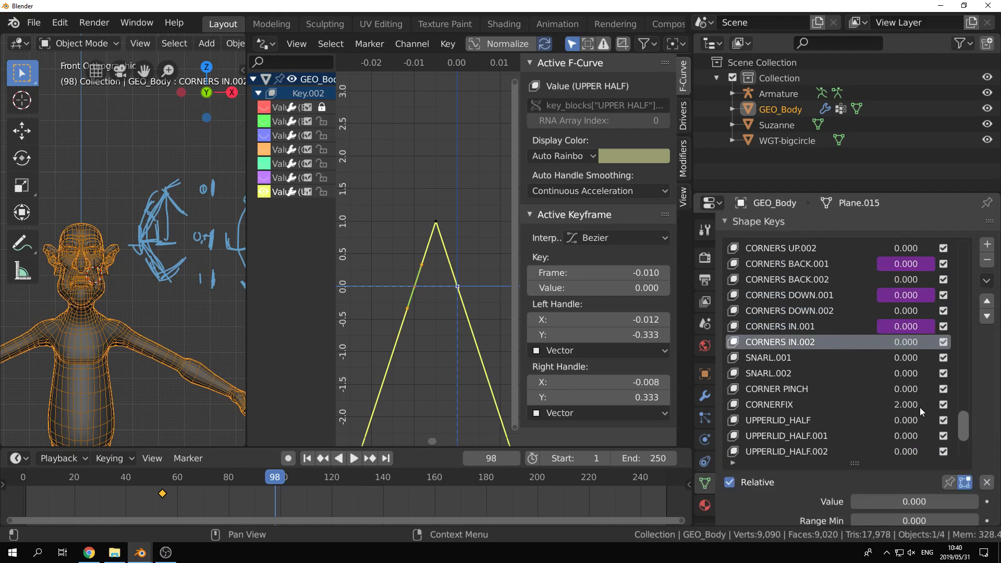
scroll(920, 408, up, 20)
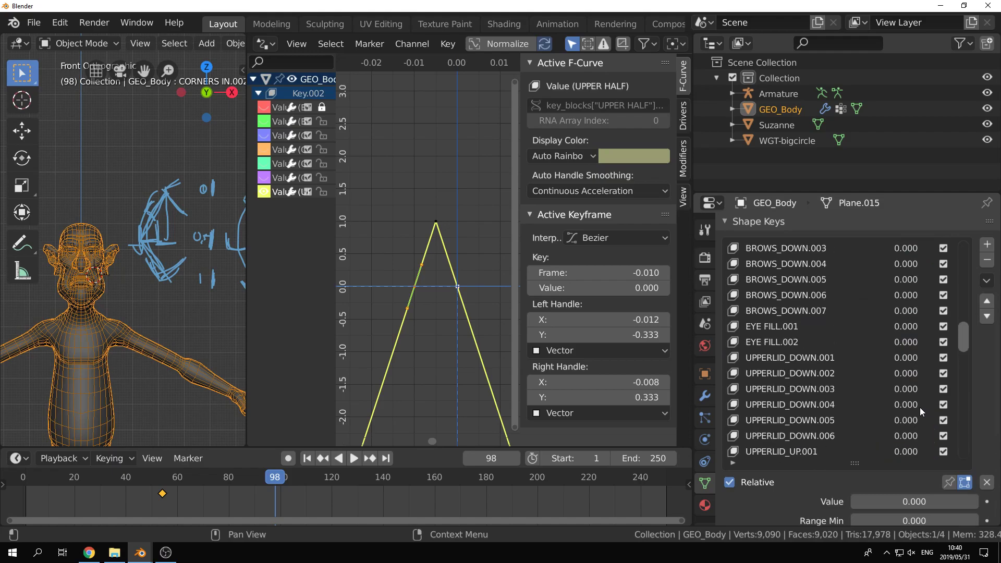
scroll(919, 408, up, 15)
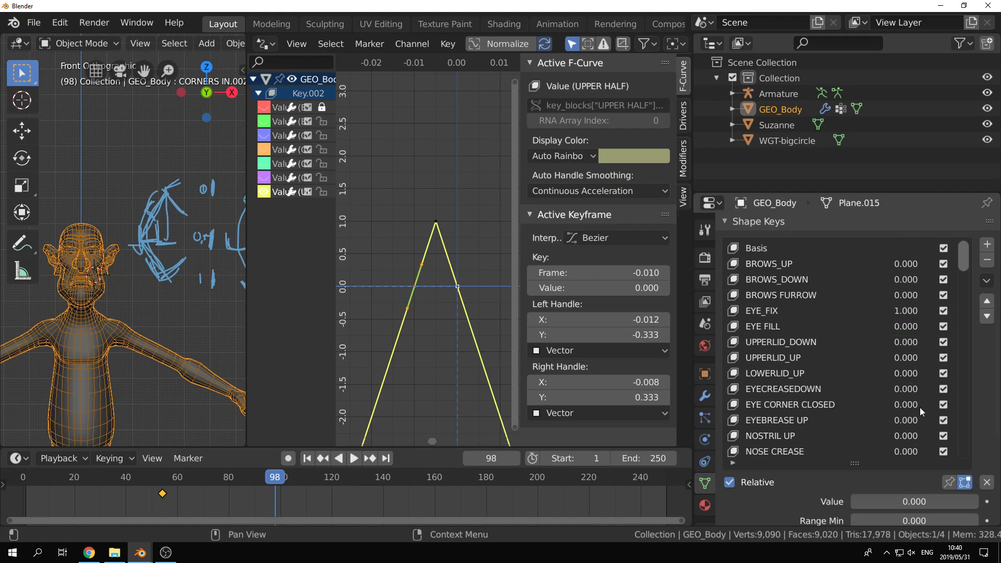
drag(905, 326, 903, 326)
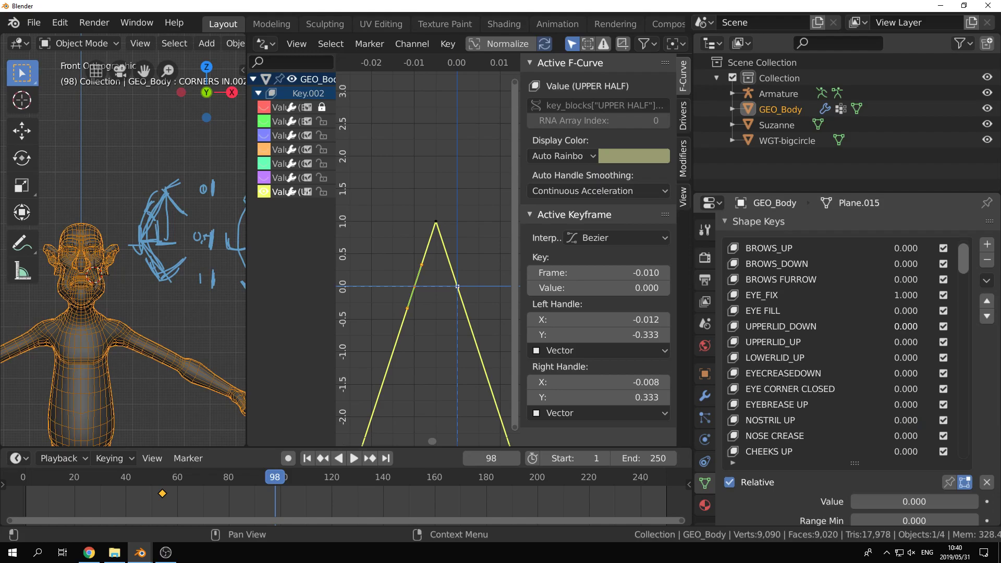
right_click(906, 327)
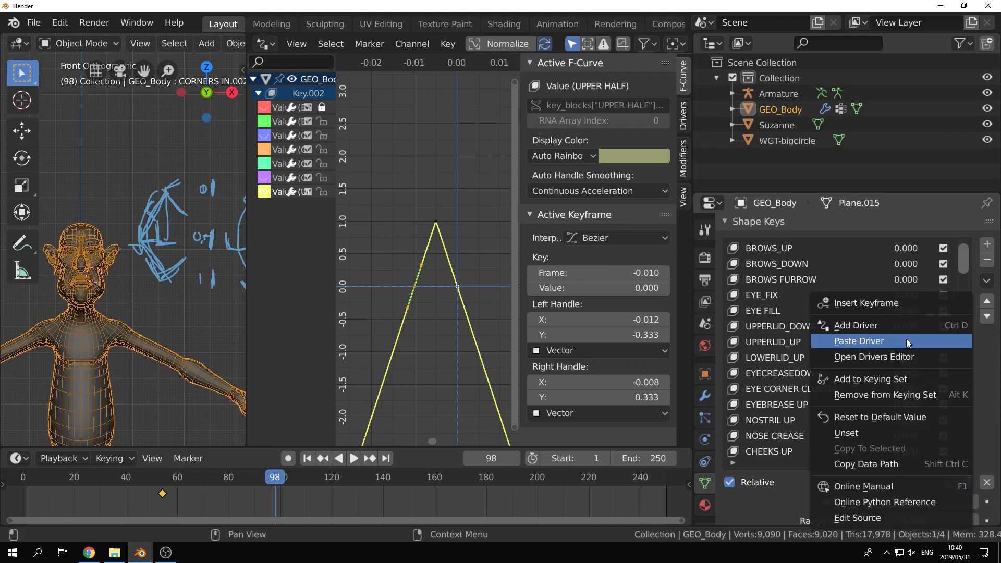
click(906, 338)
Step: Select the UPPERLID_DOWN curve and compare its driver settings and shape with the annotated sketches
click(282, 207)
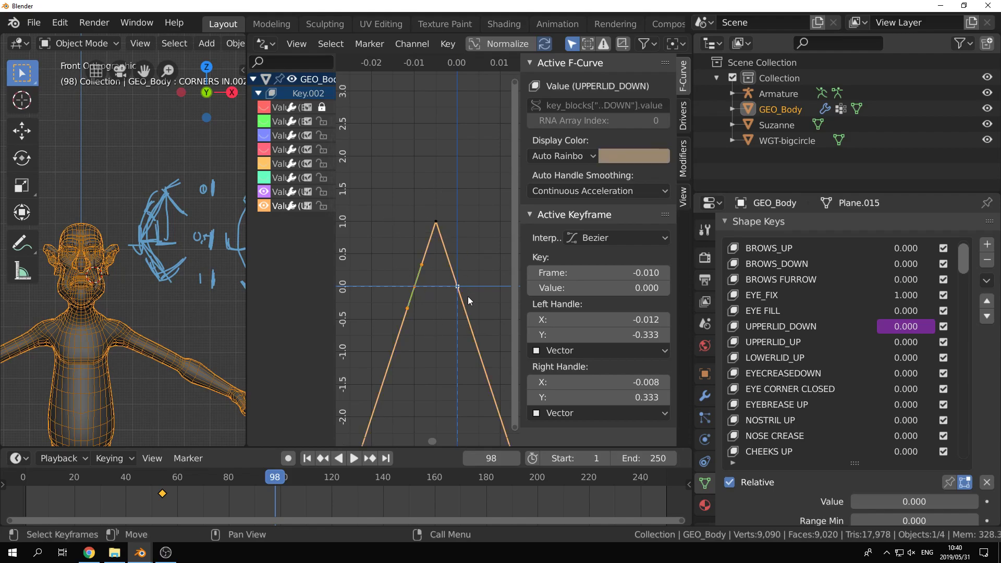
click(680, 113)
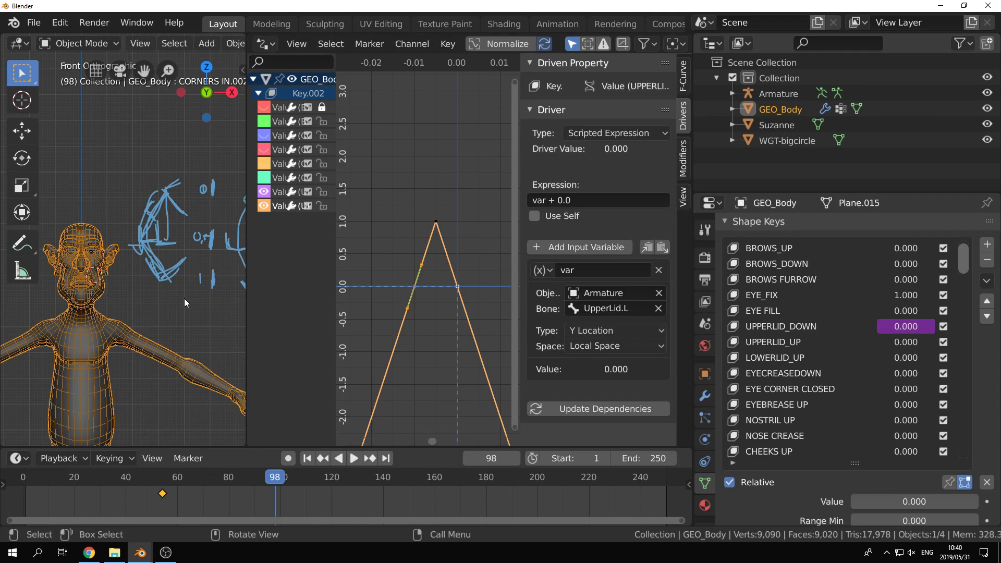
mouse_move(188, 301)
shift+middle_down()
mouse_move(158, 313)
mouse_move(86, 308)
shift+middle_up()
mouse_move(162, 308)
shift+middle_down()
mouse_move(80, 296)
mouse_move(37, 276)
shift+middle_up()
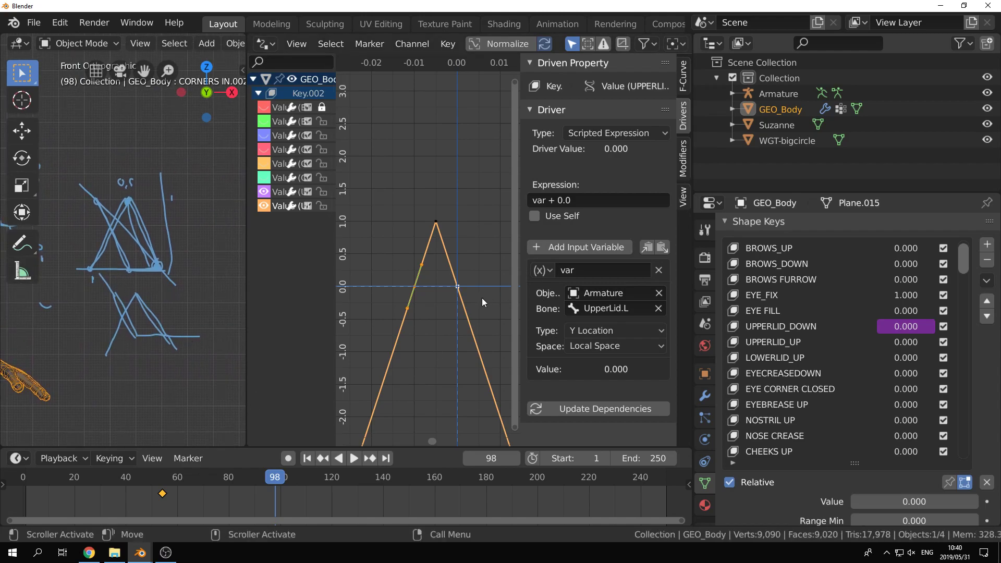
scroll(483, 297, up, 2)
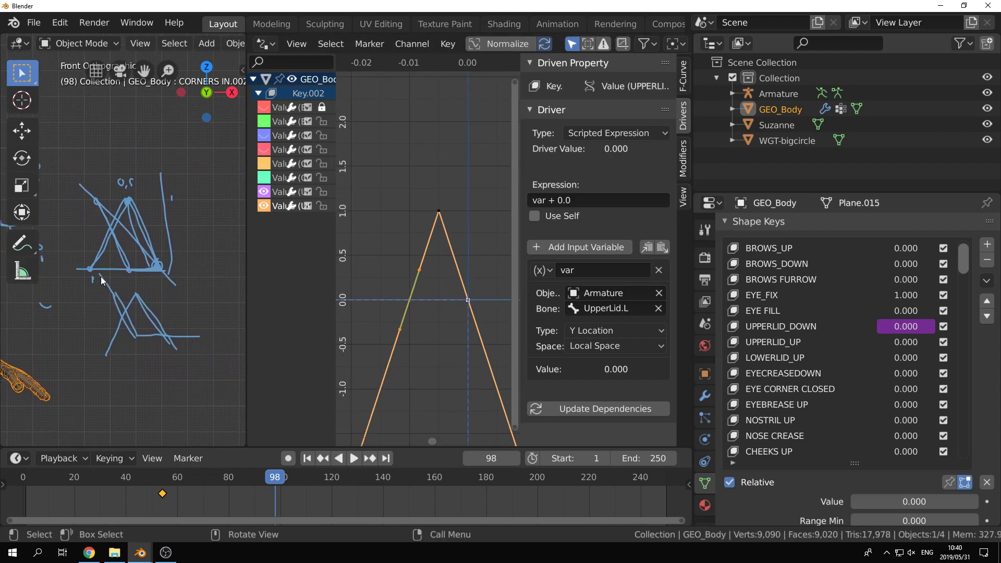
shift+middle_drag(101, 277, 190, 271)
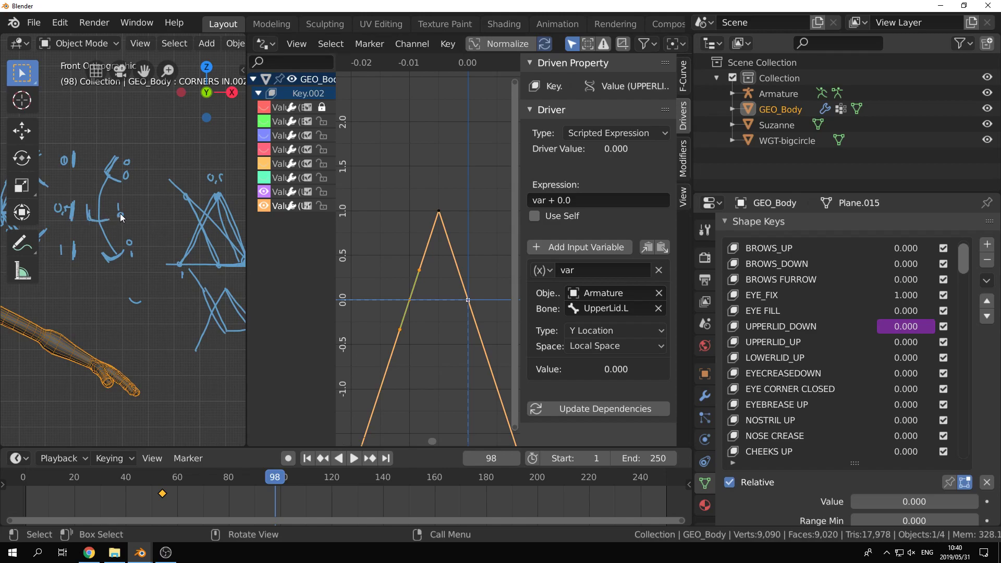
Step: Set the value of the UPPER HALF driver curve's middle keyframe to 0
click(439, 211)
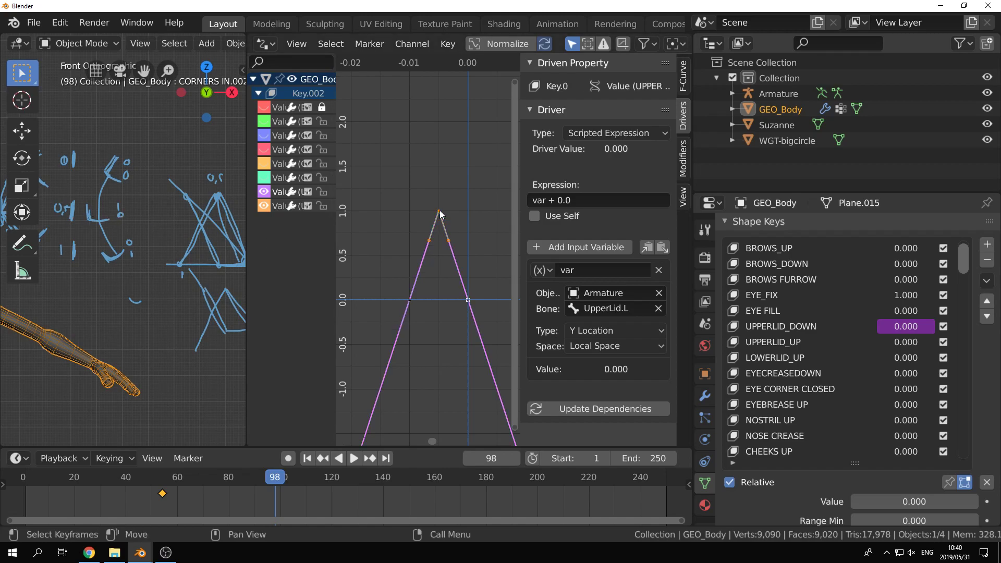
click(683, 75)
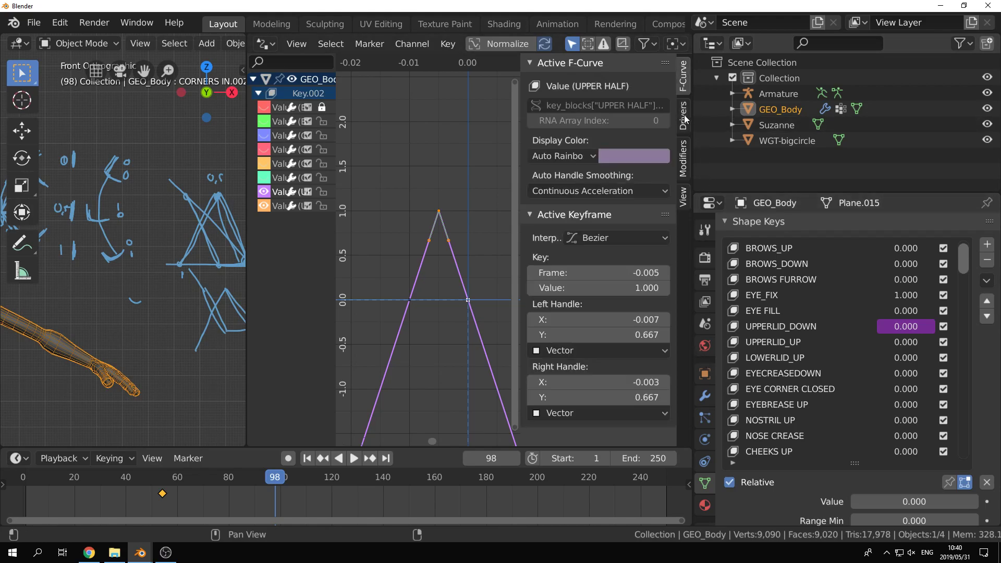
click(637, 273)
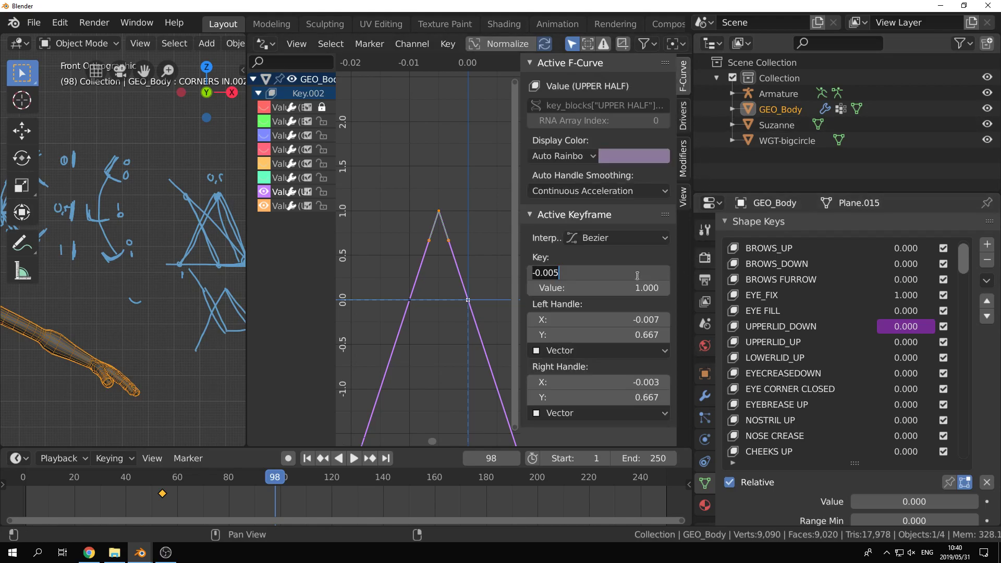
click(619, 289)
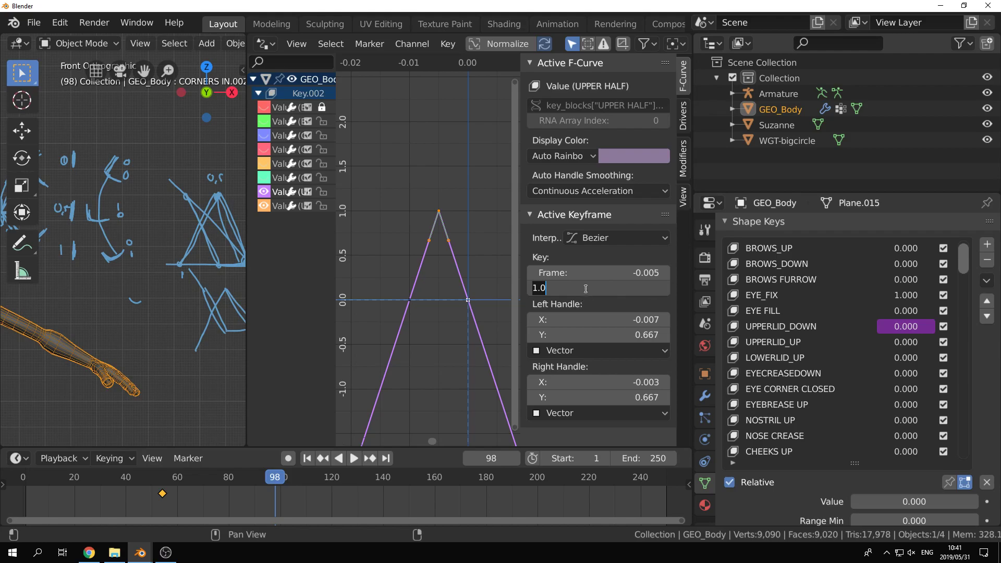
text(0)
key(Return)
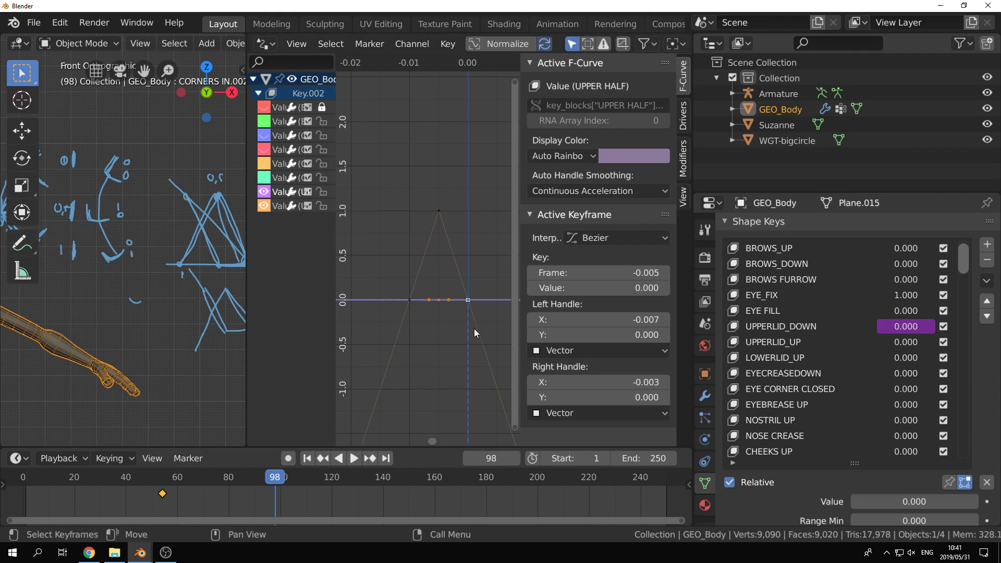
Step: Undo the keyframe value change on the UPPER HALF driver curve and hide that curve in the graph
click(264, 192)
click(274, 210)
click(282, 191)
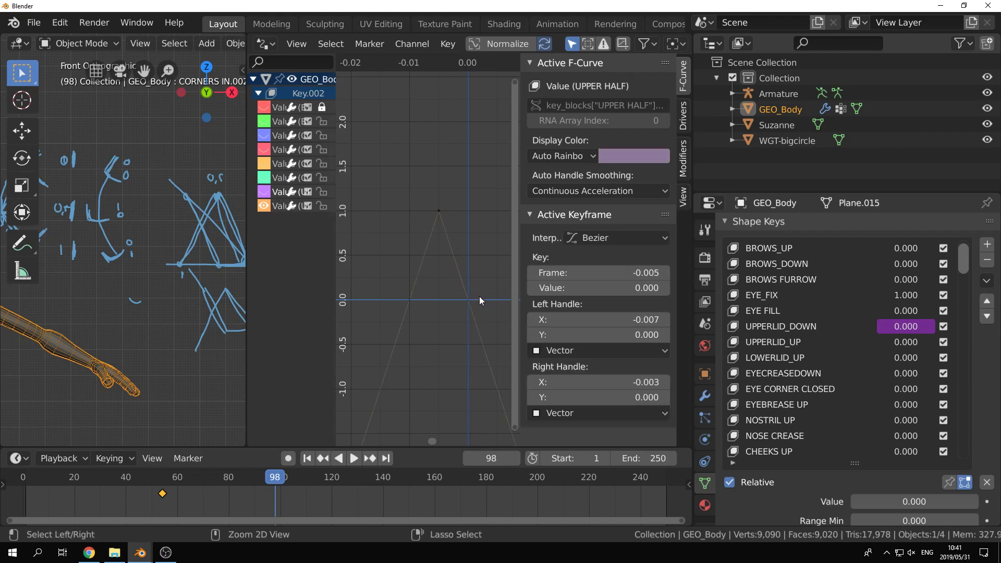
key(ctrl+z)
key(ctrl+z)
key(ctrl+z)
key(ctrl+z)
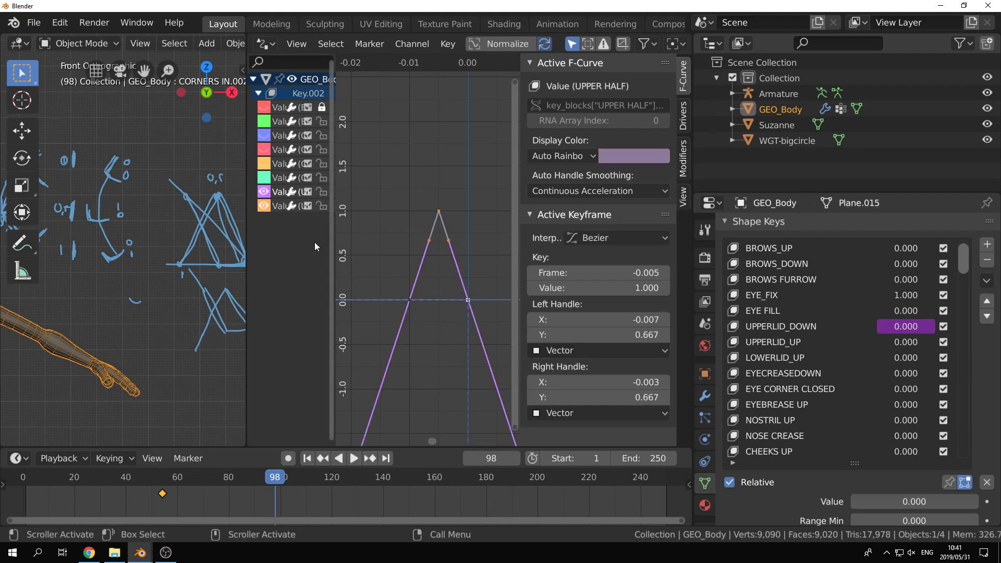
key(ctrl+z)
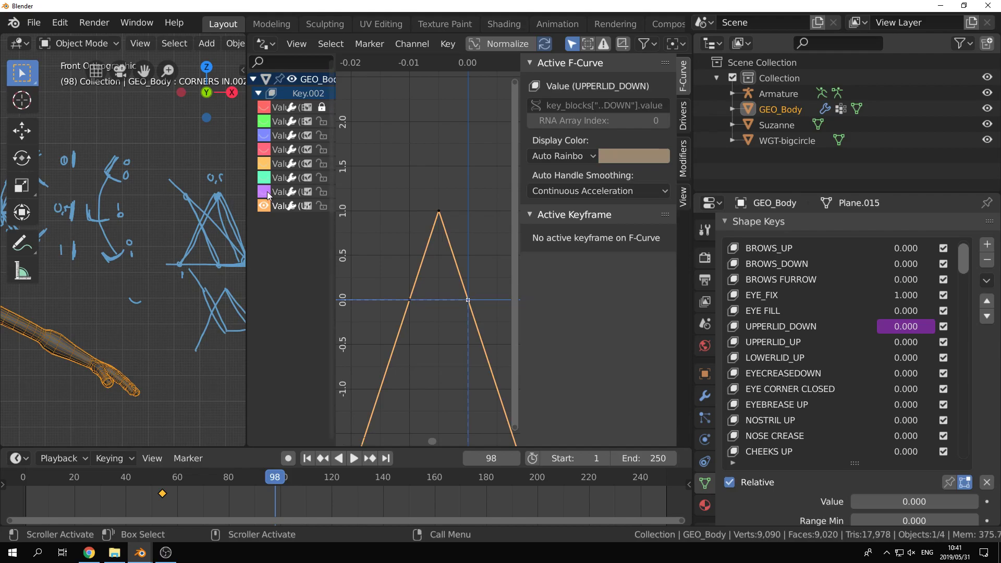
Step: Set the value of the UPPERLID_DOWN driver curve's middle keyframe, at frame -0.005, to 0
click(439, 210)
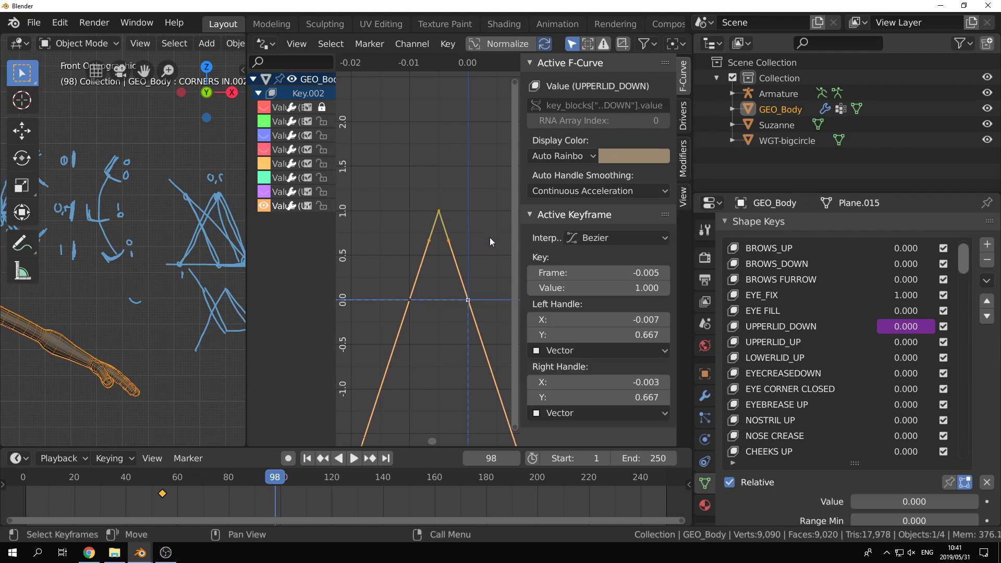
click(623, 286)
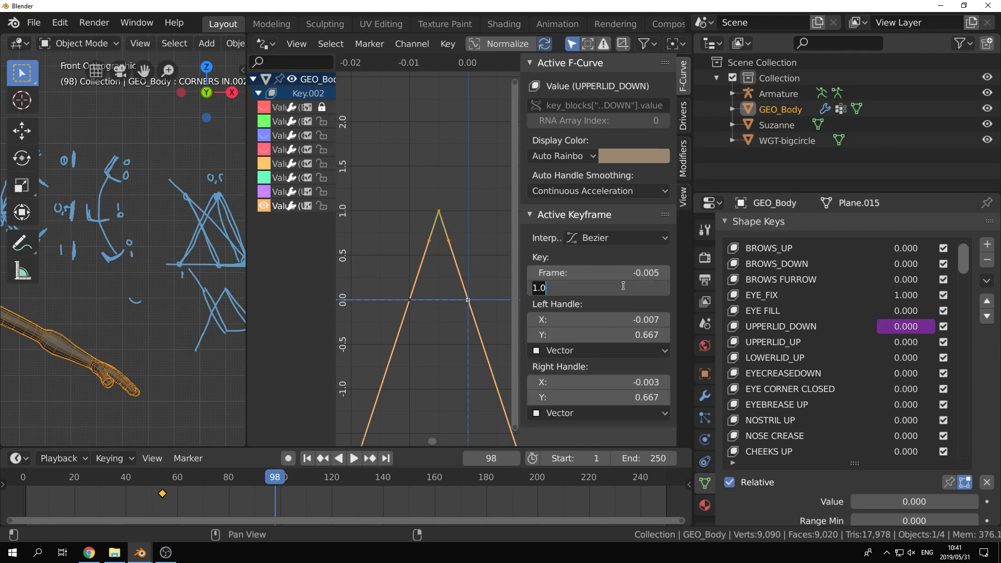
text(0)
key(Return)
Step: Set the UPPERLID_DOWN keyframe at frame -0.010 to a value of 1 and show the UPPER HALF curve again
click(408, 300)
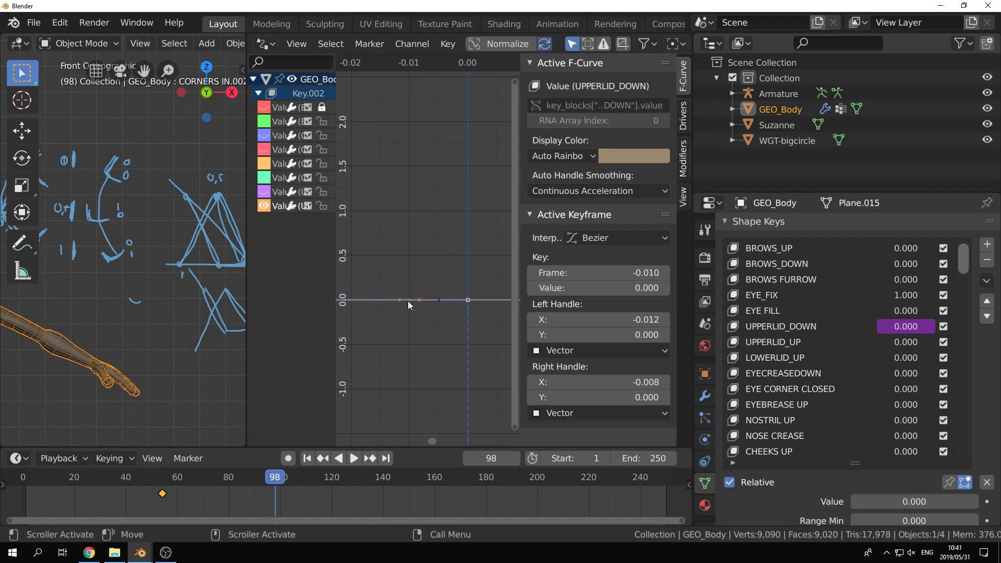
click(618, 292)
text(1)
key(Return)
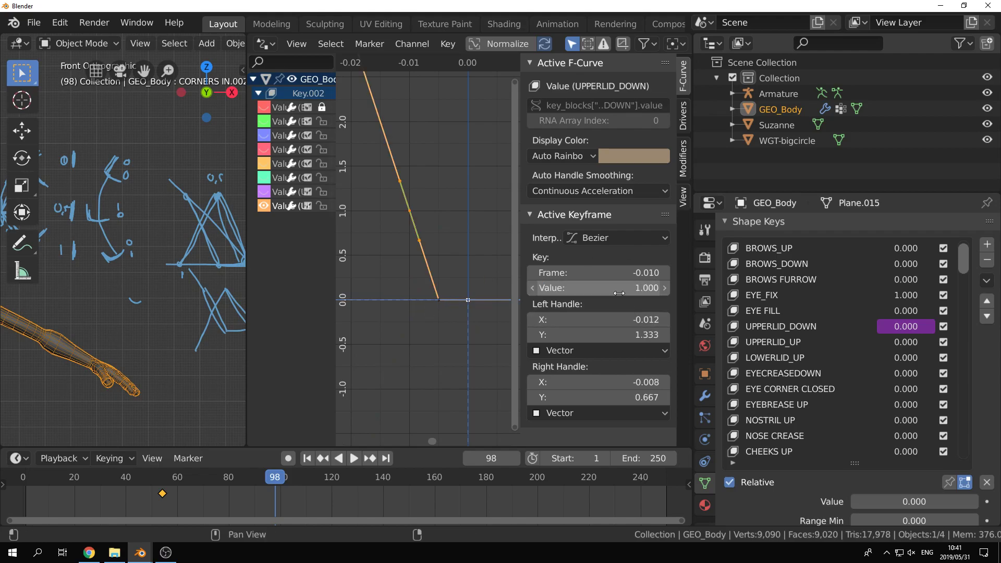
click(263, 192)
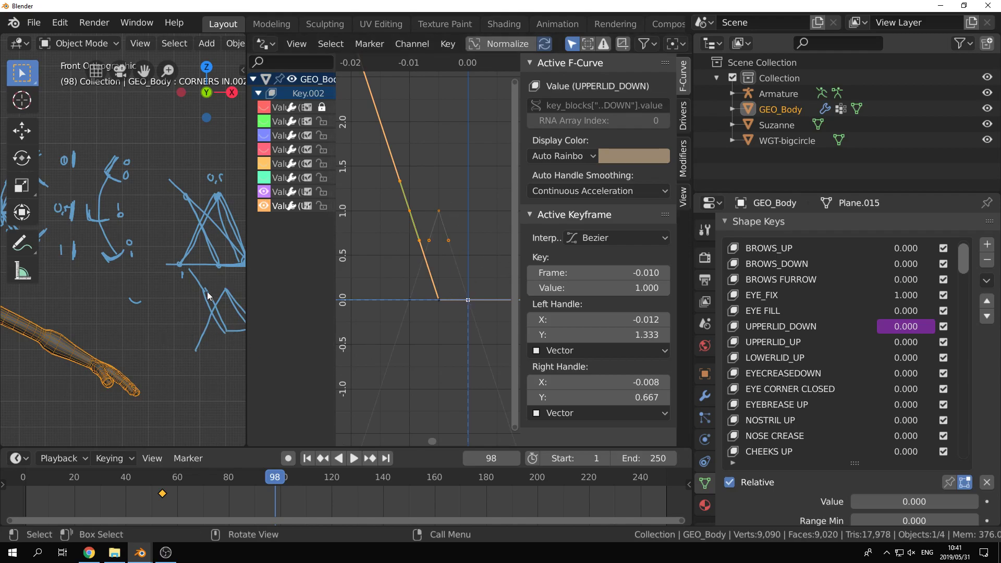
Step: Select the armature at the character's face, enter Pose Mode and select the UpperLid.L bone
shift+middle_drag(97, 281, 181, 280)
mouse_move(31, 245)
shift+middle_down()
mouse_move(123, 301)
mouse_move(157, 193)
shift+middle_up()
scroll(124, 298, up, 4)
scroll(148, 333, up, 2)
click(148, 332)
key(ctrl+Tab)
click(143, 317)
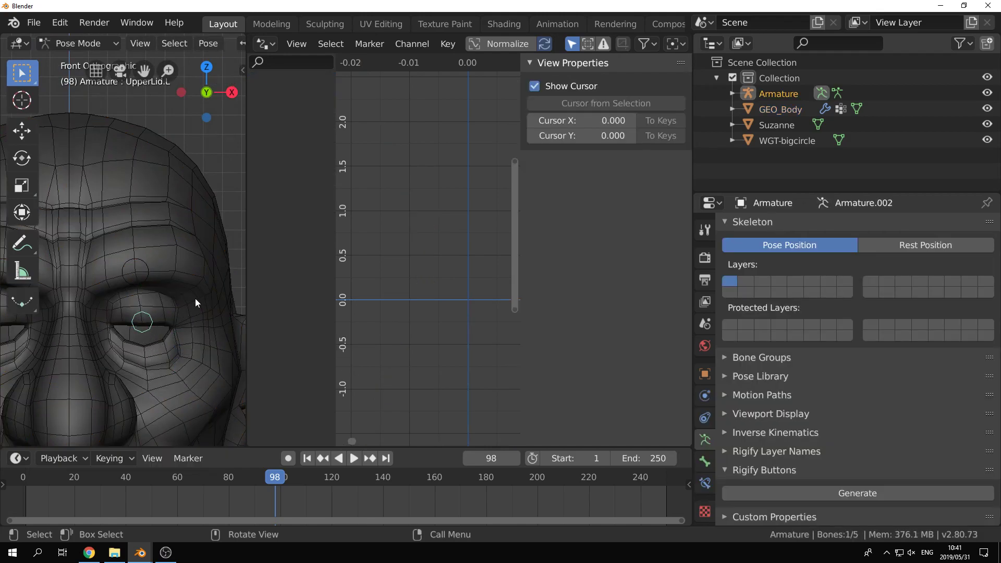
scroll(188, 324, up, 2)
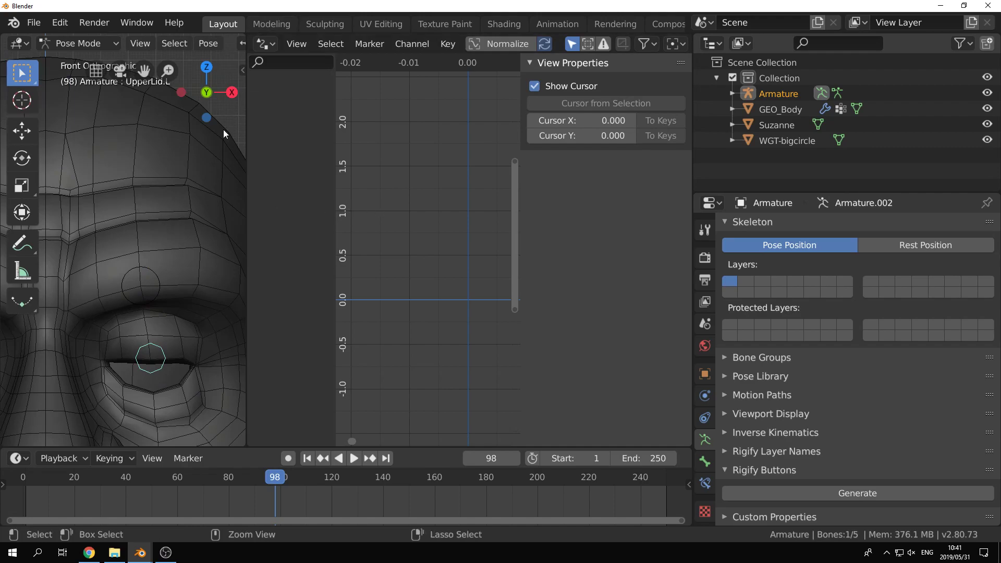
key(ctrl+space)
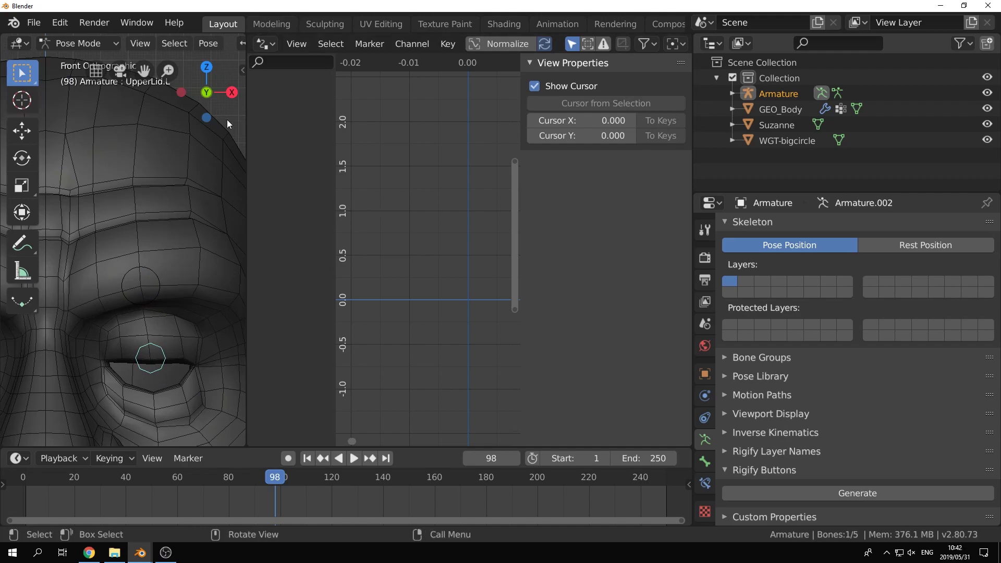
key(ctrl+space)
Step: Return to Object Mode, widen the 3D viewport and show the transform values beside the eye
key(ctrl+Tab)
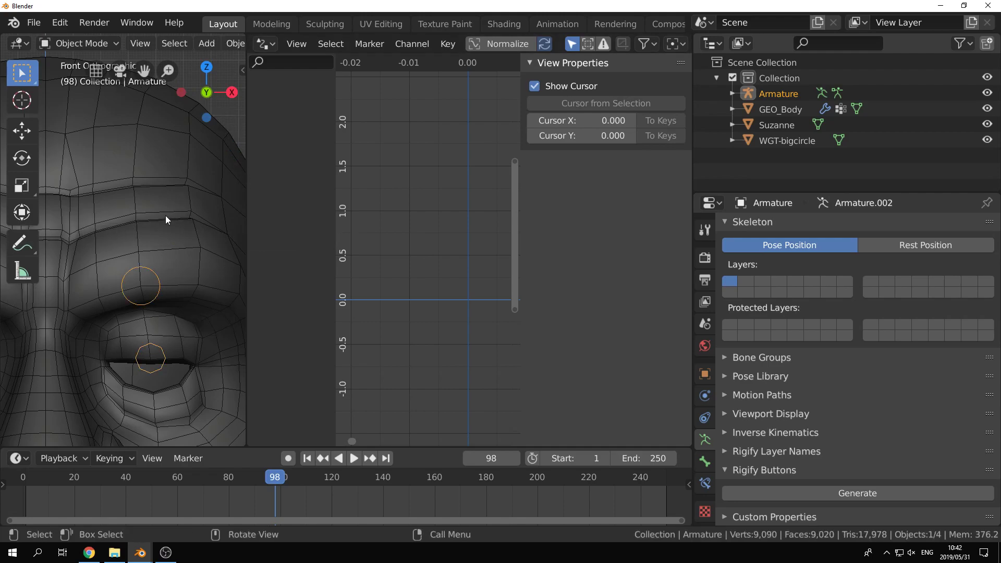
key(ctrl+space)
drag(245, 128, 490, 127)
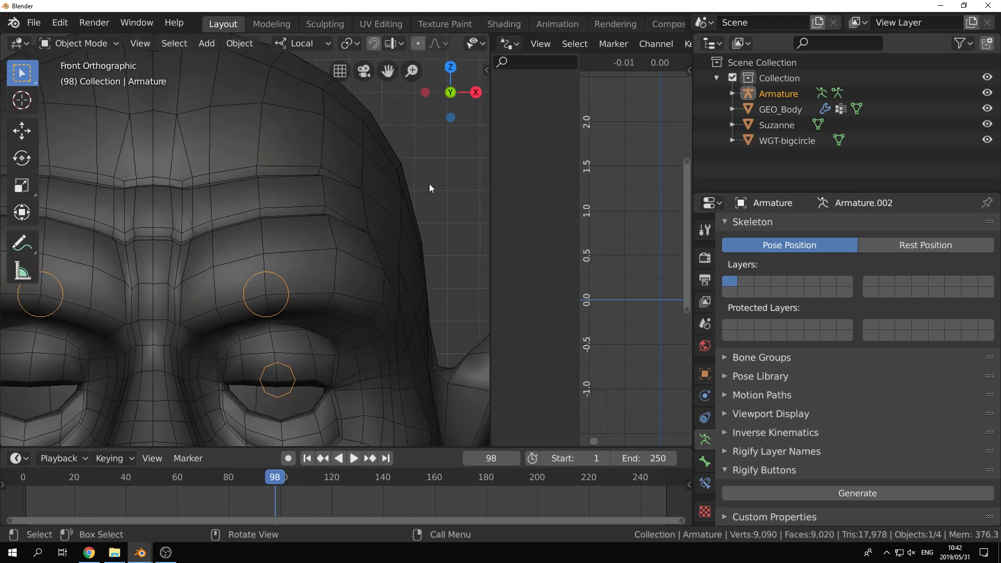
key(n)
shift+middle_drag(274, 288, 190, 197)
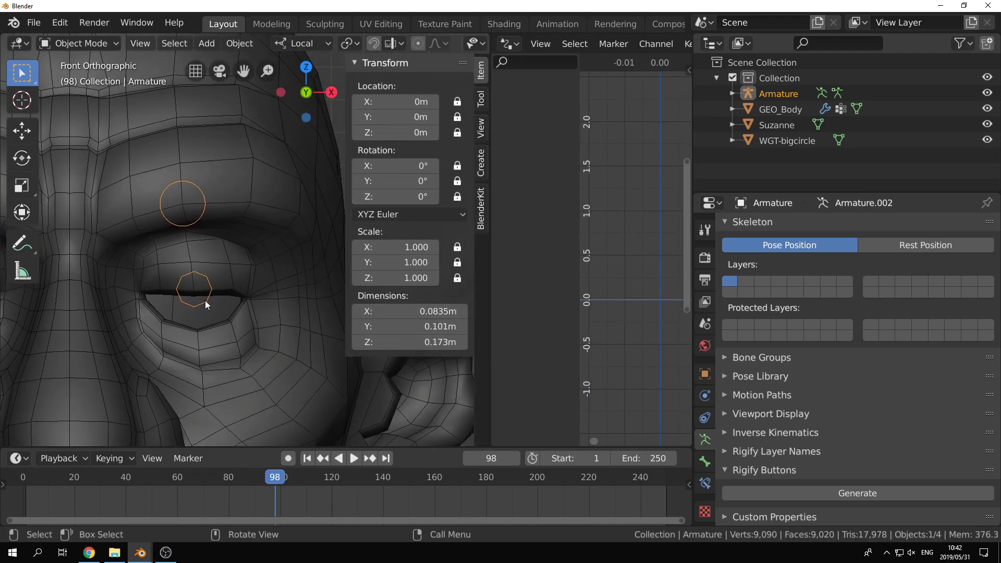
Step: Select the armature and put it back in Pose Mode with the UpperLid.L bone active
click(205, 301)
key(ctrl+Tab)
key(ctrl+Tab)
click(188, 303)
key(ctrl+Tab)
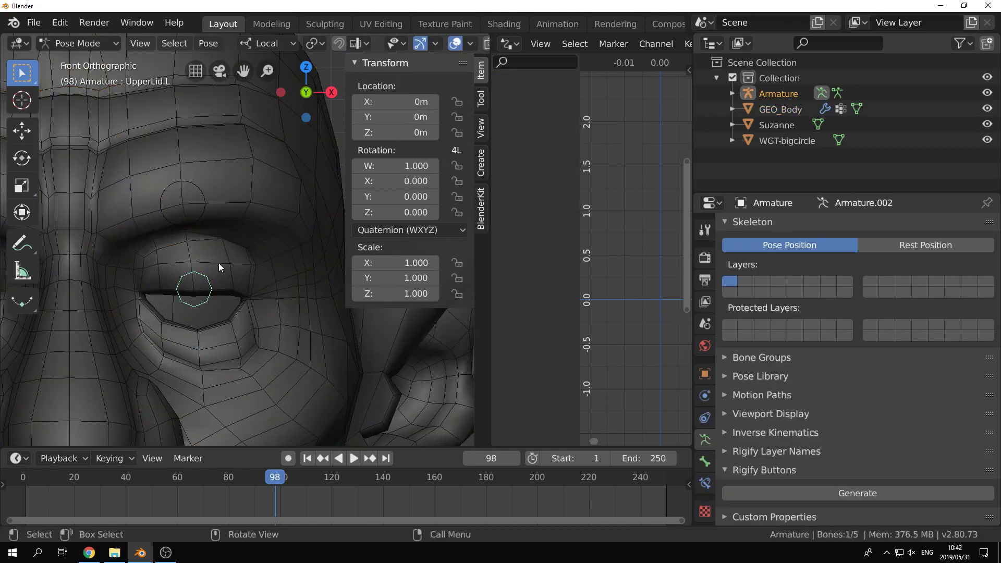
Step: Test the upper lid's closing by moving UpperLid.L down along Z in front view, and cancel the move
key(g)
key(z)
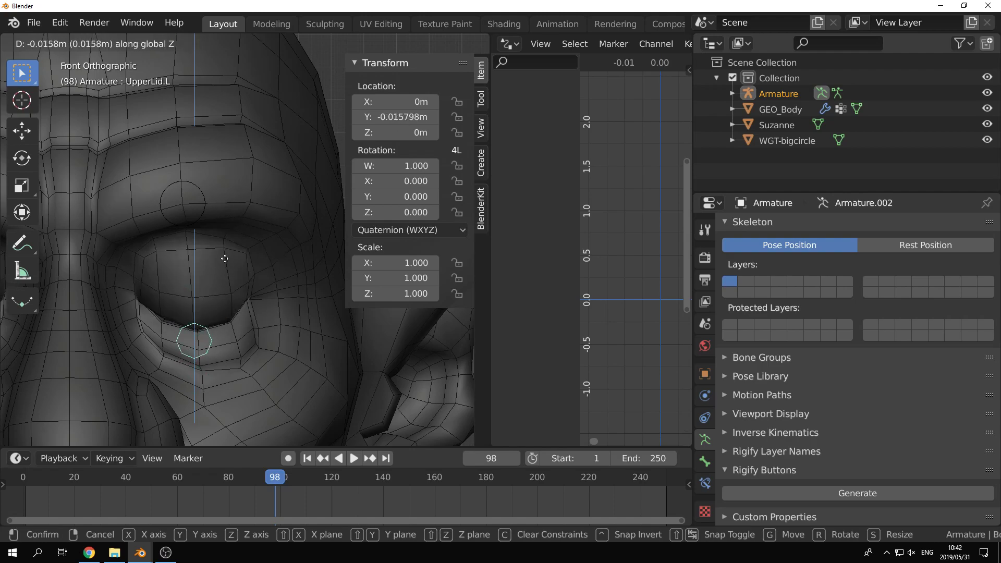
right_click(215, 265)
Step: Test the lid motion in right side view by moving UpperLid.L down along Z, and cancel the move
key(KP_3)
scroll(189, 299, up, 4)
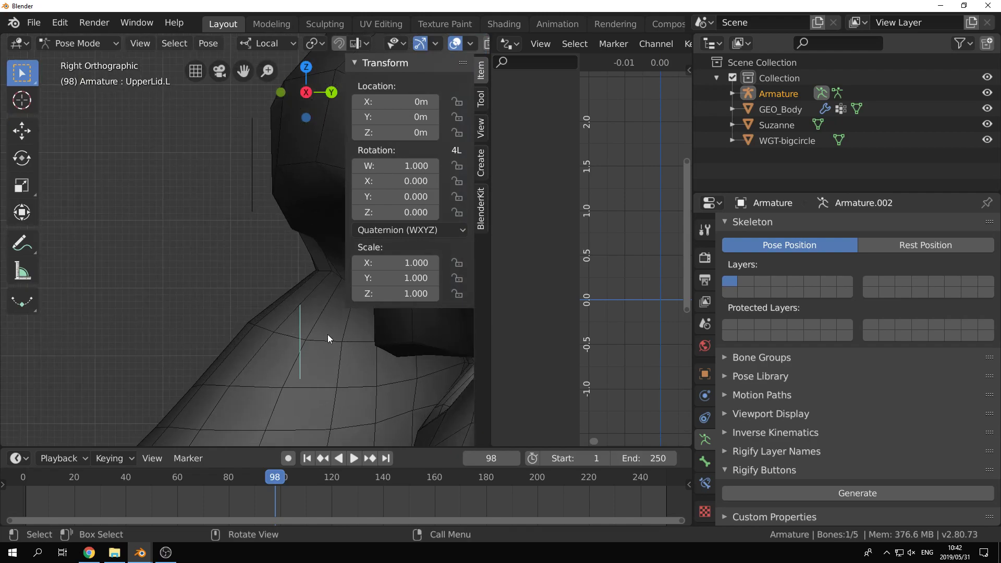
shift+middle_drag(336, 334, 220, 296)
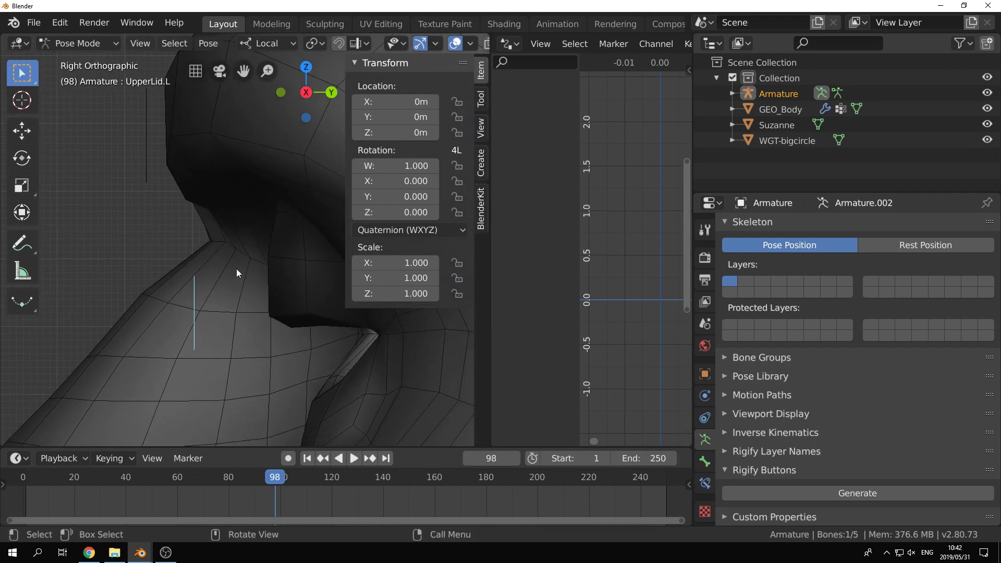
key(g)
key(z)
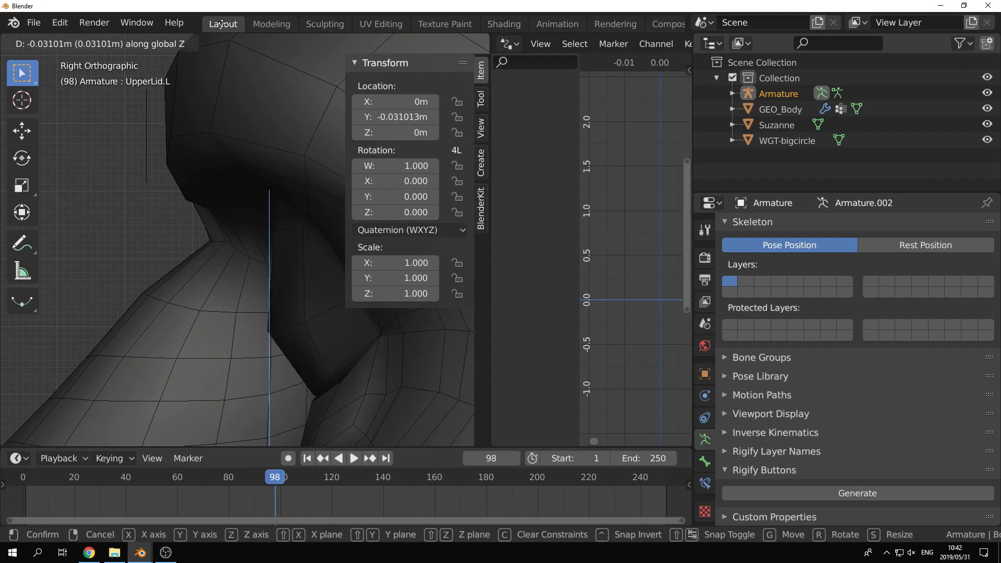
right_click(220, 413)
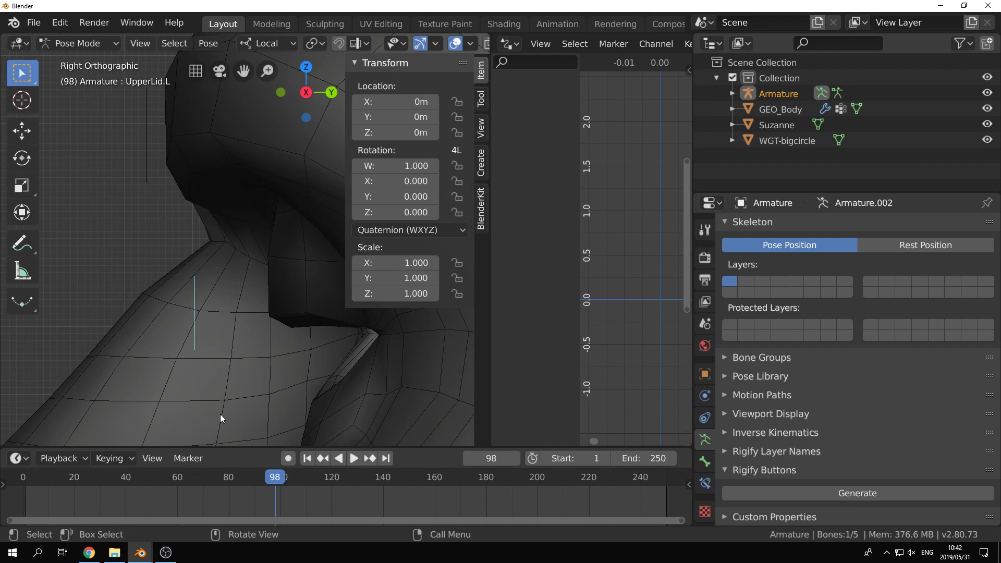
Step: Examine the face and its eyelid controls from the front and at an angle
scroll(236, 268, down, 5)
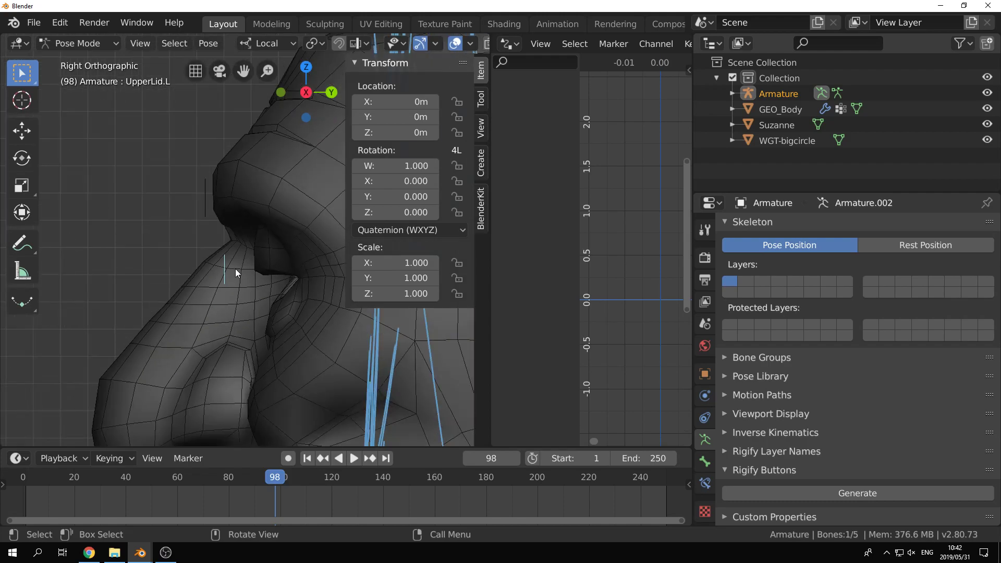
key(KP_1)
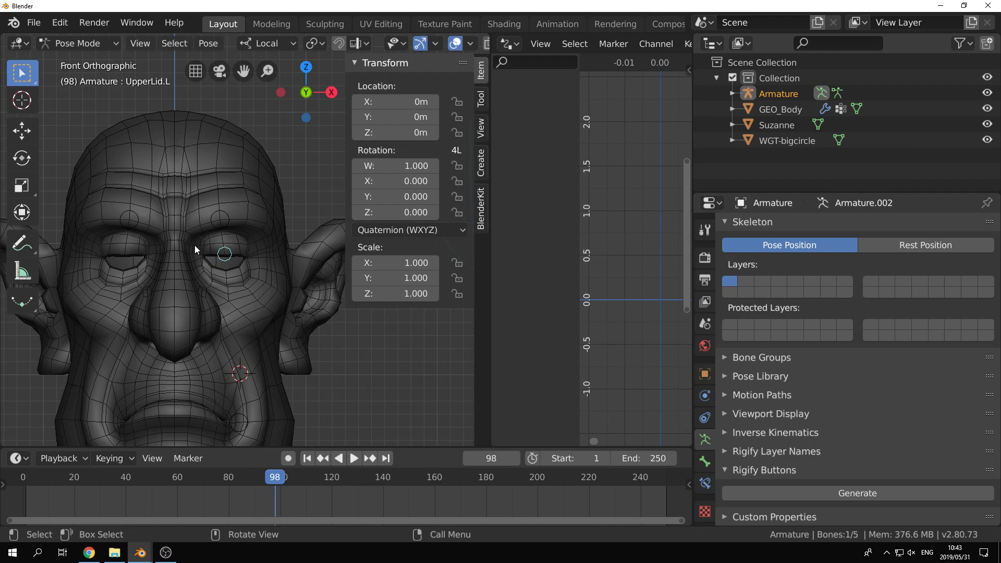
scroll(286, 284, up, 5)
middle_drag(287, 285, 243, 311)
scroll(252, 308, down, 4)
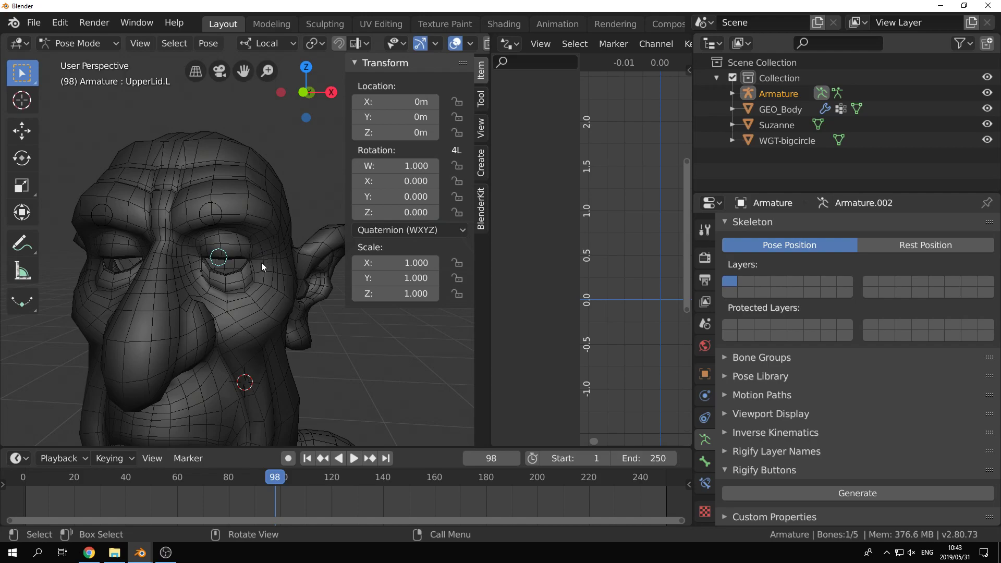
middle_drag(261, 271, 255, 299)
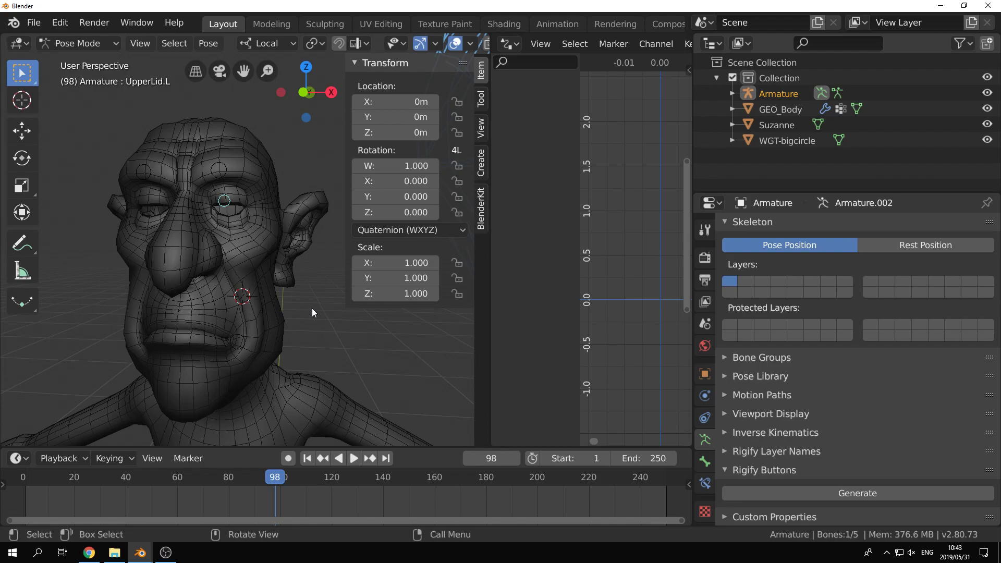
Step: Deselect the UpperLid.L bone, hide the transform values and show the head in right side view
click(298, 328)
key(KP_3)
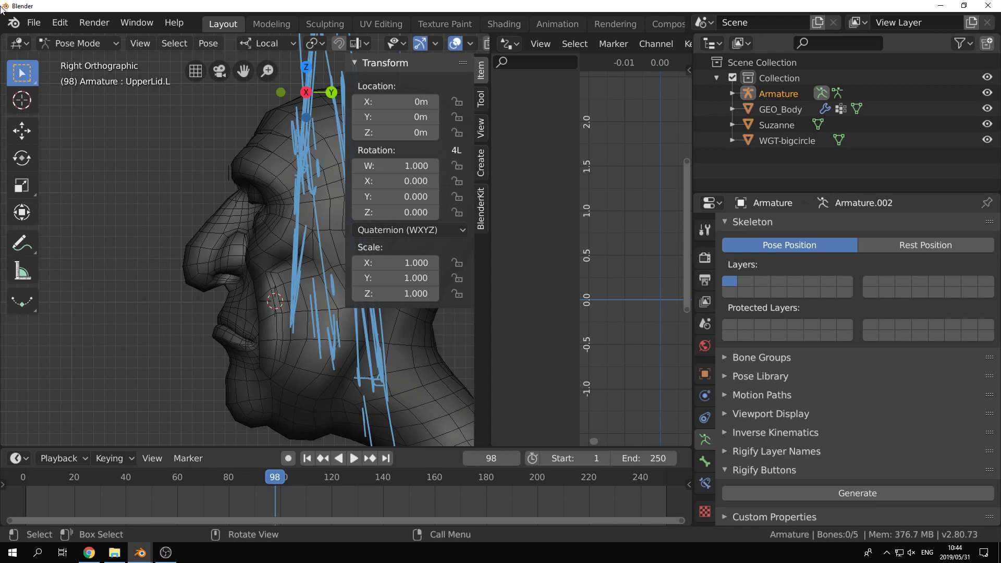
scroll(177, 229, down, 2)
key(n)
middle_drag(239, 280, 311, 283)
scroll(271, 313, up, 5)
key(KP_3)
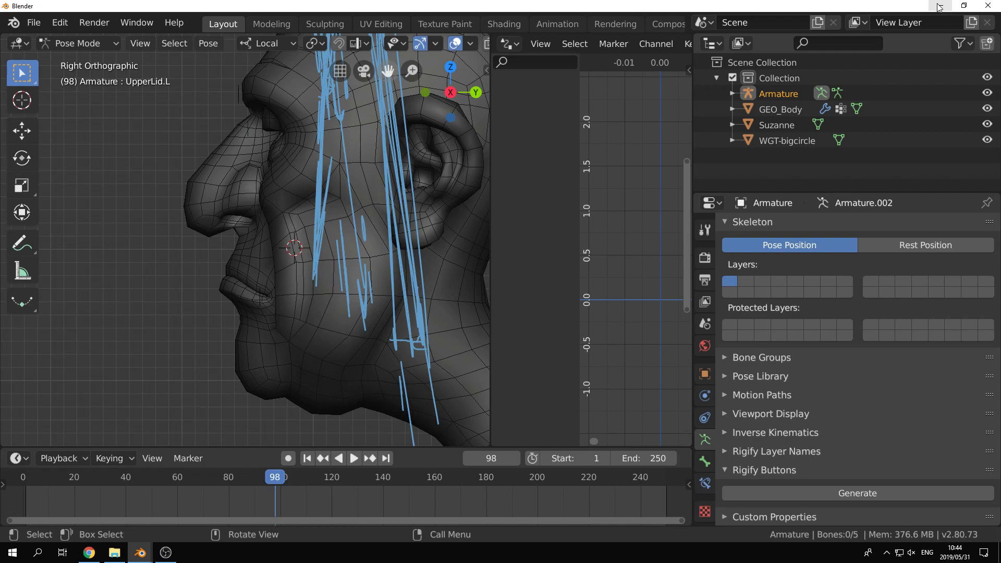
shift+middle_drag(221, 277, 206, 320)
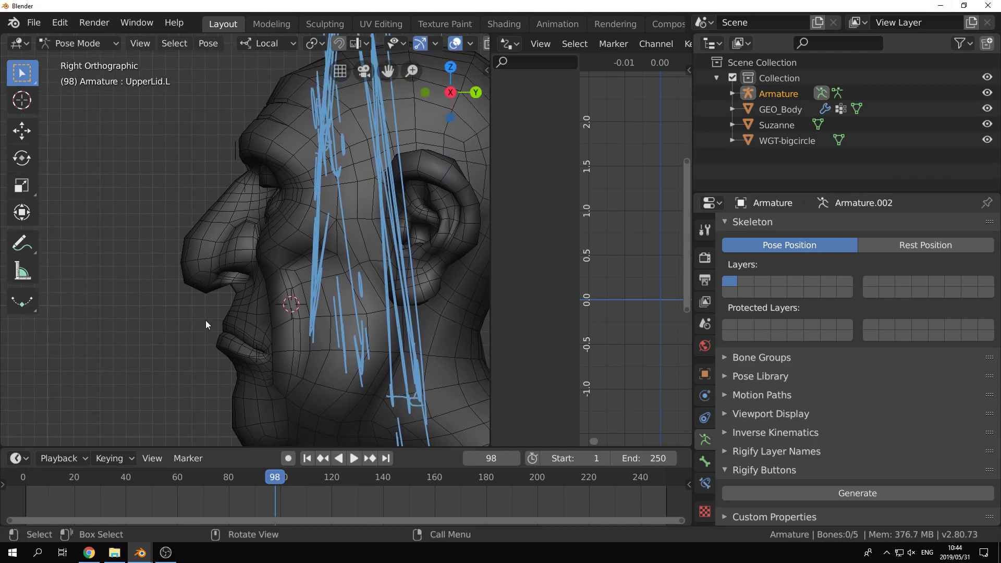
Step: Switch to the ArryFaceShapes.blend window, leave Pose Mode and select the GEO_Eye.L mesh
key(alt+Tab)
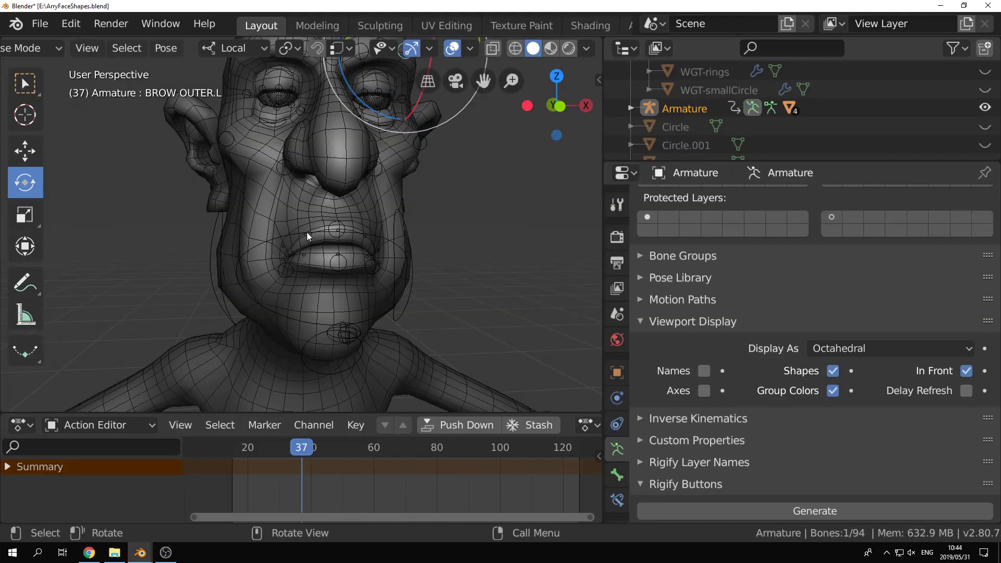
key(ctrl+Tab)
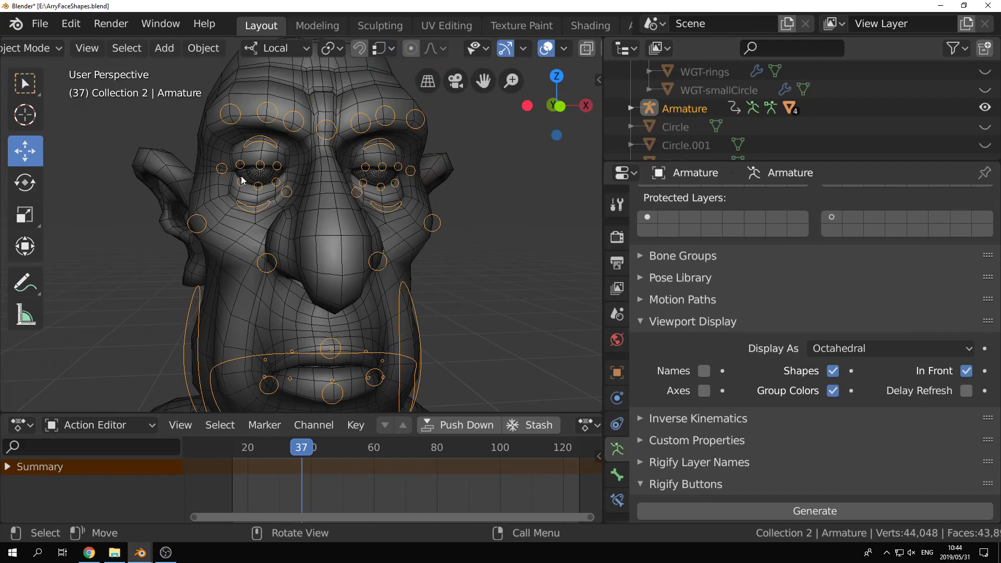
click(264, 180)
click(370, 189)
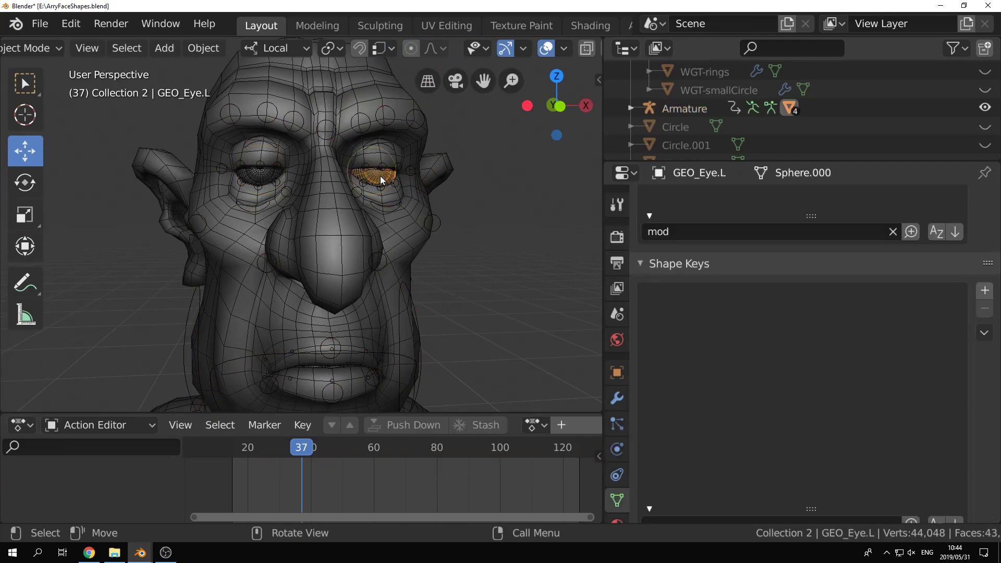
Step: Add GEO_Eye.R to the selection and copy both eye objects
shift+click(258, 180)
key(ctrl+c)
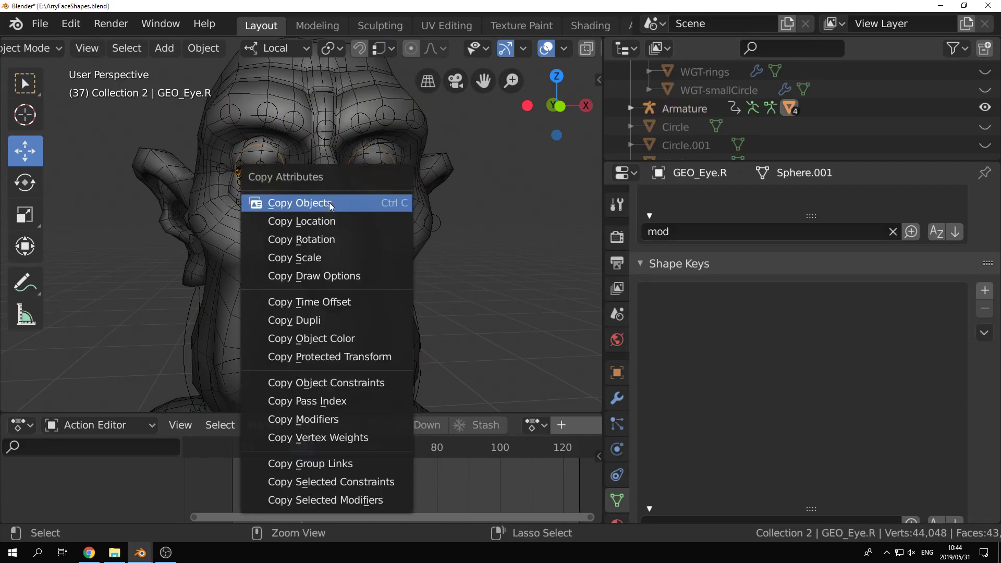
click(330, 202)
Step: Switch to the unsaved Blender window with the UpperLid.L rig and add a new collection to the scene
key(alt+Tab)
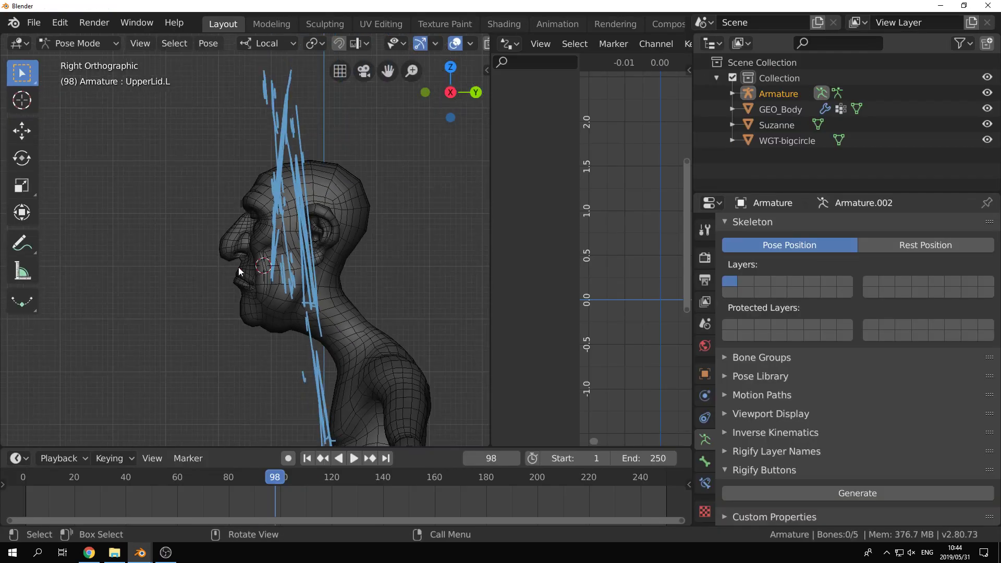
middle_drag(258, 271, 286, 273)
scroll(288, 272, down, 4)
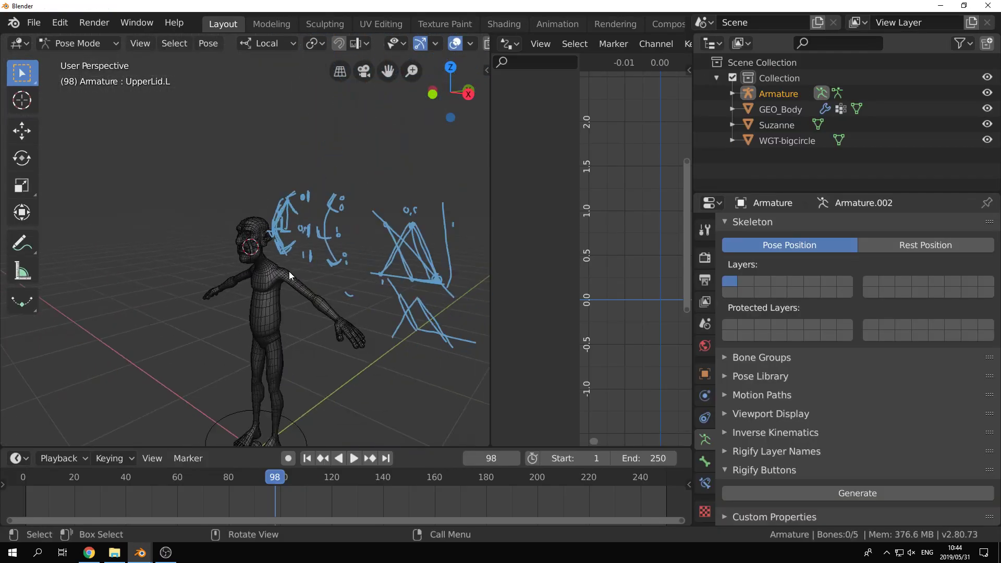
click(986, 43)
click(760, 159)
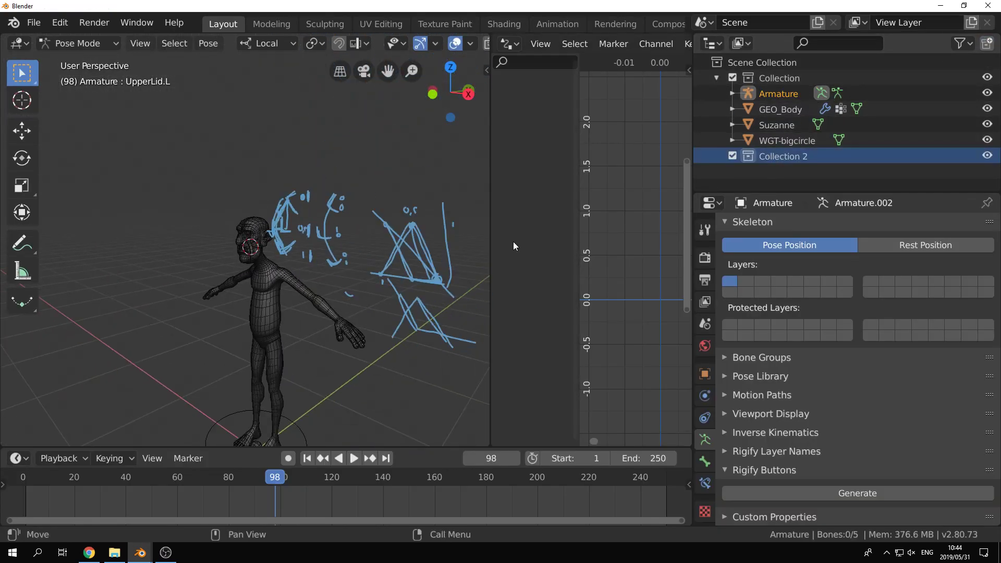
Step: Leave Pose Mode and paste the two copied eye objects into the new collection
key(ctrl+v)
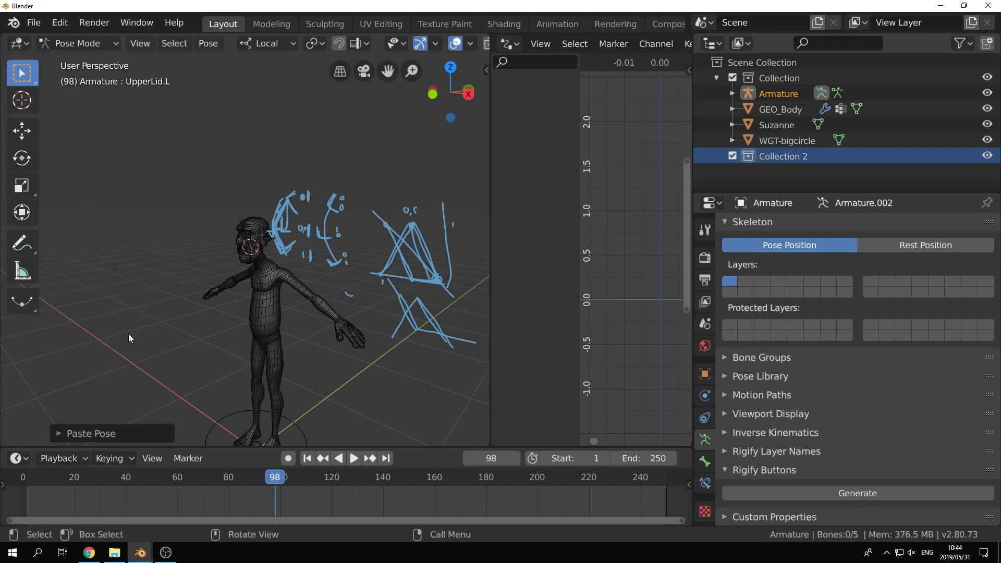
scroll(188, 283, up, 5)
key(ctrl+Tab)
key(ctrl+v)
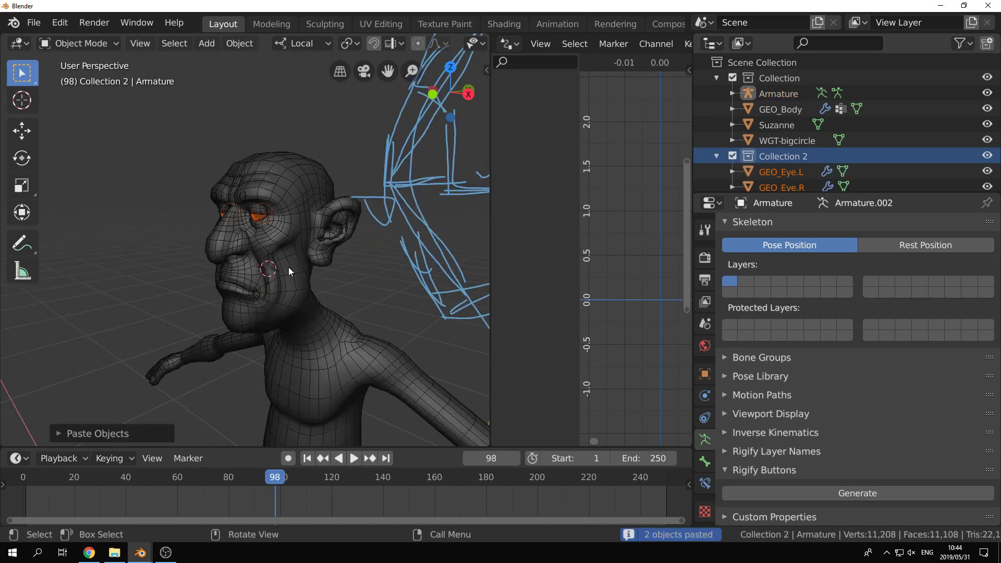
Step: Select the pasted GEO_Eye.L mesh and examine how it sits behind the left eyelids
scroll(245, 236, up, 4)
click(268, 183)
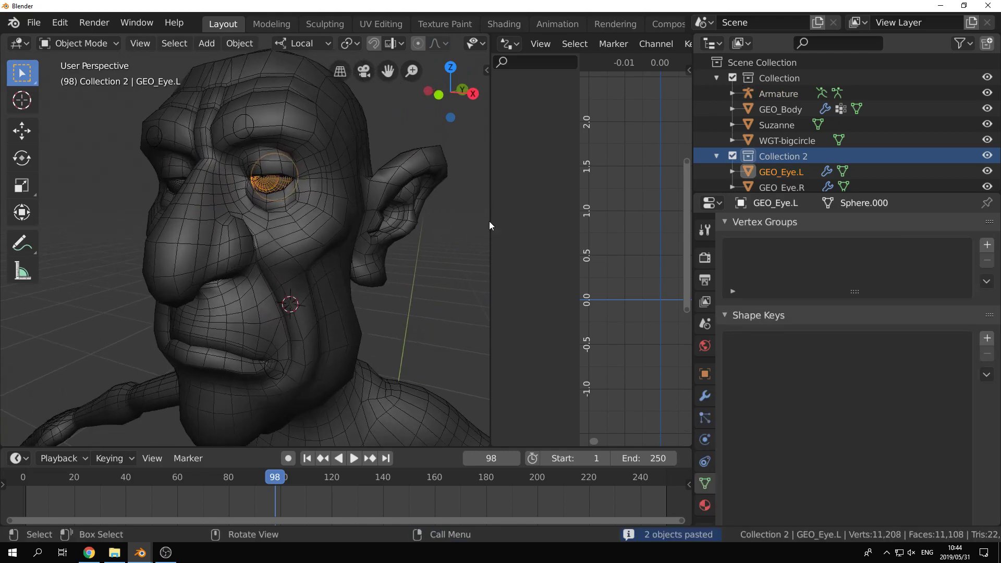
scroll(770, 157, down, 1)
scroll(770, 156, up, 1)
middle_drag(309, 171, 324, 212)
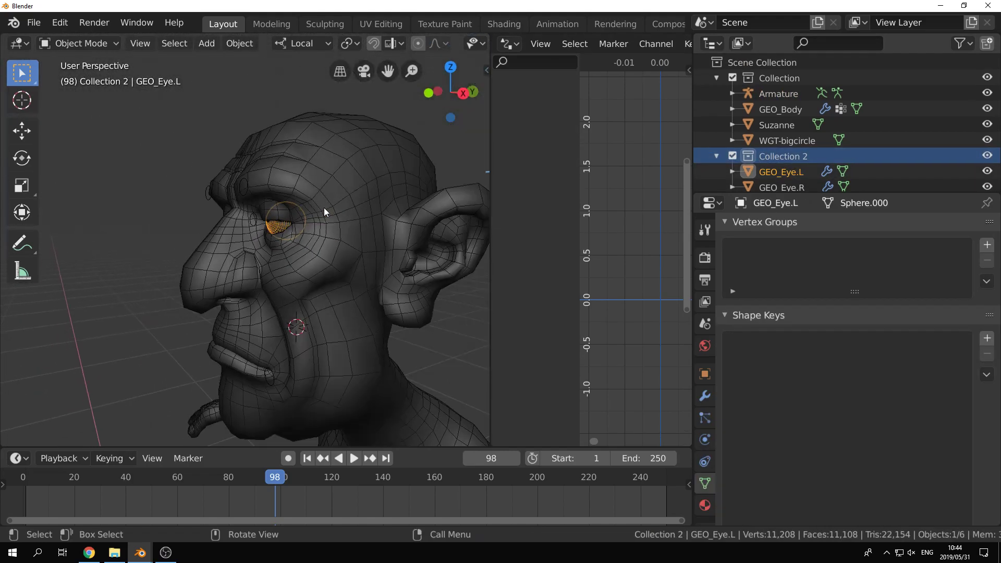
scroll(323, 208, up, 3)
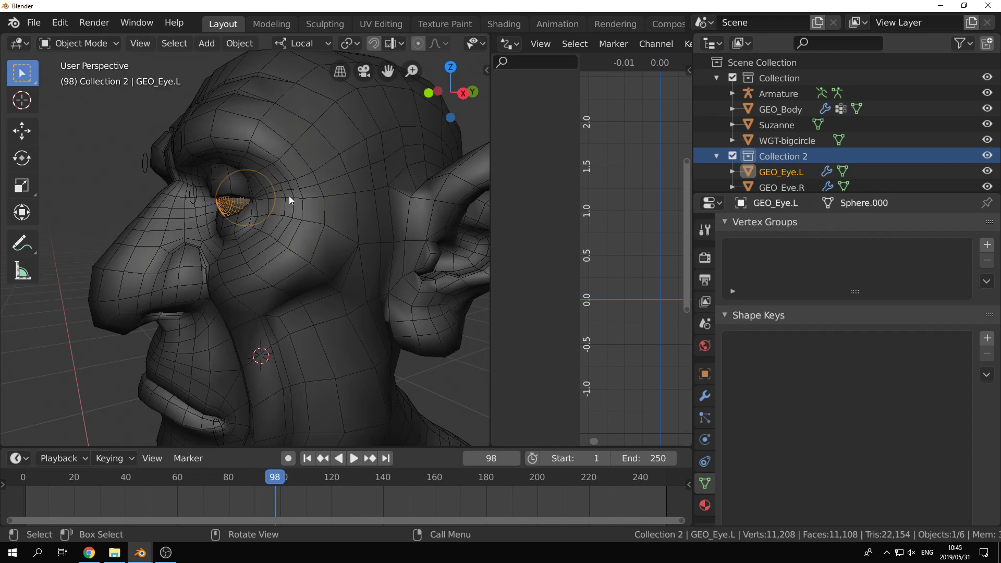
Step: Switch to the ArryFaceShapes.blend window, select the armature and enter Pose Mode
key(alt+Tab)
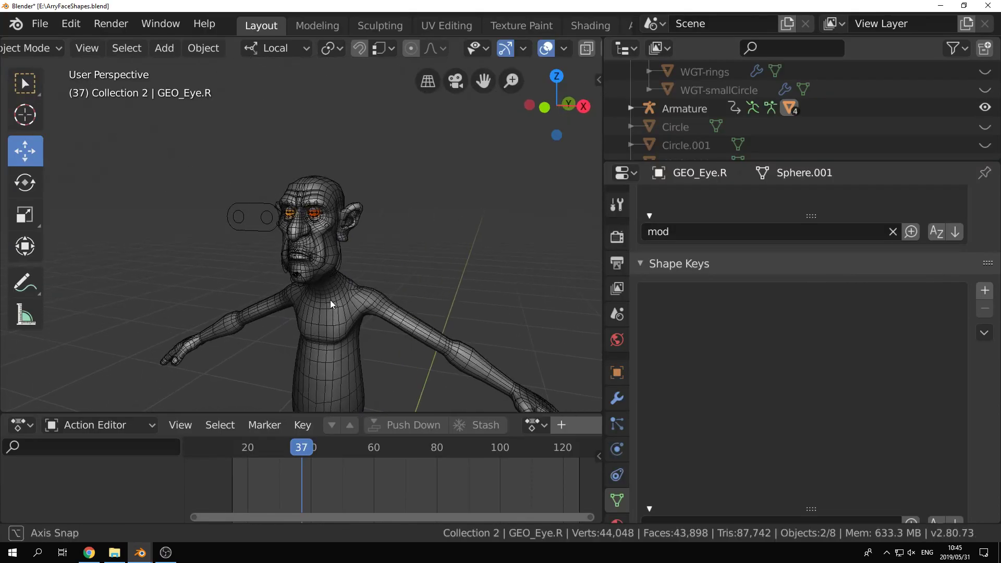
scroll(332, 300, up, 1)
click(213, 238)
key(ctrl+Tab)
scroll(219, 279, up, 4)
scroll(129, 256, down, 2)
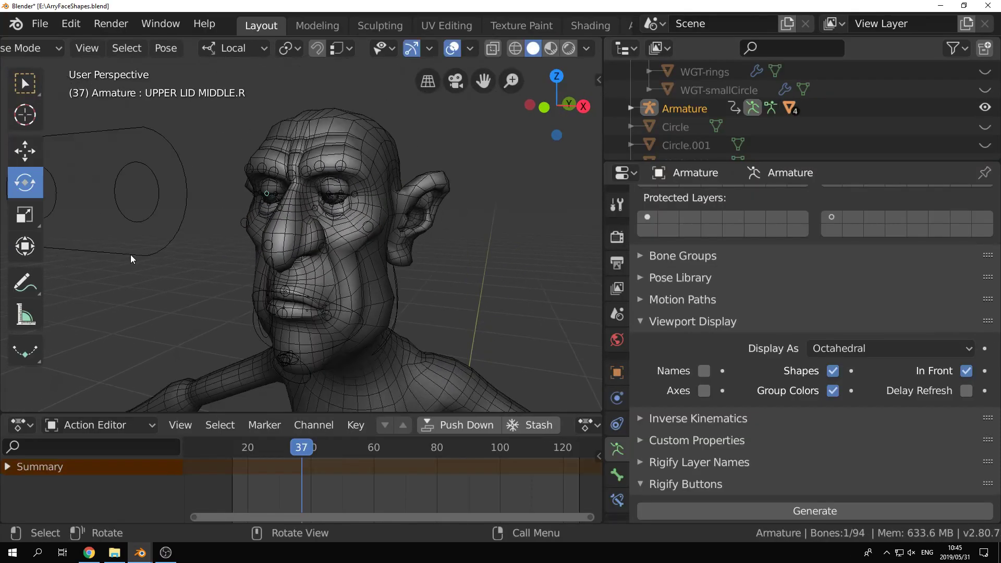
Step: Move the EYE LookAt control in front of the face twice to test how the eyes and lids follow
click(127, 248)
key(g)
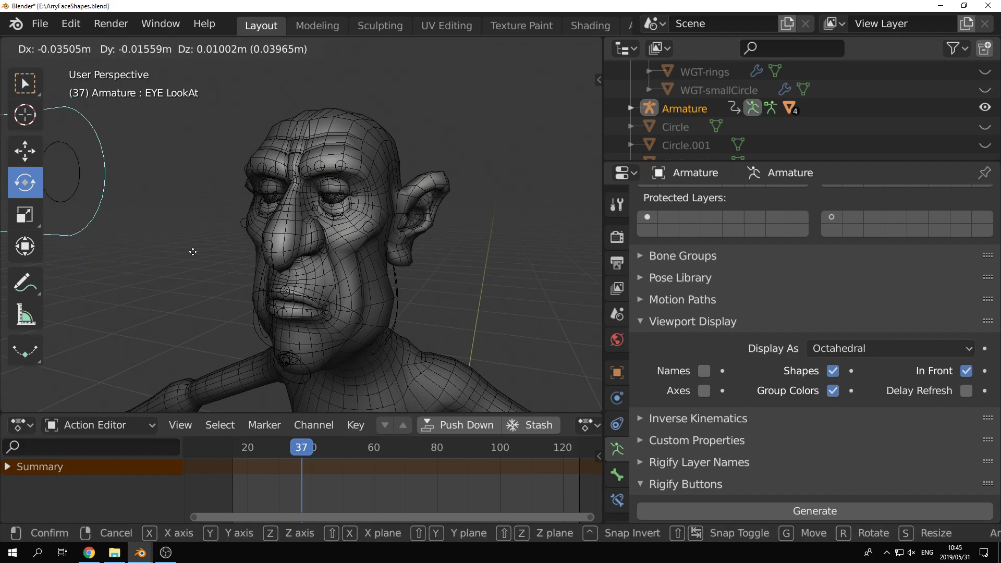
click(323, 202)
scroll(366, 187, up, 5)
key(g)
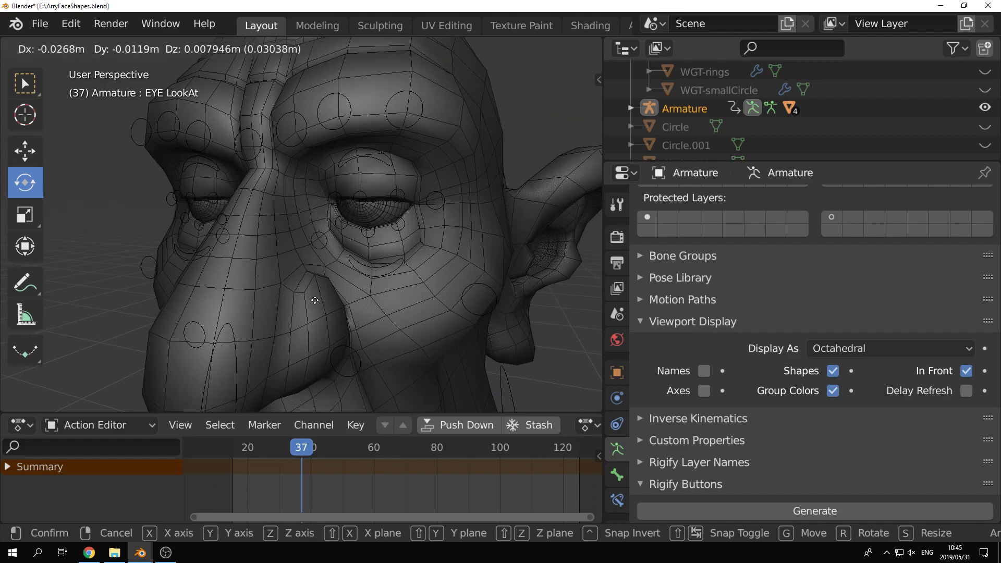
click(385, 214)
scroll(415, 239, down, 4)
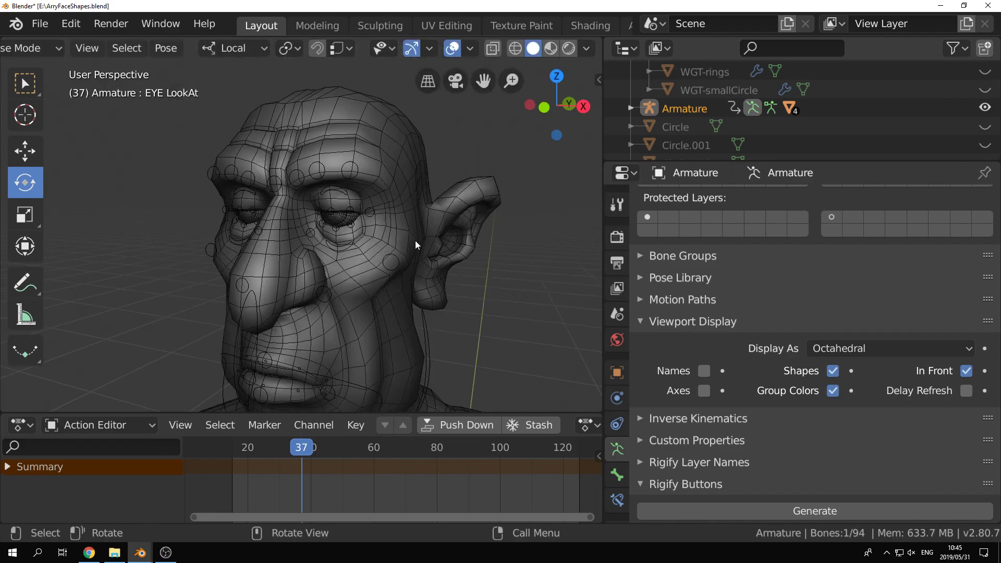
scroll(415, 239, down, 2)
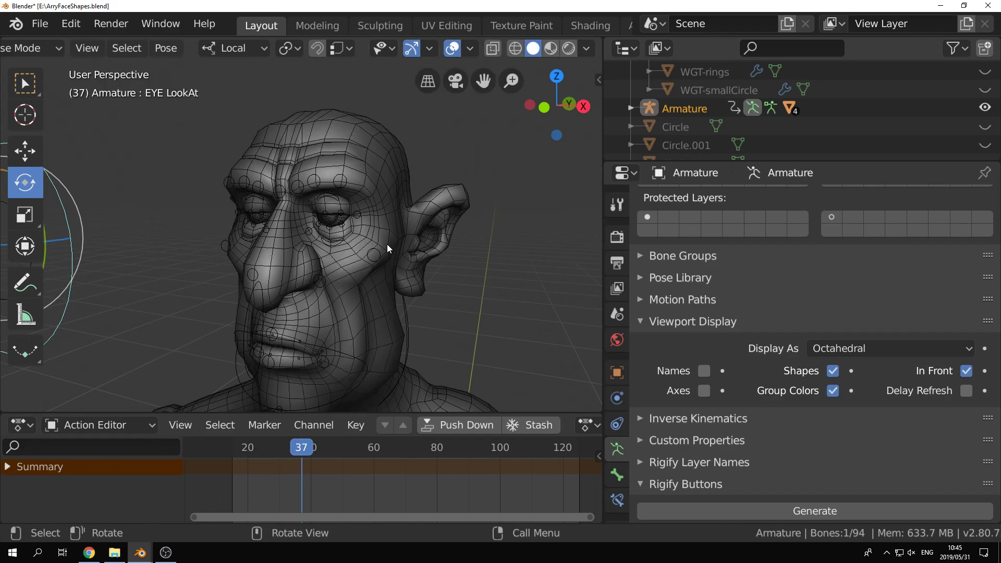
Step: Test the left eye's aim by moving the EYE LookAt.L control alone, and cancel the move
shift+middle_drag(140, 251, 211, 266)
key(a)
click(177, 259)
key(g)
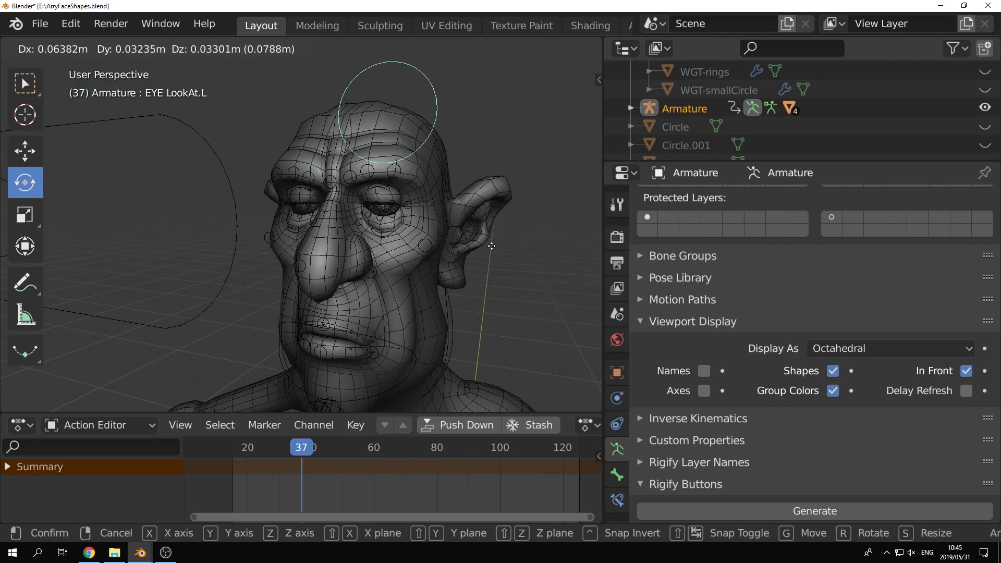
right_click(506, 283)
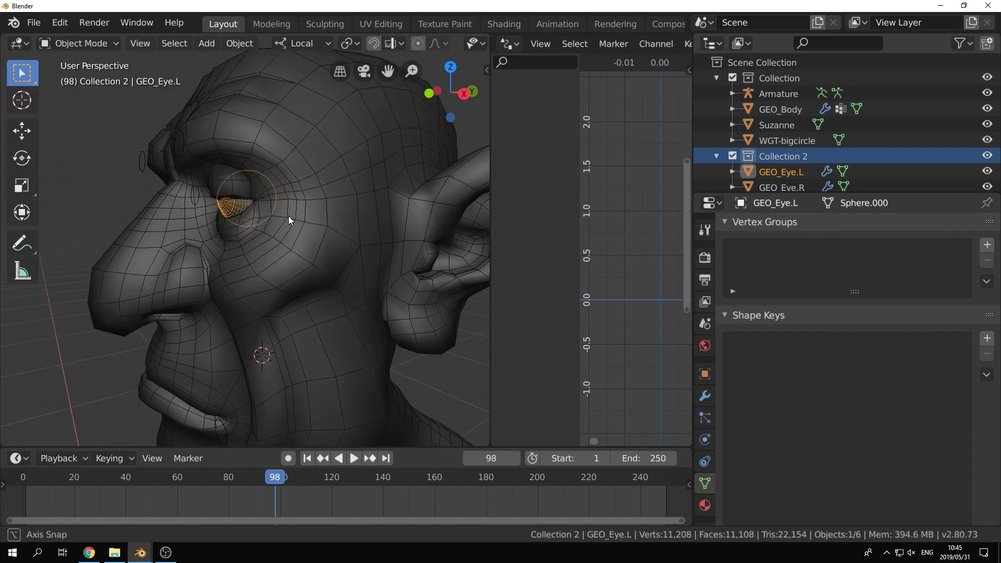
Step: Return to the window with the pasted eyes, isolate GEO_Eye.L in local view and enter Edit Mode
middle_drag(288, 216, 283, 258)
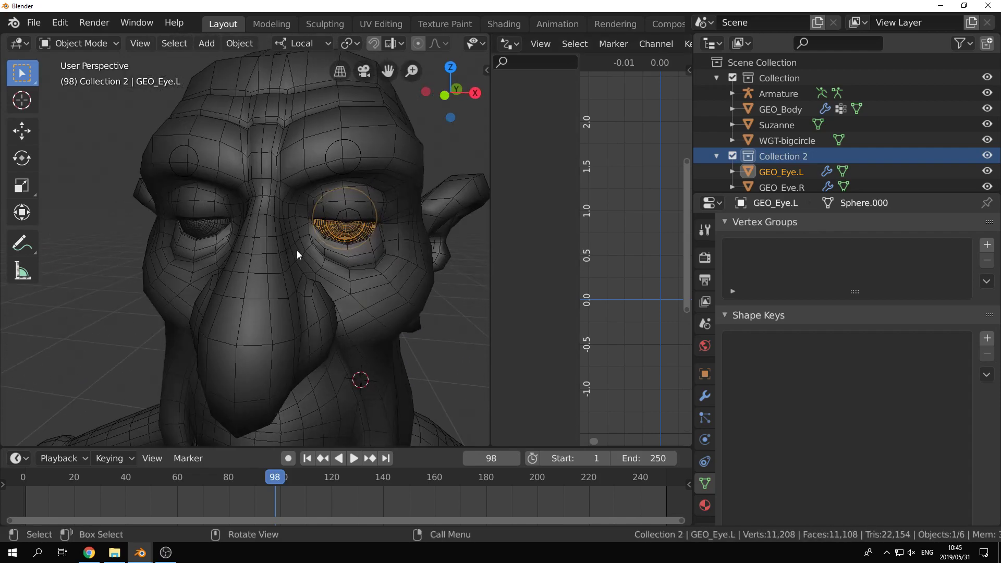
scroll(305, 257, down, 6)
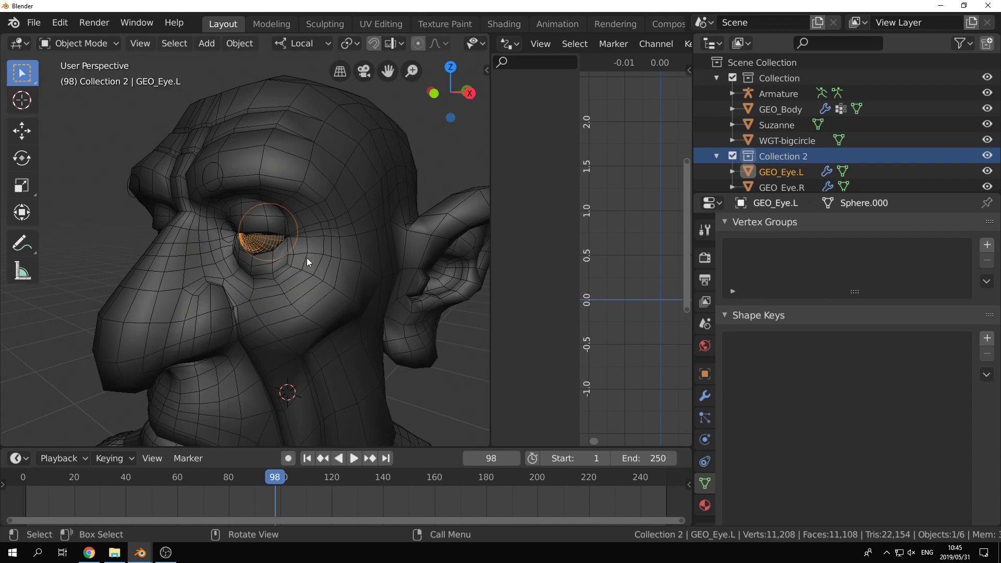
key(KP_Divide)
middle_drag(307, 257, 286, 286)
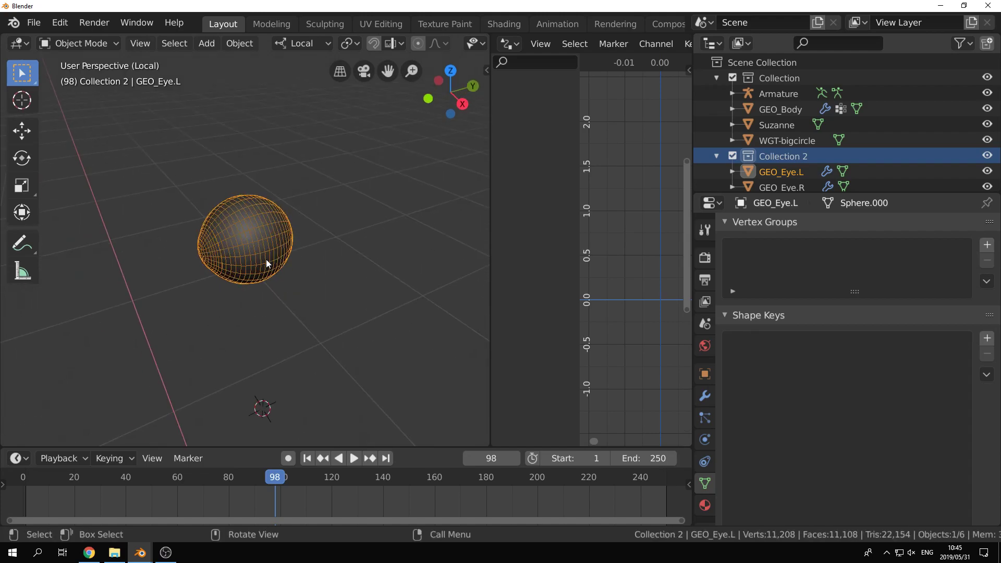
key(Tab)
middle_drag(312, 339, 311, 286)
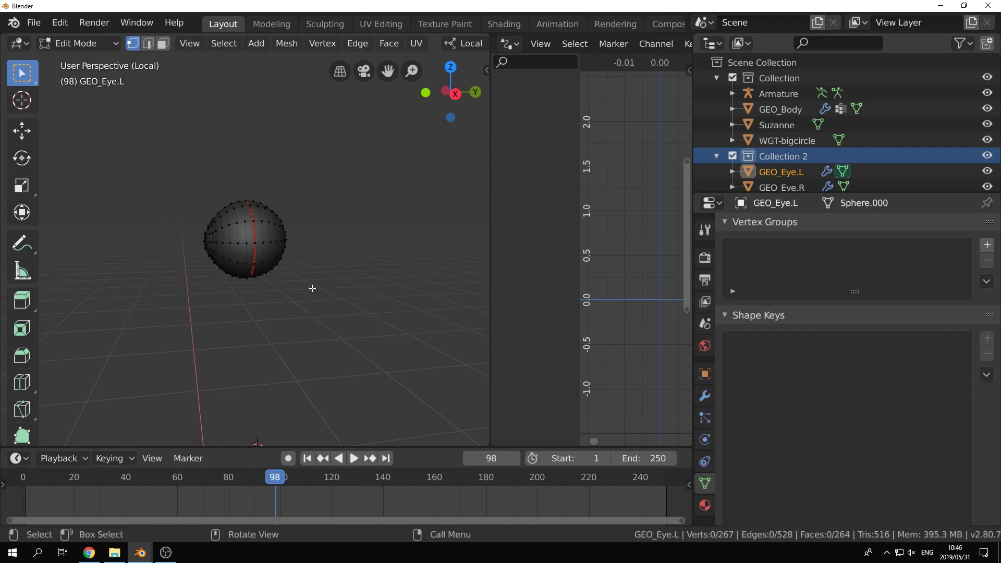
Step: Select the vertical seam edge loop around the middle of the eyeball and snap the 3D cursor to its centre
middle_drag(293, 245, 273, 257)
scroll(273, 257, up, 2)
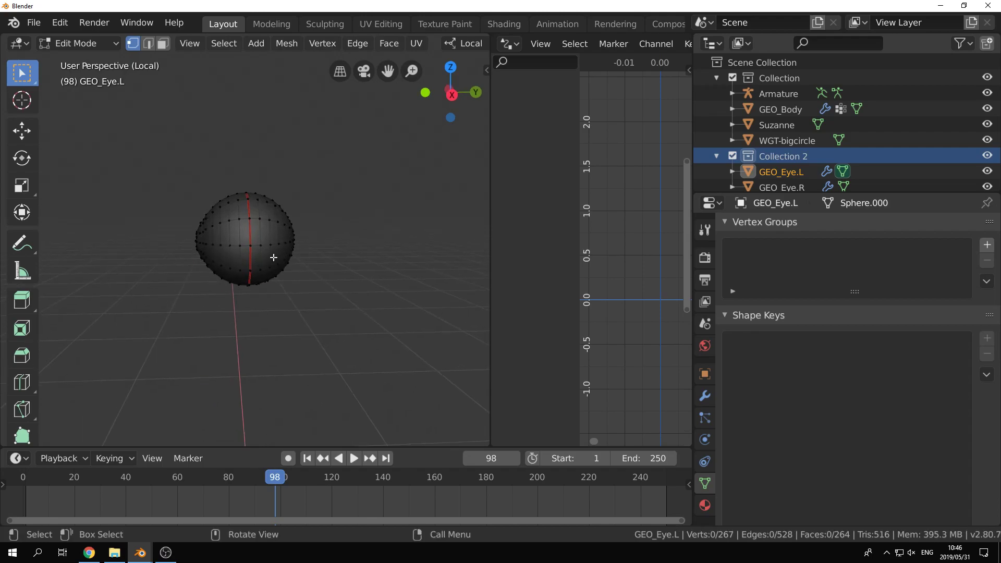
scroll(264, 288, down, 1)
key(2)
alt+click(250, 235)
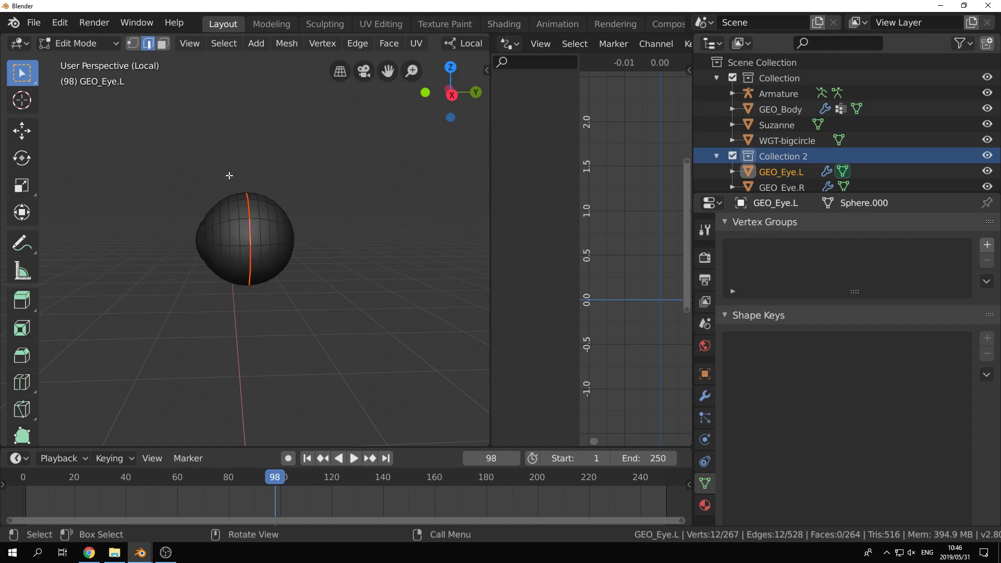
middle_drag(195, 352, 261, 355)
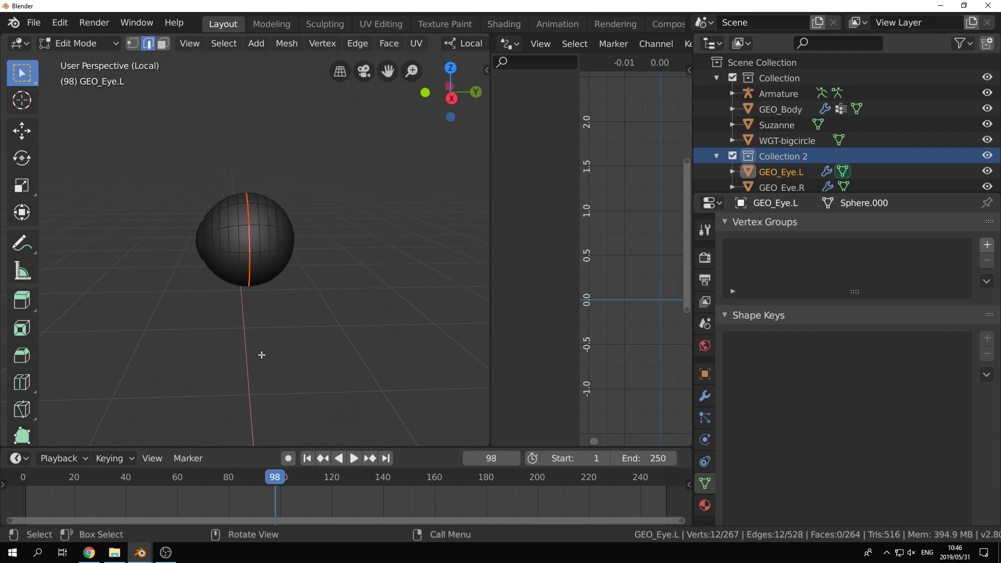
scroll(270, 314, down, 1)
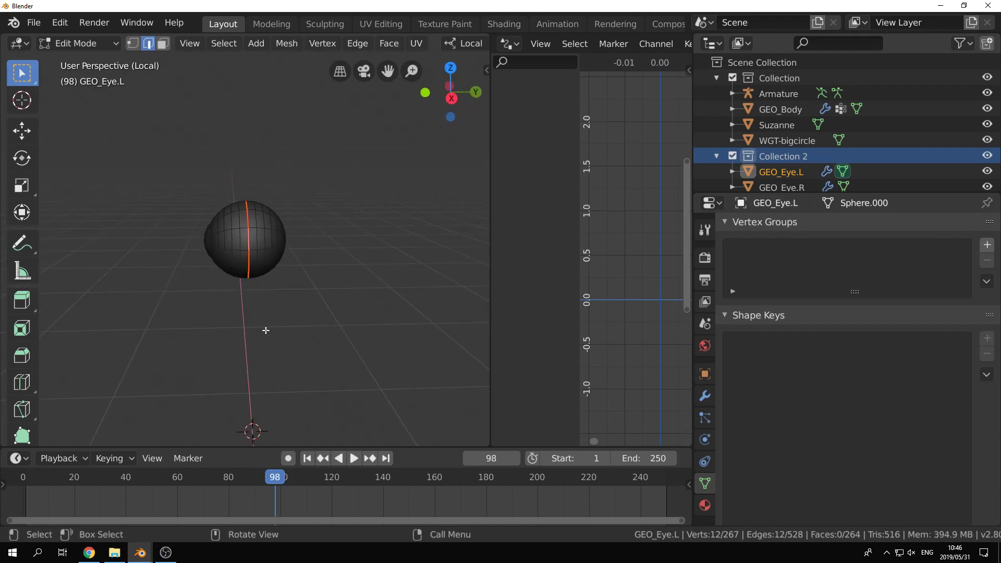
key(shift+s)
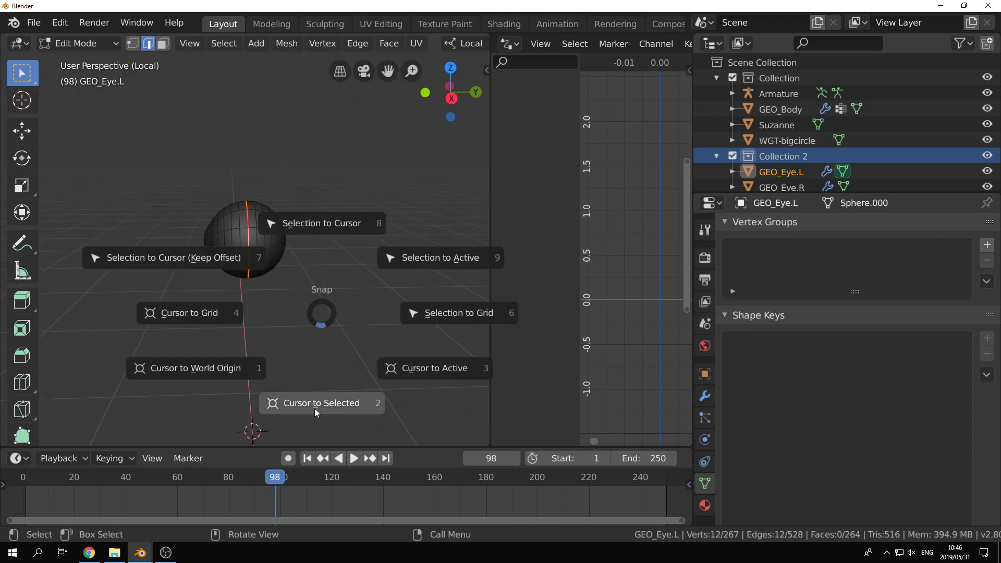
click(316, 401)
Step: Return GEO_Eye.L to Object Mode and leave local view to show the whole head
middle_drag(245, 346, 364, 331)
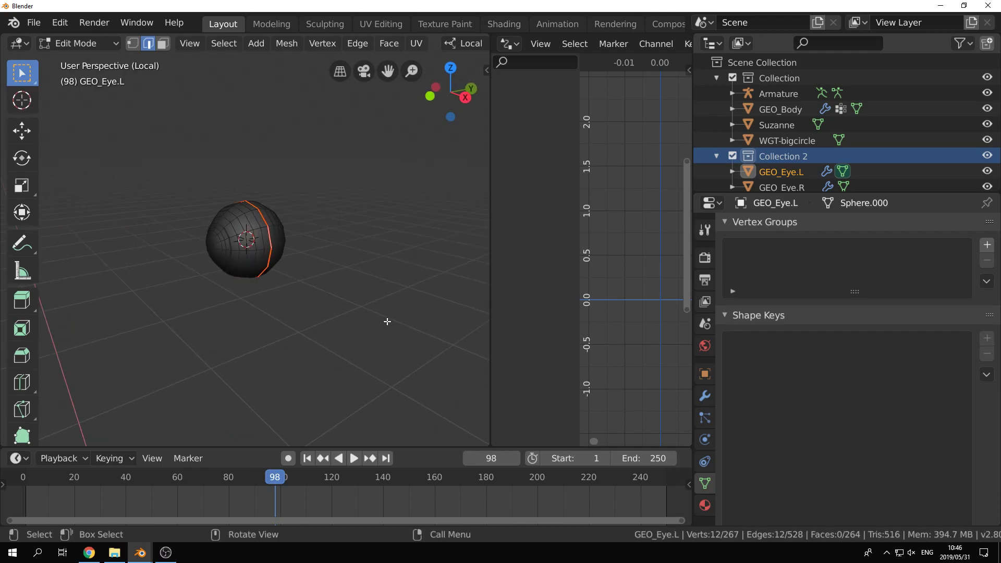
key(ctrl+Tab)
click(239, 269)
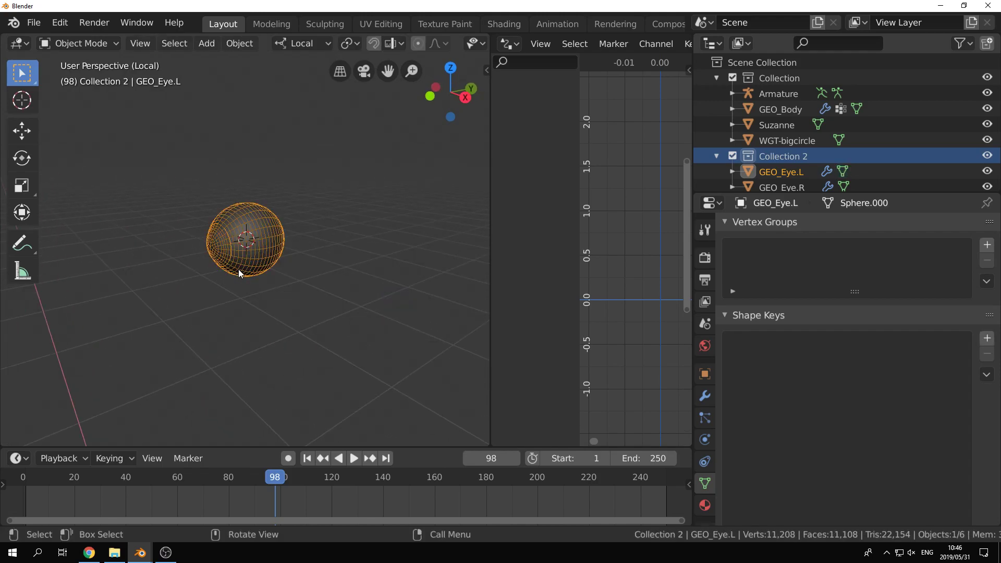
key(KP_Divide)
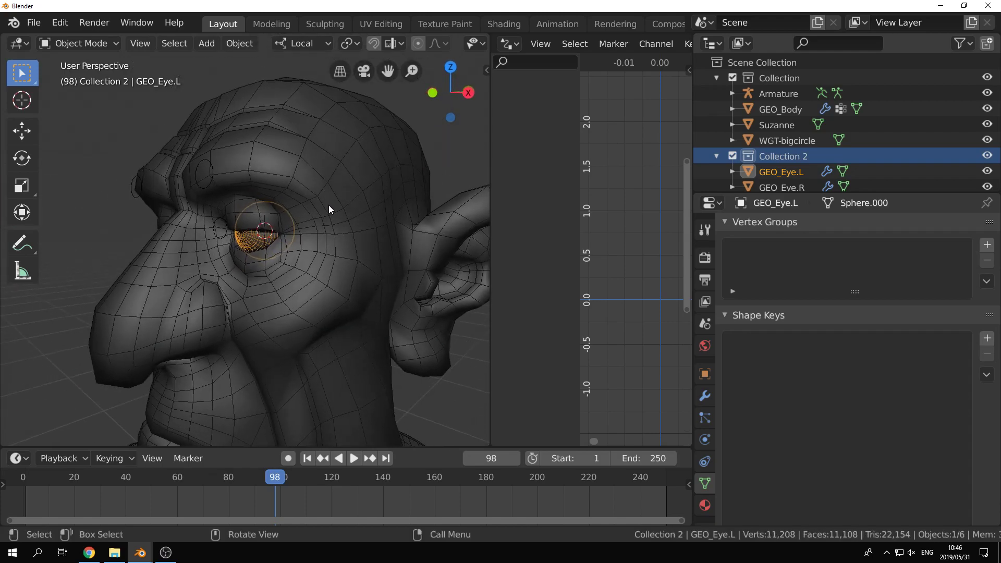
Step: Select the face armature, enter Edit Mode and show the head in right side view
click(207, 183)
key(ctrl+Tab)
click(318, 209)
key(KP_3)
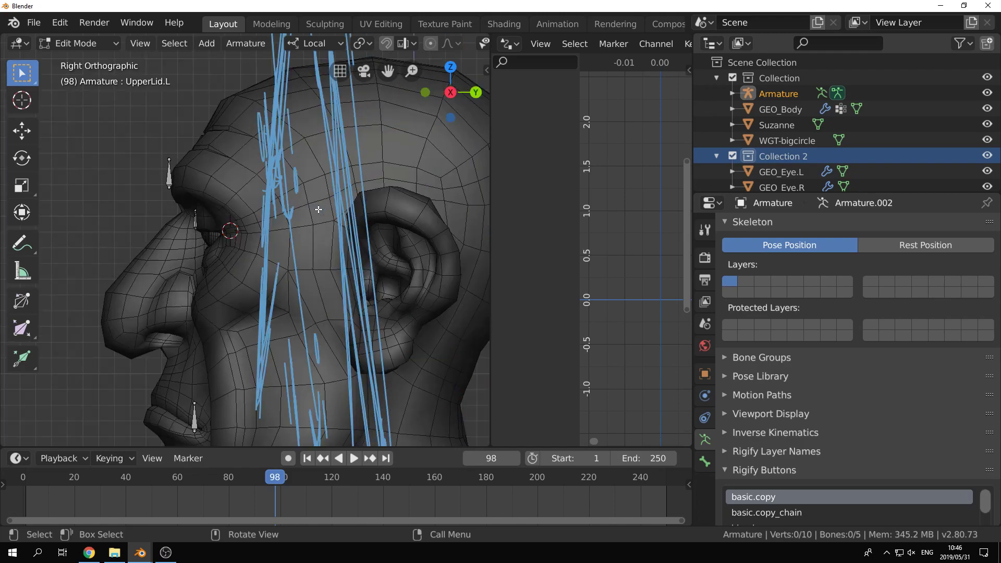
scroll(298, 225, up, 4)
shift+middle_drag(265, 196, 271, 214)
scroll(273, 216, down, 4)
Step: Remove the blue annotation drawings from the scene and frame the eyelid bone and 3D cursor from the side
key(n)
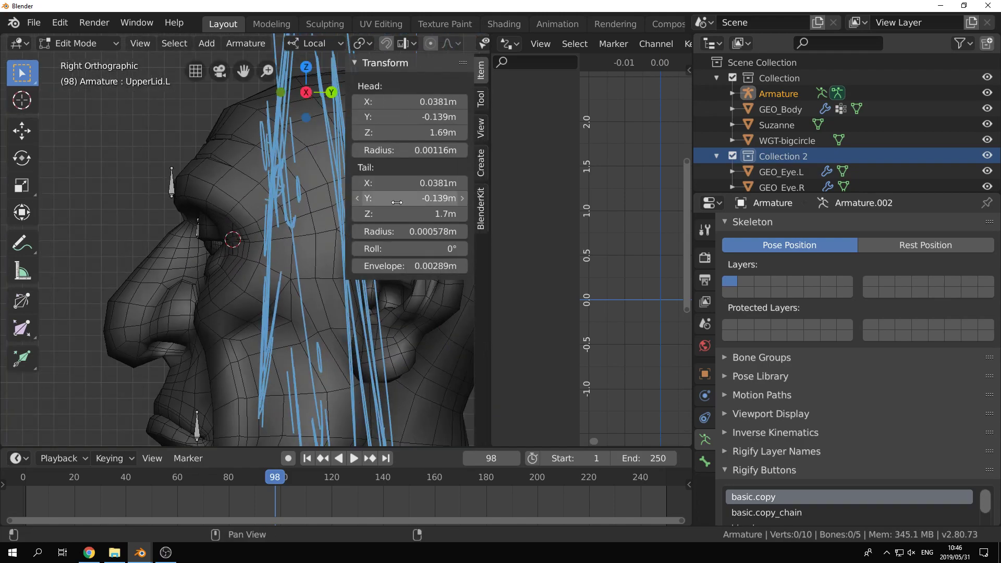
click(476, 133)
scroll(446, 191, down, 5)
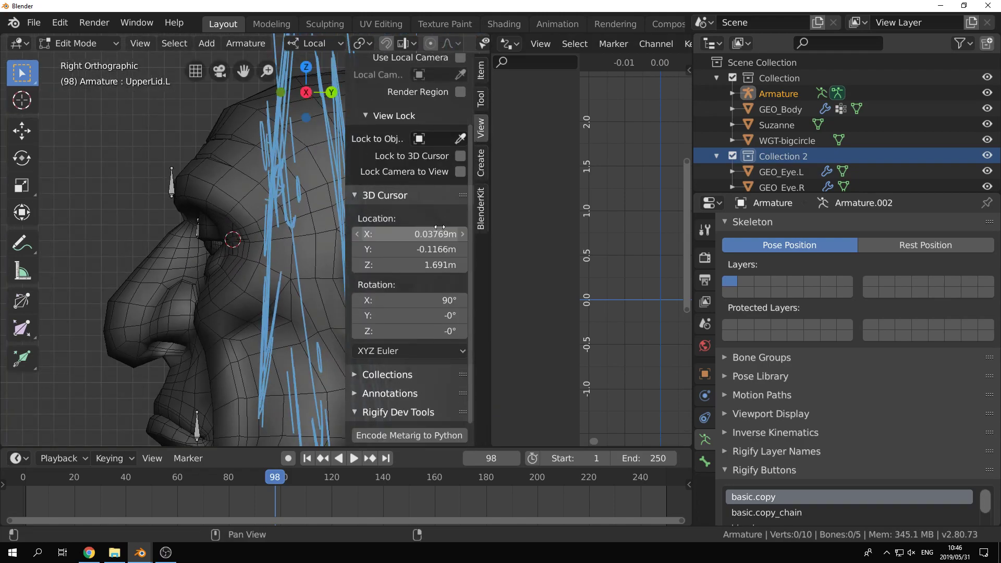
click(405, 372)
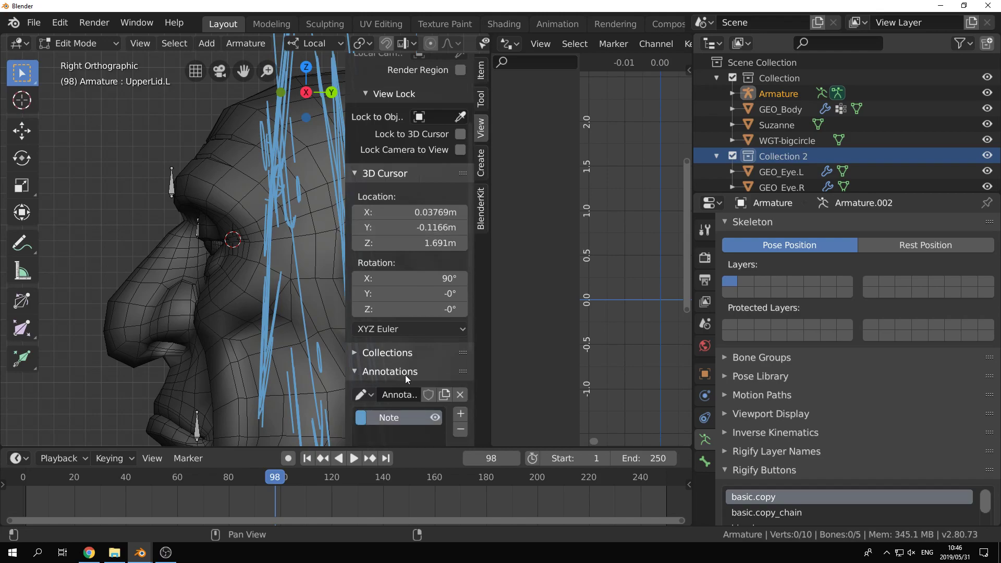
click(460, 394)
scroll(251, 245, up, 5)
key(n)
scroll(239, 284, down, 3)
scroll(286, 291, up, 2)
scroll(280, 261, up, 2)
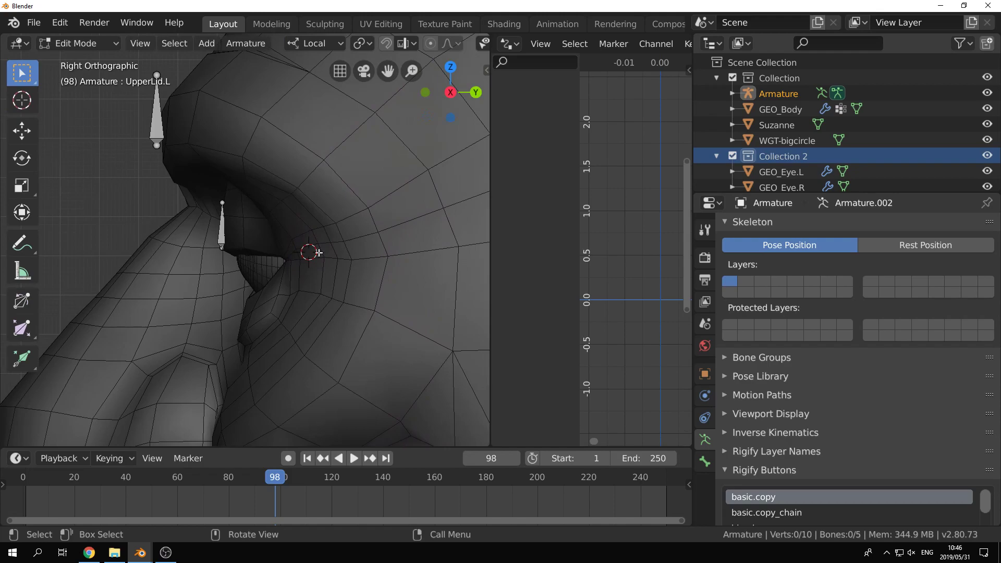
shift+middle_drag(340, 243, 311, 249)
scroll(428, 53, down, 2)
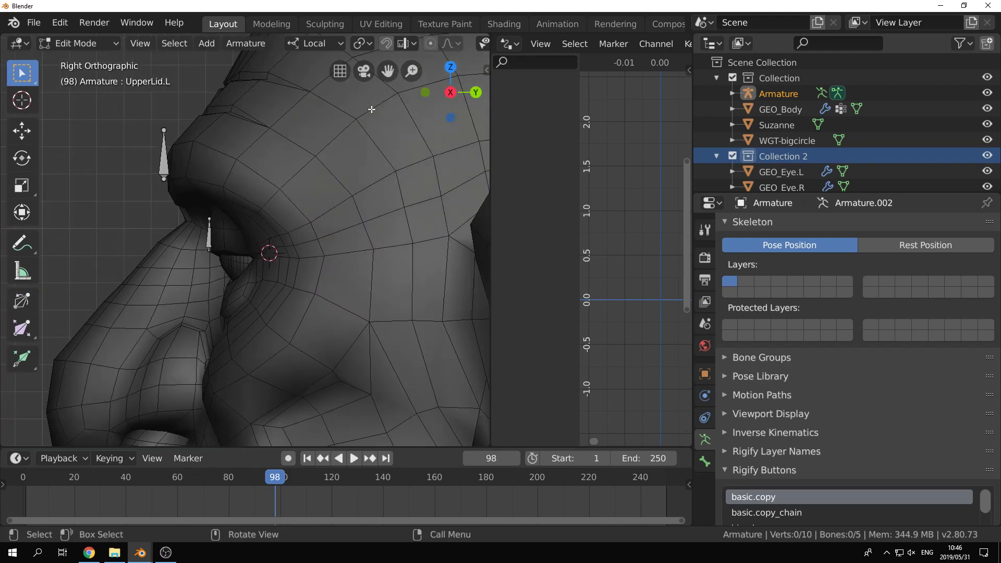
Step: Turn on X-ray display and add a new bone at the 3D cursor in the centre of the left eyeball
scroll(459, 34, down, 4)
click(396, 44)
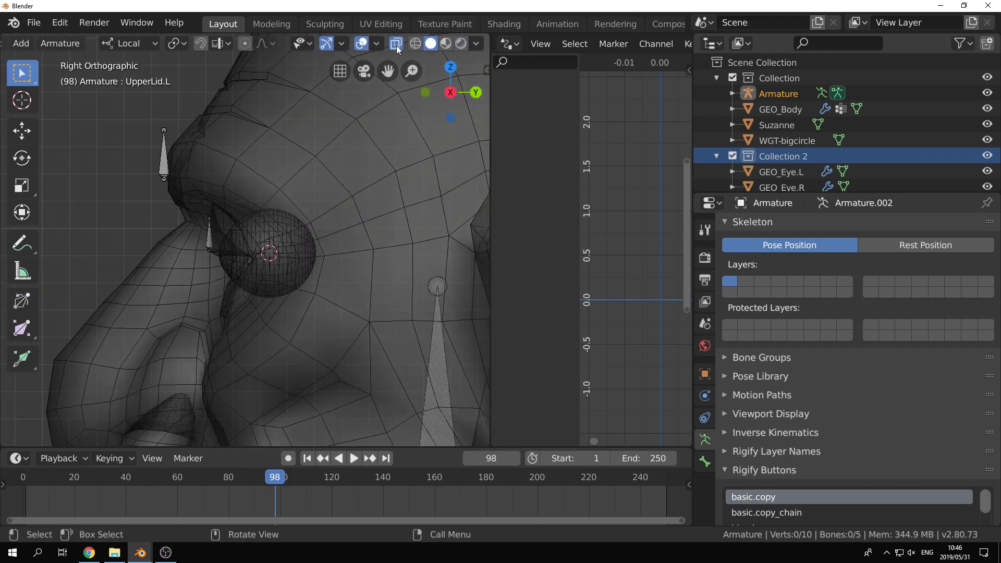
scroll(350, 257, up, 1)
scroll(349, 268, down, 1)
key(shift)
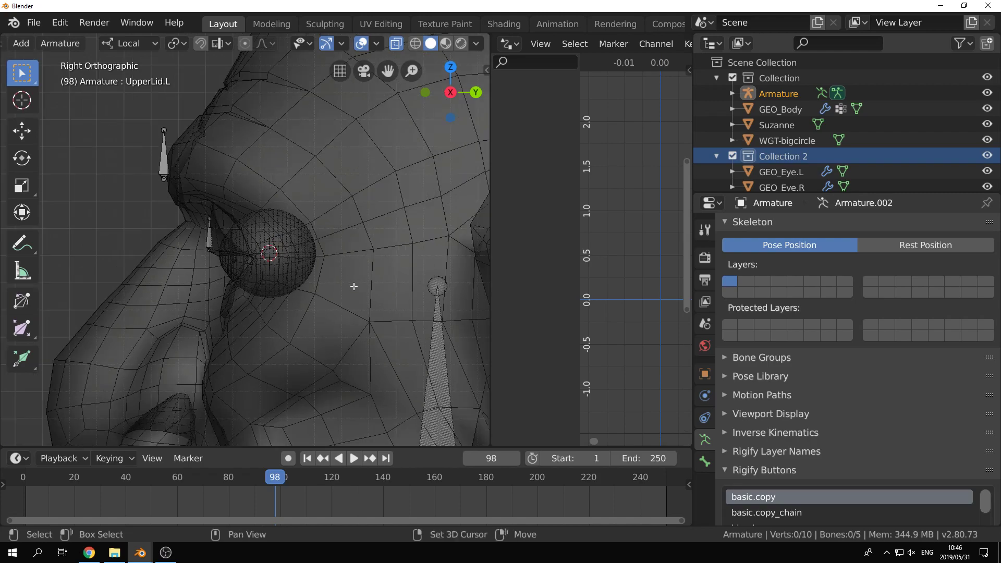
key(shift+a)
scroll(353, 284, down, 4)
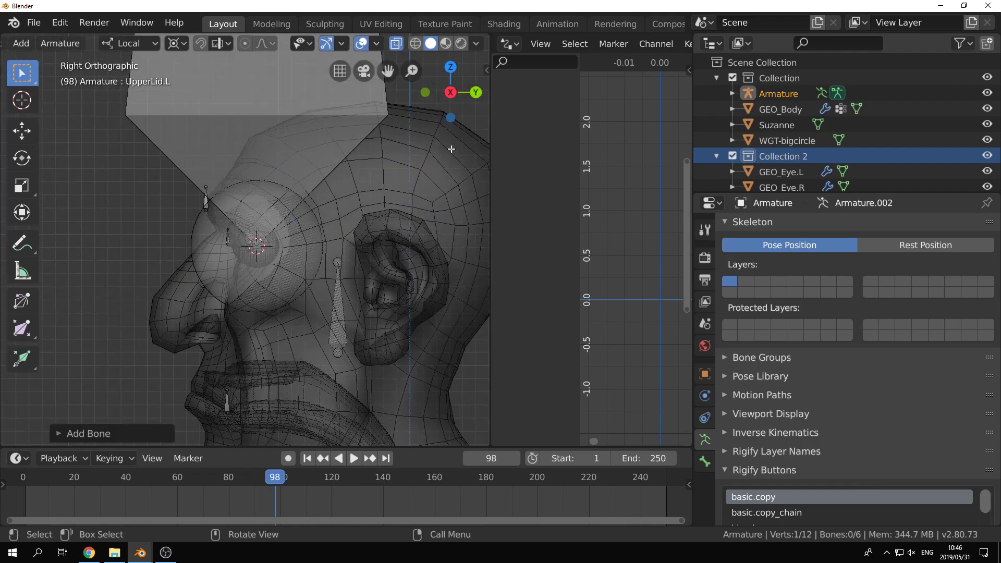
Step: Scale the new bone down to about 0.026 m long, so its tip sits just above the eyeball
key(s)
click(263, 239)
scroll(360, 214, up, 3)
key(s)
click(359, 214)
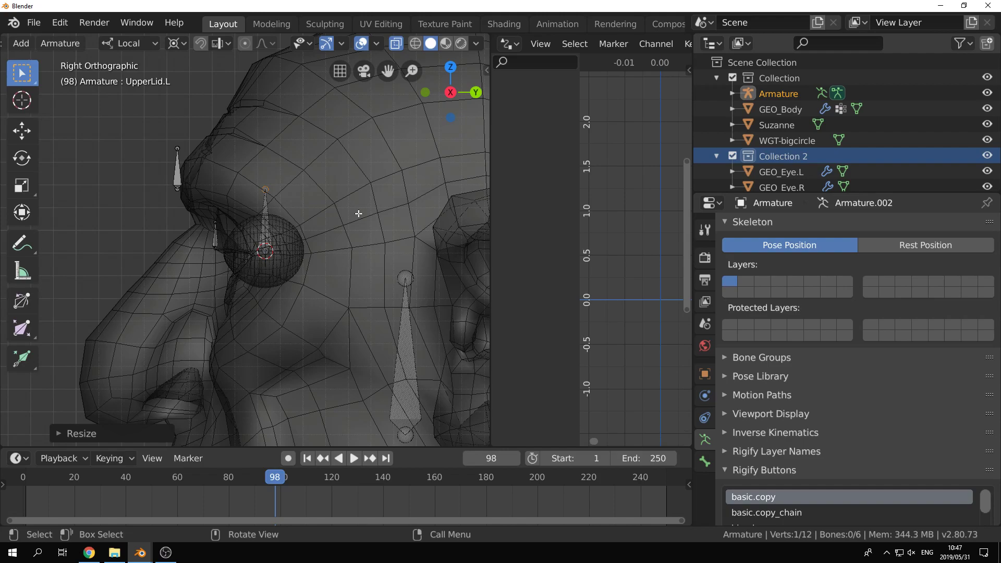
scroll(358, 213, up, 1)
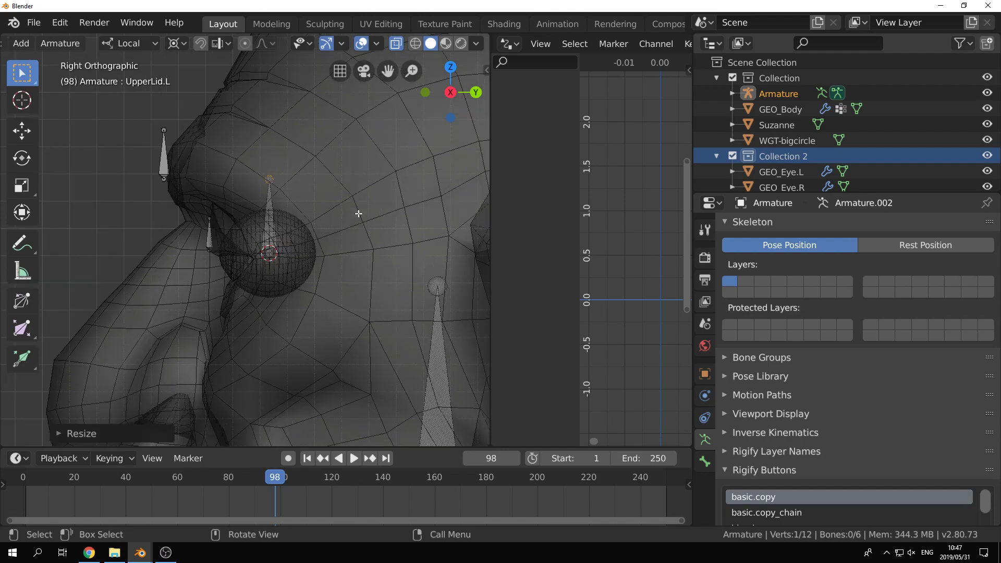
scroll(359, 230, up, 1)
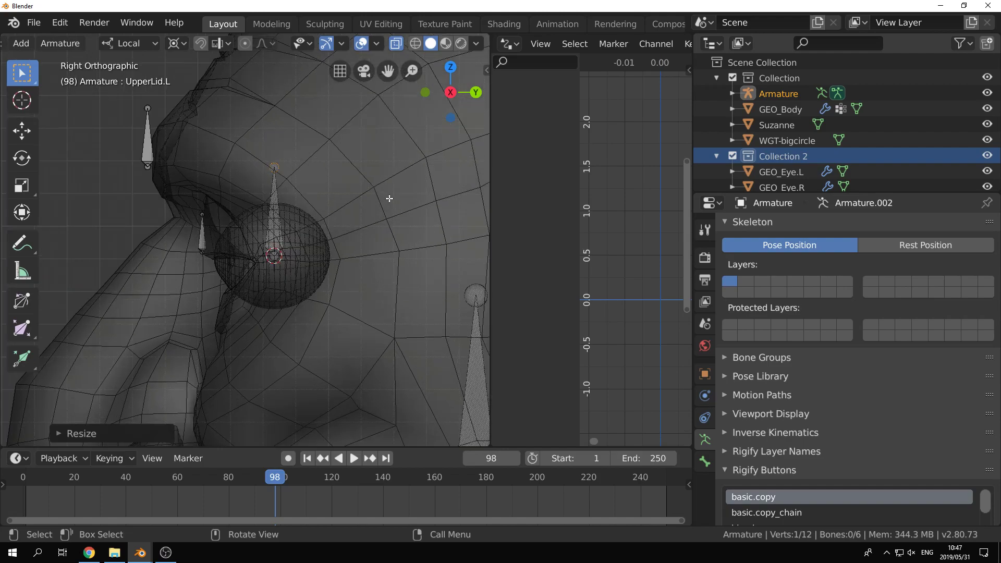
Step: Rename the new vertical bone in the eyeball as Eye.Root.L
click(274, 195)
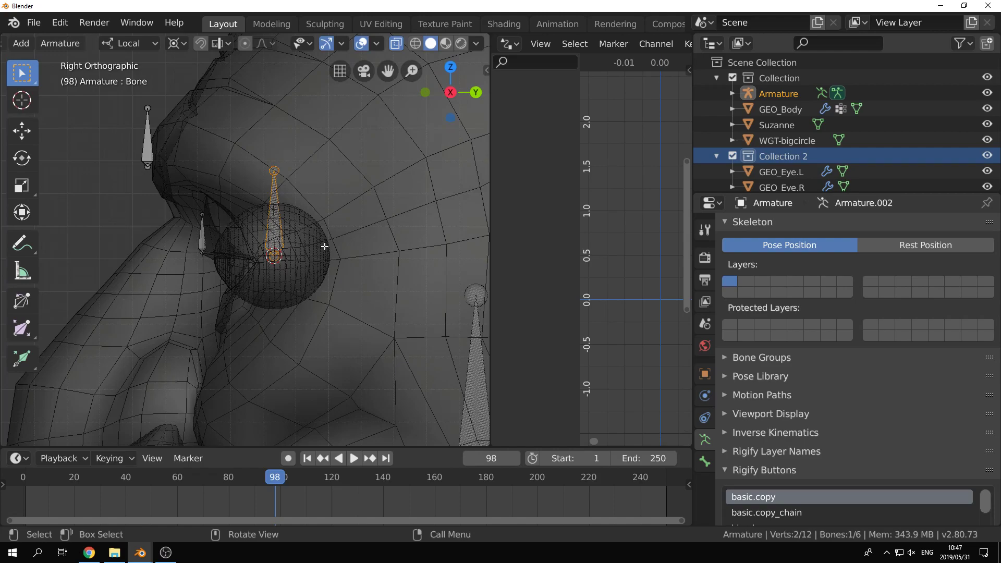
click(705, 462)
click(808, 228)
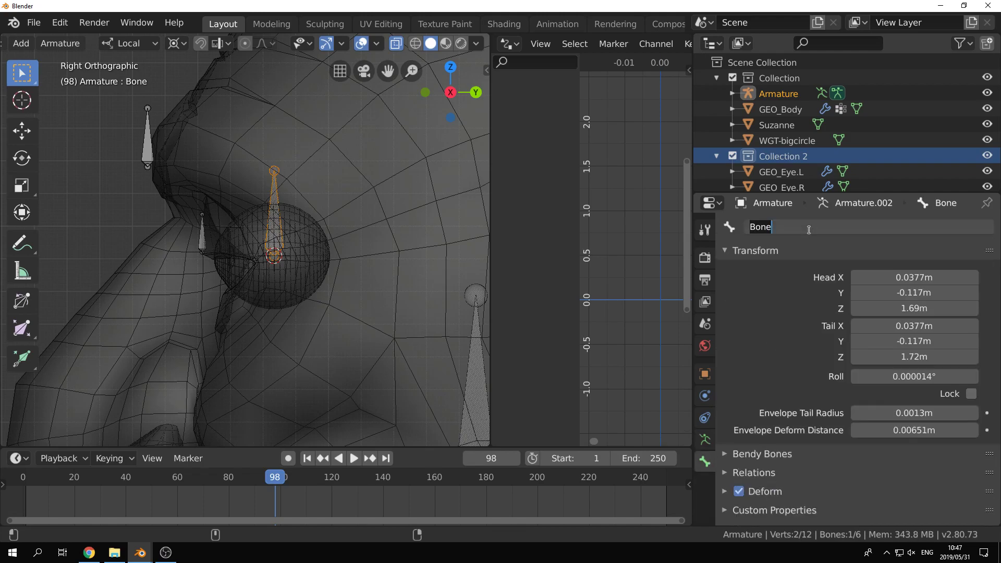
text(Eye.Root.L)
key(Return)
Step: Duplicate Eye.Root.L in place and rotate the copy 90° so it points straight forward out of the eye
scroll(272, 226, up, 1)
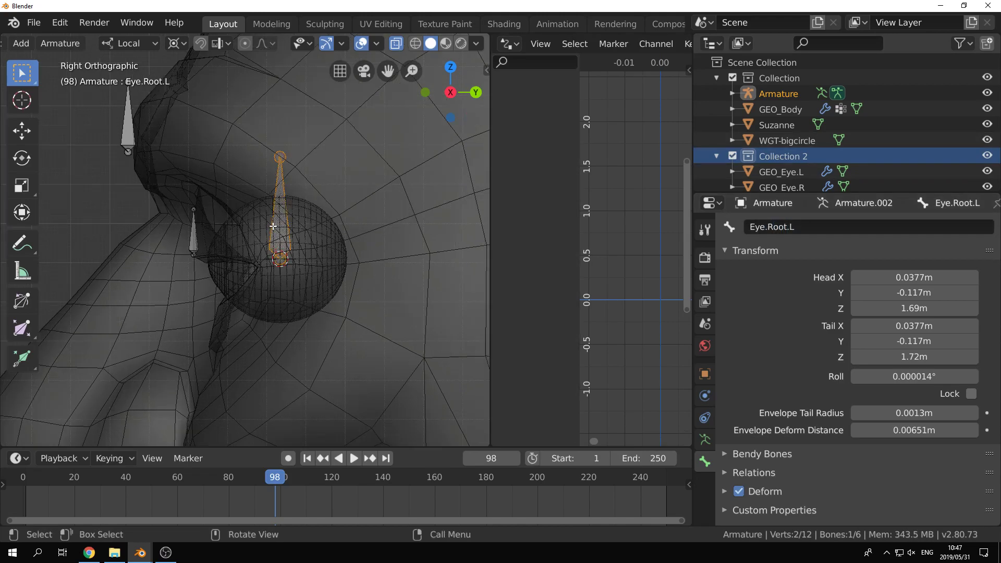
scroll(305, 226, up, 1)
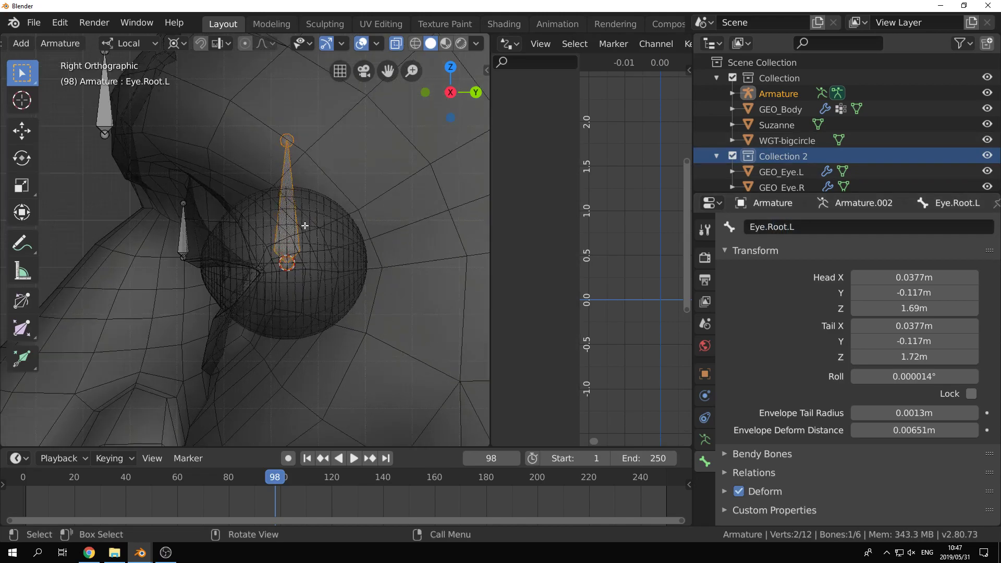
scroll(305, 225, up, 1)
key(ctrl+Tab)
click(397, 226)
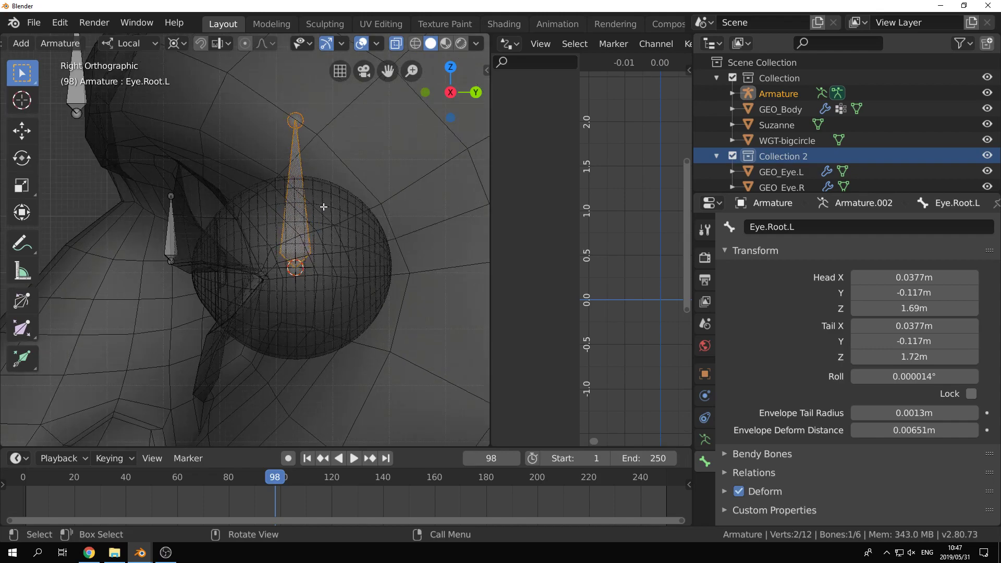
key(shift+d)
right_click(355, 210)
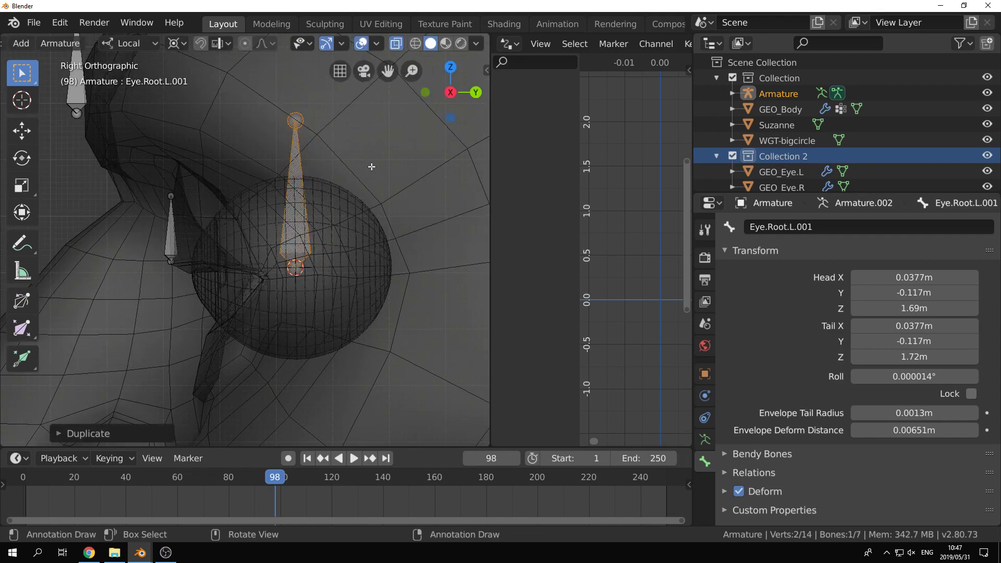
key(r)
ctrl+click(166, 173)
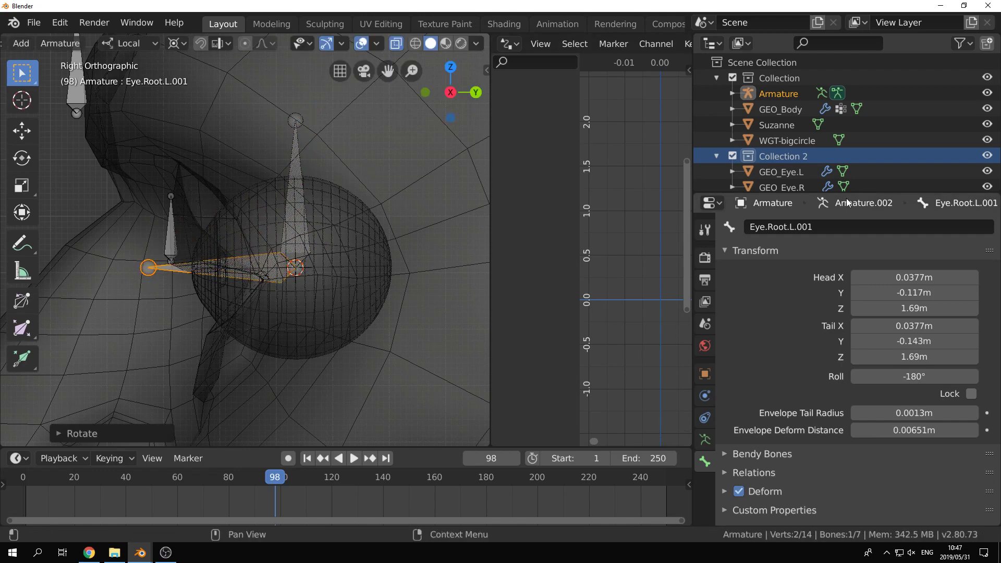
Step: Rename the forward-pointing duplicate bone as Eye.Main.L, without the numeric suffix
click(771, 226)
drag(768, 227, 787, 227)
text(Main)
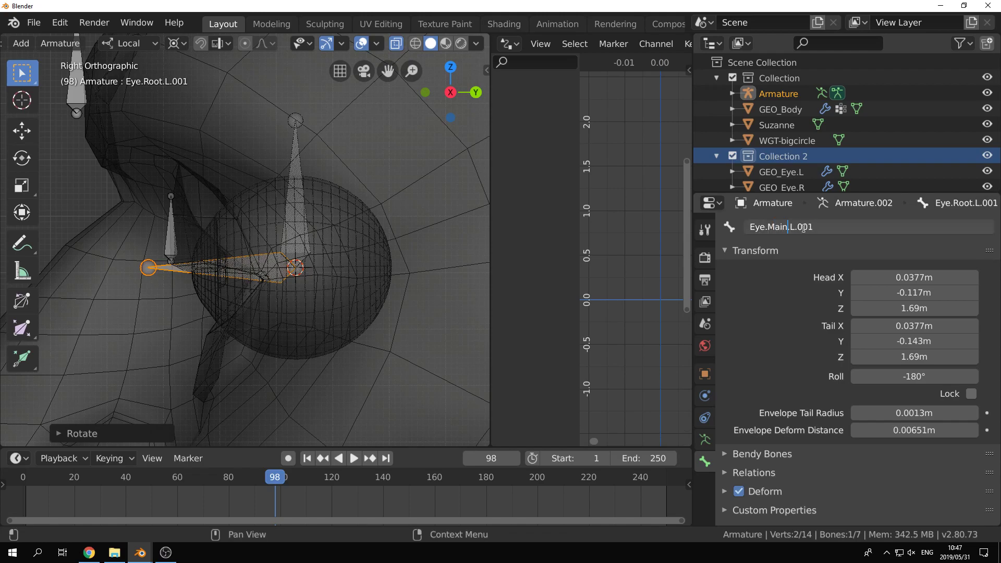
key(Return)
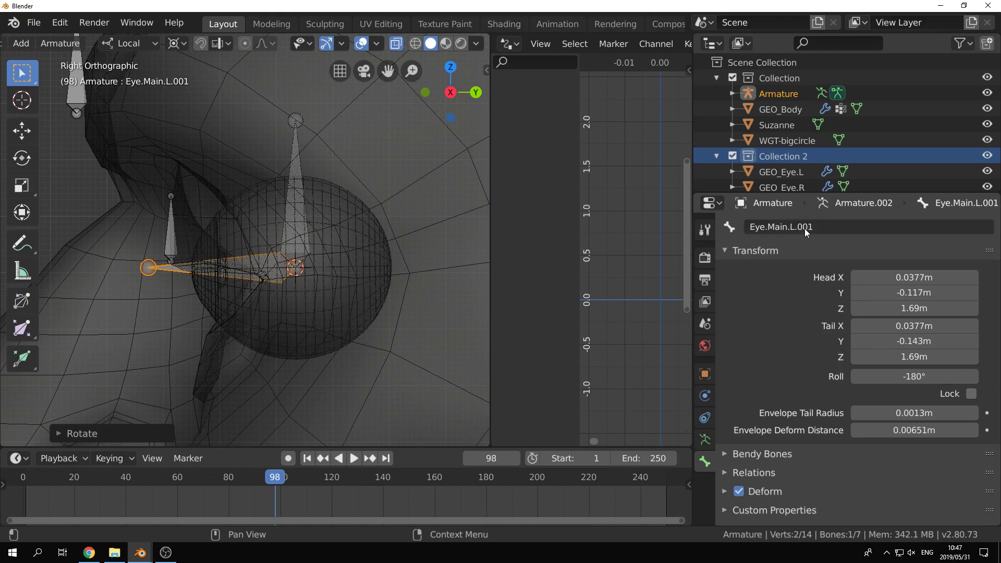
click(829, 230)
key(End)
key(BackSpace)
key(BackSpace)
key(BackSpace)
key(BackSpace)
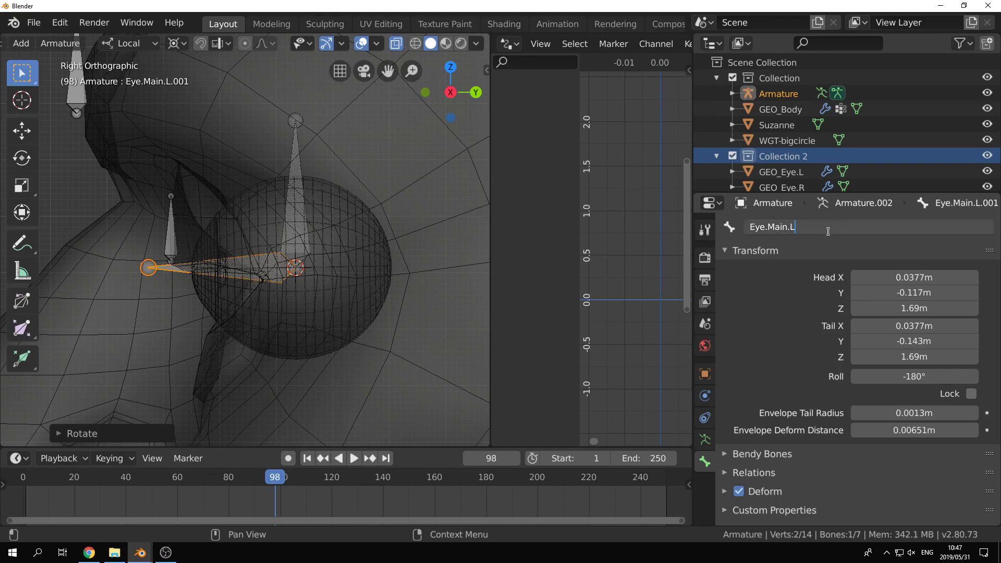
key(Return)
Step: Parent Eye.Main.L to Eye.Root.L with Keep Offset
key(alt+a)
click(224, 271)
scroll(276, 273, up, 1)
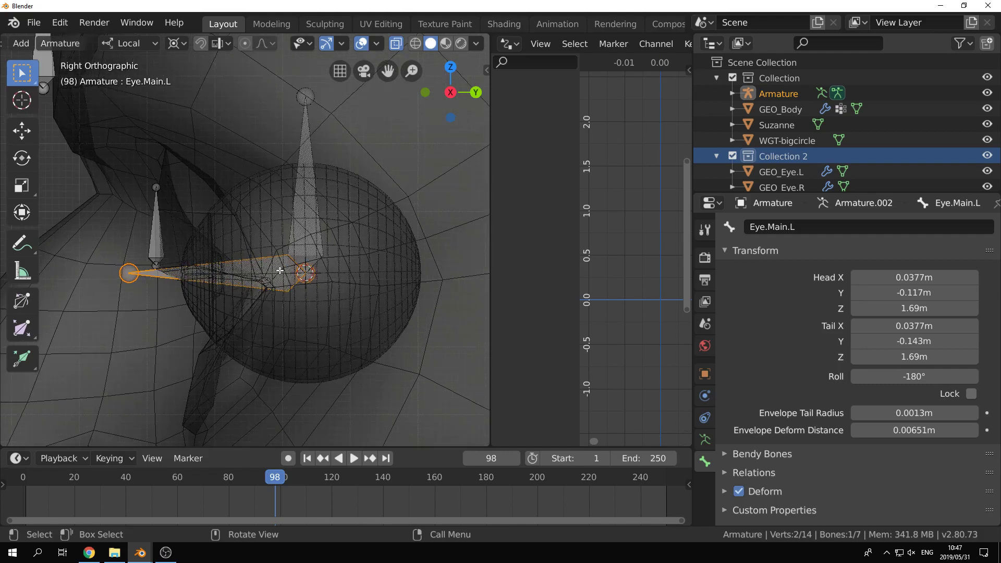
shift+click(308, 154)
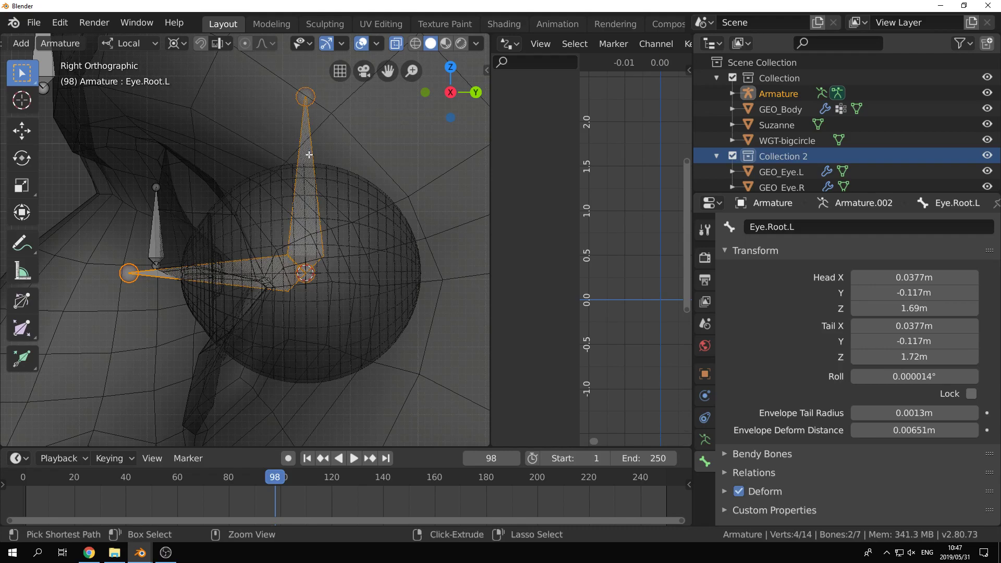
key(ctrl+p)
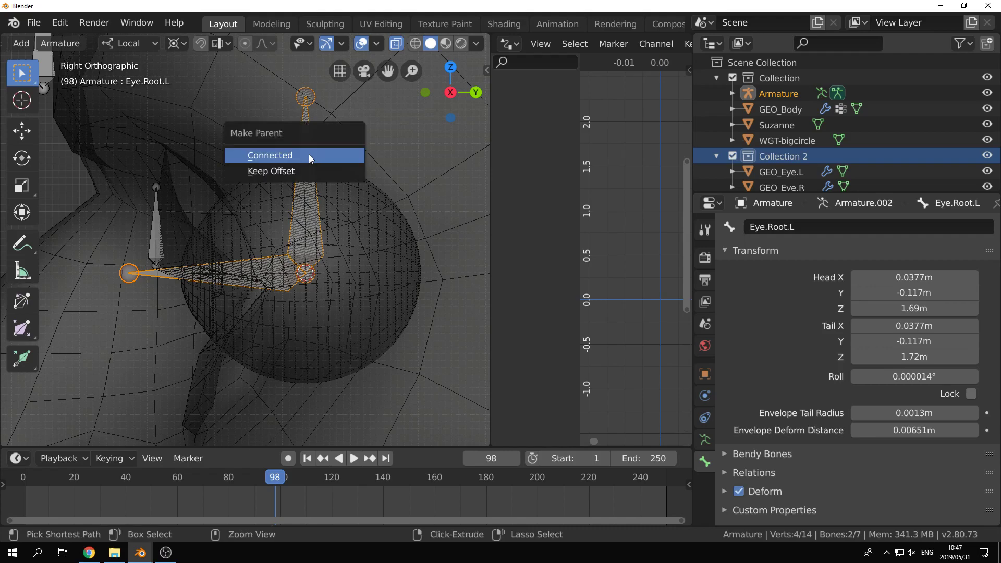
click(274, 171)
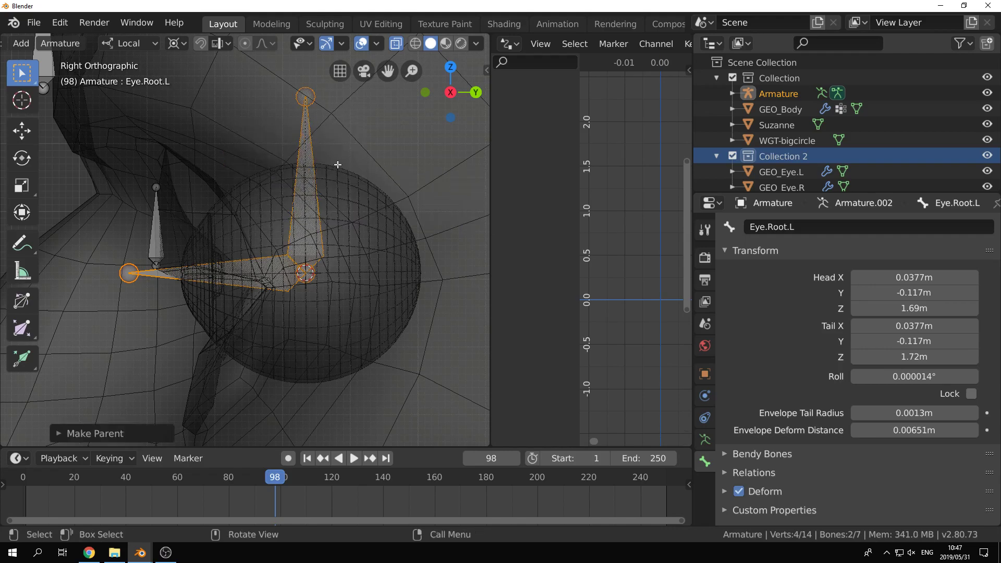
Step: Duplicate Eye.Main.L in place and scale the copy down to about 0.02 m long
click(148, 276)
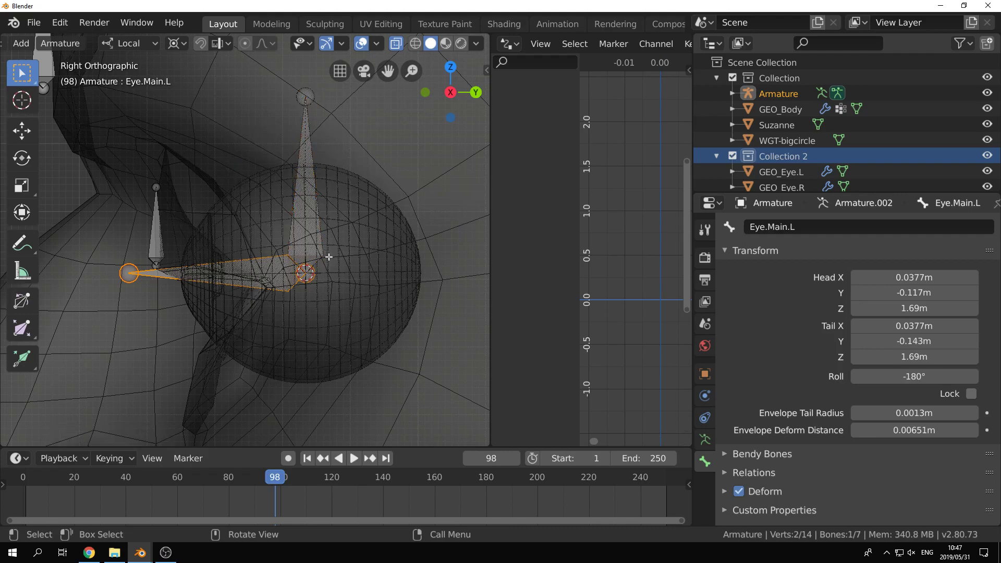
key(shift+d)
key(Escape)
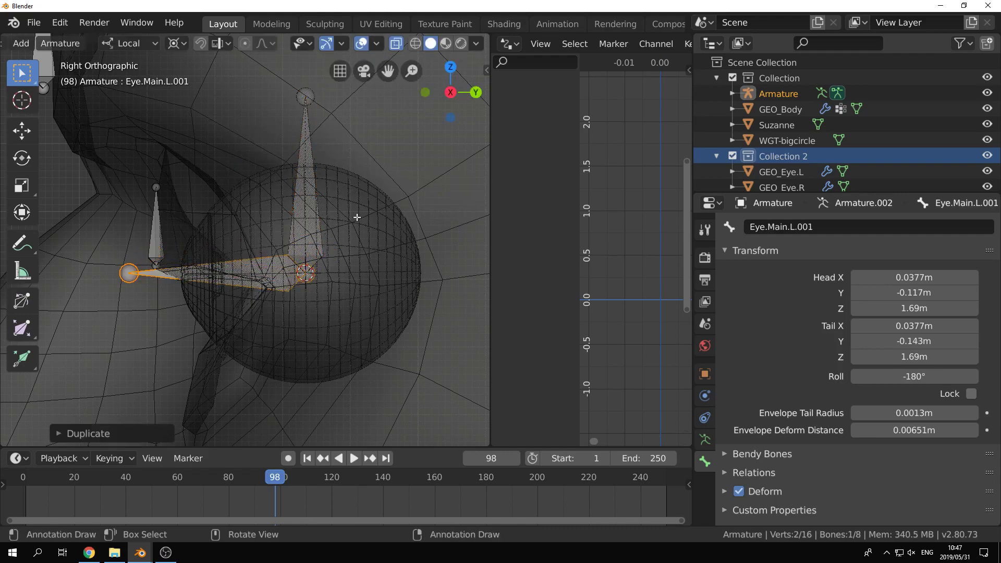
key(s)
click(371, 219)
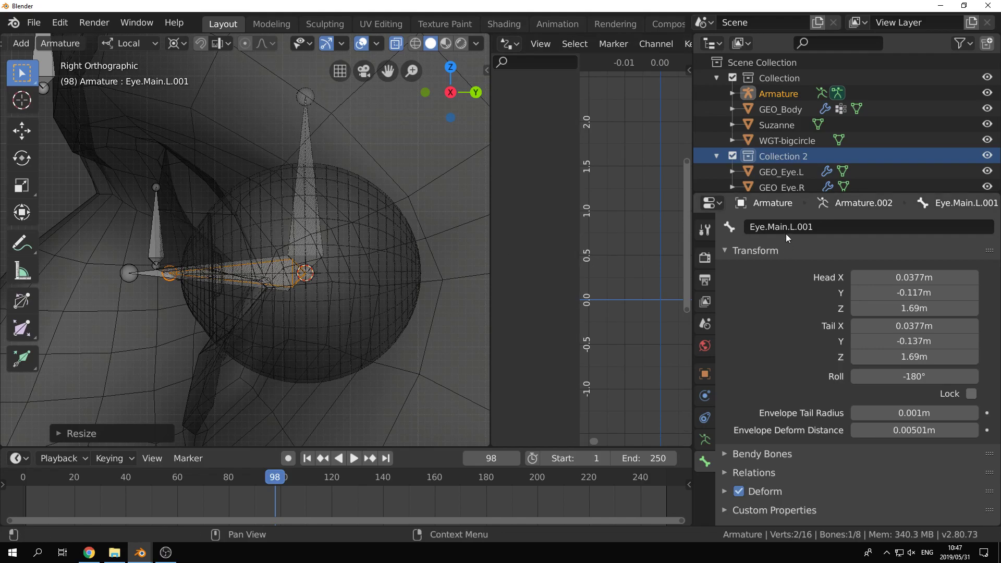
Step: Rename the shorter forward-pointing bone as Eye.Follow.L, without the numeric suffix
drag(774, 226, 787, 225)
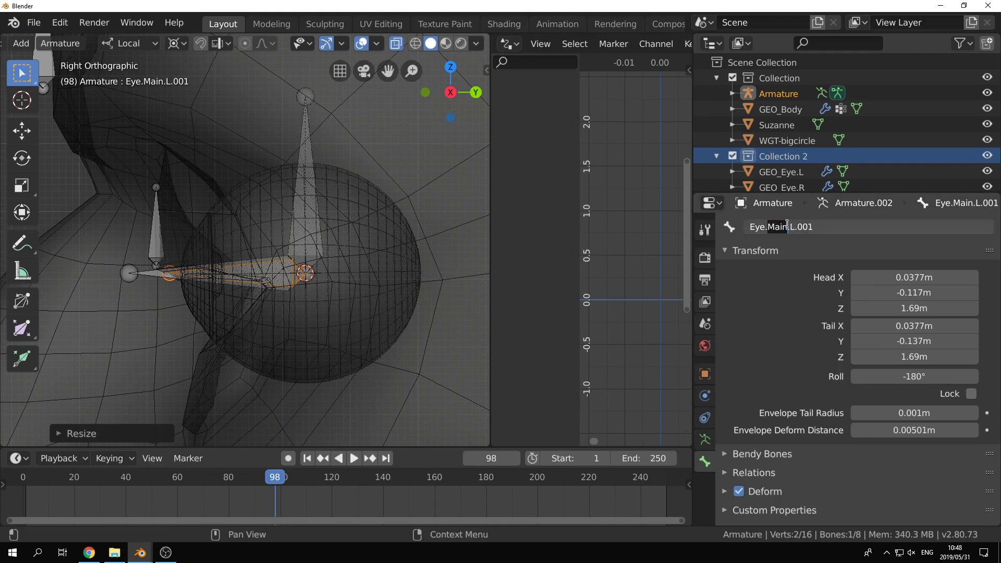
text(Follow)
key(Right)
key(Right)
key(Delete)
key(Delete)
key(Delete)
key(Delete)
key(Return)
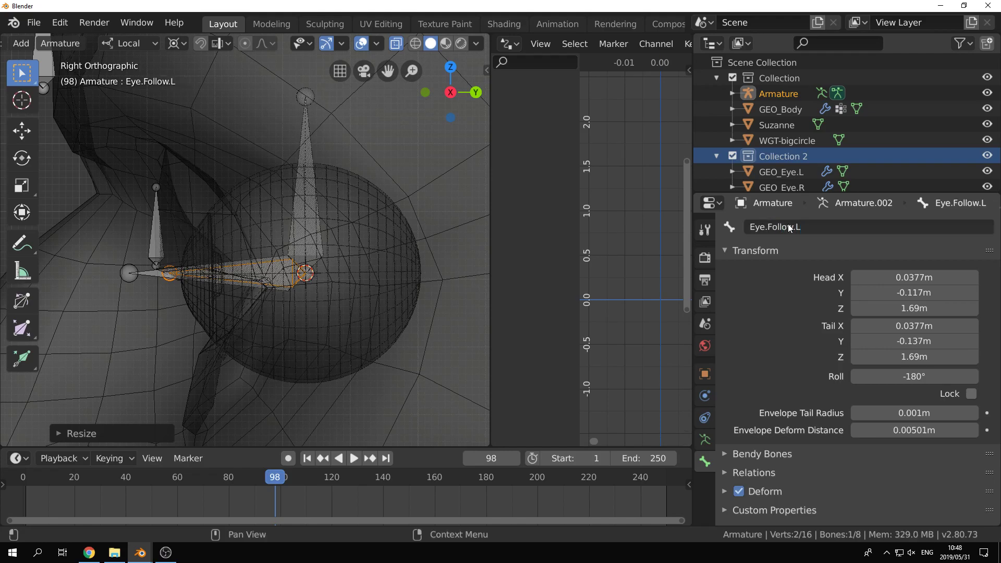
Step: Duplicate Eye.Follow.L and move the copy straight up along Z to about 1.73 m, above the tip of Eye.Root.L
scroll(345, 296, down, 2)
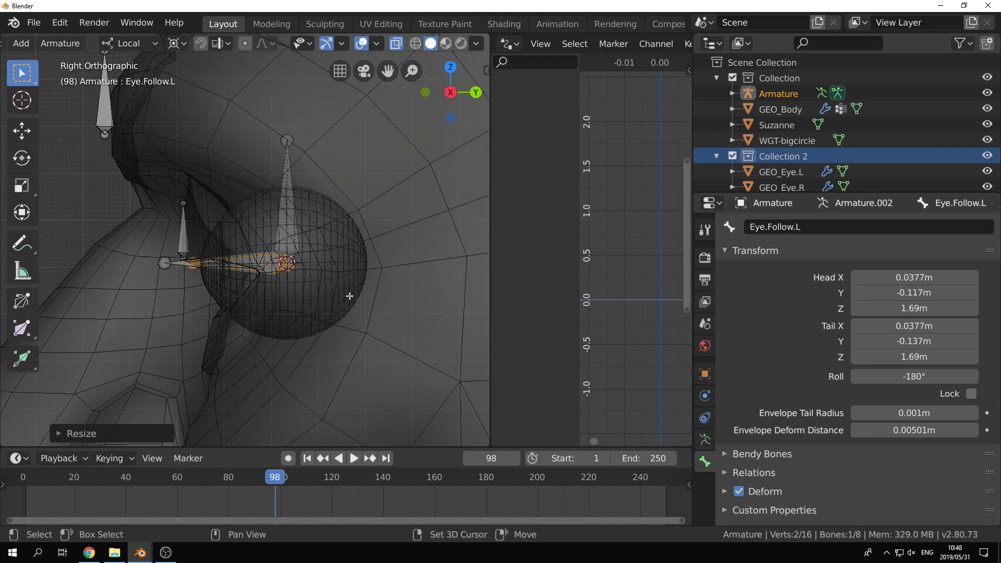
key(shift+d)
right_click(365, 246)
scroll(356, 253, down, 1)
key(g)
key(z)
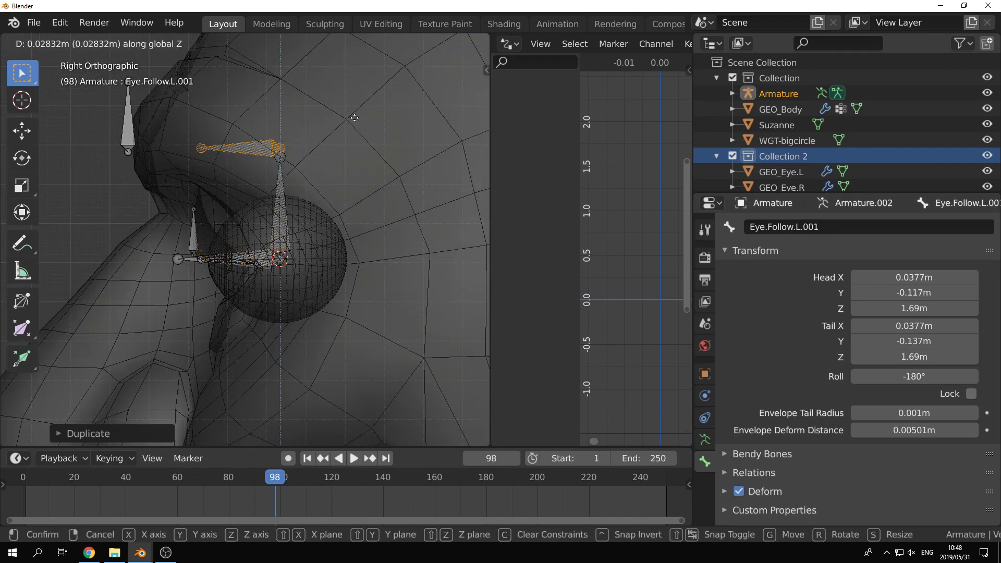
click(355, 81)
Step: Rename the raised bone above the eye as Eye.Pole.L, without the numeric suffix
click(780, 226)
drag(768, 226, 792, 225)
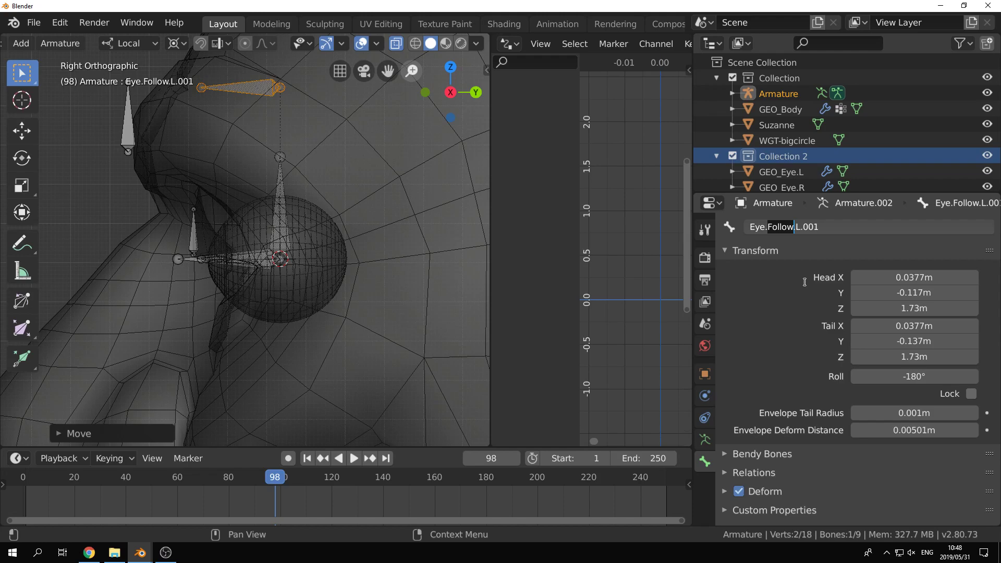
text(Pole)
key(Delete)
key(Delete)
key(Delete)
key(Delete)
click(179, 261)
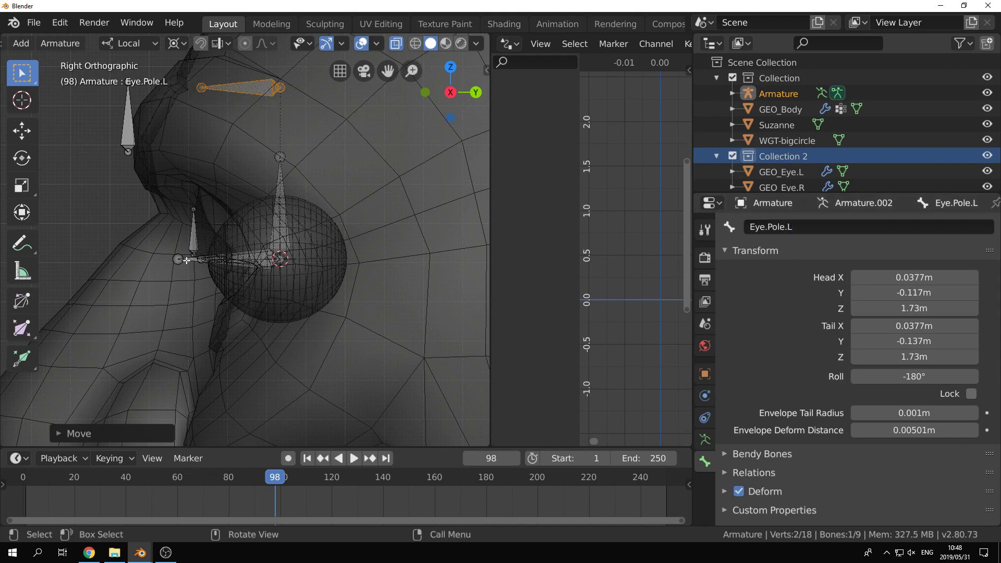
Step: Select Eye.Main.L and duplicate it in place
click(179, 261)
scroll(354, 269, down, 4)
key(shift+d)
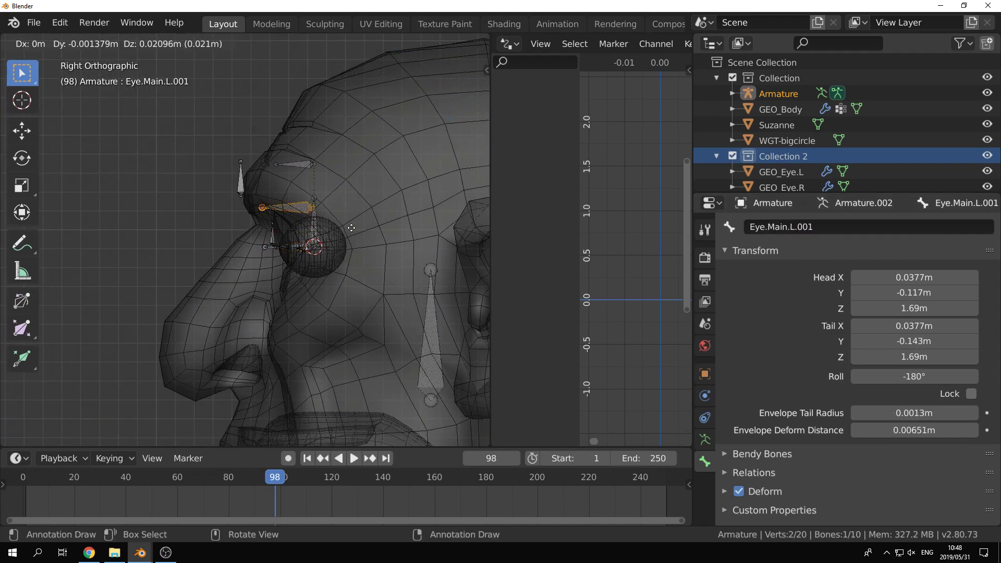
right_click(354, 270)
Step: Move the duplicated bone along Y to well in front of the face, with its head at about -0.349 m
scroll(359, 247, down, 3)
key(g)
key(y)
right_click(360, 247)
key(g)
key(y)
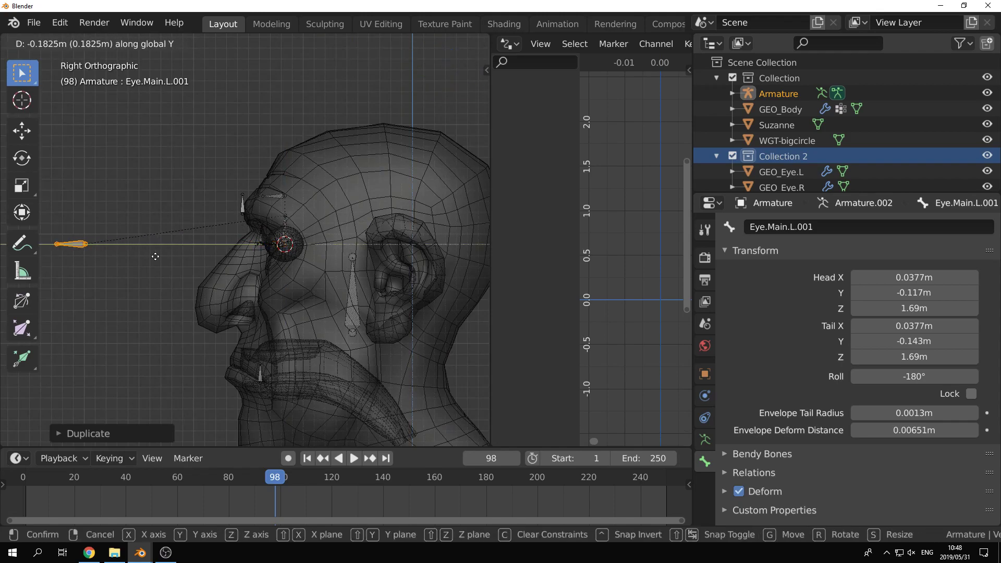
click(157, 257)
scroll(157, 257, down, 2)
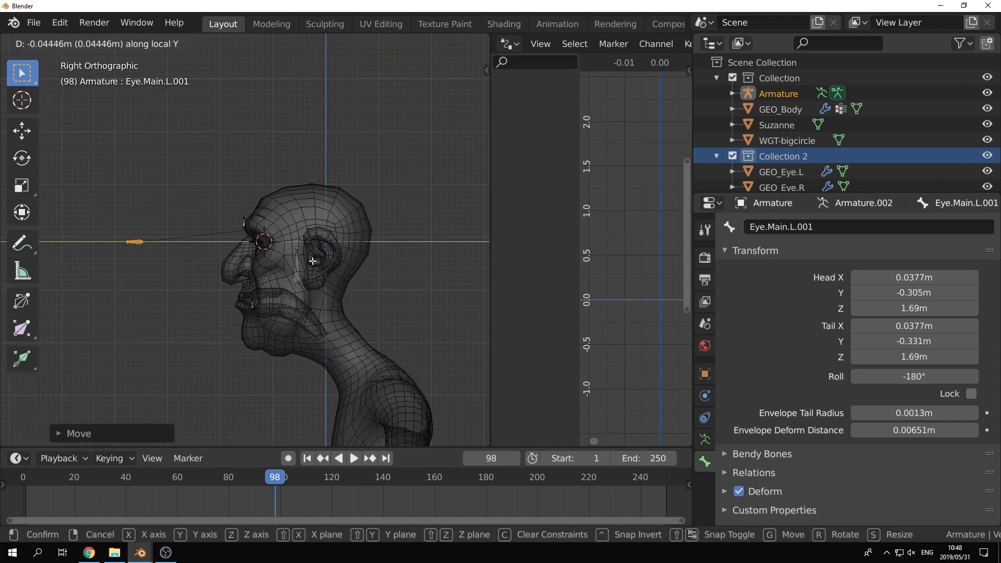
click(137, 249)
scroll(137, 249, up, 4)
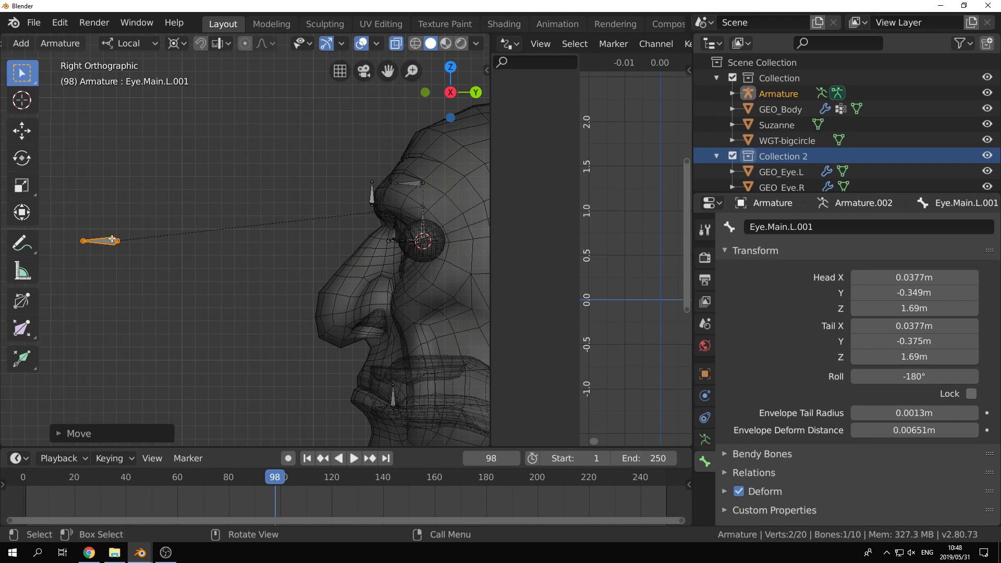
Step: Rename the bone in front of the face as Eye.LookAt.L, without the numeric suffix
click(822, 229)
click(768, 228)
drag(768, 227, 788, 228)
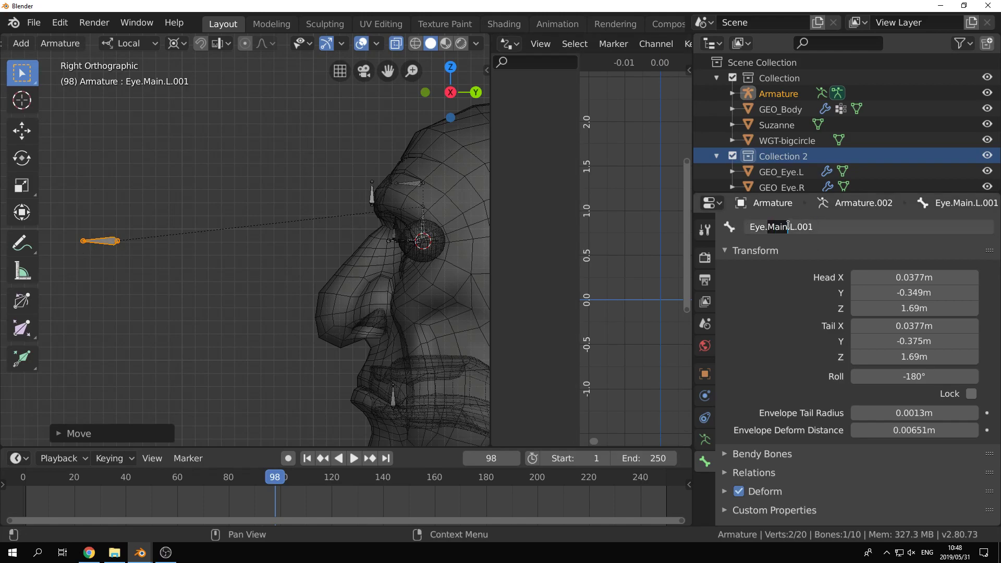
key(BackSpace)
text(LookAt)
key(Right)
key(Right)
key(Delete)
key(Delete)
key(Delete)
key(Delete)
key(Return)
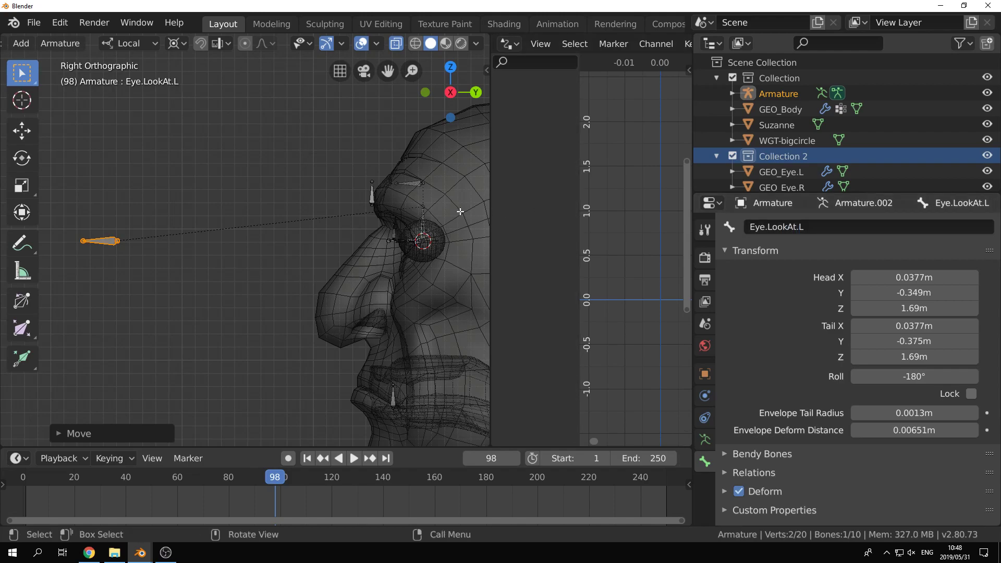
Step: Examine the placement of the left eye's control bones around the eyeball and in front of the face
scroll(453, 196, down, 5)
scroll(268, 219, up, 5)
scroll(268, 219, down, 3)
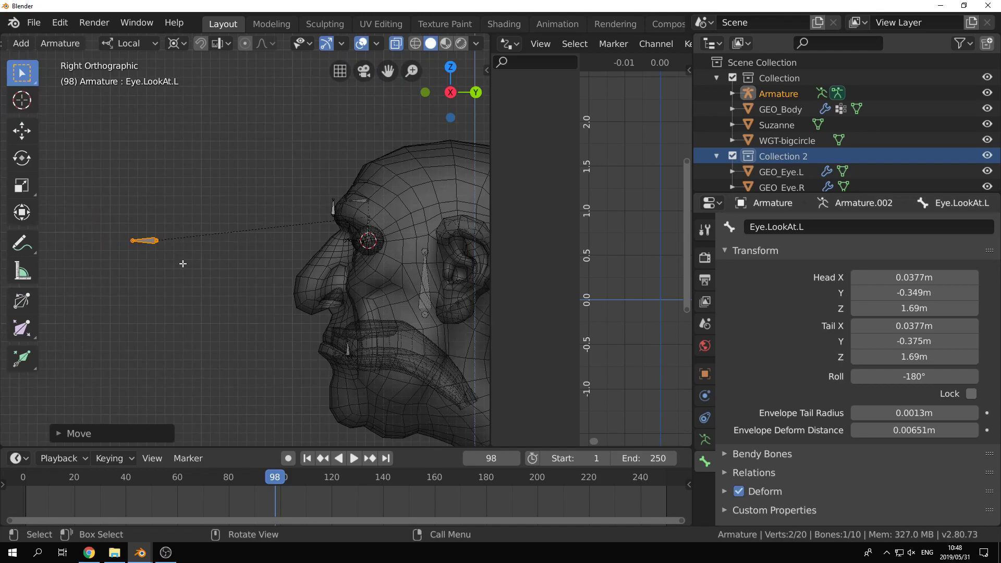
middle_drag(203, 241, 305, 234)
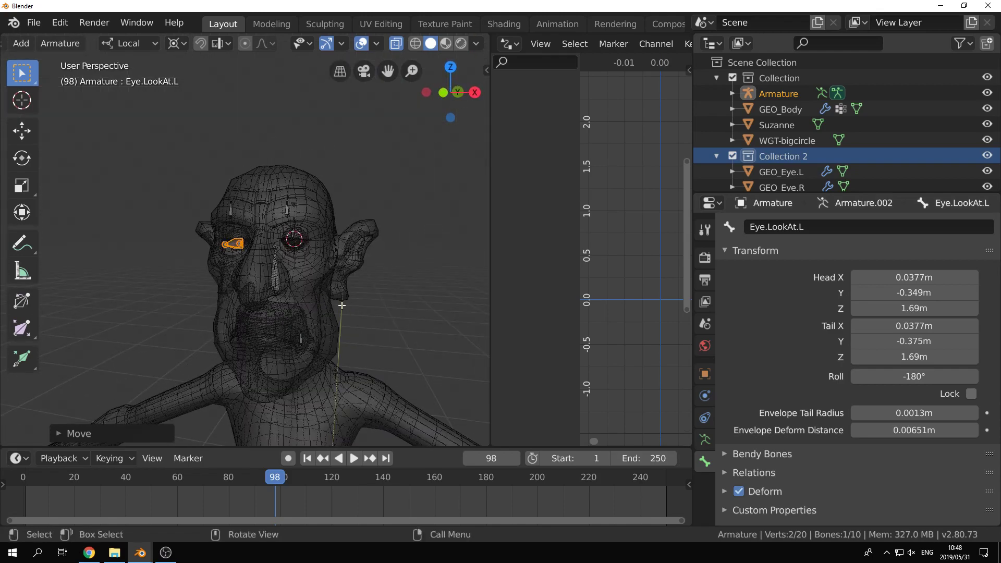
key(KP_3)
scroll(383, 303, up, 2)
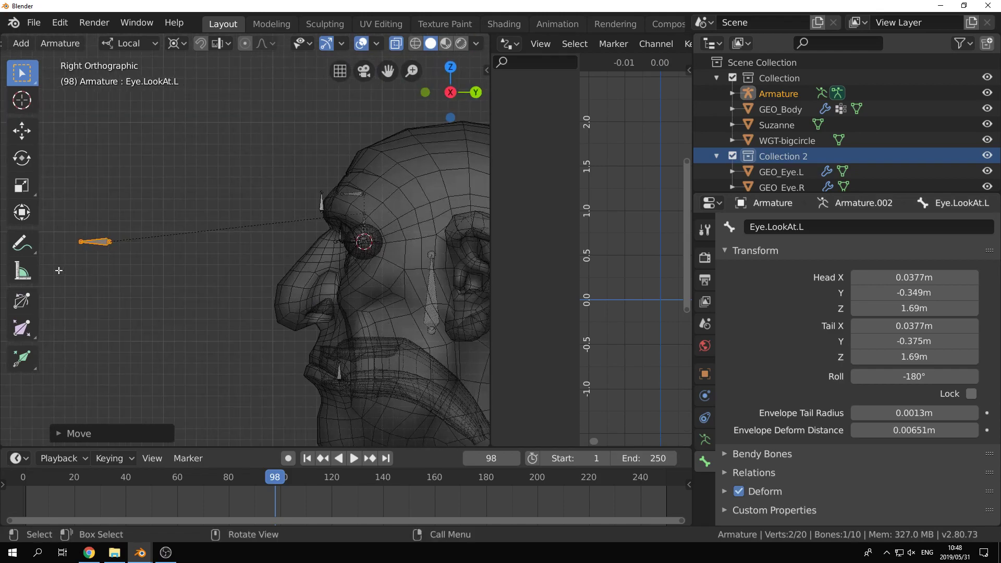
scroll(407, 230, up, 2)
scroll(407, 229, down, 2)
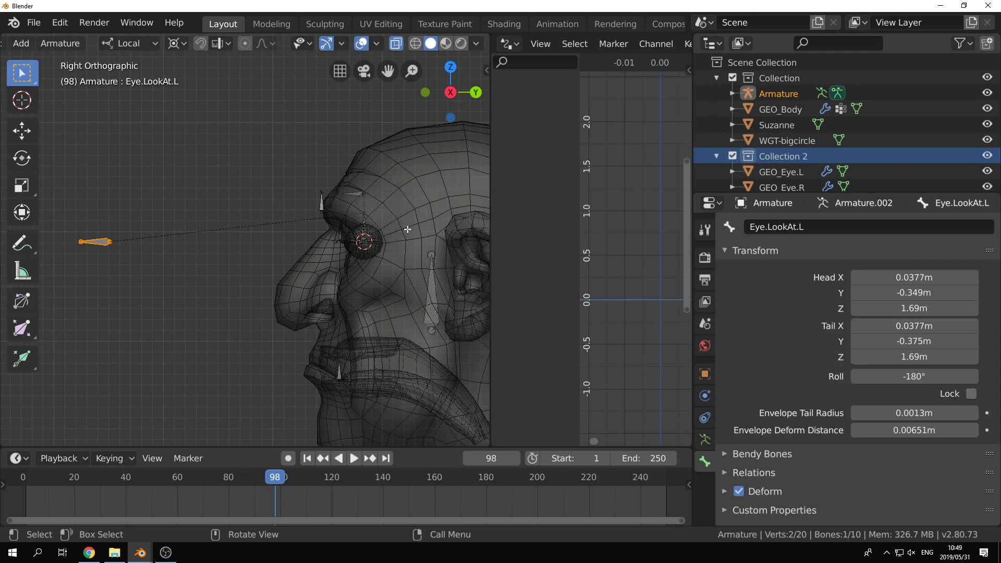
scroll(387, 257, up, 7)
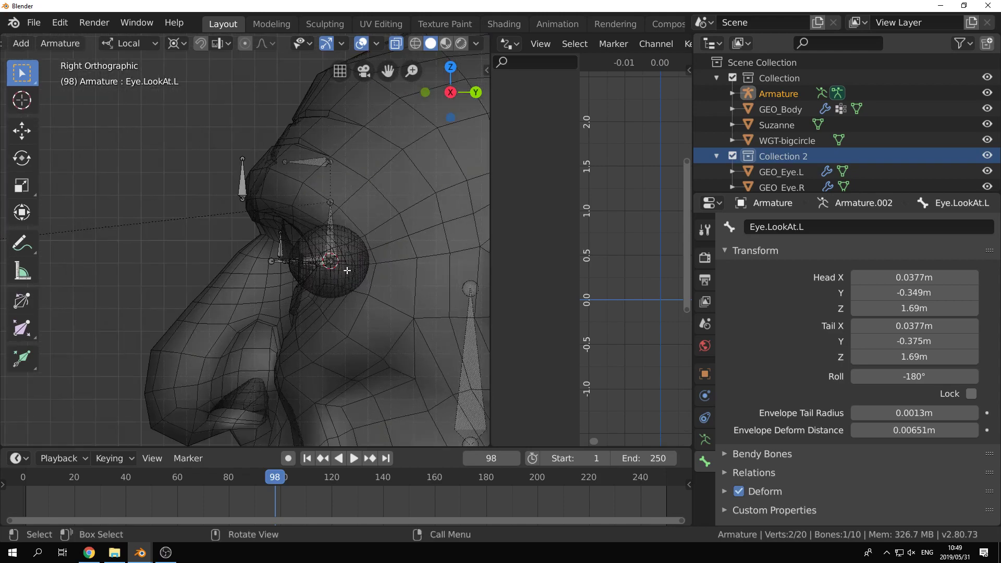
middle_drag(261, 273, 281, 213)
scroll(282, 212, down, 8)
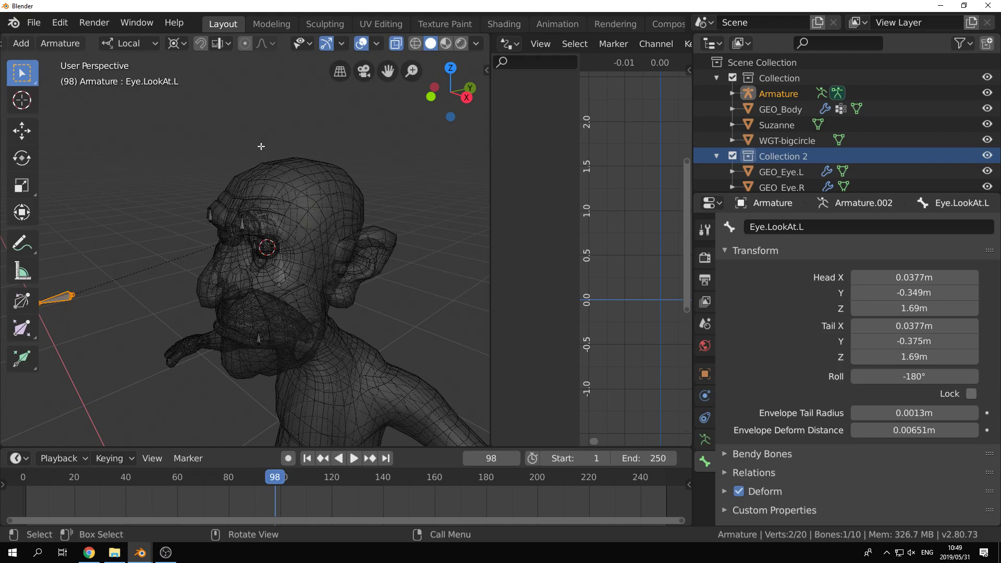
scroll(282, 231, up, 8)
shift+middle_drag(388, 305, 255, 267)
key(ctrl+Tab)
click(164, 281)
scroll(269, 275, down, 4)
scroll(255, 267, up, 4)
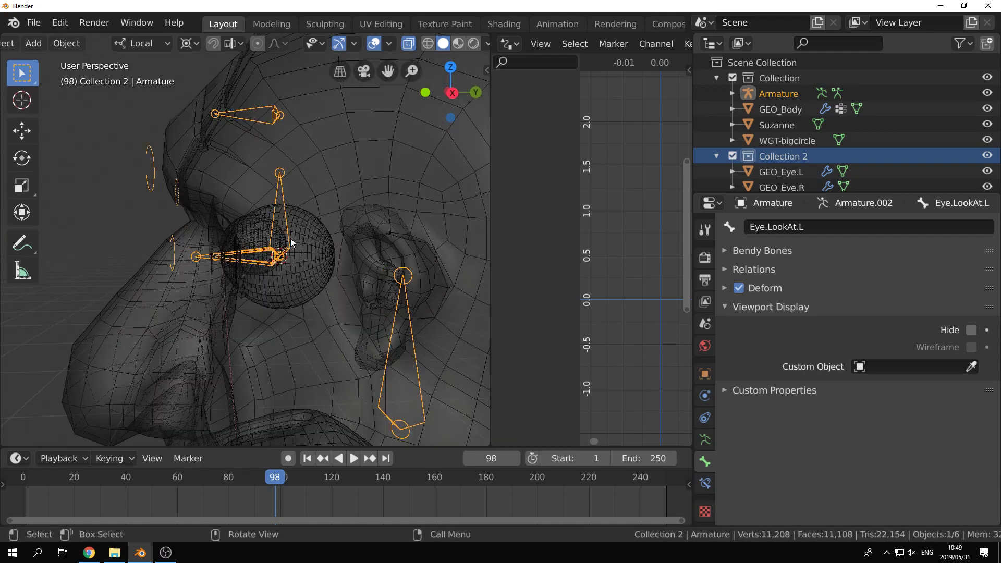
key(Tab)
Step: Parent Eye.Root.L to the FACE RIG ROOT bone with Keep Offset
click(286, 219)
middle_drag(285, 219, 212, 220)
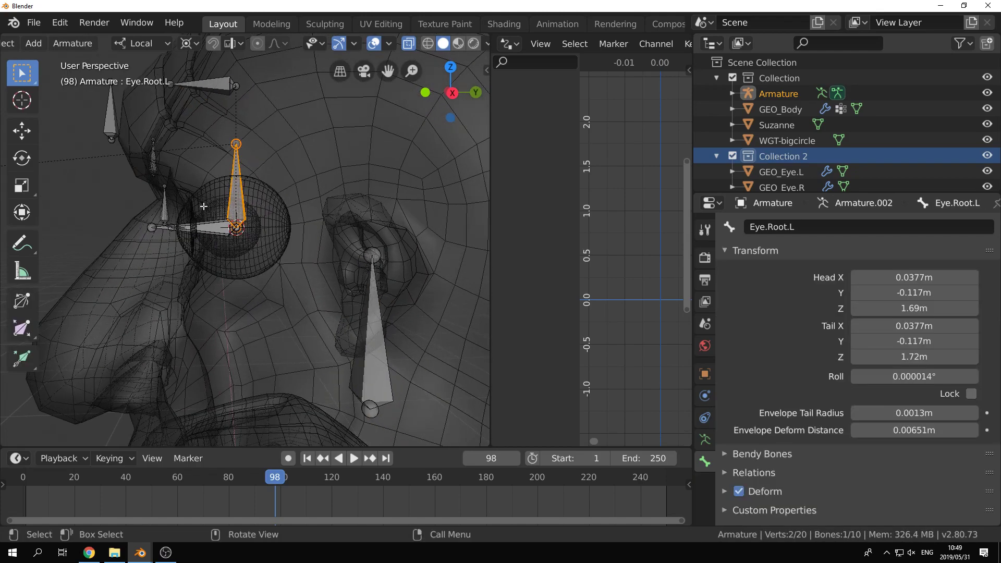
middle_drag(301, 280, 333, 313)
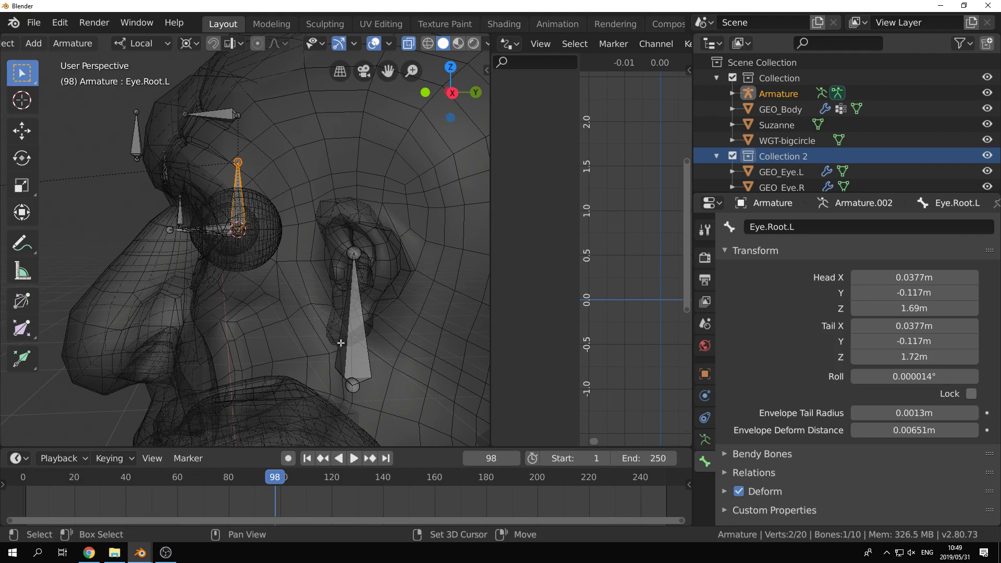
shift+click(355, 368)
key(ctrl+p)
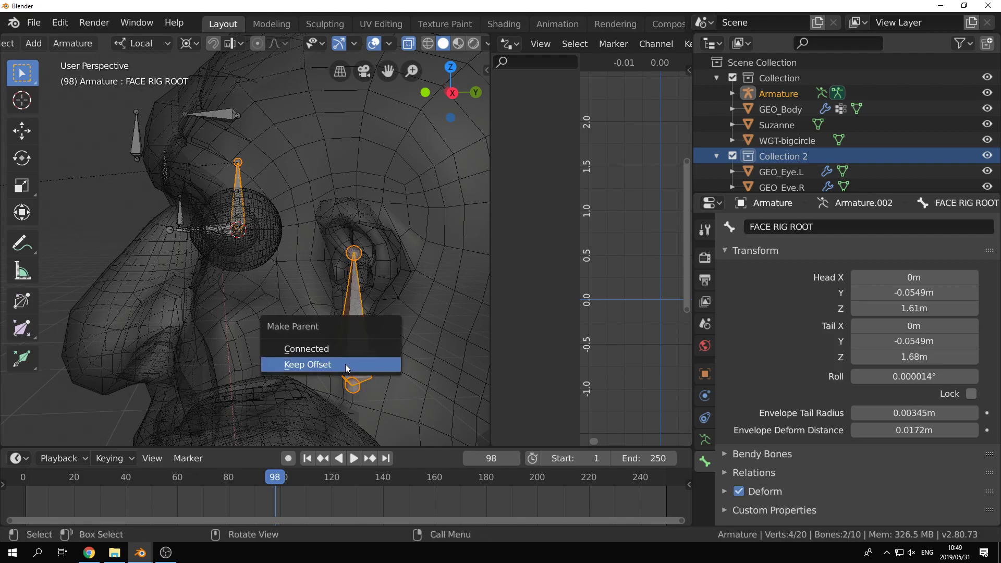
click(345, 364)
Step: Parent both middle brow bones, UpperLid.L and MouthCorner.L to FACE RIG ROOT with Keep Offset
middle_drag(243, 299, 251, 299)
middle_drag(209, 157, 213, 164)
click(136, 136)
shift+middle_drag(235, 276, 257, 218)
middle_drag(209, 235, 224, 234)
shift+click(211, 159)
scroll(201, 169, down, 3)
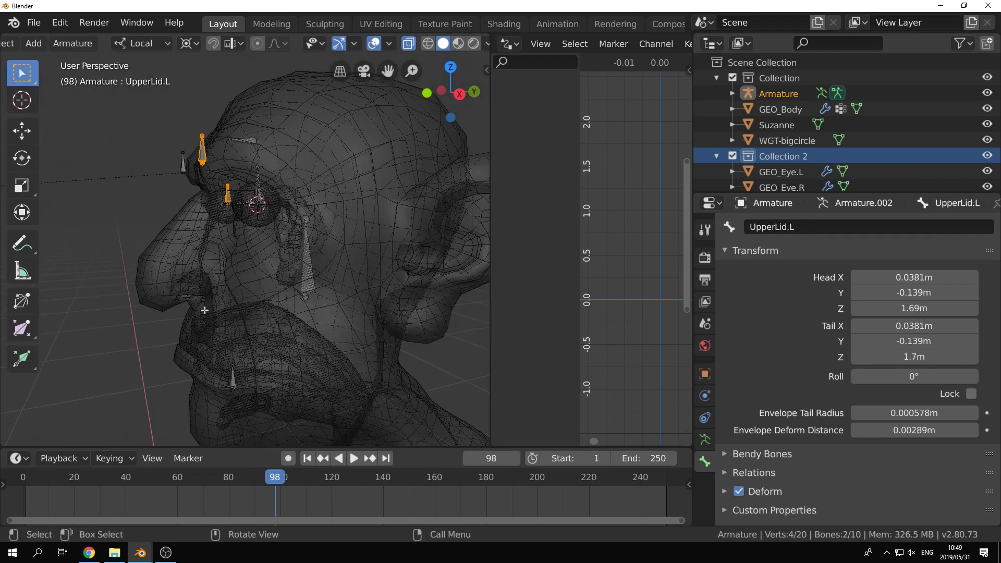
shift+click(183, 162)
shift+click(234, 379)
shift+click(310, 256)
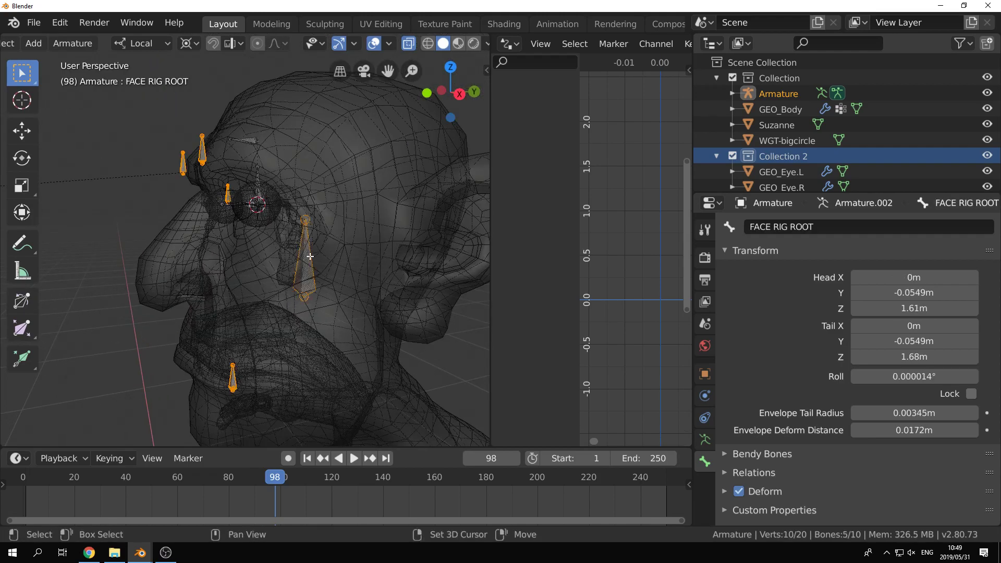
key(ctrl+p)
click(312, 256)
Step: Switch the armature from Edit Mode to Pose Mode
middle_drag(310, 255, 233, 229)
scroll(247, 250, up, 2)
scroll(254, 235, down, 1)
scroll(232, 229, up, 1)
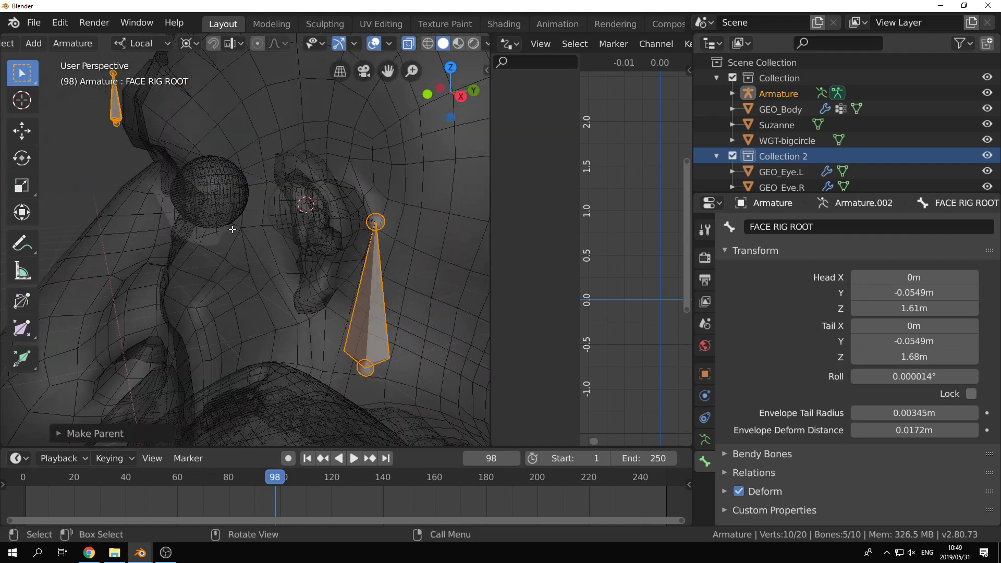
scroll(233, 229, down, 4)
scroll(234, 230, down, 1)
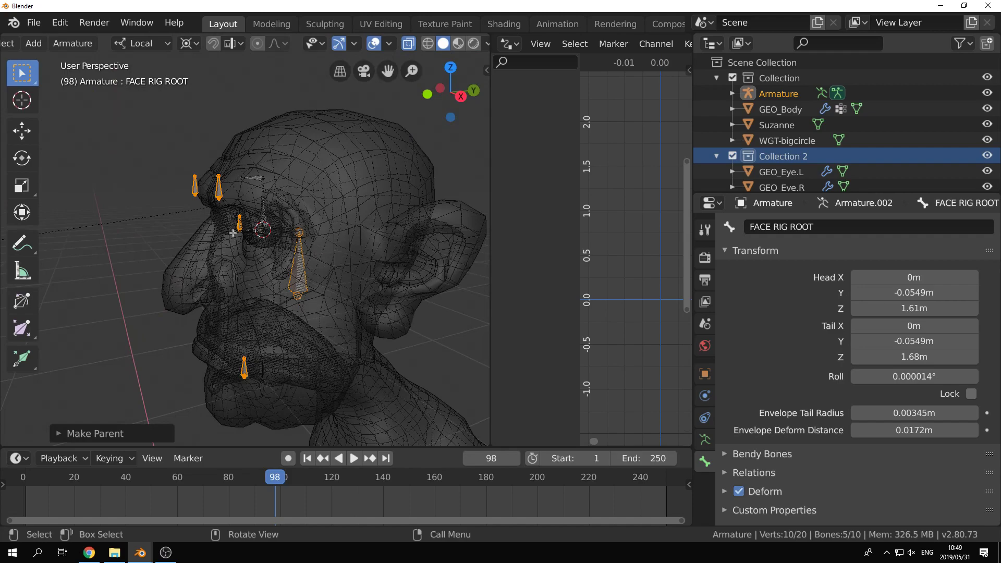
key(ctrl+Tab)
click(239, 300)
Step: Set the 3D view's clip start to 0.001 m so close-up geometry is not cut off
scroll(301, 216, up, 3)
middle_drag(301, 224, 379, 155)
key(n)
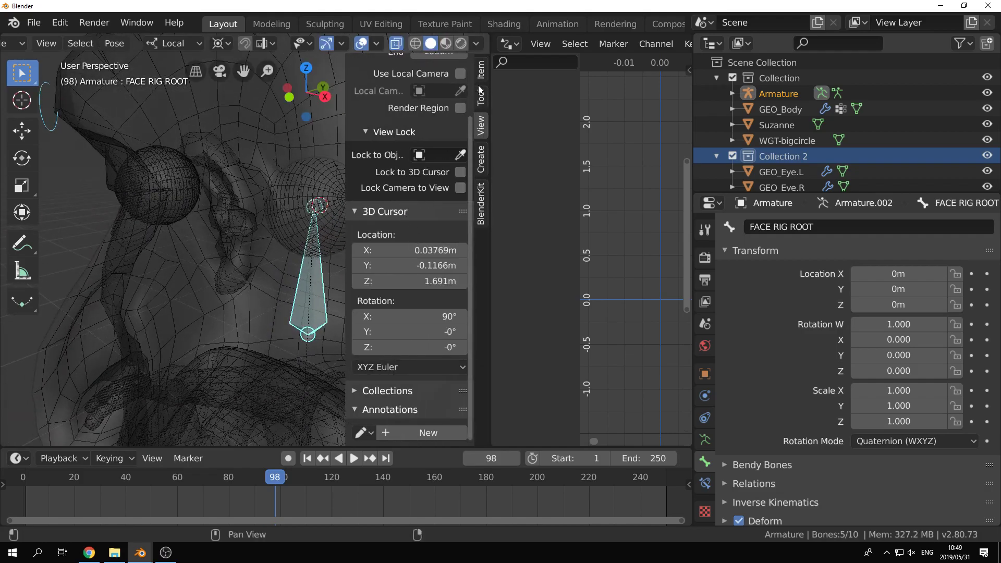
scroll(438, 105, up, 4)
click(438, 104)
text(0.001)
key(Return)
Step: Select Eye.Main.L inside the eyeball and add an Inverse Kinematics bone constraint to it
middle_drag(58, 274, 157, 237)
click(113, 243)
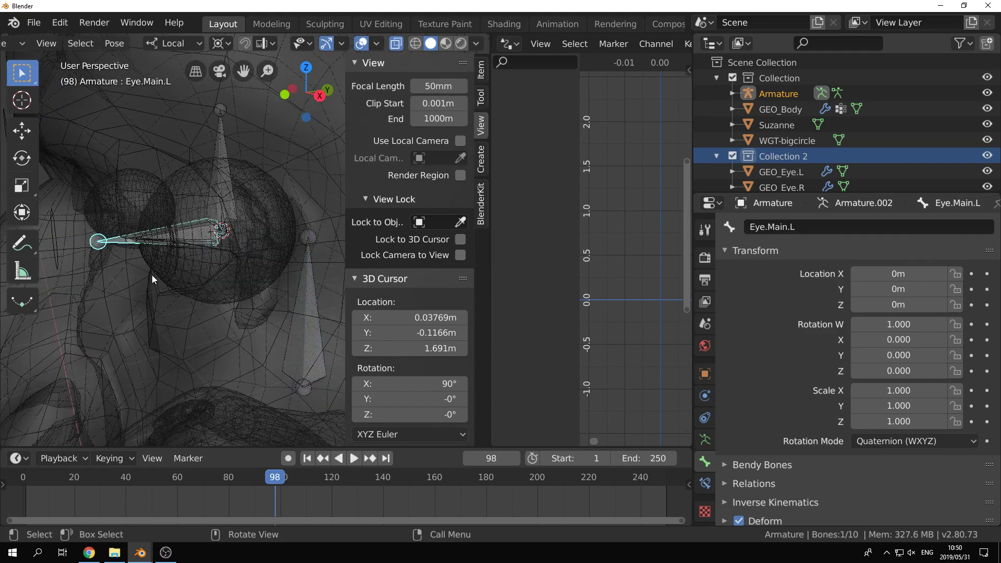
scroll(180, 274, down, 5)
scroll(192, 270, up, 2)
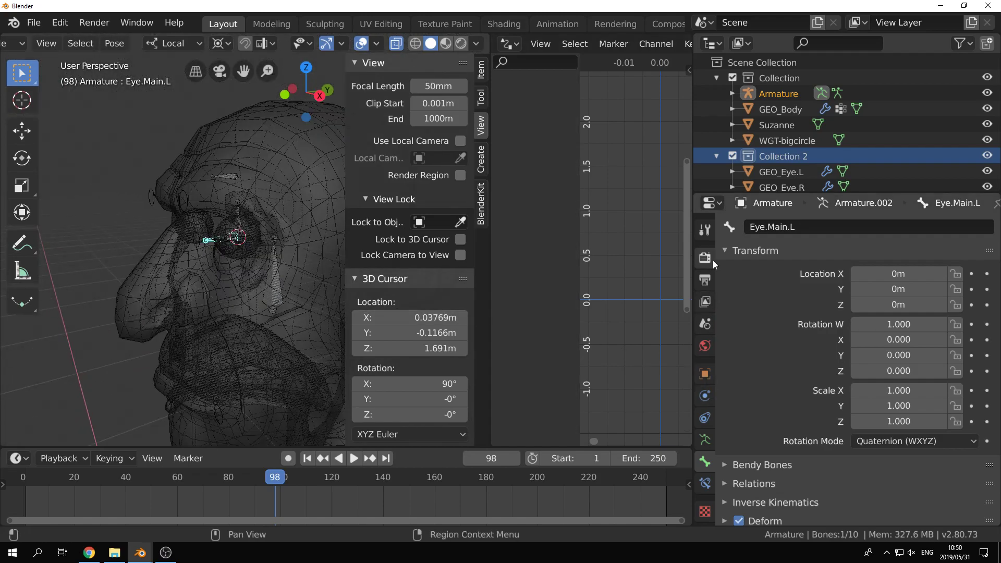
click(705, 482)
click(840, 224)
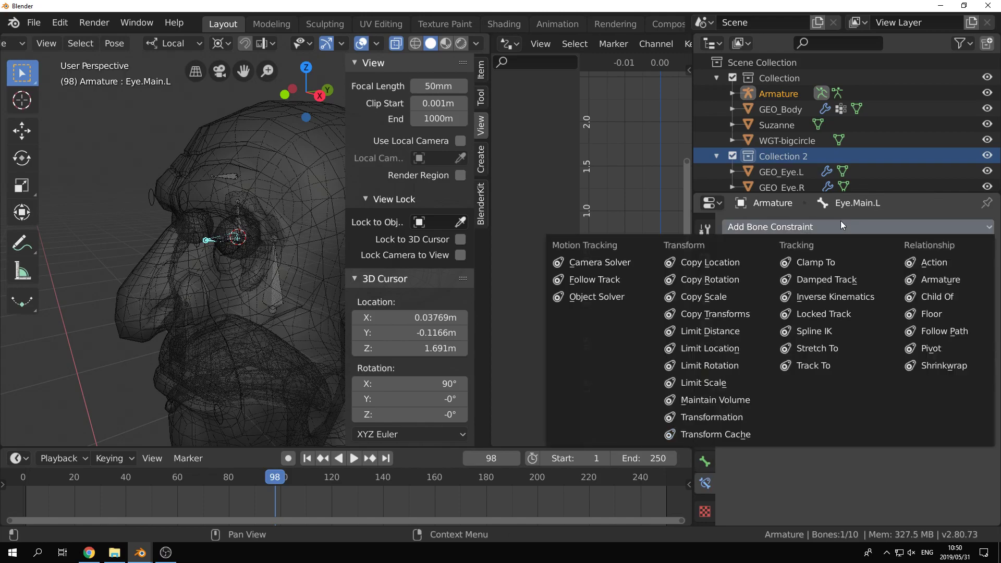
click(852, 297)
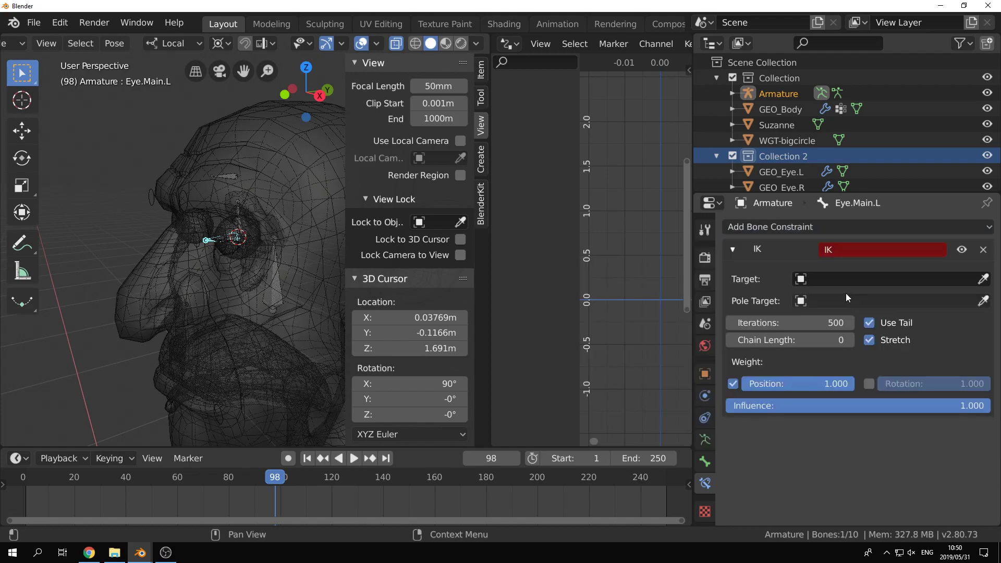
Step: Target the IK constraint at the Armature's Eye.LookAt.L bone and set its chain length to 1
click(846, 277)
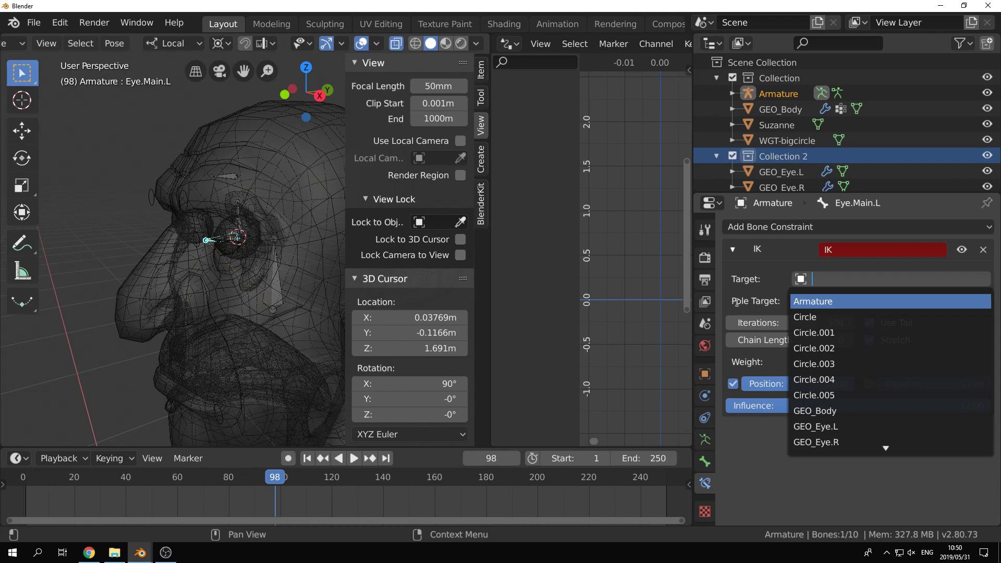
click(822, 303)
click(848, 303)
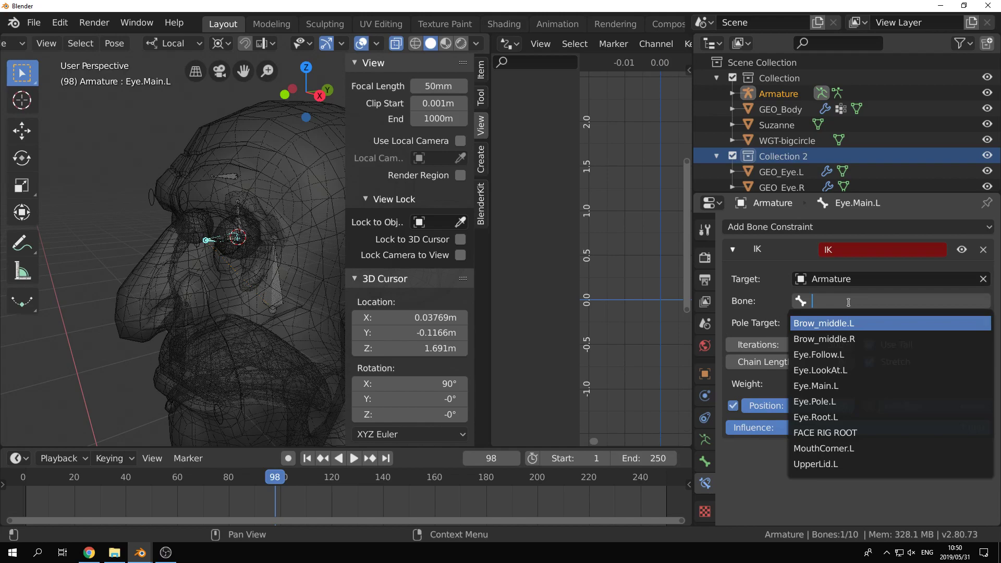
text(look)
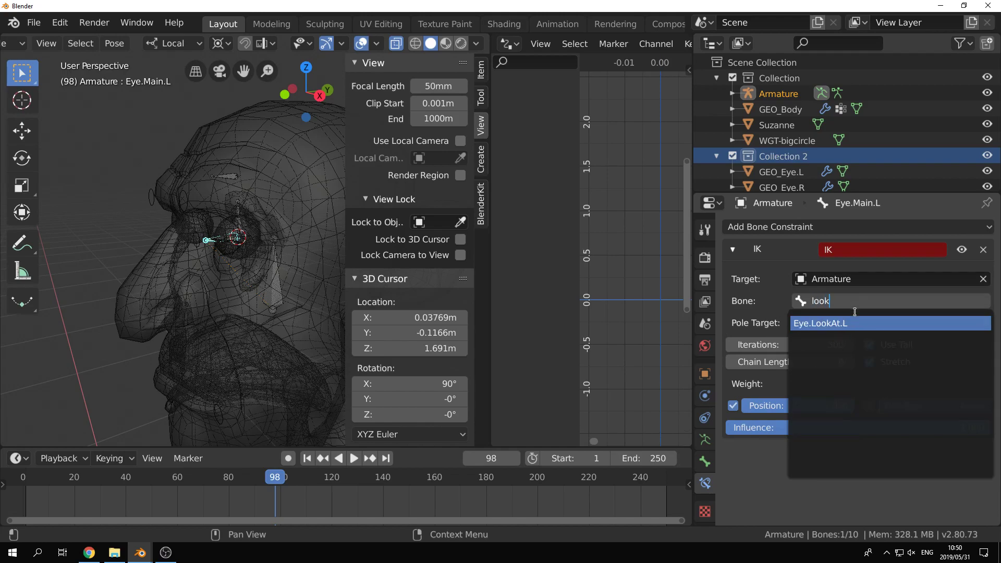
key(Return)
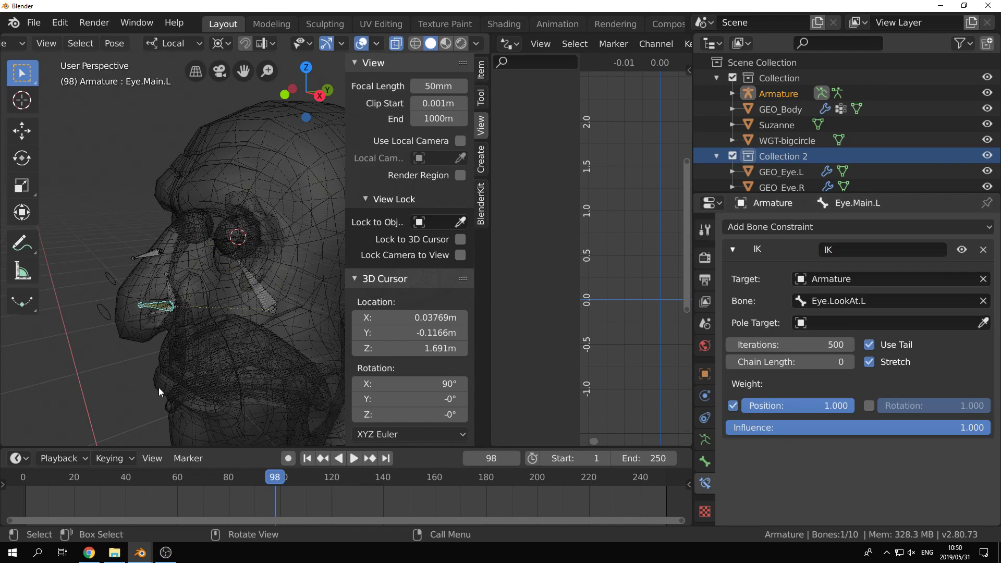
click(849, 363)
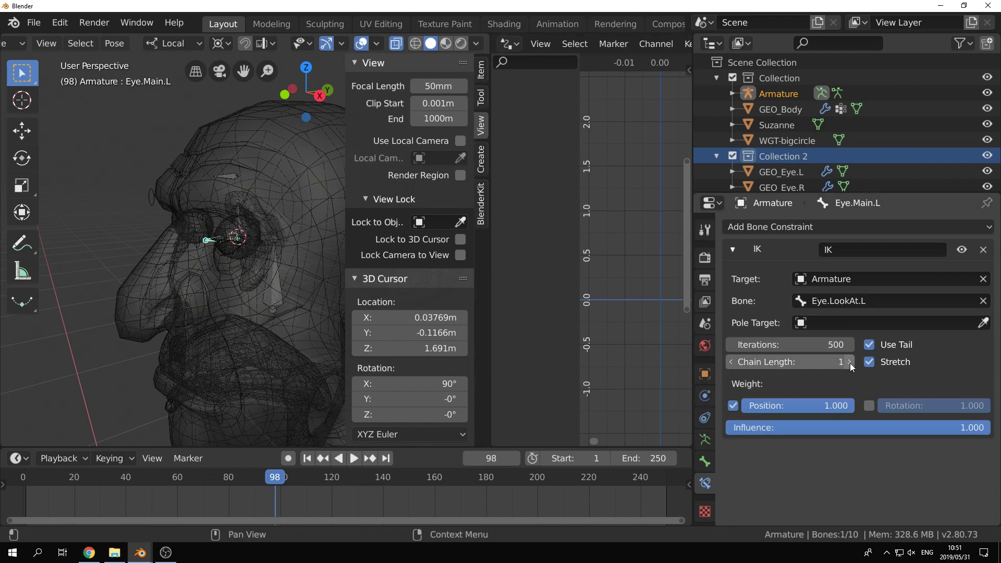
Step: Try moving Eye.LookAt.L in front of the face to test the eye's tracking
middle_drag(185, 242, 268, 233)
scroll(267, 233, up, 1)
scroll(227, 248, down, 8)
mouse_move(194, 239)
middle_down()
mouse_move(227, 248)
mouse_move(178, 267)
mouse_move(185, 254)
middle_up()
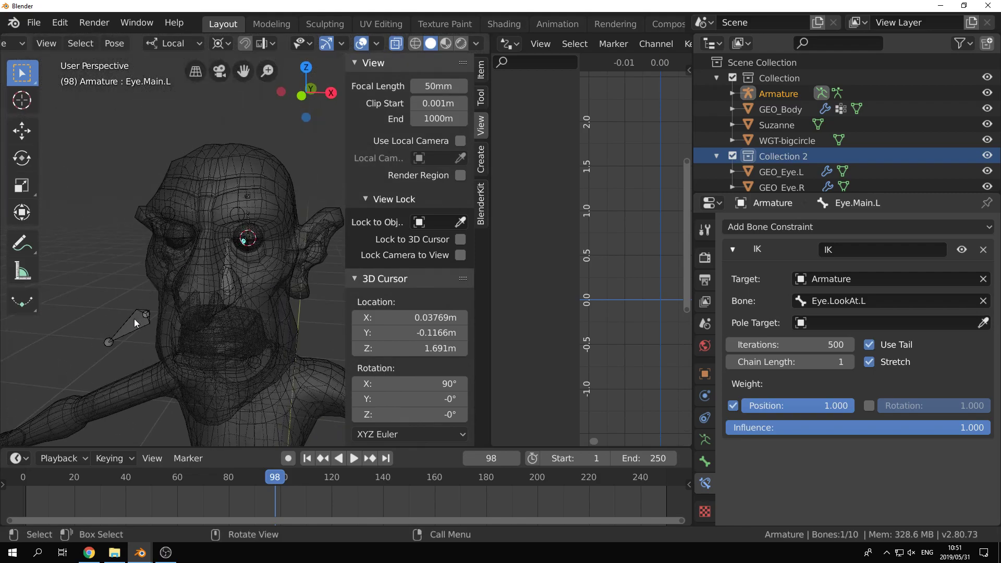
click(130, 319)
key(g)
click(225, 305)
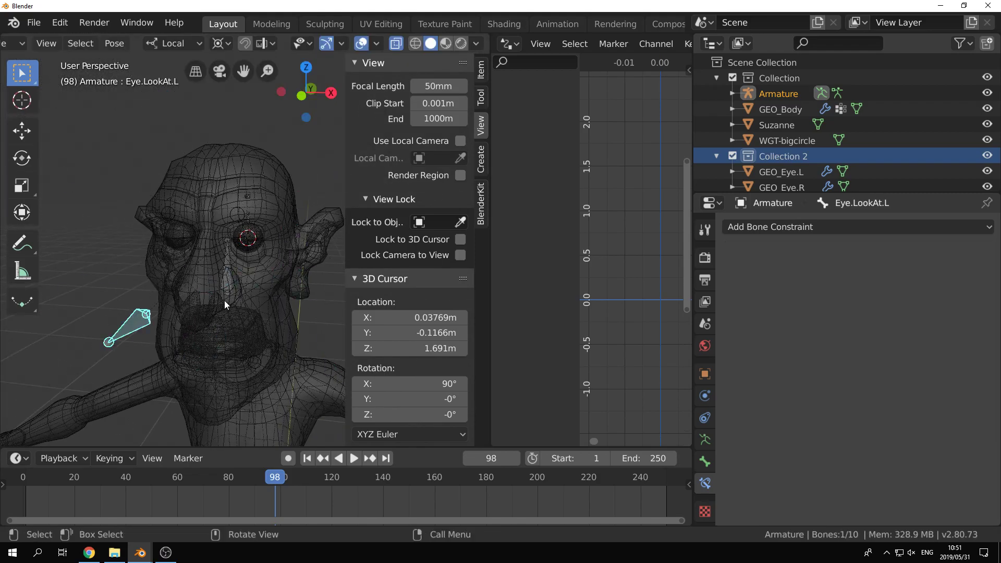
Step: Change the transform pivot point and activate the Move tool, testing another move of Eye.LookAt.L
key(period)
click(229, 167)
key(period)
key(g)
right_click(181, 324)
key(shift+space)
key(g)
key(g)
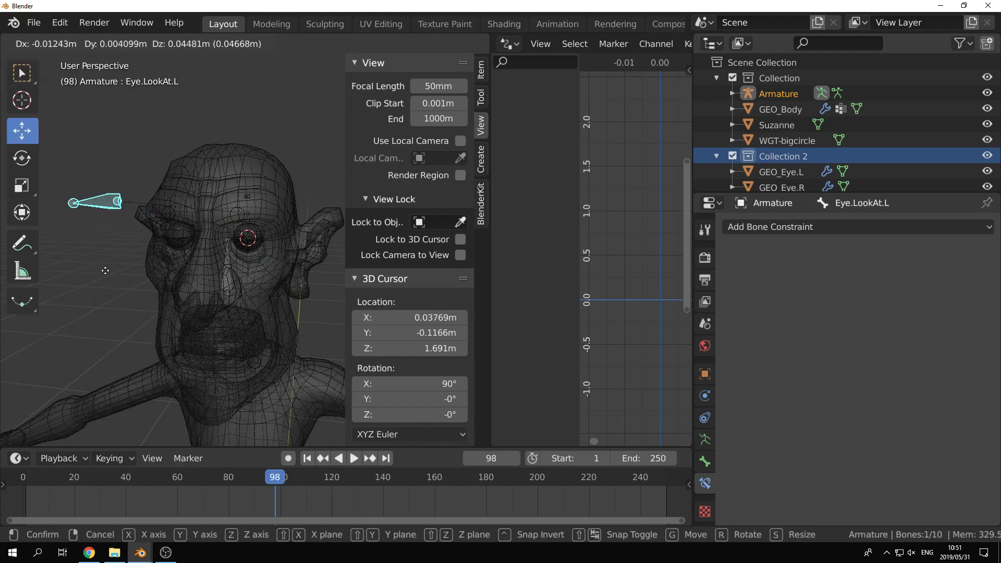
right_click(168, 298)
Step: Turn on the display of bone axes for the armature and view them around the left eyeball
scroll(244, 249, up, 5)
middle_drag(244, 249, 210, 279)
scroll(247, 258, up, 4)
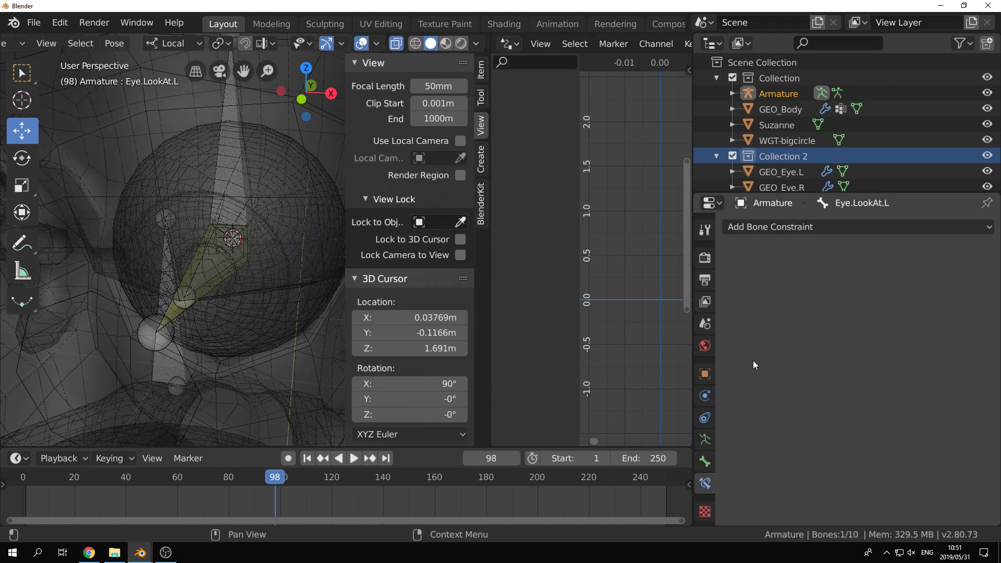
click(706, 440)
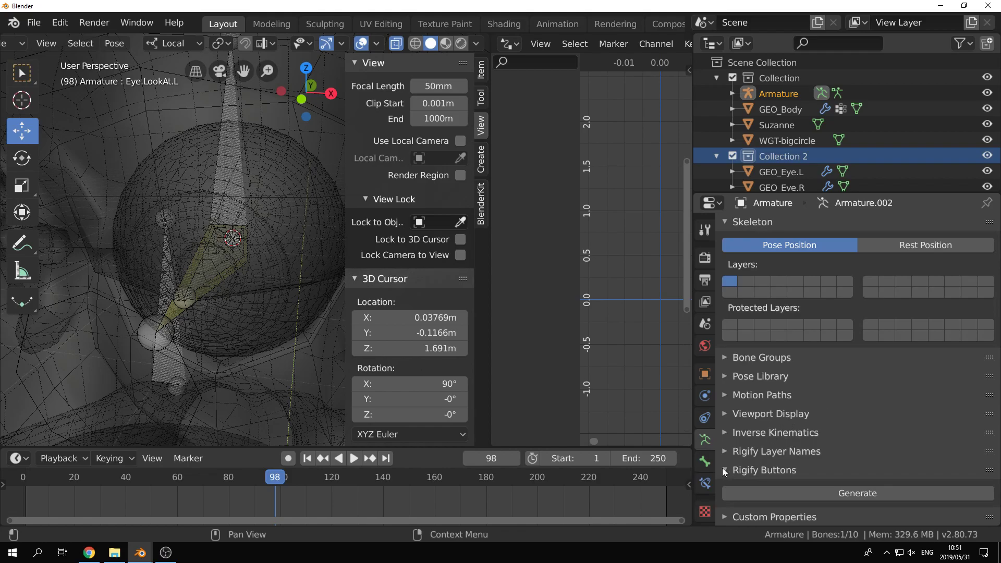
click(726, 415)
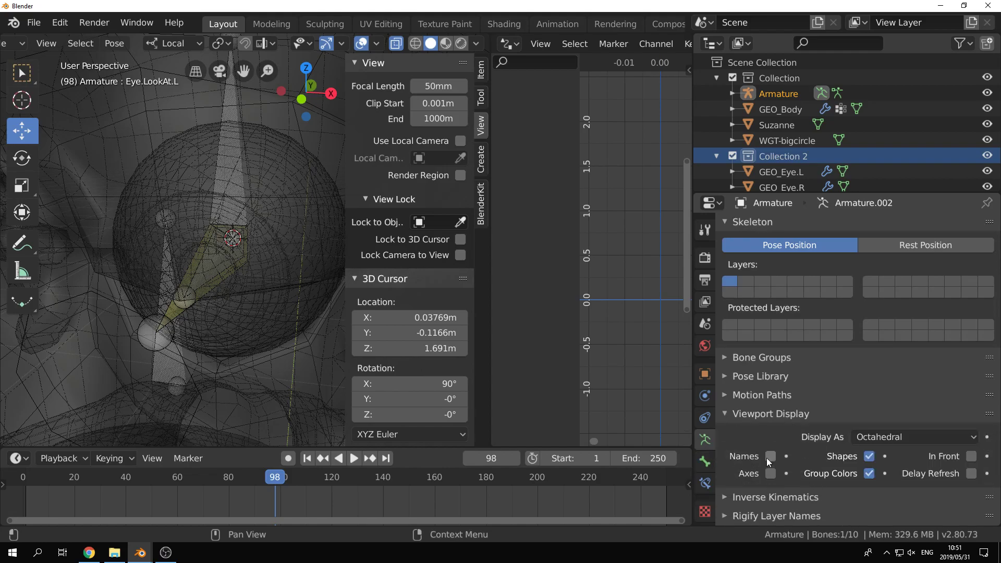
click(770, 473)
middle_drag(199, 306, 198, 295)
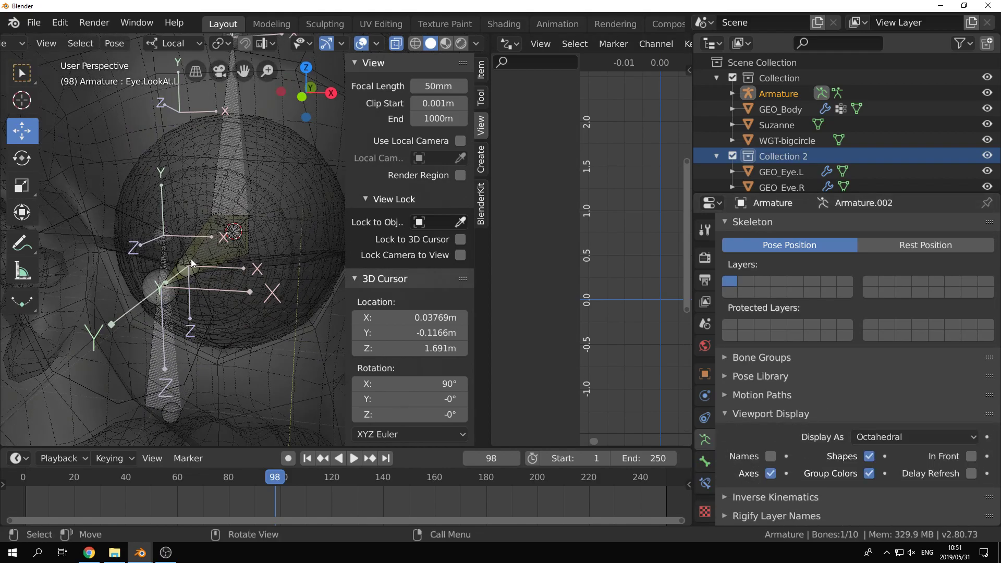
Step: Set the pole target of Eye.Main.L's IK constraint to the Armature's Eye.Pole.L bone
click(191, 249)
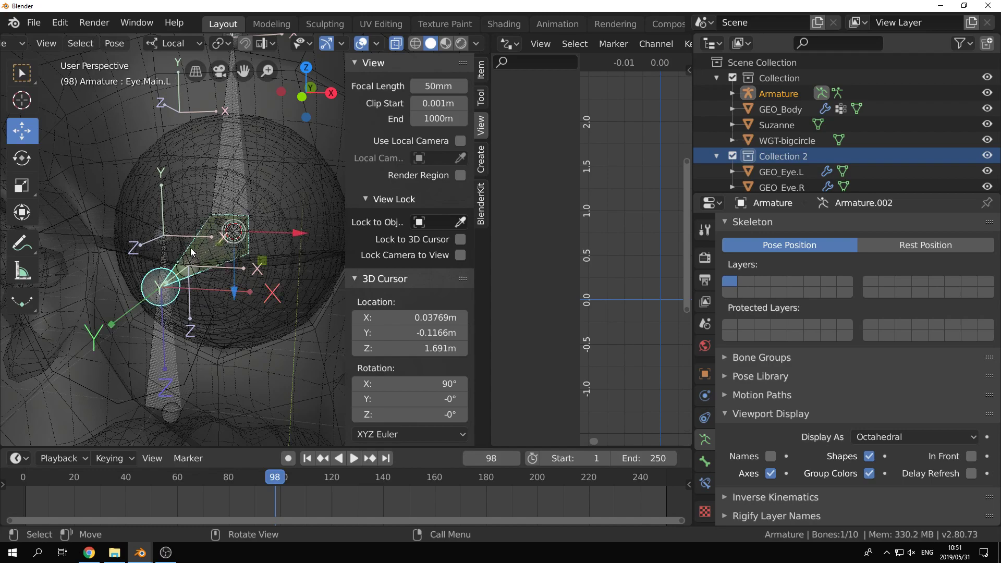
click(706, 484)
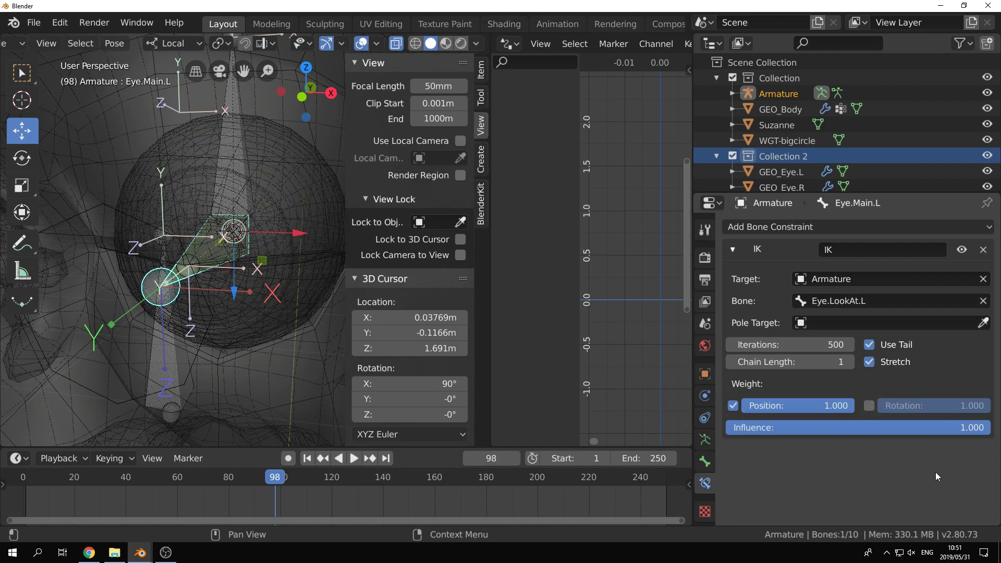
click(856, 319)
text(ar)
click(834, 344)
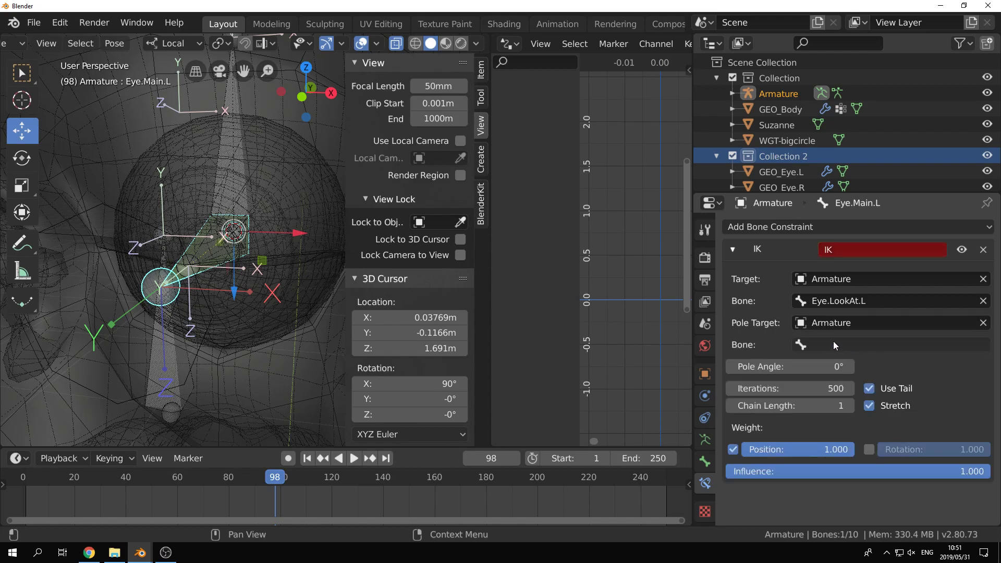
click(831, 342)
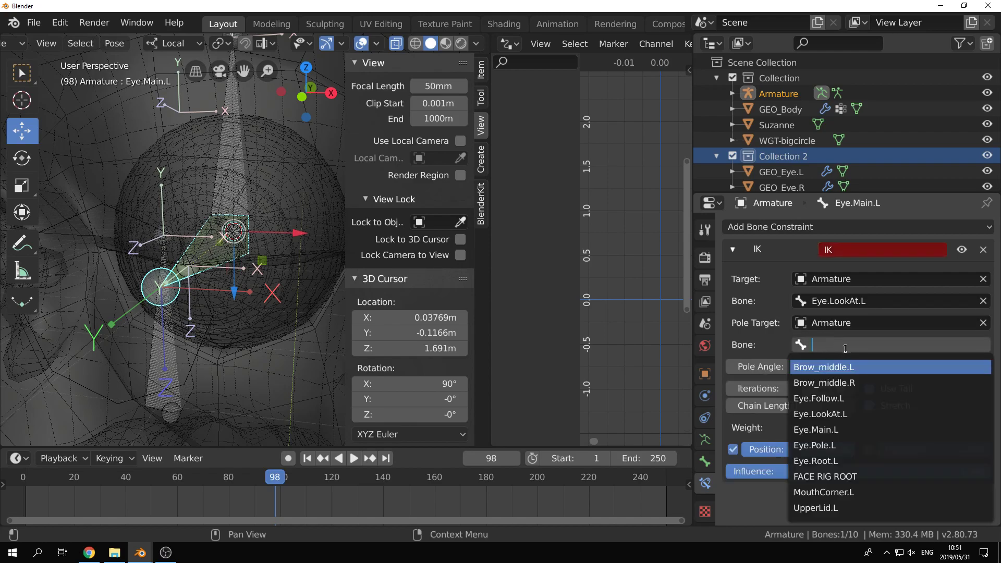
text(po)
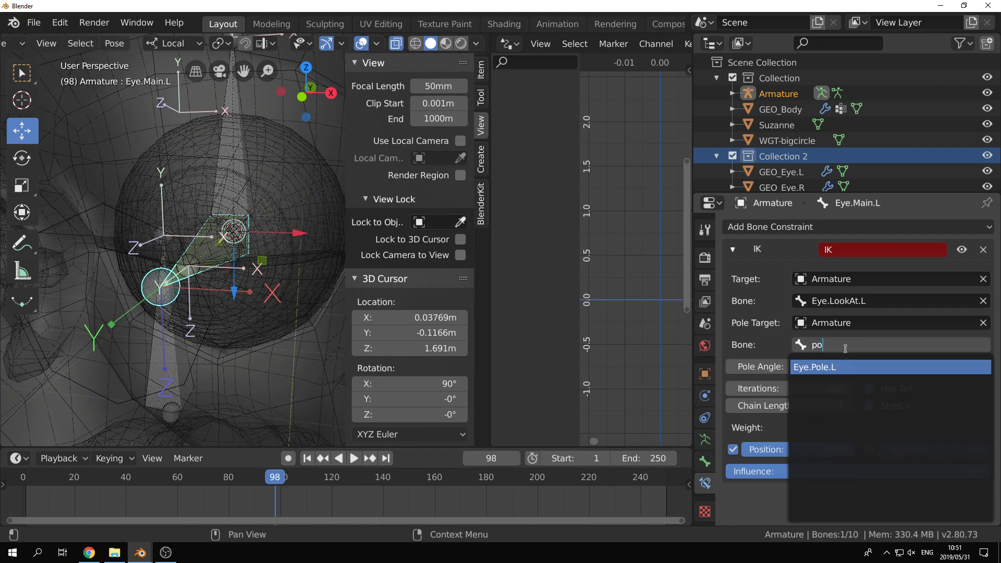
key(Return)
Step: Set the IK constraint's pole angle to -90° and scrub its influence to check the bone's alignment
middle_drag(234, 296, 263, 304)
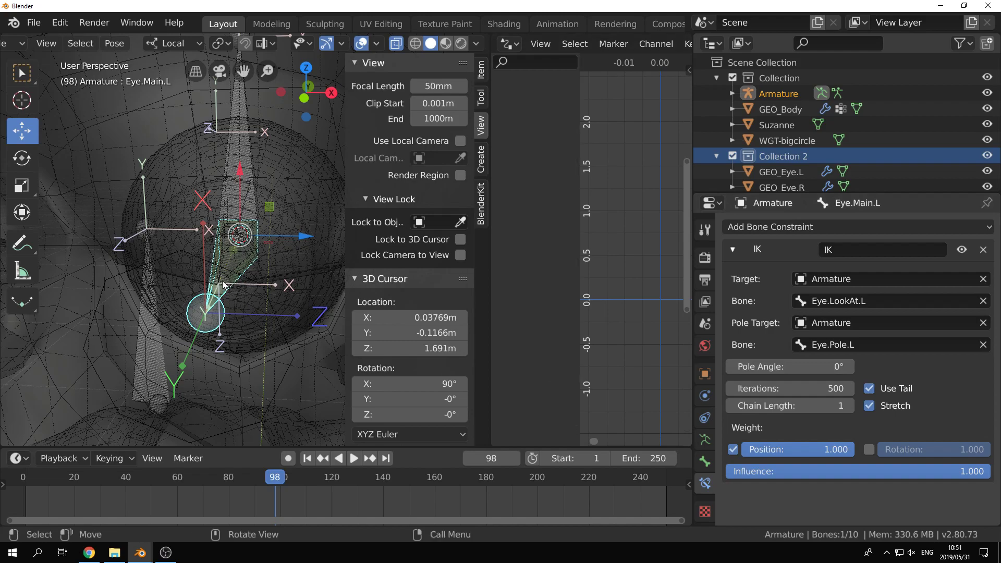
middle_drag(283, 317, 138, 315)
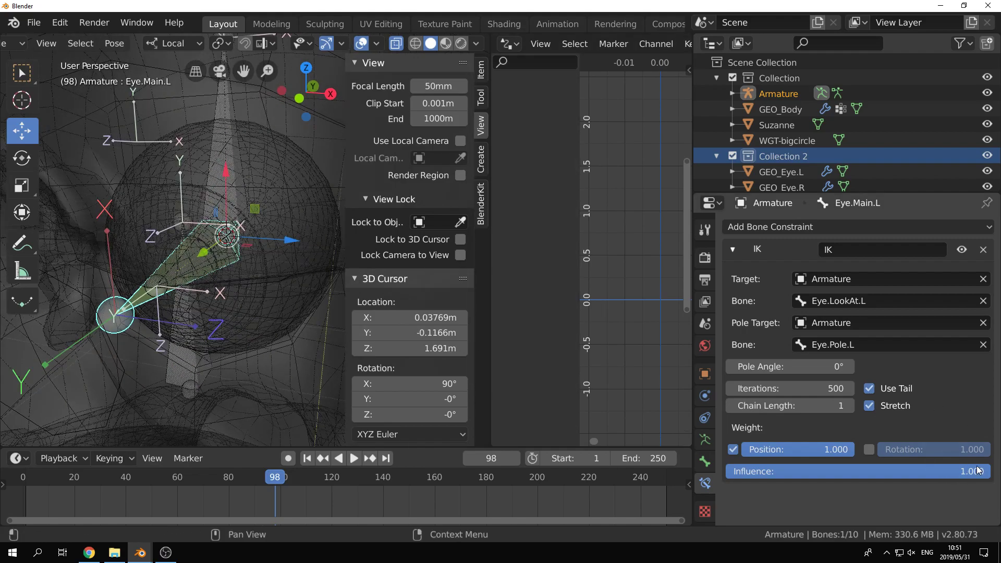
mouse_move(974, 471)
mouse_down()
mouse_move(730, 471)
mouse_move(992, 472)
mouse_move(725, 471)
mouse_move(984, 471)
mouse_up()
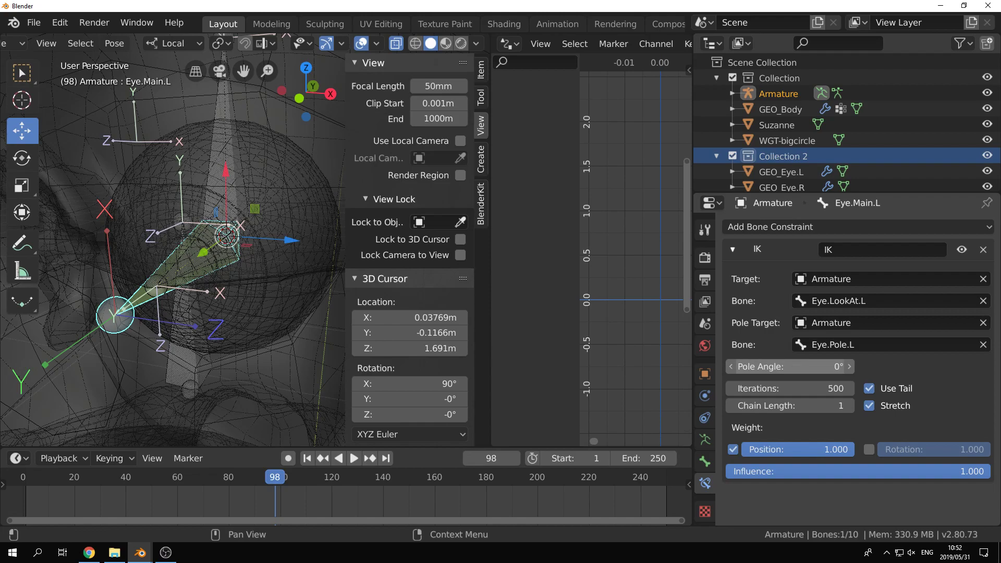
drag(790, 366, 730, 366)
click(800, 371)
text(-)
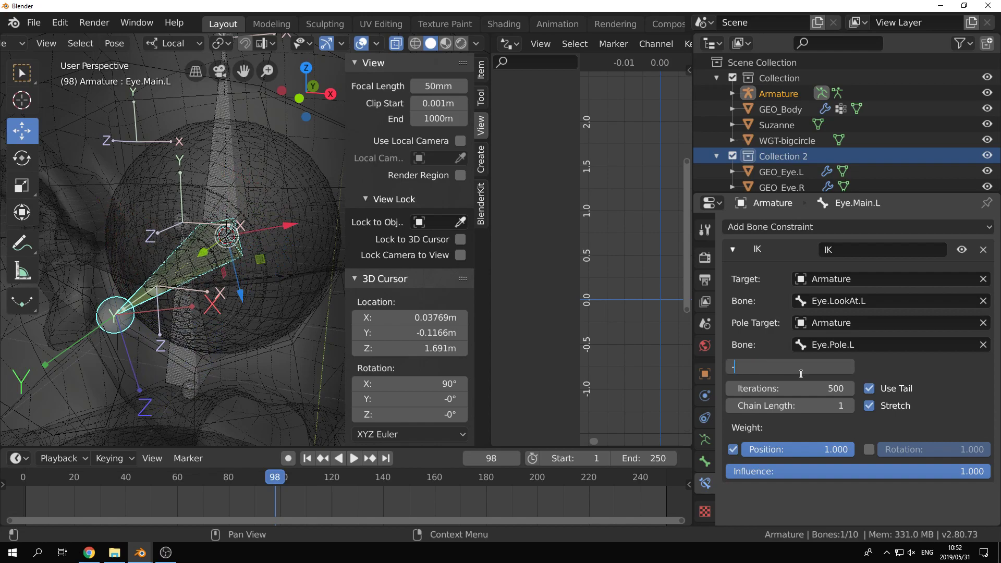
text(90)
key(Return)
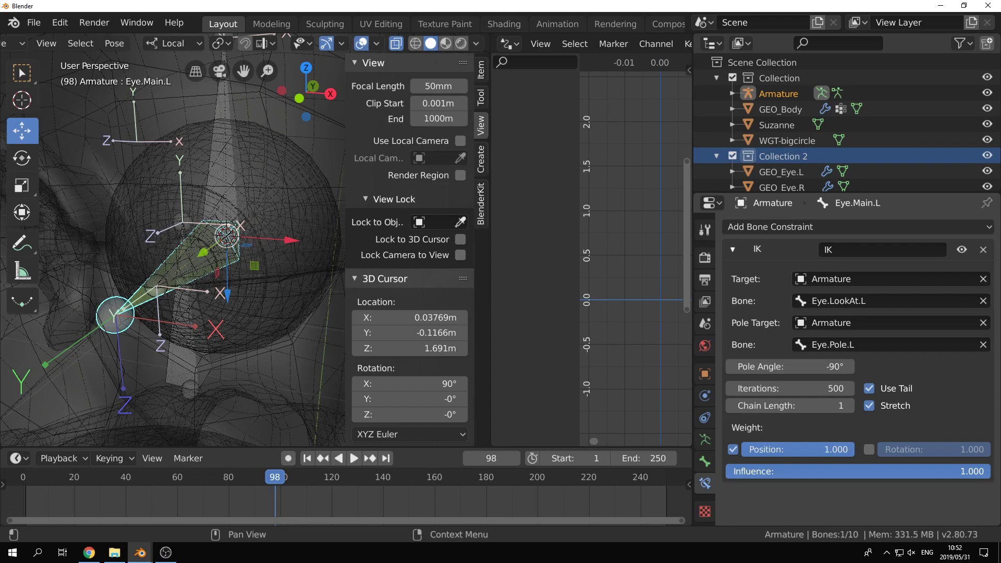
mouse_move(986, 471)
mouse_down()
mouse_move(727, 471)
mouse_move(992, 476)
mouse_up()
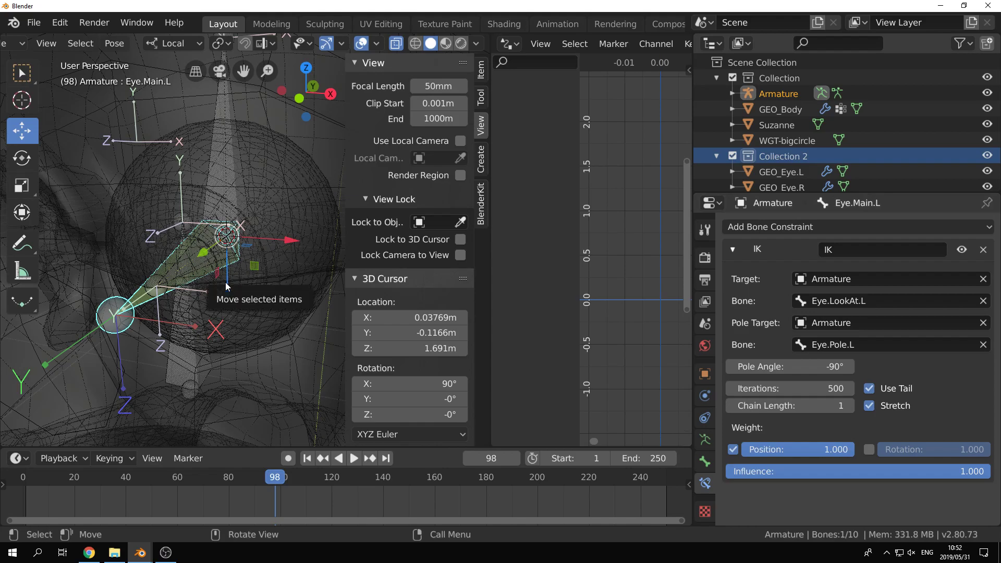
Step: Try moving Eye.LookAt.L to test how the eye bone tracks it with the pole target
scroll(217, 283, down, 7)
mouse_move(196, 302)
middle_down()
mouse_move(202, 296)
mouse_move(194, 308)
middle_up()
click(104, 333)
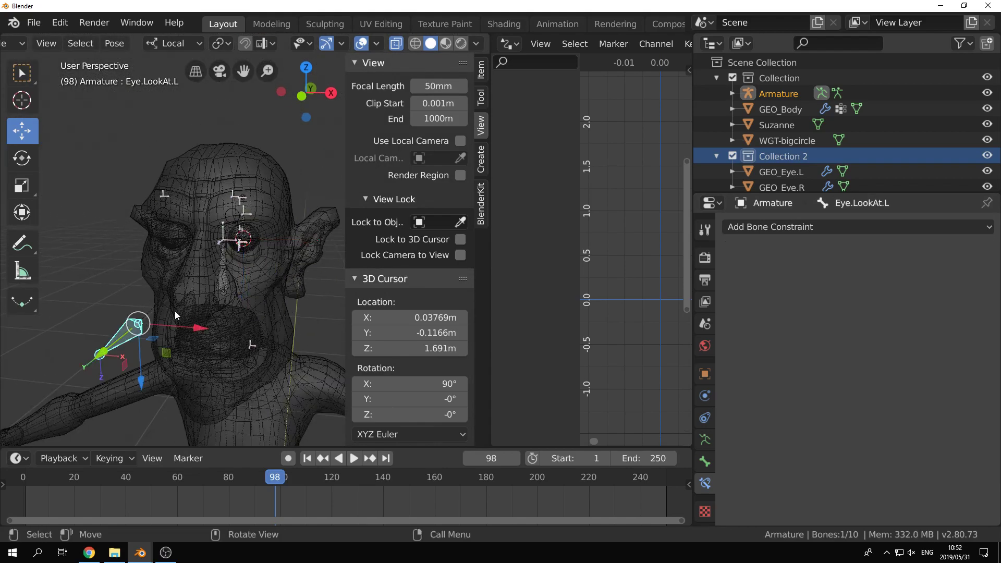
scroll(177, 310, up, 5)
scroll(179, 310, up, 3)
key(g)
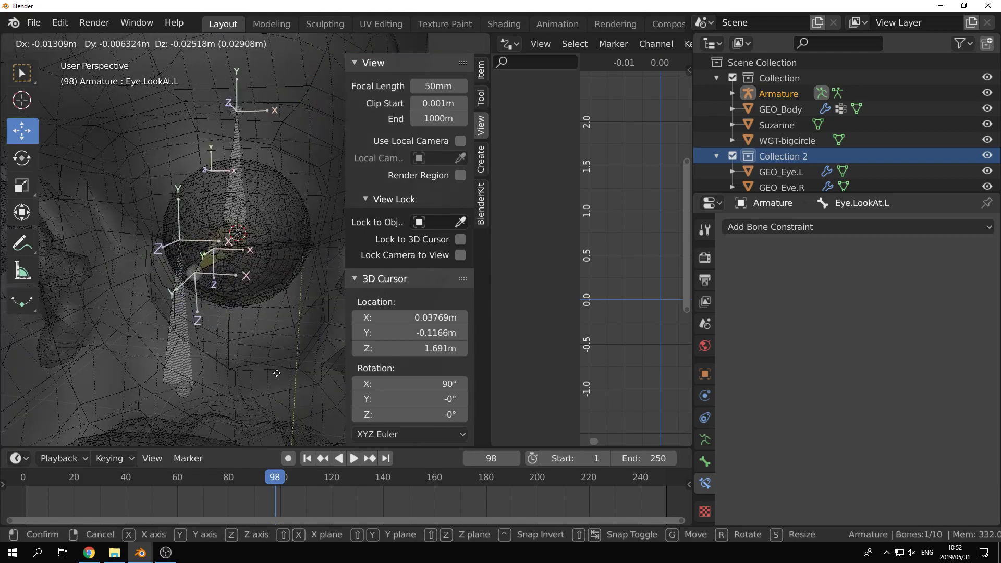
right_click(249, 352)
Step: Parent the GEO_Eye.L mesh to the armature's Eye.Main.L bone using the Bone parenting option
middle_drag(250, 352, 227, 309)
scroll(154, 295, up, 2)
key(ctrl+Tab)
click(224, 312)
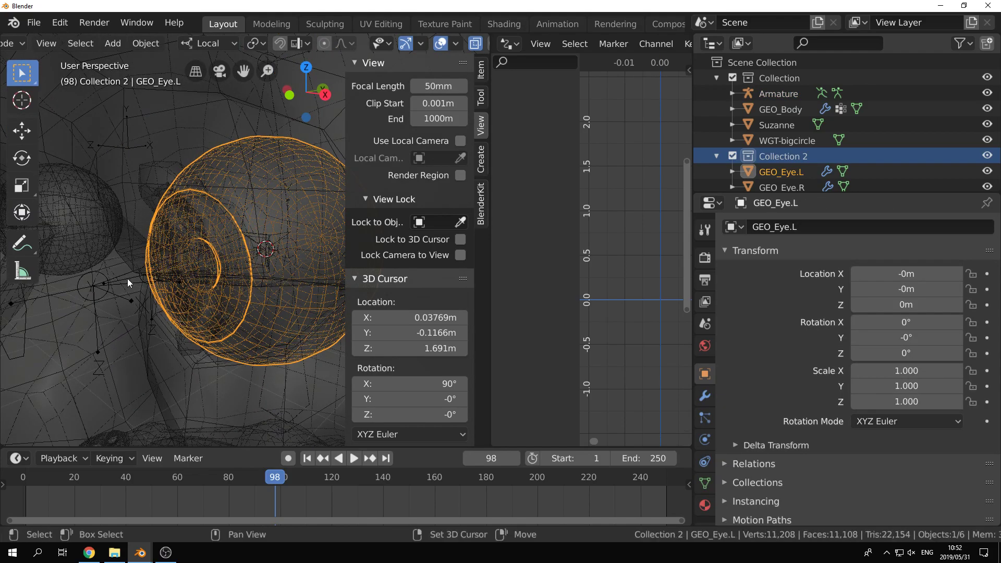
shift+click(127, 278)
click(214, 306)
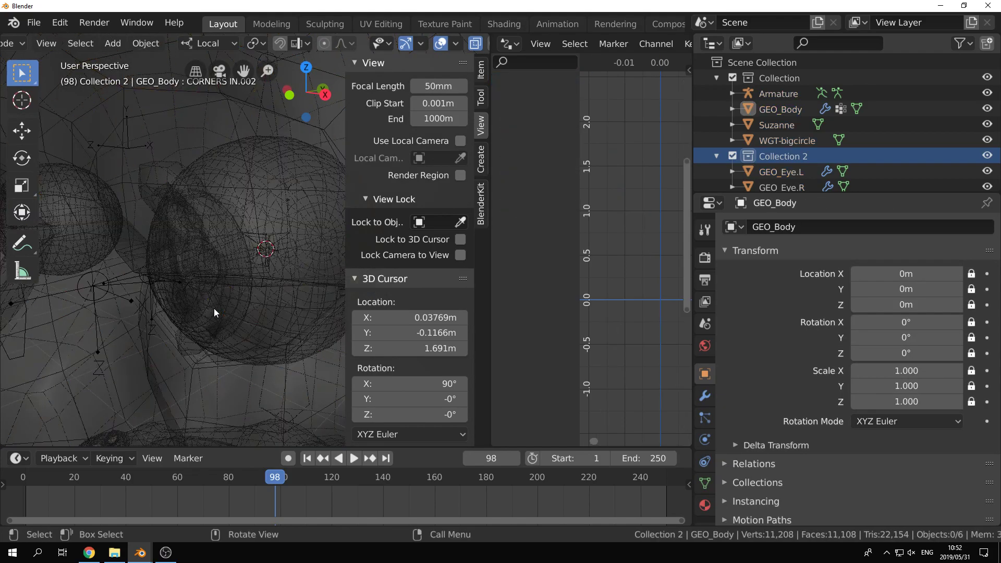
click(210, 308)
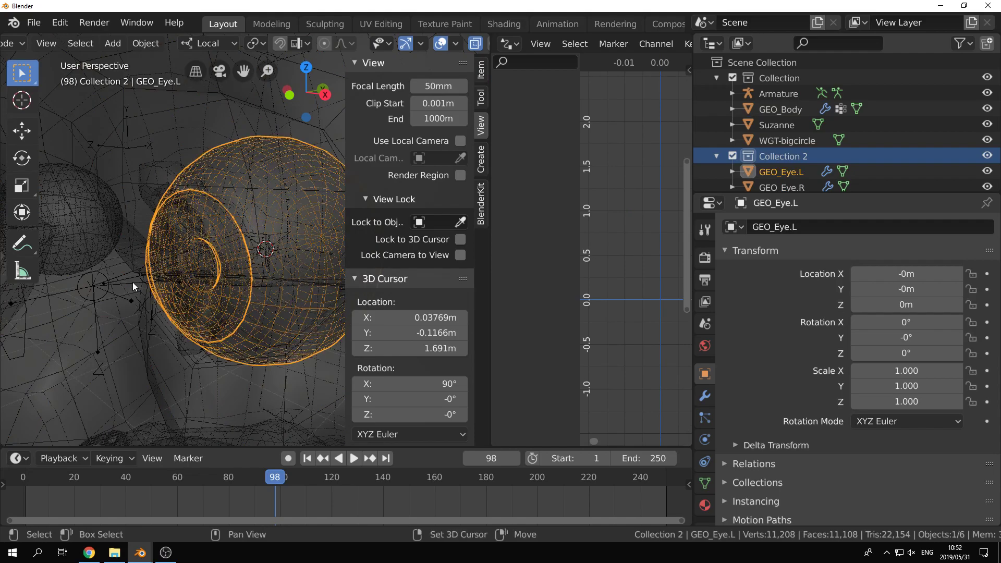
scroll(133, 282, down, 8)
shift+click(97, 267)
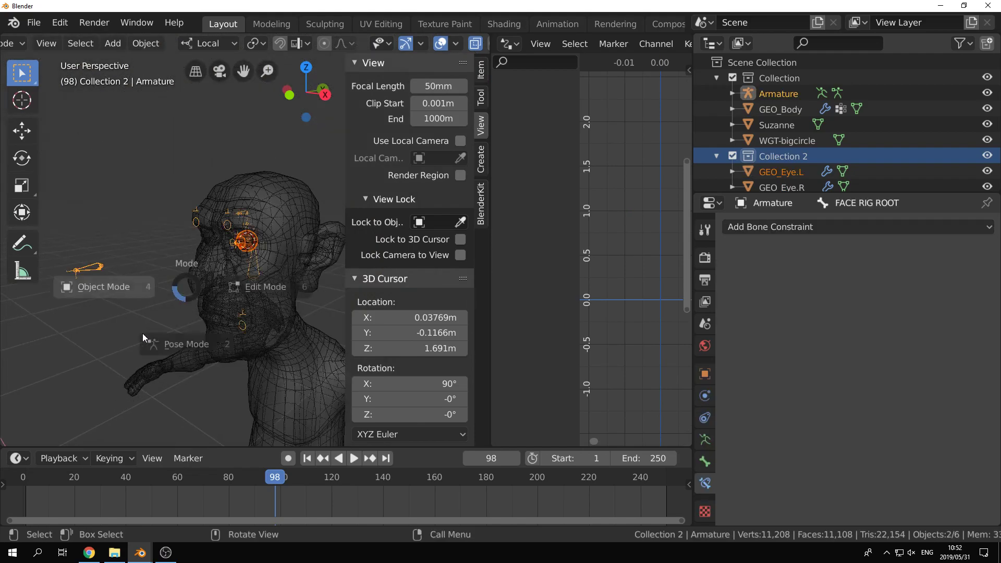
scroll(209, 267, up, 8)
key(ctrl+Tab)
click(207, 356)
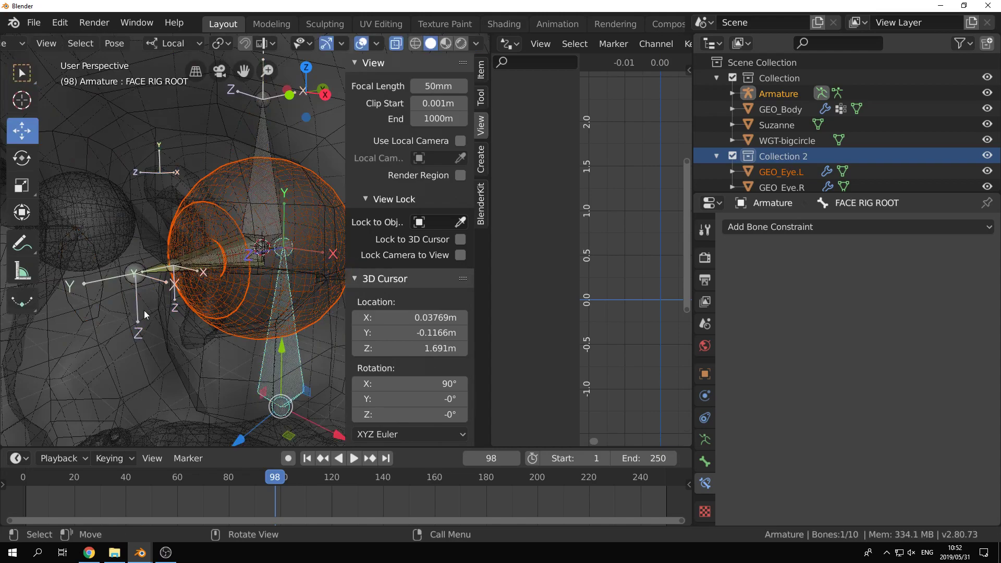
scroll(111, 288, up, 2)
shift+click(125, 280)
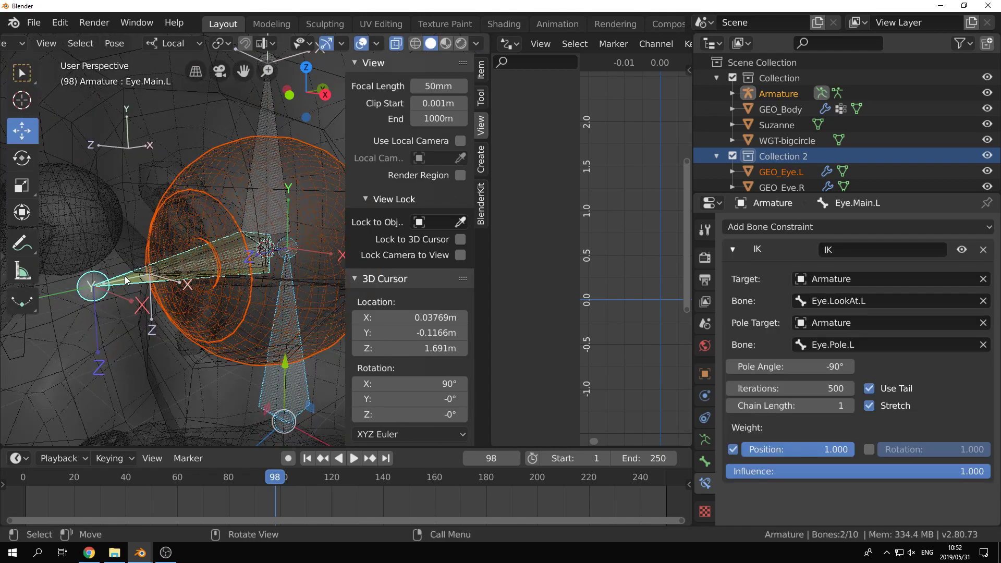
key(ctrl+p)
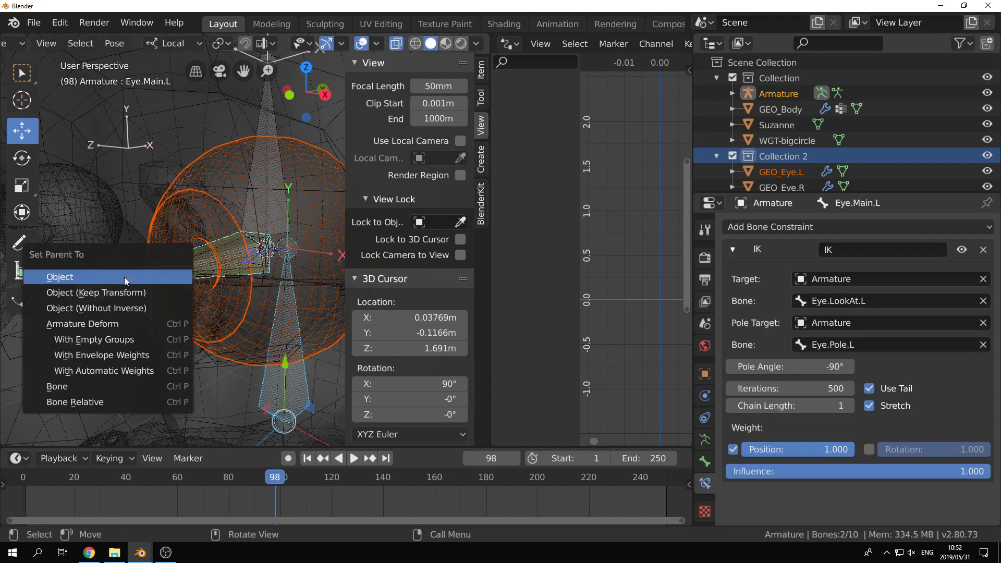
click(94, 387)
Step: Turn off X-ray shading and try moving Eye.LookAt.L to test the left eyeball's movement
scroll(223, 178, down, 8)
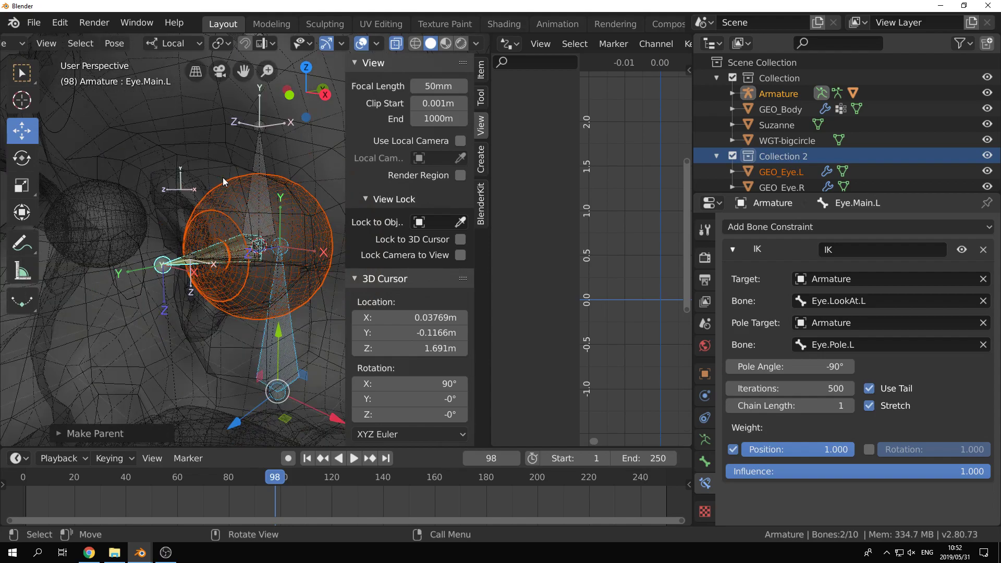
key(z)
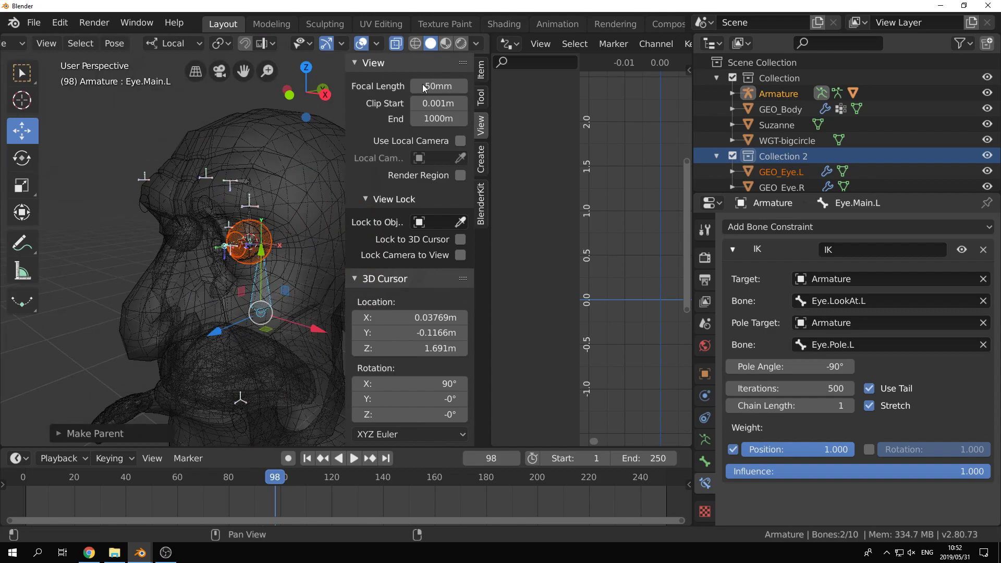
click(396, 43)
middle_drag(130, 237, 180, 238)
scroll(181, 239, down, 2)
click(111, 280)
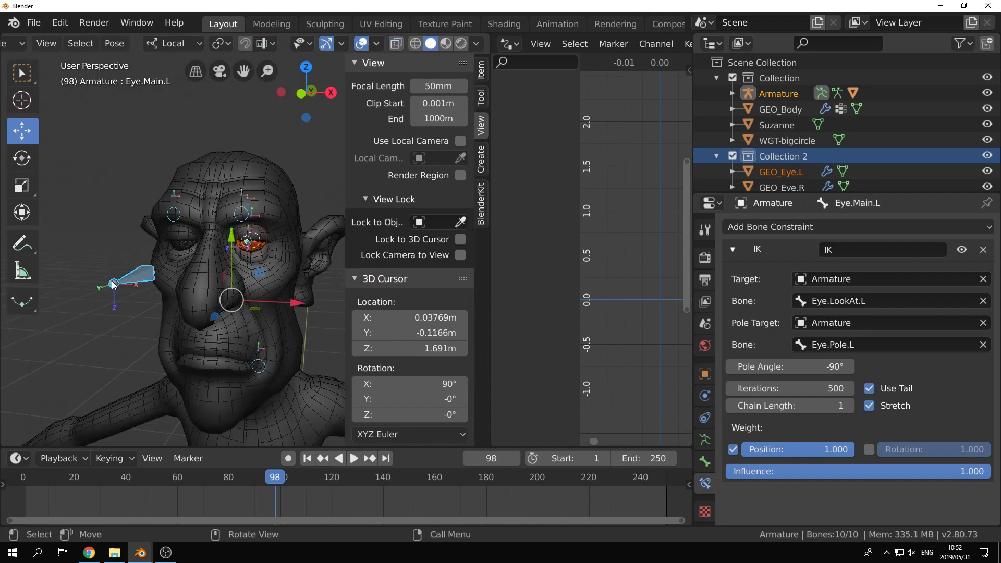
scroll(224, 286, up, 9)
key(g)
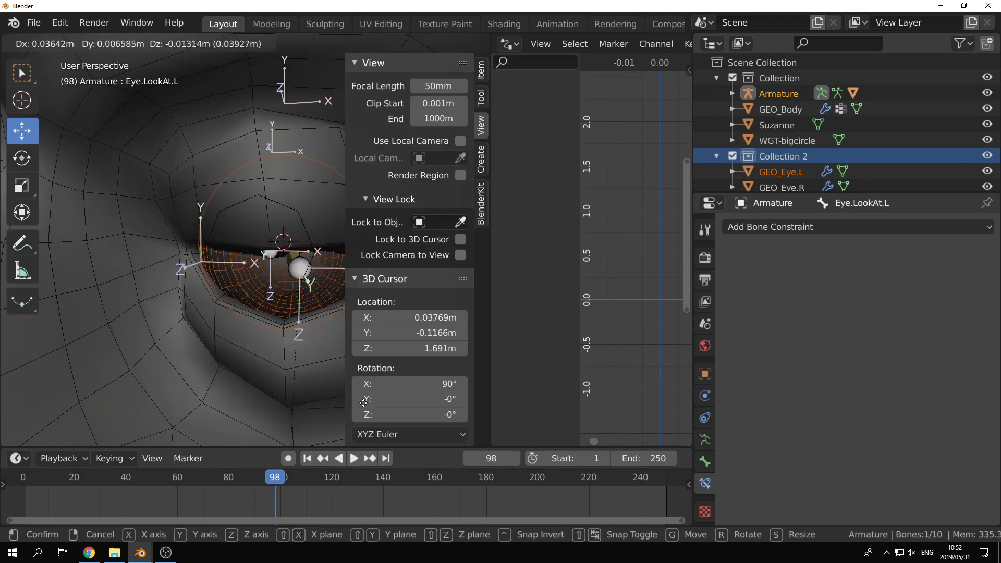
right_click(248, 346)
Step: Select Eye.Main.L and turn X-ray back on with solid shading around the left eye
mouse_move(254, 337)
middle_down()
mouse_move(232, 273)
mouse_move(189, 337)
mouse_move(199, 297)
middle_up()
click(195, 306)
key(z)
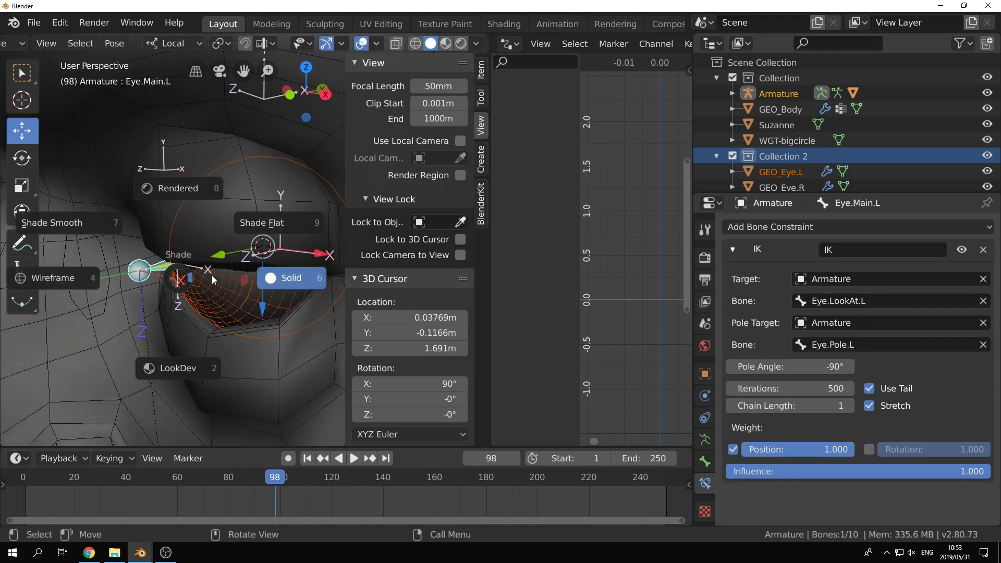
click(305, 276)
click(396, 44)
scroll(201, 290, up, 3)
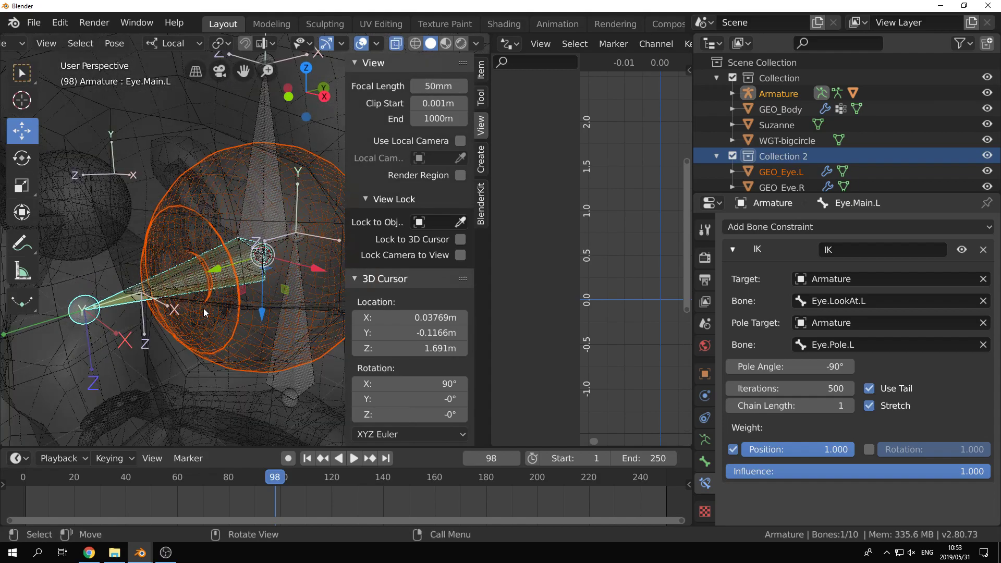
Step: Add a Copy Rotation constraint to Eye.Follow.L with Eye.Main.L as its target
click(173, 279)
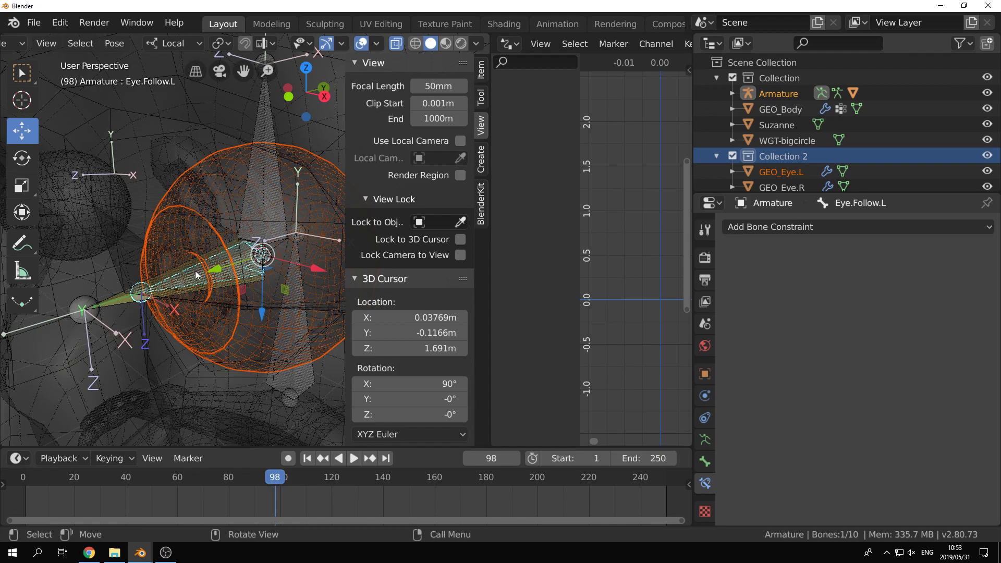
click(117, 304)
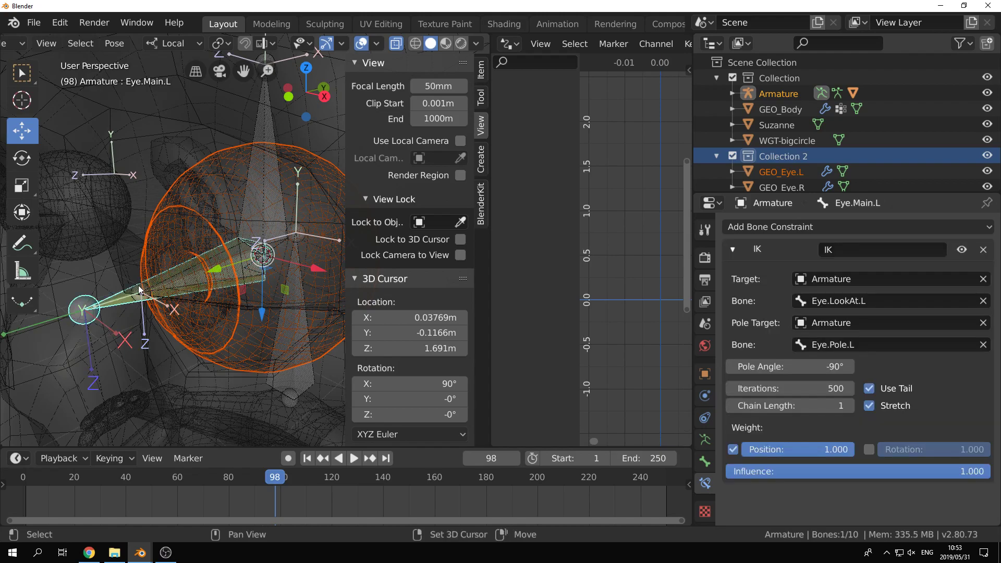
shift+click(140, 290)
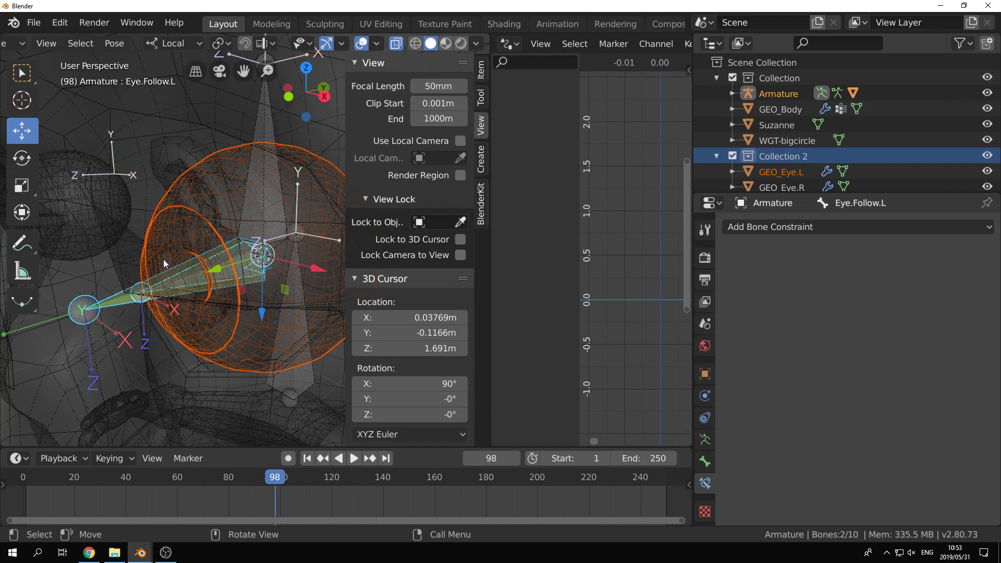
key(shift+ctrl+c)
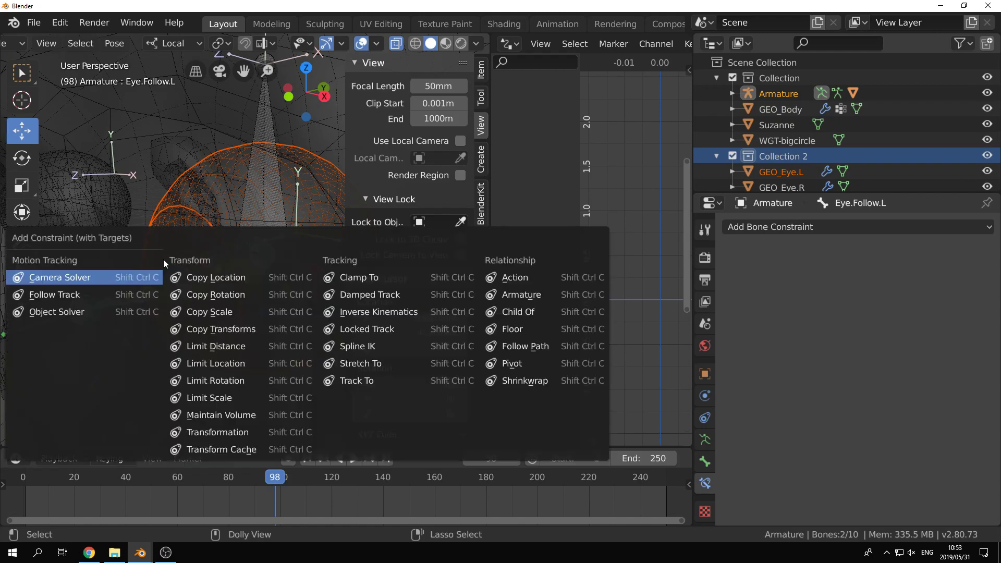
click(234, 295)
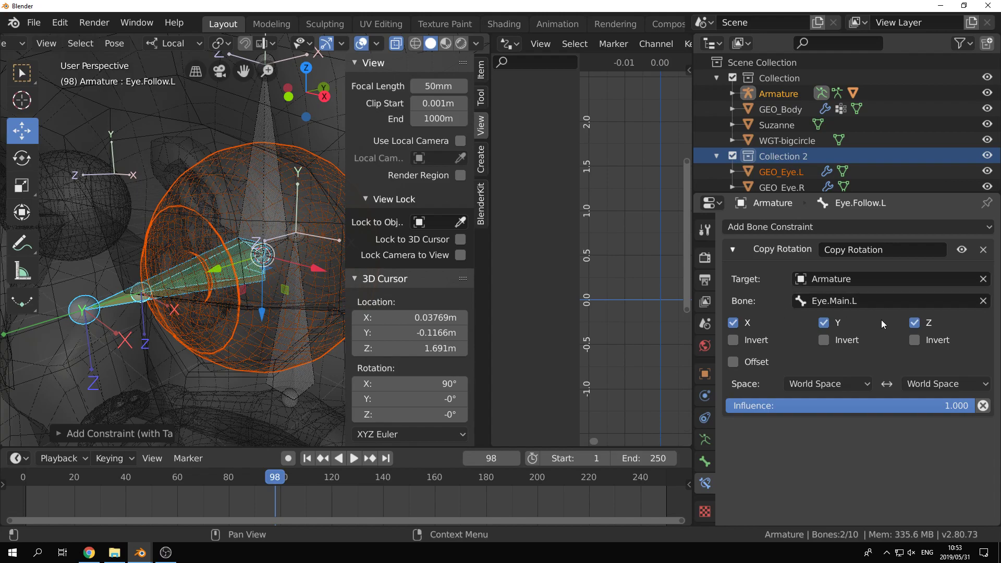
Step: Set both of the Copy Rotation constraint's spaces to Local Space and its influence to 0.25
click(861, 384)
click(855, 454)
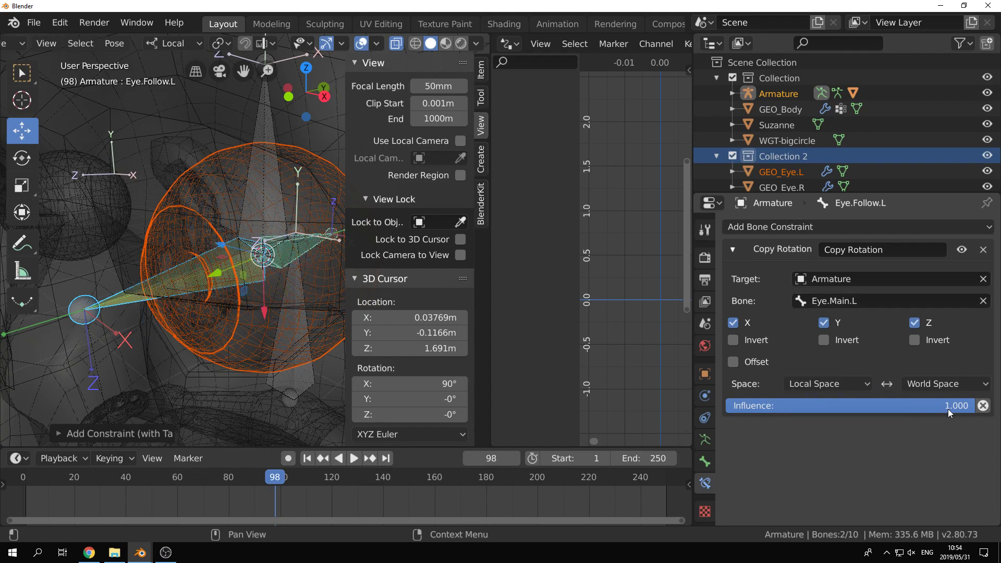
click(949, 383)
click(939, 452)
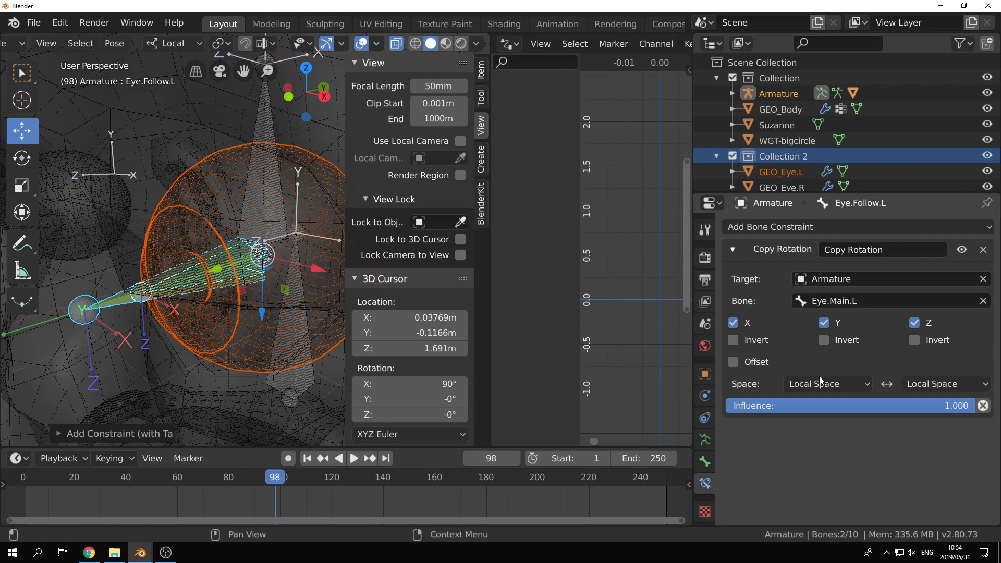
click(825, 406)
text(.25)
key(Return)
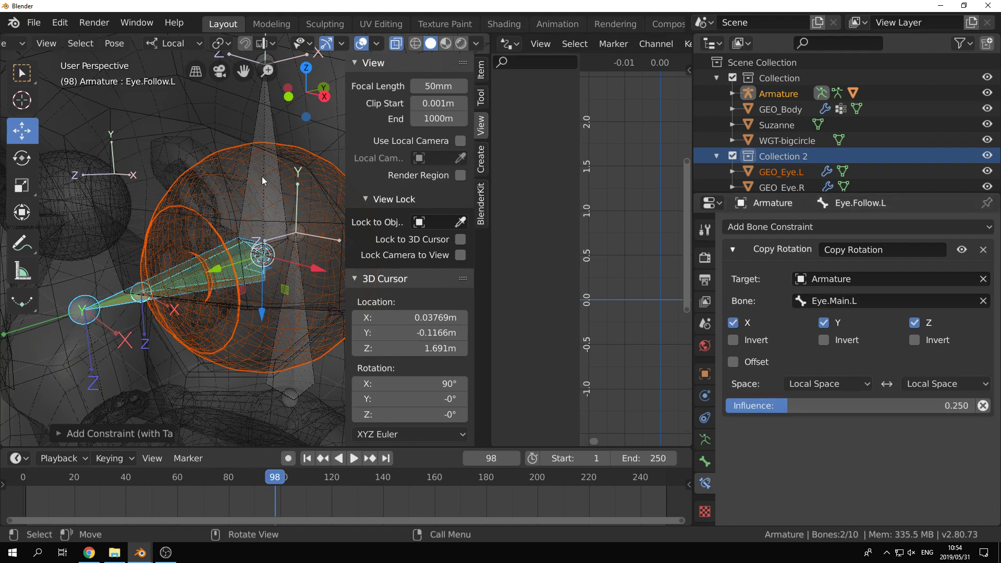
scroll(286, 190, down, 8)
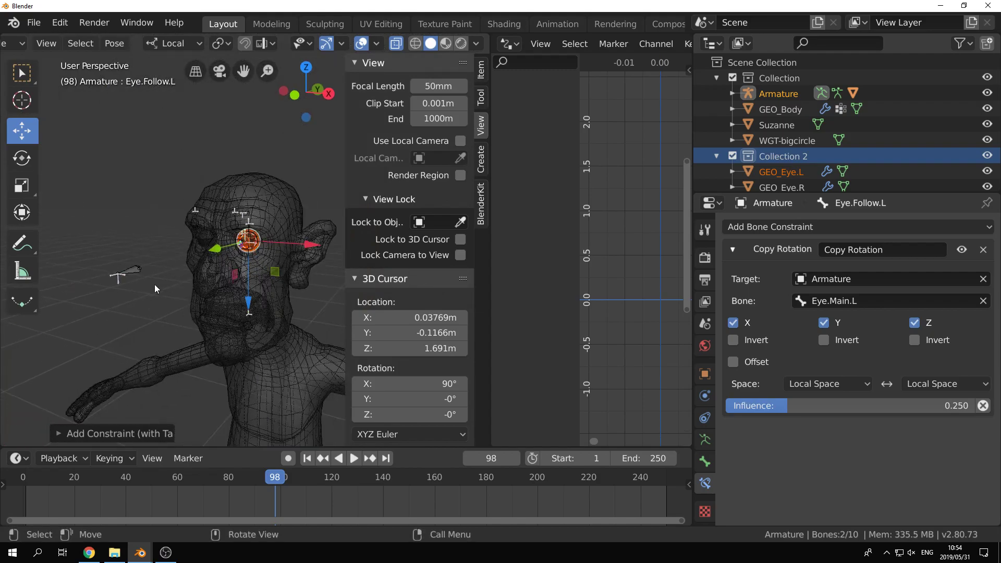
Step: Test the left eye constraints by trial-moving Eye.LookAt.L and watching the bones inside the eyeball
scroll(154, 284, down, 1)
click(154, 282)
scroll(227, 278, up, 10)
key(g)
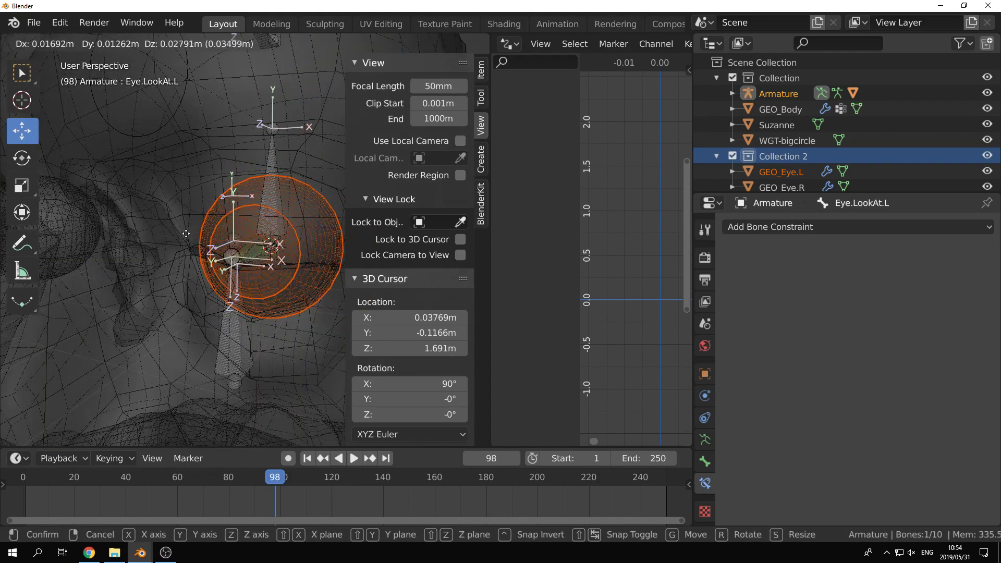
right_click(203, 318)
scroll(203, 318, up, 4)
middle_drag(203, 317, 195, 308)
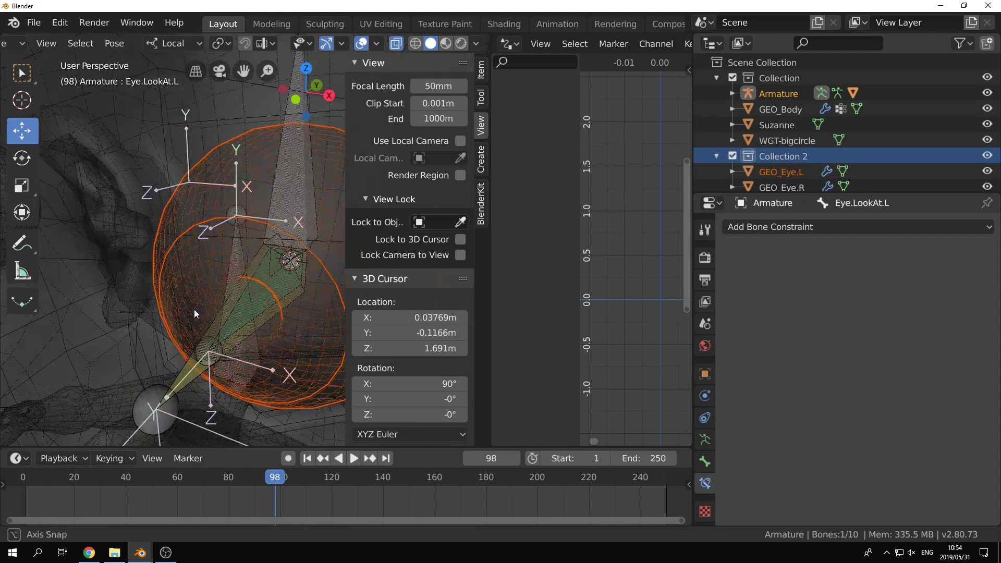
key(g)
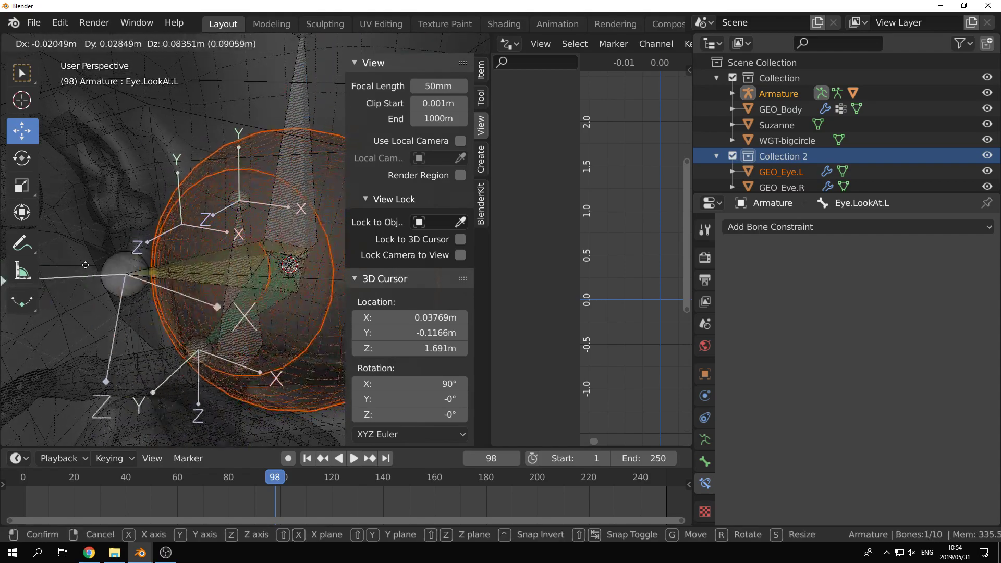
right_click(130, 227)
Step: Switch to Object Mode, select GEO_Body and turn off X-ray shading around the left eye
scroll(116, 260, down, 8)
middle_drag(219, 282, 179, 308)
key(ctrl+Tab)
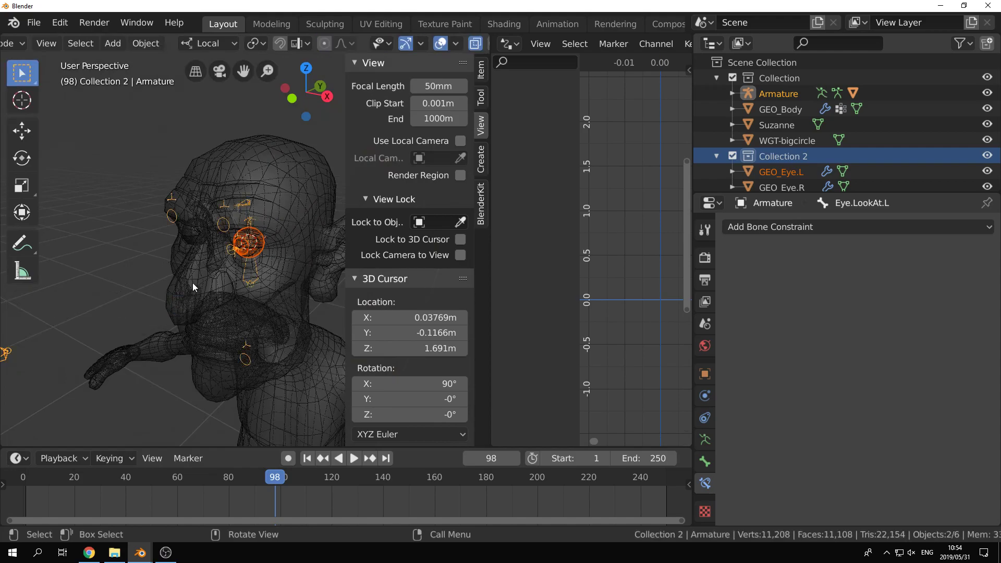
click(192, 283)
mouse_move(184, 302)
middle_down()
mouse_move(201, 289)
mouse_move(180, 287)
middle_up()
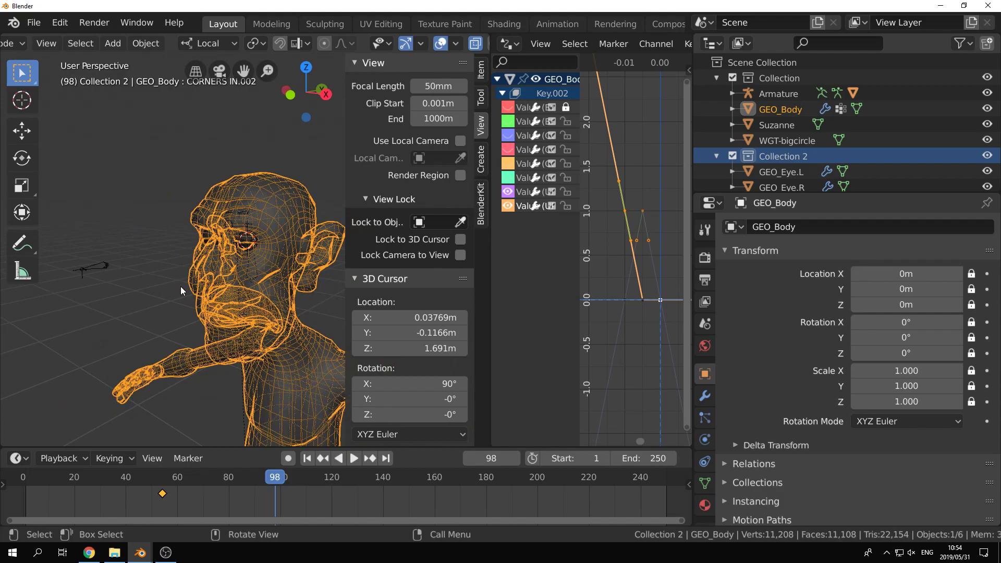
scroll(227, 263, up, 4)
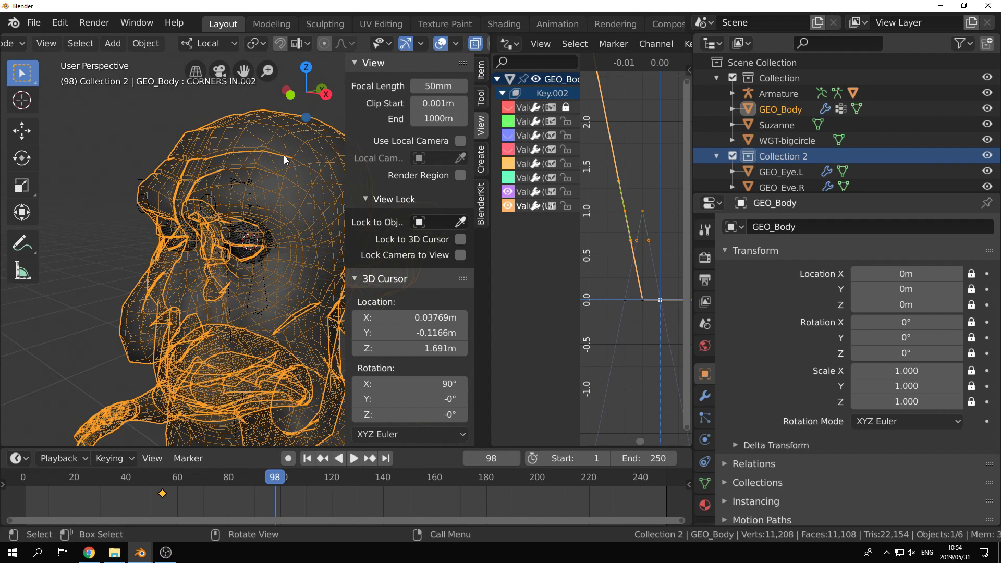
key(z)
click(378, 161)
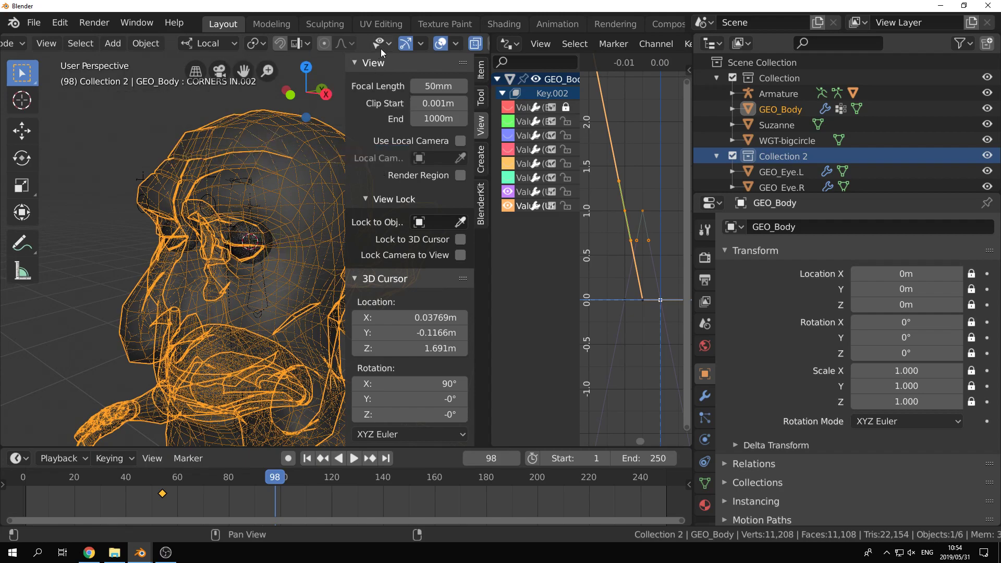
click(475, 44)
scroll(219, 178, up, 6)
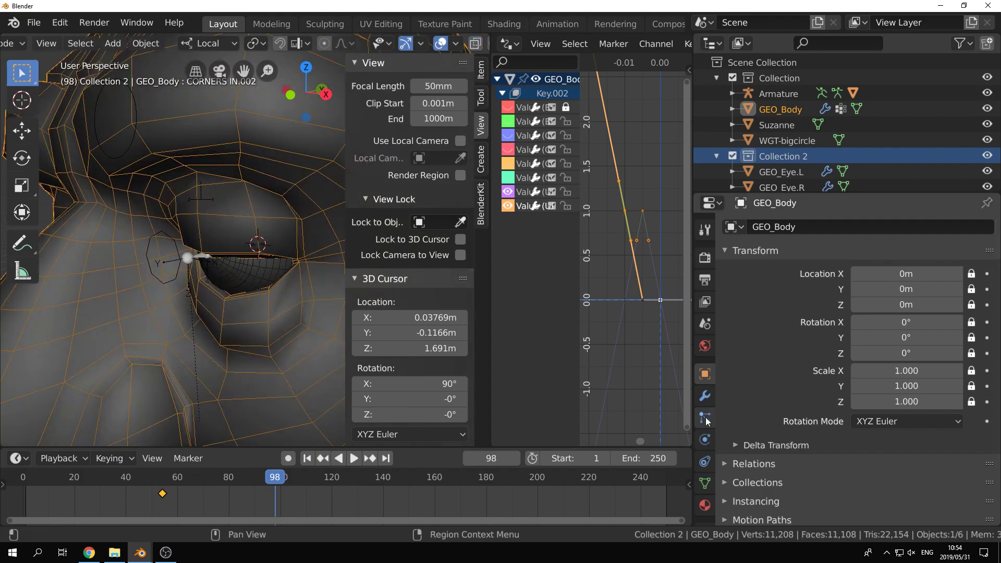
scroll(266, 255, up, 1)
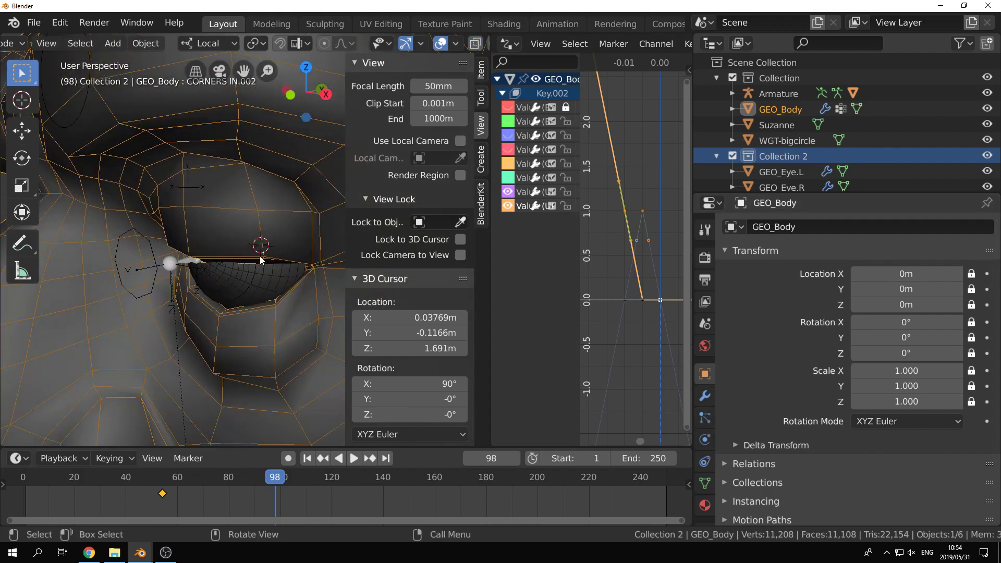
Step: Try to copy the name of the Eye.Follow.L bone from the outliner
click(199, 264)
key(ctrl+Tab)
click(201, 264)
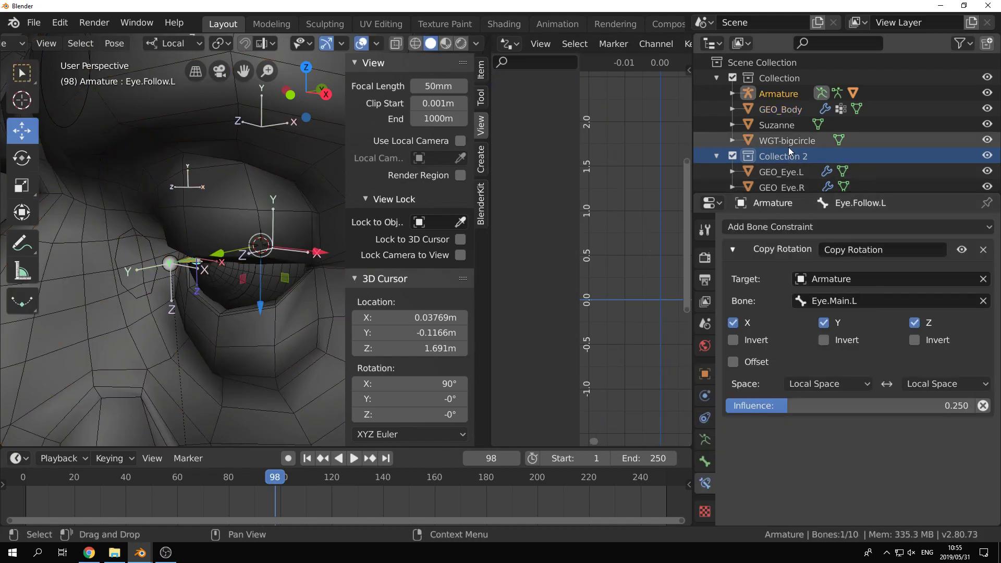
key(period)
click(852, 119)
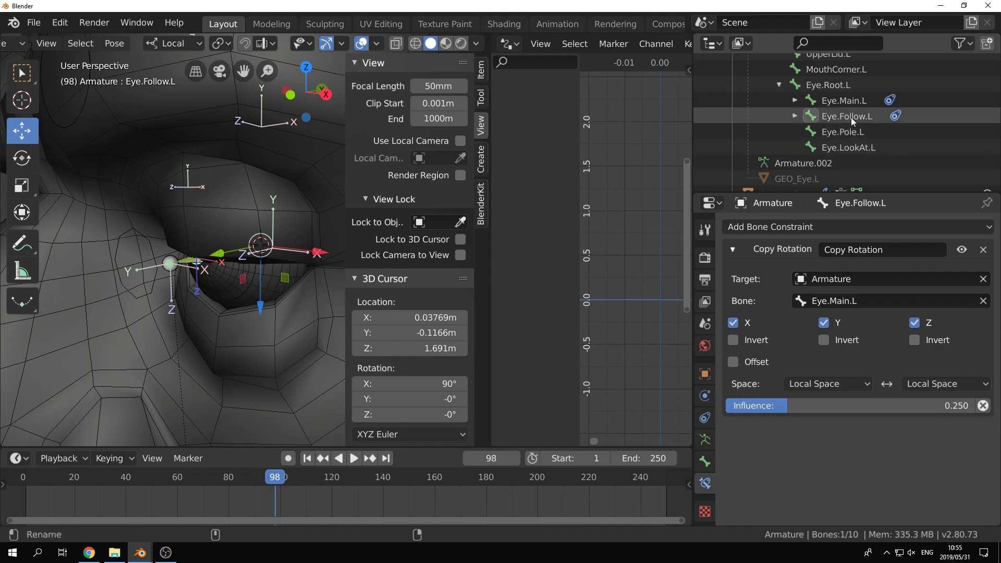
key(ctrl+c)
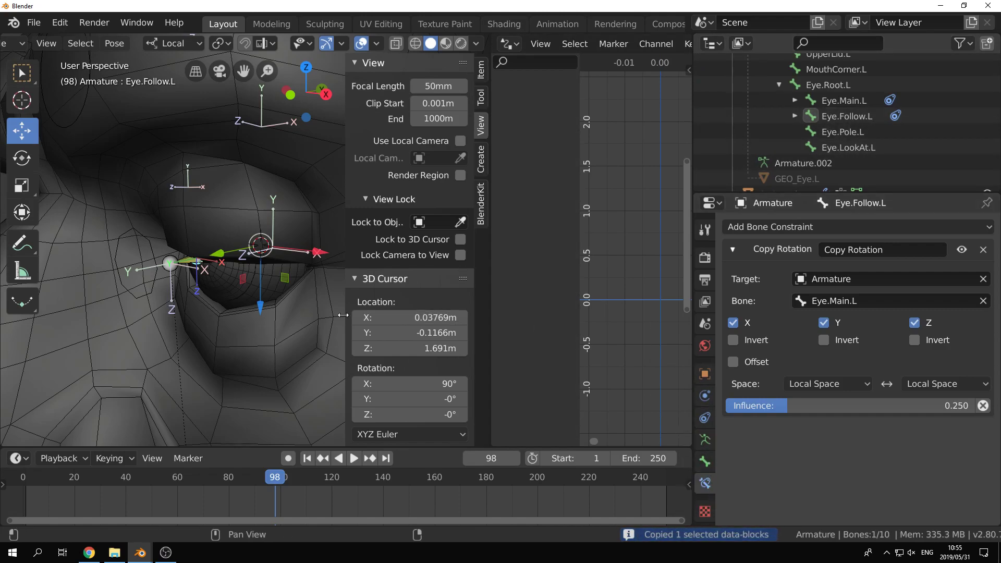
Step: Reselect GEO_Body in Object Mode and add a vertex group named Eye.Follow.L to it
click(286, 393)
key(ctrl+Tab)
click(256, 347)
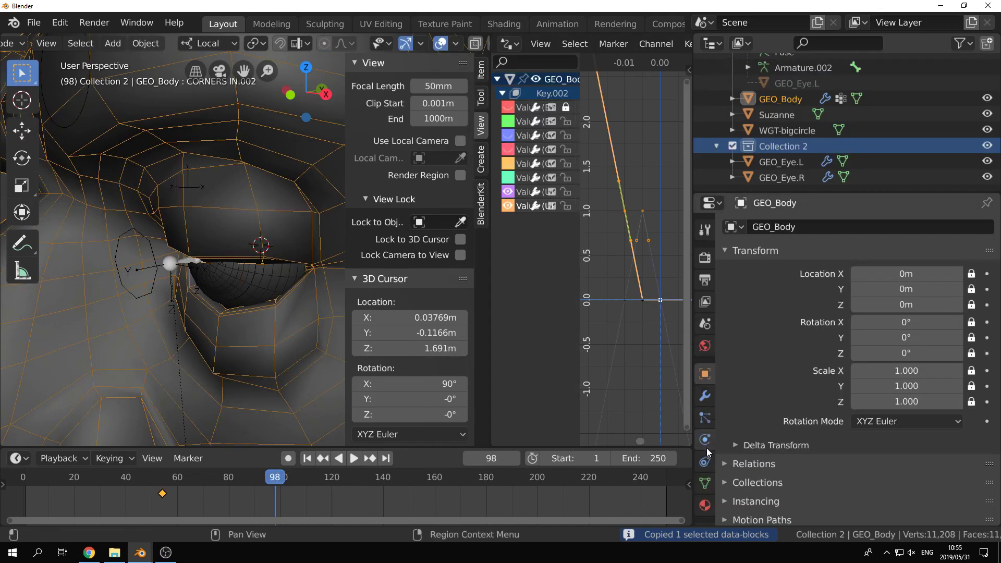
click(705, 483)
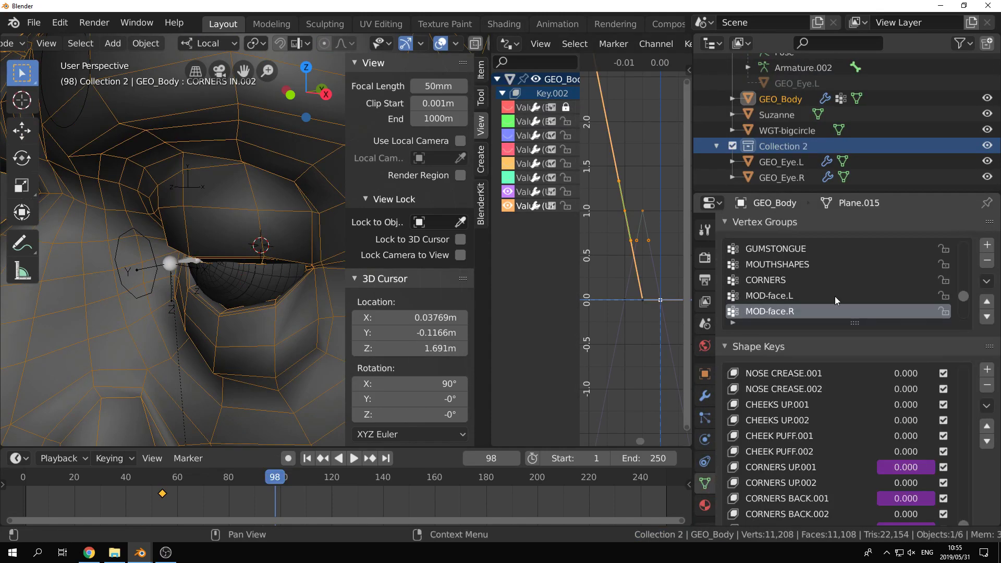
click(987, 244)
key(ctrl+v)
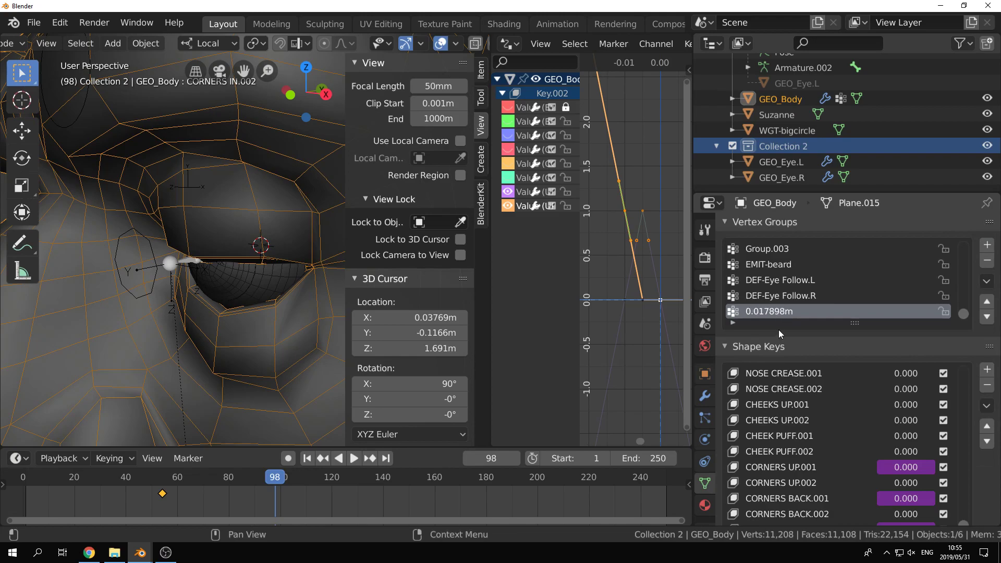
double_click(779, 312)
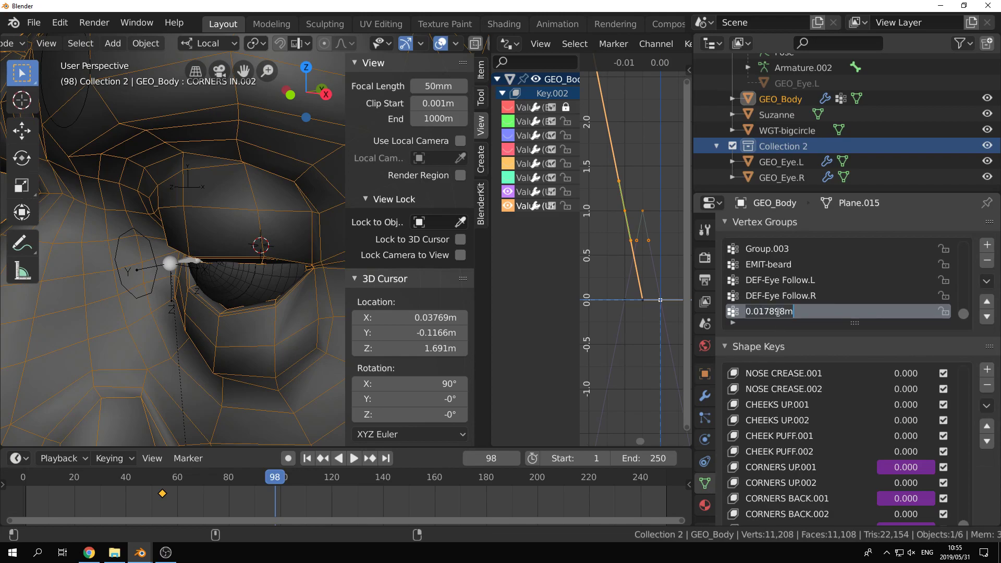
text(Eye.F)
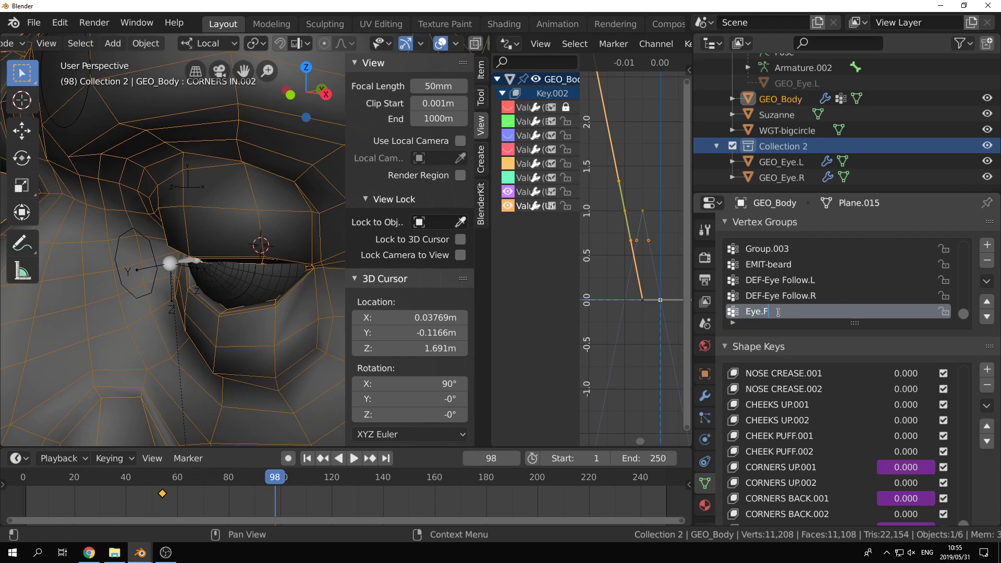
text(ollow.L)
Step: Select the face loop around the left eye opening, grow it and assign it to Eye.Follow.L with weight 1.000
key(ctrl+Tab)
click(333, 226)
key(3)
alt+click(204, 296)
key(ctrl+KP_Add)
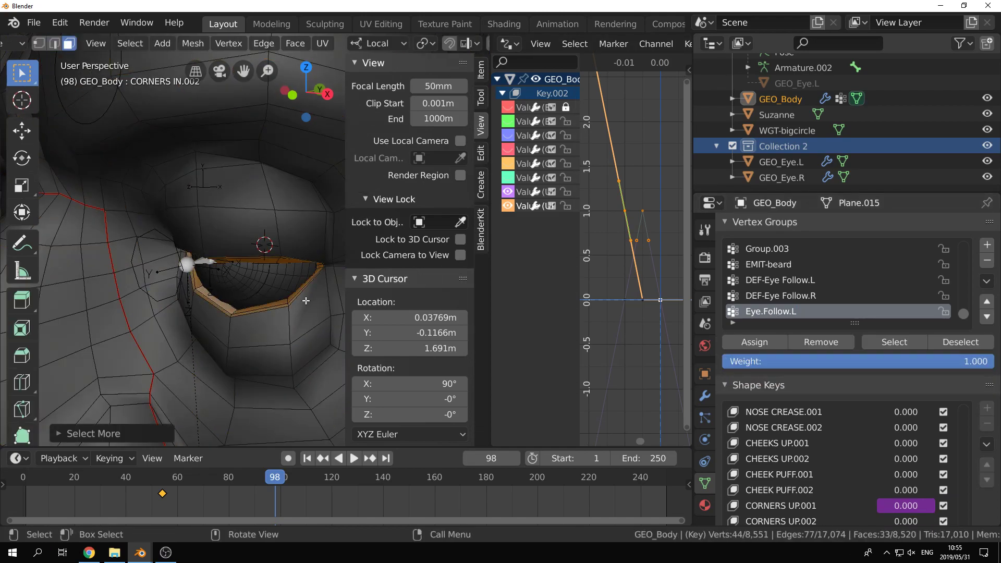
click(747, 345)
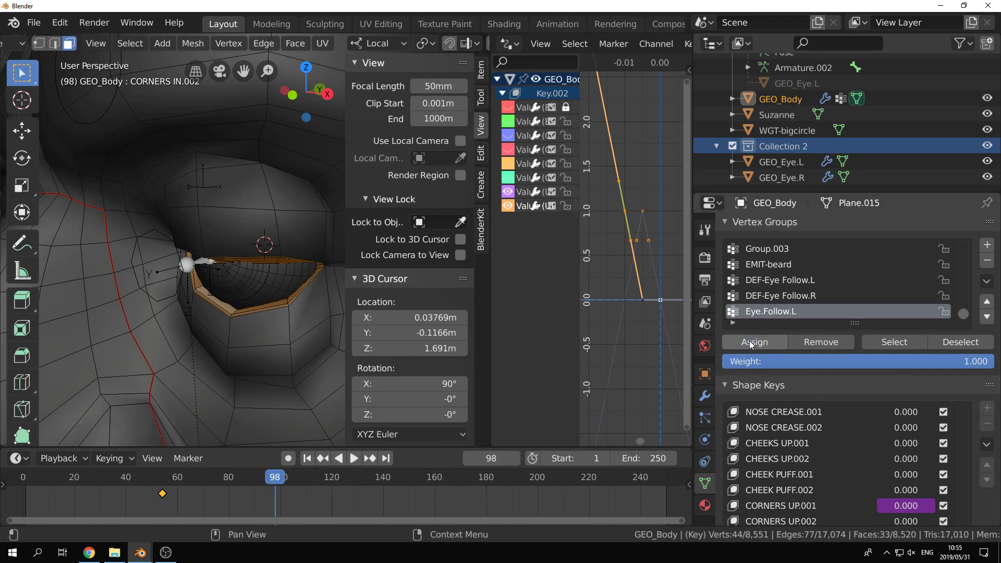
key(Tab)
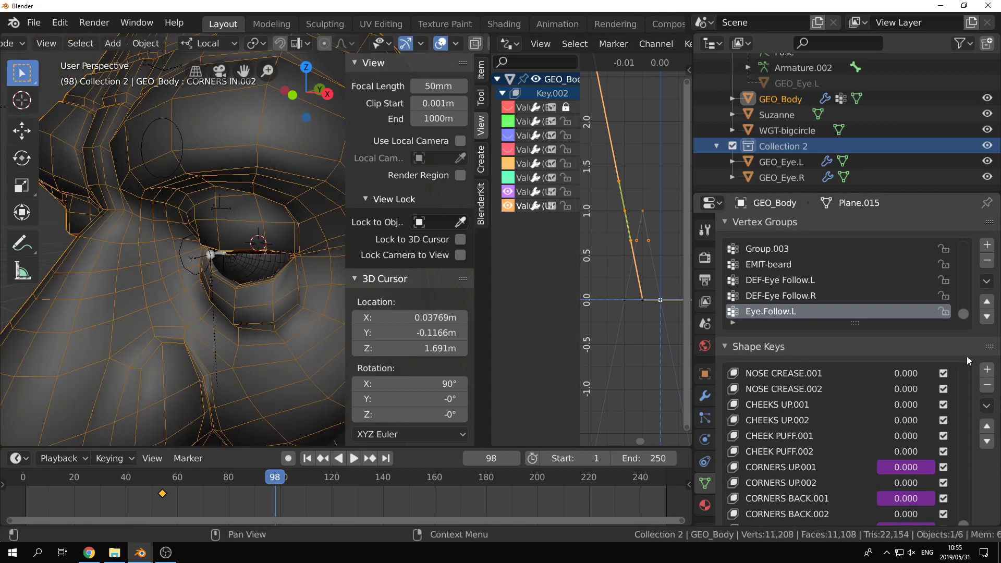
Step: Set the armature as the object of GEO_Body's Armature modifier
click(704, 392)
click(732, 250)
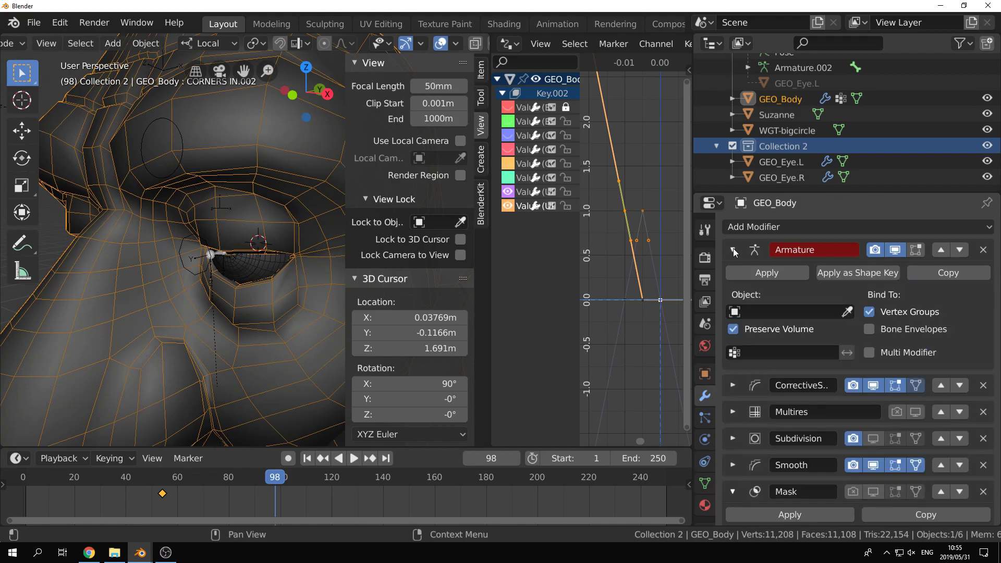
click(772, 312)
click(760, 331)
Step: Put the armature in Pose Mode and move Eye.LookAt.L to test how the left eyelids follow
scroll(186, 318, down, 5)
middle_drag(186, 317, 161, 262)
click(149, 256)
key(ctrl+Tab)
click(139, 252)
key(KP_Decimal)
key(g)
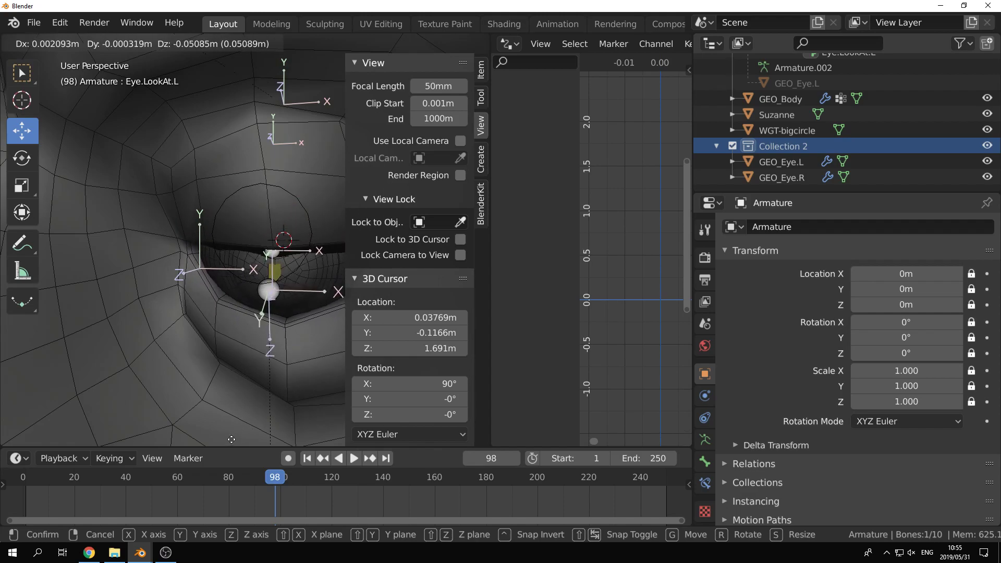
click(133, 319)
Step: Switch the armature to Edit Mode and turn on X-ray shading to expose the left eye bones
scroll(133, 318, down, 10)
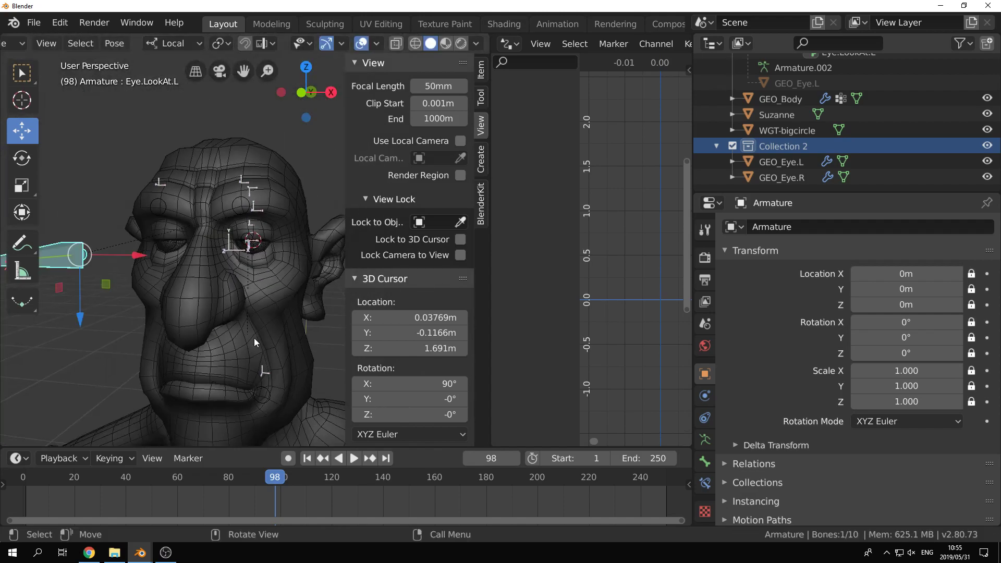
key(Tab)
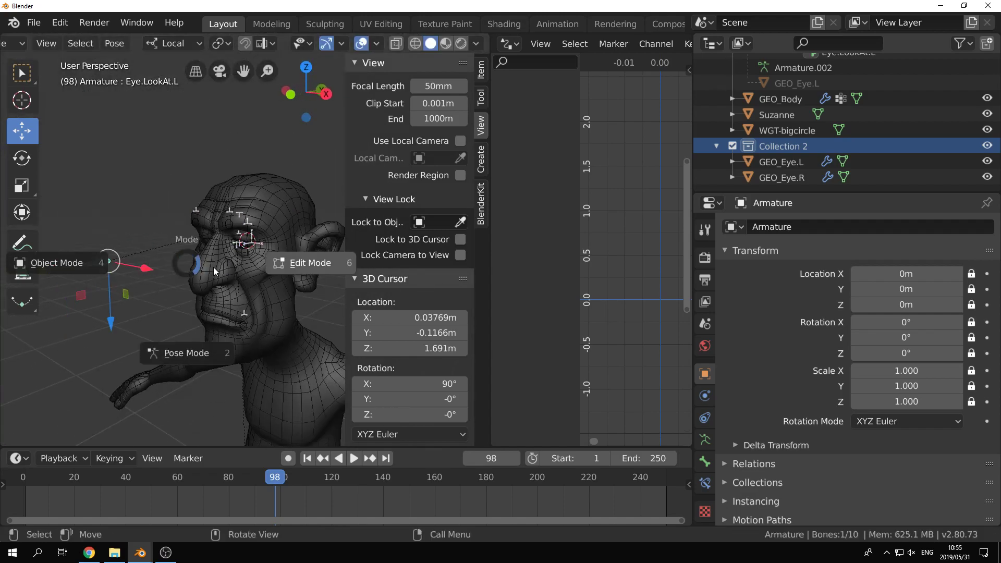
click(230, 297)
scroll(244, 294, up, 8)
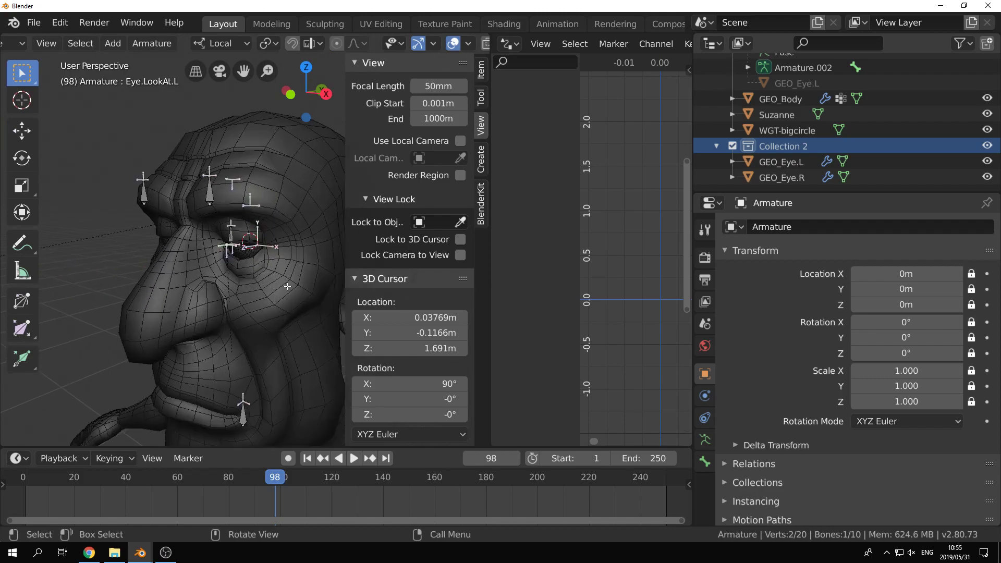
key(z)
click(236, 279)
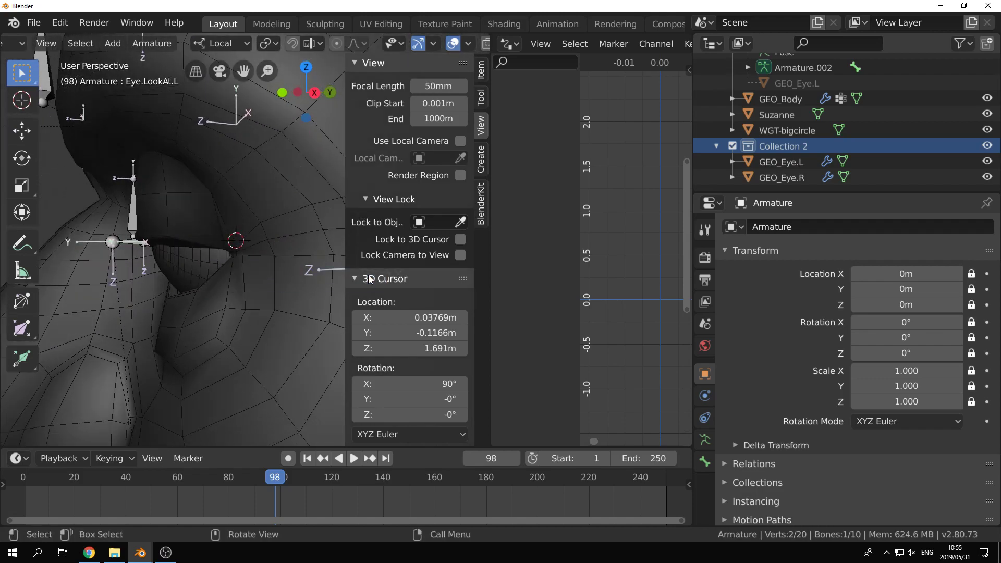
click(485, 44)
Step: Symmetrize the Eye.Main.L, Eye.Follow.L, Eye.Pole.L and Eye.LookAt.L bones to the right side
middle_drag(207, 222, 246, 175)
click(246, 180)
shift+click(180, 249)
scroll(219, 245, up, 3)
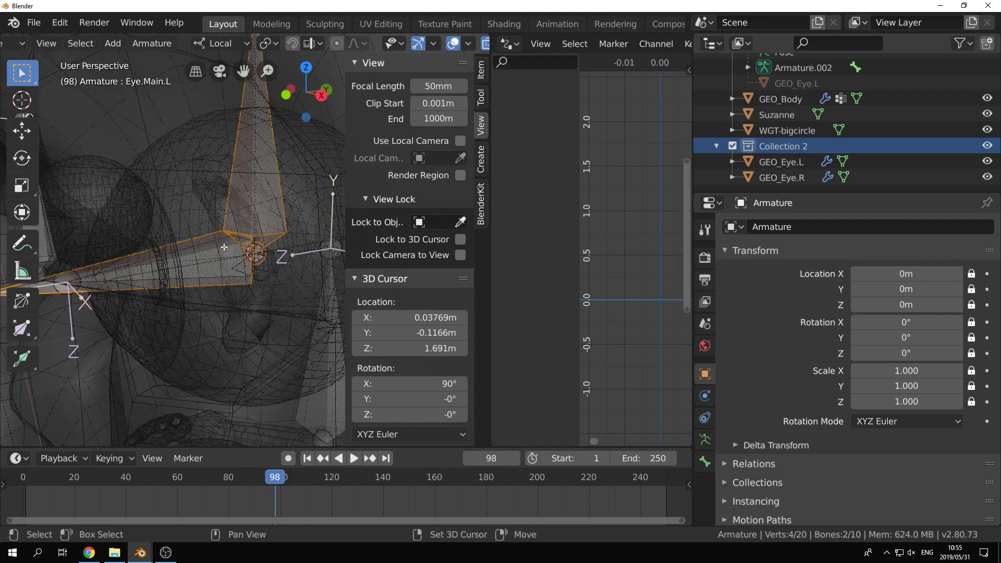
scroll(67, 287, down, 4)
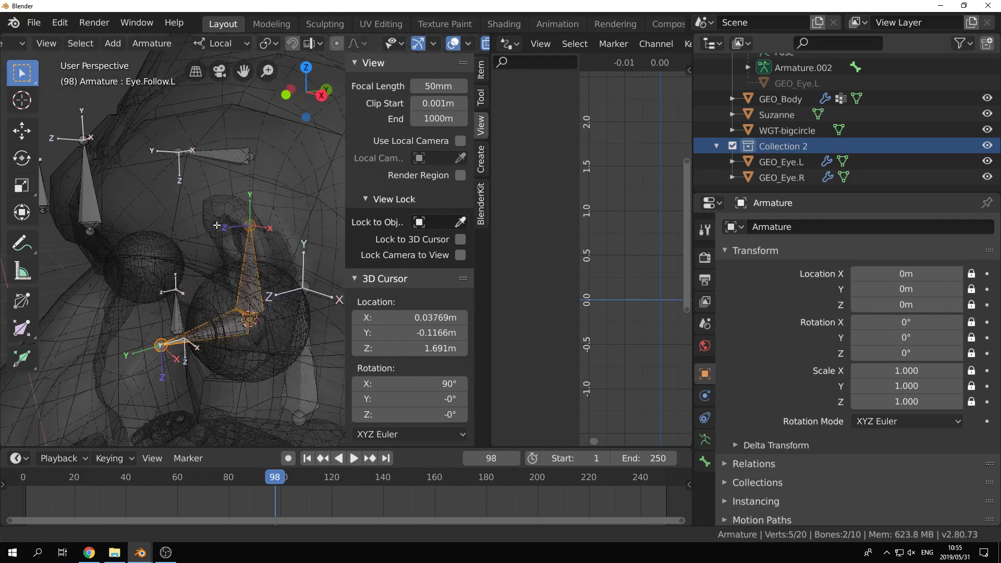
shift+click(233, 173)
scroll(233, 173, down, 8)
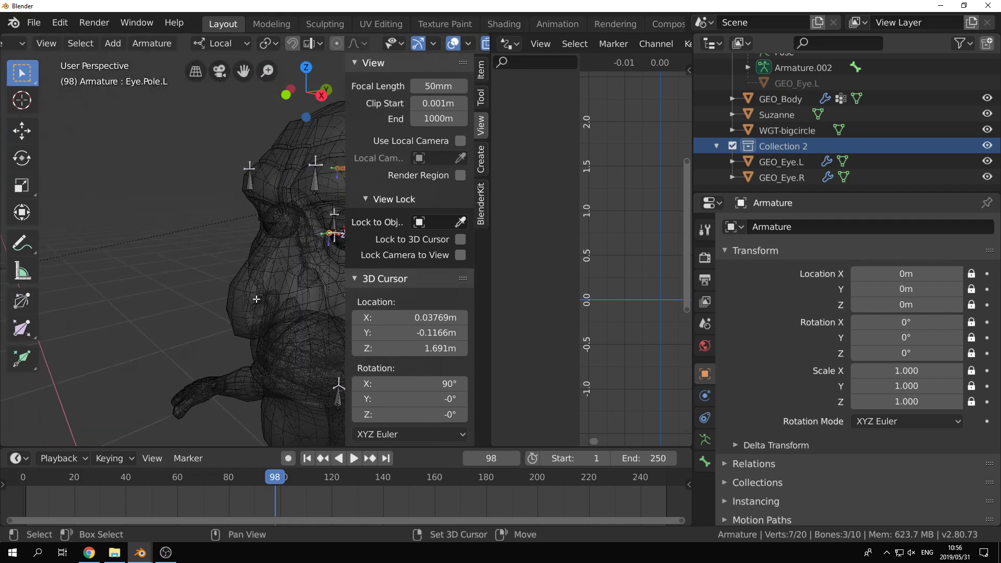
shift+click(116, 261)
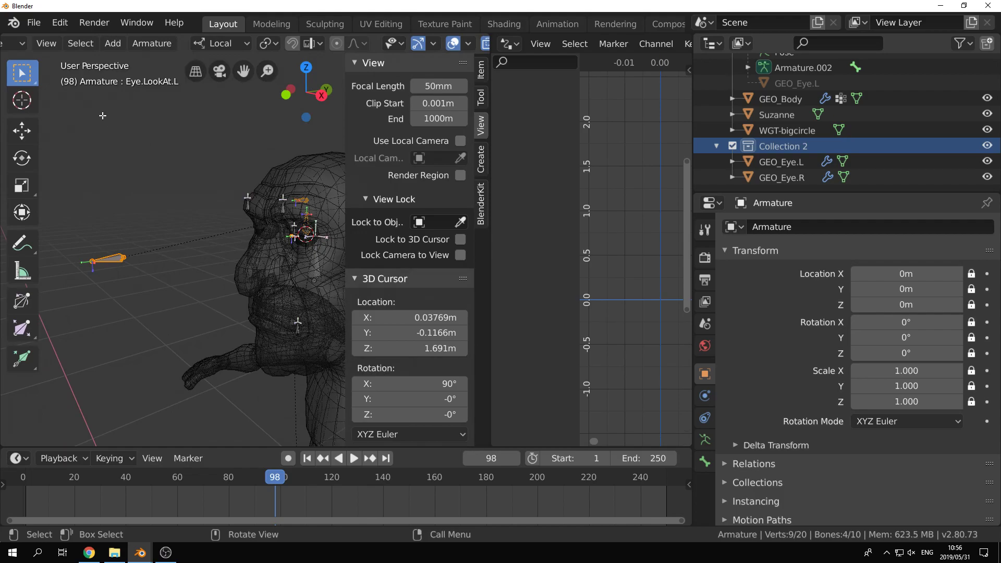
click(152, 44)
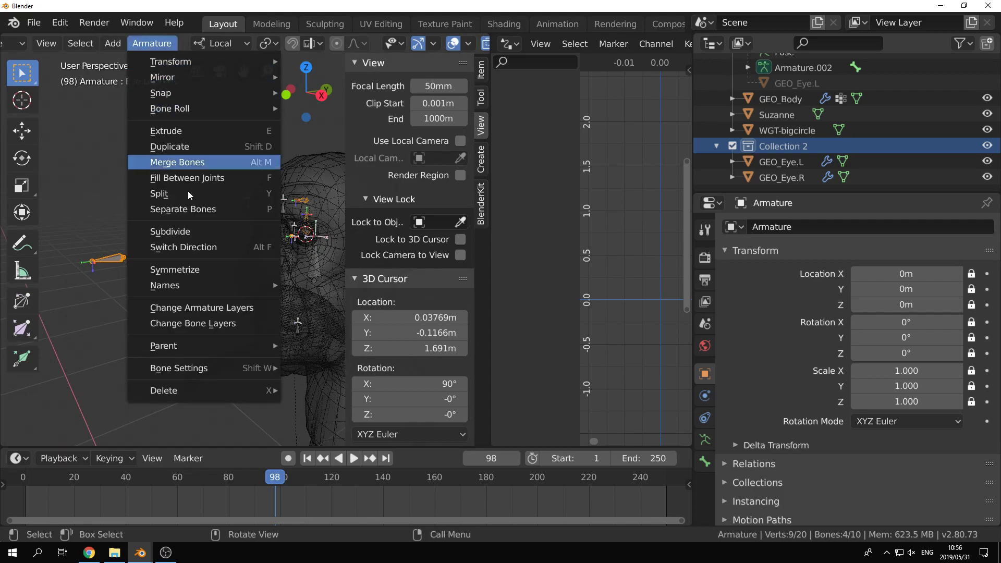
click(211, 269)
Step: Switch to Pose Mode and open the bone constraints of Eye.Main.R to check its mirrored IK settings
scroll(106, 168, up, 5)
middle_drag(151, 207, 178, 259)
key(ctrl+Tab)
scroll(198, 280, up, 3)
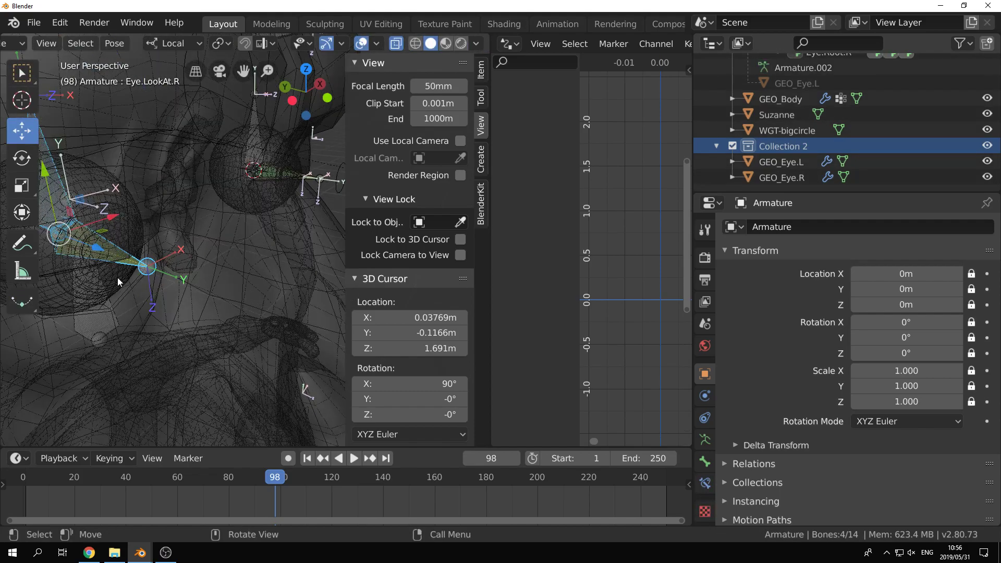
click(116, 252)
click(705, 483)
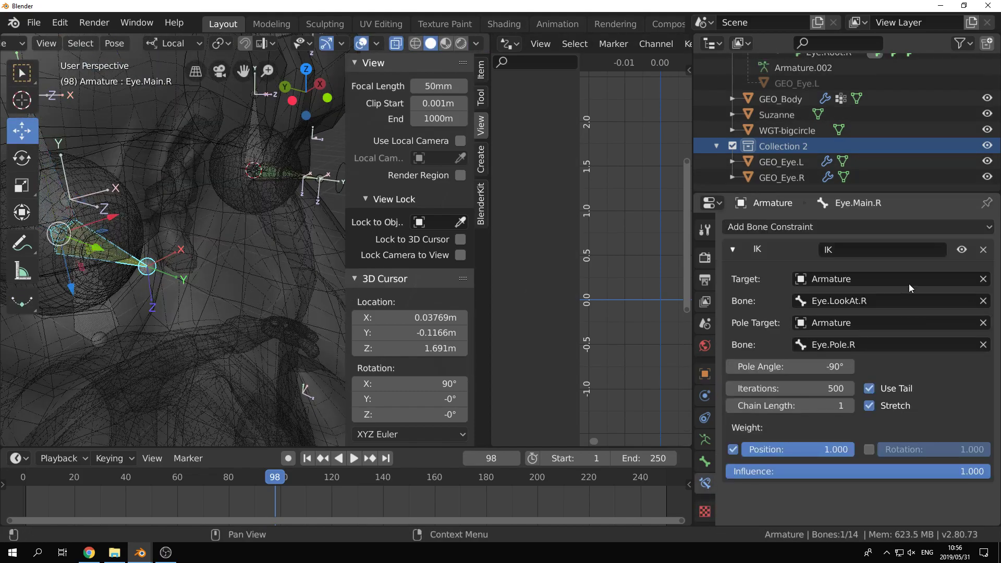
Step: Return to Object Mode and select GEO_Body around the right eye
scroll(245, 229, down, 8)
middle_drag(323, 225, 256, 250)
scroll(227, 218, up, 6)
key(ctrl+Tab)
click(231, 249)
scroll(271, 266, down, 3)
scroll(224, 242, down, 2)
middle_drag(177, 240, 225, 227)
scroll(206, 238, up, 5)
key(Tab)
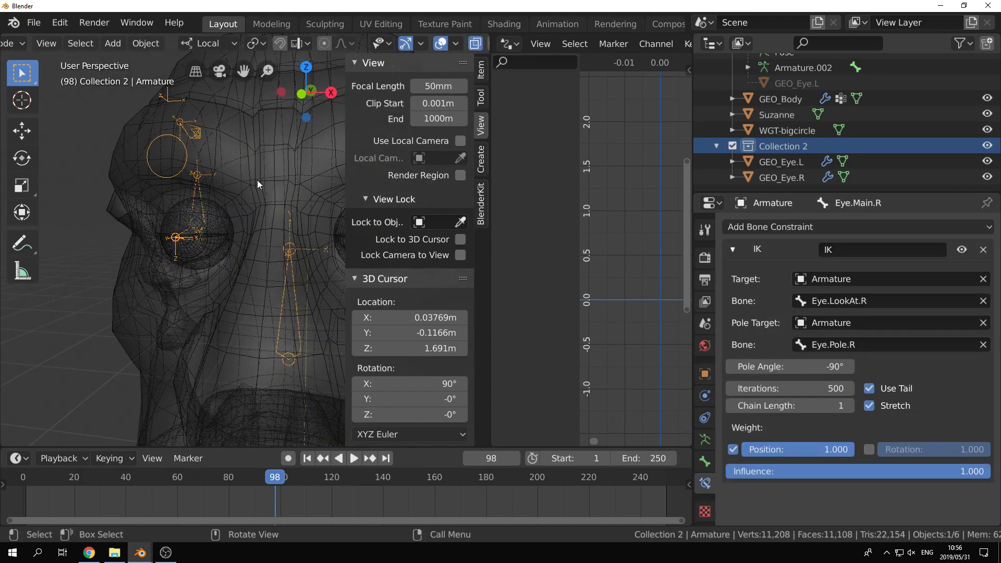
click(119, 293)
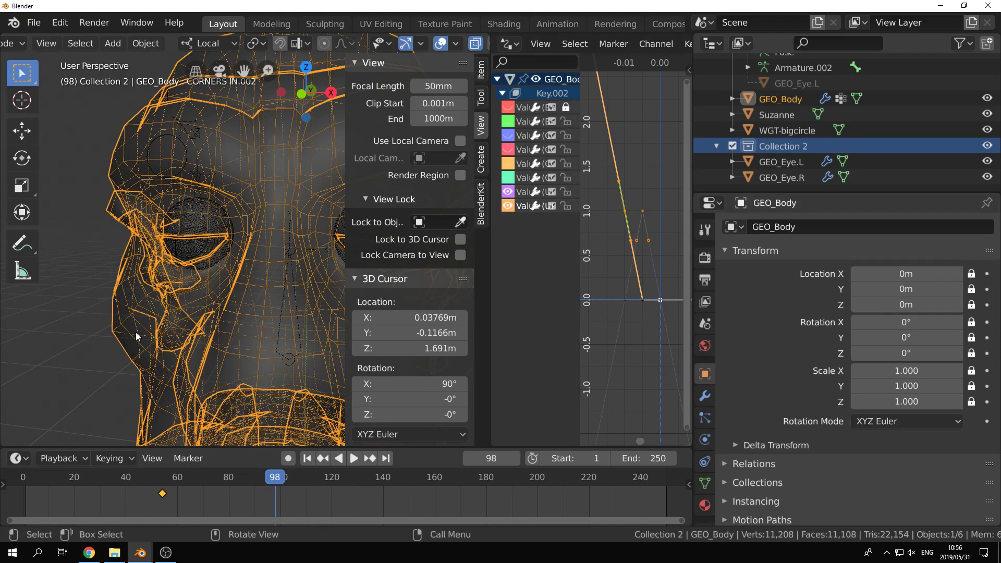
Step: Parent the right eyeball mesh GEO_Eye.R to the Eye.Main.R bone of the armature in Pose Mode
mouse_move(233, 272)
middle_down()
mouse_move(100, 251)
mouse_move(231, 262)
middle_up()
click(208, 254)
middle_drag(214, 228, 161, 232)
shift+click(158, 235)
key(ctrl+Tab)
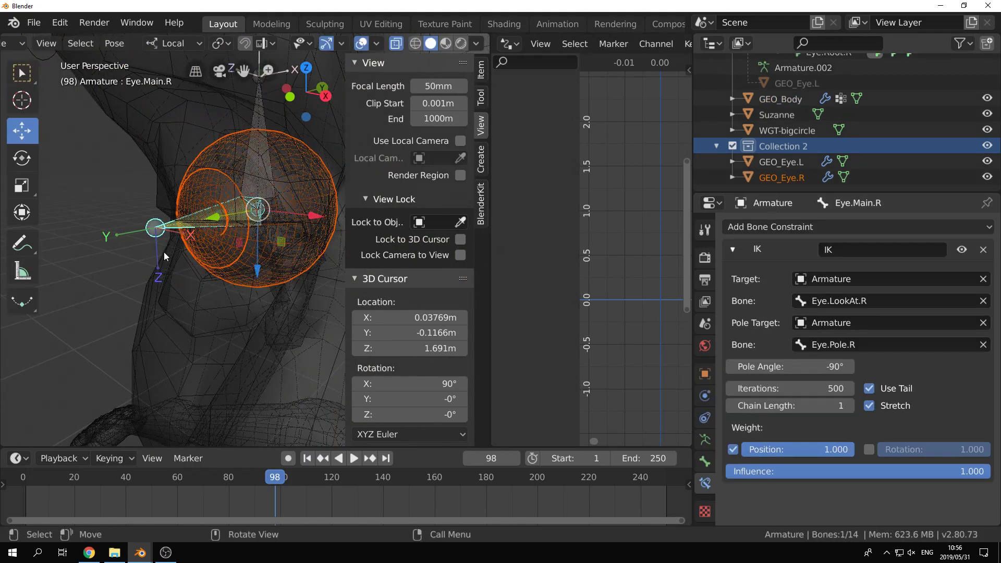
shift+click(154, 230)
click(153, 226)
key(ctrl+p)
click(177, 254)
scroll(261, 248, down, 5)
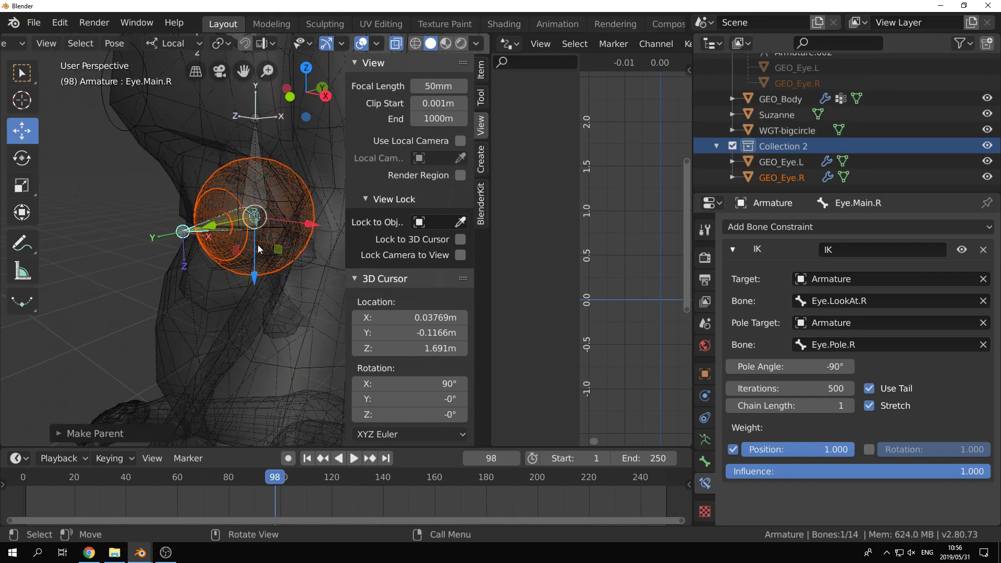
scroll(259, 244, down, 8)
middle_drag(260, 244, 190, 271)
scroll(190, 271, up, 3)
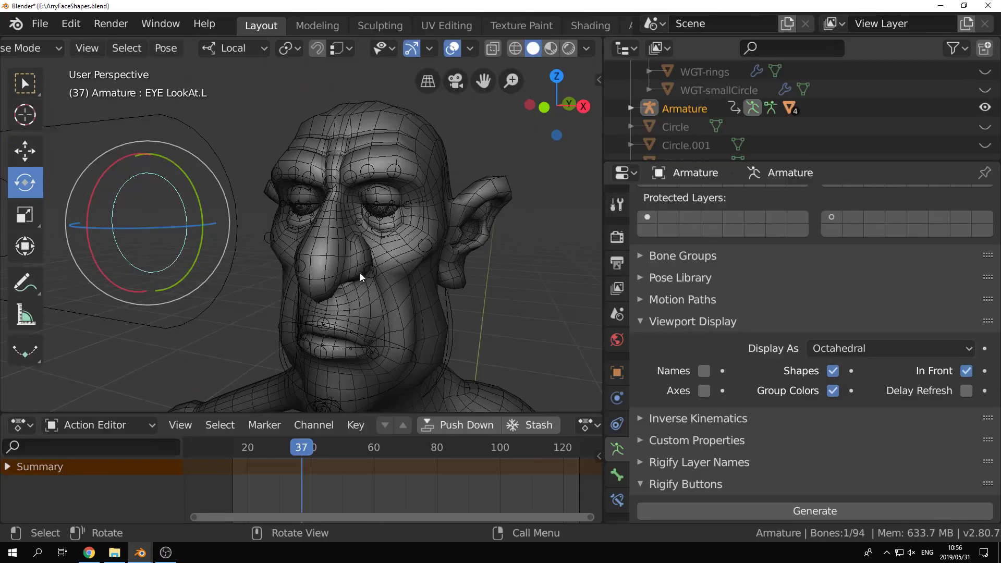
Step: Move the shared EYE LookAt control in the ArryFaceShapes.blend file to examine how it drives both eye controls
middle_drag(360, 273, 207, 186)
click(246, 249)
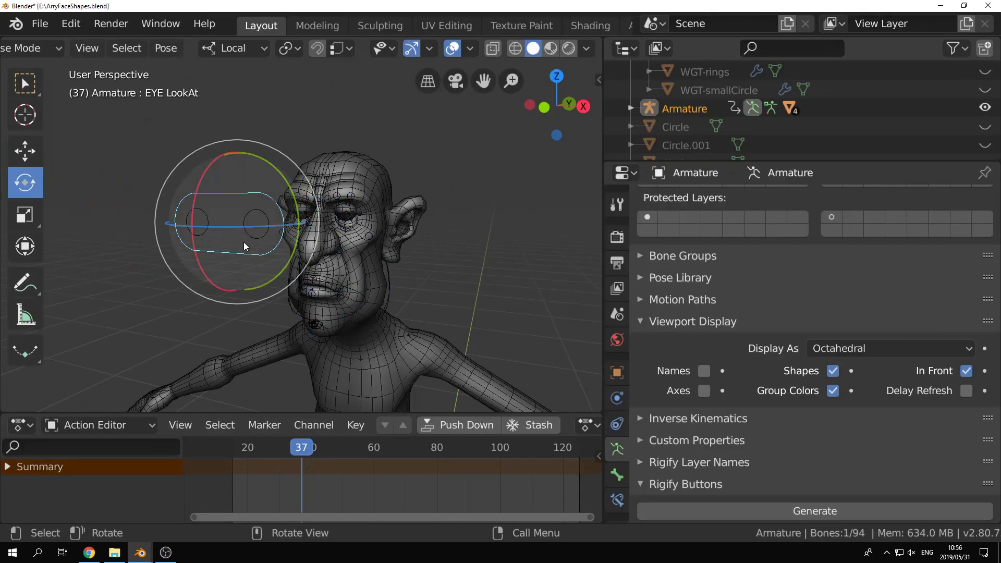
key(g)
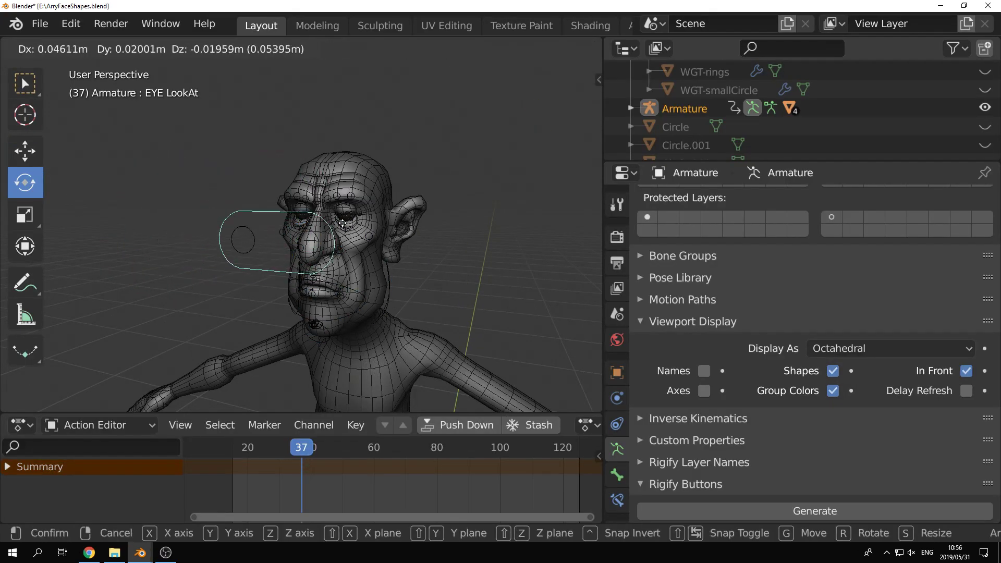
click(255, 239)
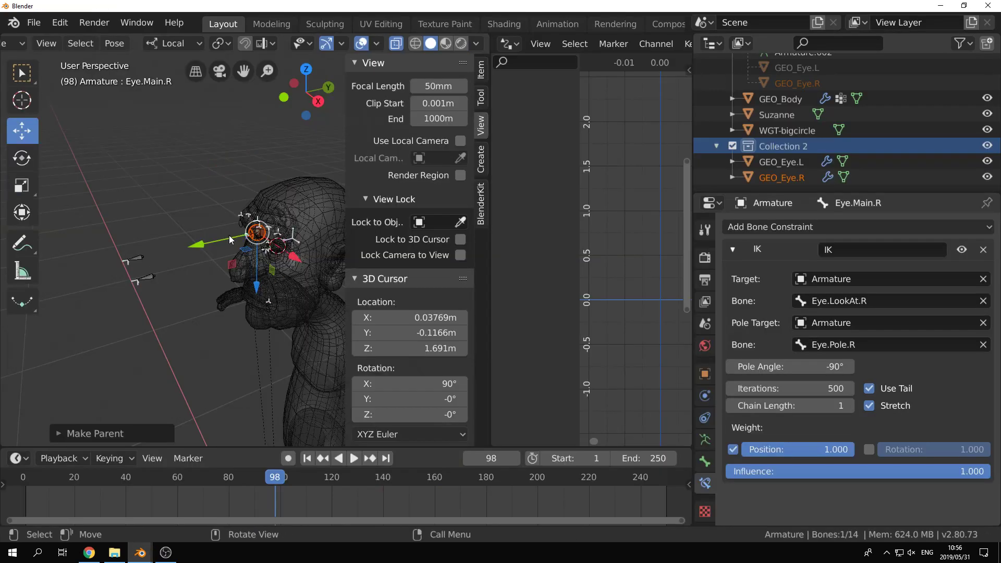
Step: In the working rig's Edit Mode, duplicate the Eye.LookAt.L bone in place and clear the copy's parent
click(149, 274)
key(Tab)
click(251, 276)
mouse_move(208, 255)
middle_down()
mouse_move(246, 262)
mouse_move(208, 260)
middle_up()
key(shift+d)
right_click(214, 246)
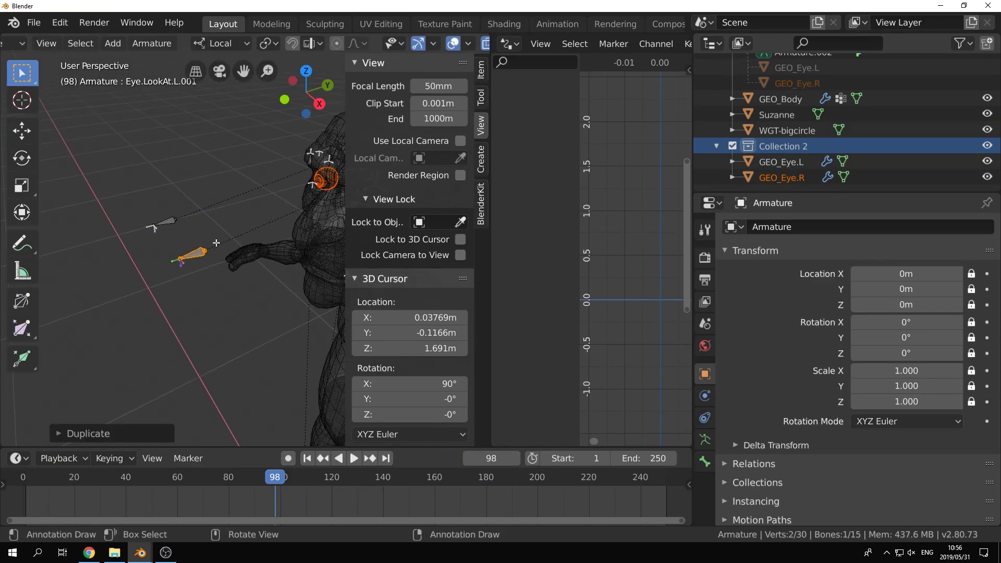
key(alt+p)
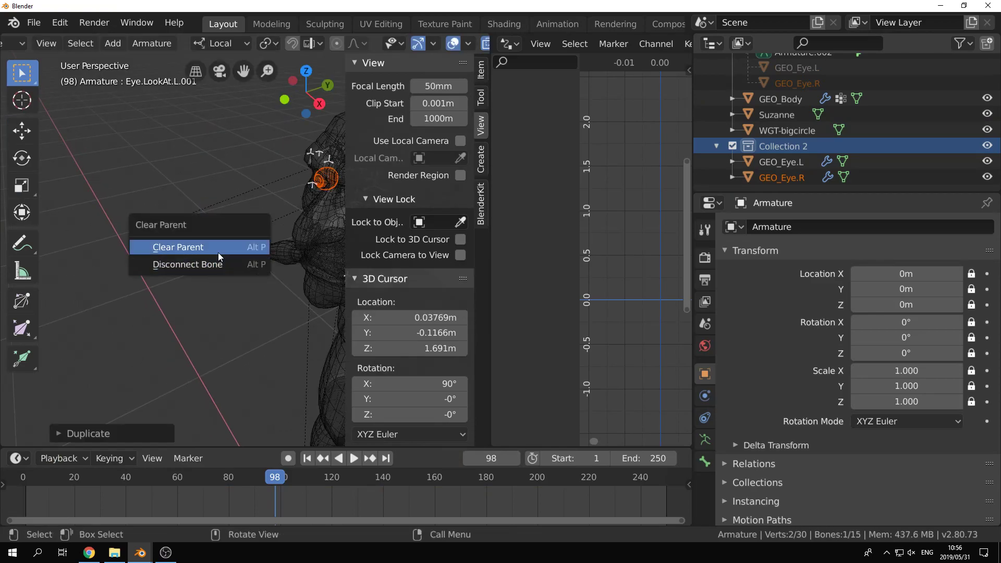
click(218, 251)
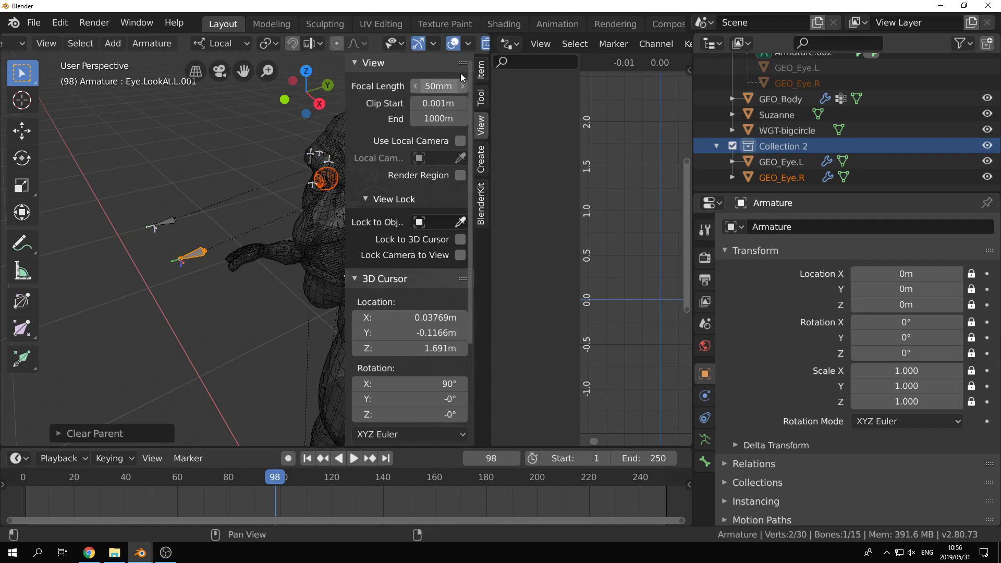
Step: Center the duplicated look-at bone by setting both its head X and tail X to 0 m
click(482, 69)
click(420, 101)
text(0)
key(Return)
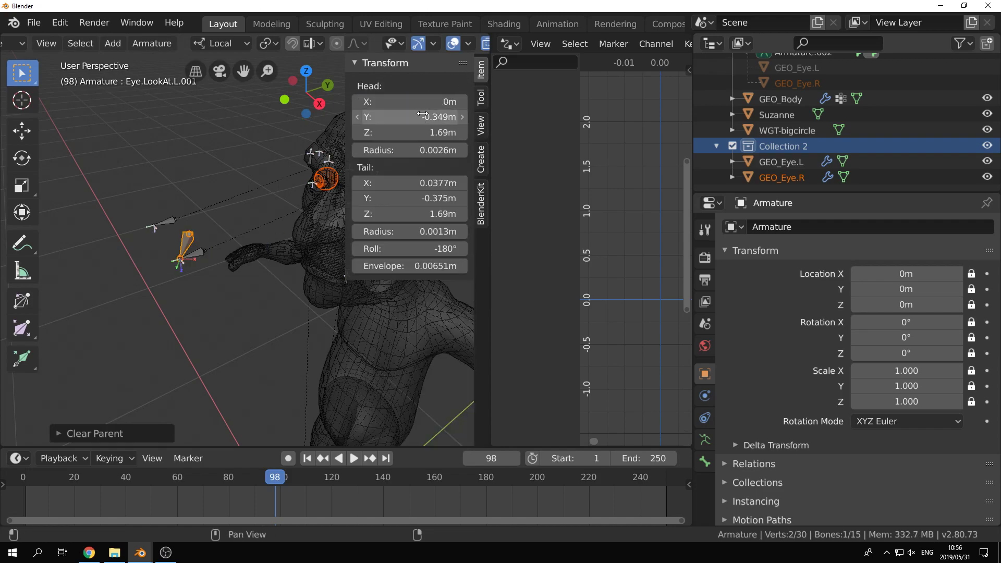
click(412, 183)
text(0)
key(Return)
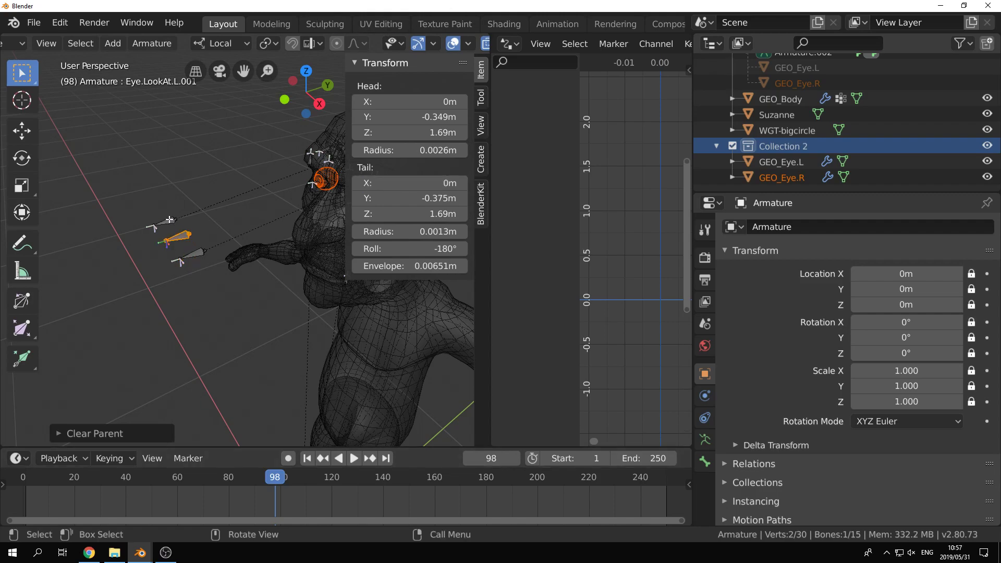
Step: Parent the left and right look-at bones to the centered look-at bone
click(170, 220)
shift+click(193, 254)
shift+click(182, 240)
key(ctrl+p)
click(182, 239)
Step: Switch the armature to Pose Mode and turn off X-ray shading
key(ctrl+Tab)
click(221, 308)
key(n)
click(399, 45)
middle_drag(274, 223, 330, 205)
Step: Test moving the central look-at bone to check how both eyes follow, and cancel the move
key(a)
click(230, 226)
scroll(345, 280, up, 2)
key(alt+a)
click(230, 229)
middle_drag(230, 229, 286, 236)
key(g)
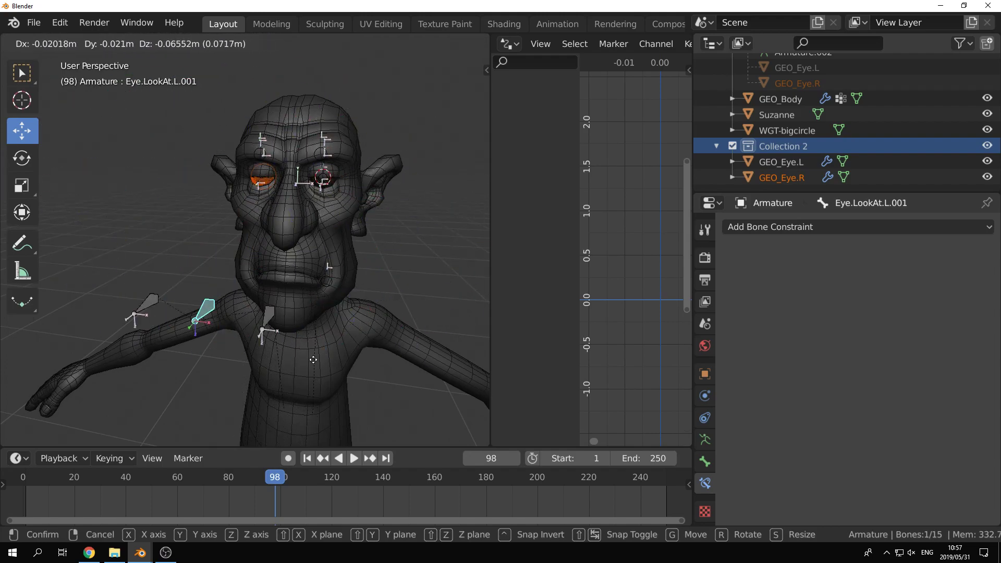
right_click(317, 216)
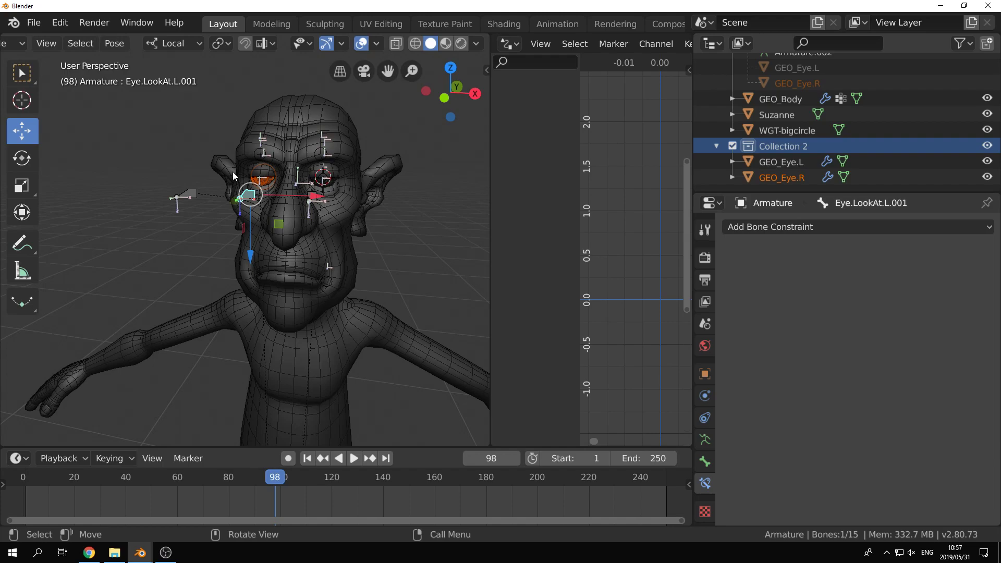
Step: Place the 3D cursor at the jaw hinge below the ear in right side view and switch to Edit Mode
middle_drag(233, 129, 313, 266)
key(KP_3)
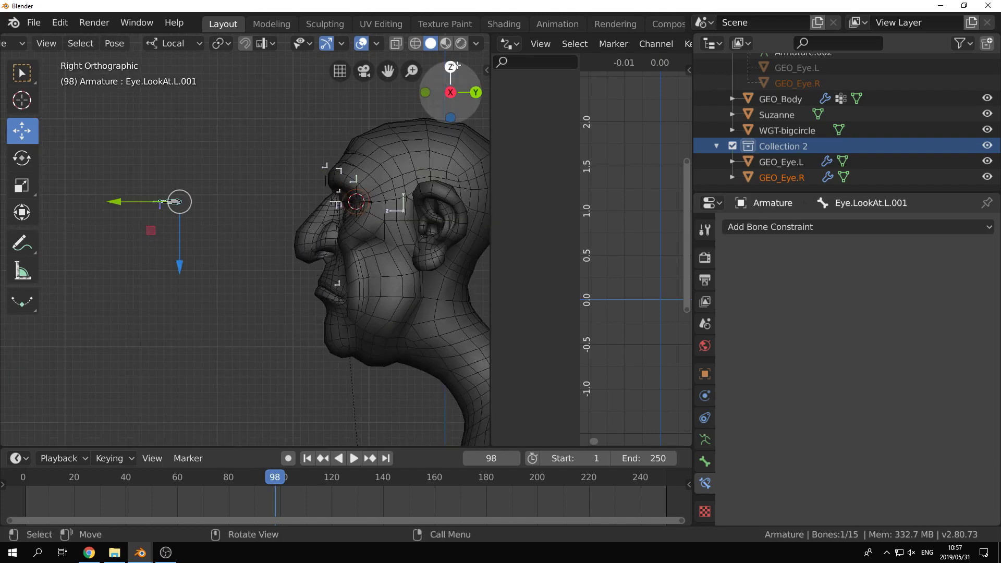
scroll(371, 249, up, 3)
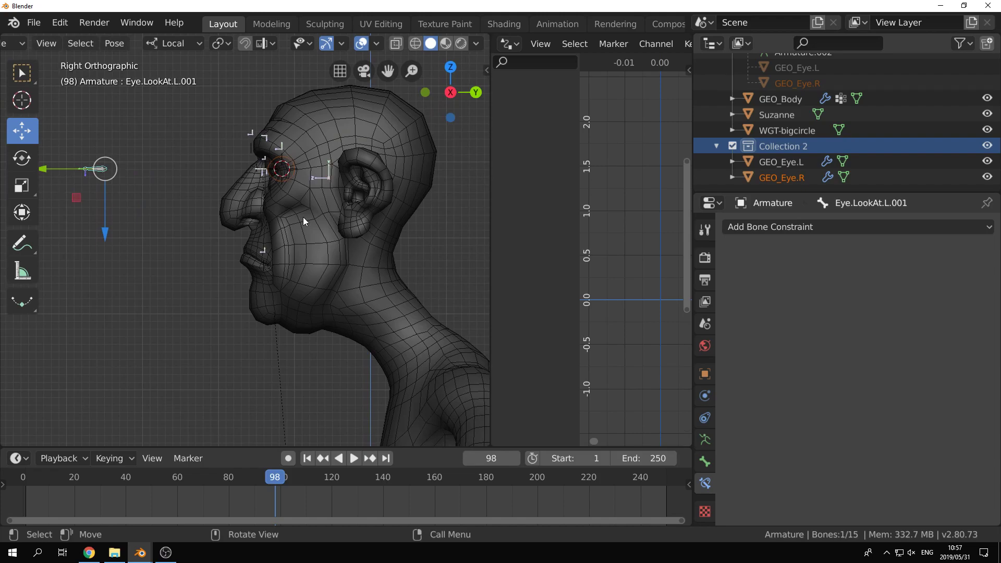
scroll(372, 267, up, 2)
shift+middle_drag(366, 272, 331, 271)
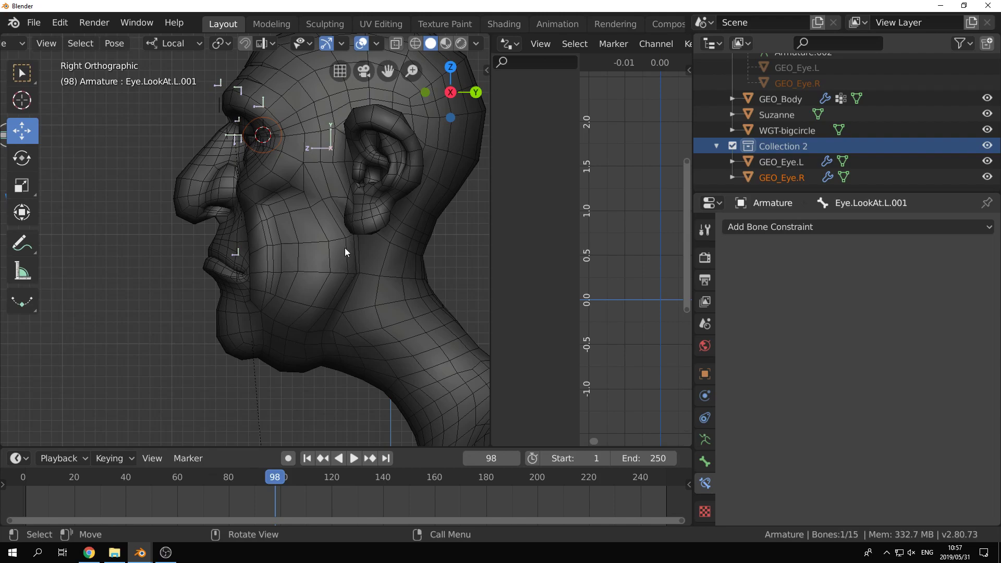
shift+right_click(345, 260)
key(ctrl+Tab)
click(465, 158)
scroll(392, 271, down, 1)
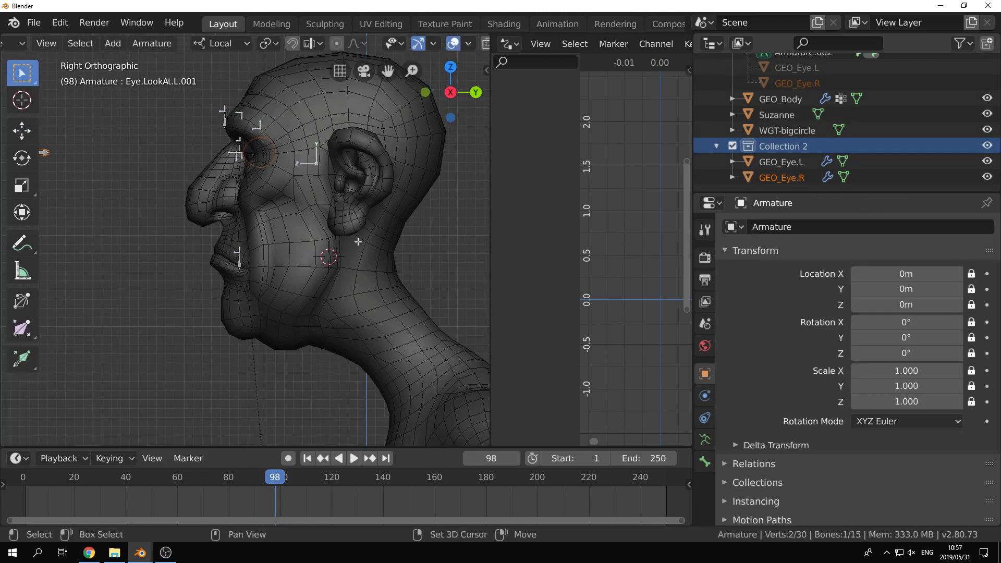
Step: Add a bone at the 3D cursor and move its tail to the front of the chin
key(shift+a)
scroll(308, 166, down, 8)
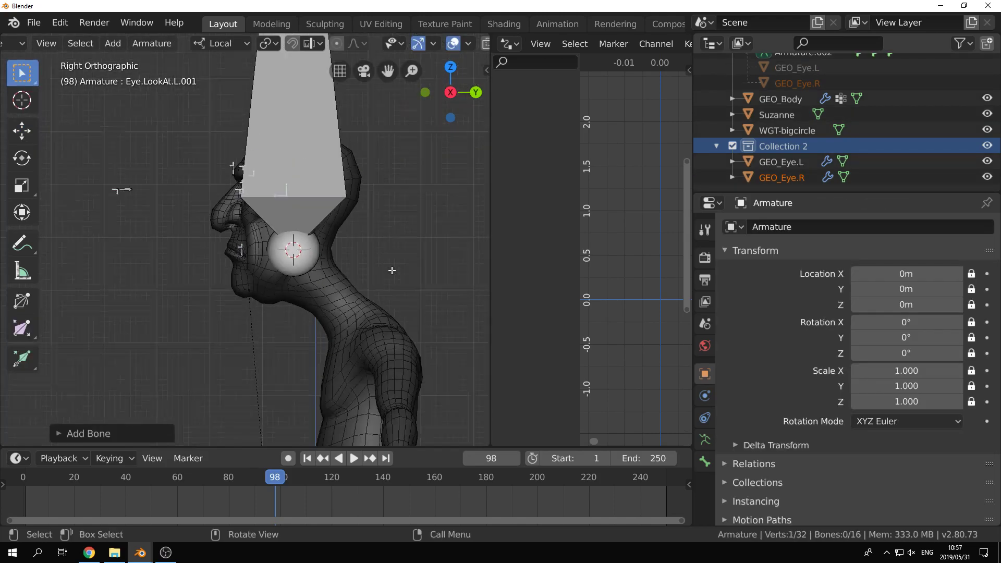
key(g)
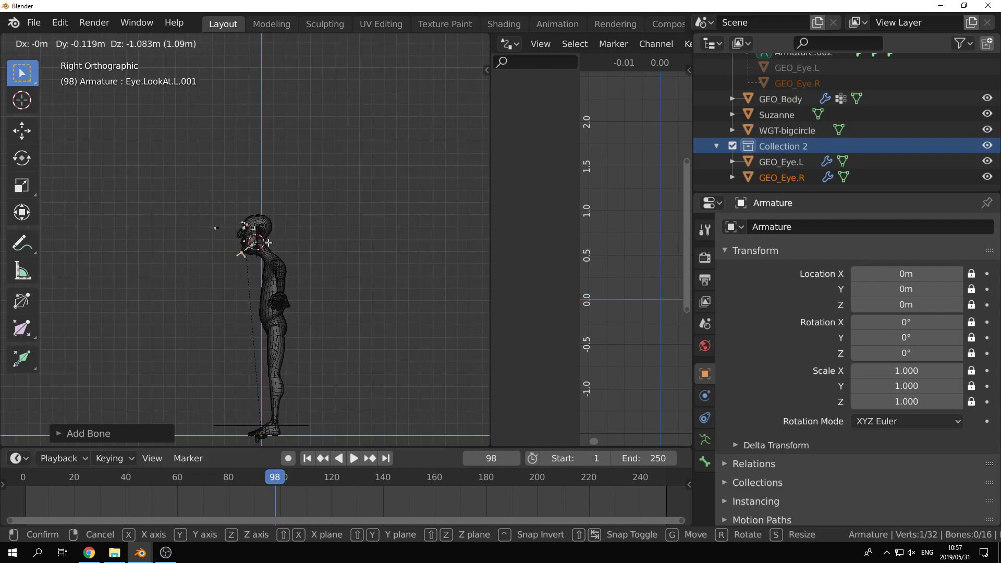
click(274, 239)
scroll(281, 250, up, 8)
scroll(291, 259, up, 6)
key(g)
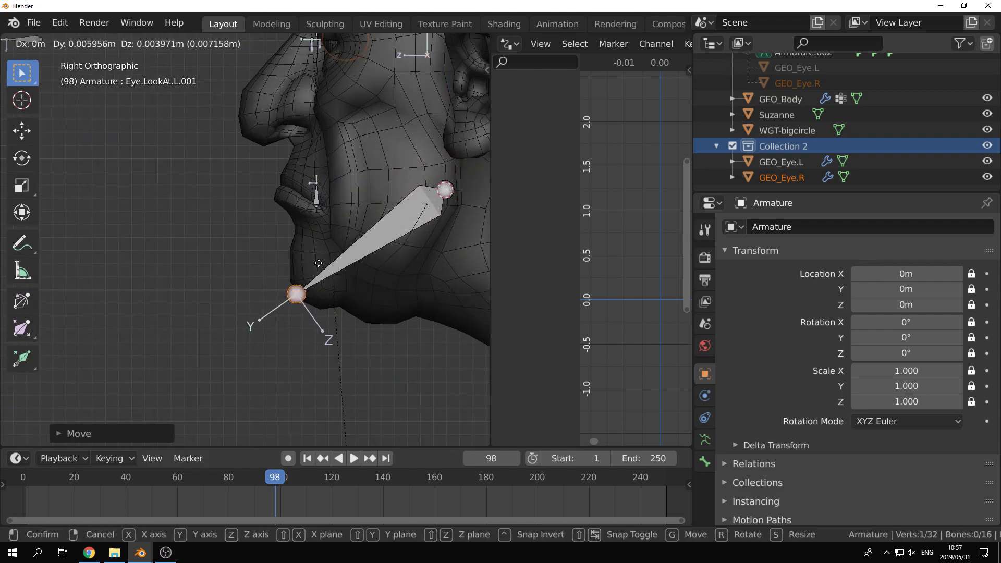
click(391, 272)
shift+middle_drag(391, 273, 336, 275)
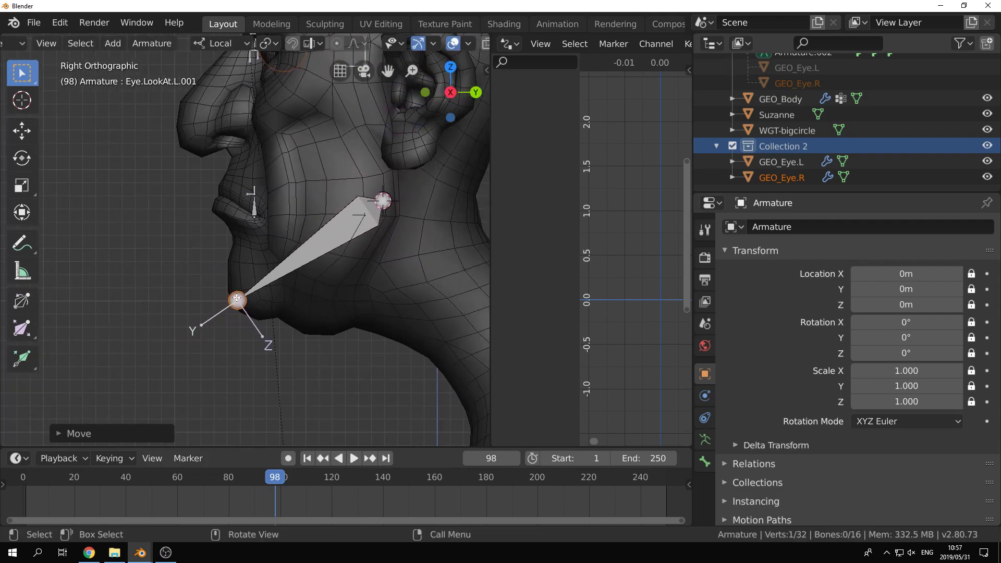
key(g)
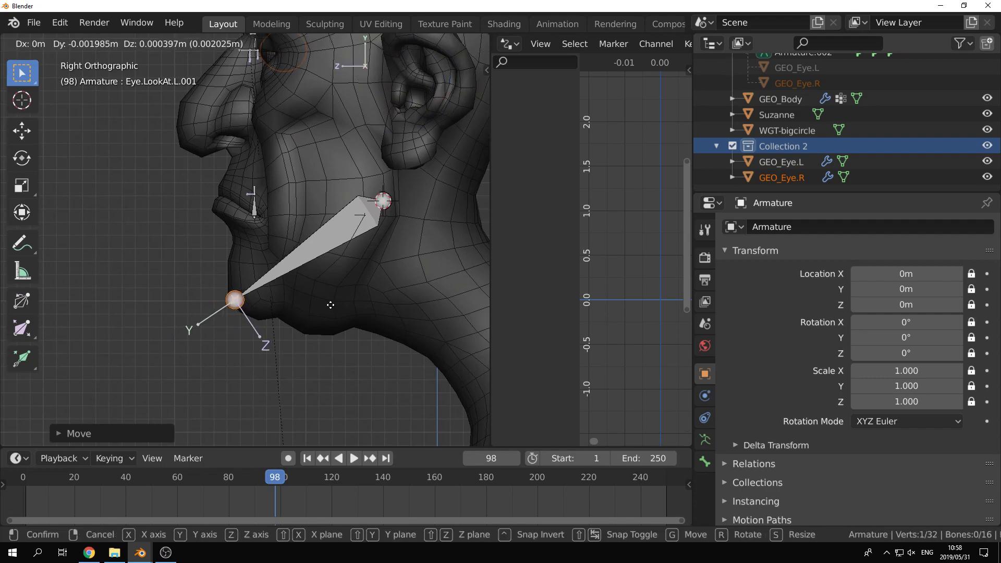
click(327, 301)
Step: Center the new jaw bone by setting both its head X and tail X to 0 m
middle_drag(177, 248, 361, 233)
key(n)
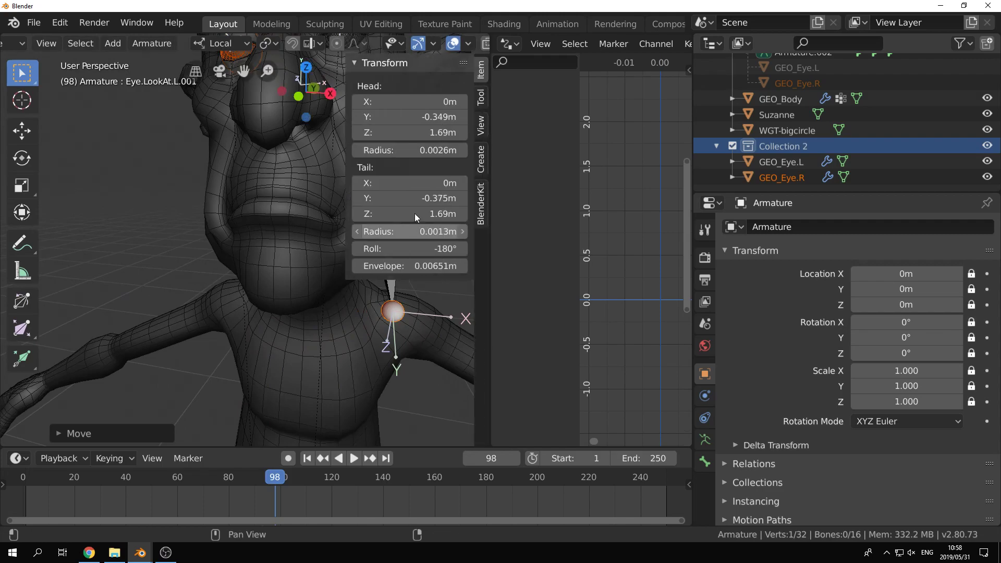
click(431, 103)
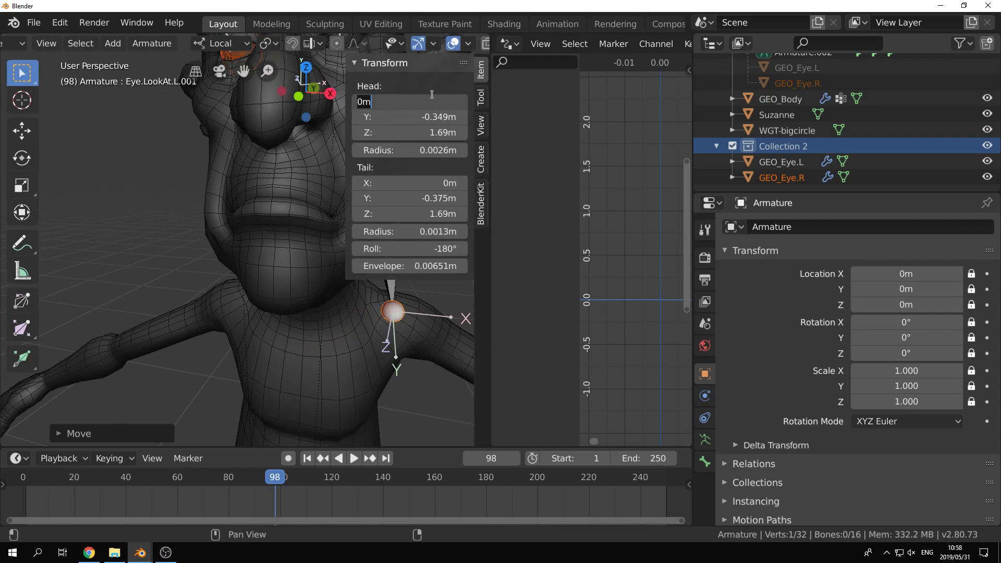
key(Return)
middle_drag(242, 167, 283, 274)
click(302, 277)
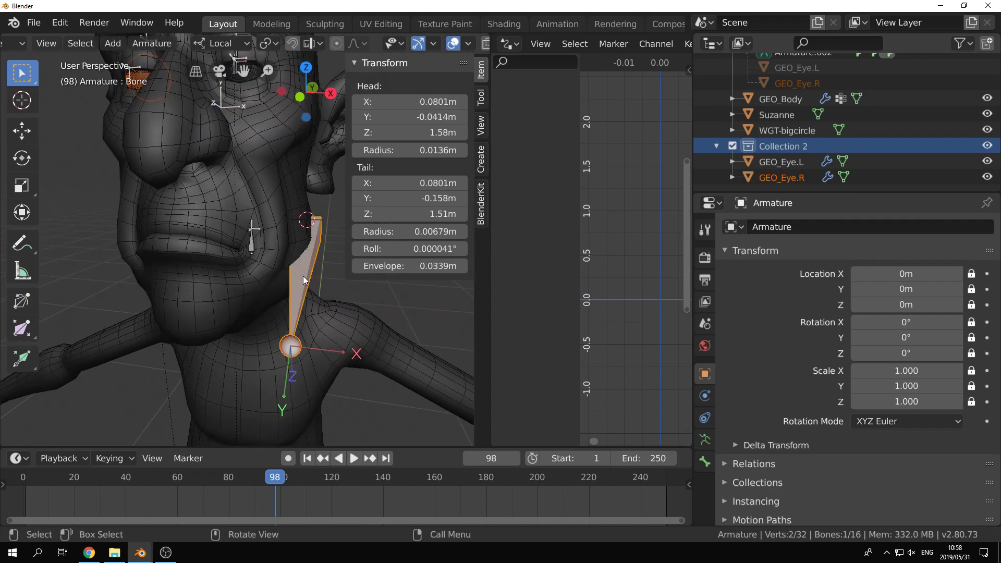
click(418, 101)
text(0m)
key(Return)
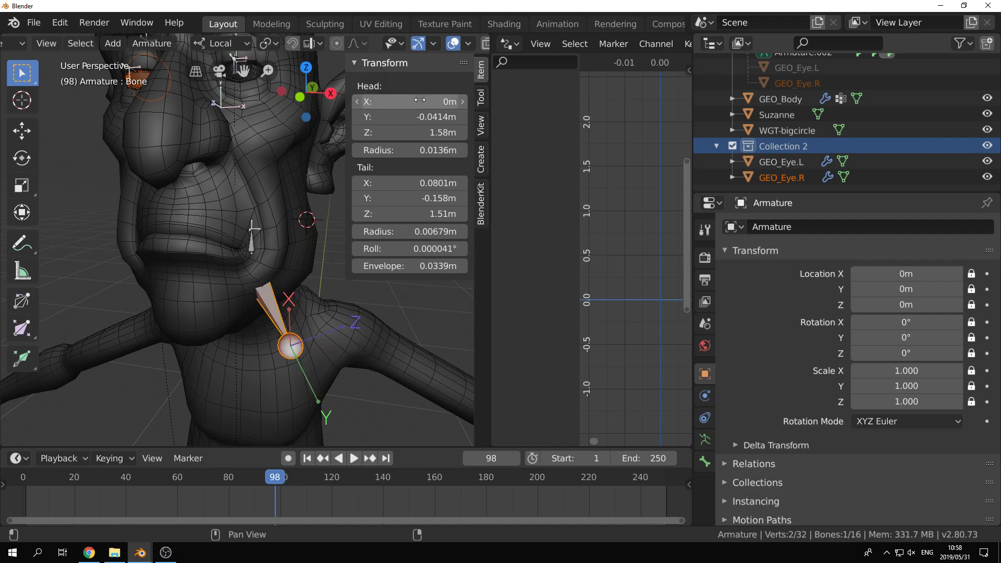
click(447, 179)
text(0)
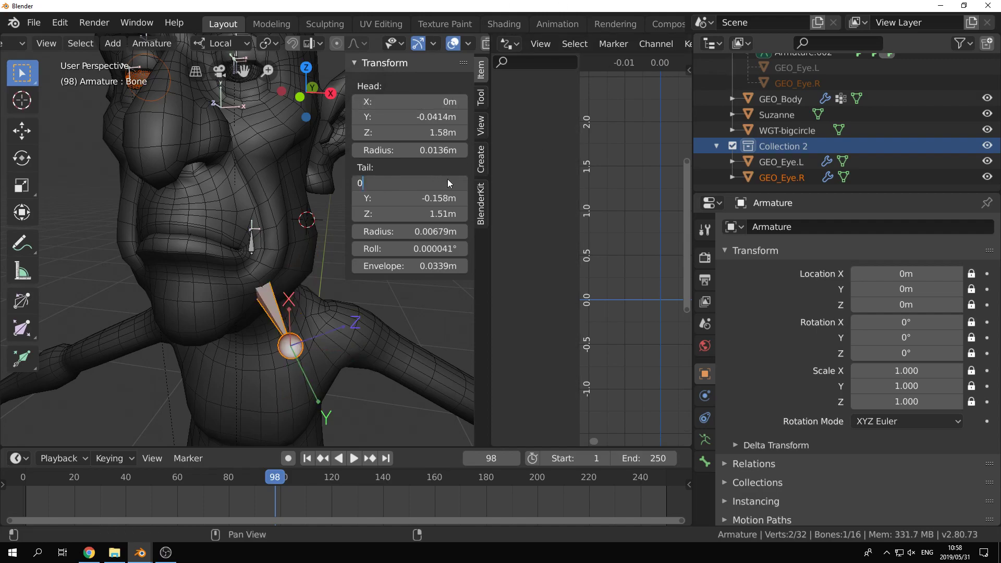
key(Return)
click(306, 312)
shift+middle_drag(305, 312, 293, 289)
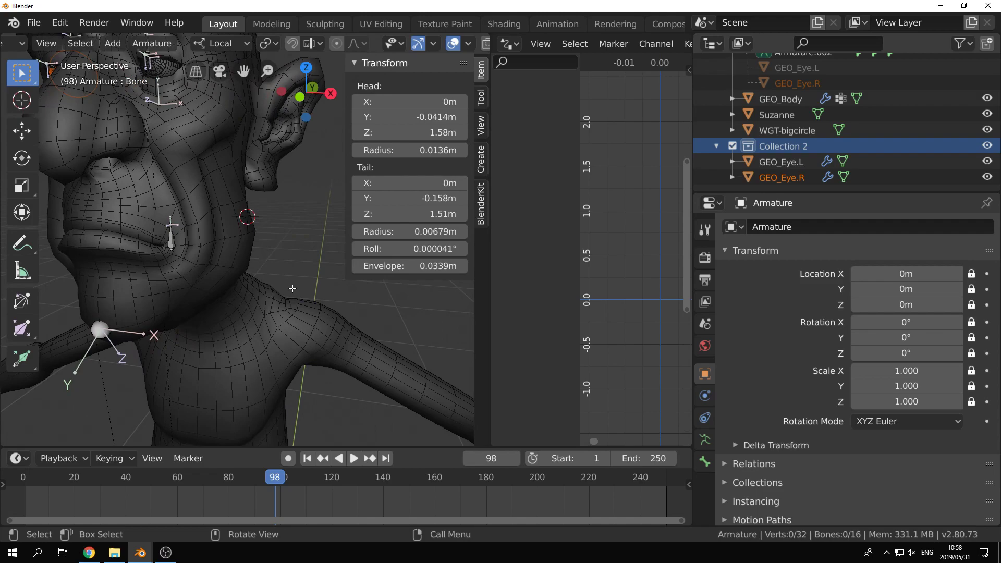
Step: Rename the new jaw bone to DEF-Jaw in the bone properties
key(KP_3)
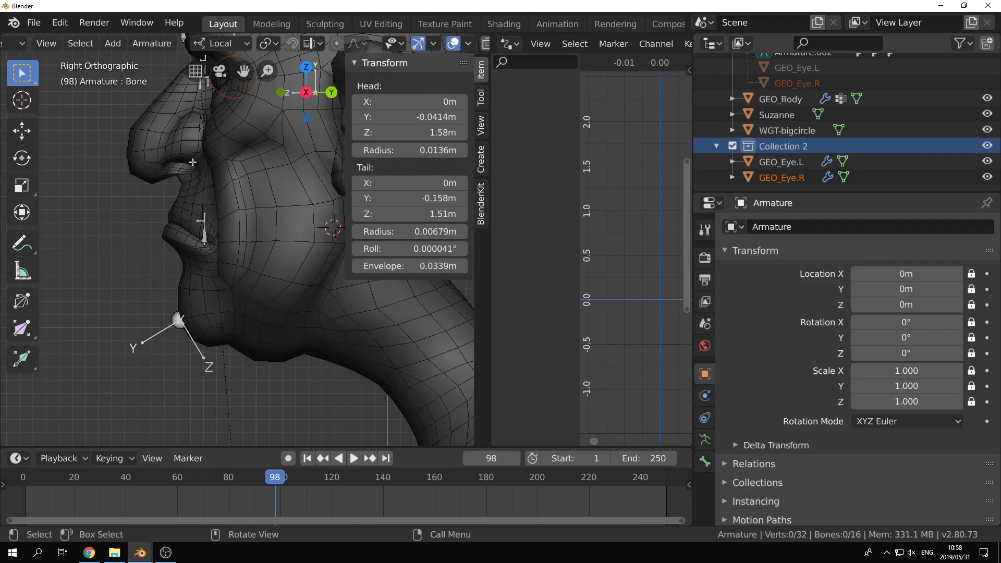
key(n)
shift+middle_drag(257, 252, 248, 291)
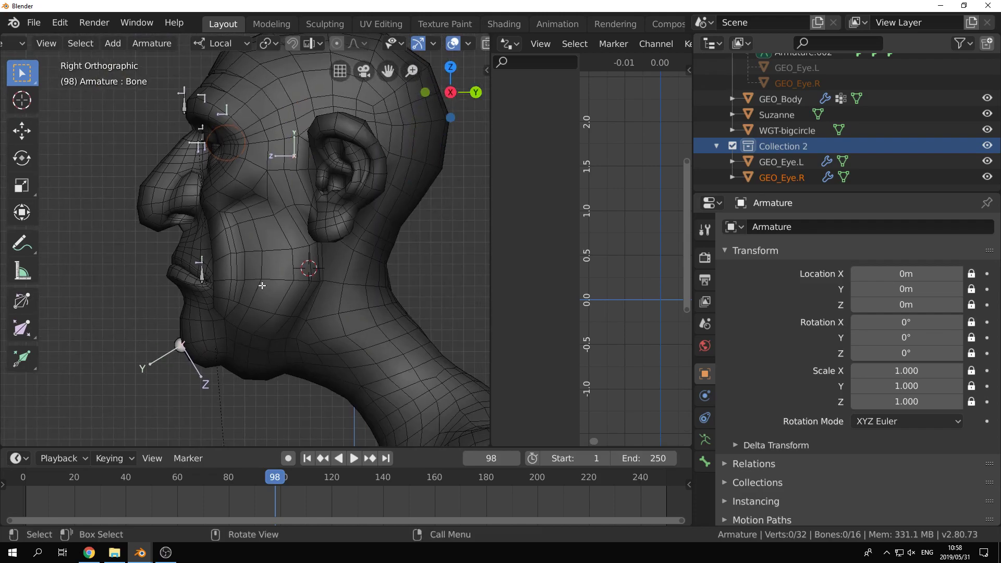
key(z)
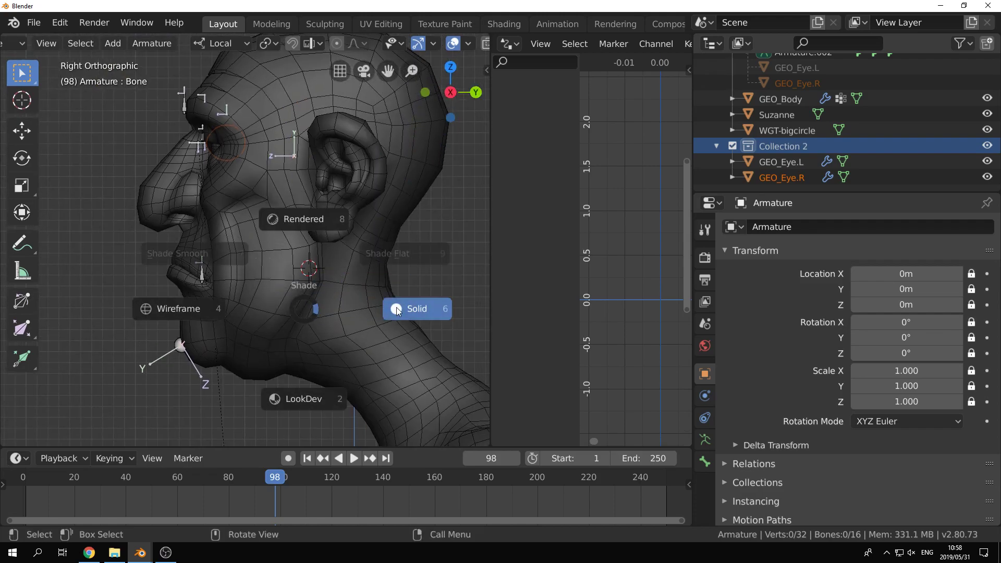
key(Escape)
click(179, 344)
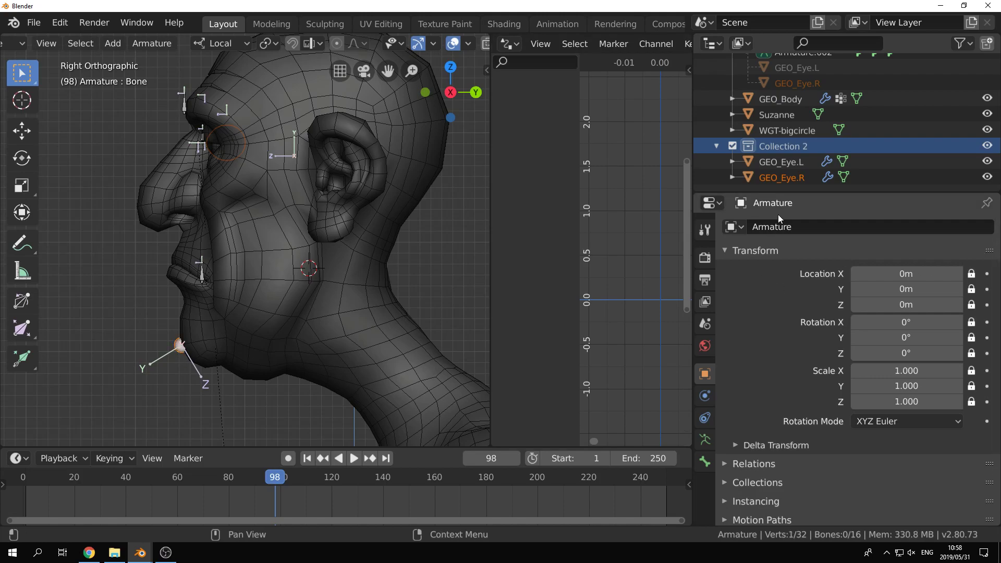
click(704, 462)
click(813, 224)
text(DEF-Jaw)
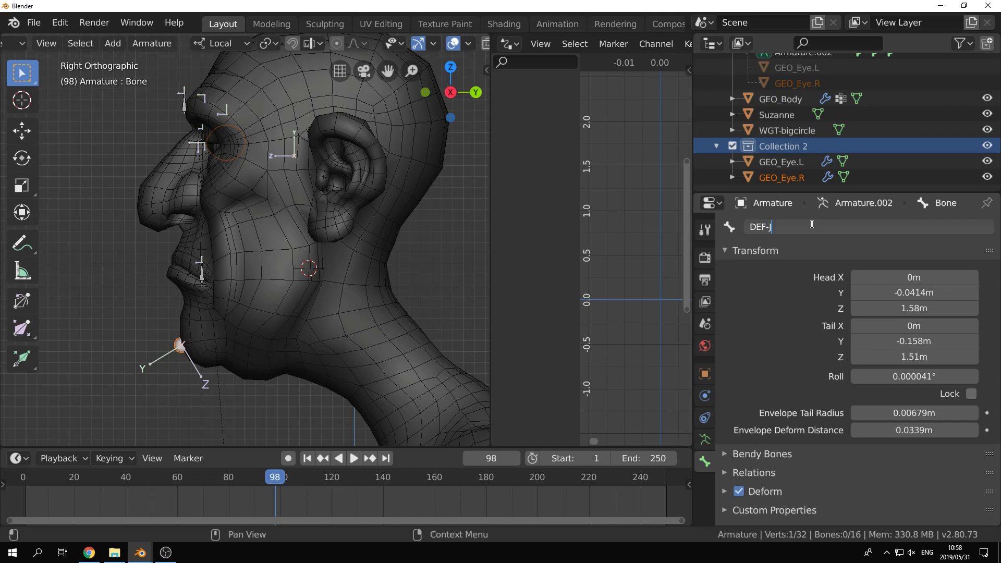
key(Return)
Step: Switch the armature to Object Mode and select the GEO_Body mesh
key(ctrl+Tab)
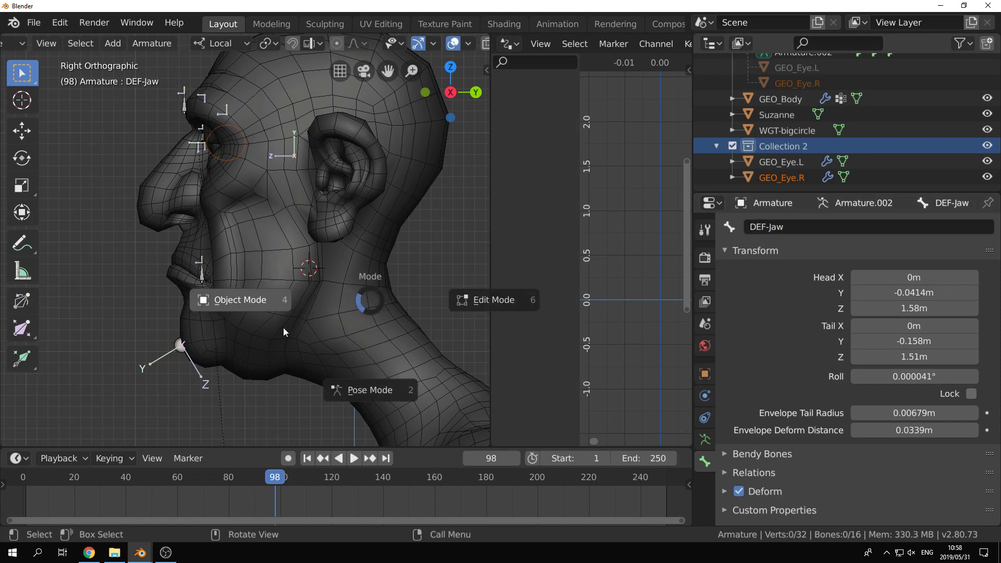
click(250, 300)
click(384, 305)
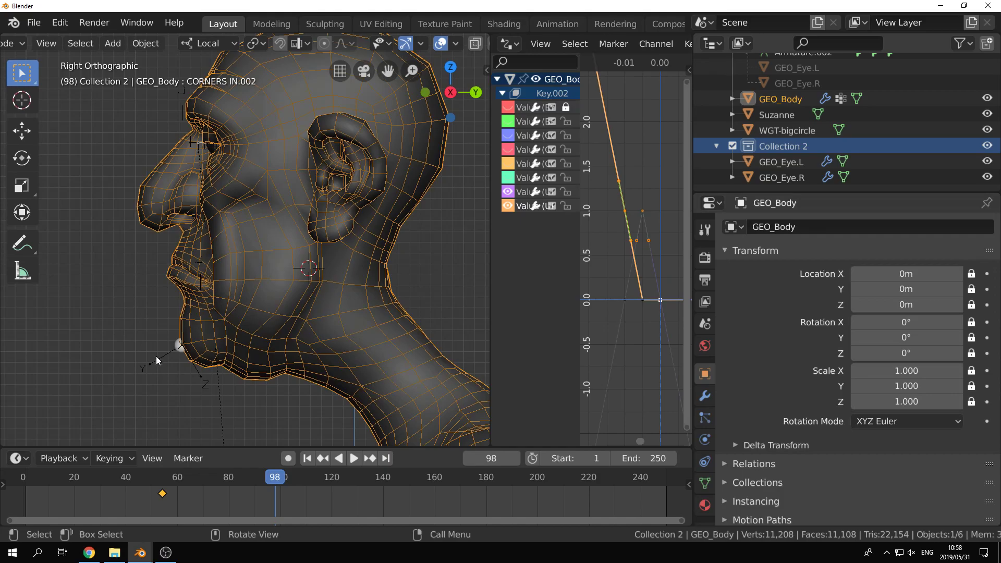
Step: Select the armature again and rename its jaw bone to DEF-Jawbone in the bone properties
scroll(156, 357, up, 2)
middle_drag(157, 358, 300, 305)
scroll(273, 284, down, 3)
middle_drag(219, 364, 234, 341)
scroll(233, 341, up, 3)
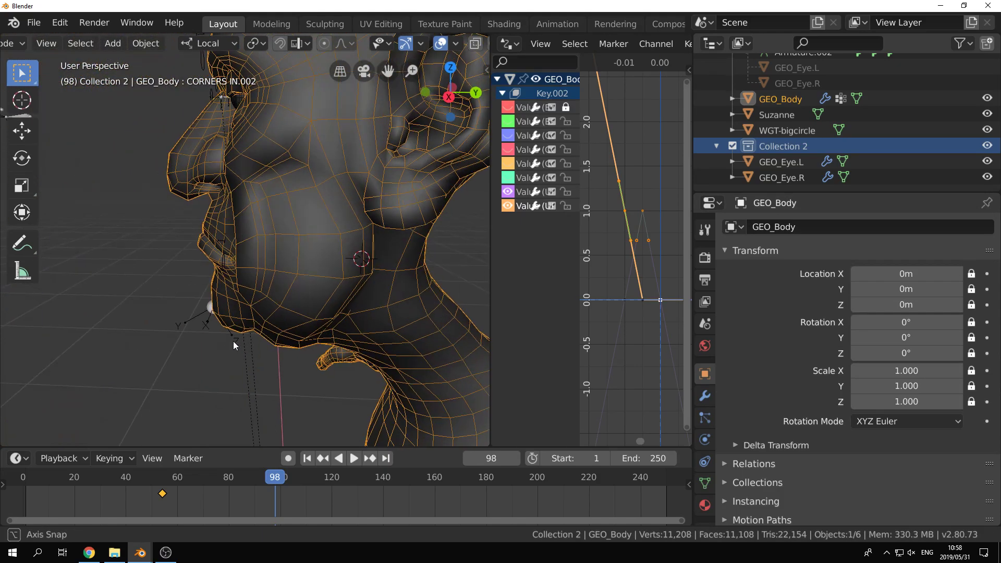
click(209, 311)
double_click(816, 226)
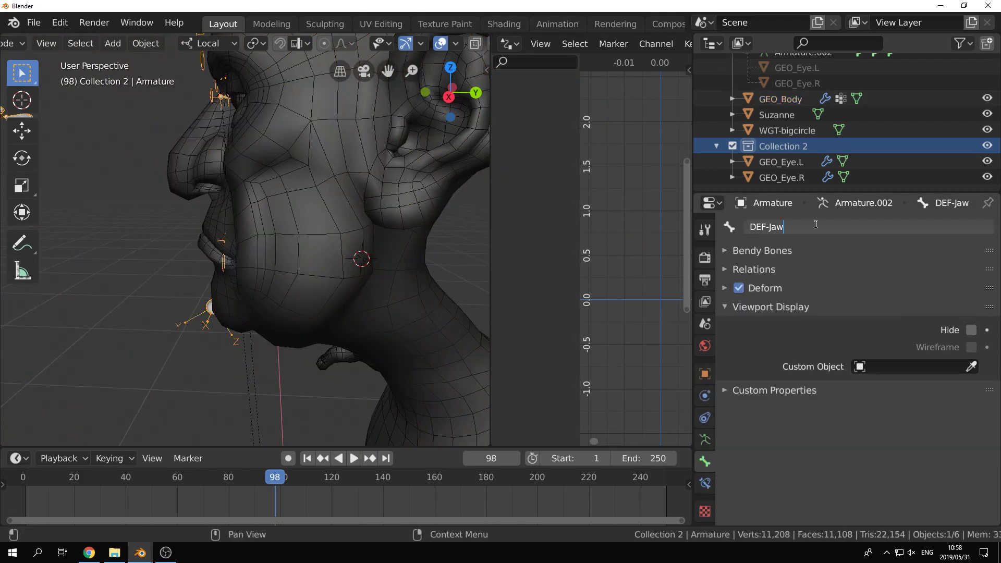
text(bone)
key(Return)
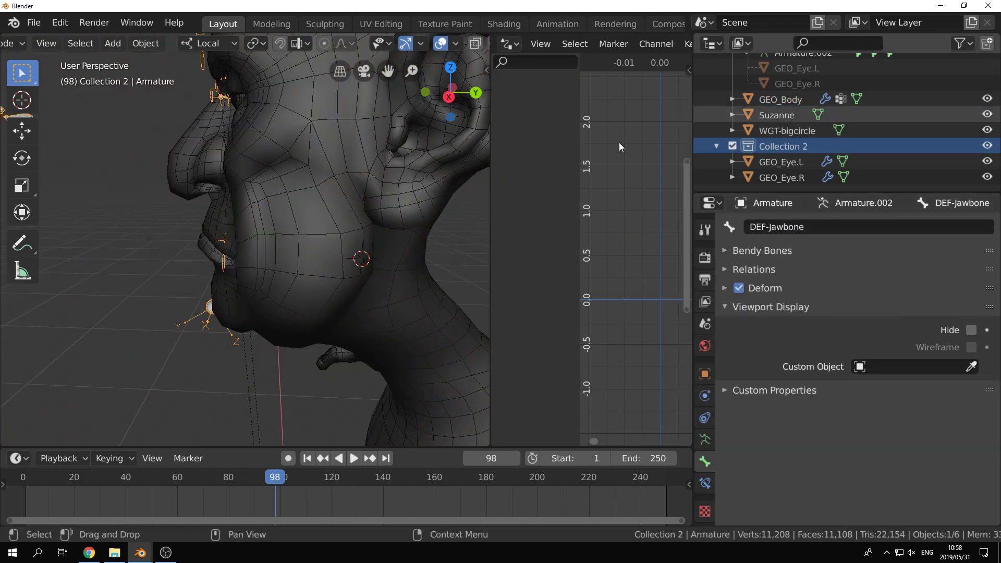
Step: Switch the armature to Pose Mode, select the DEF-Jawbone bone and try rotating it freely
key(ctrl+Tab)
click(210, 311)
middle_drag(199, 324, 199, 312)
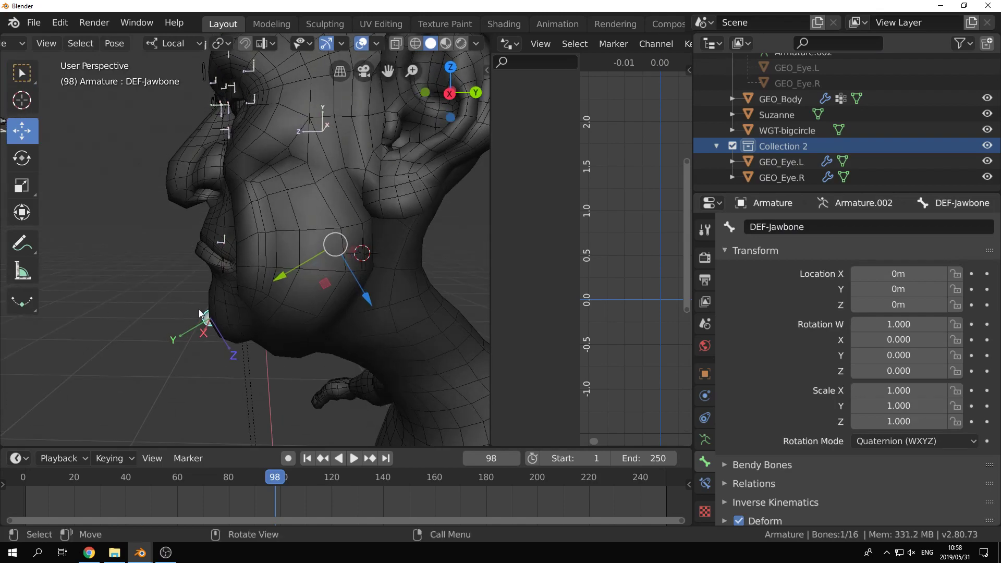
key(r)
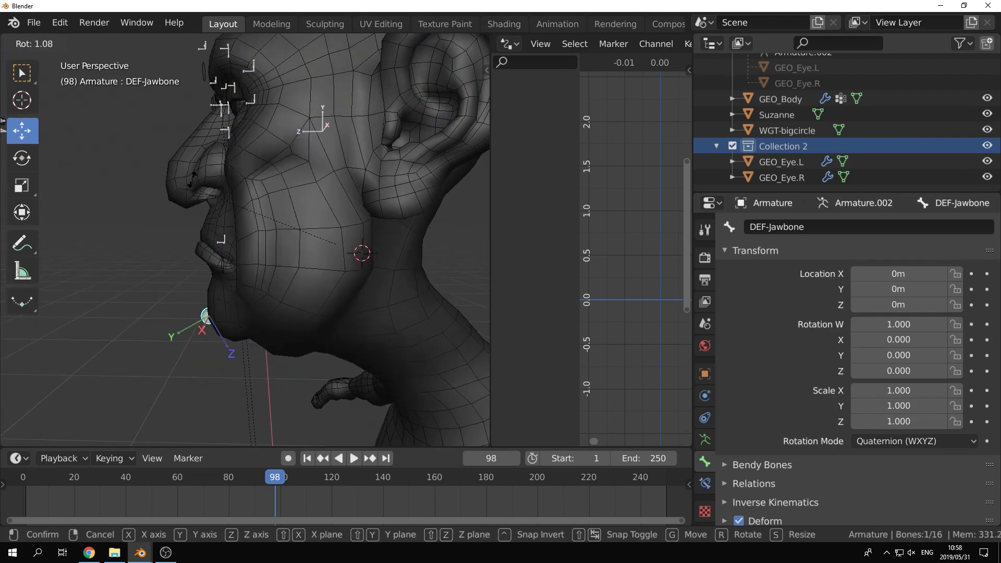
key(Escape)
middle_drag(167, 283, 281, 250)
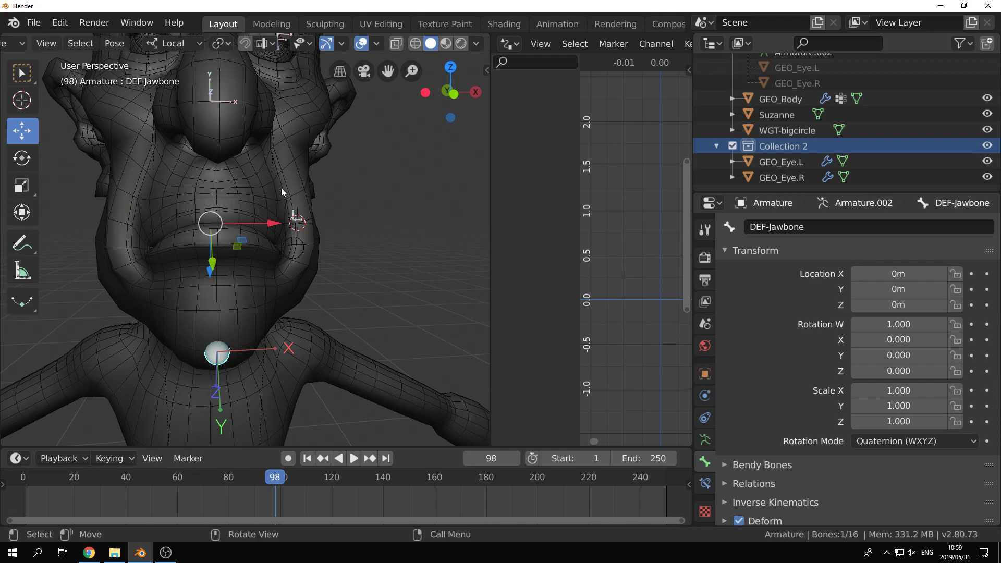
Step: Activate the Rotate tool and test rotating DEF-Jawbone in both directions around its local X axis
middle_drag(364, 243, 267, 205)
key(shift+space)
key(r)
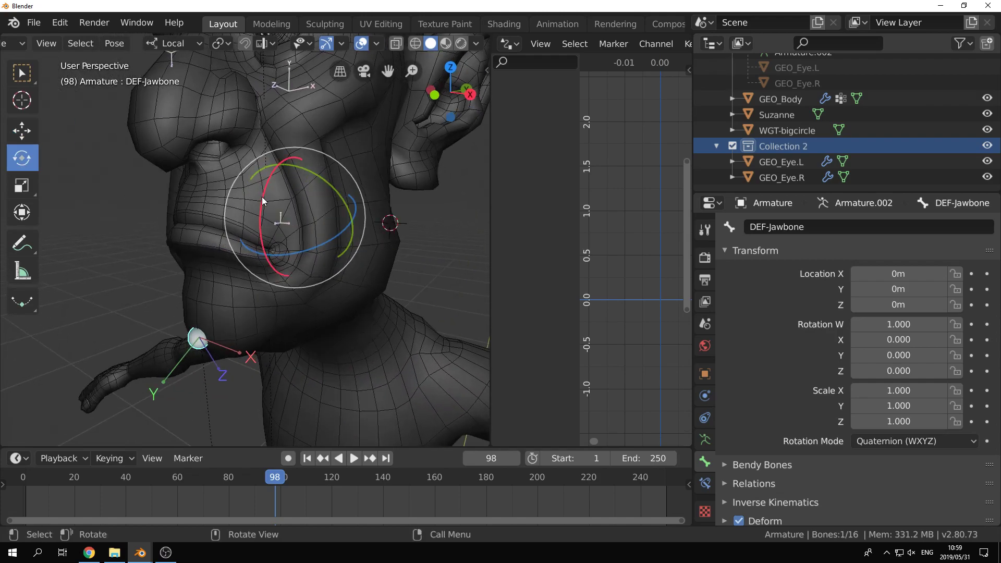
key(r)
key(x)
click(262, 204)
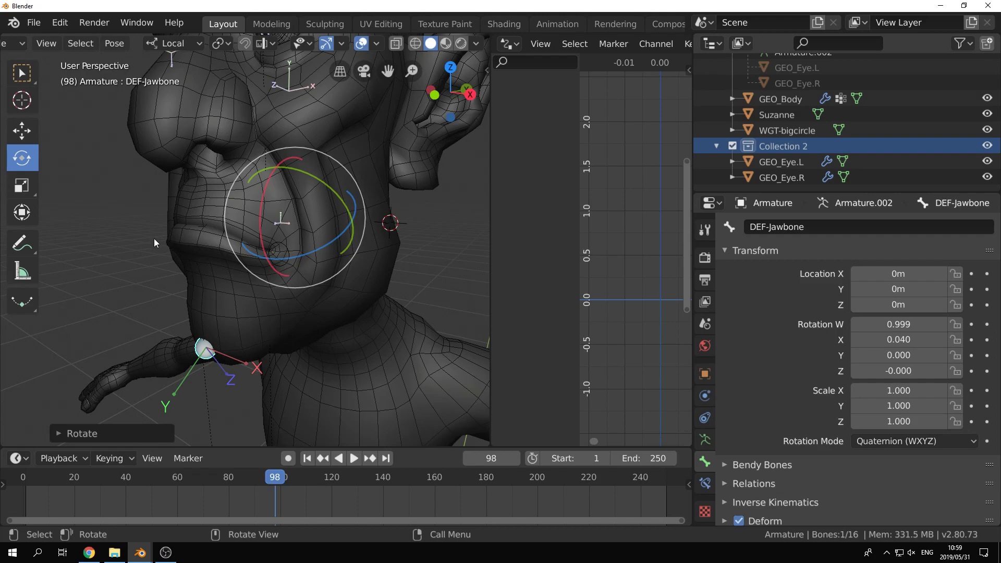
mouse_move(269, 187)
mouse_down()
mouse_move(271, 174)
mouse_move(260, 197)
mouse_move(263, 188)
mouse_up()
middle_drag(263, 189, 324, 208)
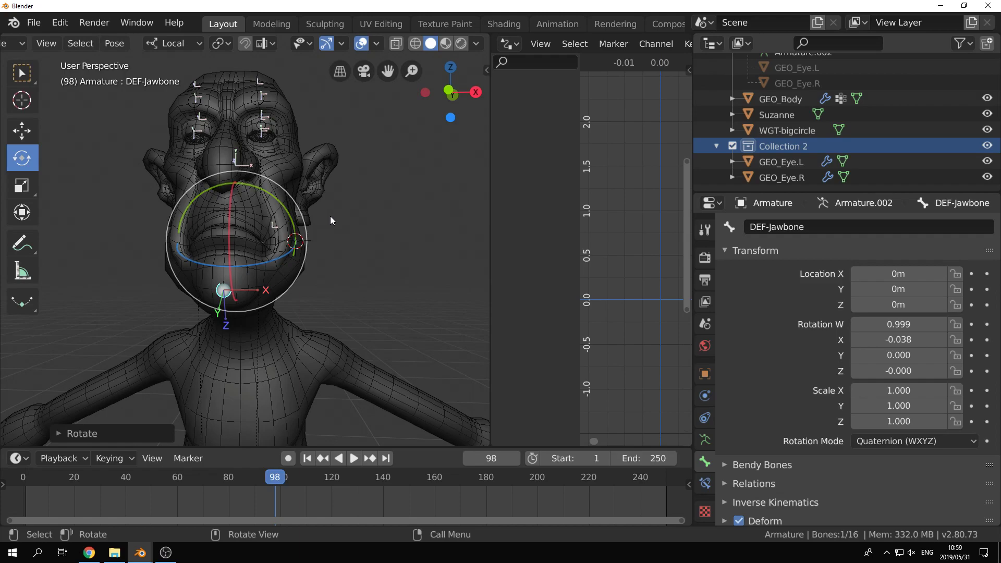
Step: Switch to the Blender window with ArryFaceShapes.blend, move the animation to frame 21 and turn up the speaker volume
key(alt+Tab)
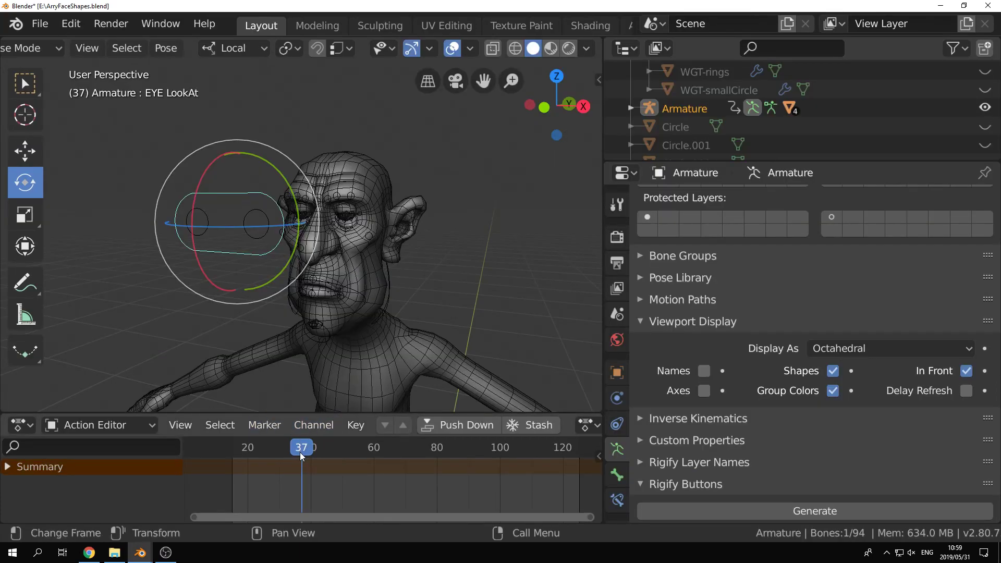
drag(299, 452, 251, 448)
click(911, 554)
click(881, 529)
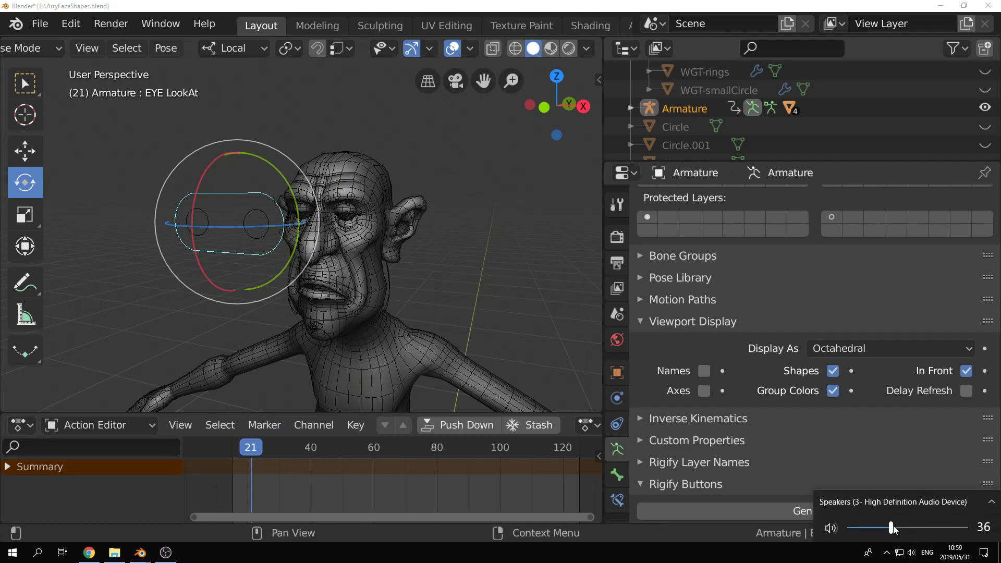
Step: Deselect the eye control, play the finished rig's face animation, stop it and go to frame 47
middle_drag(511, 280, 448, 231)
click(436, 285)
scroll(450, 235, up, 2)
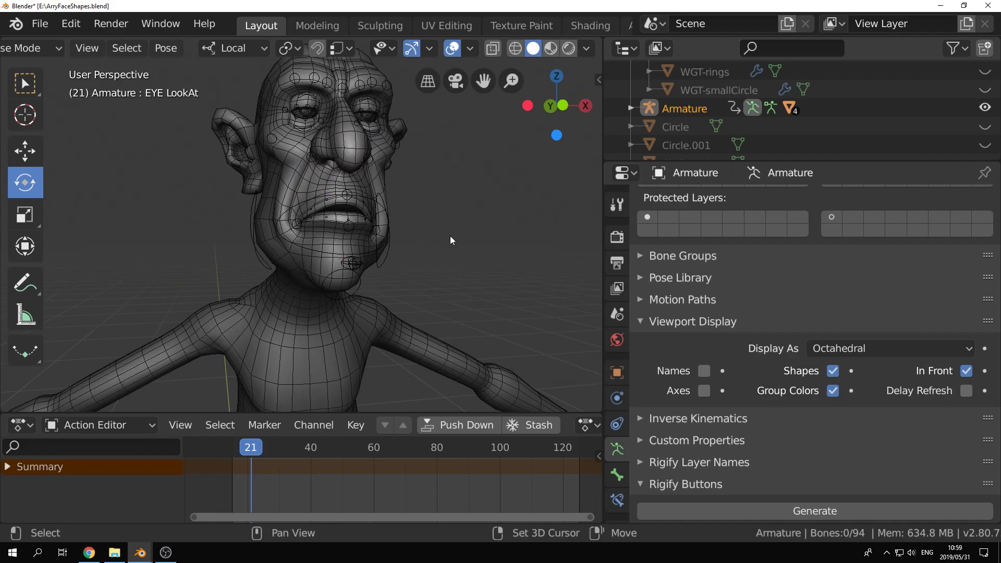
key(space)
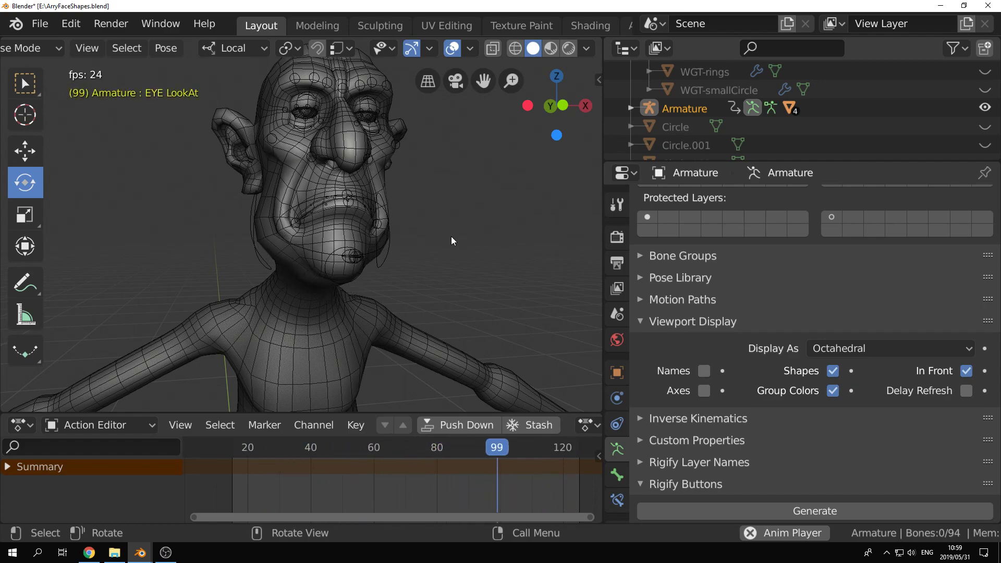
key(shift+space)
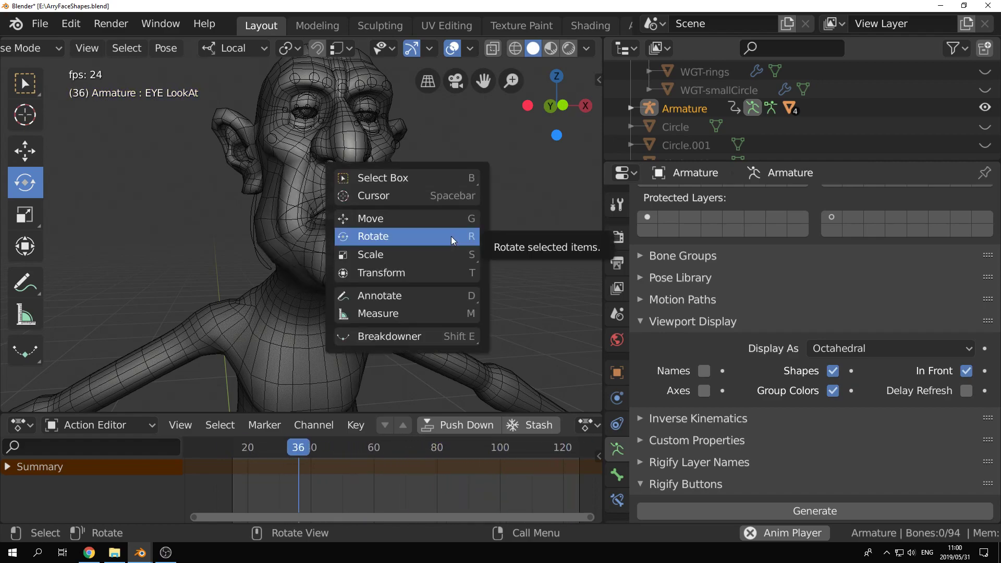
key(Escape)
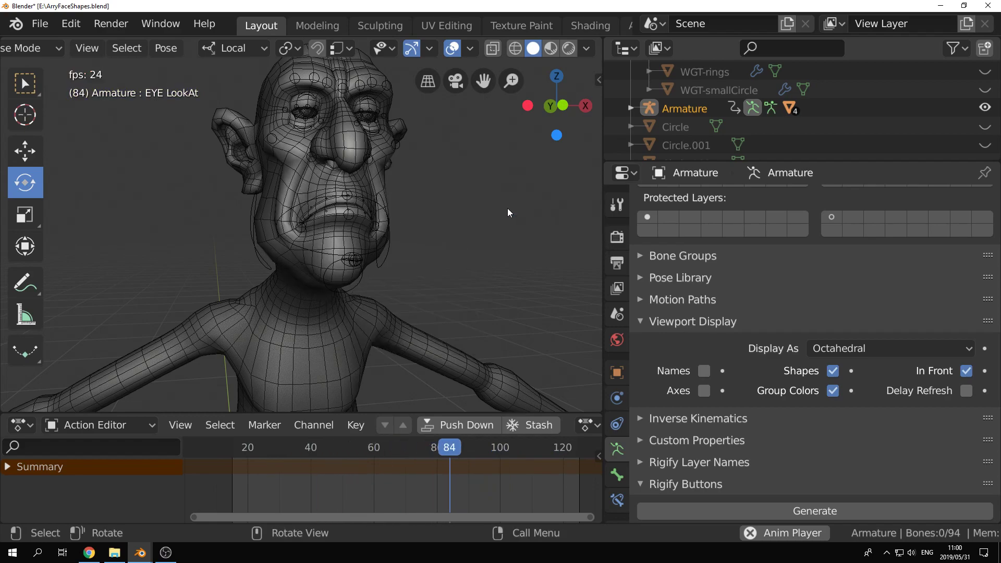
key(space)
drag(487, 449, 332, 447)
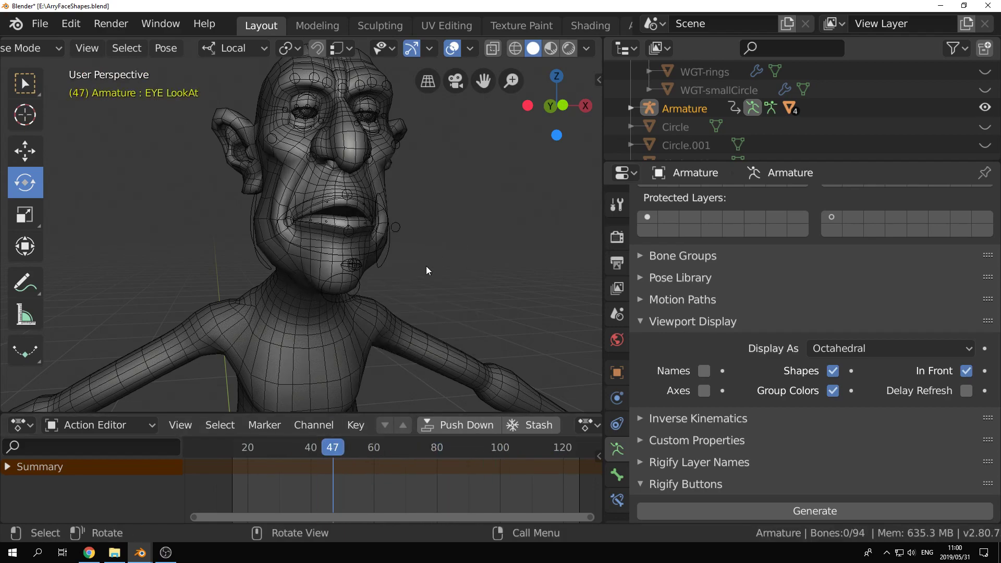
Step: Try moving two of the controls around the mouth on the finished face rig, cancelling each move
middle_drag(427, 266, 426, 276)
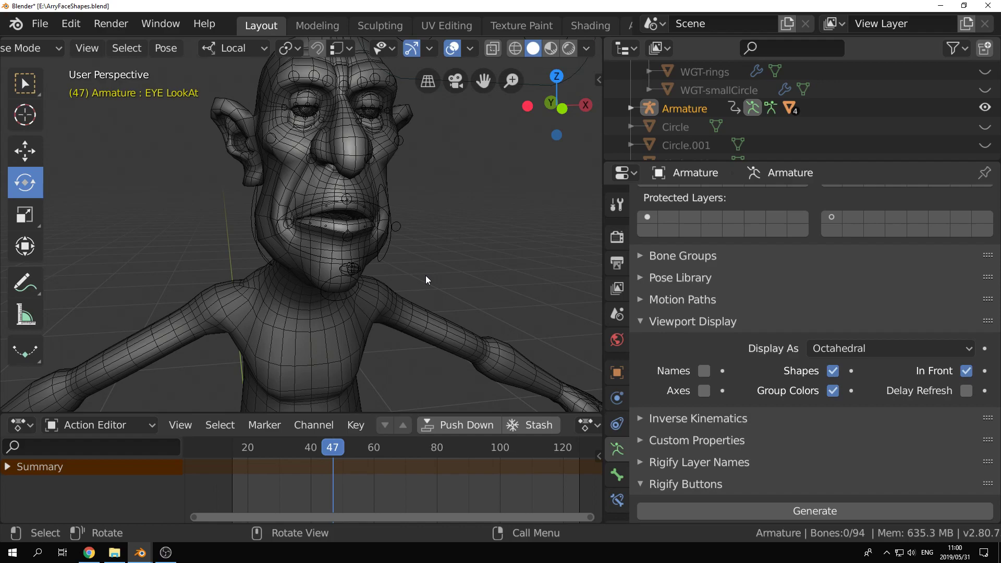
scroll(308, 211, up, 2)
middle_drag(370, 236, 367, 214)
click(354, 248)
key(g)
right_click(322, 293)
click(430, 245)
key(g)
right_click(394, 265)
Step: Try moving the NOSTRIL.L and CHEEK.L controls of the finished face rig, cancelling each move
click(368, 211)
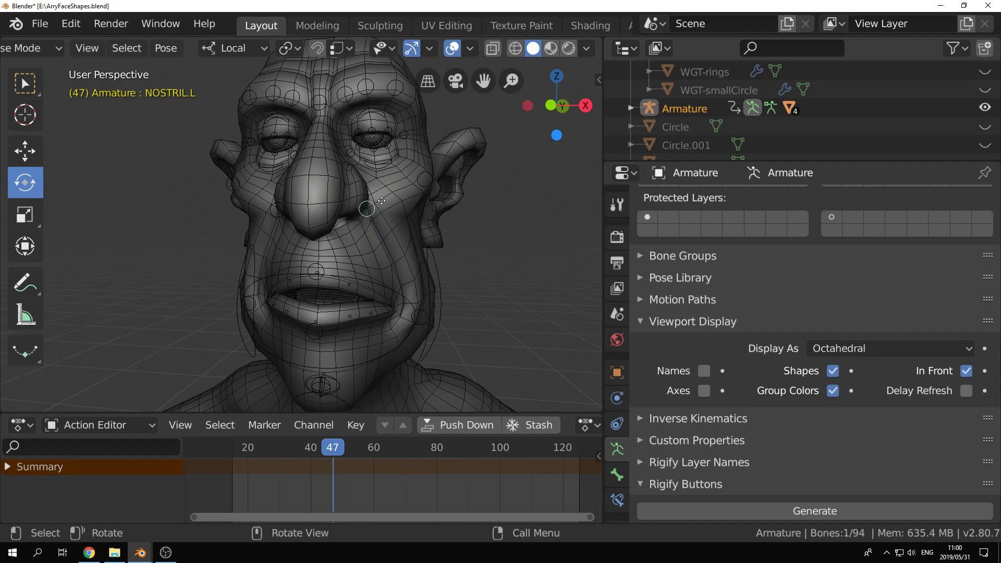
key(g)
right_click(388, 201)
click(424, 180)
key(g)
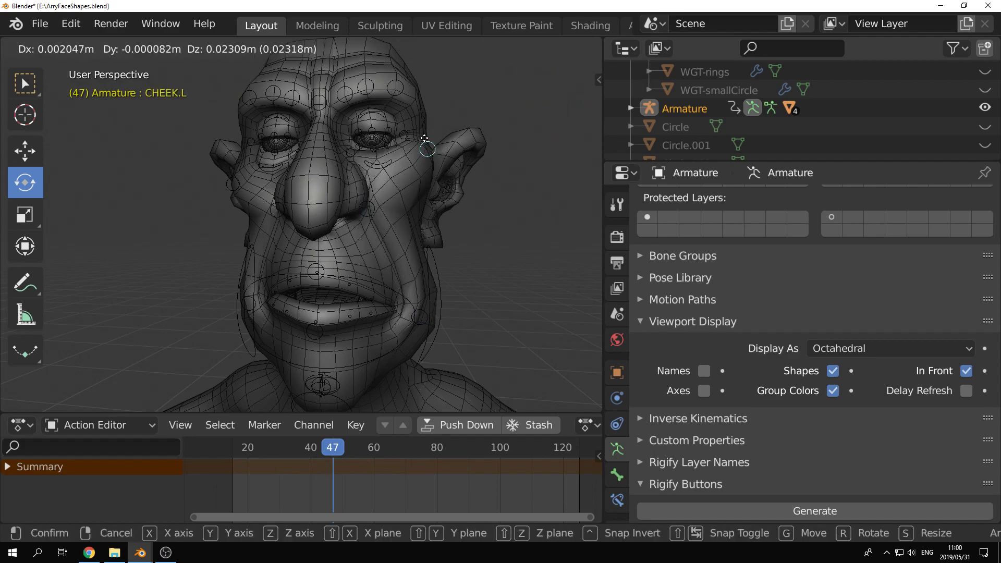
right_click(423, 146)
Step: Rotate the JAW control below the chin around its local X axis to open the mouth wide, then deselect it
middle_drag(360, 157, 347, 259)
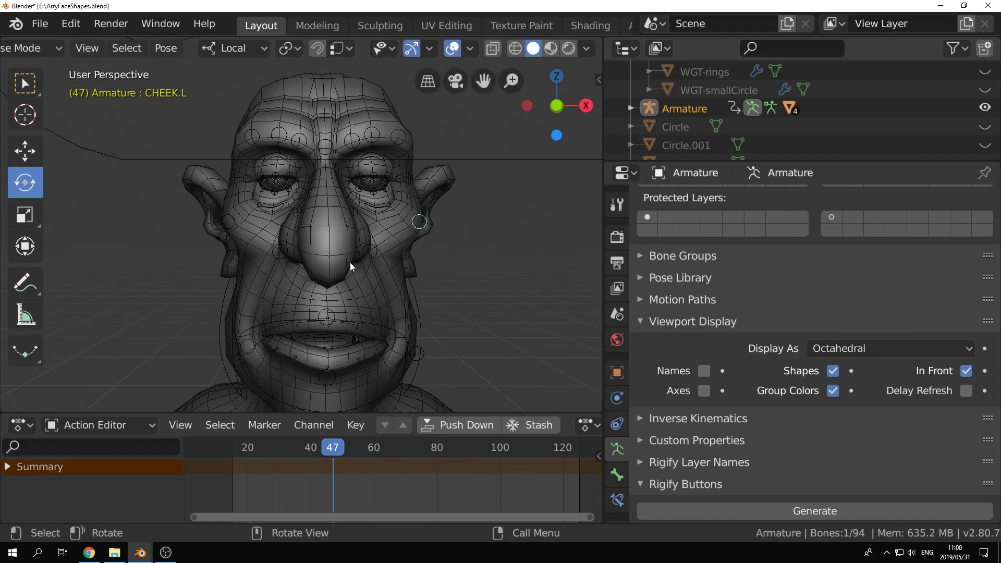
middle_drag(283, 261, 274, 315)
click(289, 321)
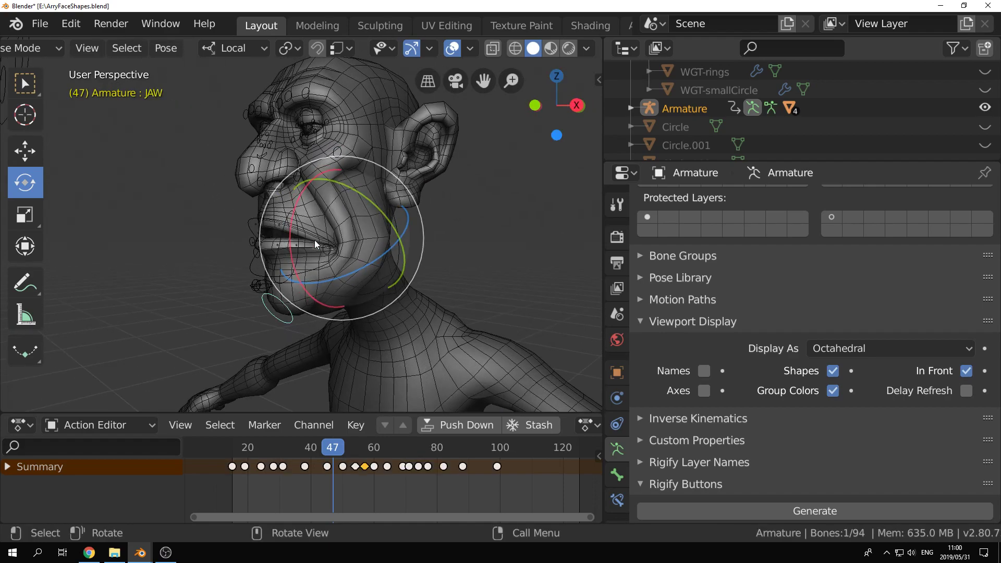
shift+click(297, 210)
click(248, 237)
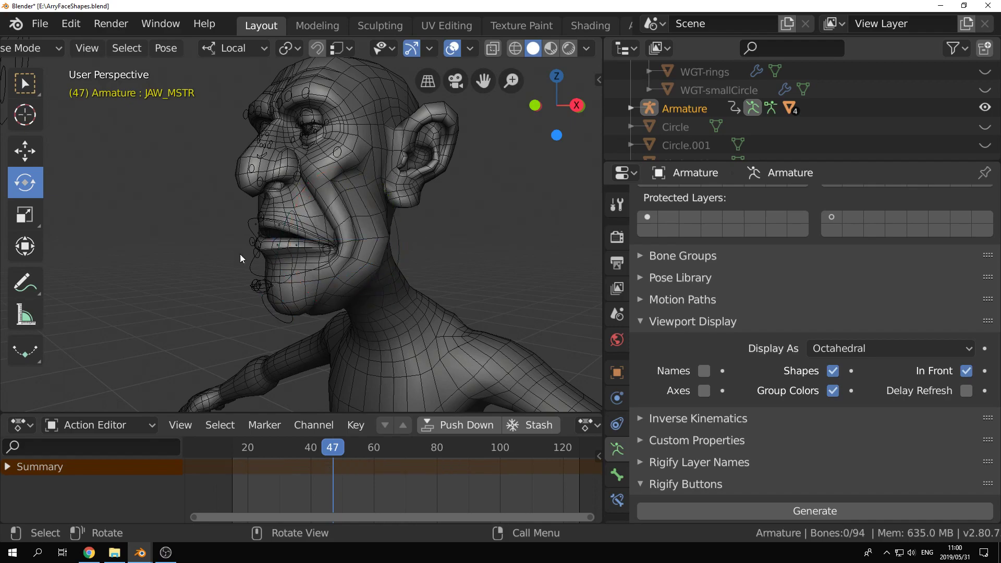
click(279, 326)
drag(295, 202, 294, 230)
middle_drag(171, 246, 388, 231)
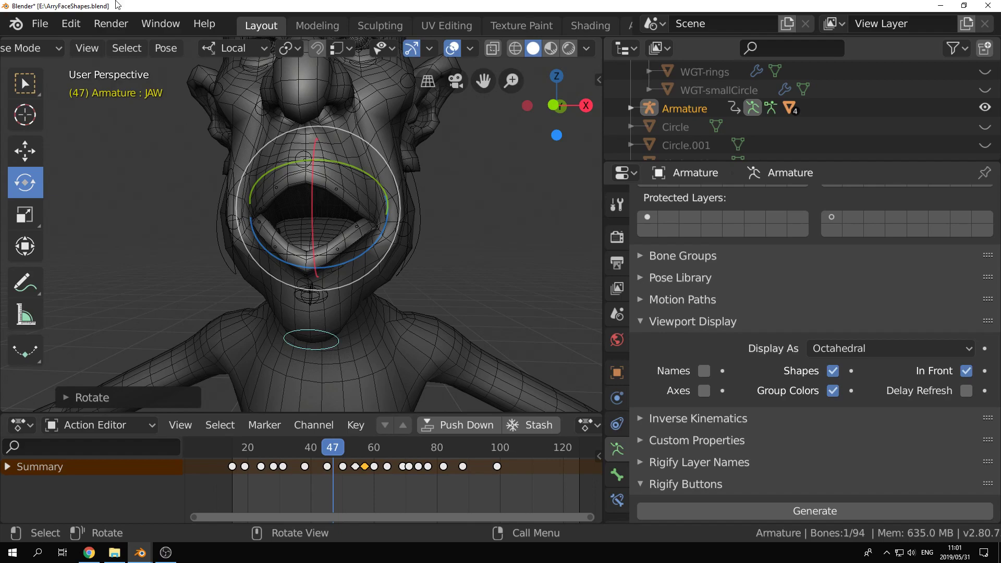
scroll(371, 204, down, 3)
middle_drag(371, 204, 495, 209)
click(494, 205)
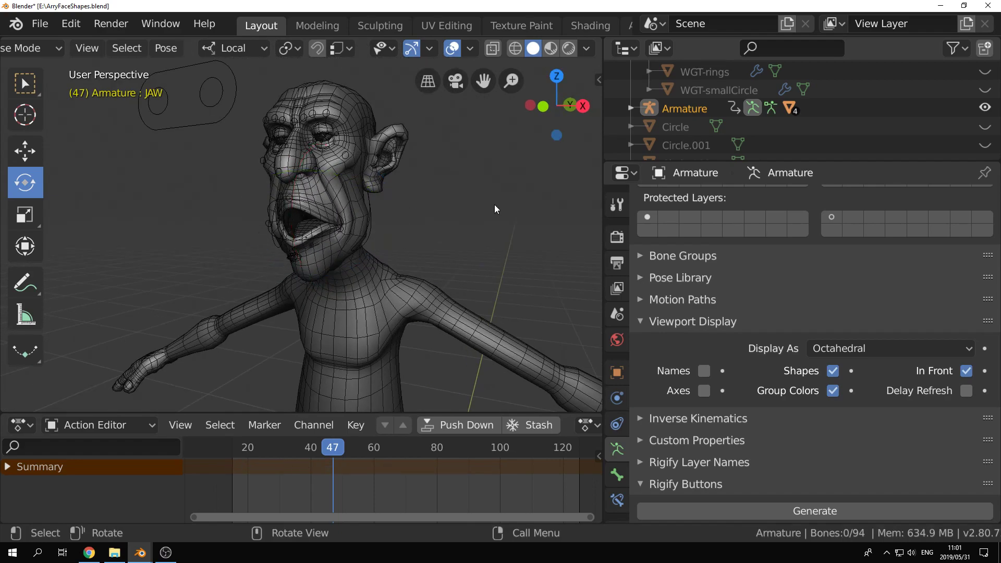
click(166, 553)
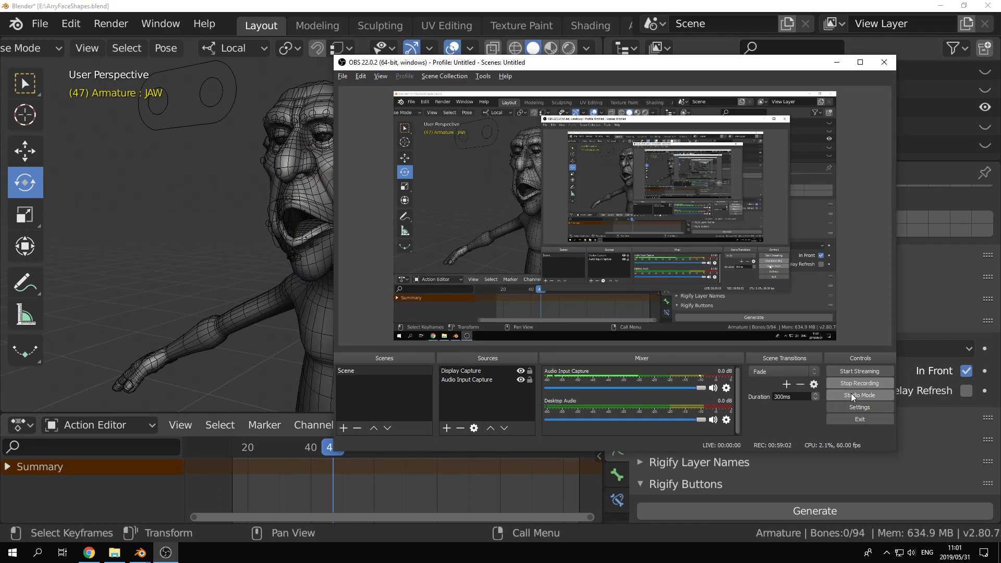